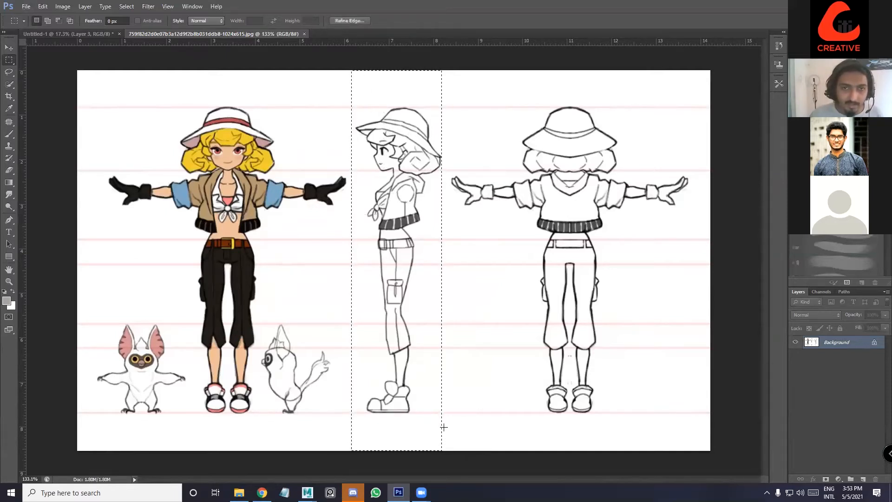
Copy the full-height strip around the side-view character into a new 163 × 615 px document with a white background
left_click_drag(347, 68, 447, 460)
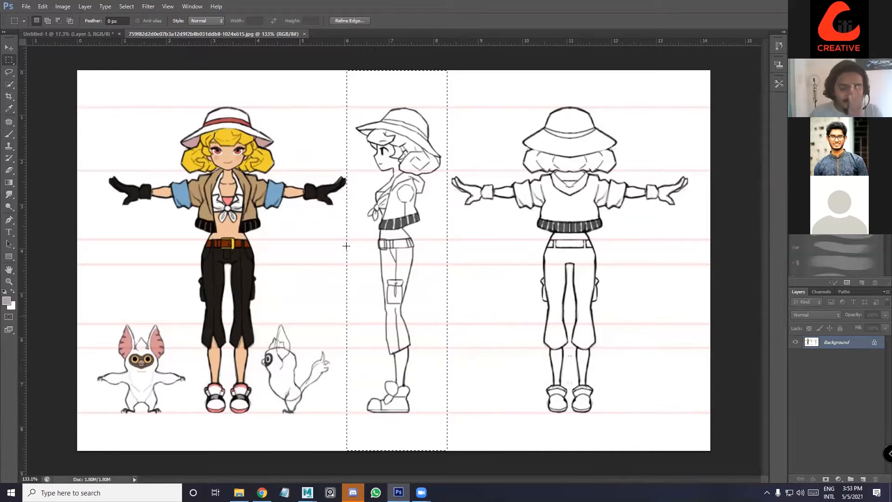
left_click_drag(416, 257, 417, 257)
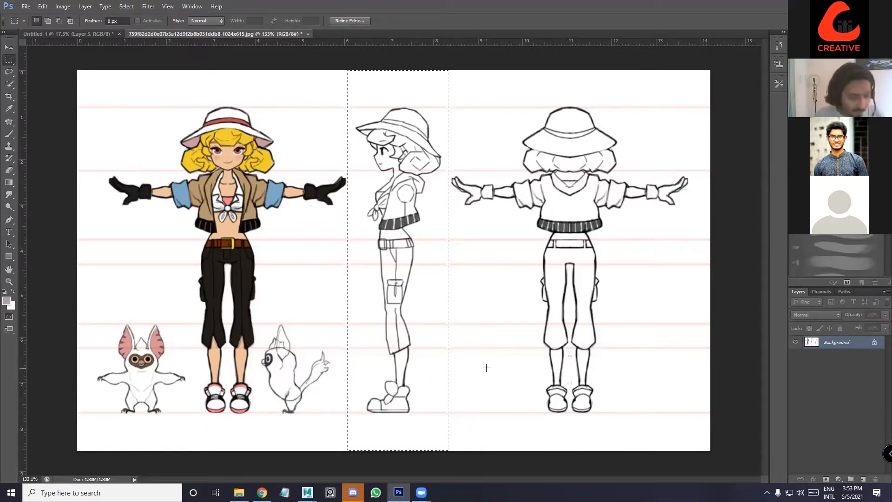
key("ctrl+n")
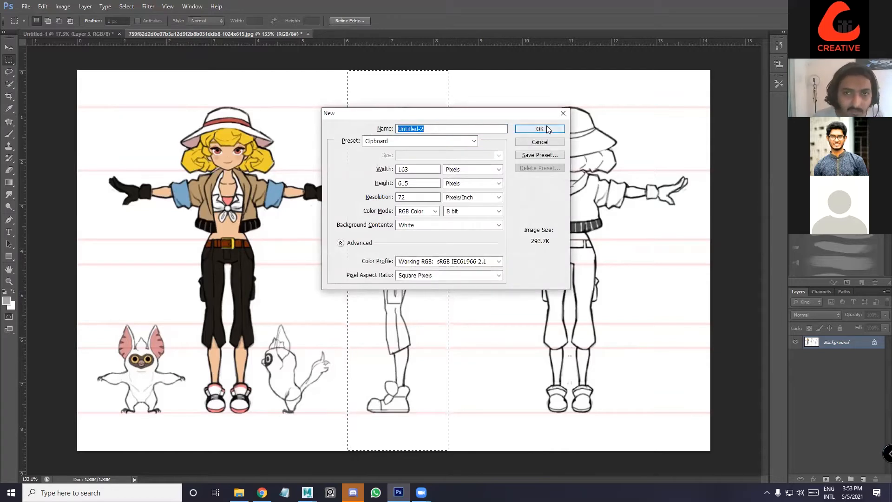
left_click(546, 126)
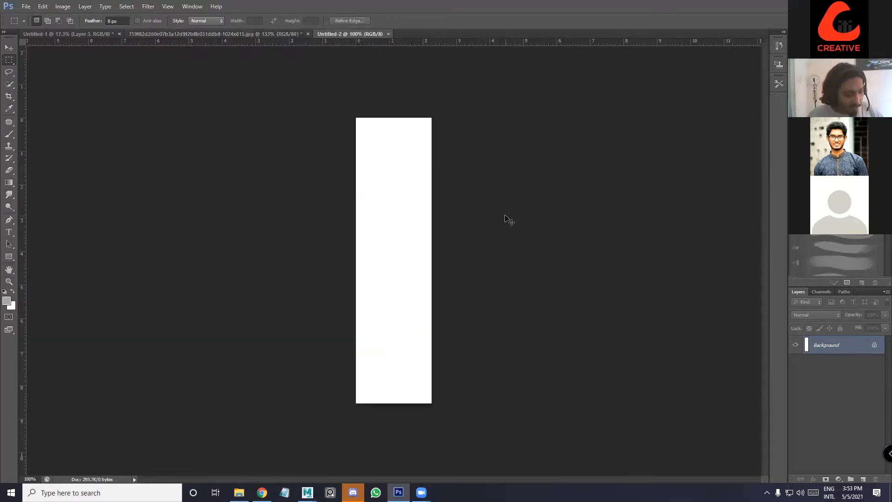
key("ctrl+v")
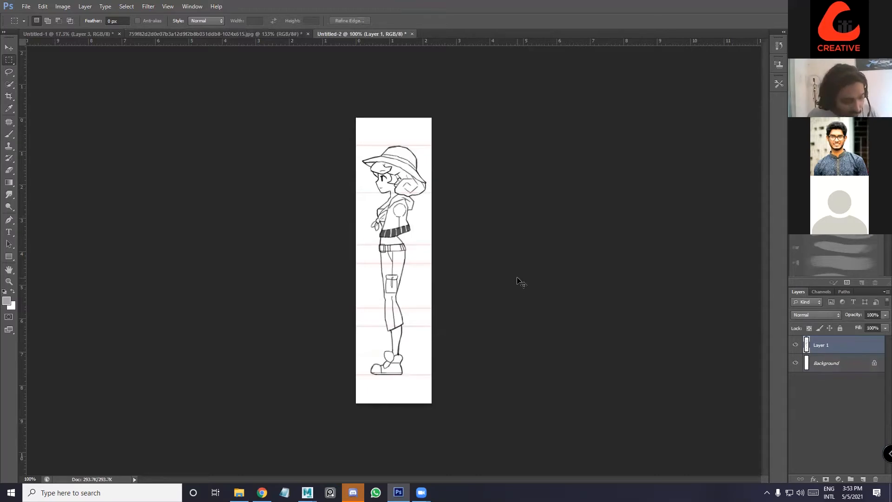
Save the side-view document to the Desktop as a JPEG named side
key("ctrl+s")
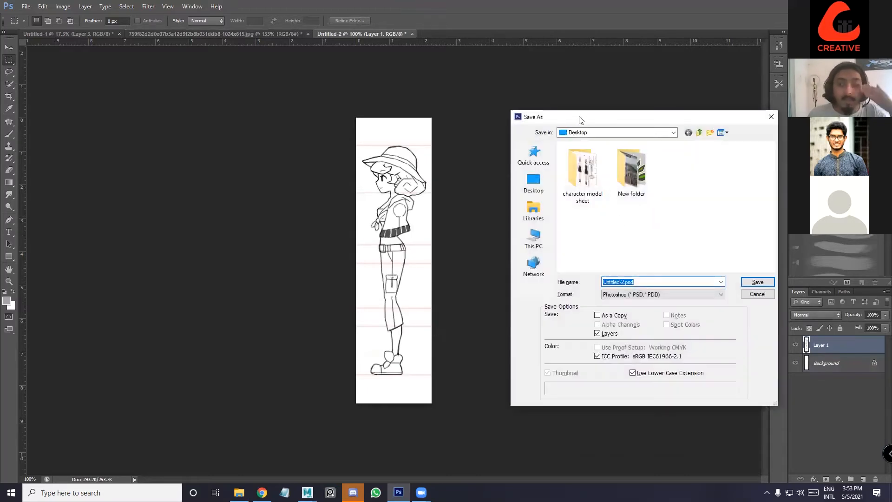
left_click_drag(584, 119, 366, 80)
left_click_drag(433, 242, 285, 242)
type("side")
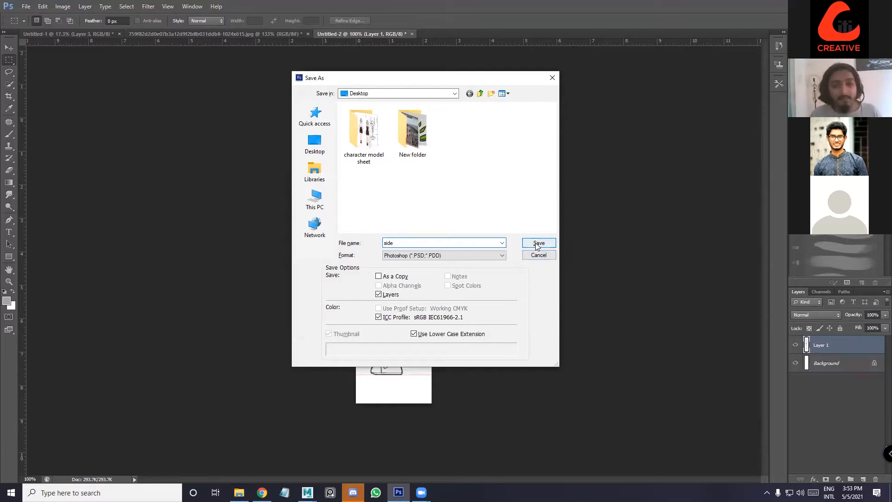
left_click(497, 255)
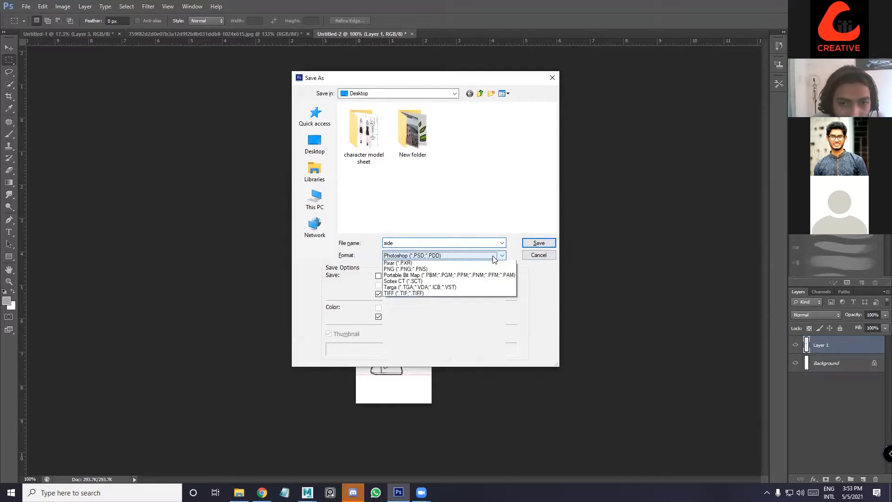
left_click(445, 312)
left_click(535, 243)
left_click(501, 134)
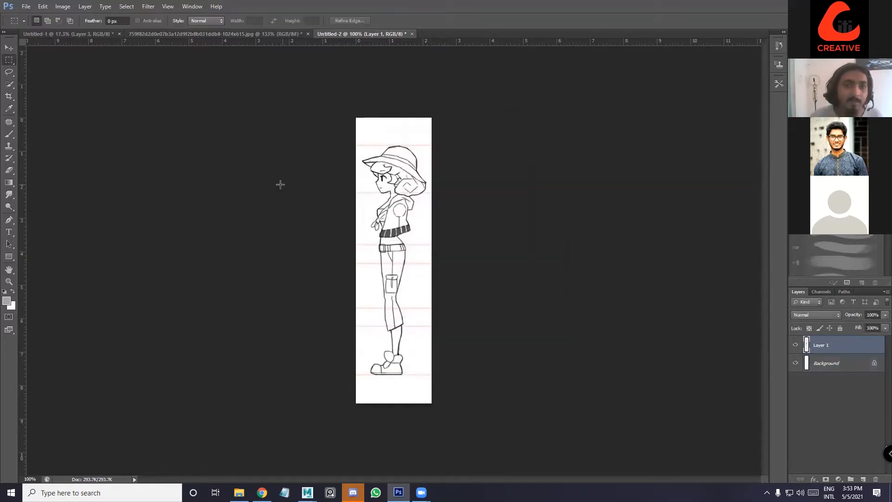
Copy the full-height area around the coloured front-view character from the model sheet into a new 412 × 615 px document
left_click(179, 32)
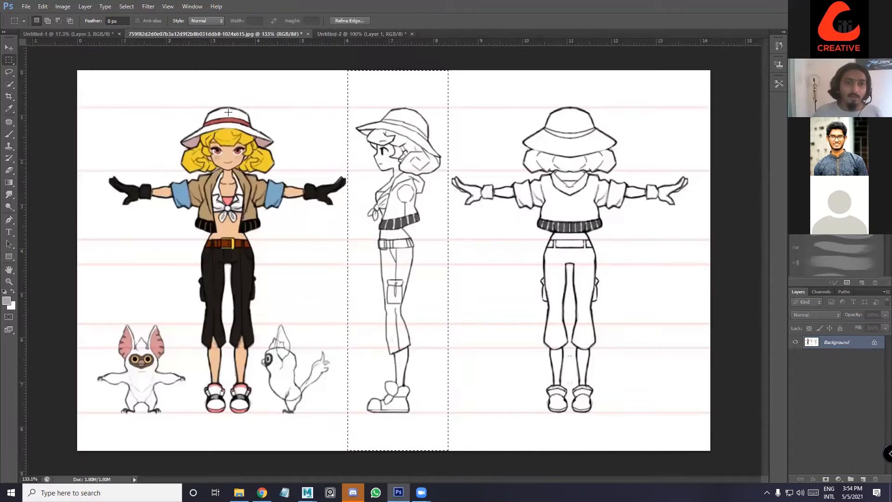
left_click_drag(93, 71, 350, 429)
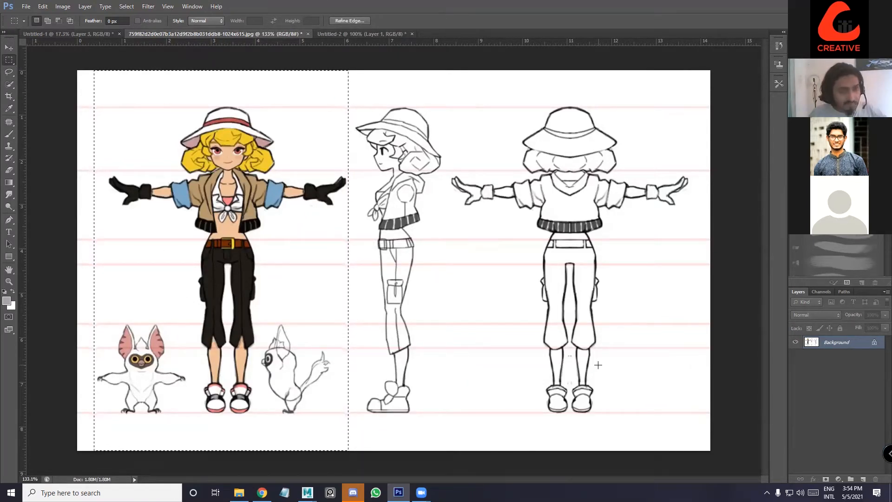
key("ctrl+c")
key("ctrl+n")
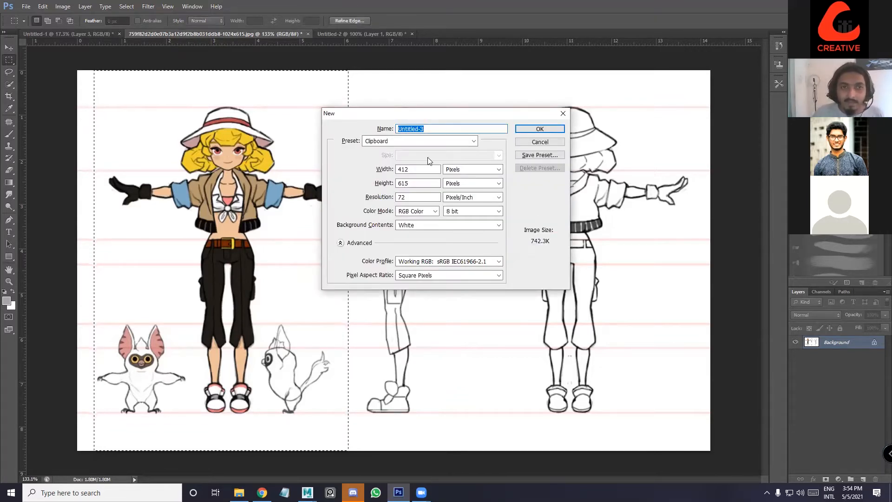
left_click(533, 129)
key("ctrl+v")
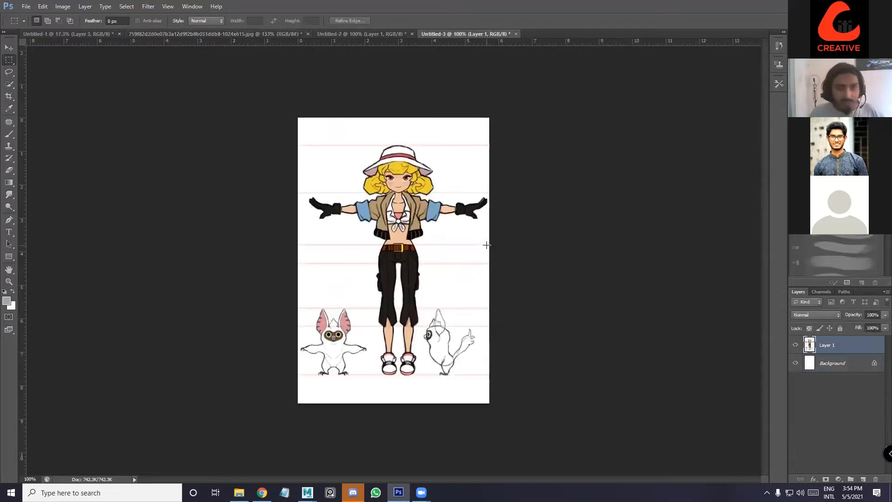
Shift the pasted front-view layer about 10 px left to centre the character on the canvas
left_click_drag(267, 77, 306, 419)
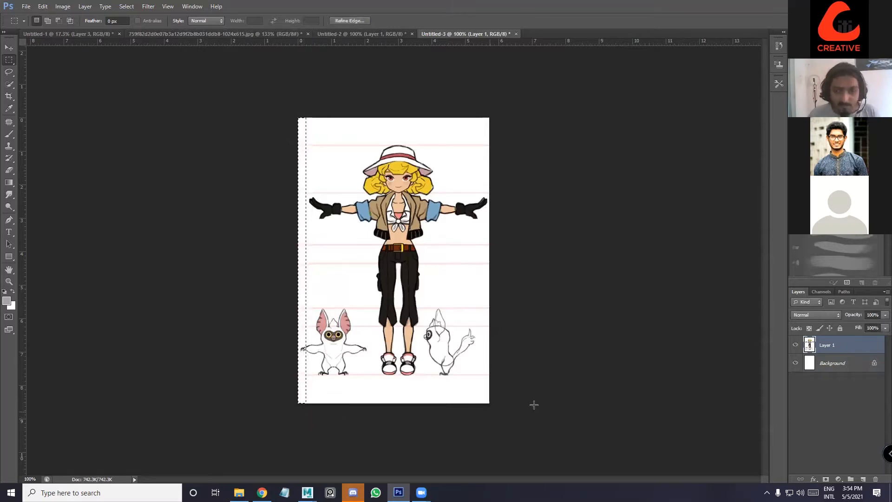
left_click(586, 312)
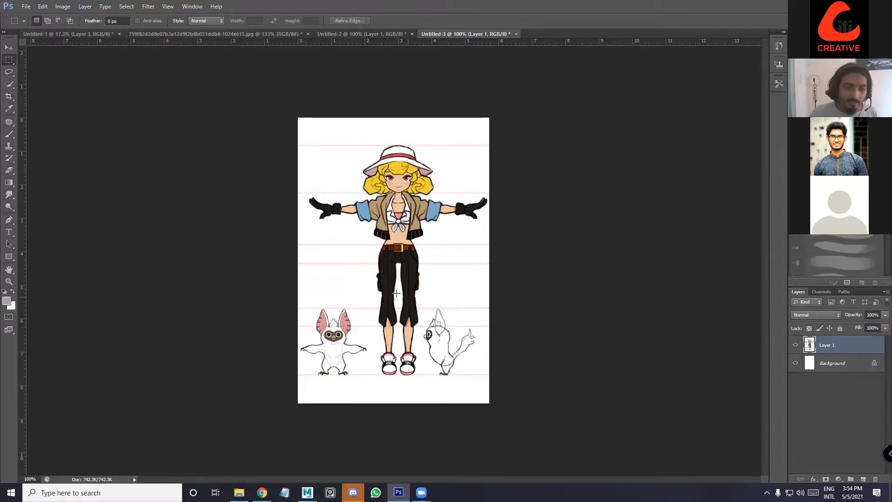
left_click(8, 47)
key("Left")
key("Left")
key("Left")
key("Left")
key("Left")
key("Left")
key("Left")
key("Left")
key("Left")
key("Left")
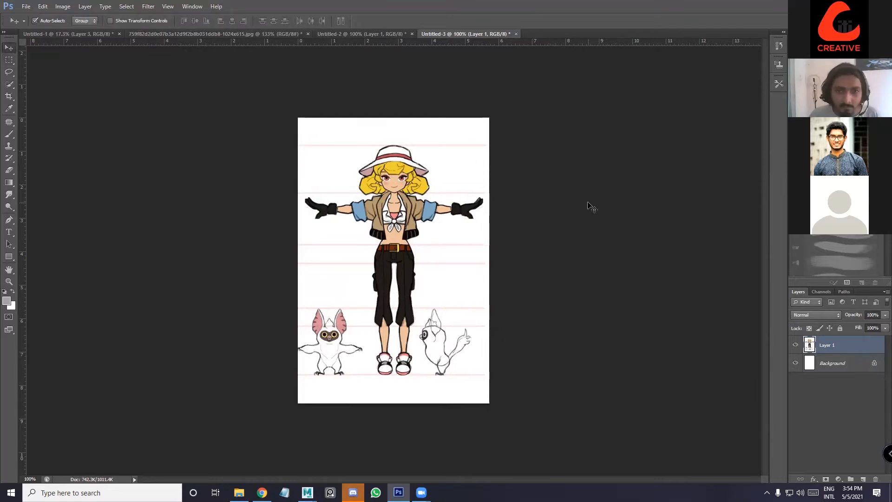
left_click(587, 218)
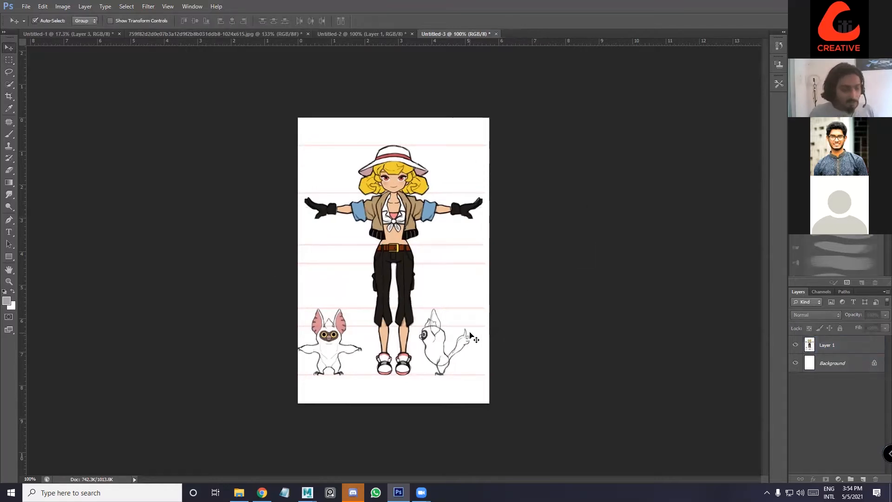
Save the front-view document to the Desktop as a JPEG named front
key("ctrl+shift+s")
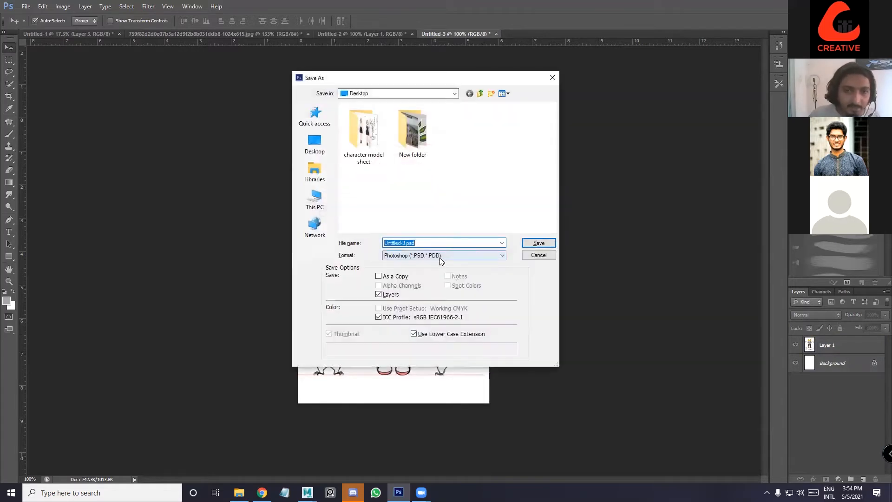
left_click(440, 255)
left_click(427, 265)
left_click(441, 239)
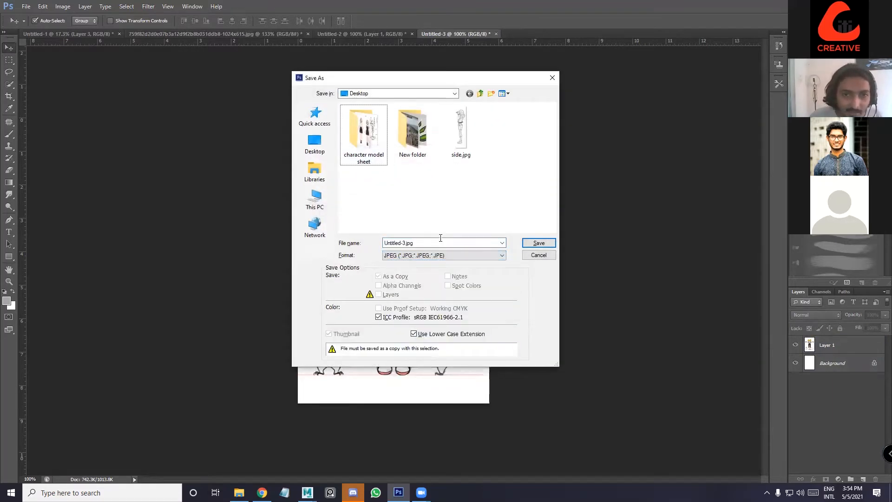
type("front")
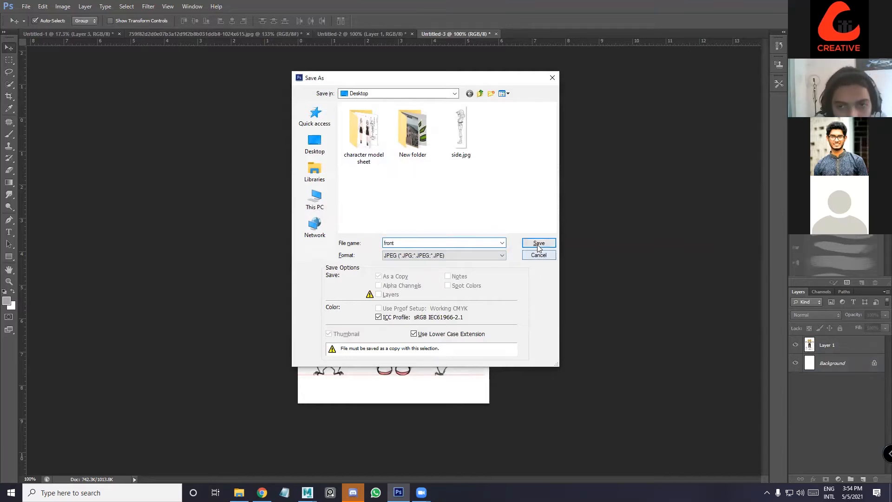
left_click(539, 244)
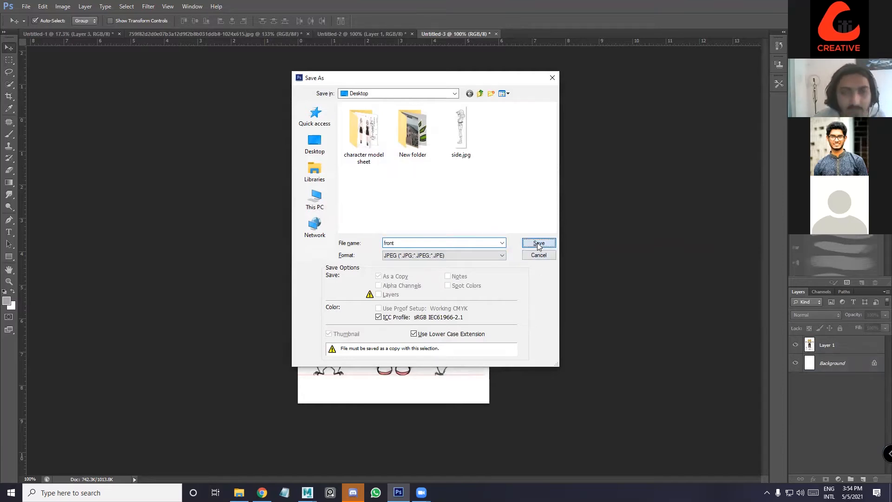
left_click(500, 134)
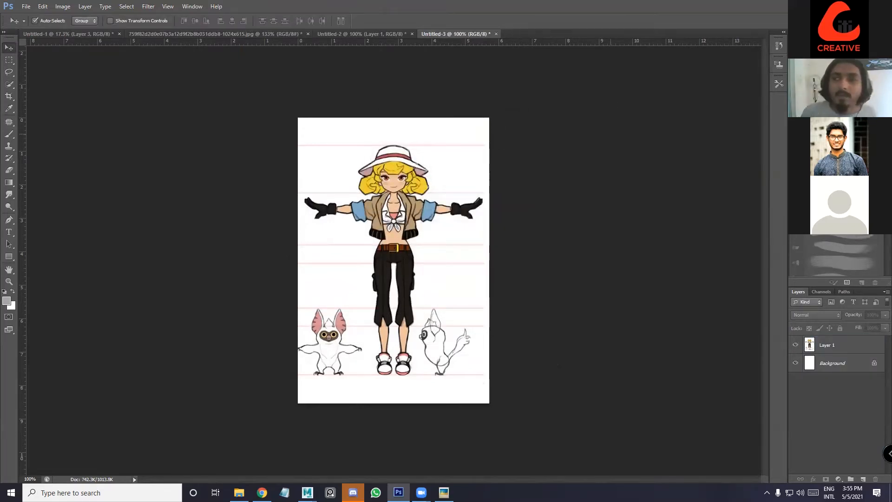
Compare the saved front and side images in the image viewer, examining whether the character's proportions and guide lines align
key("super+d")
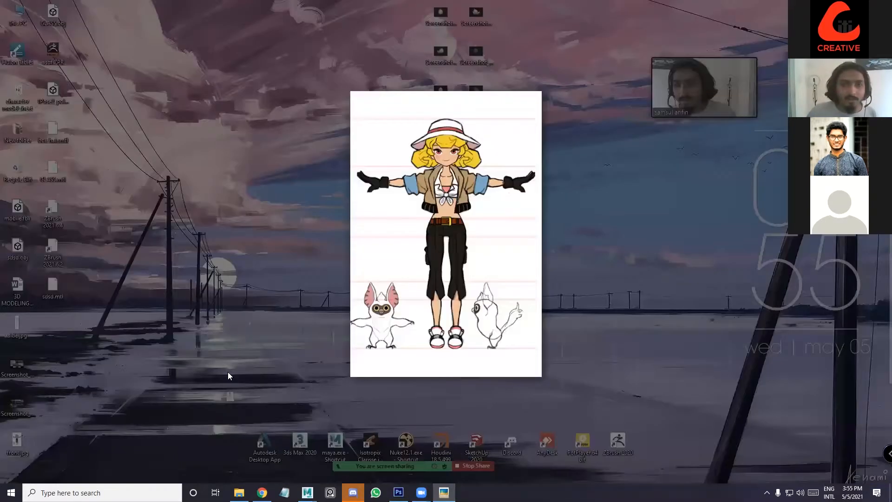
key("Right")
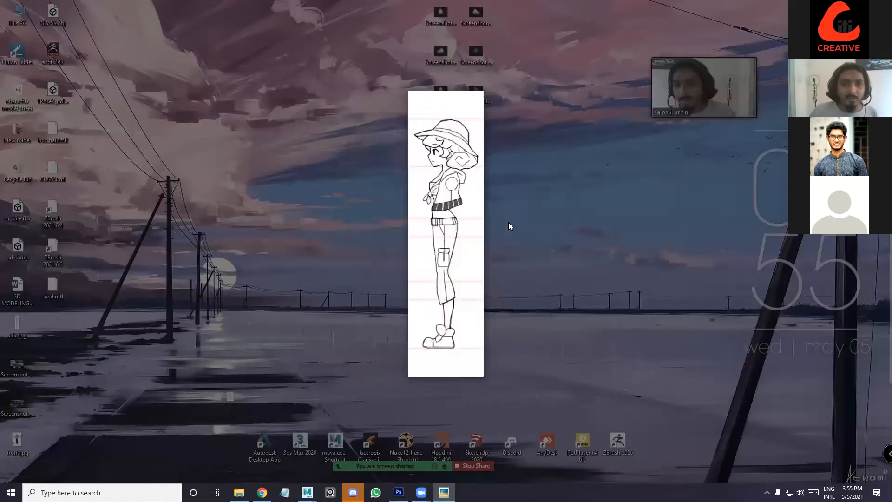
key("Left")
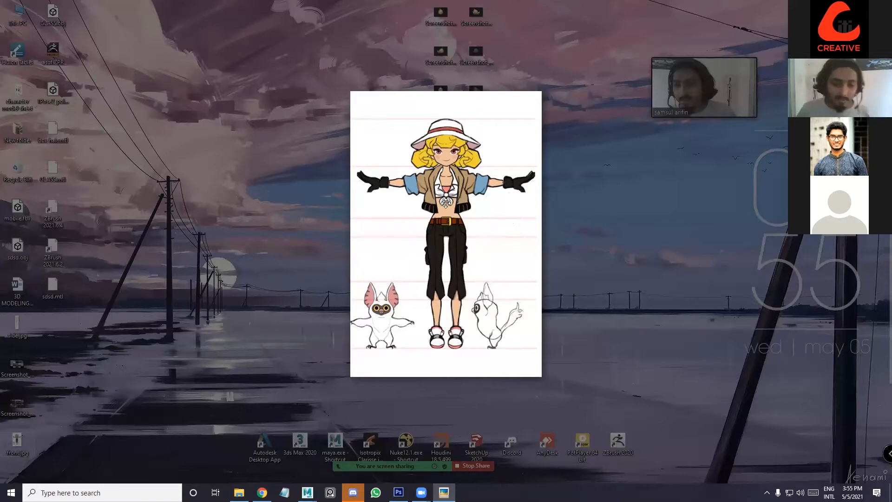
key("Right")
key("Left")
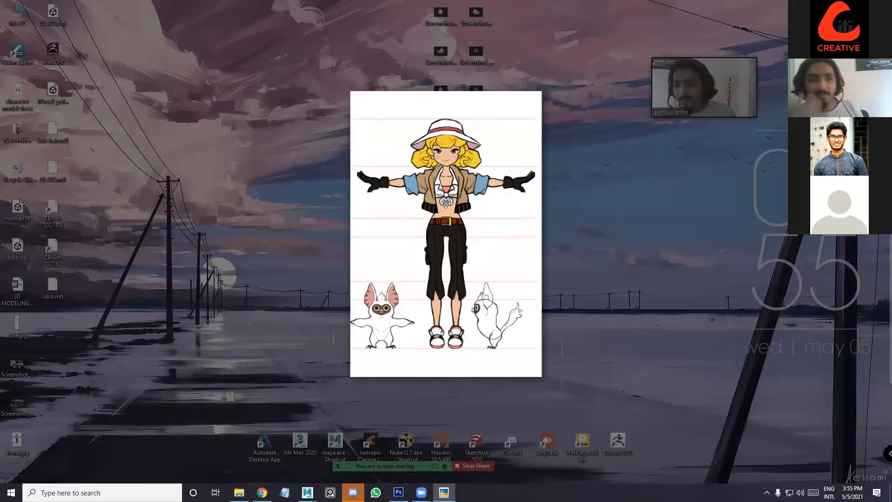
key("Right")
key("Left")
key("Right")
key("Left")
key("Right")
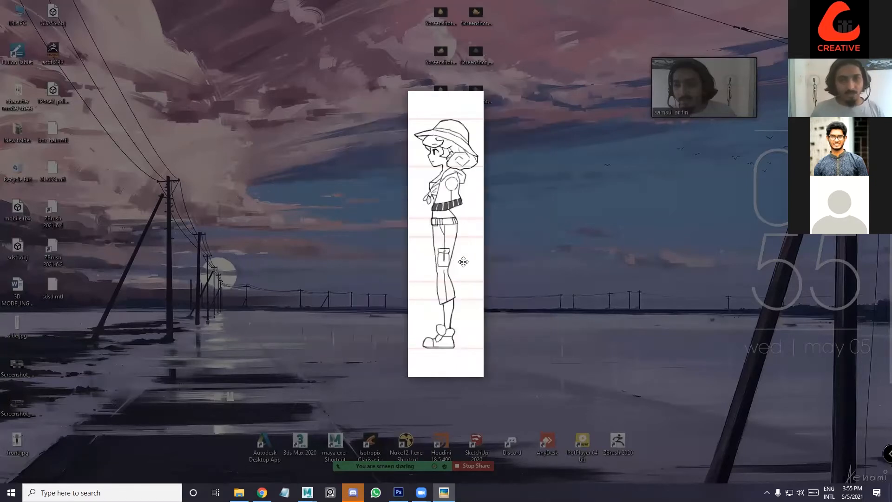
key("Left")
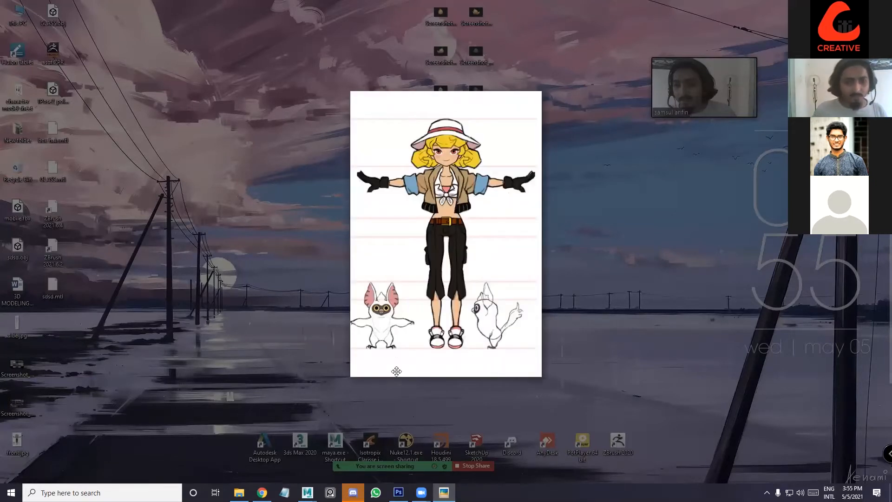
key("Right")
key("Left")
scroll(444, 165, "up", 5)
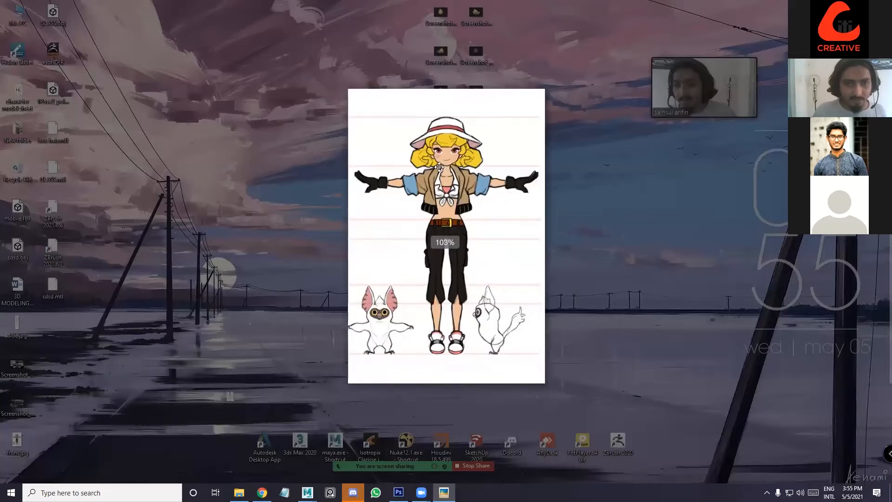
scroll(441, 161, "down", 2)
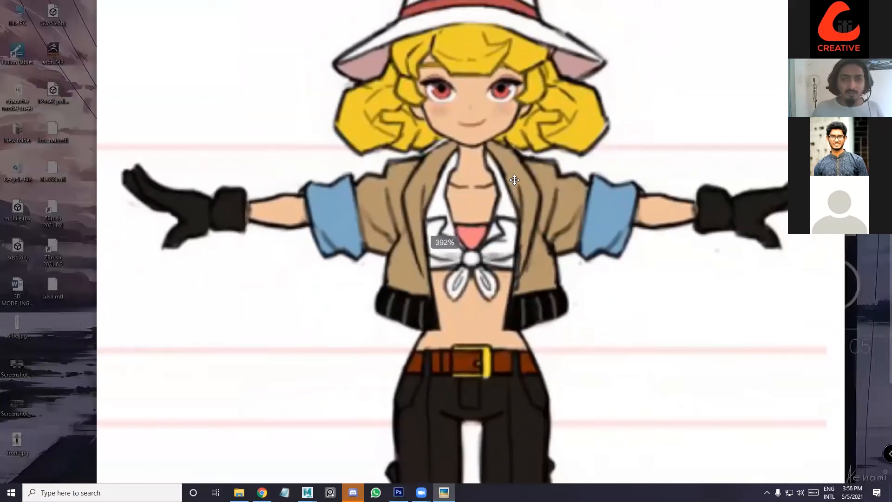
key("alt+F4")
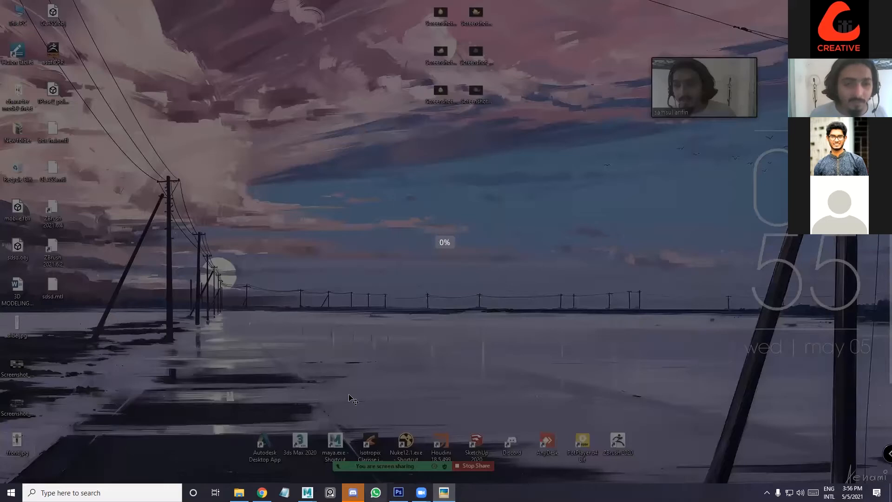
Return to Photoshop and add a new empty layer above the front-view artwork layer
key("alt+Tab")
scroll(378, 202, "up", 8, "alt")
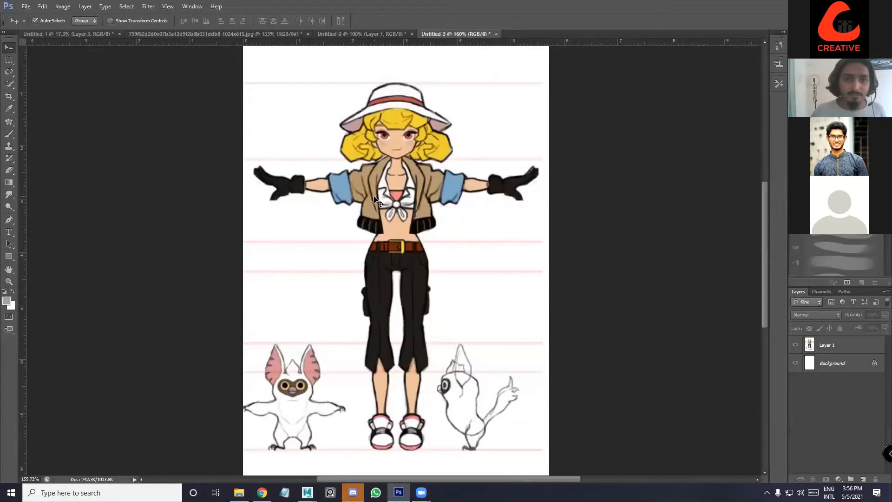
scroll(372, 294, "up", 3, "alt")
scroll(372, 296, "down", 3, "alt")
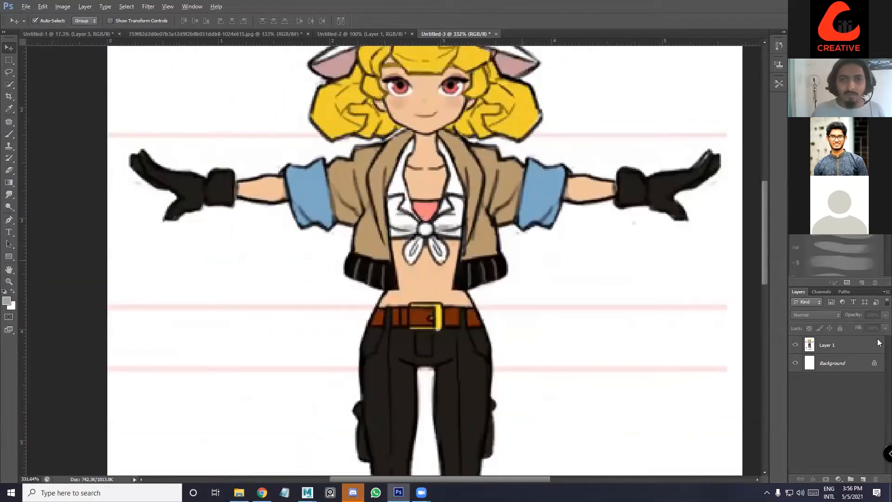
scroll(848, 351, "up", 2, "alt")
left_click(848, 347)
key("ctrl+shift+n")
left_click(530, 155)
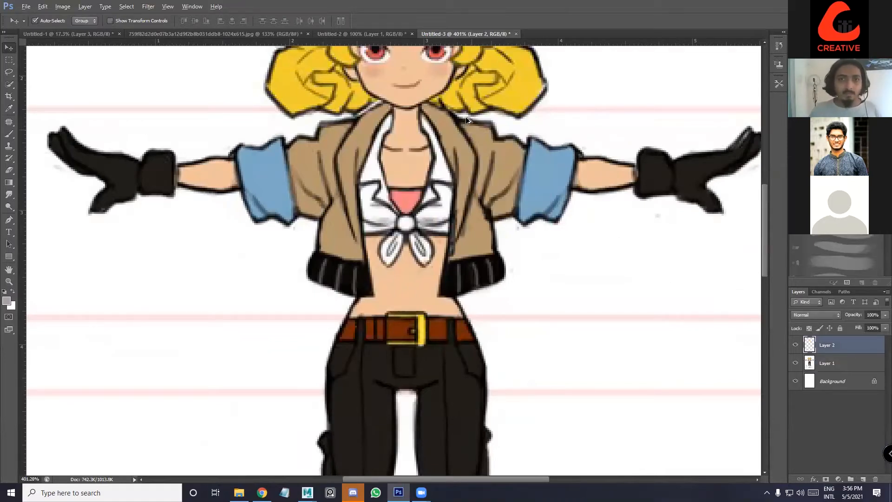
scroll(653, 232, "up", 2, "alt")
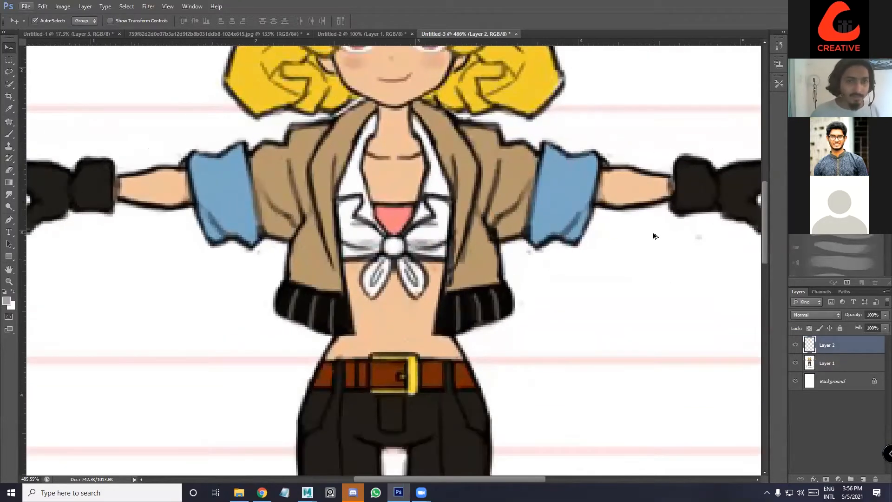
Set the foreground colour to red and prepare the Brush tool with a 2 px tip
left_click(7, 301)
left_click(148, 130)
left_click(261, 125)
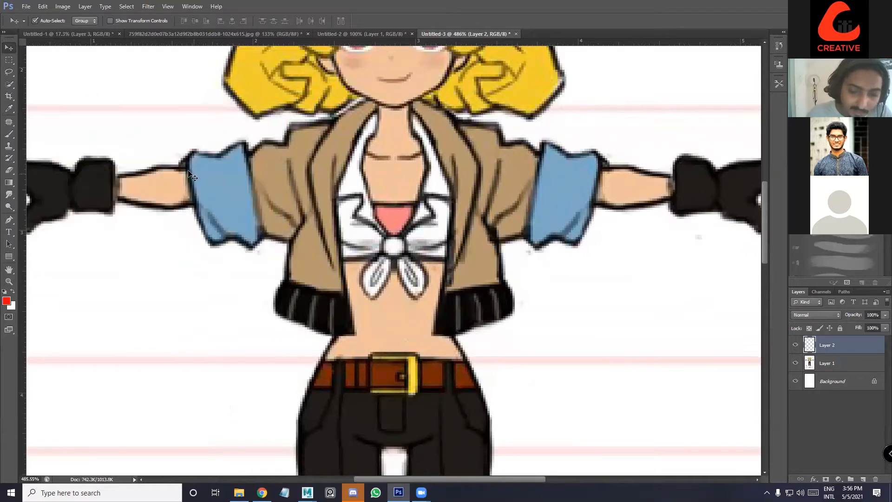
left_click(10, 109)
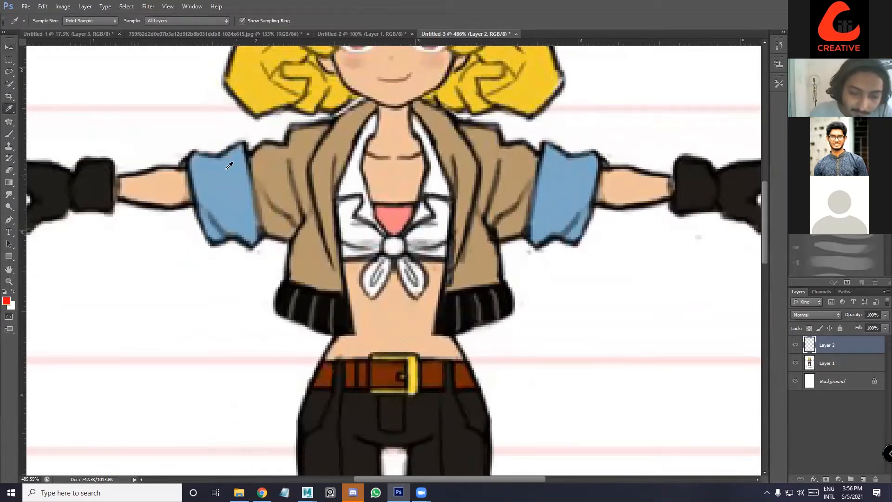
left_click(9, 134)
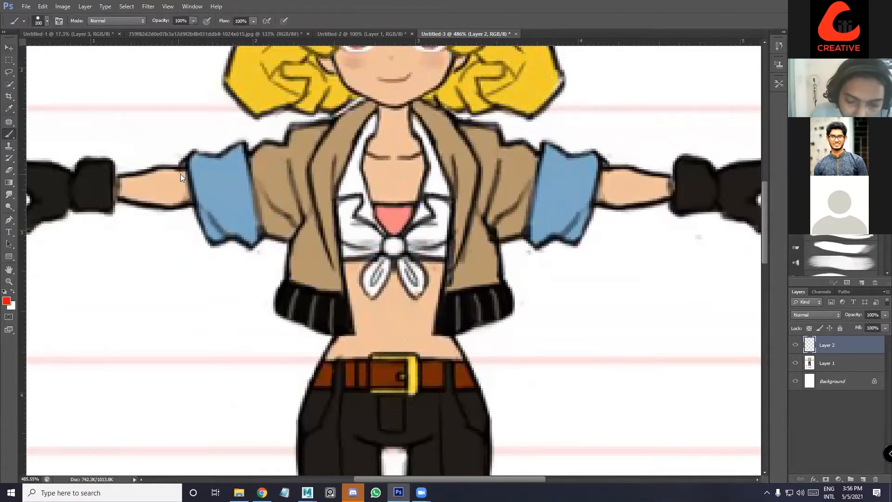
key("bracketleft")
key("bracketleft")
key("bracketleft")
key("bracketleft")
Trace the front-view character's right shoulder, upper arm and side of the chest in red to show the body beneath the jacket
left_click_drag(371, 135, 310, 153)
mouse_move(339, 253)
left_mouse_down()
mouse_move(327, 218)
mouse_move(332, 179)
left_mouse_up()
left_click_drag(192, 203, 328, 178)
left_click_drag(195, 168, 356, 137)
left_click_drag(304, 148, 378, 136)
left_click_drag(208, 167, 367, 137)
left_click_drag(266, 157, 357, 135)
left_click_drag(327, 178, 195, 198)
left_click_drag(181, 169, 201, 200)
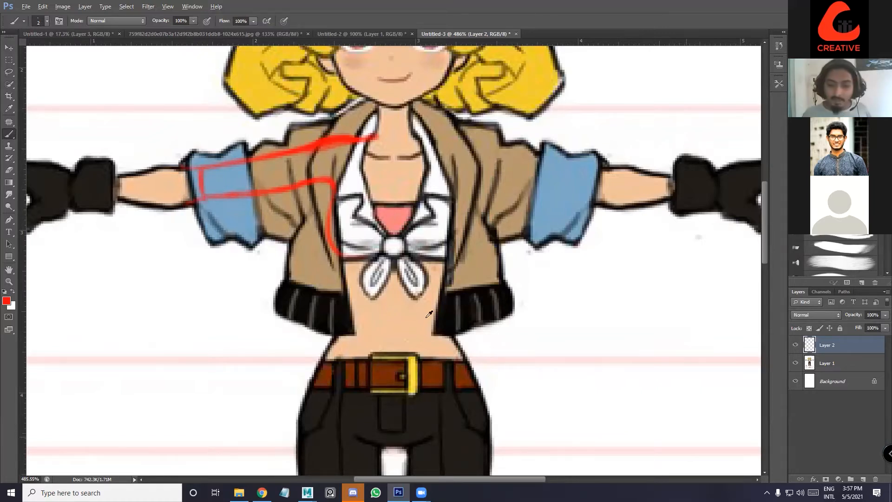
Trace the front view's waist, hip and right leg contours in red through the trousers down to the shin
scroll(429, 314, "down", 8, "alt")
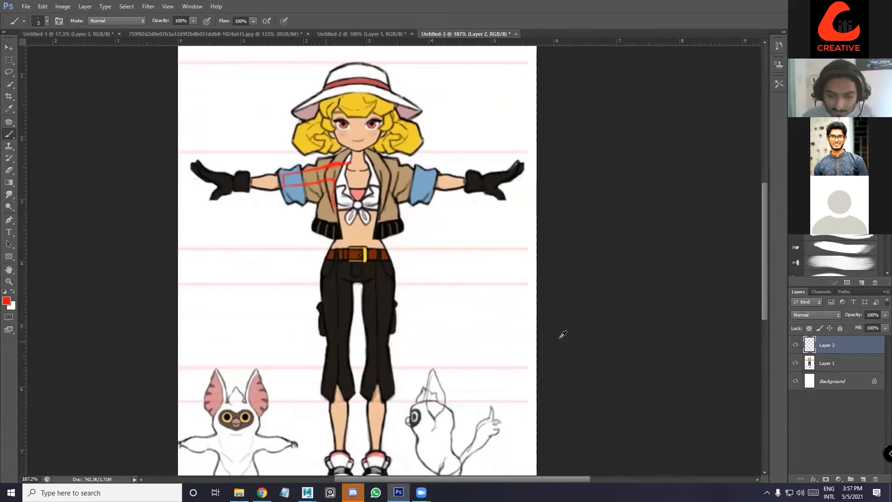
scroll(344, 363, "up", 4, "alt")
left_click_drag(315, 204, 320, 420)
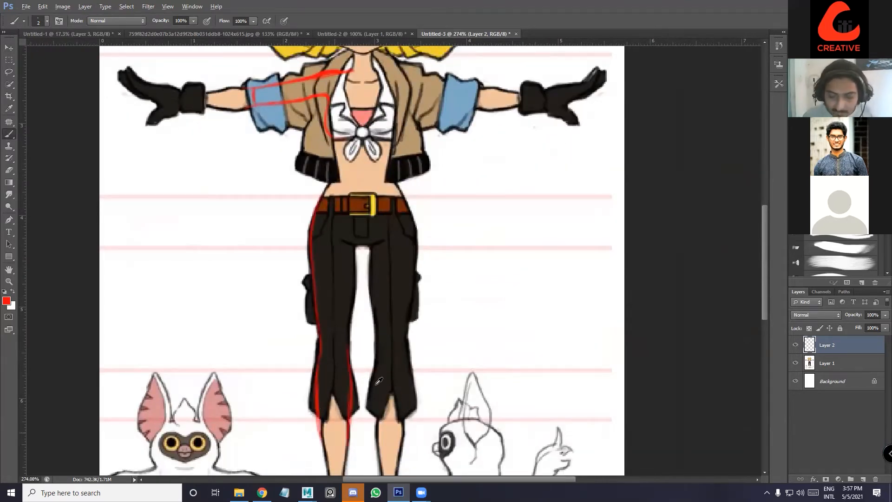
scroll(451, 357, "down", 3, "alt")
scroll(451, 358, "up", 3, "alt")
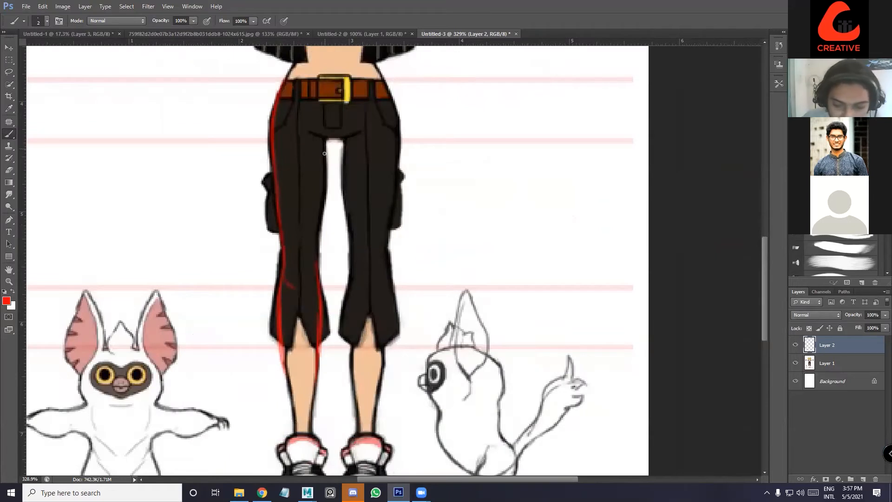
scroll(324, 153, "down", 2, "alt")
scroll(276, 229, "up", 2, "alt")
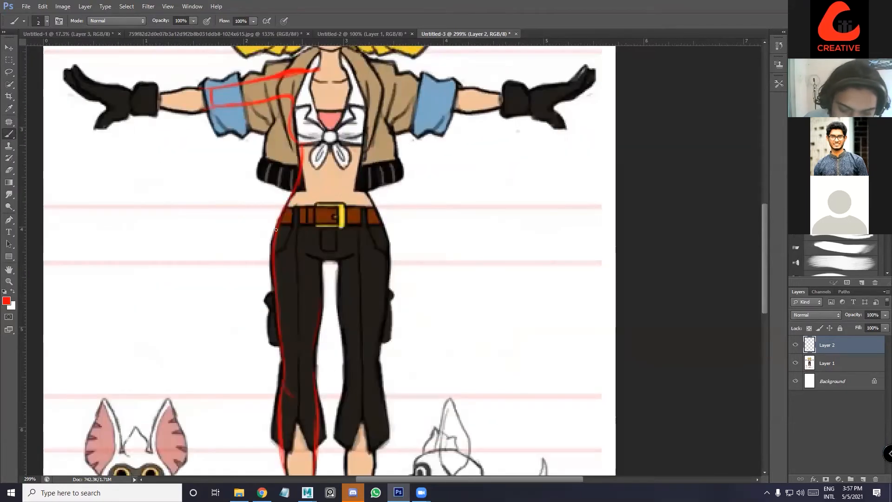
scroll(276, 229, "down", 2, "alt")
scroll(465, 406, "up", 2, "alt")
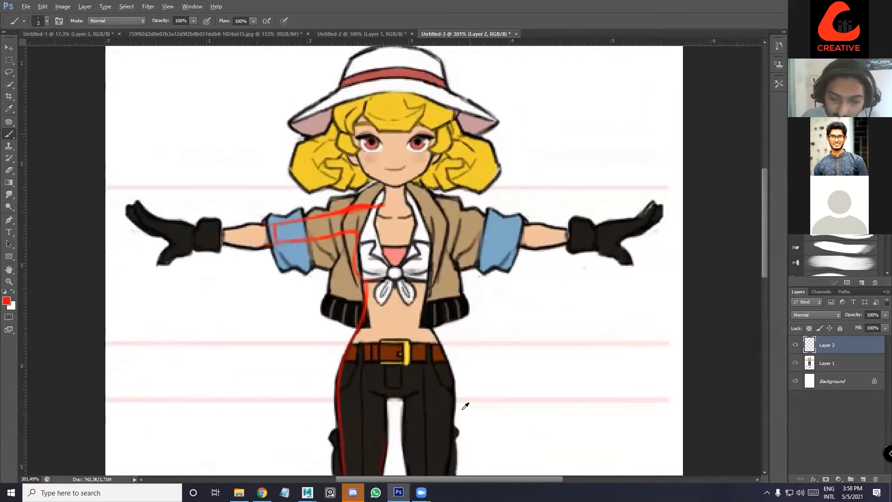
Draw the top and side of the skull in red beneath the front-view character's hat
scroll(470, 128, "up", 4, "alt")
scroll(329, 133, "down", 2, "alt")
left_click_drag(329, 135, 437, 155)
left_click_drag(431, 102, 437, 149)
mouse_move(329, 135)
left_mouse_down()
mouse_move(342, 101)
mouse_move(441, 152)
left_mouse_up()
scroll(409, 171, "down", 5, "alt")
Switch to the side-view document and paint the curve of the back in red from the neck down to the belt
left_click(377, 32)
scroll(429, 201, "up", 3, "alt")
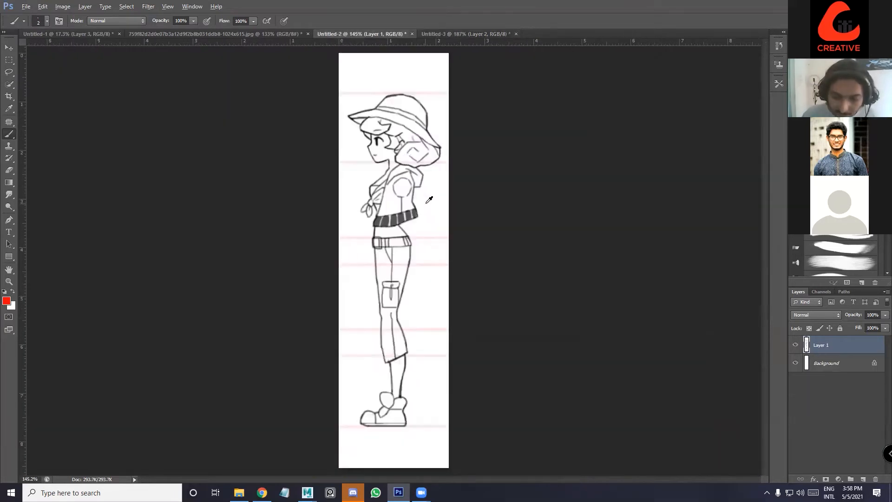
scroll(430, 199, "up", 5, "alt")
left_click_drag(361, 254, 364, 215)
mouse_move(398, 148)
left_mouse_down()
mouse_move(362, 254)
mouse_move(385, 282)
left_mouse_up()
left_click_drag(387, 122, 399, 161)
scroll(412, 362, "up", 1, "alt")
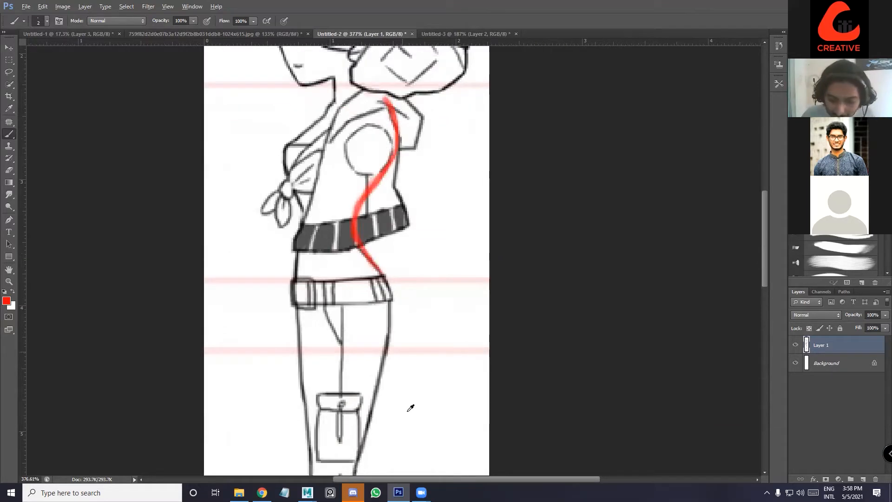
Trace the side view's knee and calf contours in red through the lower trouser leg
scroll(407, 411, "down", 4, "alt")
left_click_drag(408, 411, 427, 195)
left_click_drag(363, 250, 379, 333)
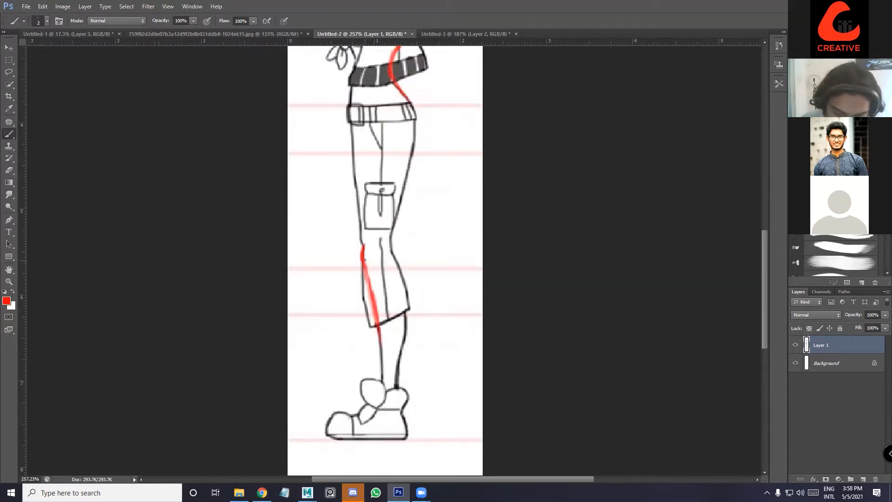
mouse_move(388, 243)
left_mouse_down()
mouse_move(408, 309)
mouse_move(404, 338)
left_mouse_up()
scroll(408, 279, "down", 4, "alt")
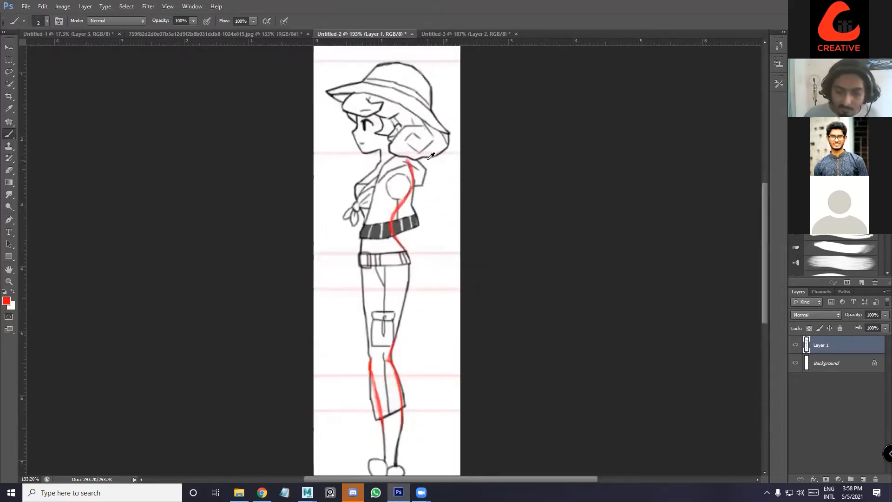
Draw the side view's skull beneath the hat in red and connect it through the hair to the back of the neck
scroll(426, 160, "up", 4, "alt")
mouse_move(335, 114)
left_mouse_down()
mouse_move(367, 58)
mouse_move(402, 63)
mouse_move(427, 98)
mouse_move(424, 114)
left_mouse_up()
left_click_drag(387, 147, 402, 174)
left_click_drag(387, 151, 412, 129)
mouse_move(397, 138)
left_mouse_down()
mouse_move(426, 96)
mouse_move(422, 115)
left_mouse_up()
scroll(407, 217, "down", 4, "alt")
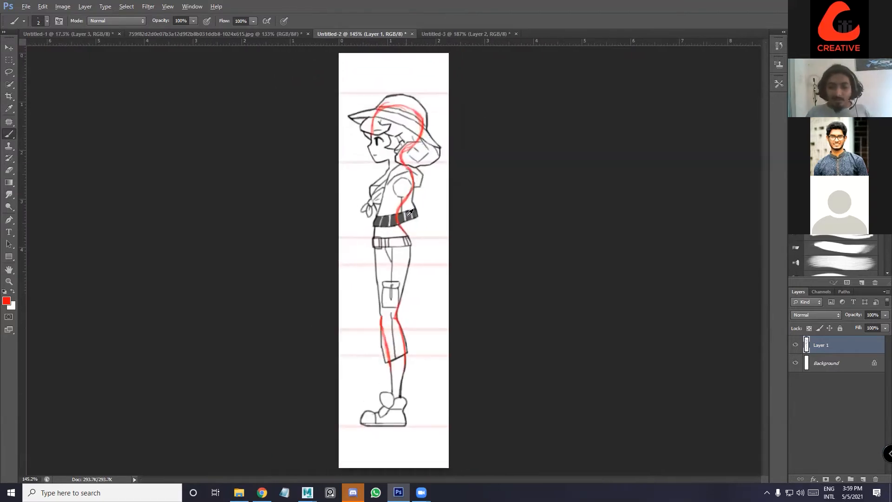
Trace the front of the side view's neck and chest in red down to the jacket hem
scroll(407, 217, "up", 1, "alt")
scroll(432, 209, "up", 5, "alt")
mouse_move(293, 165)
left_mouse_down()
mouse_move(289, 197)
mouse_move(302, 229)
mouse_move(324, 133)
left_mouse_up()
left_click_drag(331, 91, 292, 197)
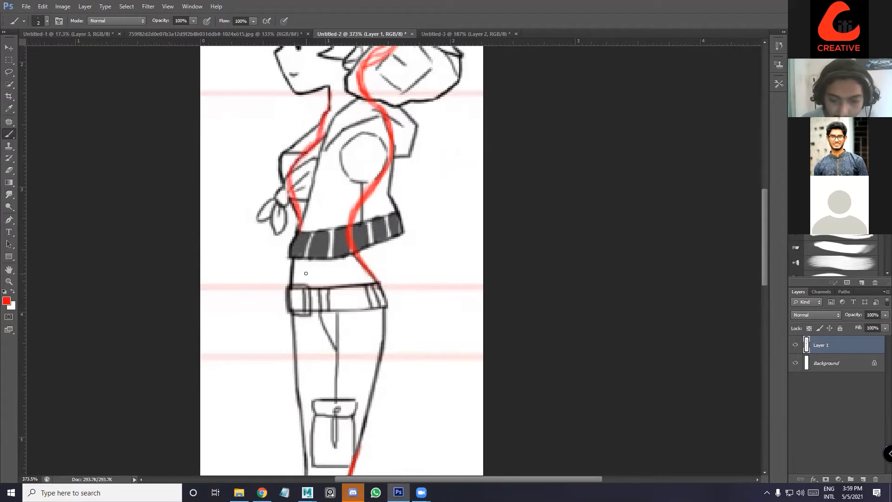
Outline the side view's ankle, heel, sole and foot in red inside the shoe
scroll(339, 266, "down", 7, "alt")
scroll(428, 364, "down", 5)
scroll(428, 365, "down", 3, "alt")
scroll(428, 364, "up", 3, "alt")
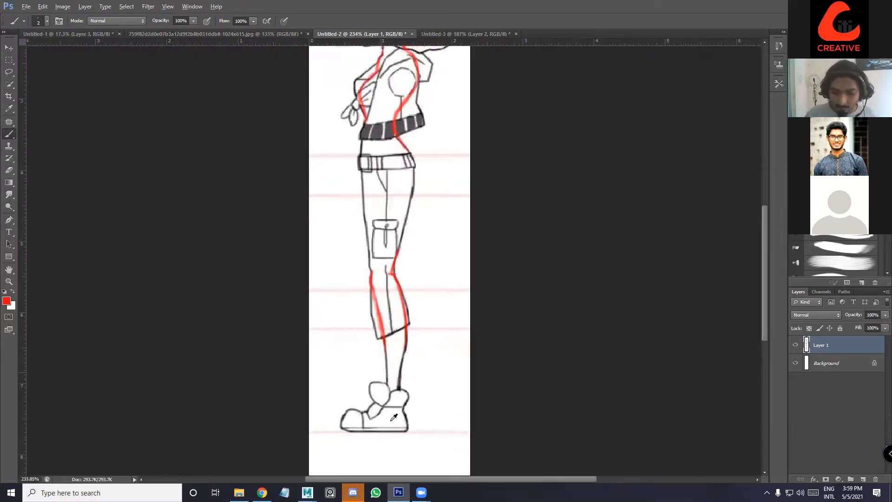
scroll(420, 256, "up", 6, "alt")
left_click_drag(411, 240, 421, 330)
mouse_move(279, 323)
left_mouse_down()
mouse_move(385, 242)
mouse_move(305, 310)
mouse_move(350, 334)
mouse_move(428, 318)
left_mouse_up()
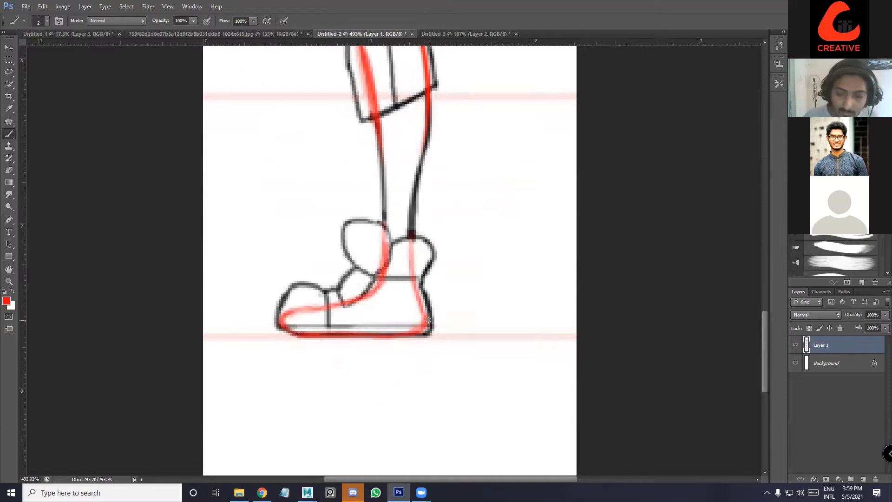
Return to the front-view document and trace the right shin, ankle and foot in red inside the shoe
left_click(507, 35)
scroll(410, 223, "down", 3)
scroll(411, 417, "up", 9, "alt")
mouse_move(341, 356)
left_mouse_down()
mouse_move(345, 394)
mouse_move(310, 432)
mouse_move(372, 444)
mouse_move(308, 426)
left_mouse_up()
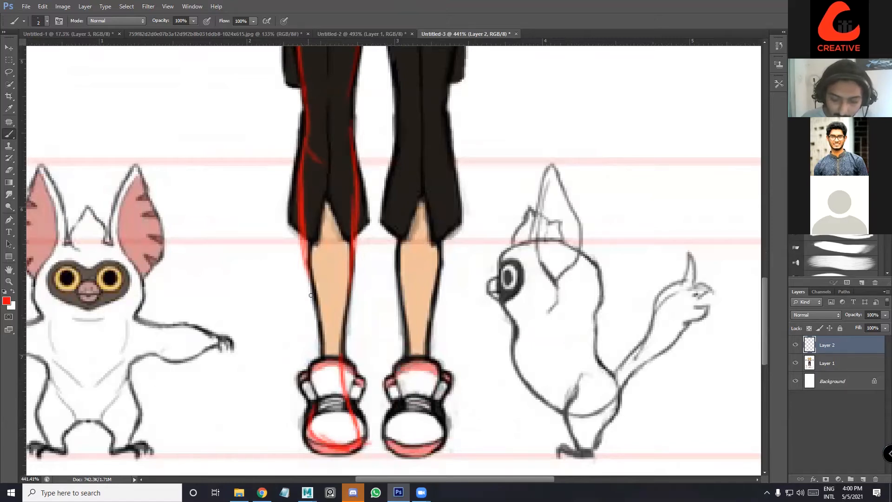
mouse_move(307, 272)
left_mouse_down()
mouse_move(319, 381)
mouse_move(306, 426)
mouse_move(349, 444)
left_mouse_up()
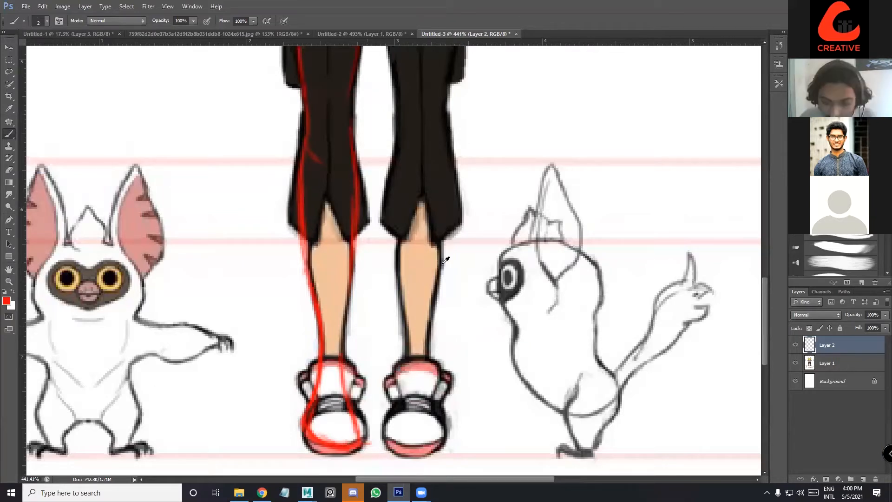
scroll(444, 262, "down", 10, "alt")
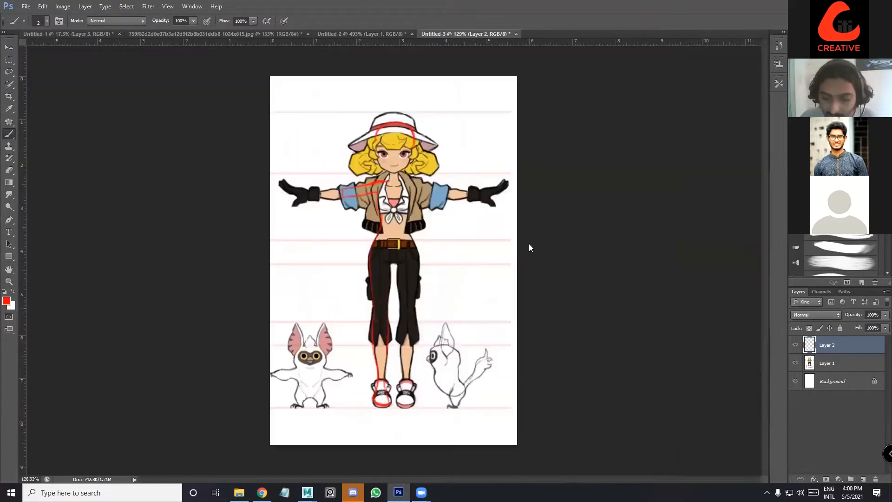
Save the marked-up front view as a JPEG over front.jpg on the Desktop at quality 12
key("ctrl+s")
left_click(441, 255)
left_click(433, 304)
double_click(461, 123)
left_click(437, 181)
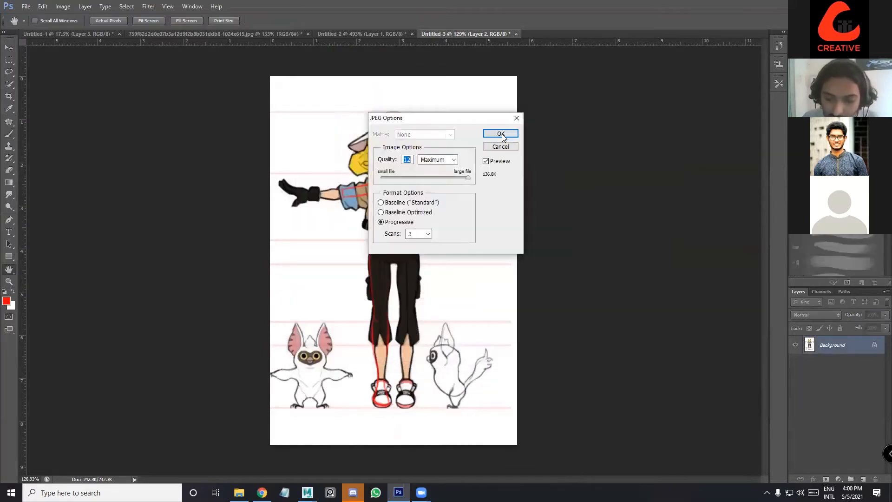
left_click(506, 134)
Save the marked-up side-view document as a JPEG over side.jpg on the Desktop at quality 12
left_click(379, 35)
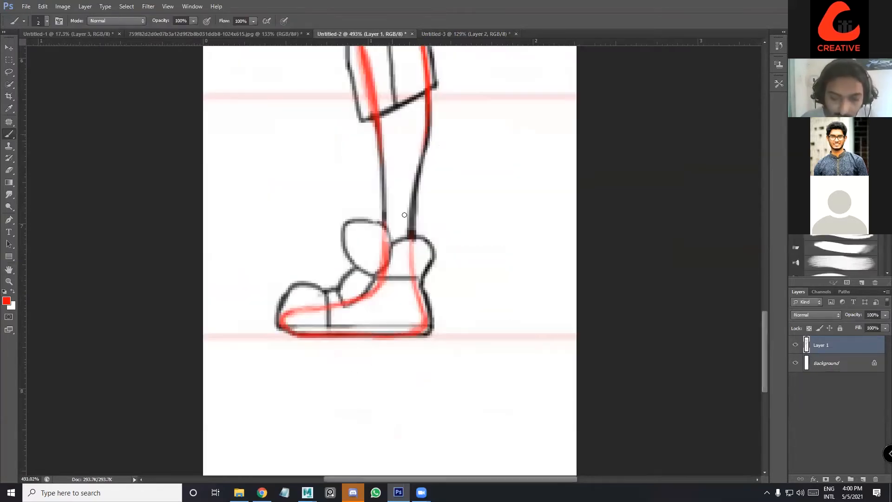
key("ctrl+s")
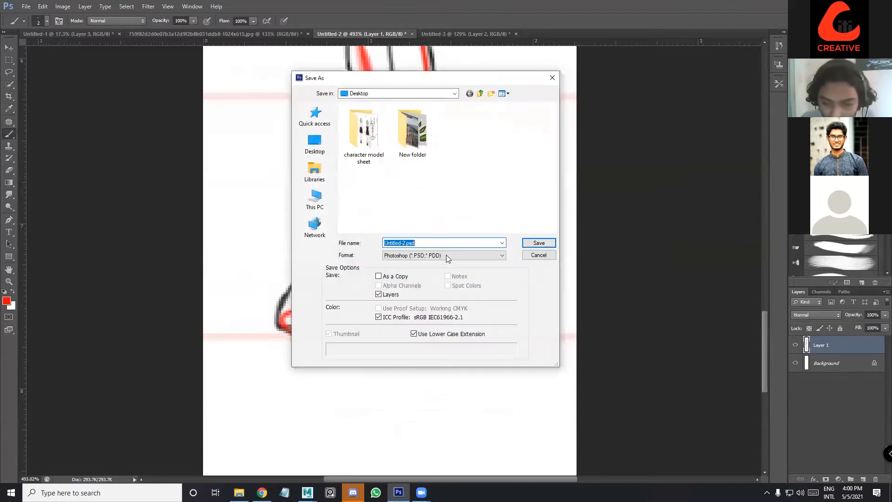
left_click(446, 255)
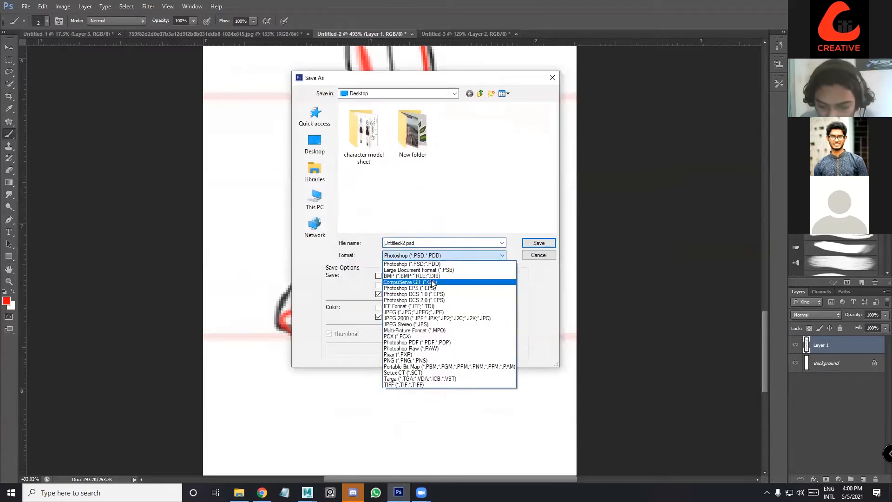
left_click(436, 311)
left_click(509, 130)
left_click(539, 243)
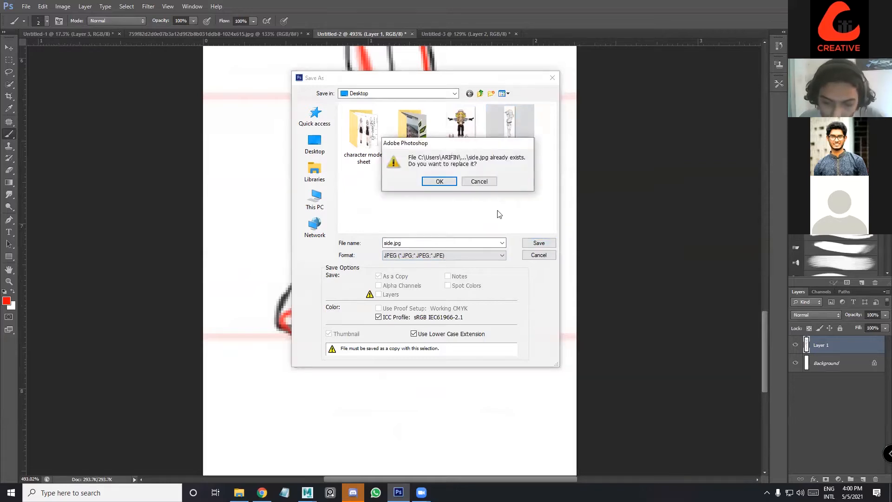
left_click(438, 182)
left_click(488, 135)
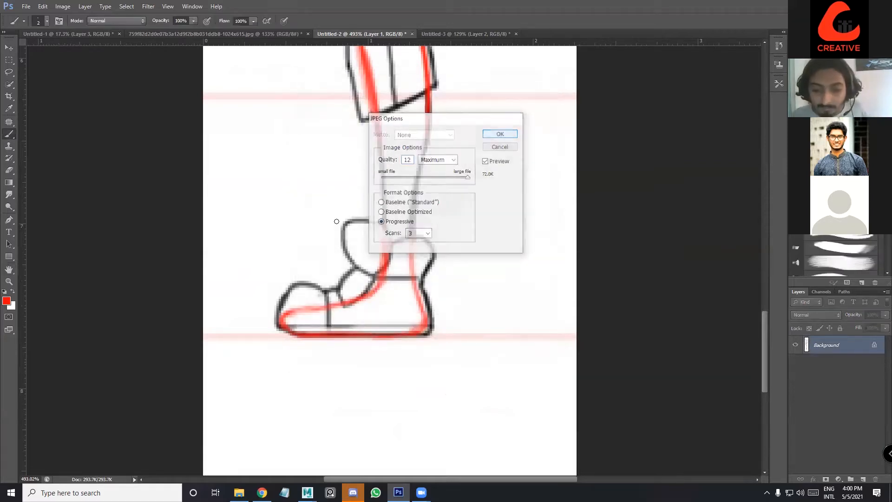
scroll(336, 221, "down", 1)
scroll(337, 223, "down", 6, "alt")
scroll(395, 269, "down", 3, "alt")
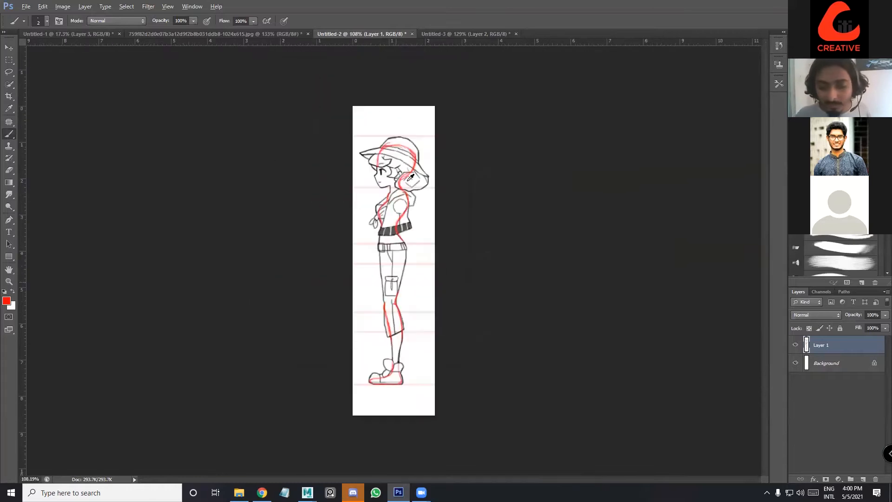
scroll(417, 200, "up", 3, "alt")
scroll(417, 200, "up", 2, "alt")
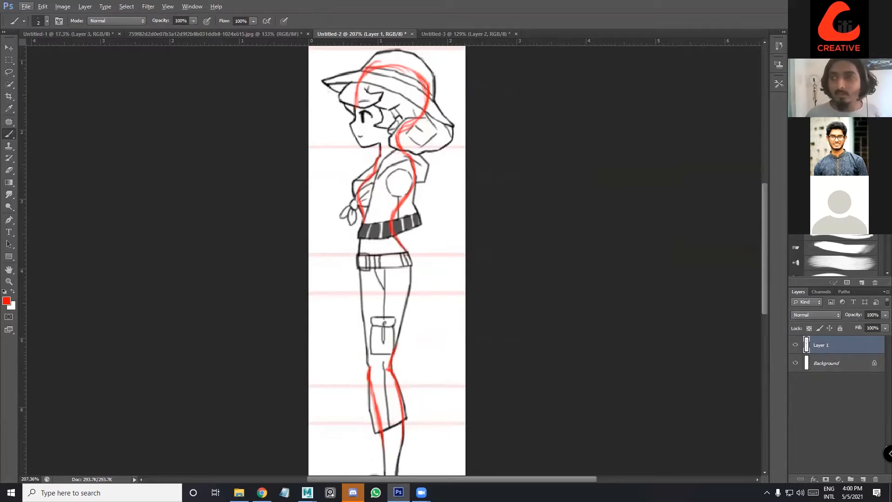
Select side.jpg and front.jpg on the desktop and open the sourceimages folder inside hand modeling on drive D in a maximized window
key("super+d")
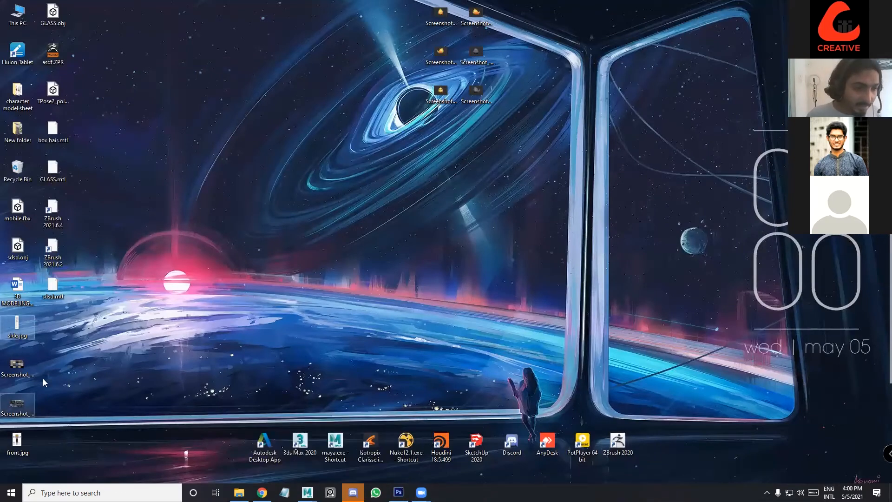
left_click(18, 442)
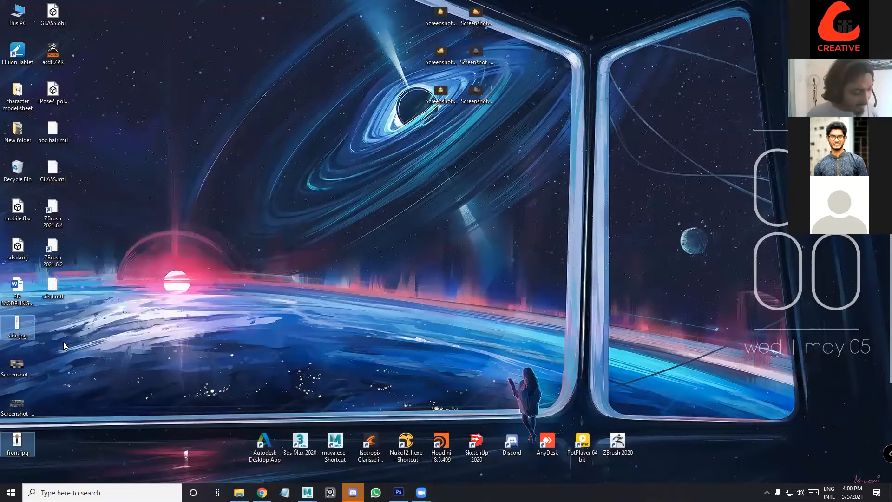
double_click(15, 18)
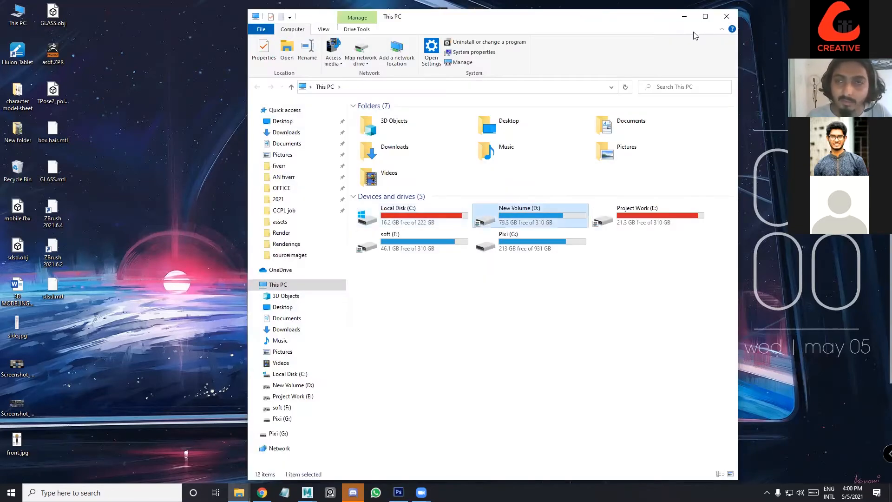
double_click(511, 214)
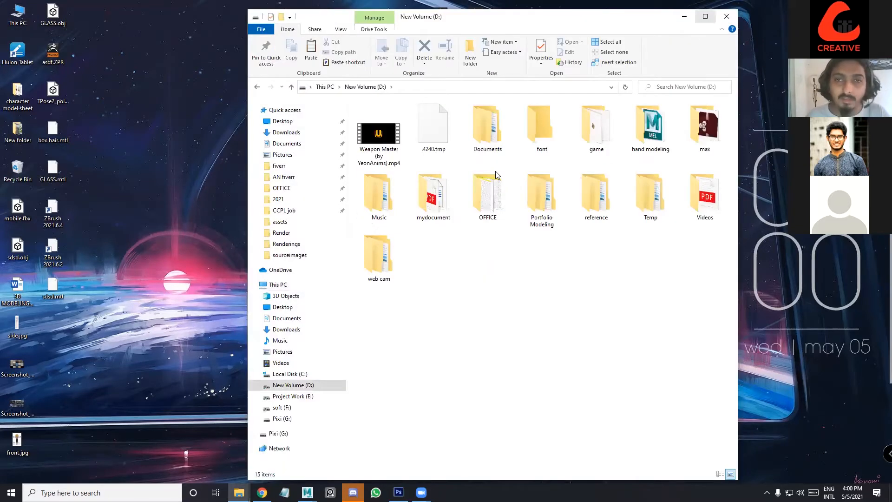
key("super+Up")
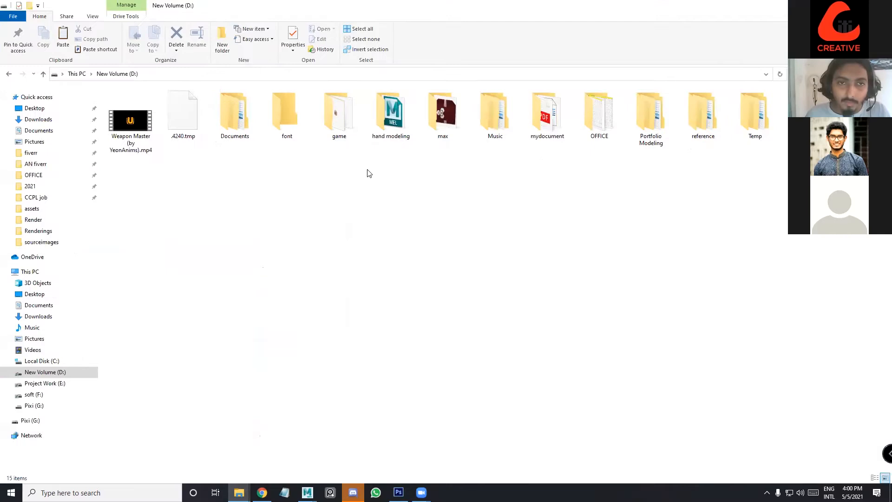
double_click(392, 116)
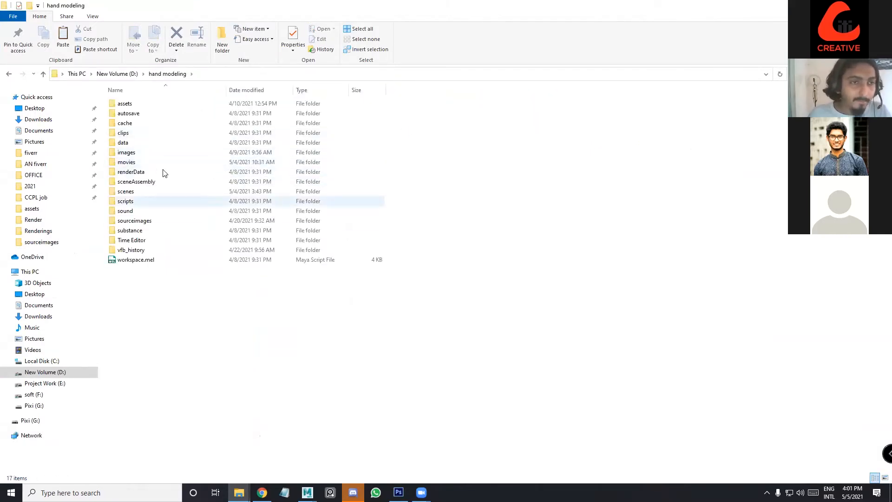
double_click(163, 222)
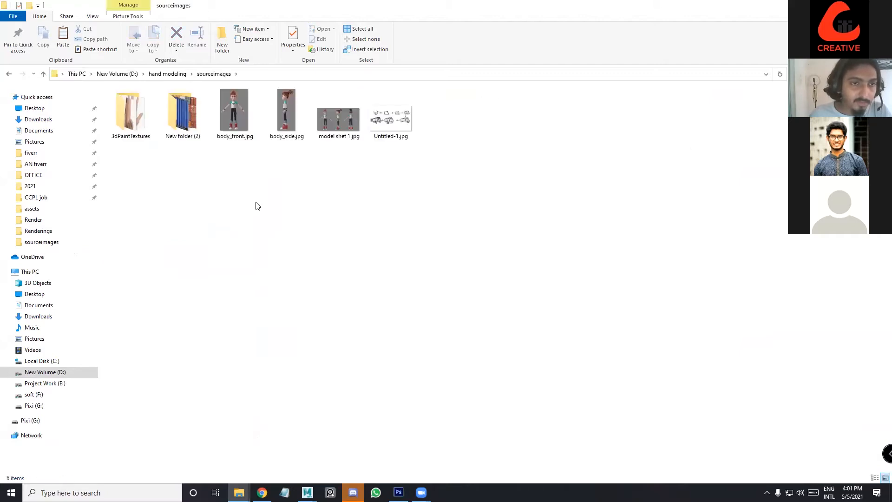
Create a new folder named 3D 2004 inside the sourceimages folder
right_click(227, 268)
mouse_move(197, 313)
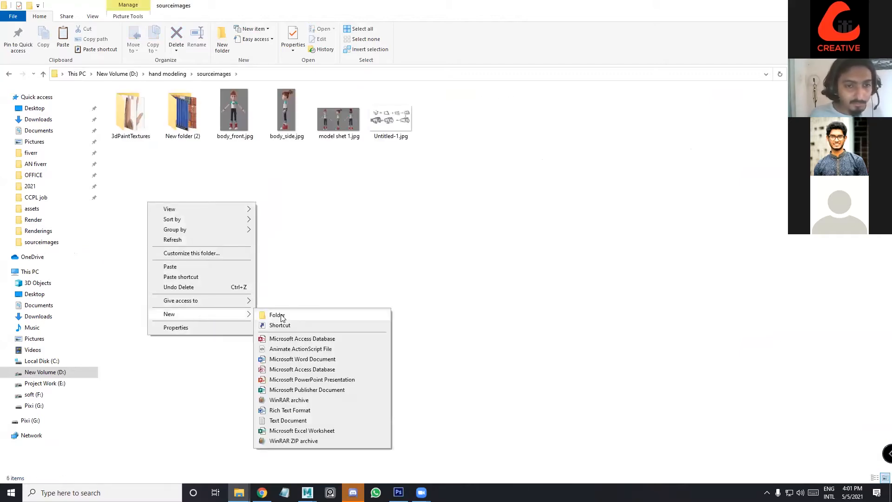
left_click(277, 313)
type("3D")
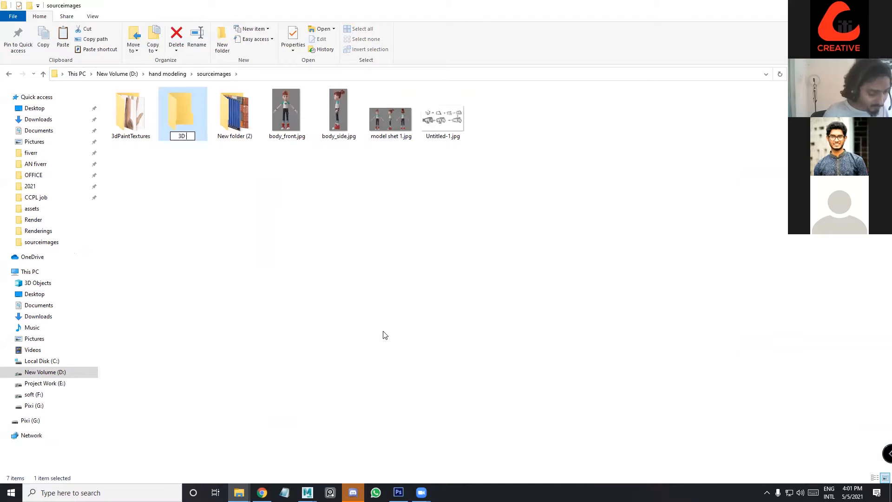
type(" 2004")
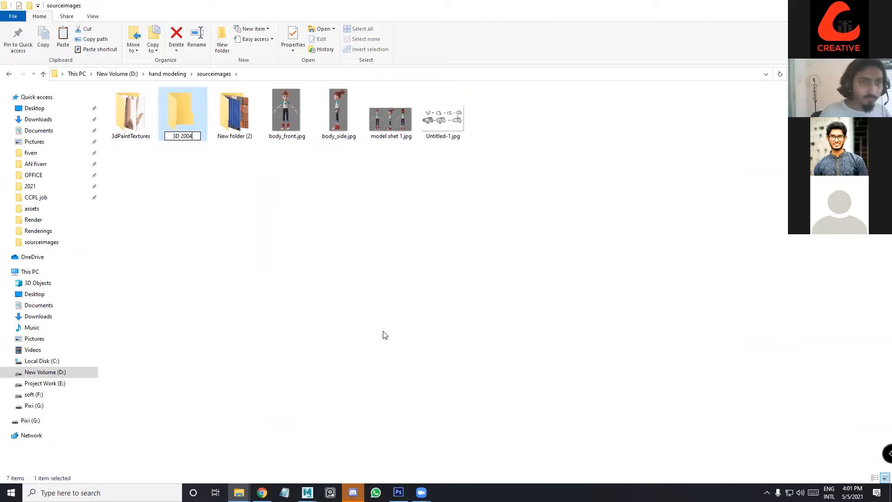
Paste the copied front.jpg and side.jpg into the 3D 2004 folder
double_click(131, 111)
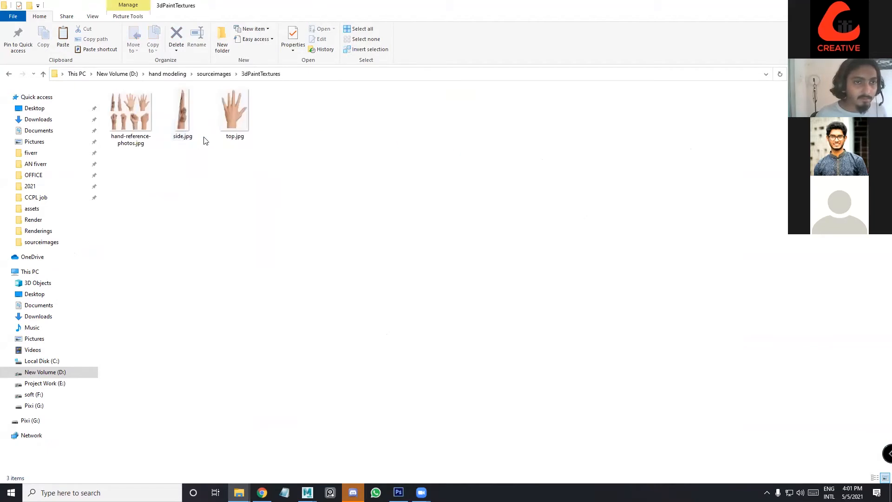
left_click(9, 74)
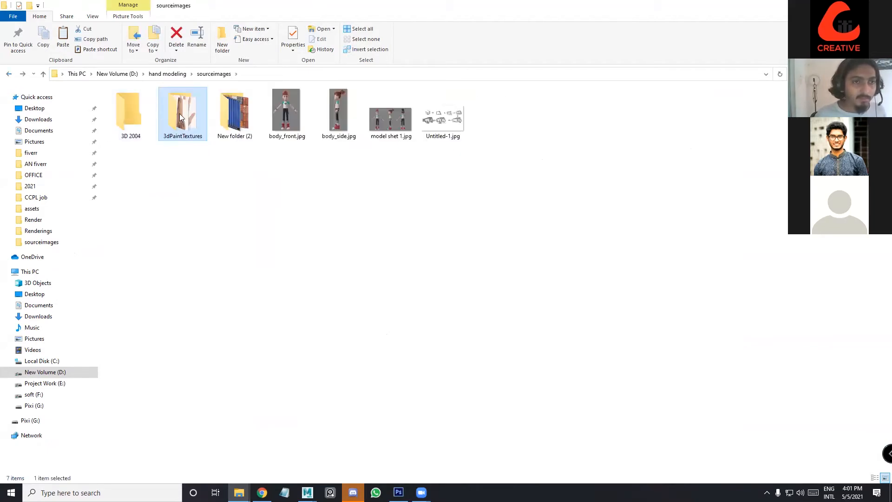
double_click(131, 119)
key("ctrl+v")
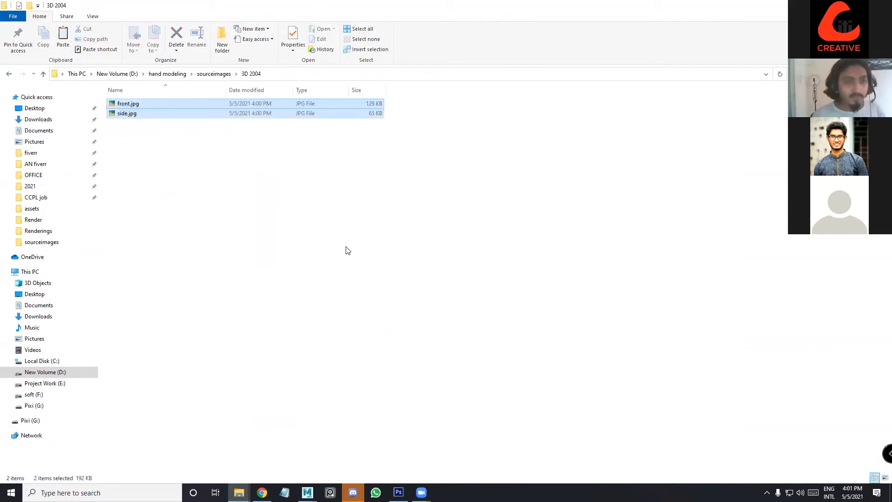
Open front.jpg in the photo viewer and flip between the front and side references to compare their alignment
left_click(221, 175)
left_click(180, 106)
double_click(179, 104)
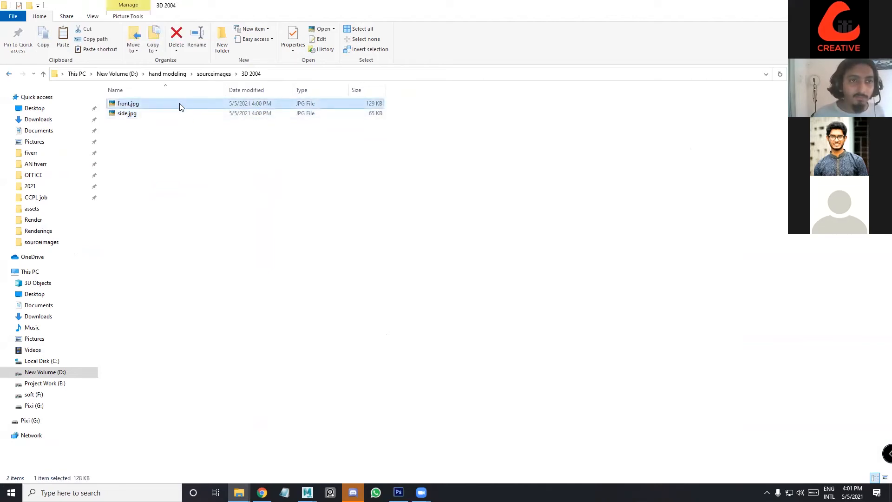
key("Right")
key("Right")
key("Right")
key("Right")
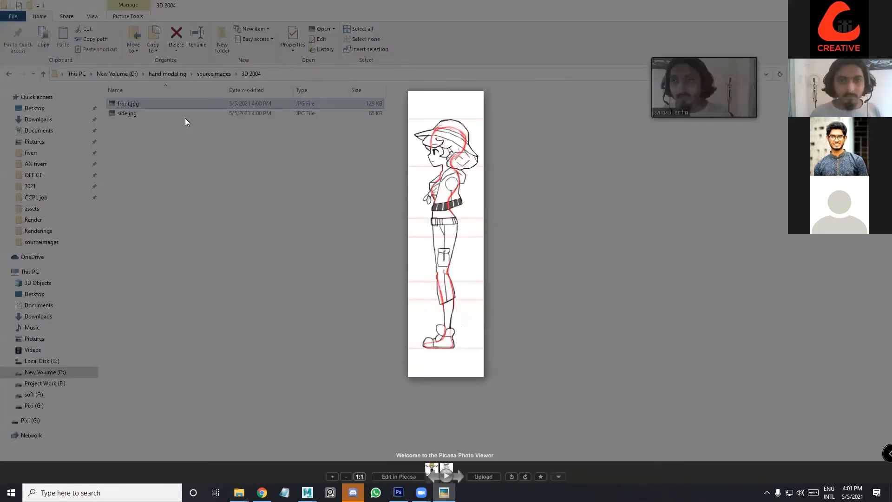
key("Right")
key("Right")
key("Right")
key("Right")
key("Right")
key("Right")
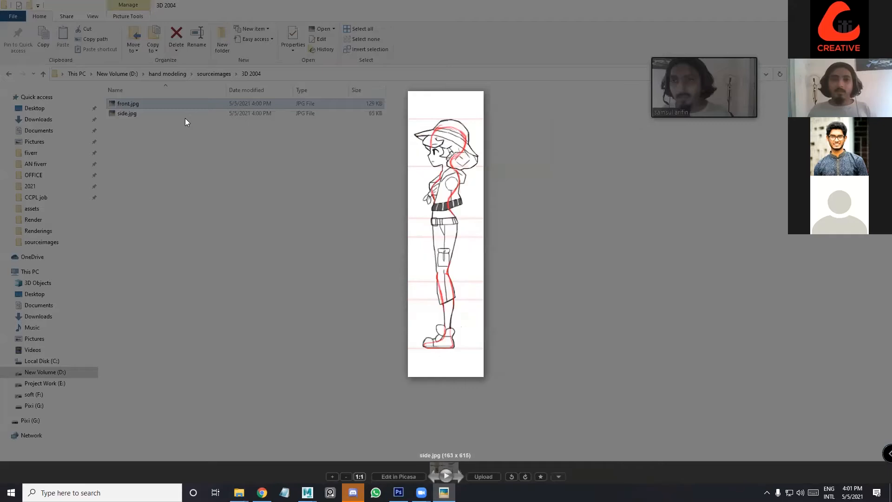
key("Right")
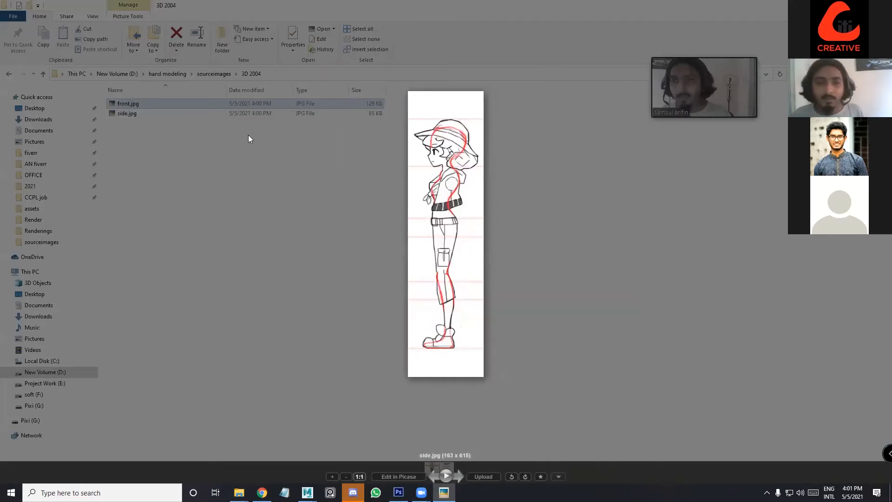
left_click(610, 227)
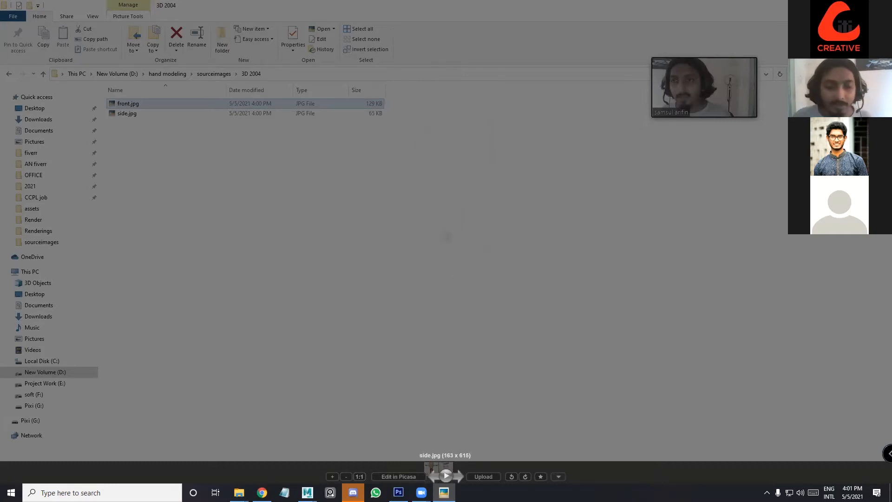
Switch to Maya and maximize the front view, dismissing the image file browser for the current project
key("super+d")
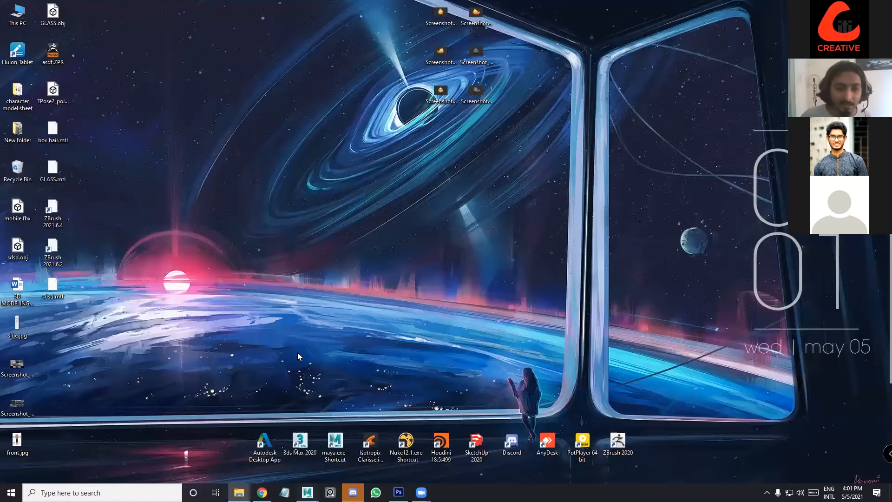
left_click(307, 492)
key("space")
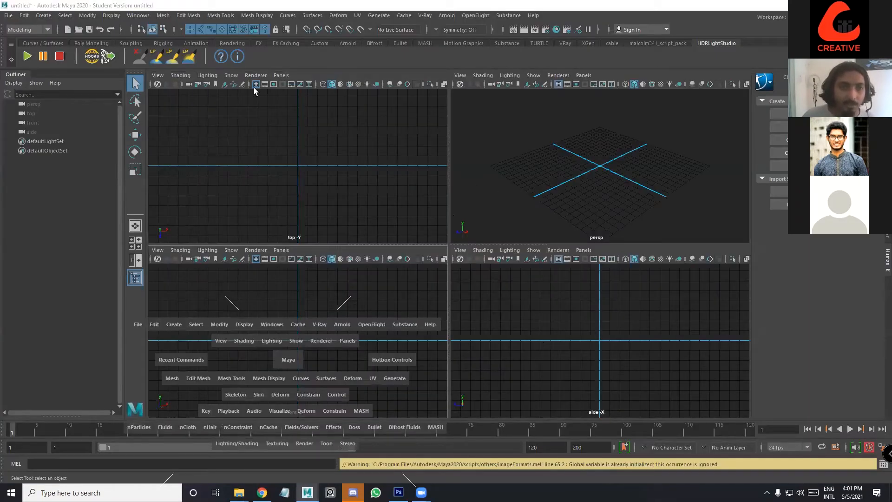
left_click(224, 85)
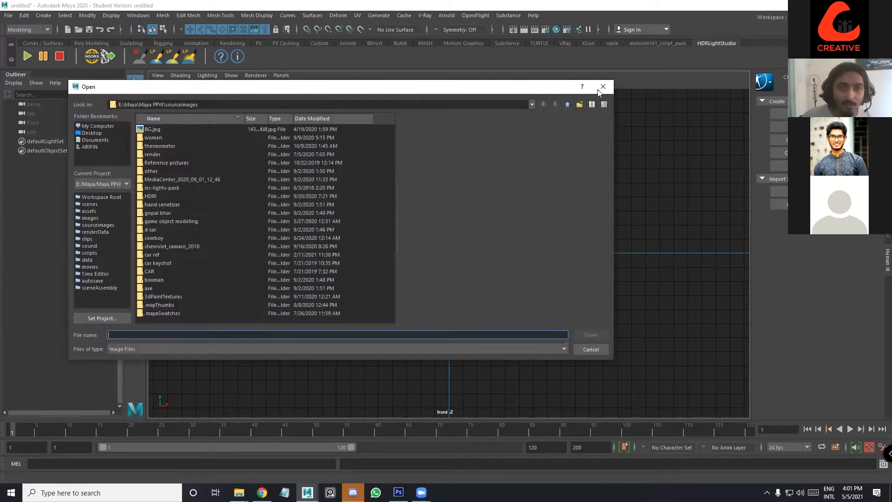
left_click(602, 87)
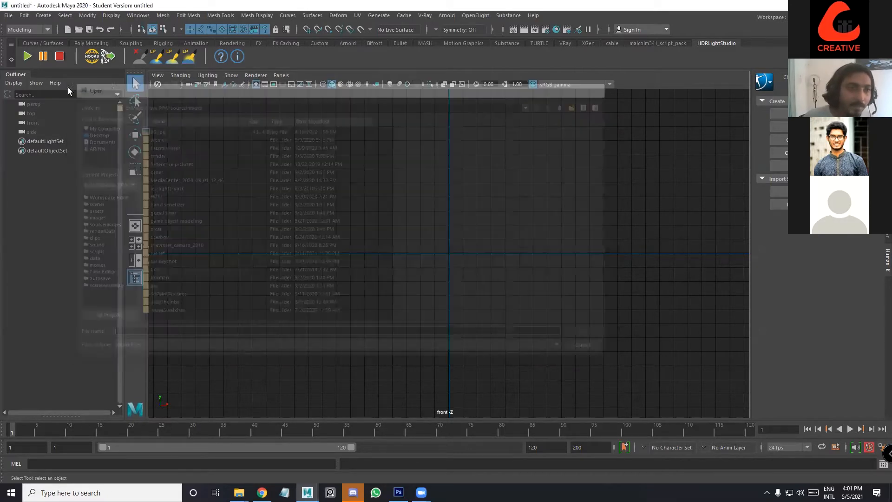
Set the Maya project to the hand modeling folder on drive D
left_click(7, 14)
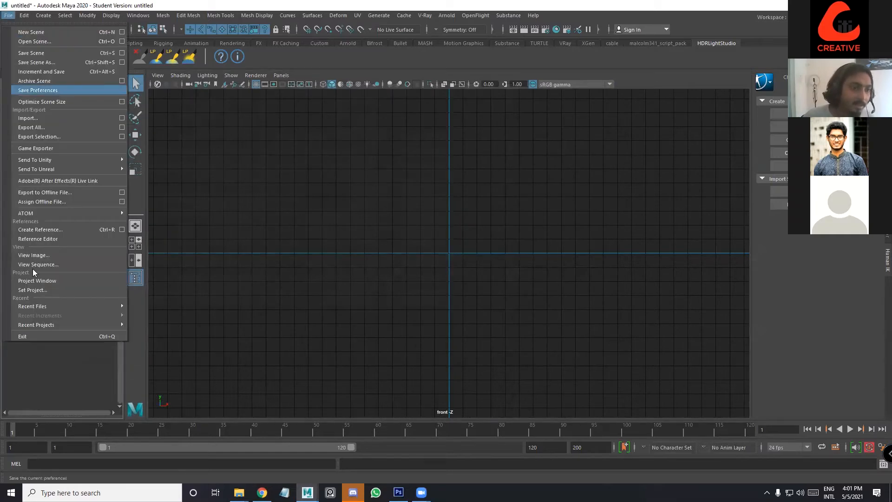
left_click(34, 291)
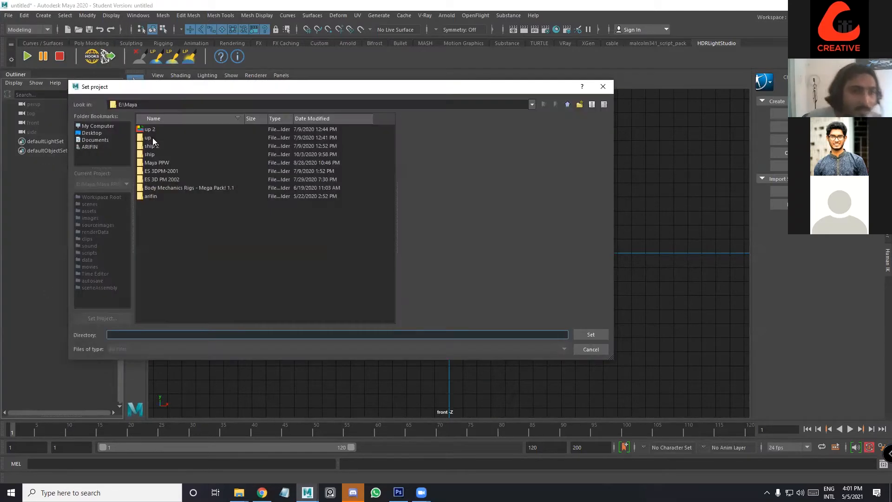
left_click(93, 126)
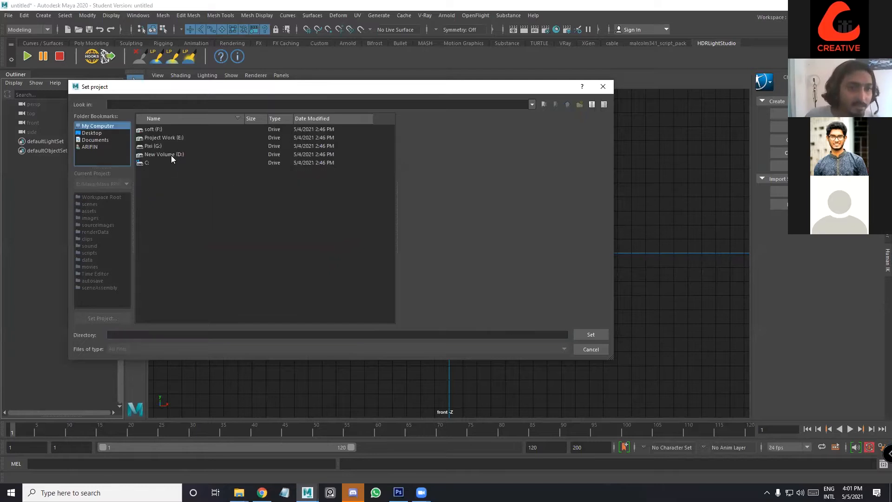
double_click(169, 138)
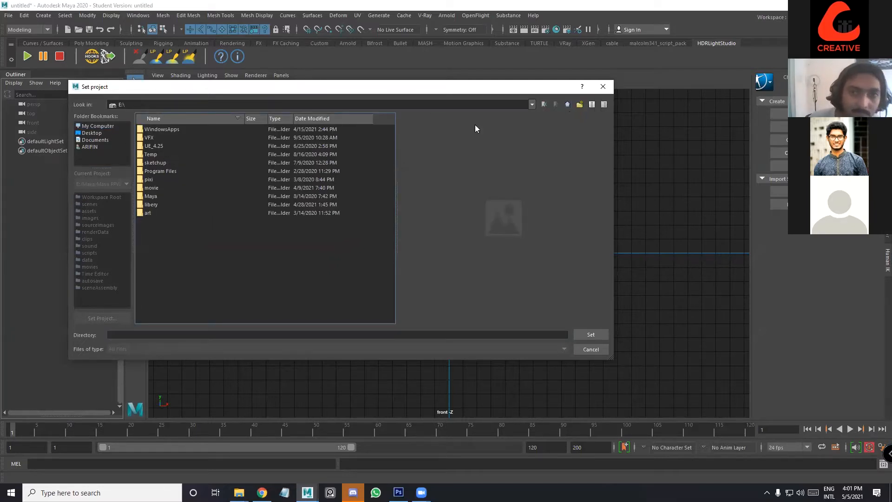
key("BackSpace")
double_click(193, 154)
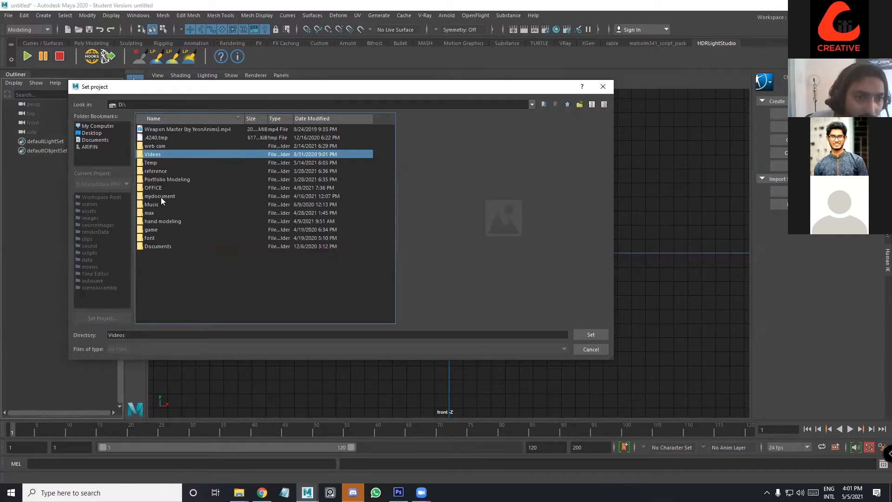
left_click(155, 222)
left_click(593, 340)
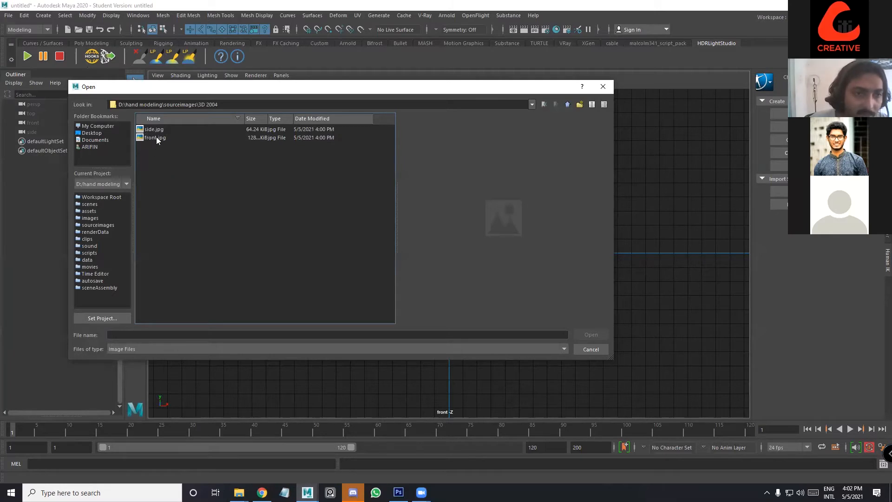
Load front.jpg from sourceimages\3D 2004 as an image plane in the front view
left_click(157, 137)
left_click(589, 334)
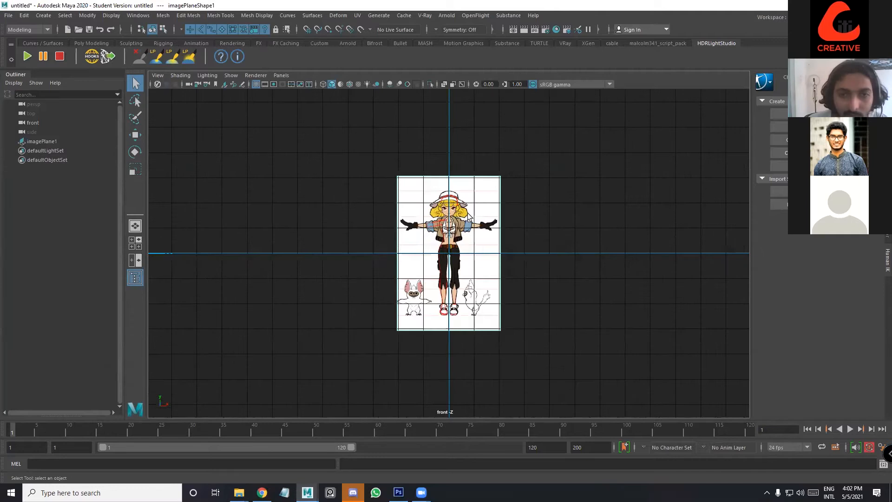
scroll(470, 217, "up", 6)
scroll(450, 216, "down", 6)
scroll(449, 216, "up", 3)
scroll(388, 226, "down", 4)
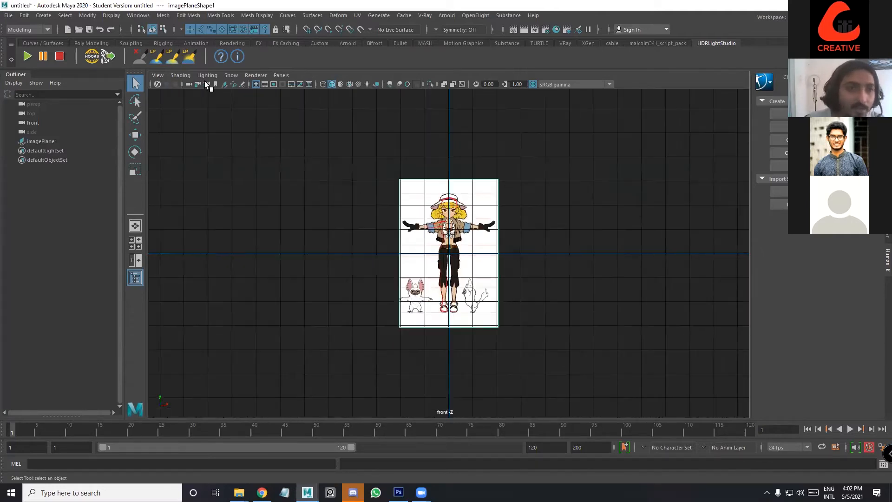
Maximize the side view and load side.jpg from sourceimages\3D 2004 as its image plane
key("space")
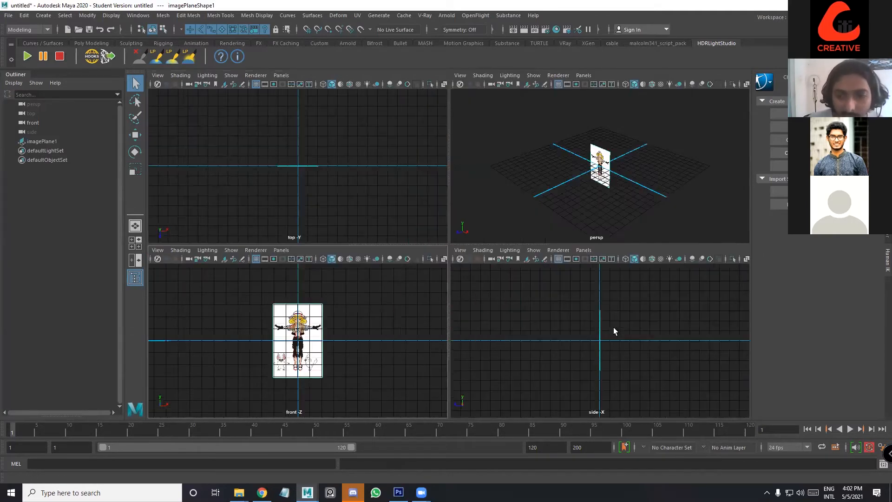
key("space")
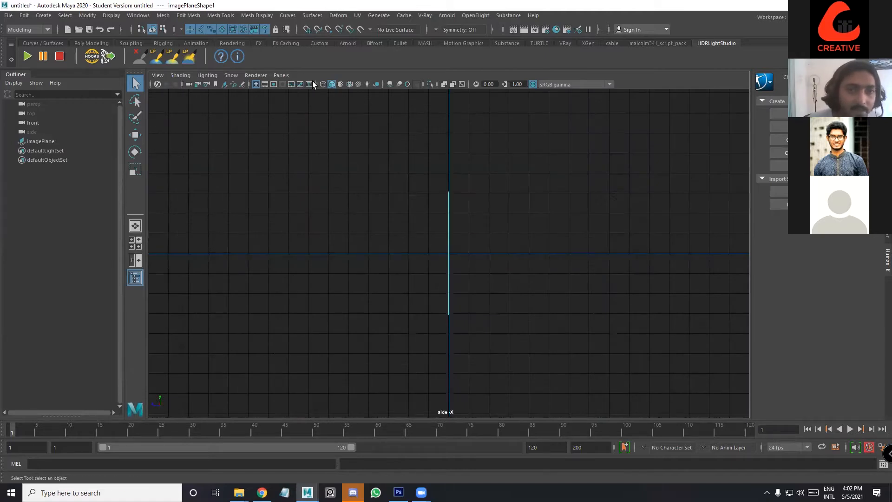
left_click(224, 86)
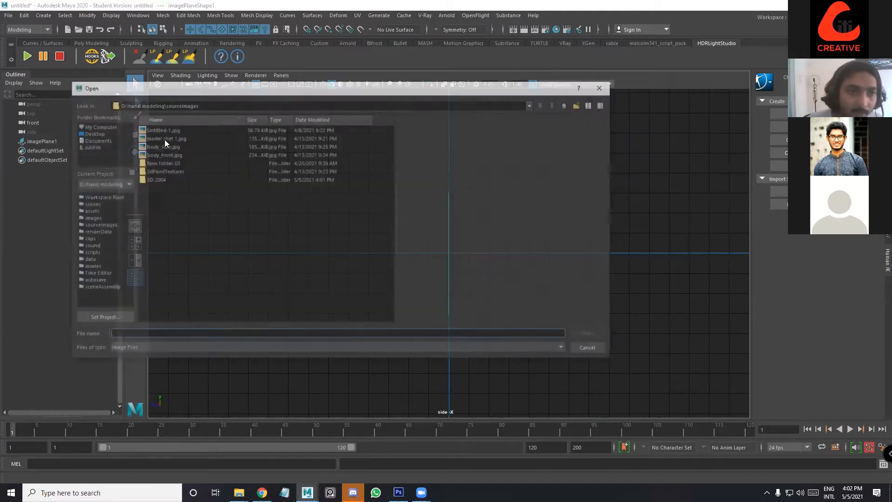
left_click(160, 171)
left_click(170, 177)
double_click(170, 179)
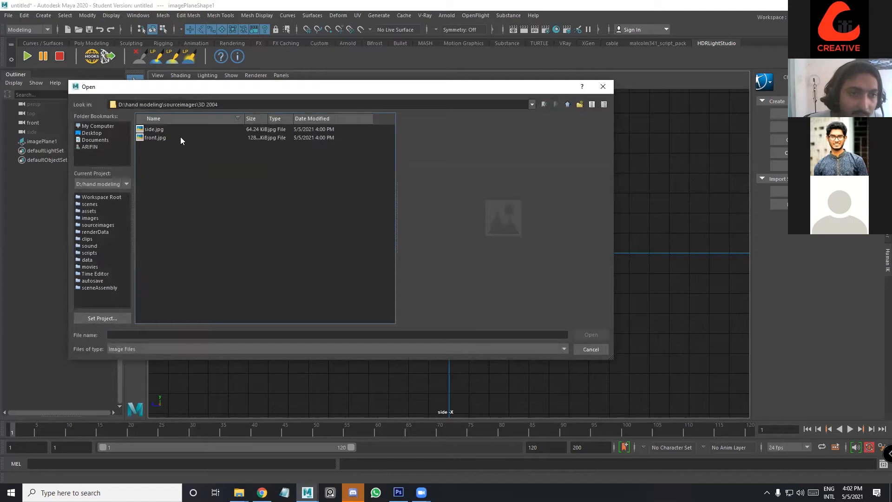
left_click(578, 334)
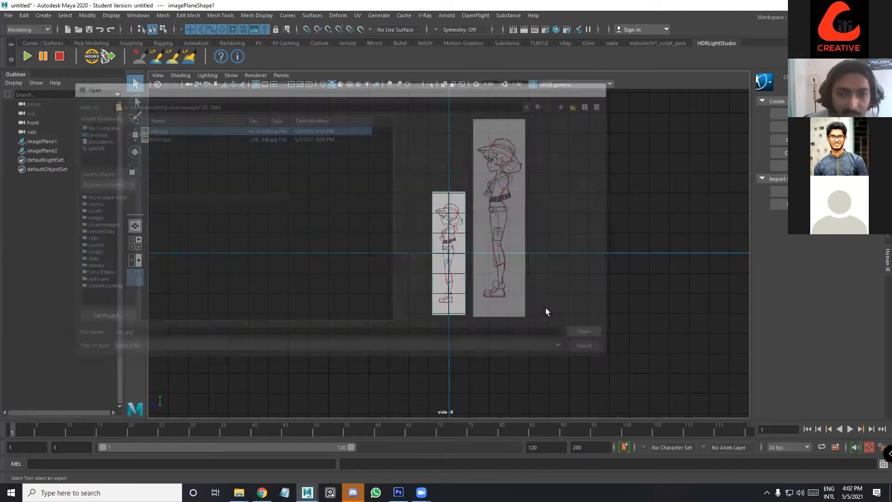
Select both image planes and examine in the maximized perspective view how the front and side drawings line up
key("space")
key("space")
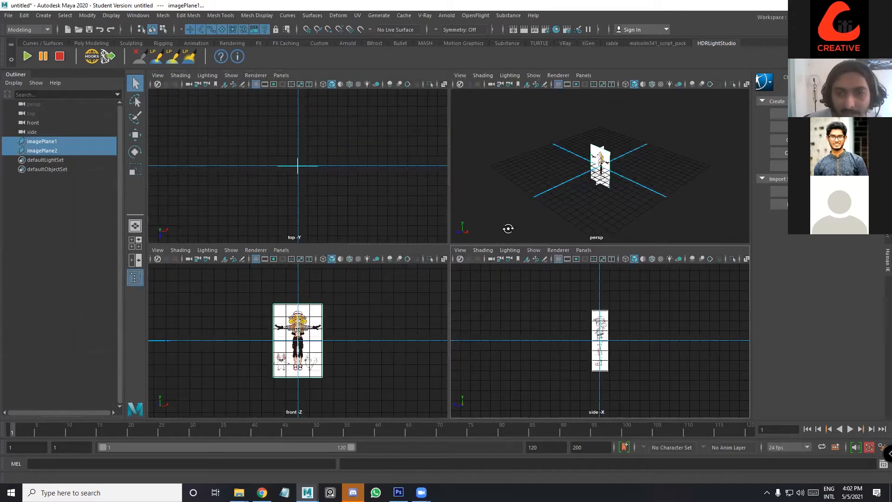
key("space")
scroll(534, 242, "up", 4)
left_click_drag(520, 239, 550, 247, "alt")
scroll(617, 248, "up", 4)
left_click_drag(616, 247, 463, 376, "alt")
scroll(487, 302, "up", 3)
scroll(472, 310, "up", 4)
middle_click_drag(471, 309, 478, 238, "alt")
left_click_drag(479, 238, 521, 253, "alt")
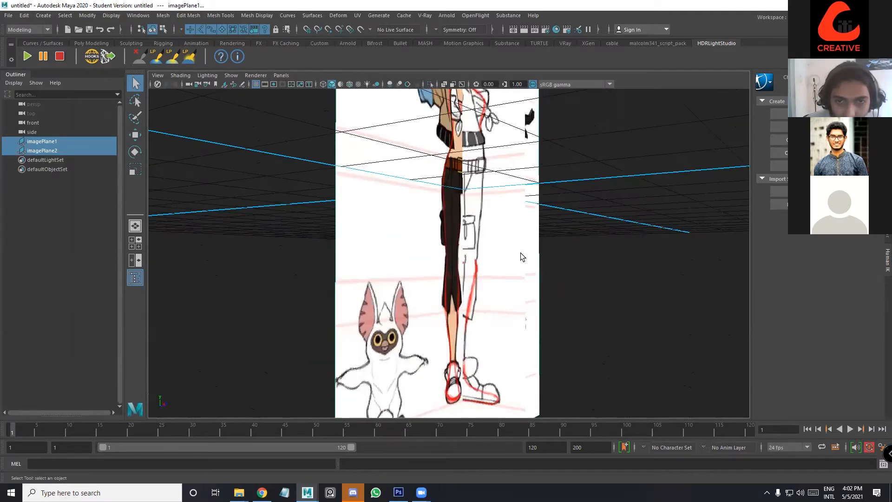
scroll(542, 299, "down", 4)
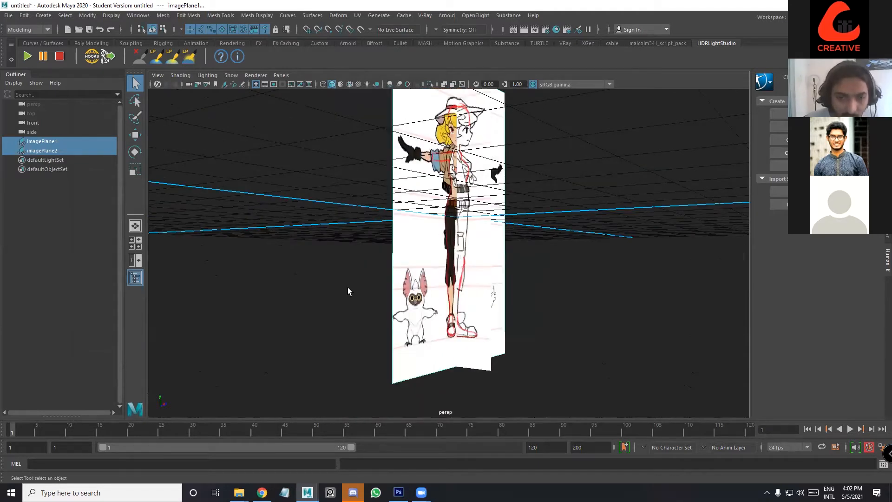
Move both image planes up about 2.4 cm in Y so the character's feet rest on the grid, and return to the four-view layout
key("w")
left_click_drag(457, 179, 454, 40)
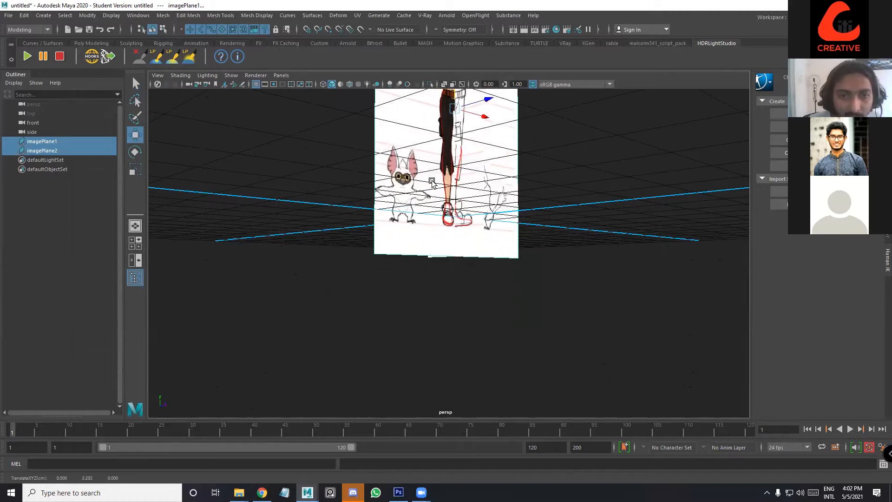
scroll(453, 235, "up", 4)
mouse_move(452, 219)
left_mouse_down("alt")
mouse_move(453, 235)
mouse_move(456, 216)
left_mouse_up("alt")
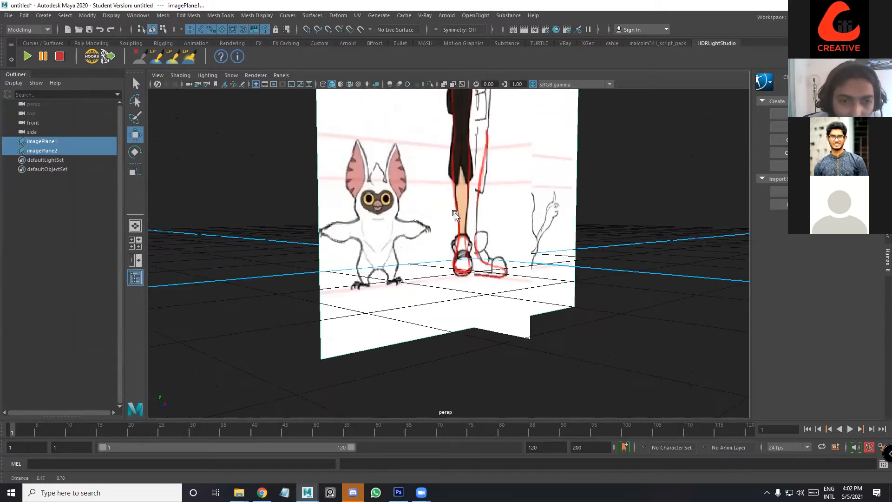
middle_click_drag(456, 216, 456, 217)
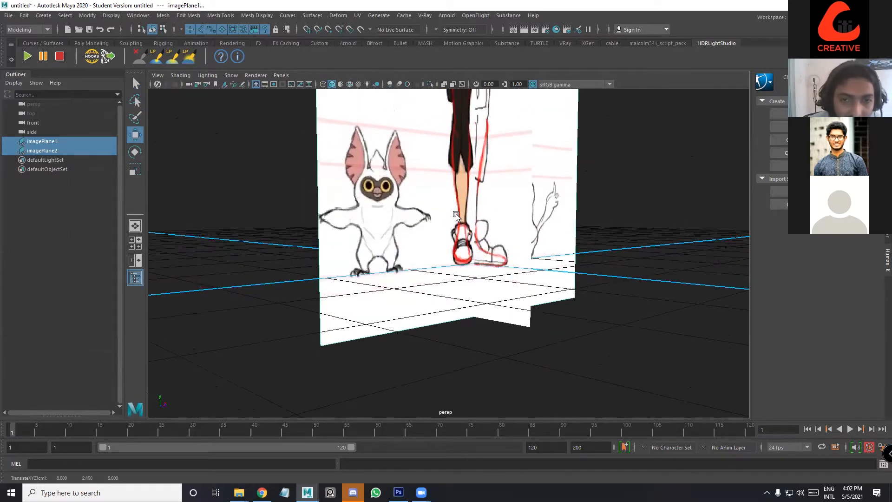
left_click_drag(319, 278, 508, 267, "alt")
scroll(506, 299, "down", 3)
left_click_drag(506, 298, 485, 315, "alt")
middle_click_drag(401, 246, 422, 342, "alt")
key("space")
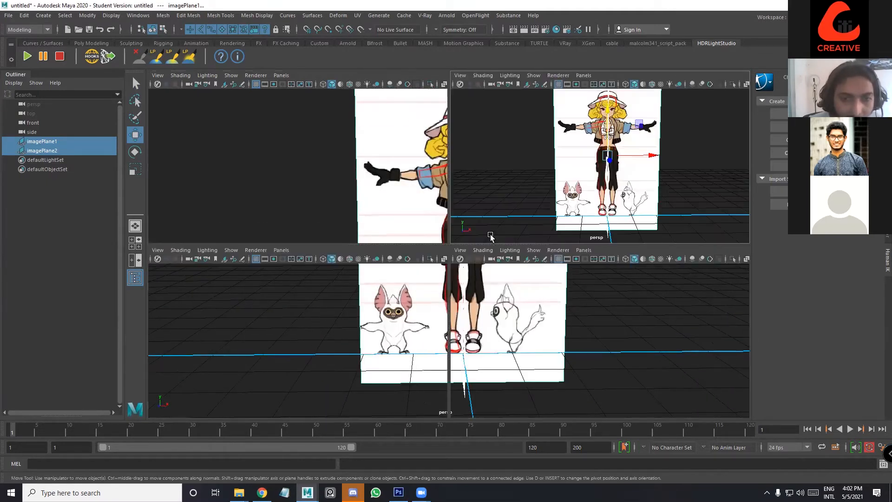
Examine how the front and side drawings sit against the grid and centre line in the maximized front and side views
key("space")
key("space")
scroll(444, 331, "down", 5)
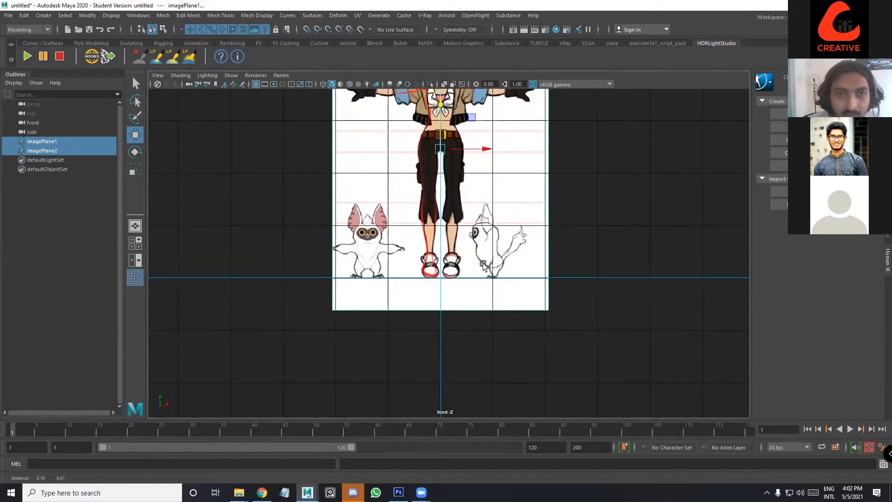
left_click(438, 355)
scroll(434, 353, "up", 4)
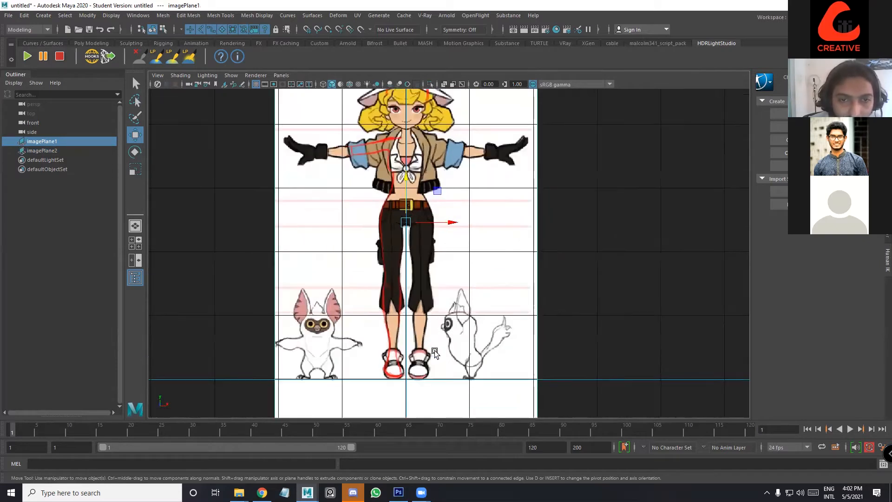
scroll(434, 326, "up", 3)
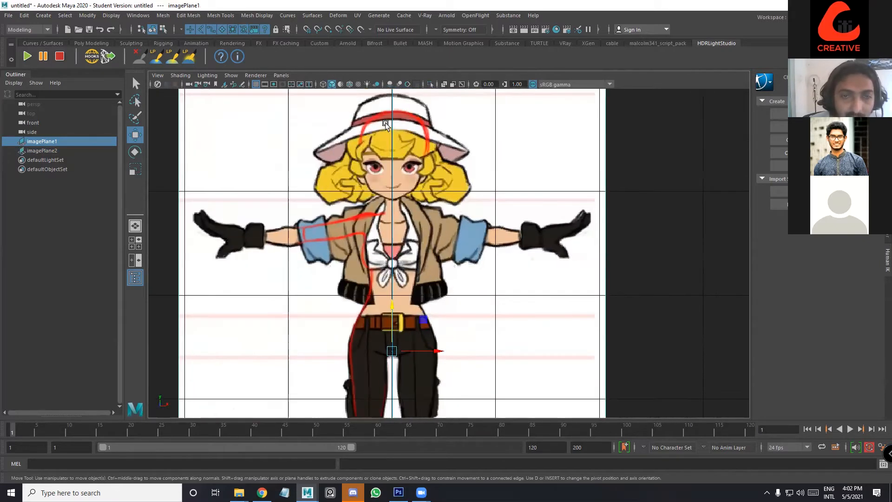
scroll(417, 194, "down", 6)
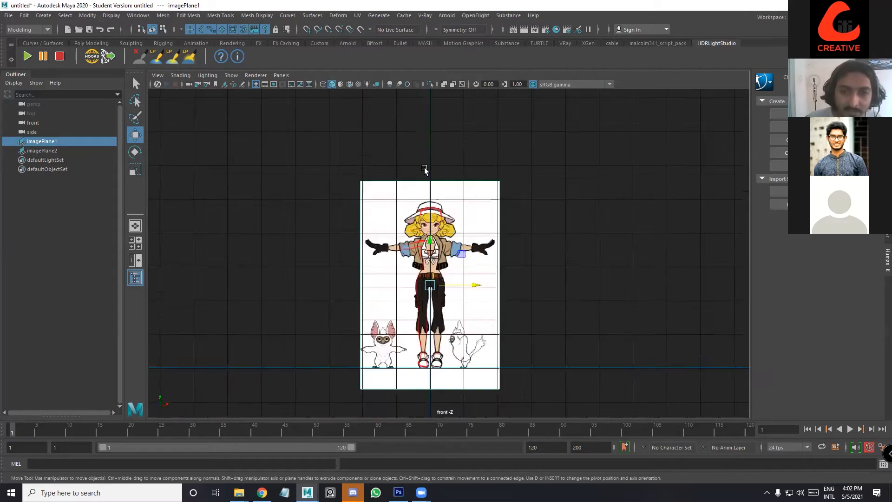
scroll(417, 194, "up", 5)
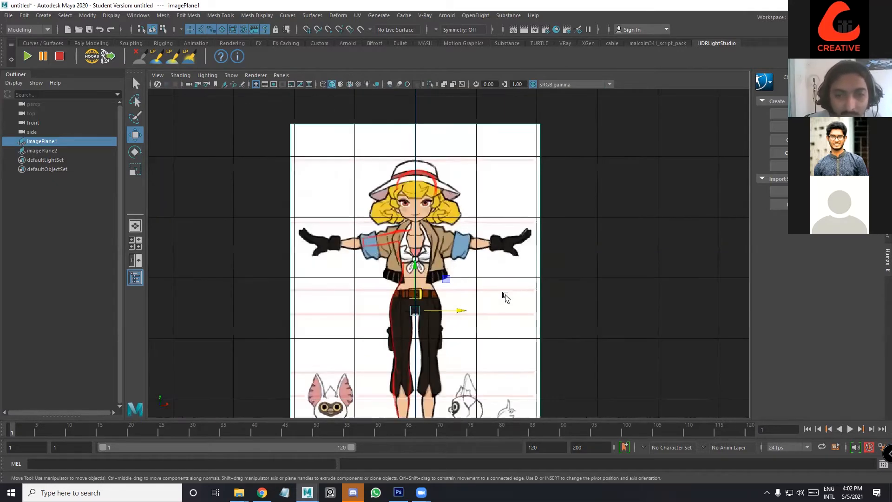
middle_click_drag(482, 285, 482, 254, "alt")
middle_click_drag(453, 224, 451, 285, "alt")
middle_click_drag(625, 374, 601, 317, "alt")
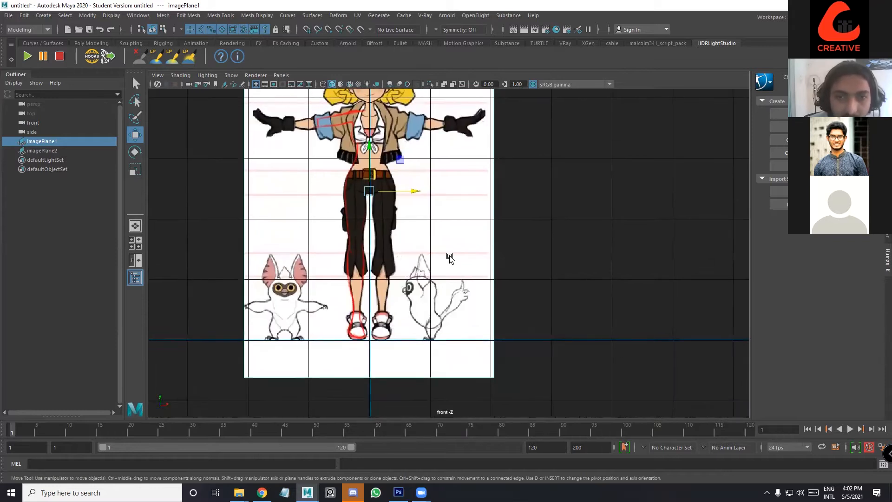
key("space")
key("space")
middle_click_drag(522, 193, 527, 320, "alt")
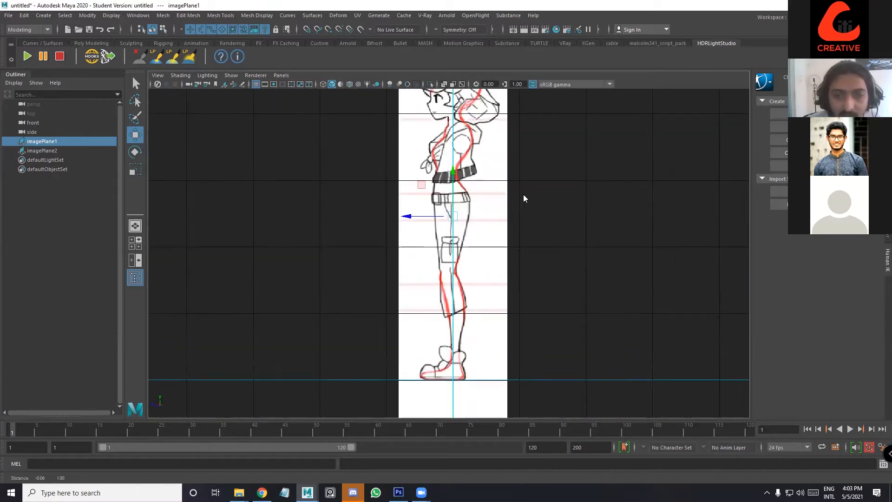
middle_click_drag(584, 153, 587, 225, "alt")
key("space")
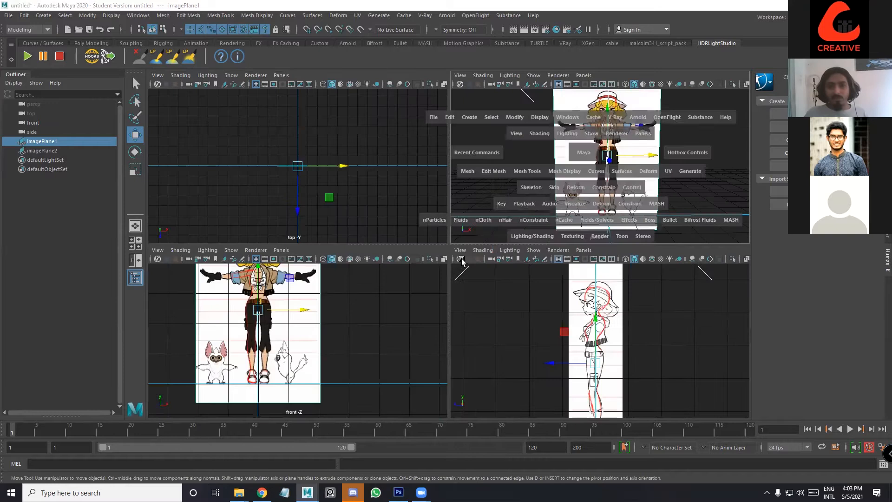
Move the front image plane back to about -25.8 in Z and the side image plane to about -14 in X
key("space")
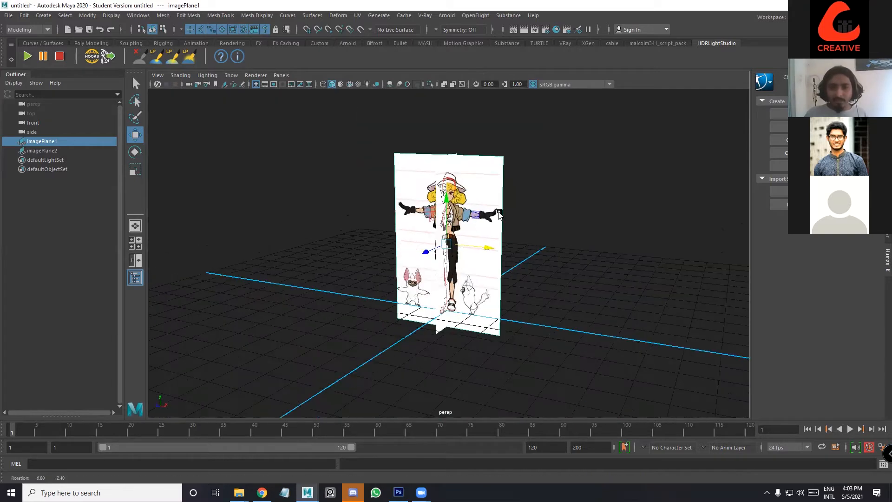
left_click_drag(417, 254, 447, 204)
left_click(448, 204)
left_click_drag(481, 248, 208, 255)
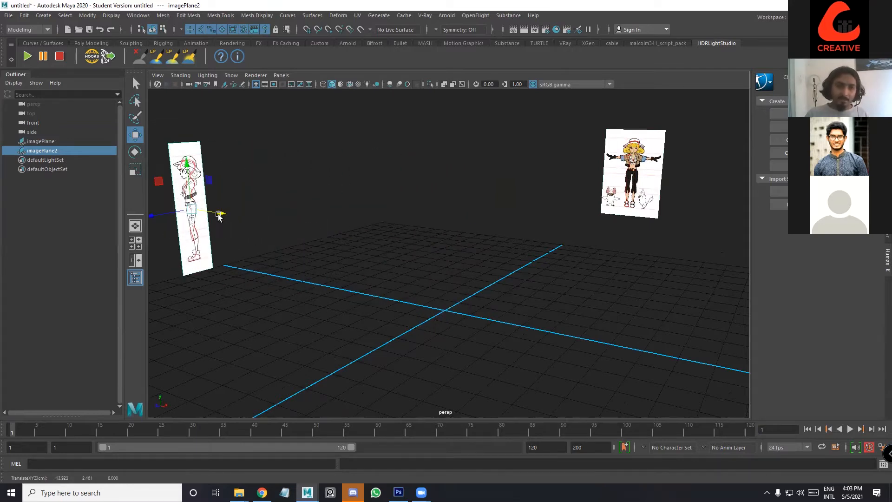
scroll(698, 325, "down", 5)
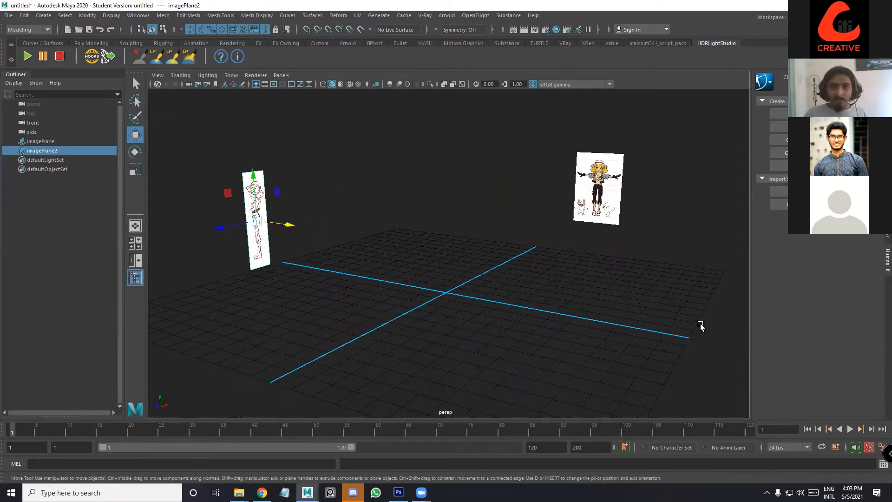
Add both image planes to a new display layer and set it to Reference so they cannot be selected
left_click_drag(683, 313, 304, 175)
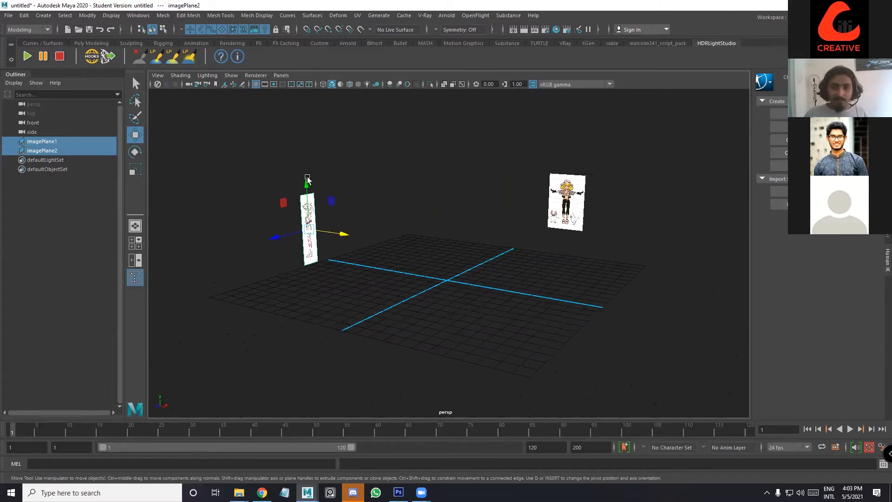
left_click_drag(598, 273, 335, 175)
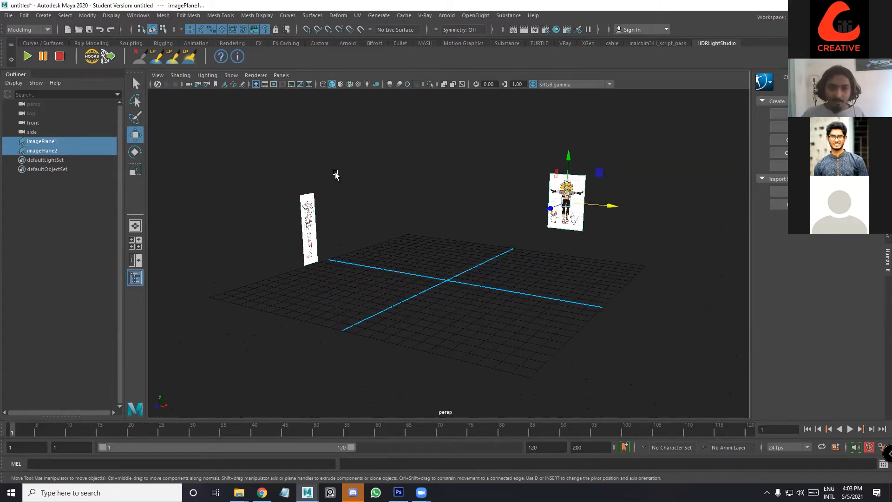
left_click(888, 105)
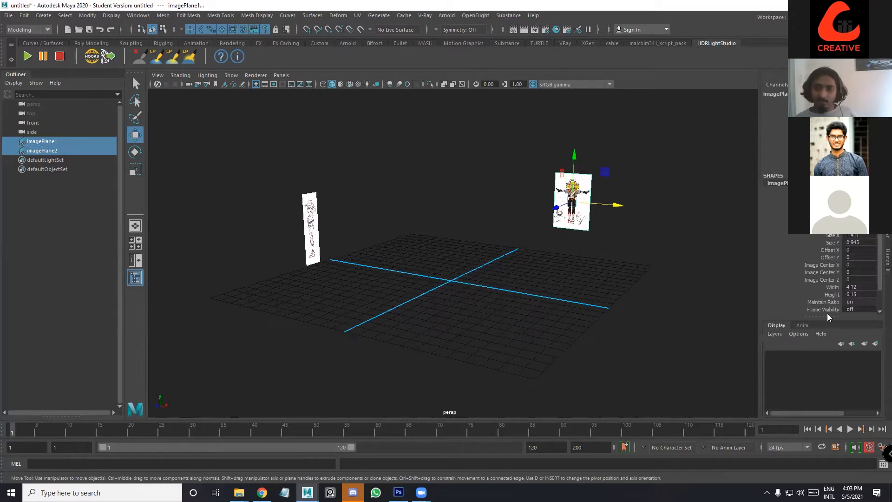
left_click(876, 344)
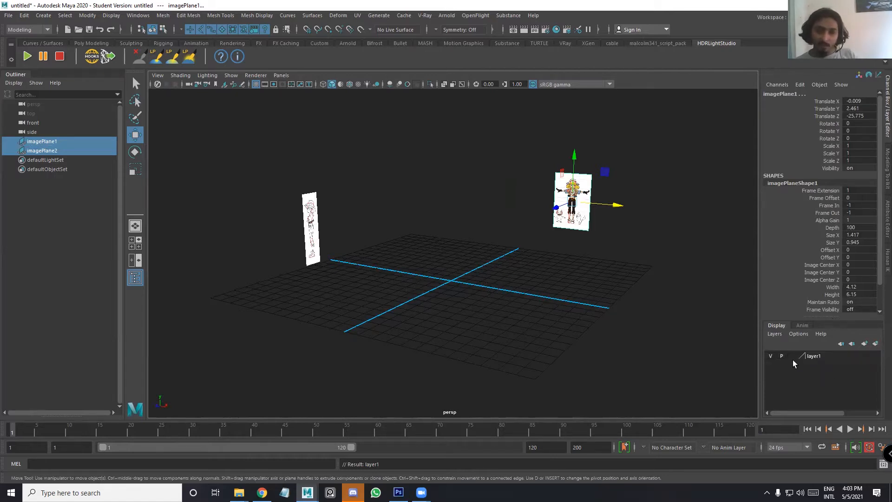
left_click(792, 356)
left_click(793, 356)
left_click(597, 305)
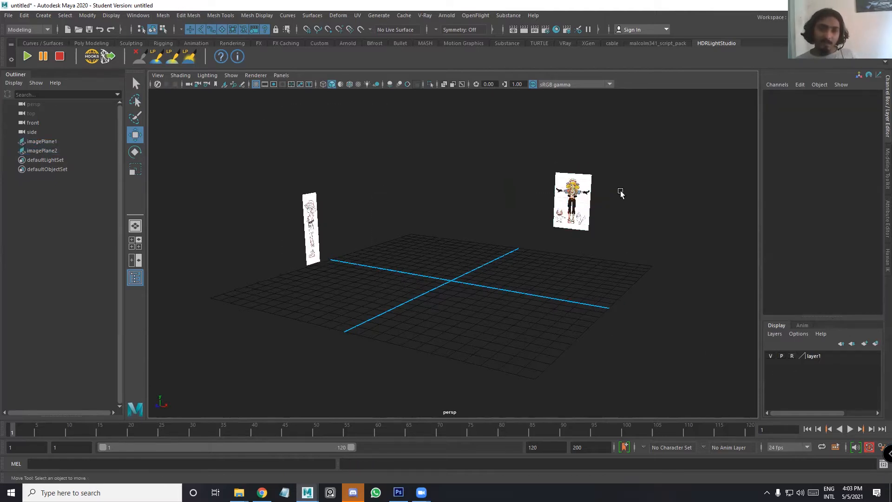
left_click_drag(201, 113, 617, 226)
Create a polygon cube in the maximized front view and raise it to Y 2.635 over the character's hips
key("space")
key("space")
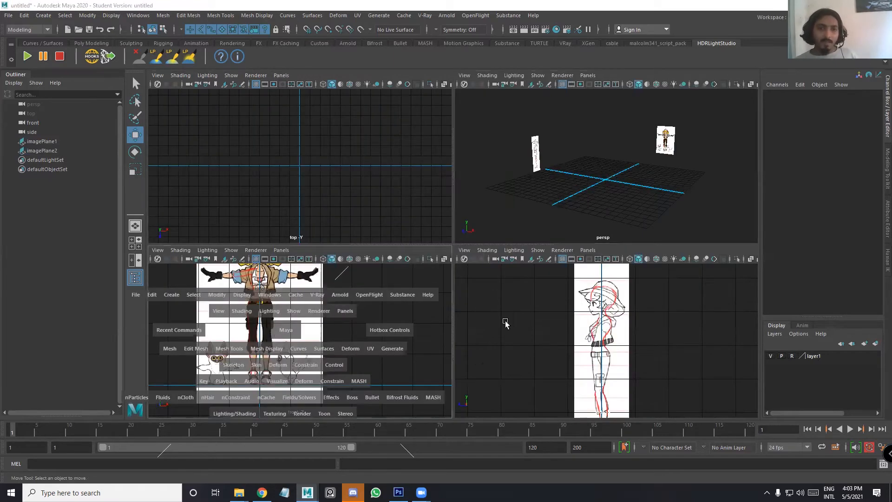
middle_click_drag(484, 240, 533, 327, "alt")
right_click_drag(532, 326, 503, 290, "alt")
right_click_drag(376, 297, 465, 258, "alt")
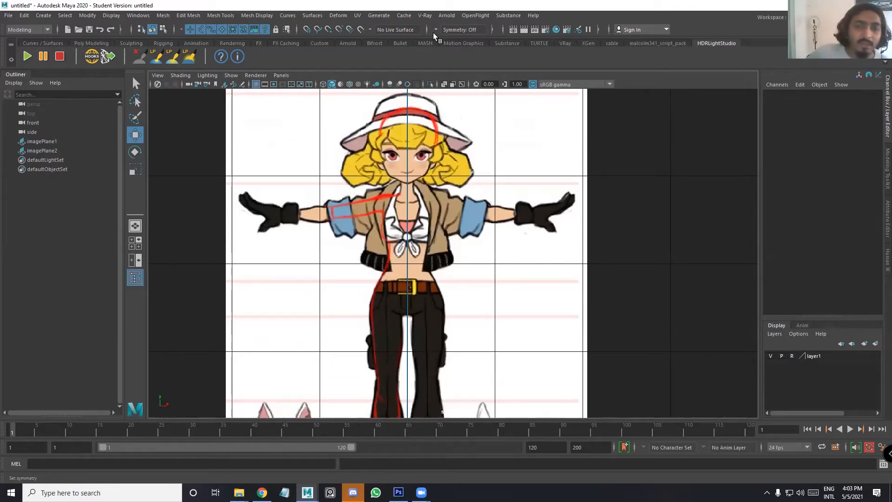
left_click(83, 42)
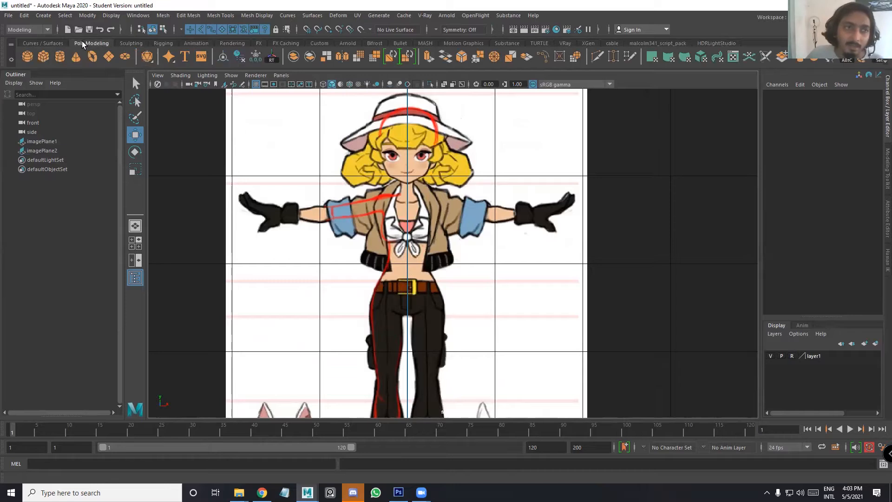
left_click(45, 56)
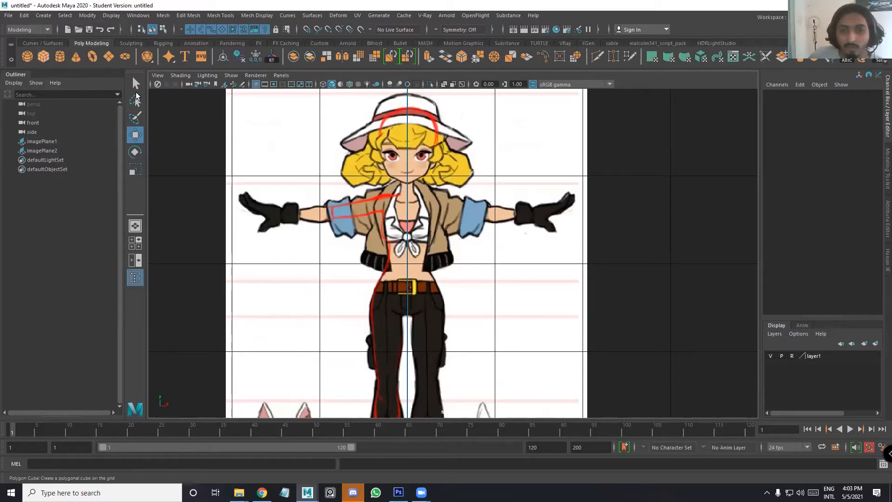
scroll(433, 388, "down", 5)
scroll(426, 353, "up", 5)
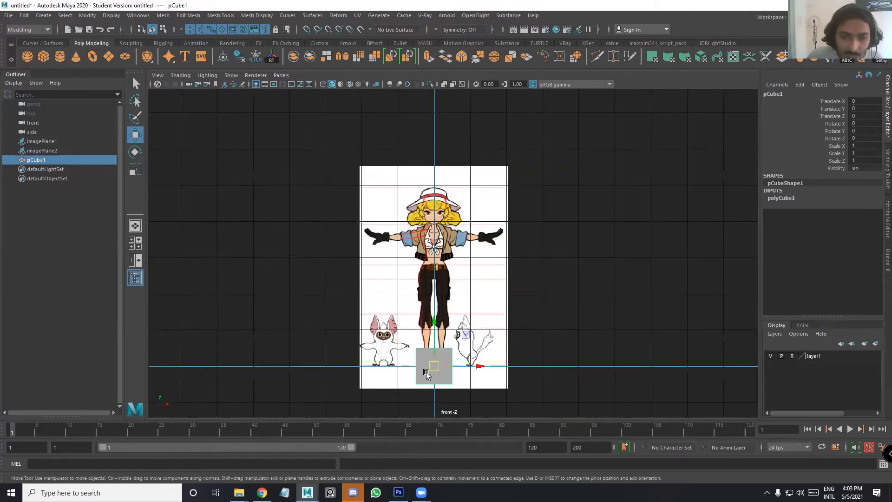
left_click_drag(425, 409, 425, 279)
scroll(459, 239, "up", 3)
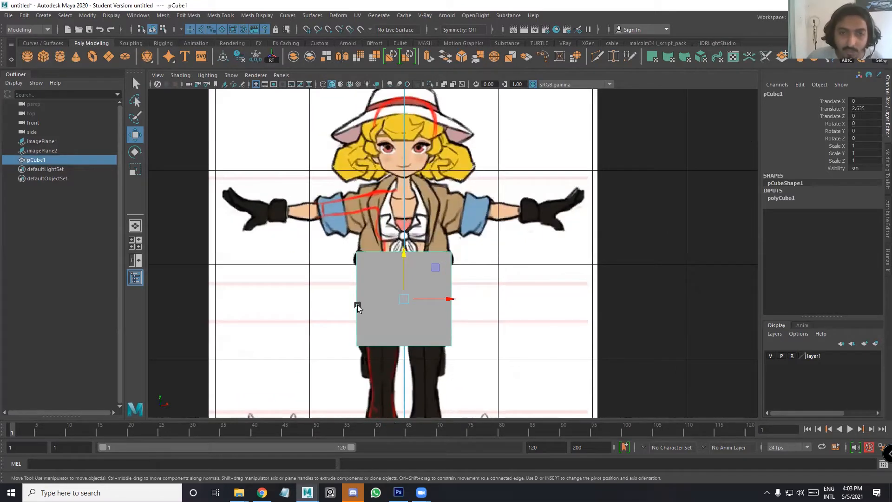
Turn on X-Ray shading in the front and side views so the drawings show through the cube
left_click(180, 76)
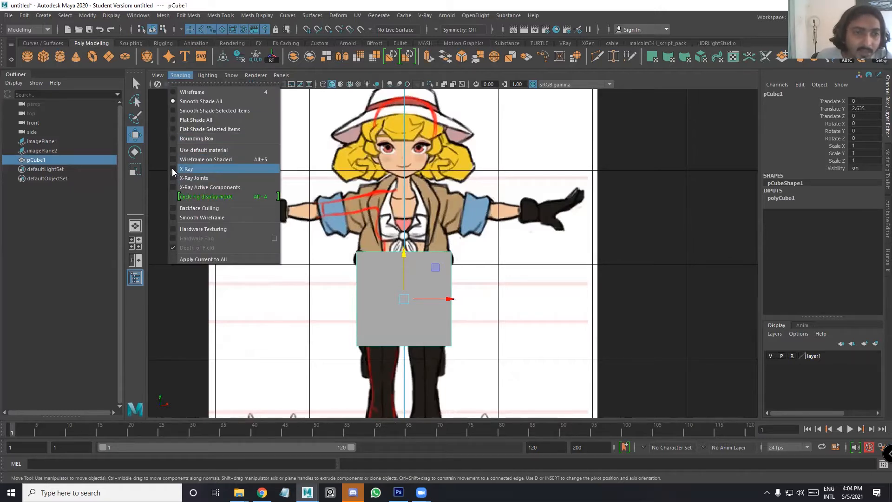
left_click(186, 168)
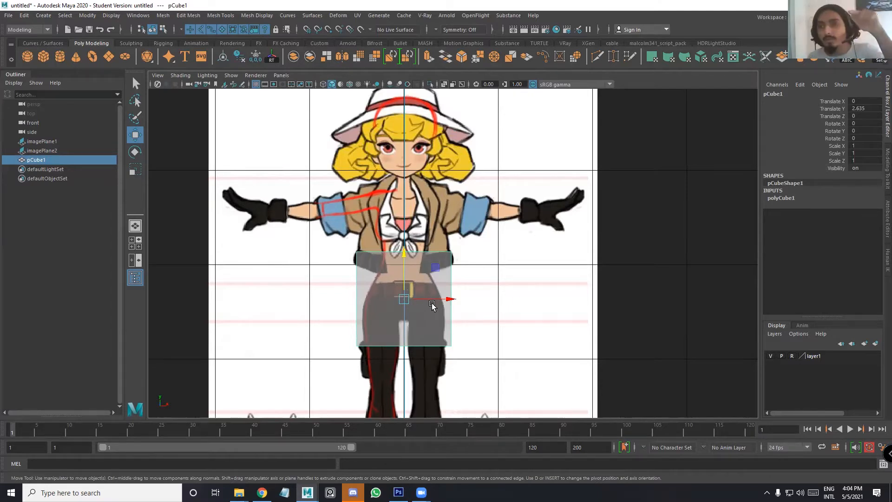
key("space")
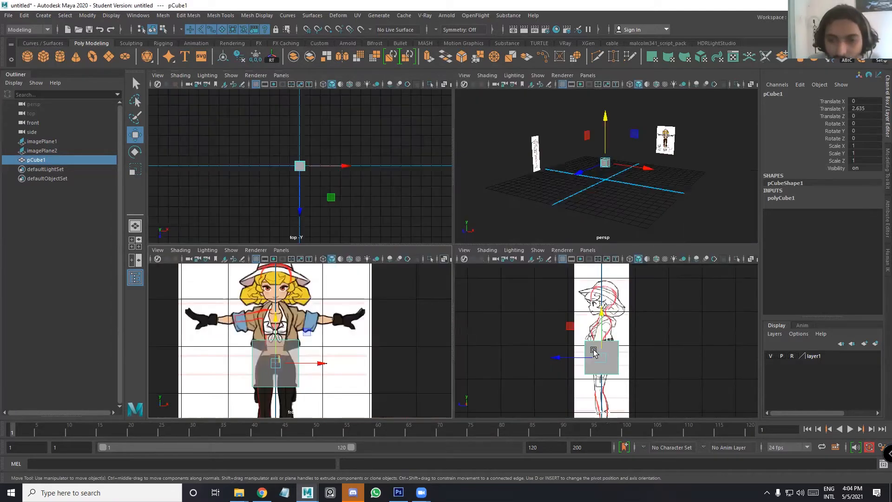
key("space")
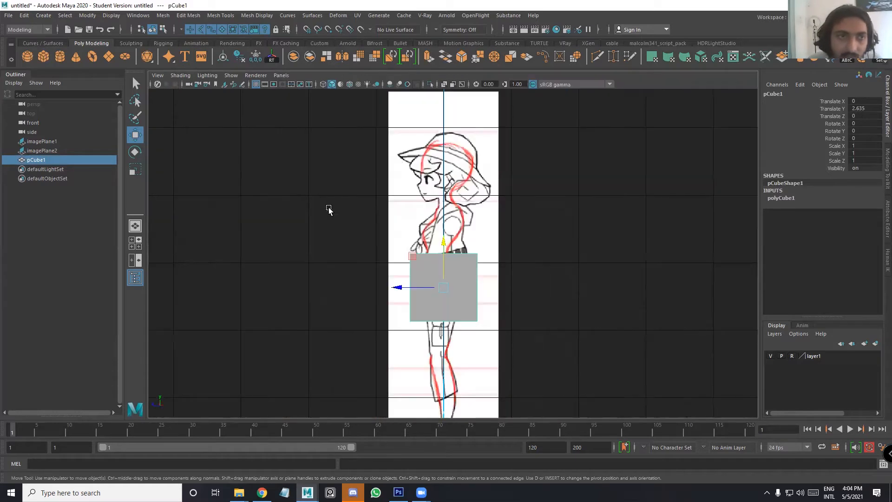
left_click(180, 75)
left_click(179, 168)
key("space")
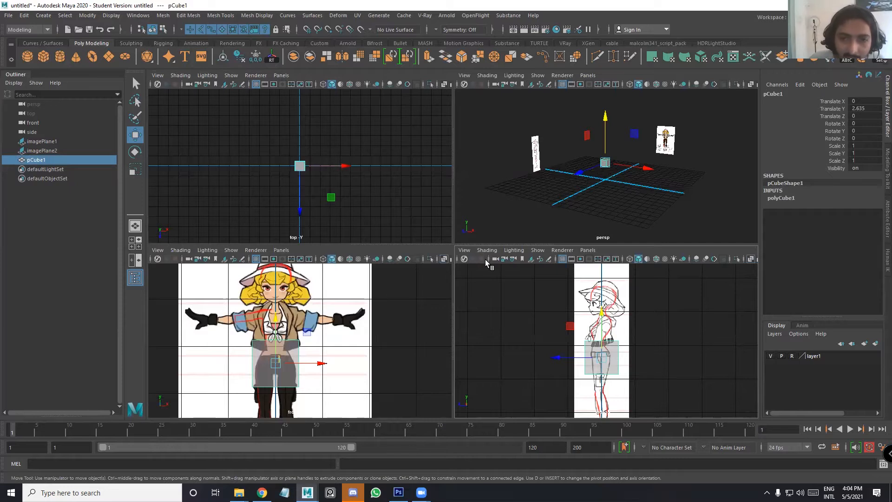
left_click(487, 251)
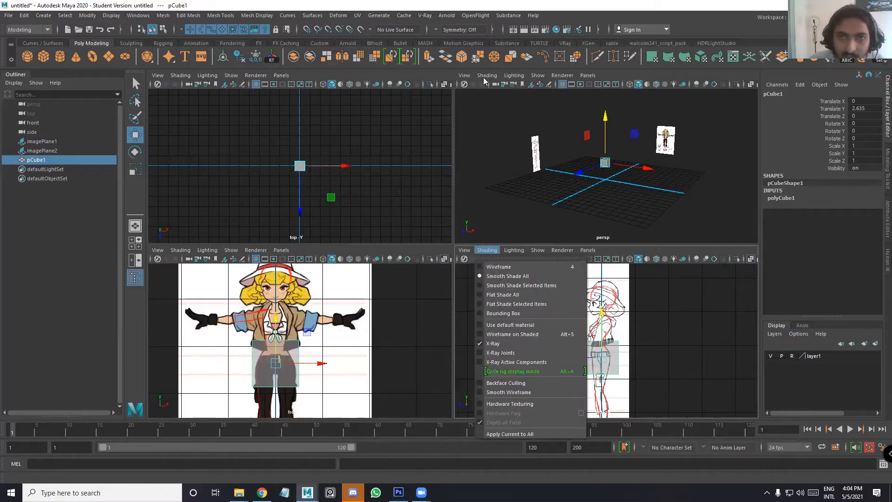
left_click(180, 75)
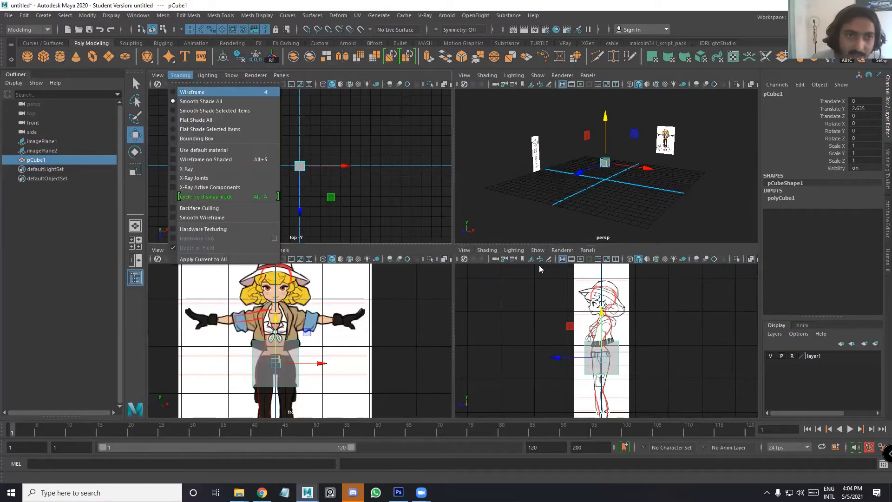
left_click(489, 251)
left_click(489, 251)
left_click(693, 369)
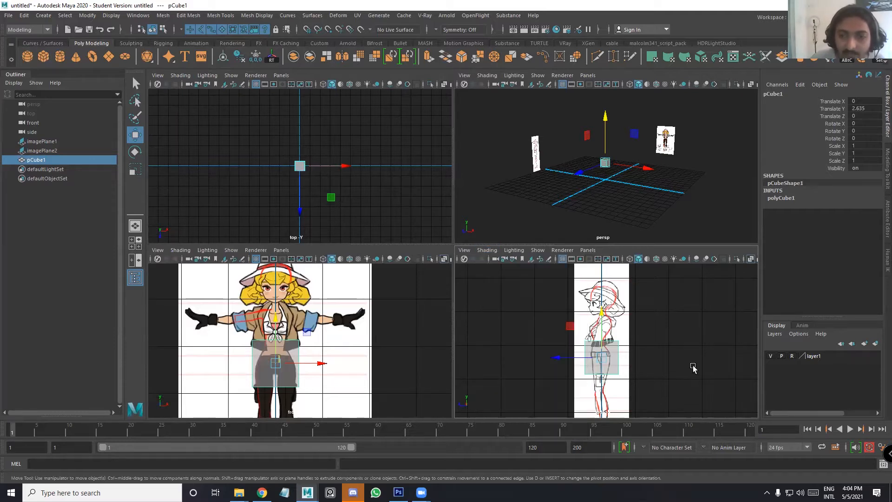
In the maximized side view, scale the cube uniformly to 0.318 and move it to the waist at Y 3.041, Z 0.105
key("space")
scroll(489, 293, "up", 5)
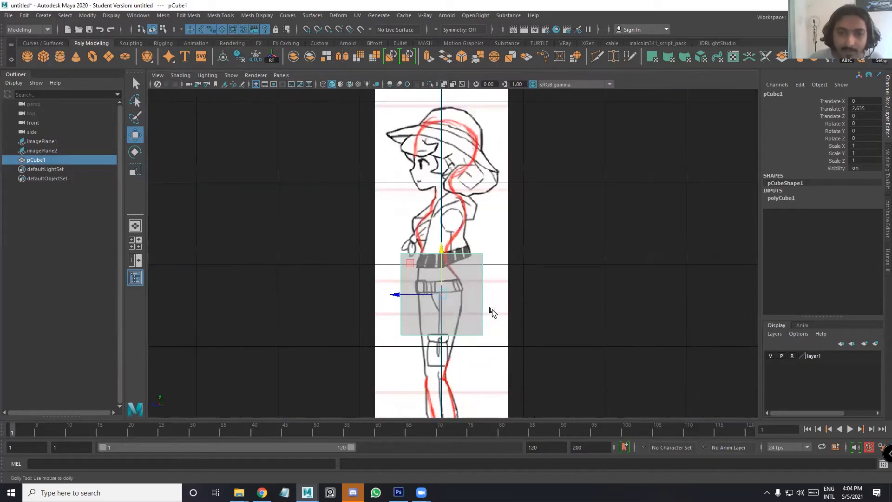
scroll(441, 321, "up", 3)
left_click_drag(437, 297, 342, 167)
key("r")
key("e")
key("w")
mouse_move(441, 223)
left_mouse_down()
mouse_move(405, 250)
mouse_move(421, 243)
mouse_move(404, 232)
mouse_move(411, 233)
left_mouse_up()
key("r")
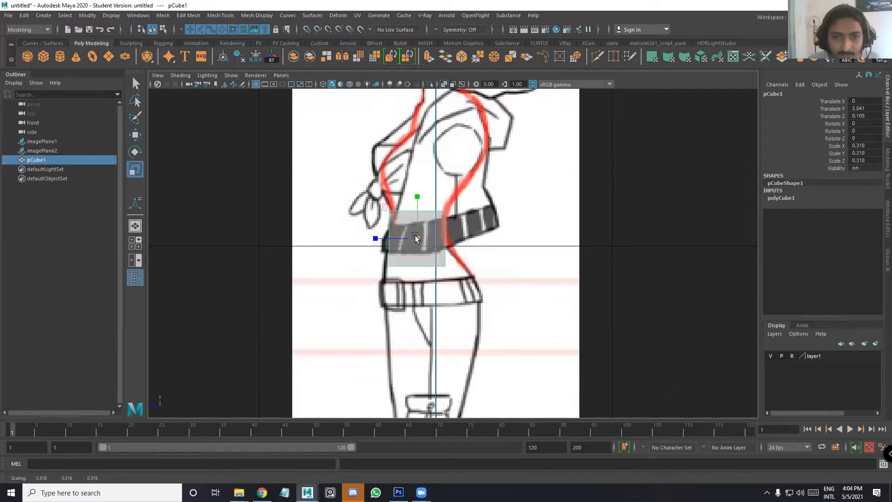
Flatten the cube to a Y scale of 0.168 to match the height of the jacket's waistband in the side drawing
scroll(375, 210, "up", 3)
scroll(374, 209, "up", 3)
mouse_move(375, 205)
left_mouse_down()
mouse_move(377, 223)
mouse_move(378, 206)
left_mouse_up()
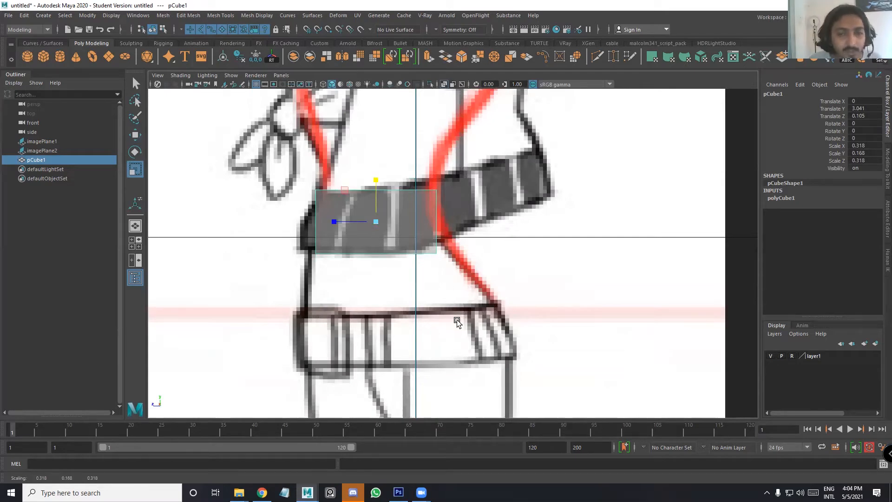
key("a")
scroll(473, 274, "up", 5)
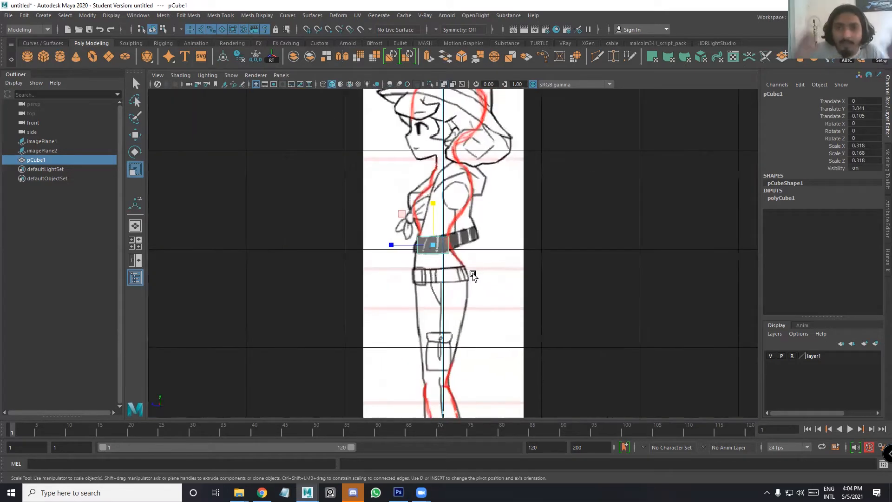
scroll(417, 235, "up", 5)
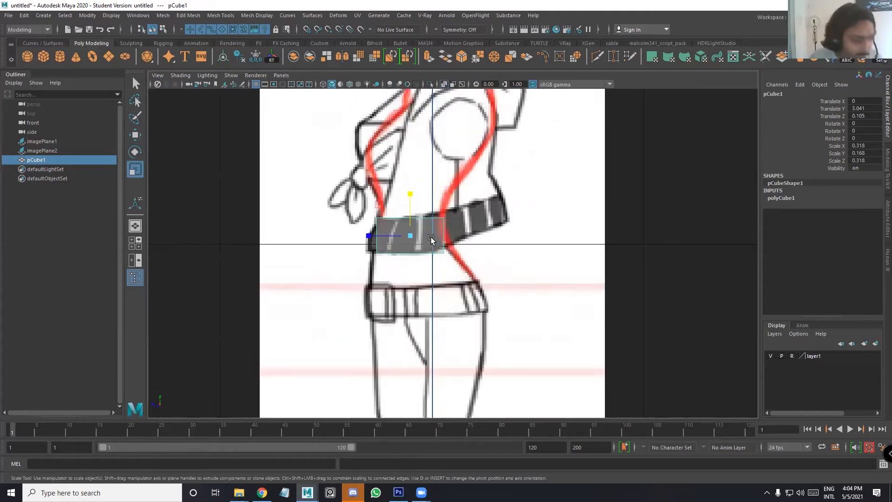
Reposition the cube over the jacket's waistband in the side view, at Y 3.07 and Z 0.111
key("w")
left_click_drag(401, 193, 401, 186)
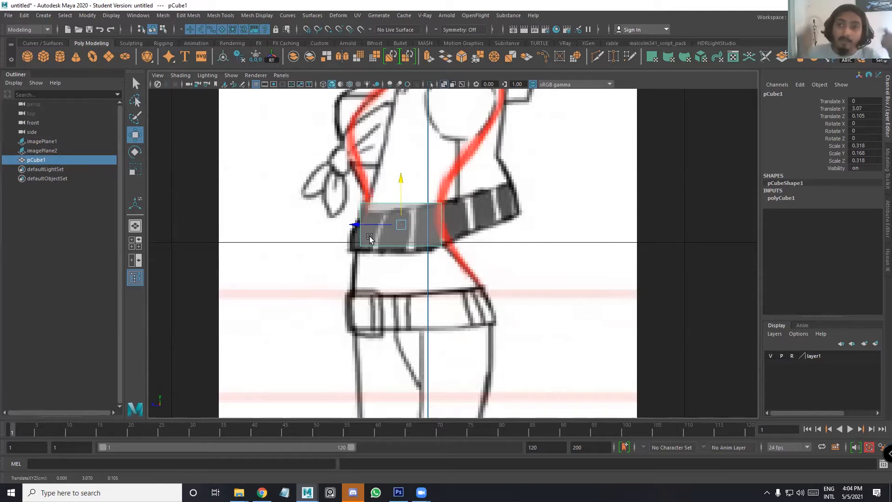
scroll(420, 220, "up", 3)
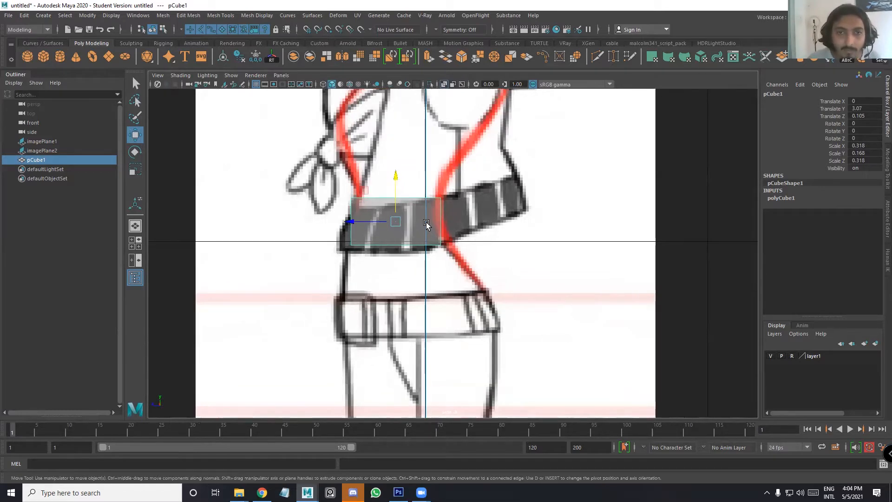
left_click_drag(358, 215, 356, 216)
In the maximized front view, widen the cube to an X scale of 0.438 to match the character's waist
key("space")
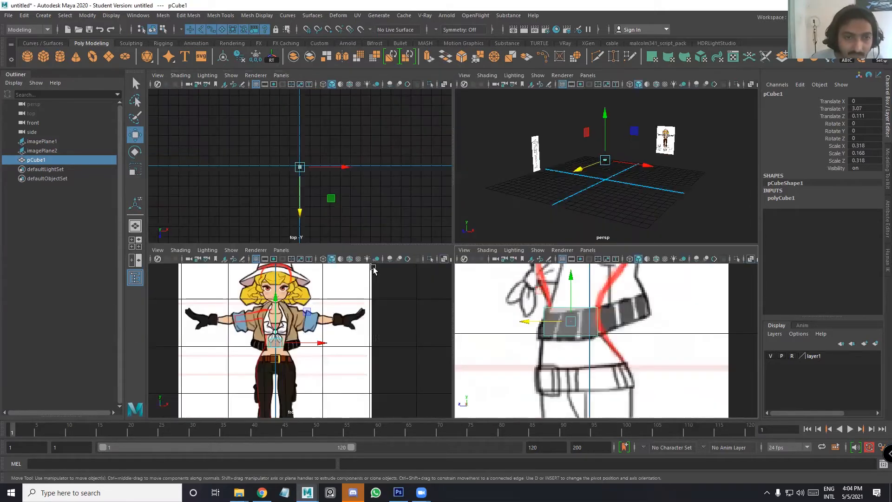
key("space")
scroll(372, 268, "up", 5)
key("r")
left_click_drag(368, 266, 381, 266)
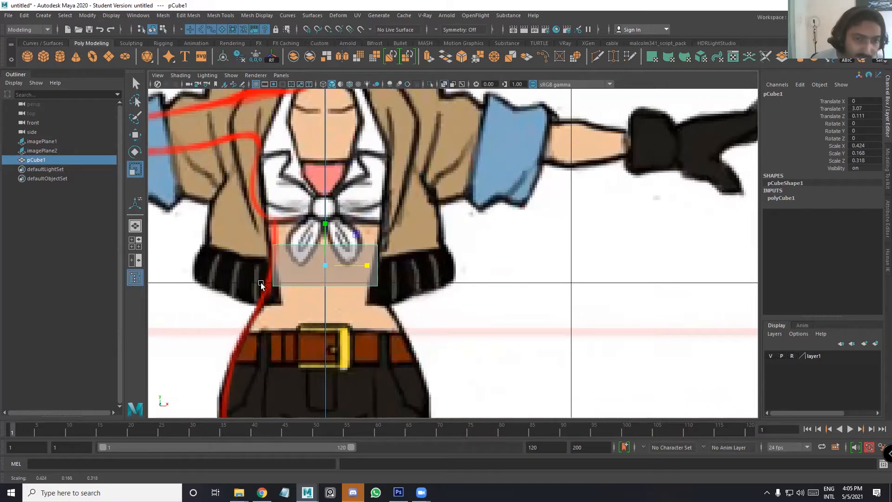
left_click_drag(342, 263, 348, 264)
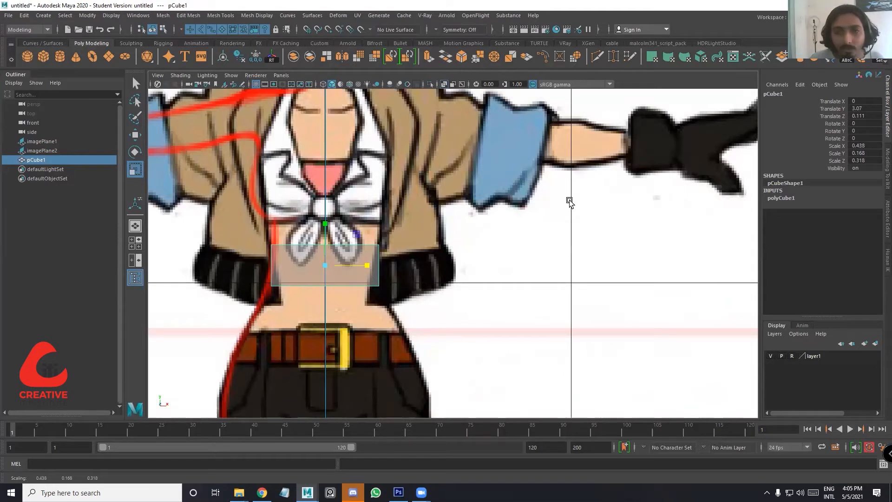
Delete the cube's top and bottom faces in the perspective view, leaving an open four-walled ring
key("space")
key("space")
left_click_drag(462, 293, 406, 231, "alt")
key("f")
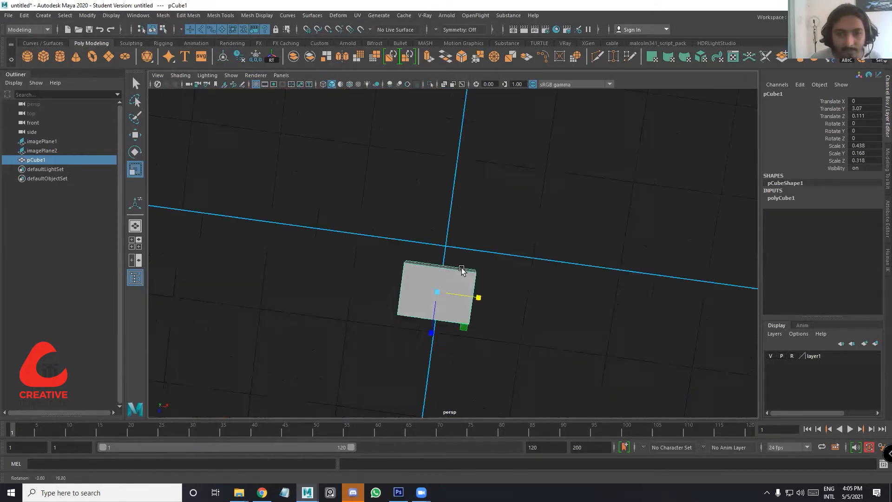
key("F11")
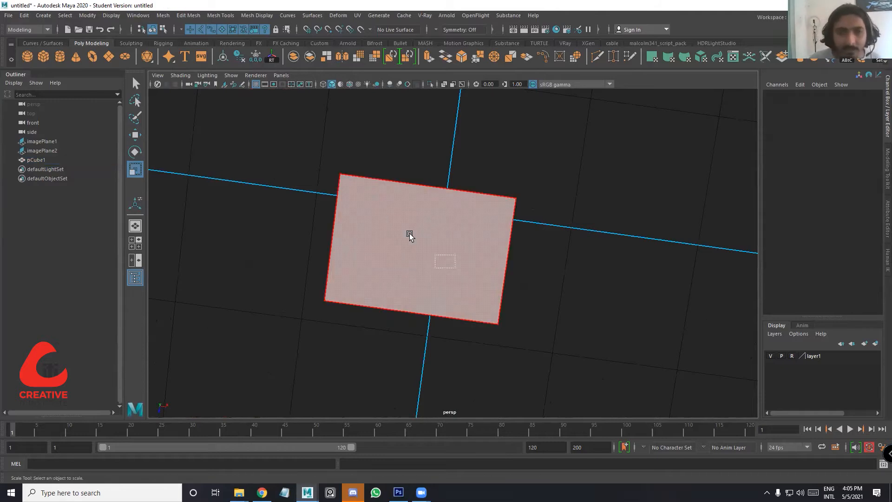
left_click(448, 311)
key("Delete")
left_click_drag(437, 365, 458, 228, "alt")
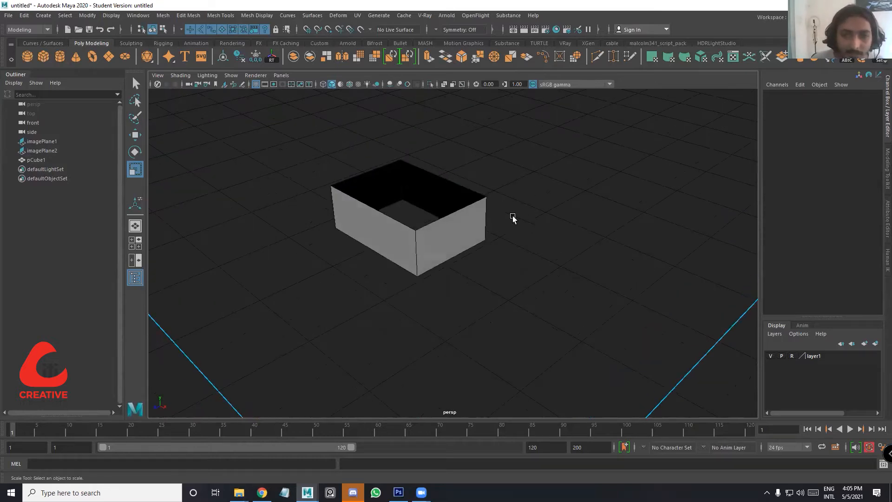
With the Multi-Cut tool, divide the ring's front and back walls with three evenly spaced vertical cuts each
right_click_drag(513, 218, 375, 301, "alt")
left_click_drag(414, 299, 478, 327, "alt")
right_click_drag(446, 232, 493, 210)
left_click(475, 317)
left_click_drag(465, 317, 475, 299, "alt")
key("ctrl+shift+x")
left_click_drag(471, 234, 463, 319, "alt")
middle_click_drag(462, 319, 465, 347, "alt")
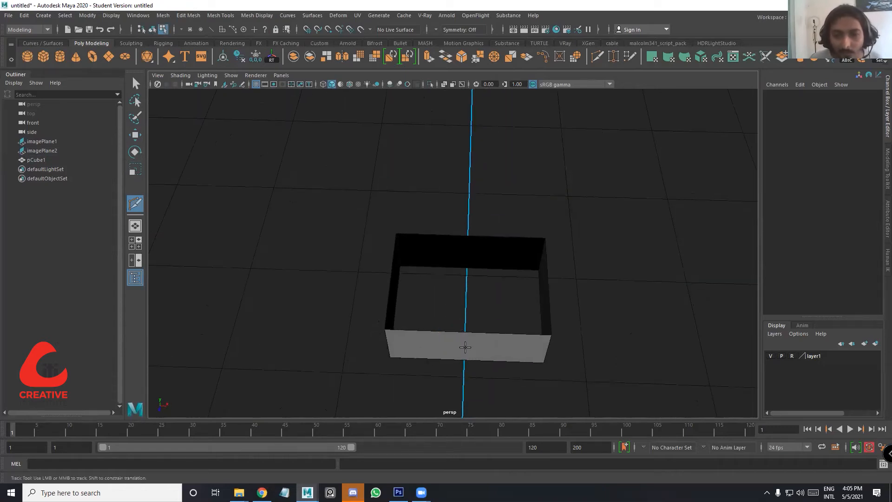
middle_click(434, 349, "ctrl")
middle_click(498, 355, "ctrl")
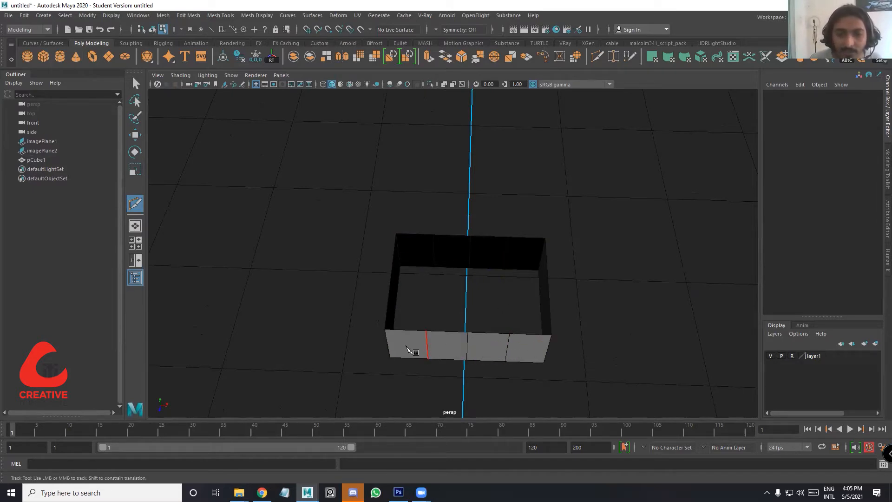
Add one vertical cut through the middle of each of the ring's two side walls
left_click_drag(477, 256, 382, 135, "alt")
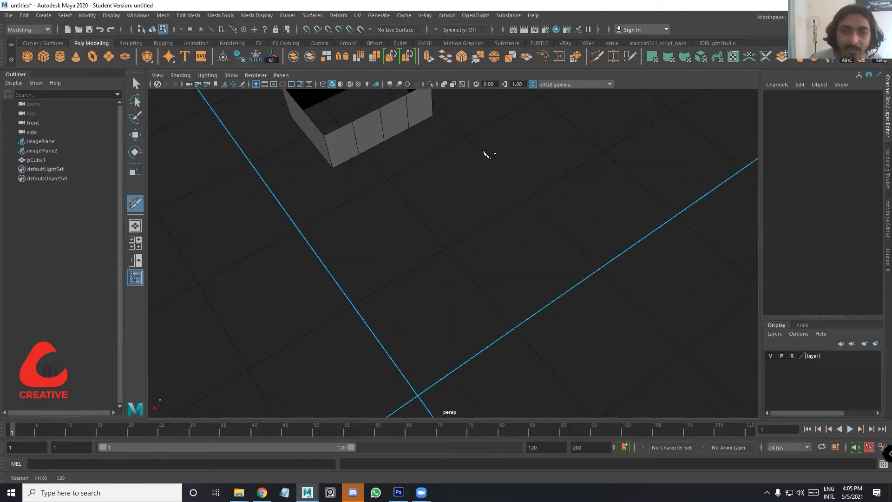
left_click_drag(487, 155, 490, 169, "alt")
left_click_drag(370, 324, 451, 272, "alt")
middle_click_drag(343, 181, 370, 189, "alt")
left_click_drag(370, 189, 375, 191, "alt")
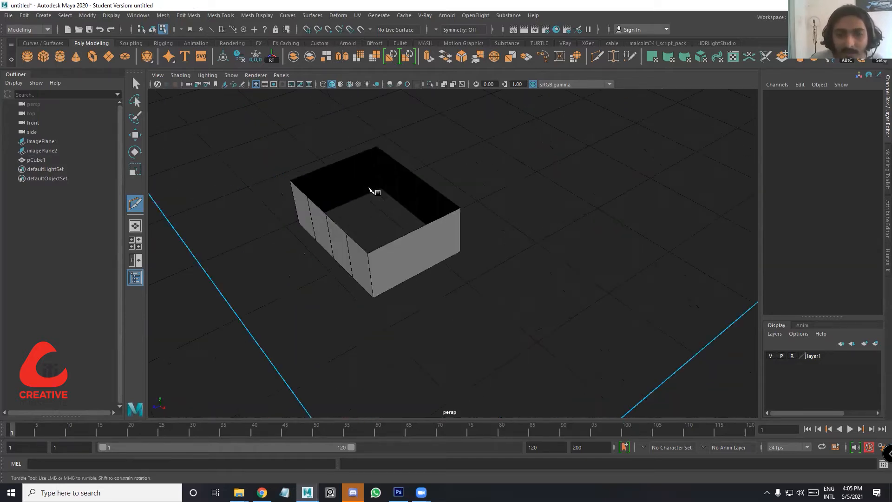
middle_click_drag(374, 191, 391, 208, "alt")
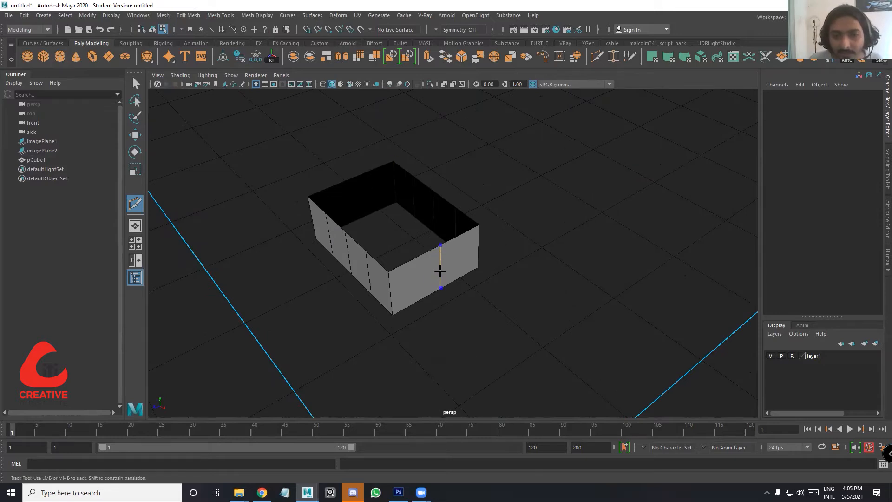
left_click(438, 290)
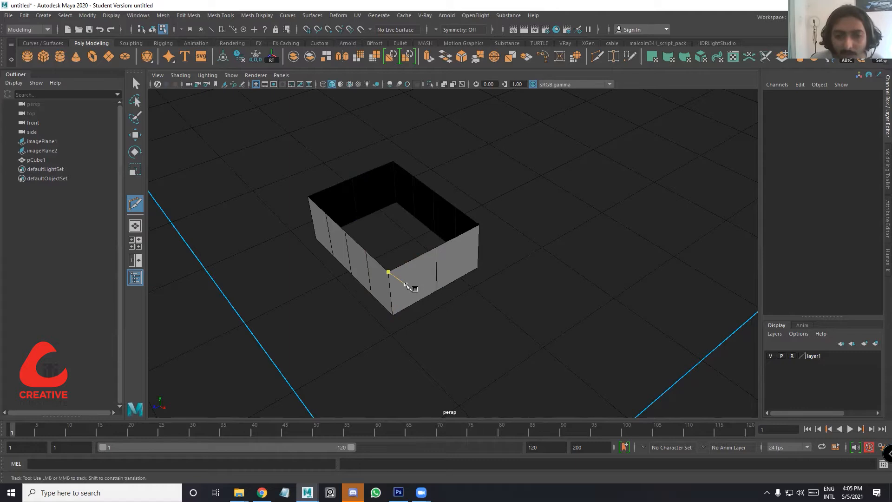
left_click_drag(395, 279, 484, 292, "alt")
middle_click_drag(484, 292, 368, 261, "alt")
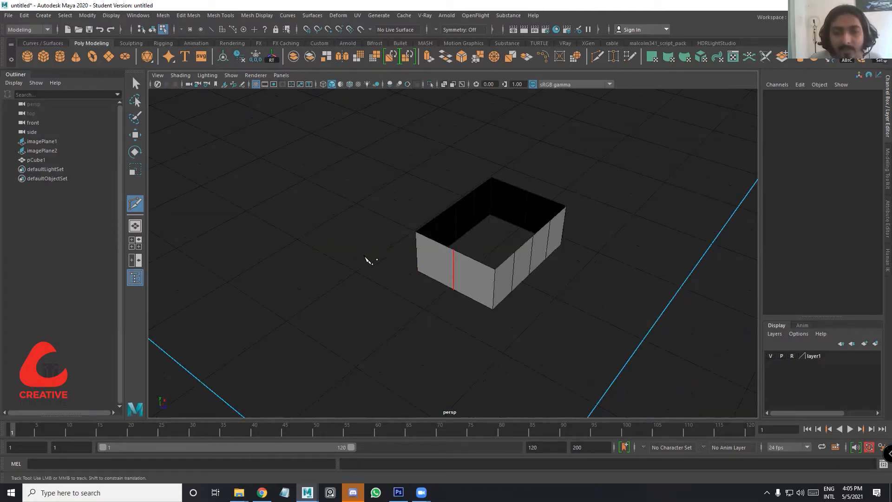
left_click_drag(365, 252, 393, 238, "alt")
left_click_drag(416, 326, 469, 326, "alt")
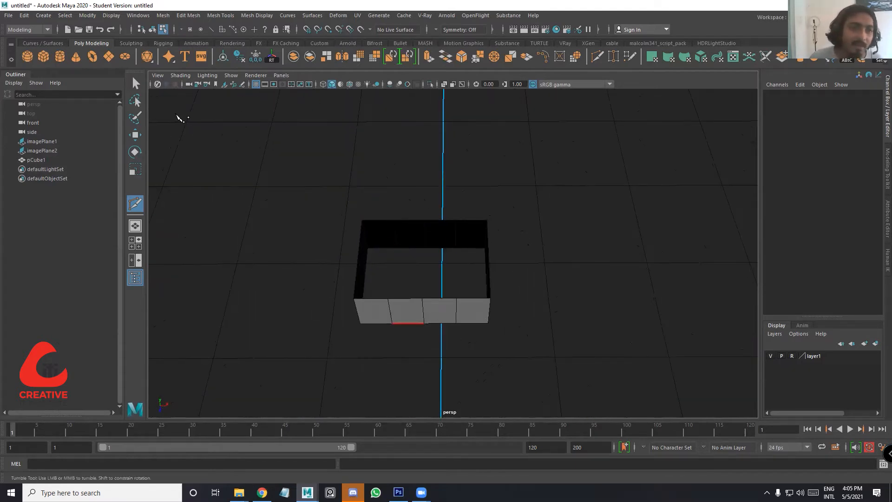
left_click_drag(470, 248, 467, 240, "alt")
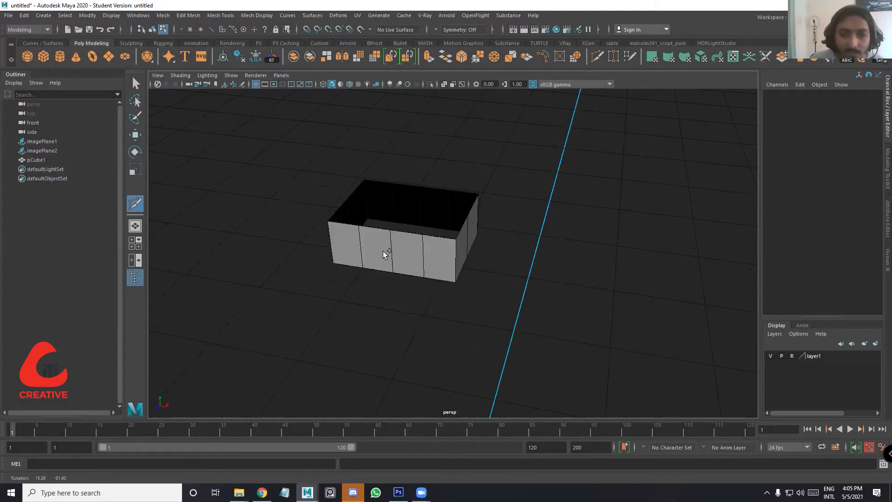
Select the ring's four vertical corner edges and scale them inward in width and depth to round off the corners
left_click_drag(371, 202, 323, 250, "alt")
key("q")
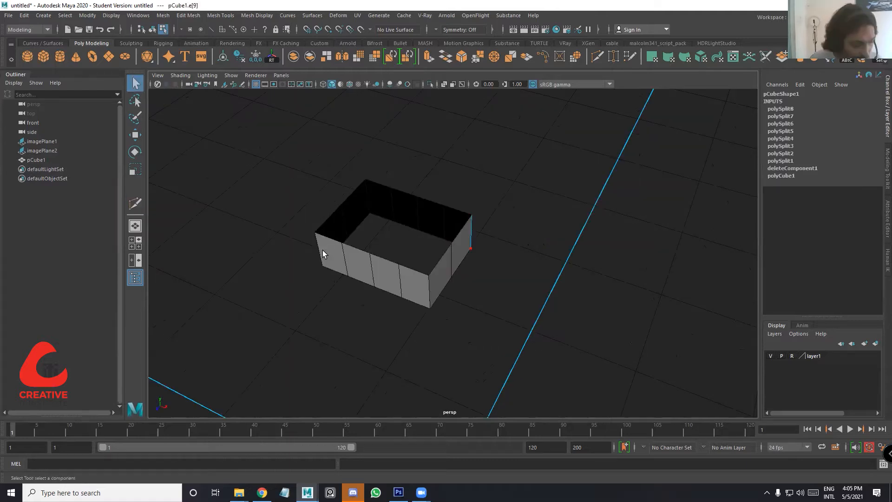
left_click(429, 292, "shift")
left_click(368, 197, "shift")
left_click(319, 249, "shift")
key("e")
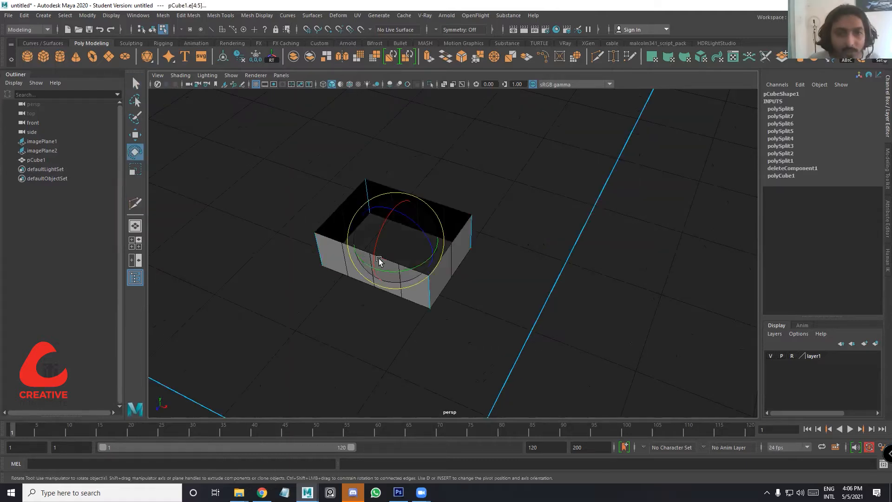
key("r")
middle_click_drag(454, 273, 435, 283)
left_click_drag(435, 284, 452, 239, "alt")
left_click(455, 272)
mouse_move(418, 316)
middle_mouse_down()
mouse_move(435, 319)
mouse_move(405, 313)
middle_mouse_up()
left_click(406, 308)
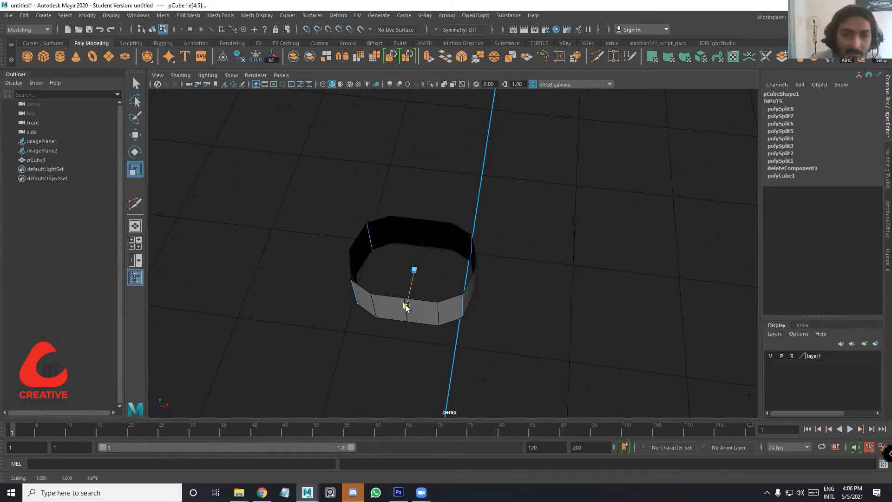
Scale the four vertical edges beside the front and back center edges slightly inward in depth to curve both walls
left_click(408, 298)
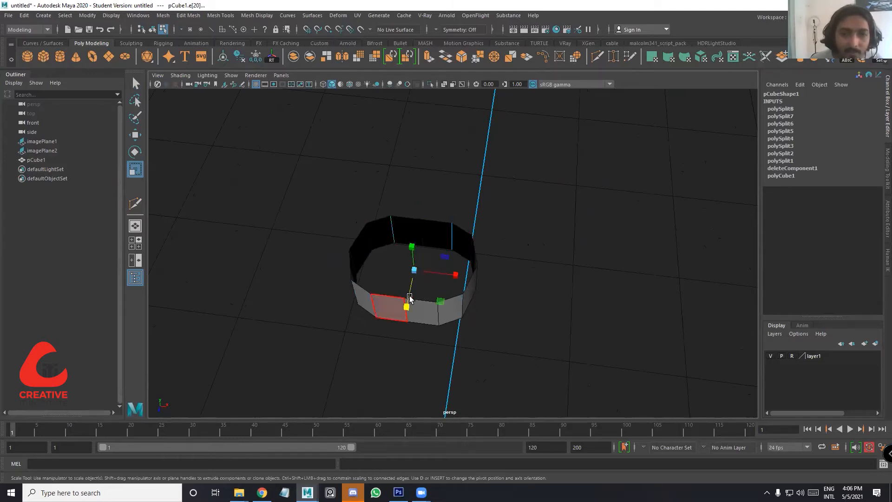
middle_click_drag(412, 333, 415, 321, "shift")
middle_click_drag(487, 289, 480, 287, "shift")
middle_click_drag(503, 270, 505, 265, "shift")
left_click_drag(505, 266, 365, 226, "alt")
scroll(345, 180, "up", 3)
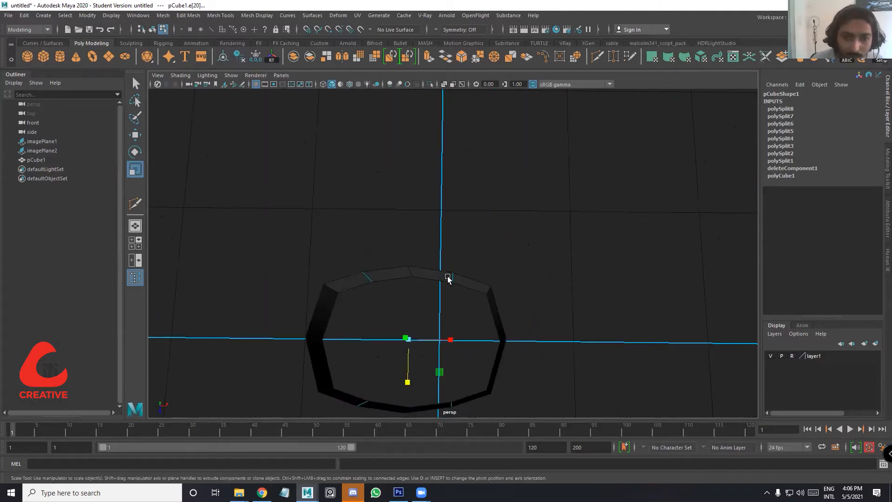
In the maximized top view, select the vertices at the ring's four corners and scale them inward in depth for an even oval
left_click_drag(448, 278, 476, 286, "alt")
key("space")
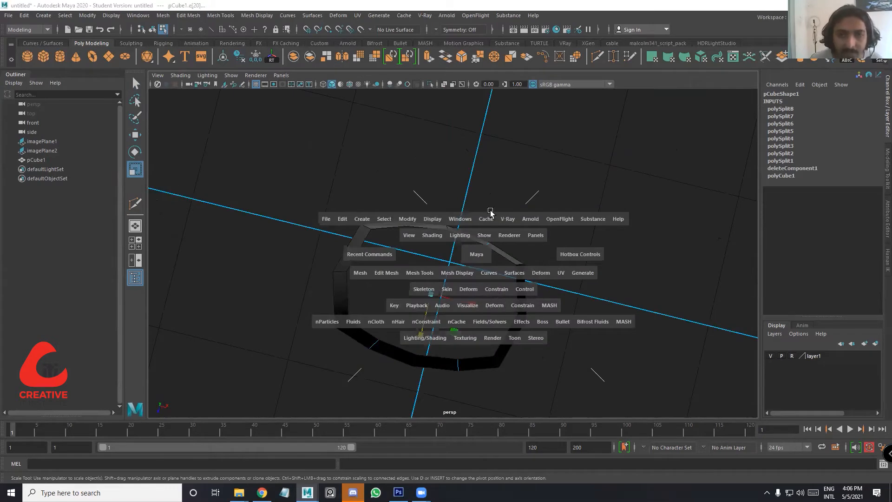
key("space")
key("space")
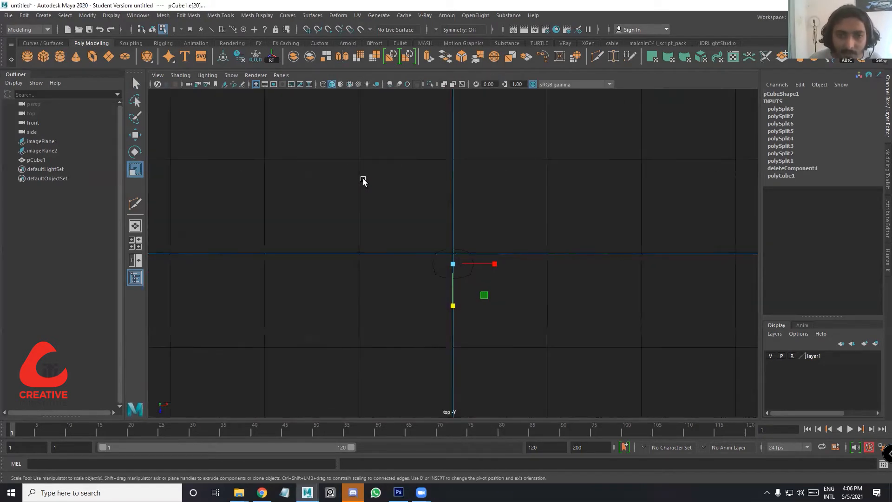
scroll(393, 178, "up", 10)
middle_click_drag(487, 333, 487, 275, "alt")
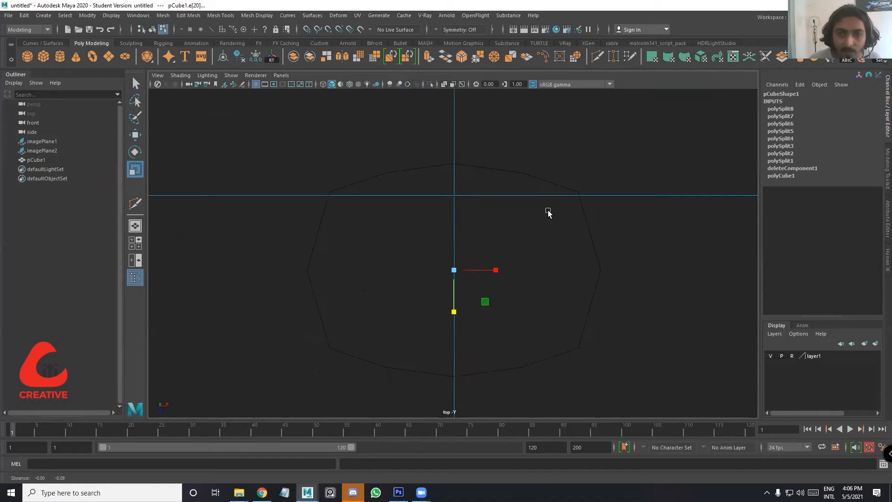
left_click(359, 182)
left_click(358, 182)
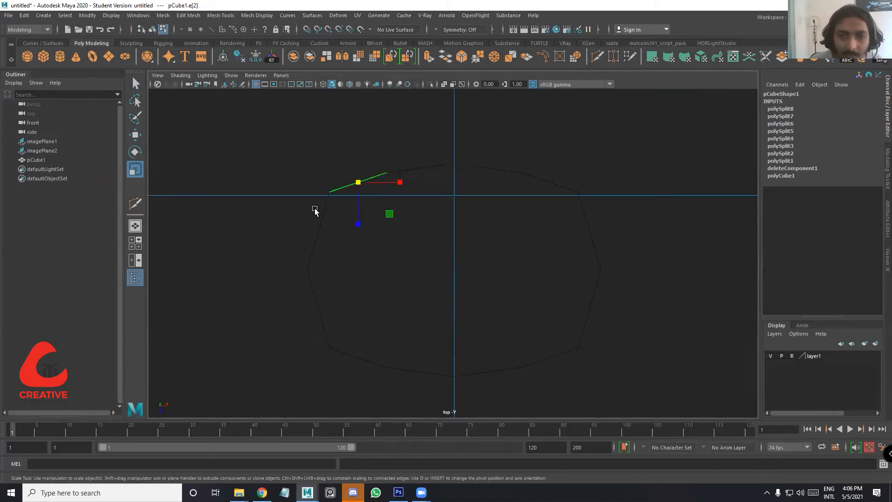
right_click_drag(555, 209, 515, 208)
left_click_drag(602, 217, 557, 168)
left_click_drag(346, 209, 315, 163, "shift")
left_click_drag(345, 374, 297, 318, "shift")
left_click_drag(557, 325, 613, 381, "shift")
left_click_drag(452, 303, 454, 300)
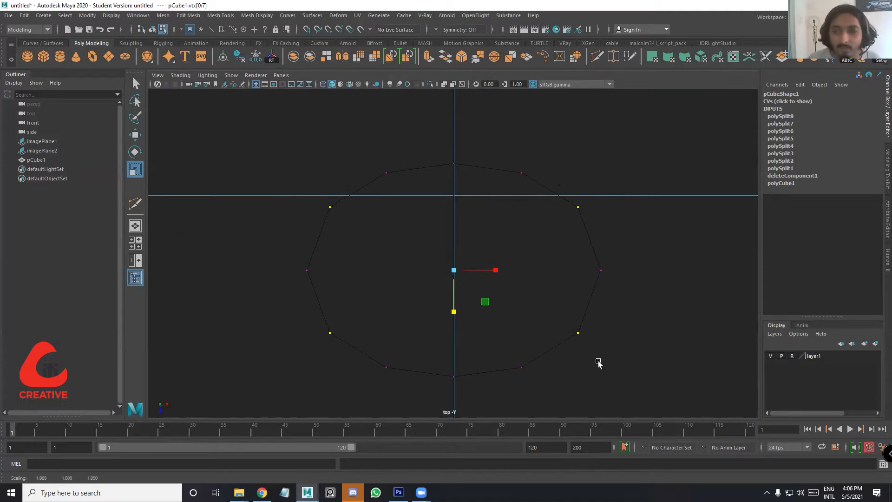
In the side view, shift the ring's top row of vertices toward the character's back to fit between the red body curves
key("F8")
key("space")
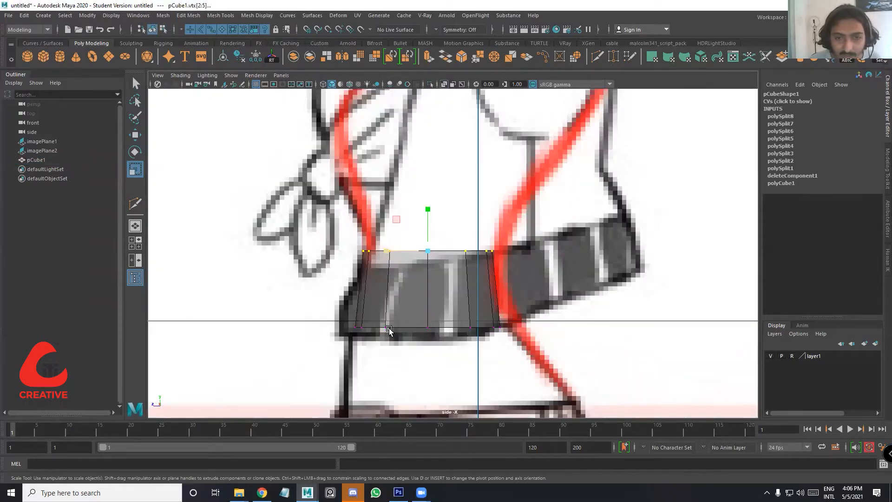
key("w")
middle_click_drag(389, 329, 396, 330)
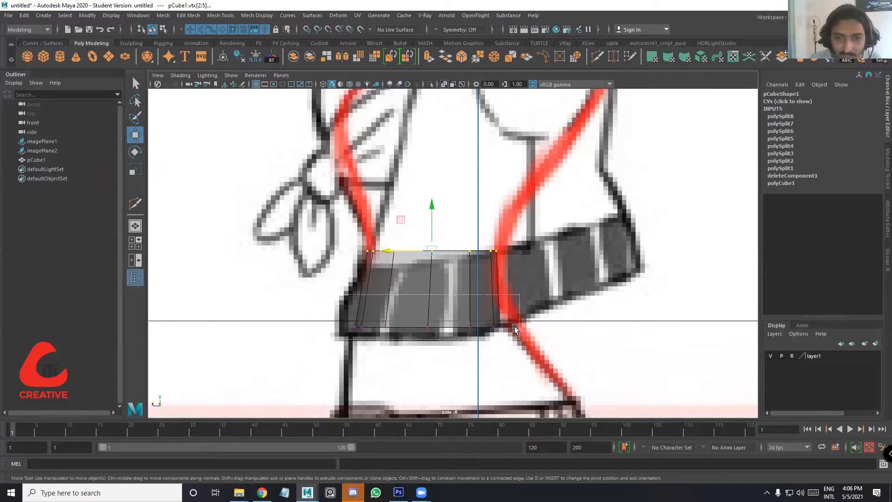
Scale the ring's bottom row of vertices wider in depth to follow the red body curves, and turn on smooth mesh preview
left_click_drag(342, 350, 512, 300)
key("r")
middle_click_drag(404, 327, 496, 334)
key("3")
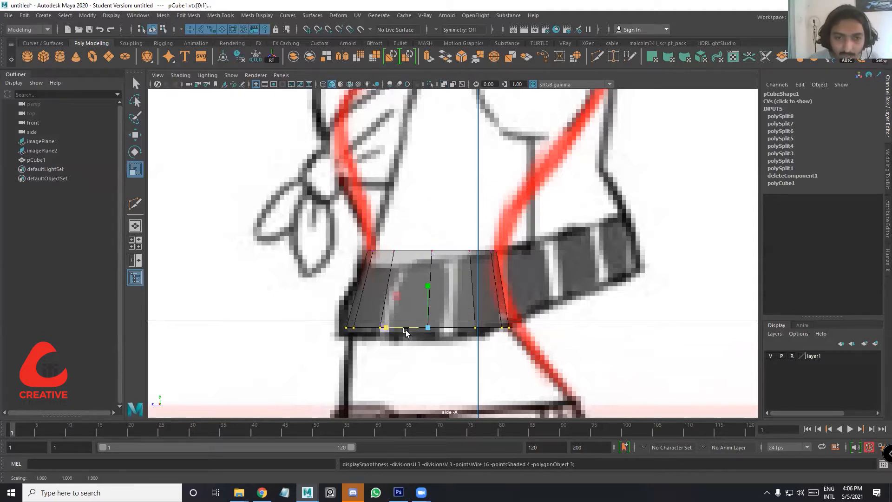
Fine-tune the depth of the ring's bottom and top vertex rows against the side drawing
left_click_drag(339, 343, 534, 315)
middle_click_drag(479, 271, 506, 260)
left_click_drag(358, 212, 511, 265)
left_click(407, 251)
middle_click_drag(443, 291, 463, 264, "alt")
In the front view, extrude the ring's top edge loop upward to the shirt's lower hem and fit its width to the body outline
key("space")
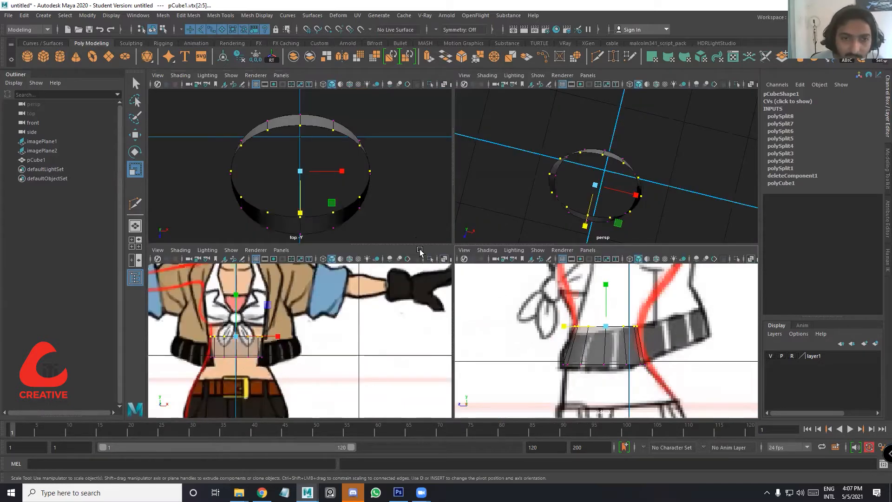
key("space")
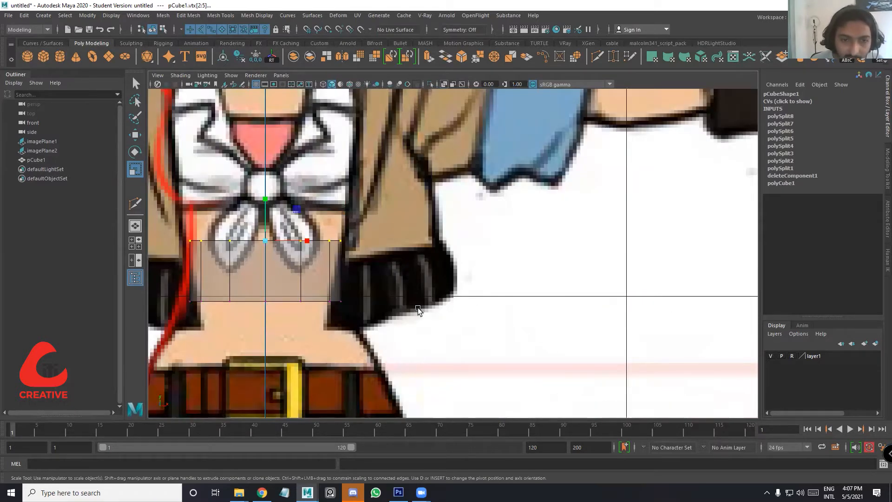
scroll(419, 310, "up", 1)
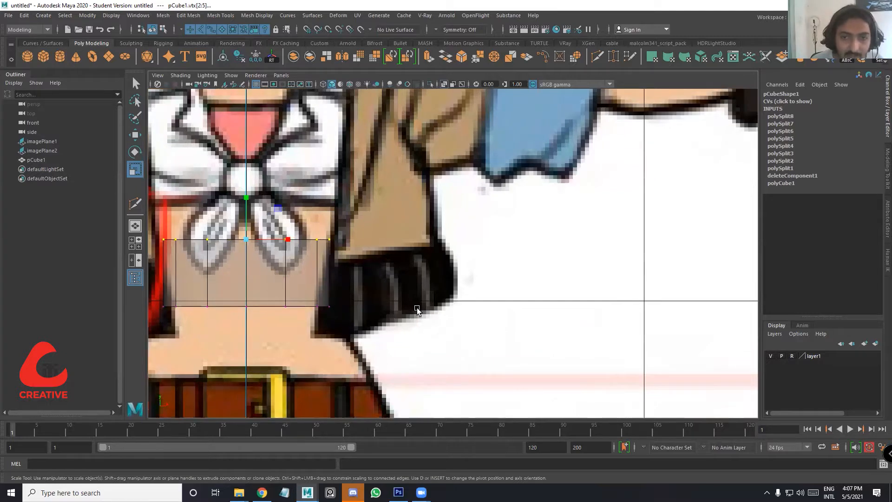
middle_click_drag(433, 321, 462, 330, "alt")
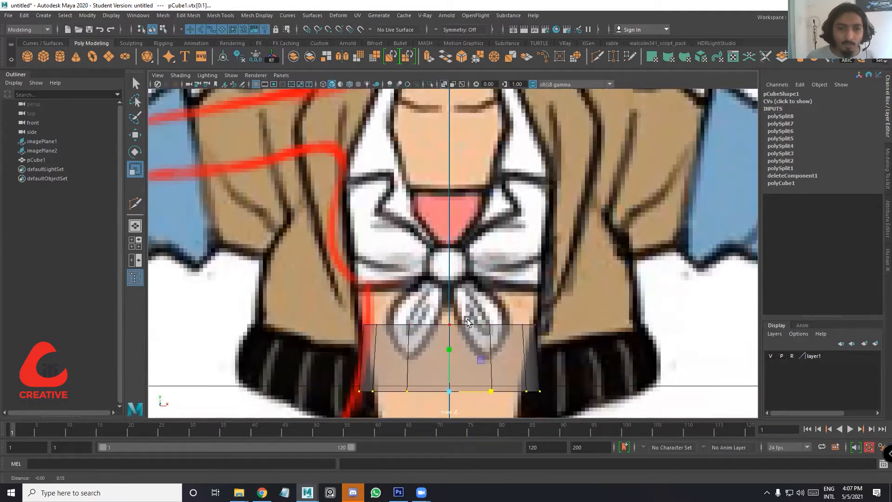
right_click_drag(465, 261, 425, 265)
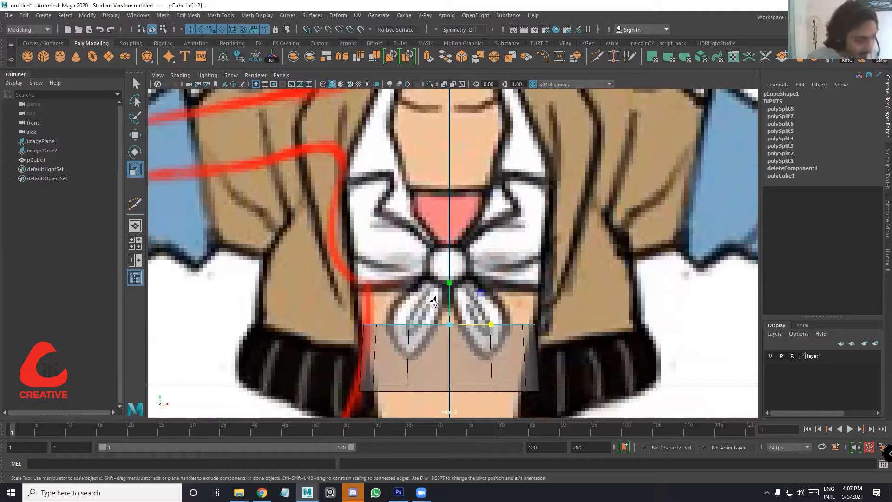
key("ctrl+e")
left_click_drag(444, 280, 450, 246)
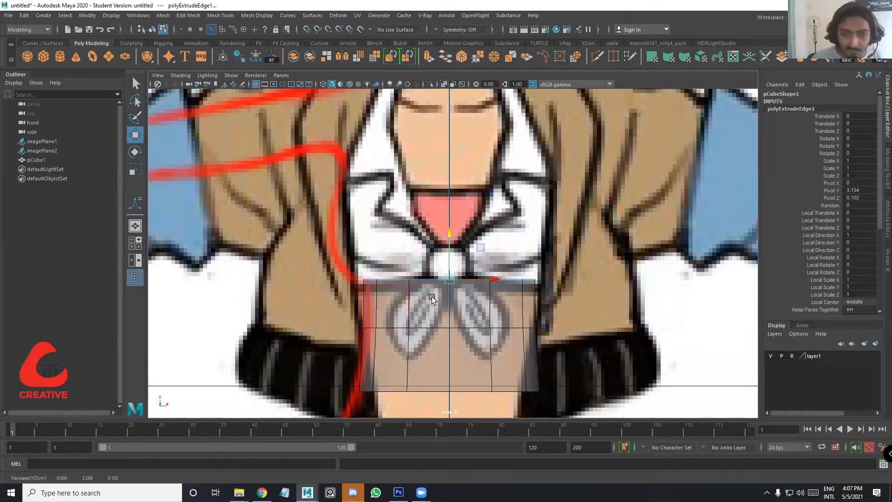
key("e")
key("r")
middle_click_drag(462, 310, 480, 293)
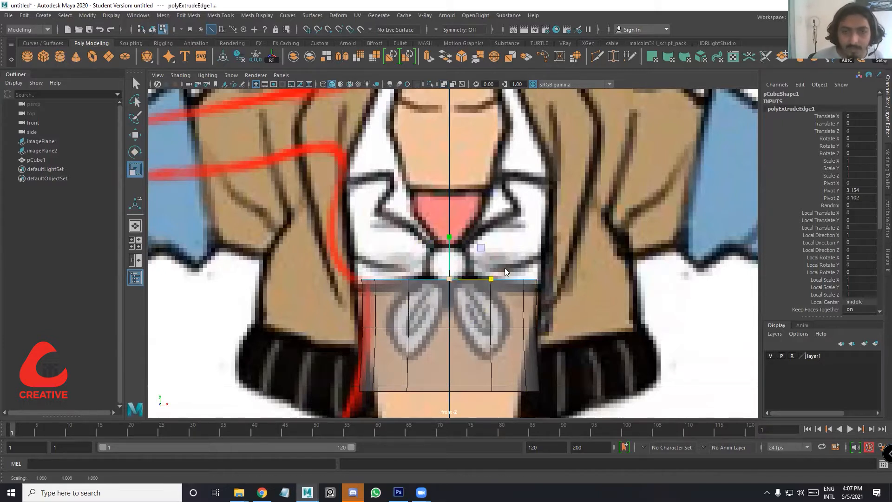
In the side view, shift the extruded top edge loop toward the character's back and scale its depth against the red body curves
key("space")
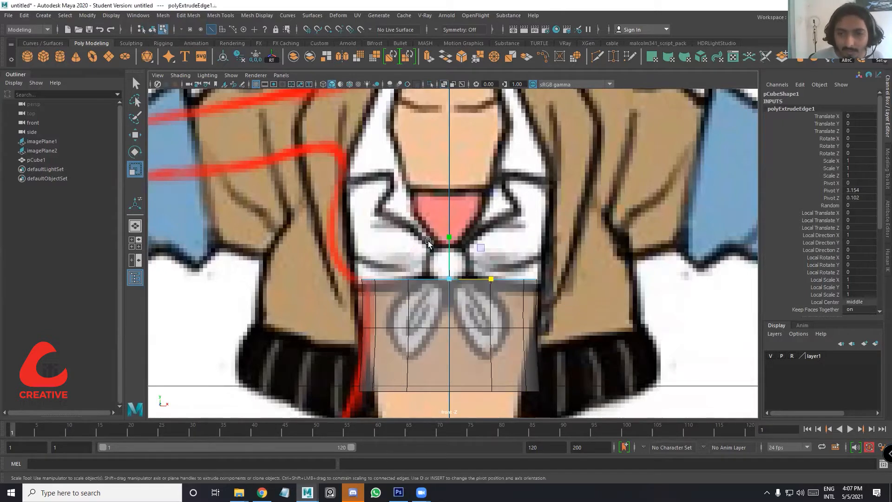
key("space")
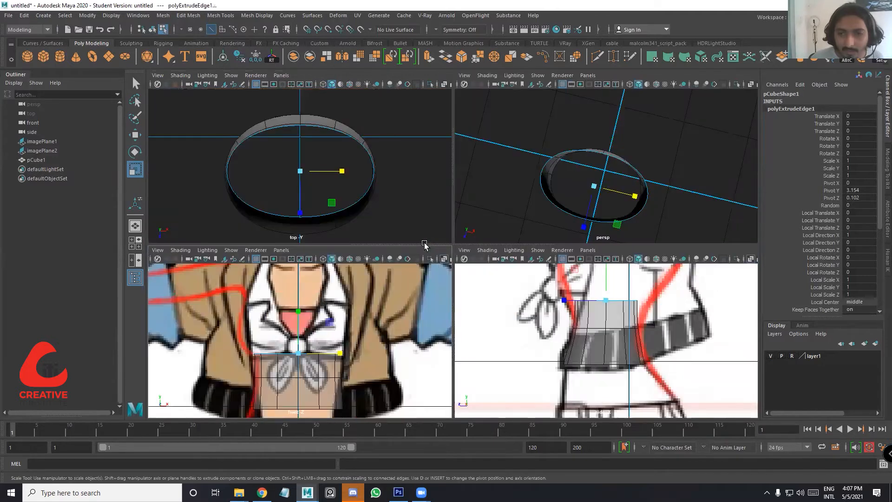
key("space")
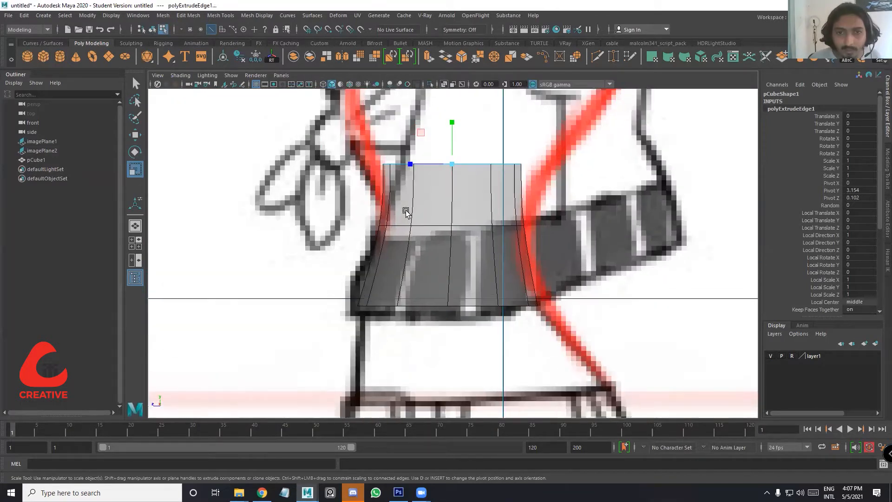
middle_click_drag(409, 205, 390, 227, "alt")
key("w")
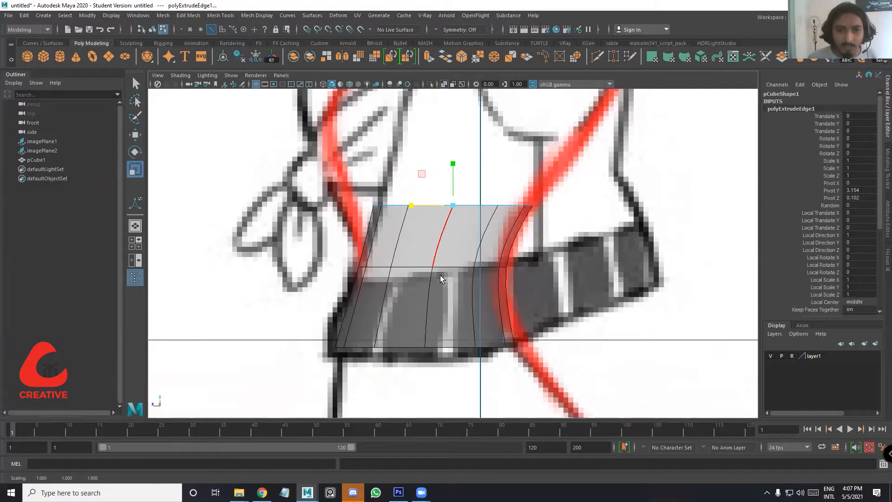
middle_click_drag(471, 223, 444, 274, "alt")
middle_click_drag(433, 223, 403, 244, "alt")
Launch the screen annotation overlay and pick its pen for drawing over the side reference
scroll(418, 230, "down", 5)
scroll(418, 230, "up", 5)
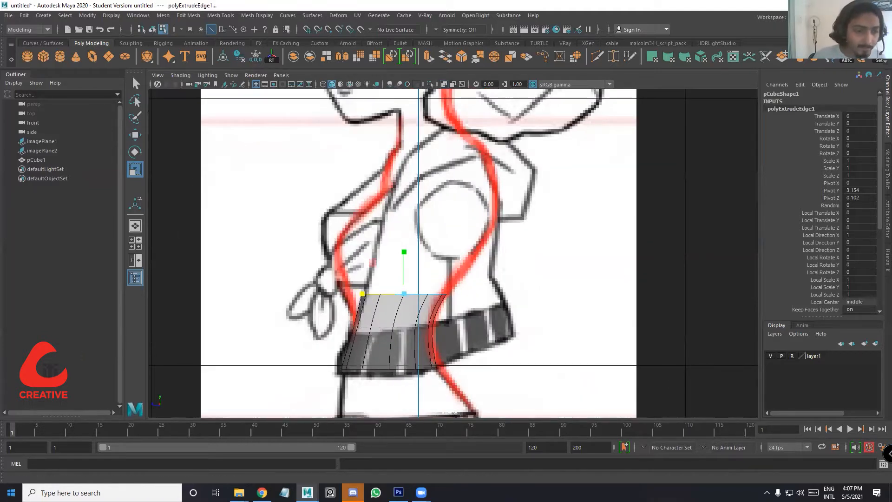
left_click(12, 493)
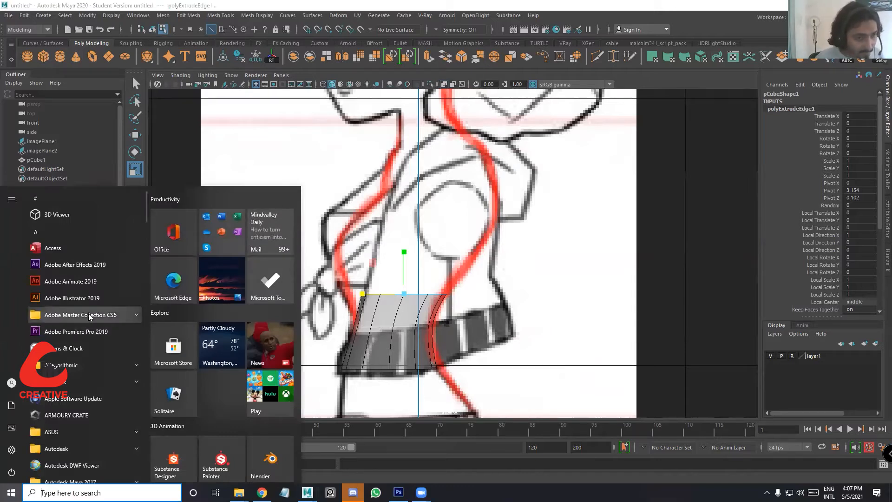
type("e")
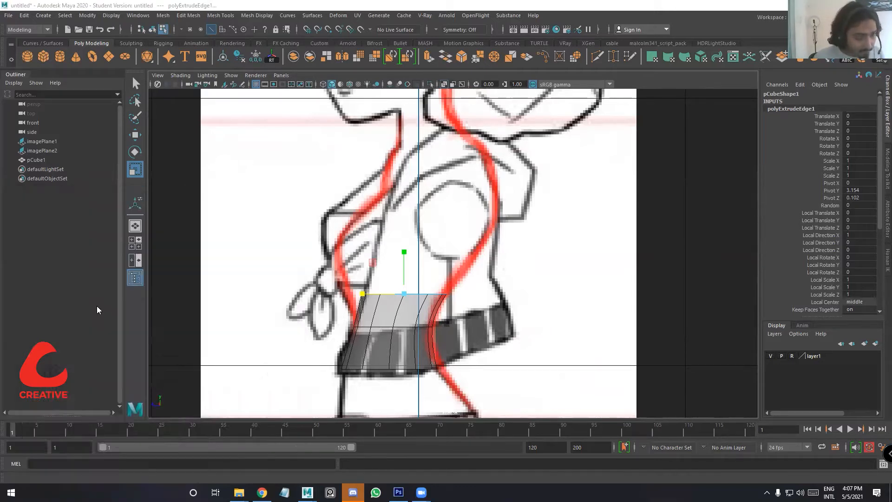
left_click(147, 242)
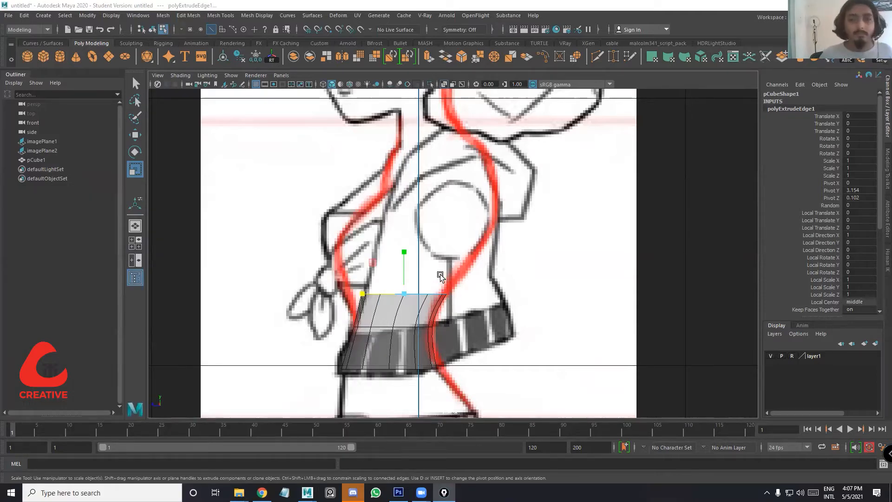
scroll(441, 276, "down", 8)
scroll(466, 243, "up", 6)
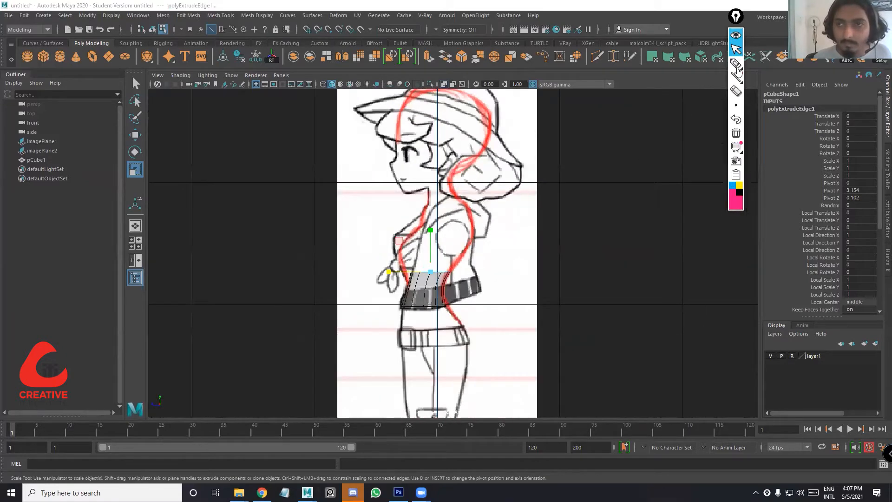
left_click(738, 67)
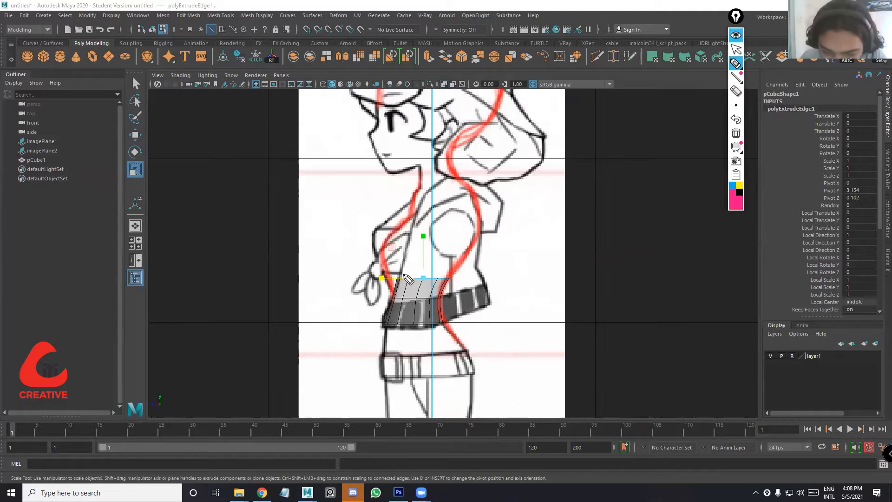
Sketch pink guide strokes over the chest and back curves of the side drawing, and undo them
left_click_drag(401, 276, 408, 228)
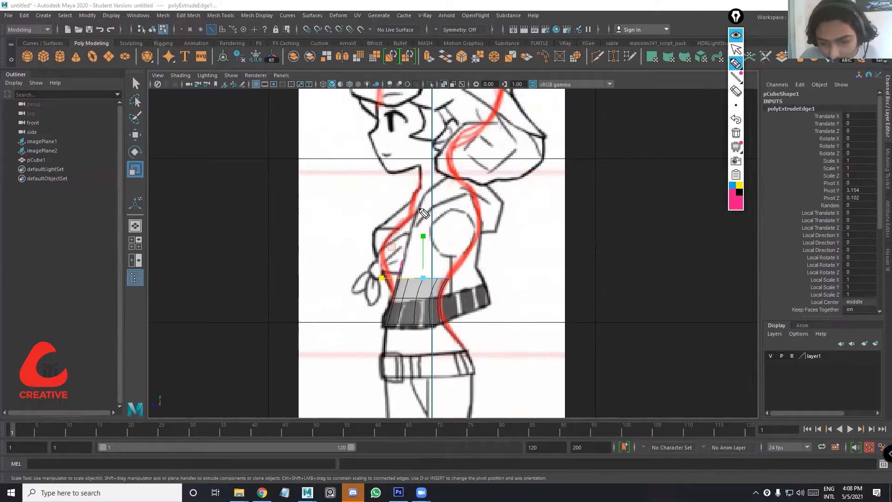
left_click_drag(401, 276, 421, 208)
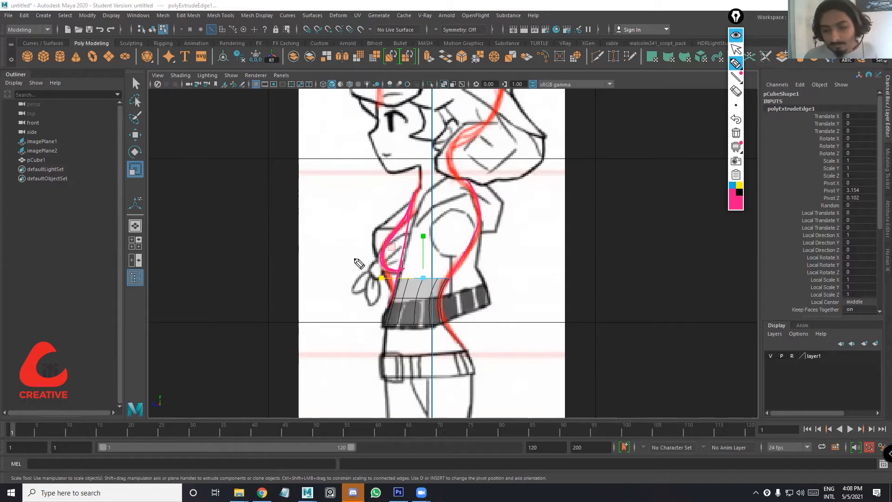
key("ctrl+z")
key("ctrl+z")
key("ctrl+z")
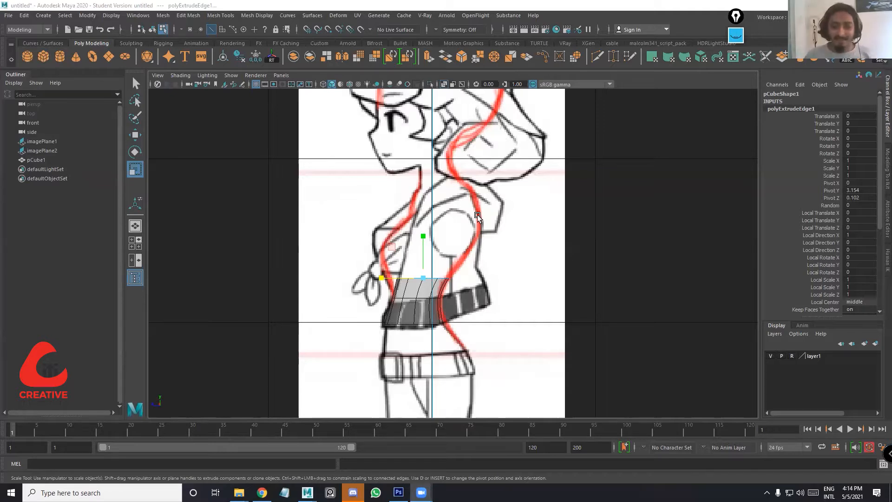
Extrude the top edge loop up to chest height in the side view, then shift and widen it in depth along the red back curve
scroll(471, 208, "down", 5)
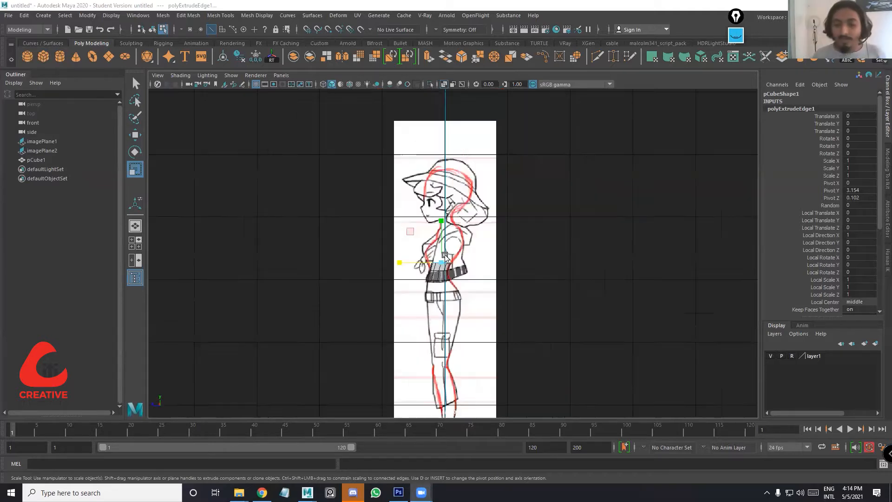
scroll(481, 204, "up", 3)
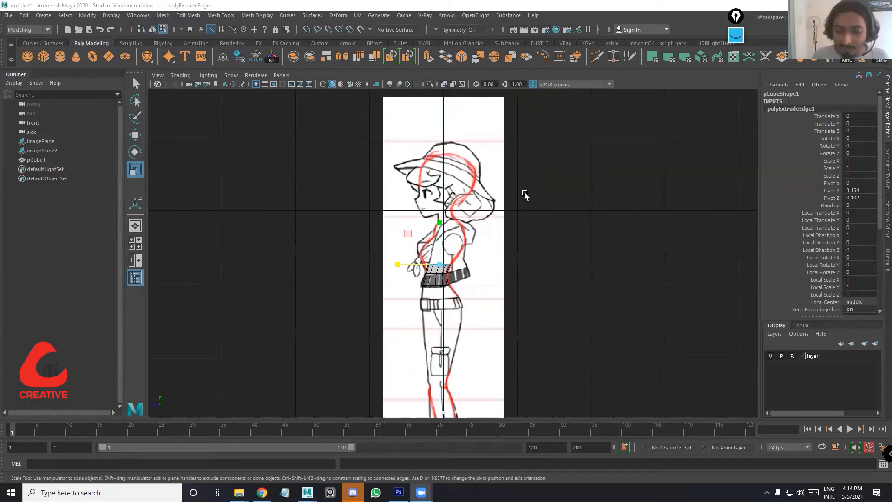
scroll(448, 277, "up", 2)
scroll(423, 312, "up", 3)
scroll(423, 313, "up", 2)
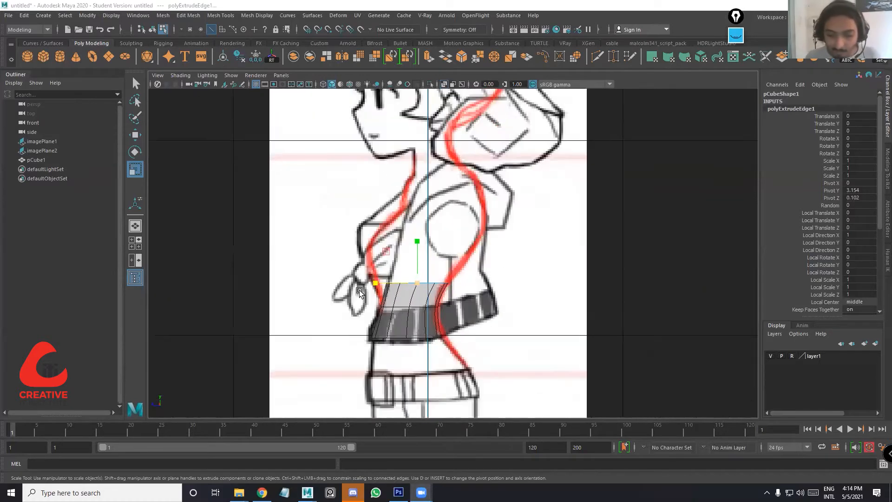
scroll(408, 205, "up", 3)
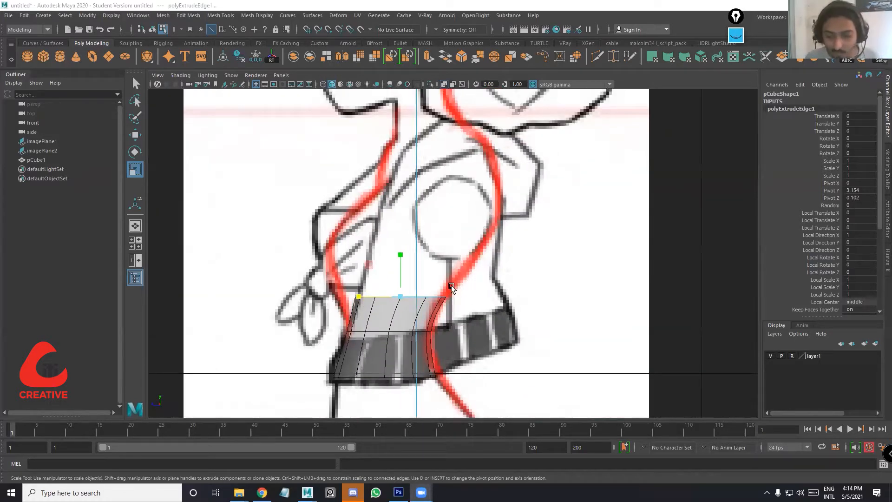
left_click(414, 297)
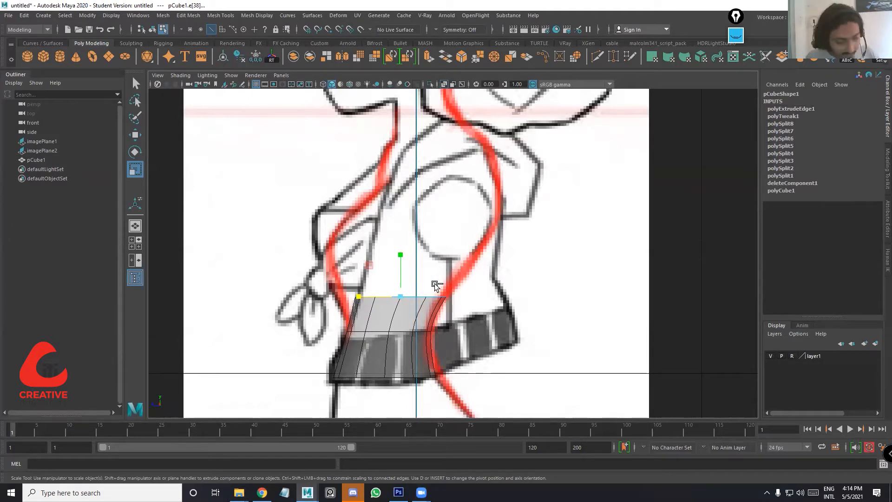
key("ctrl+e")
key("w")
middle_click_drag(367, 270, 394, 238)
key("r")
key("w")
key("e")
key("r")
key("w")
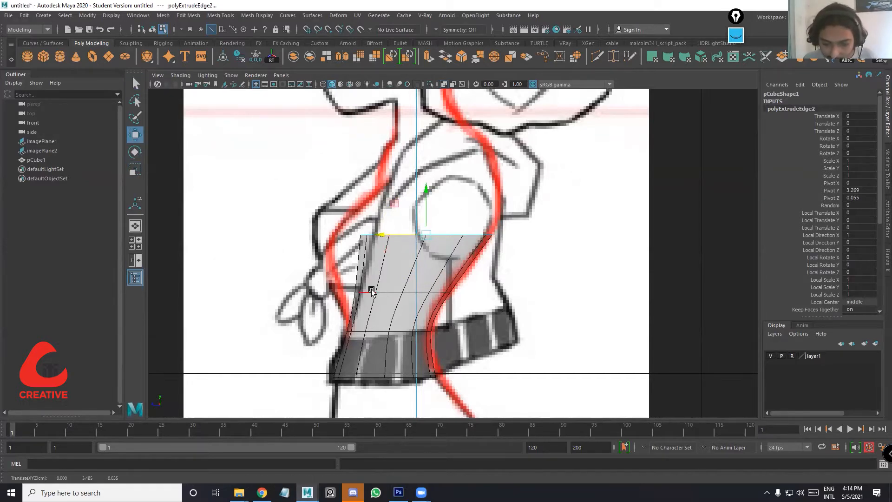
Reselect the chest-level top edge loop and scale it wider in the front view toward the red torso outline
right_click_drag(372, 237, 325, 236)
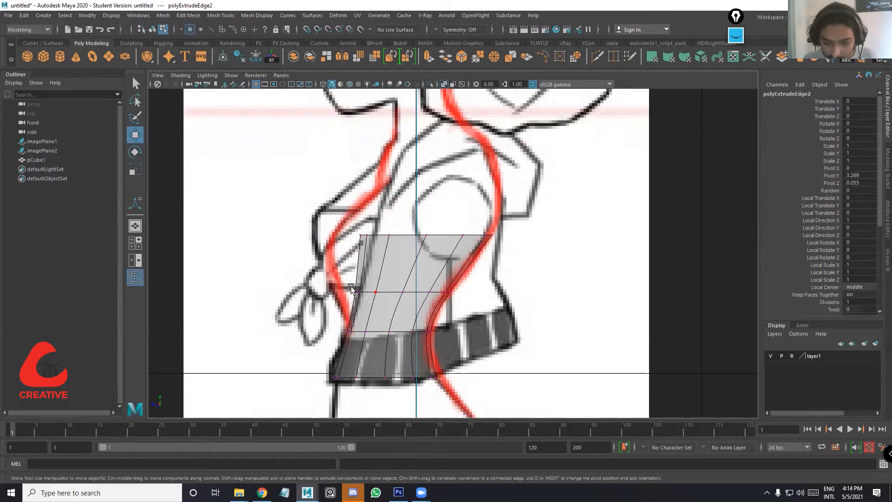
left_click_drag(351, 288, 364, 300)
right_click_drag(417, 237, 418, 208)
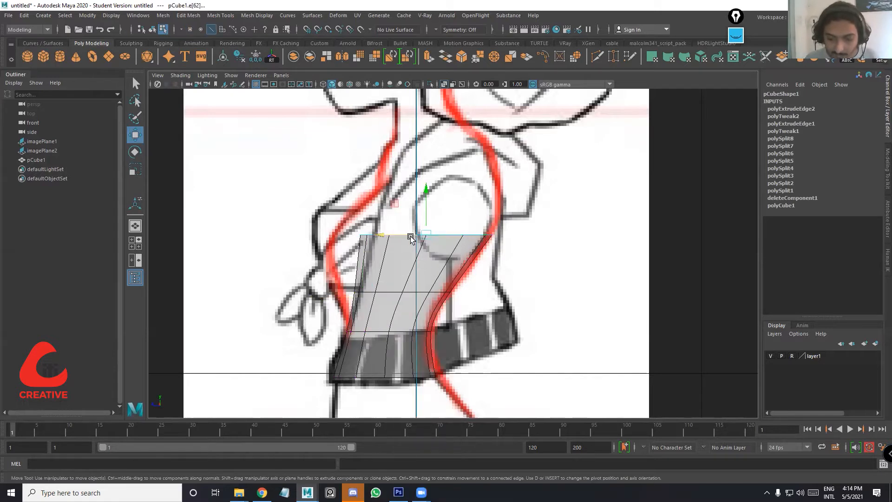
key("space")
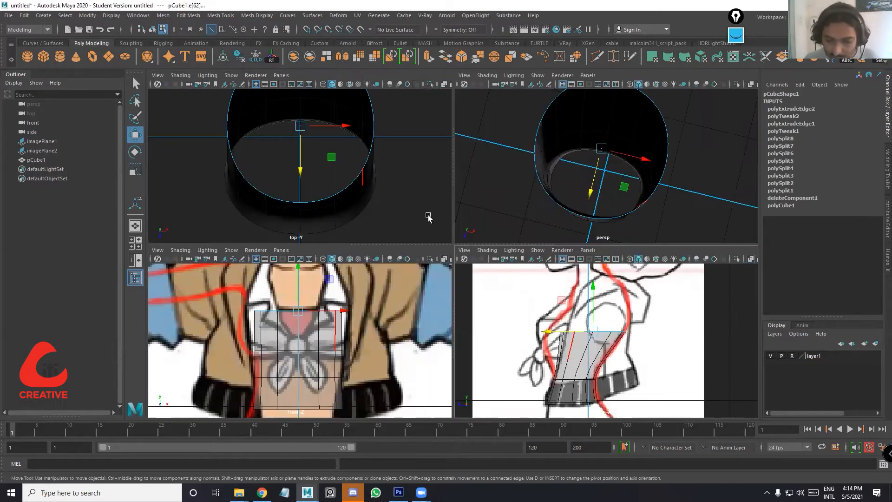
key("space")
key("r")
left_click_drag(483, 198, 480, 213)
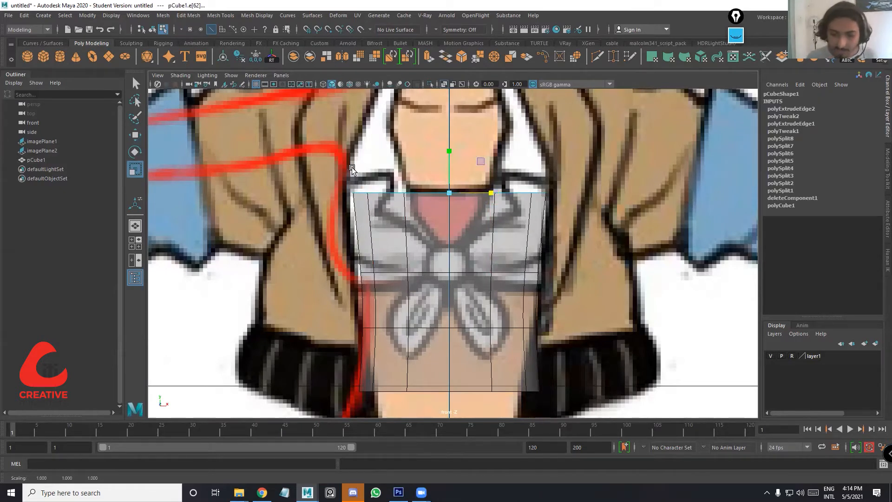
In the side view, extrude the top edge loop up through the armhole area and fit its depth between the red body curves
scroll(349, 170, "up", 2)
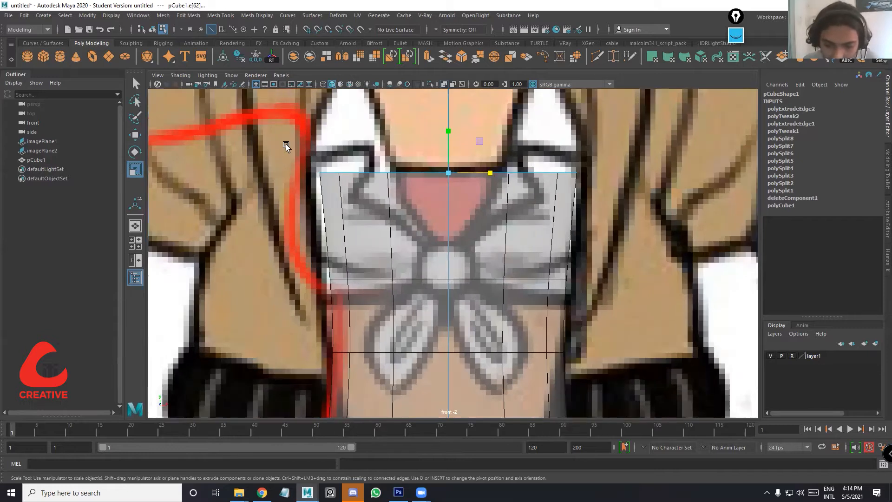
scroll(319, 289, "down", 5)
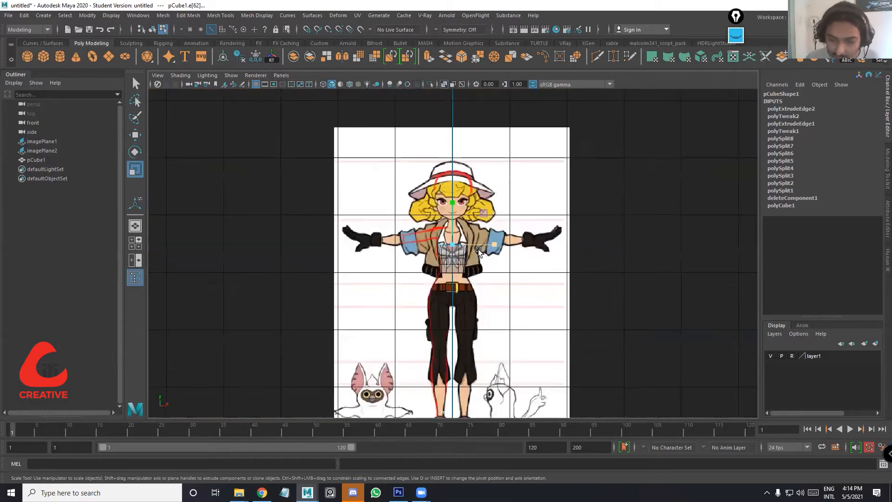
scroll(478, 251, "up", 5)
scroll(562, 219, "up", 2)
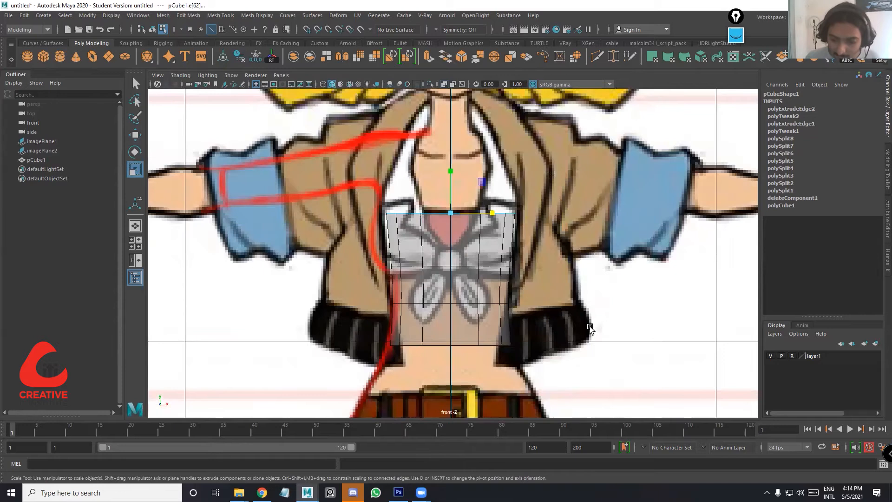
key("space")
key("space")
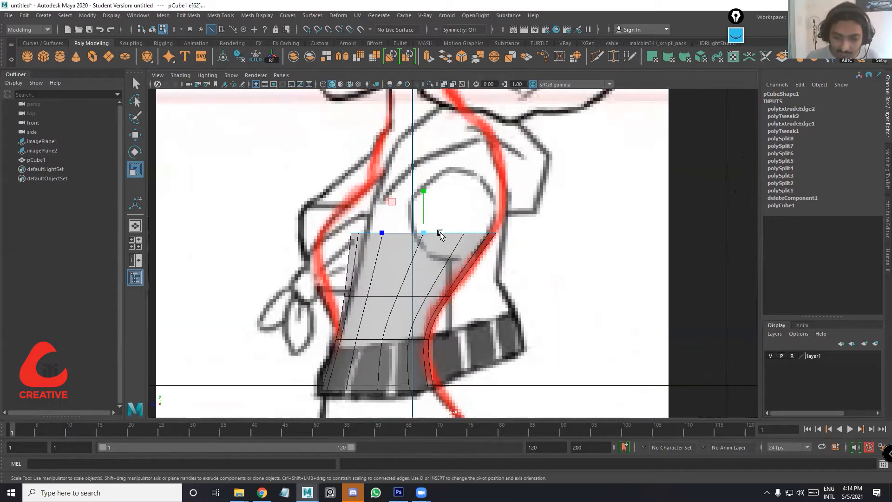
scroll(440, 235, "up", 1)
key("ctrl+e")
key("w")
left_click_drag(418, 187, 420, 121)
left_click_drag(390, 176, 424, 164)
key("r")
key("w")
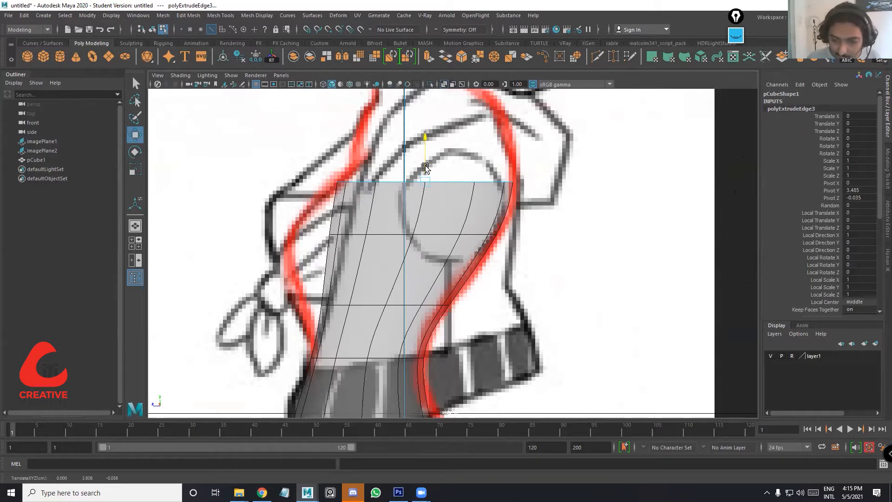
Shift the top edge loop in the side view and narrow its depth to fit between the red chest and back curves
left_click_drag(426, 169, 399, 187)
scroll(424, 168, "down", 6)
scroll(398, 193, "up", 5)
key("e")
key("r")
key("w")
key("r")
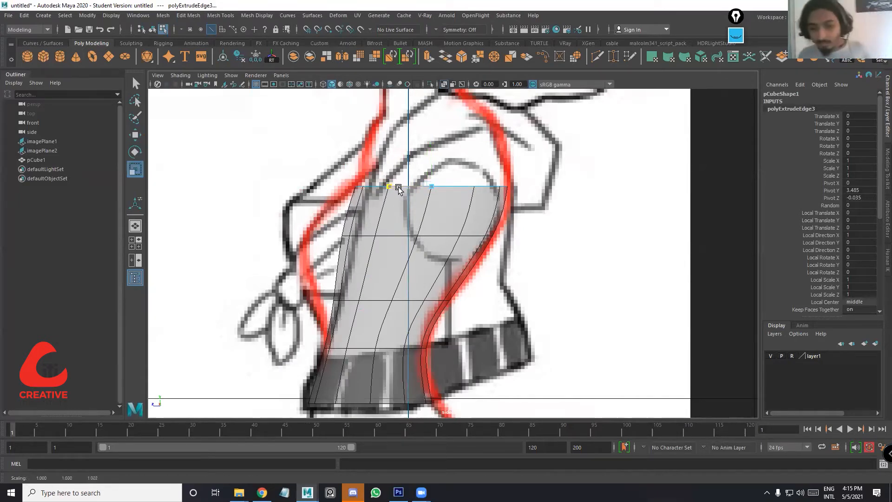
Scale the top edge loop slightly wider in the front view toward the red armhole outline
key("space")
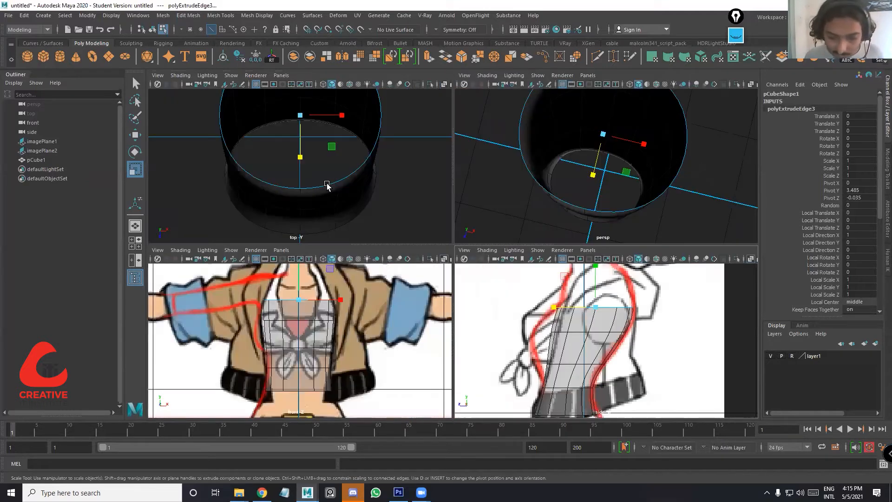
key("space")
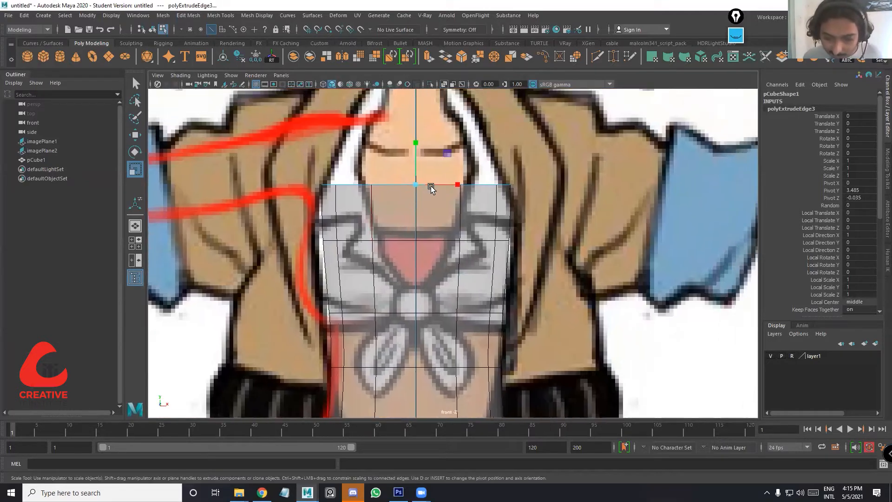
left_click_drag(431, 187, 431, 188)
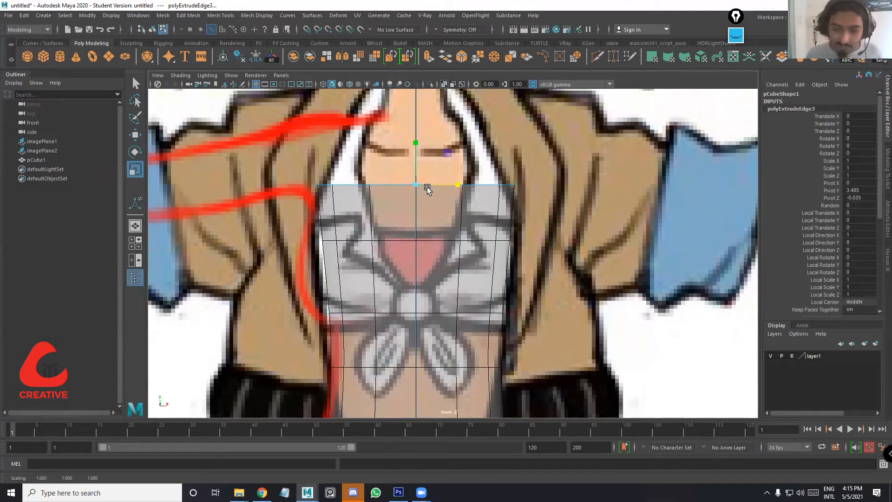
scroll(412, 212, "up", 1)
middle_click_drag(416, 207, 470, 220, "alt")
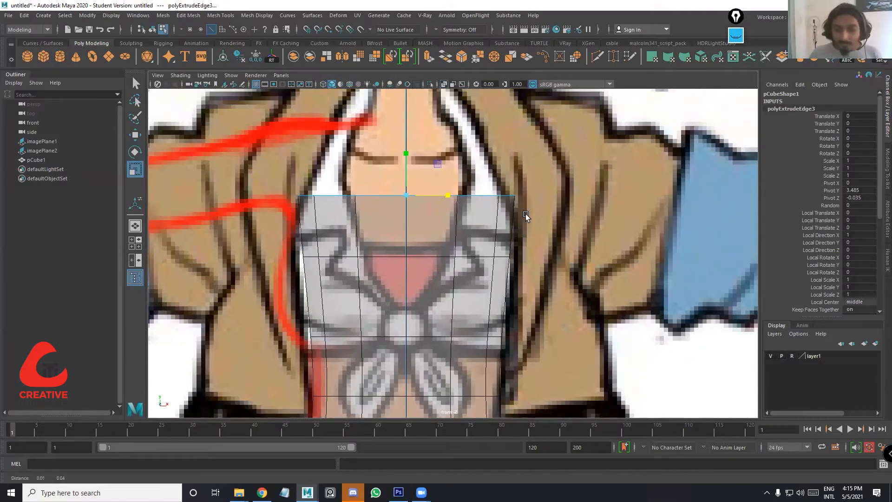
middle_click_drag(525, 214, 575, 274, "alt")
In the side view, extrude the top edge loop up to shoulder level, then adjust its depth and height between the red curves
key("space")
key("space")
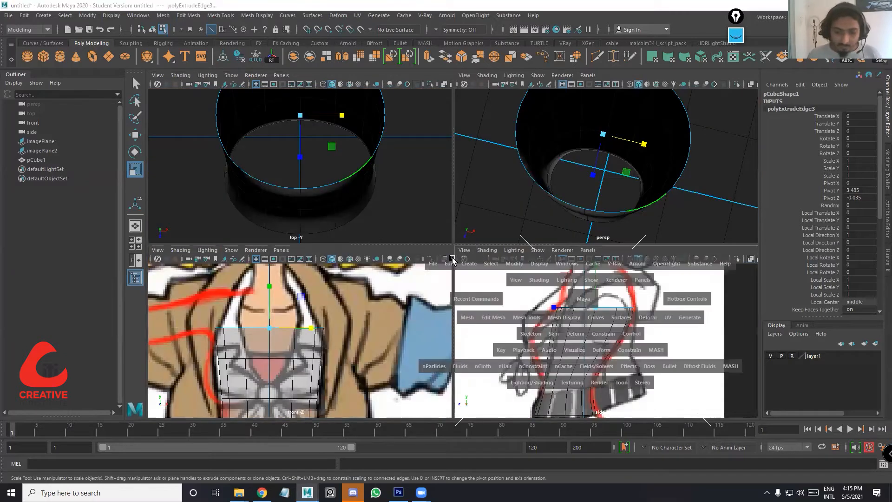
key("ctrl+e")
key("w")
left_click_drag(427, 184, 427, 142)
key("e")
key("r")
left_click_drag(403, 177, 413, 179)
key("w")
scroll(445, 153, "up", 2)
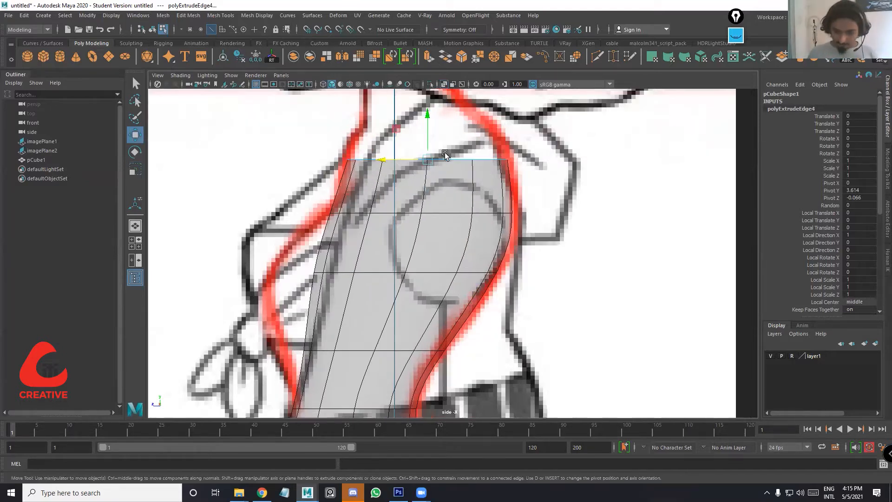
middle_click_drag(423, 141, 410, 182, "alt")
left_click_drag(412, 179, 412, 178)
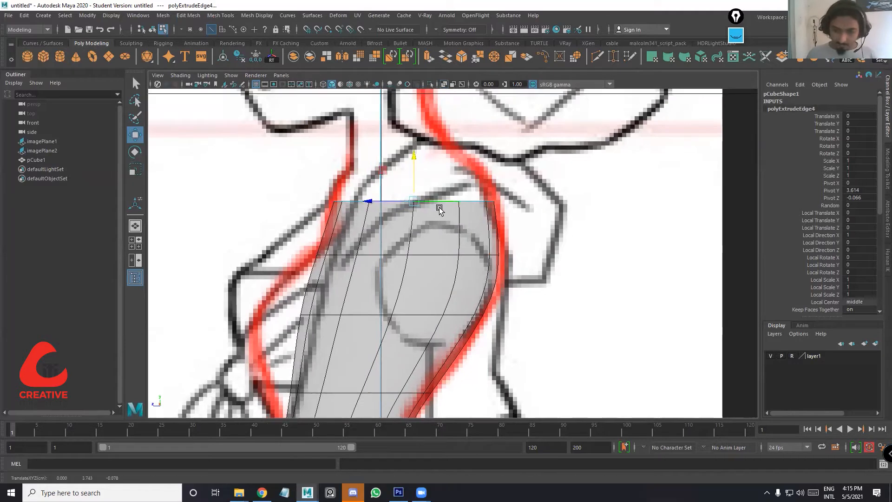
Tilt the shoulder-level top loop so it rises toward the back, and scale and shift it to meet both red curves
middle_click_drag(420, 225, 398, 212, "alt")
key("e")
left_click_drag(408, 209, 403, 203)
key("r")
left_click_drag(357, 227, 356, 228)
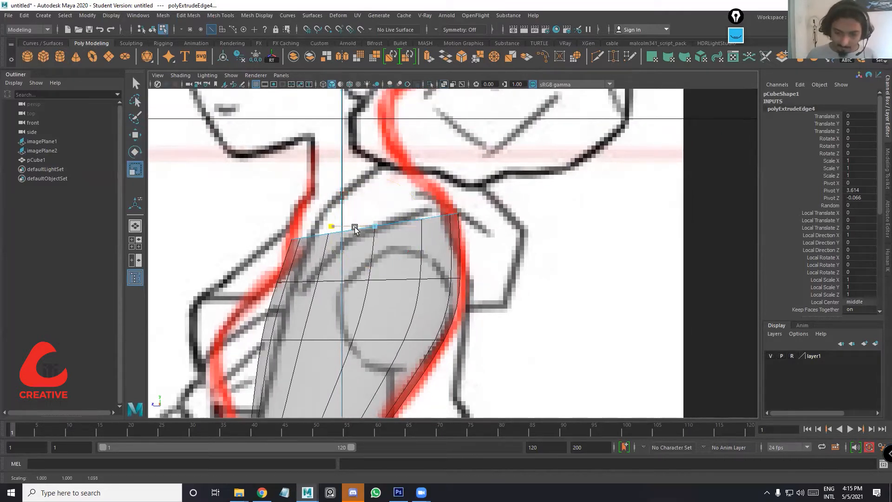
key("e")
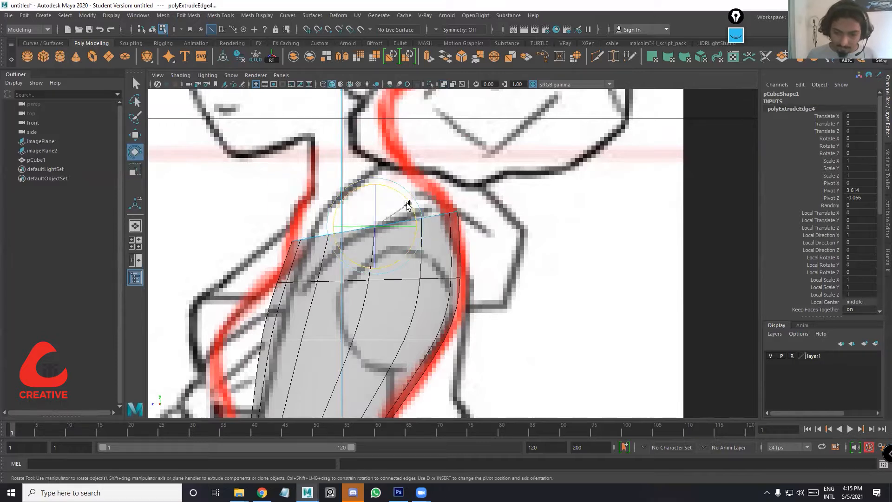
key("w")
key("r")
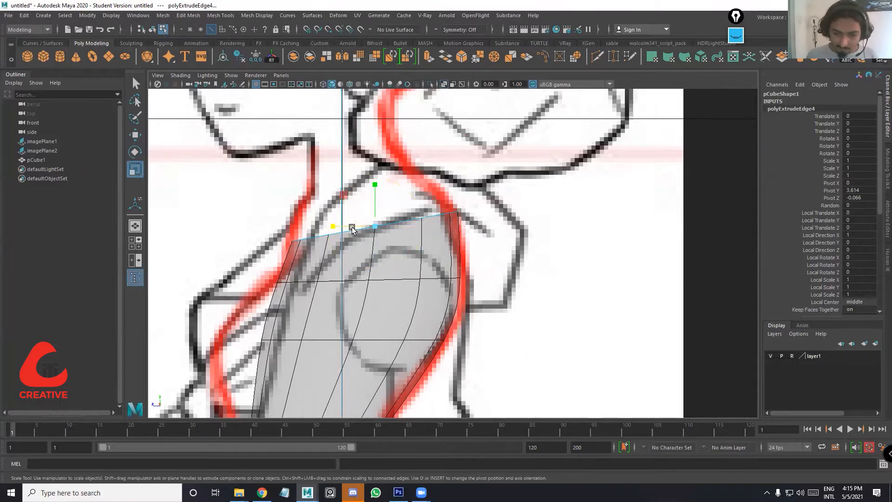
key("e")
key("w")
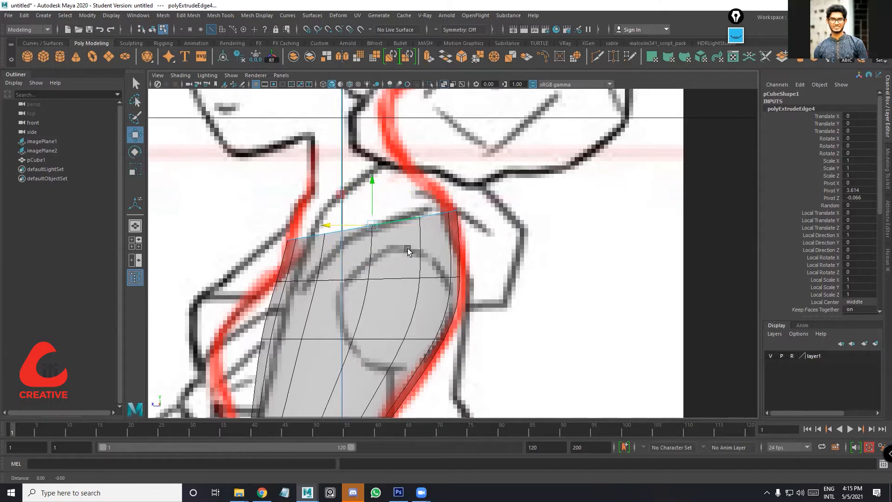
middle_click_drag(408, 248, 371, 201, "alt")
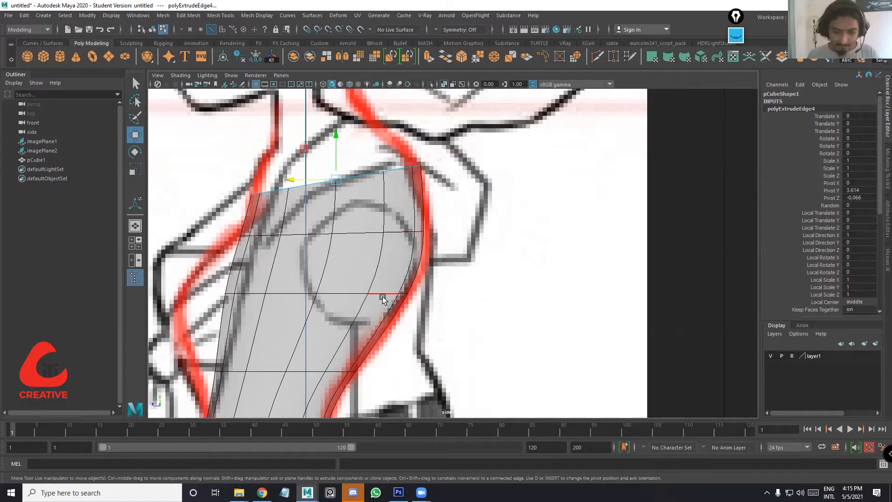
Rotate the edge loop just below the armhole circle's middle so it slopes down toward the back, then rescale it to the red back curve
left_click(358, 296)
key("e")
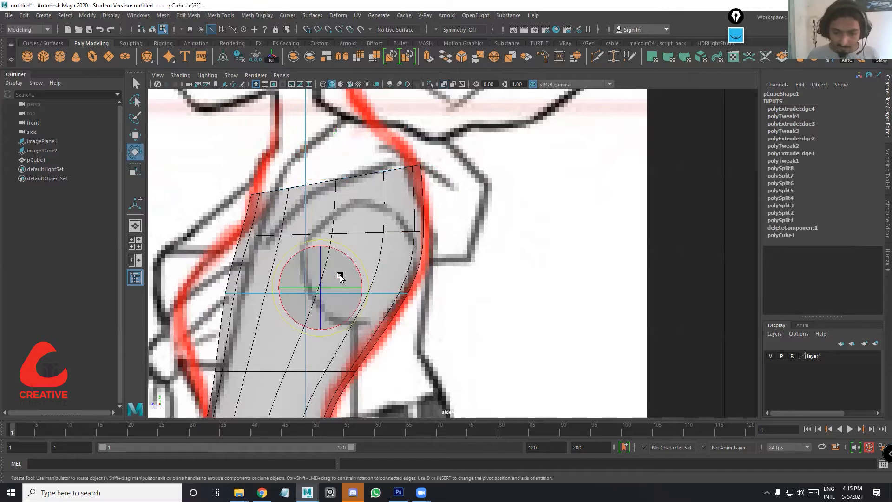
left_click_drag(350, 261, 350, 268)
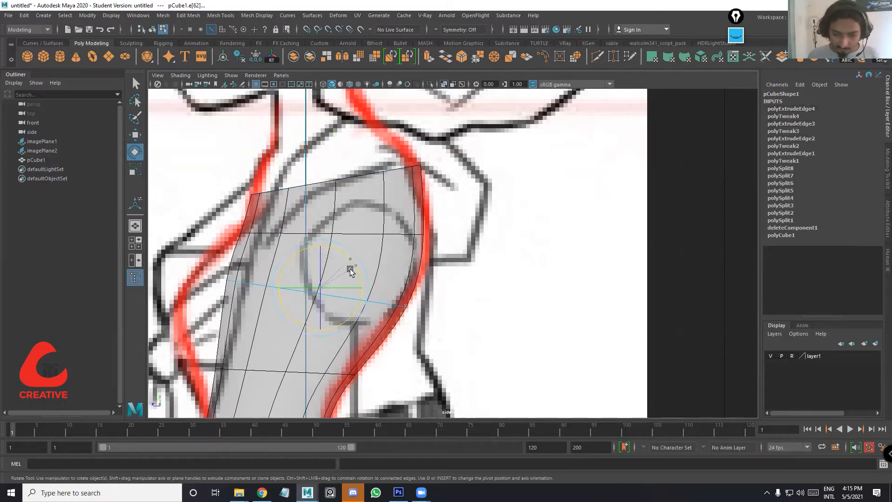
key("r")
left_click_drag(291, 289, 313, 268)
key("w")
middle_click_drag(357, 250, 377, 217, "alt")
middle_click_drag(374, 294, 396, 257, "alt")
middle_click_drag(311, 305, 300, 315, "alt")
Tilt the next edge loop down, above the waist, so it slopes toward the back, and raise it slightly
left_click(296, 309)
key("e")
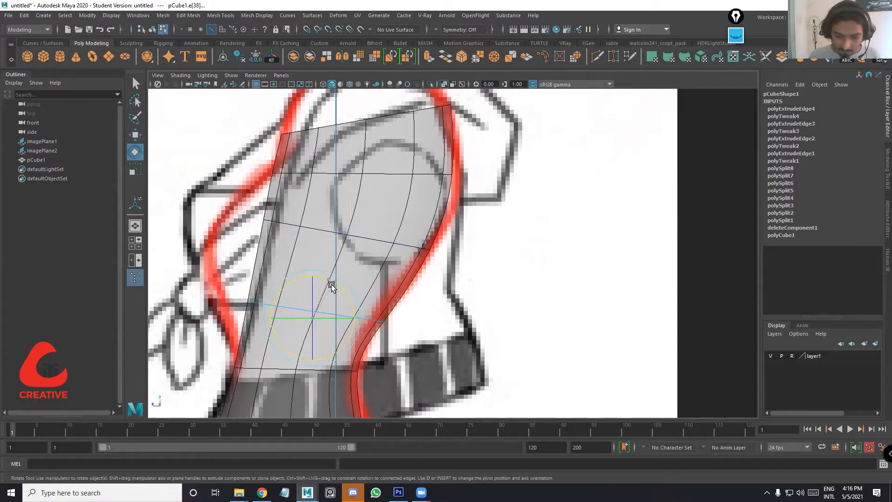
key("r")
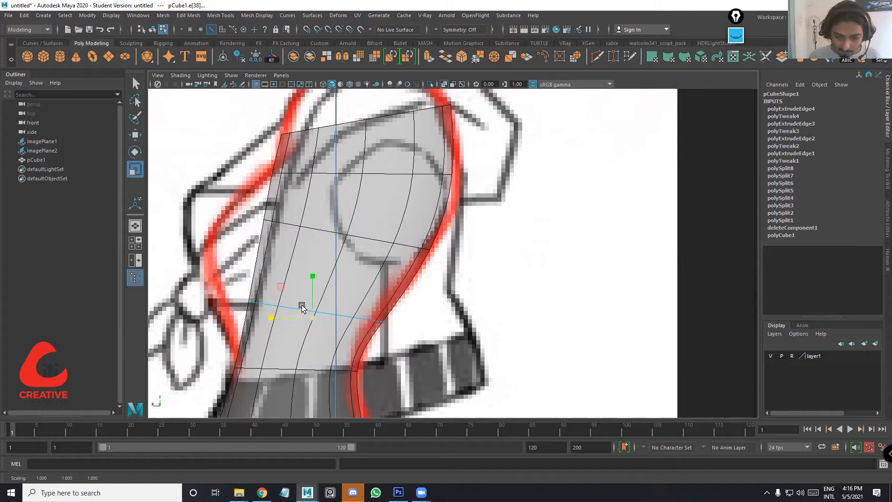
key("w")
left_click(315, 286)
key("ctrl+z")
left_click_drag(312, 283, 313, 278)
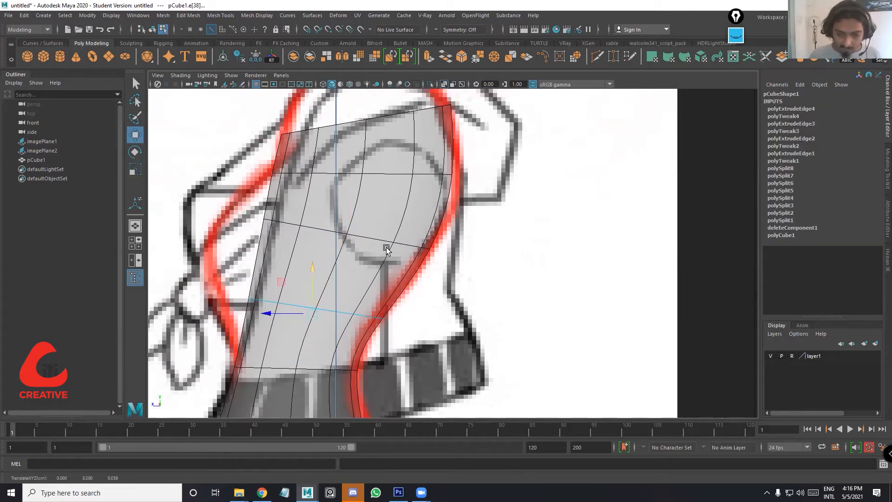
Select the top shoulder edge loop in the side view and extrude it up toward the base of the neck
middle_click_drag(386, 249, 371, 309, "alt")
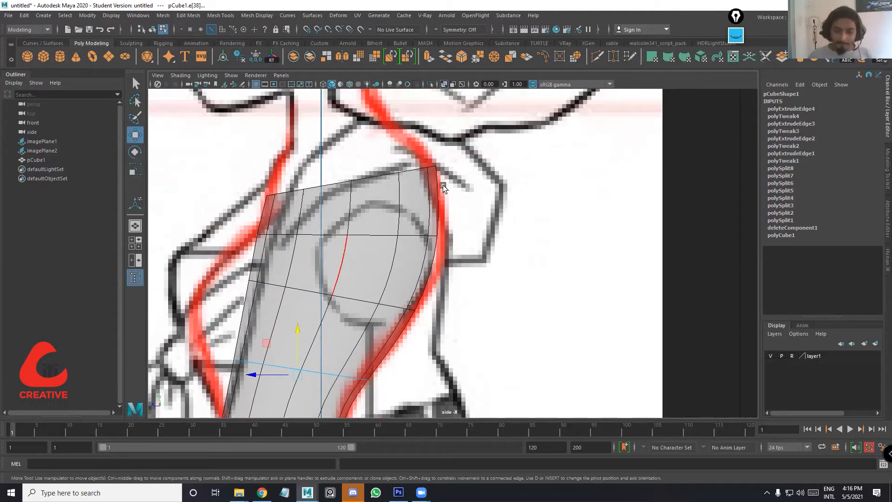
middle_click_drag(395, 182, 381, 210, "alt")
scroll(363, 207, "up", 1)
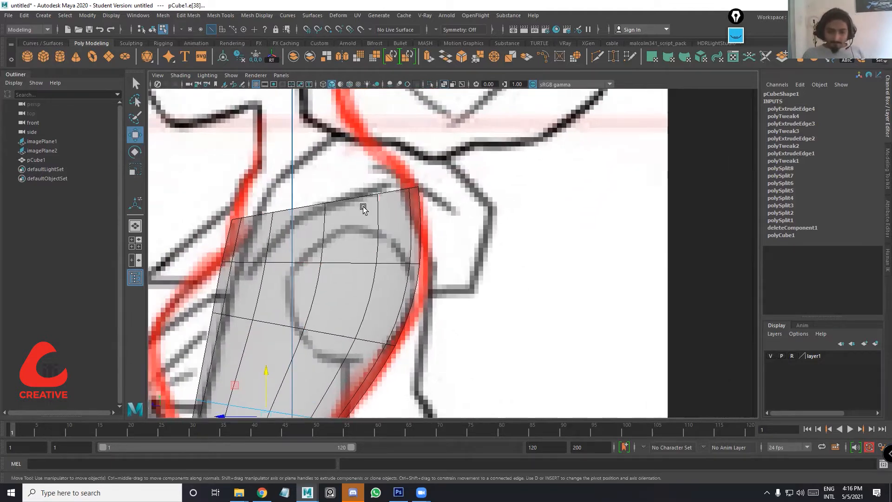
scroll(364, 208, "up", 1)
middle_click_drag(333, 191, 364, 208, "alt")
left_click(365, 208)
key("ctrl+e")
key("w")
left_click_drag(343, 175, 343, 123)
Scale the new neck-base loop narrower, shift it between the red neck curves, and tilt it steeper so it rises toward the back
key("r")
left_click_drag(345, 163, 307, 164)
key("w")
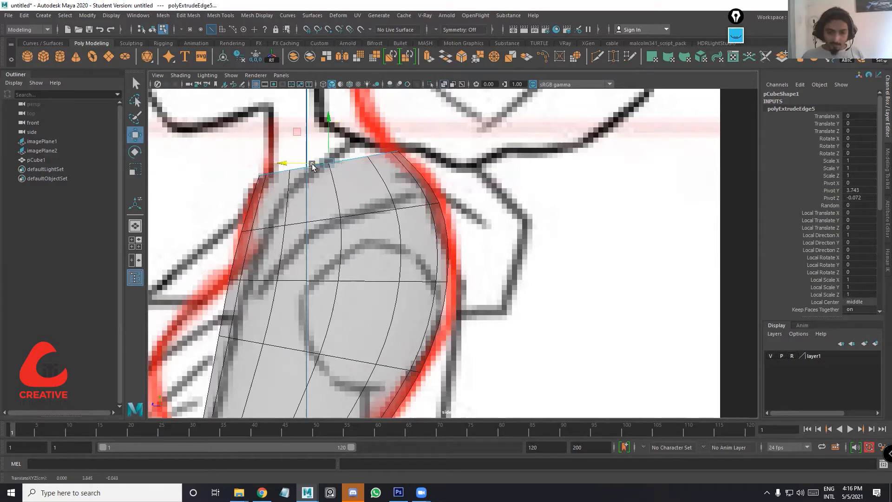
key("e")
left_click_drag(366, 142, 295, 134)
key("w")
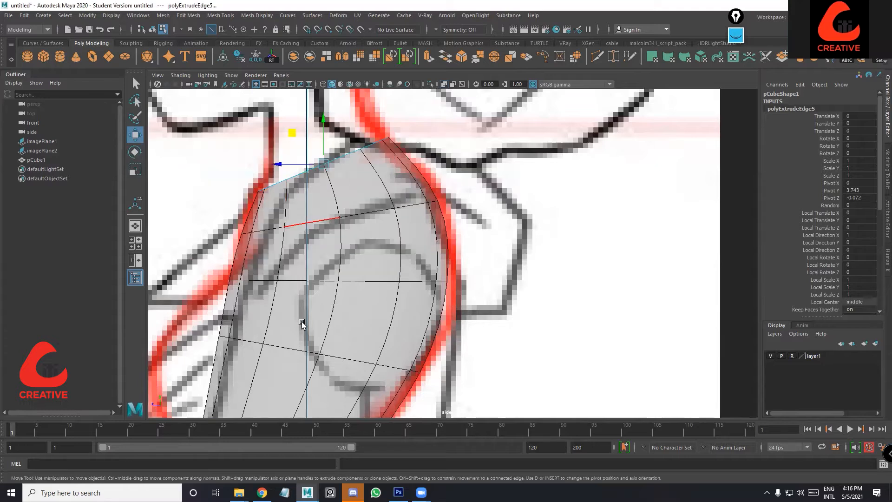
Scale the neck-base edge loop narrower in the front view
key("space")
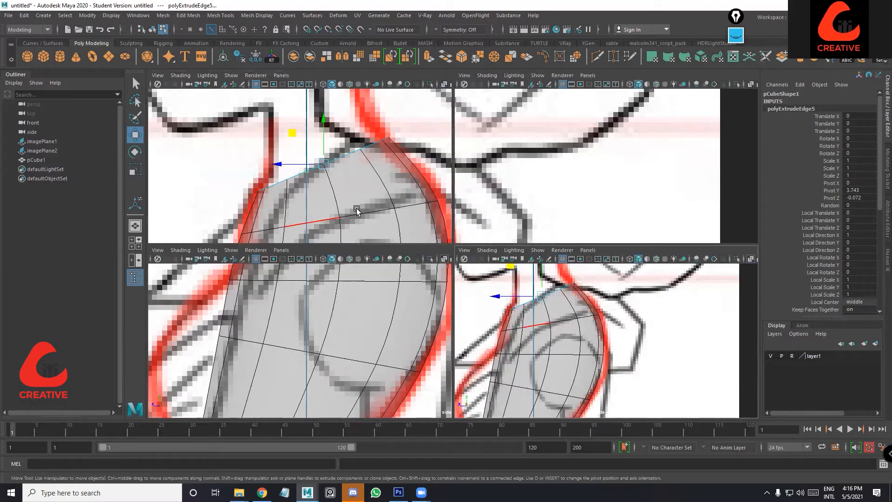
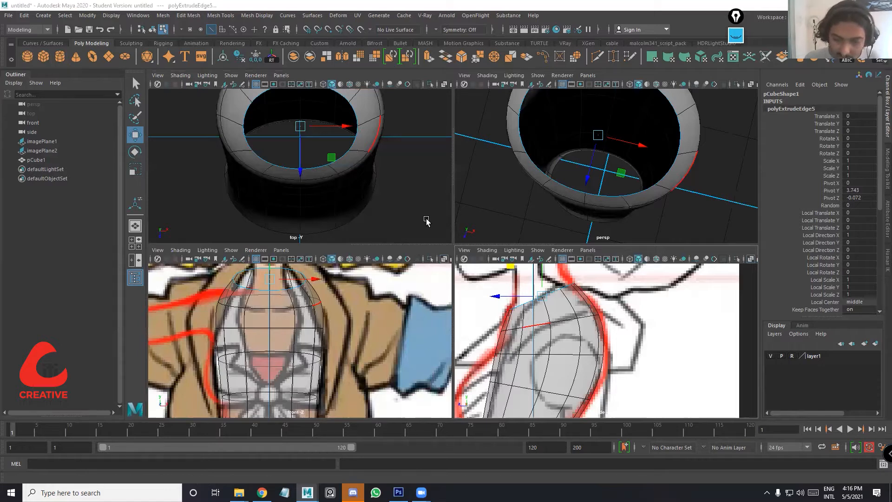
key("space")
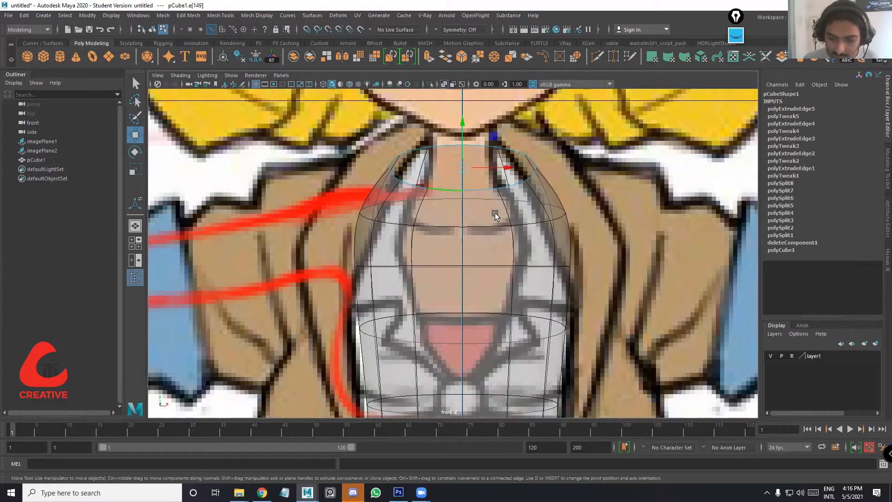
key("r")
middle_click_drag(495, 214, 470, 200)
Try scaling the shoulder-level edge loop wider in the front view, and undo it
double_click(465, 202)
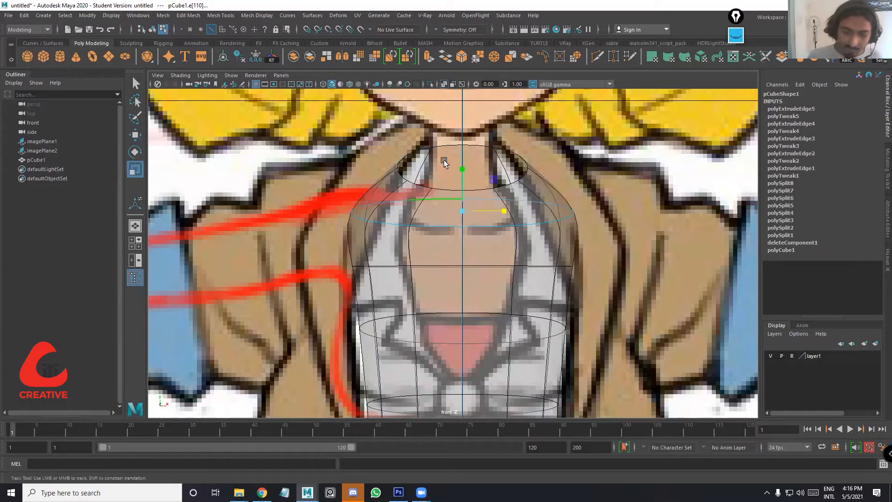
middle_click_drag(364, 178, 331, 201, "alt")
key("ctrl+z")
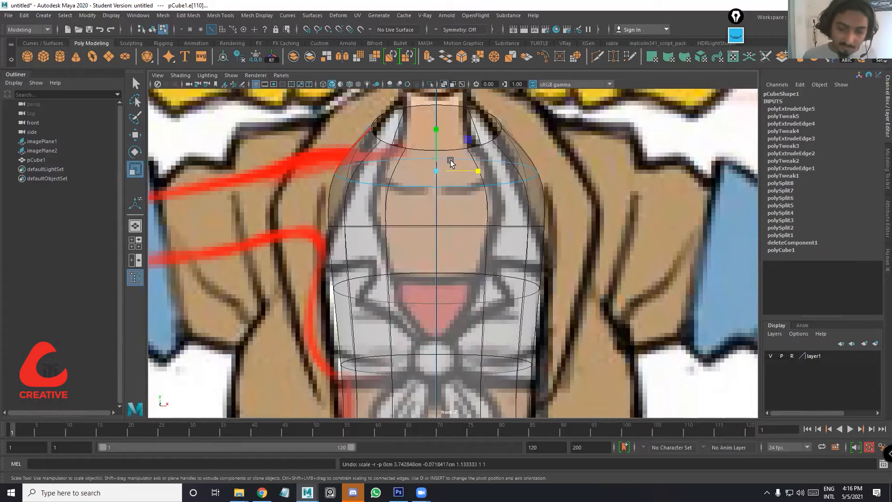
Sketch pink guide strokes from the neck along the shoulder line to the upper arm, and clear them
scroll(450, 161, "down", 8)
scroll(444, 163, "up", 2)
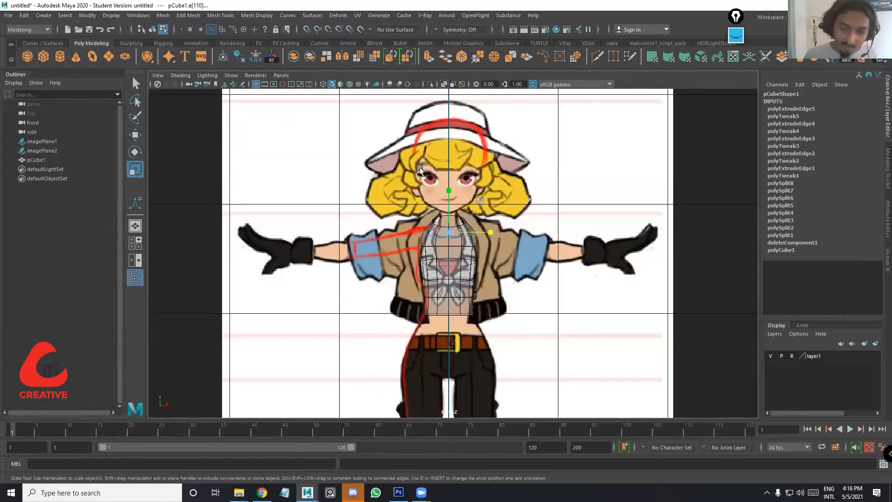
scroll(298, 211, "up", 5)
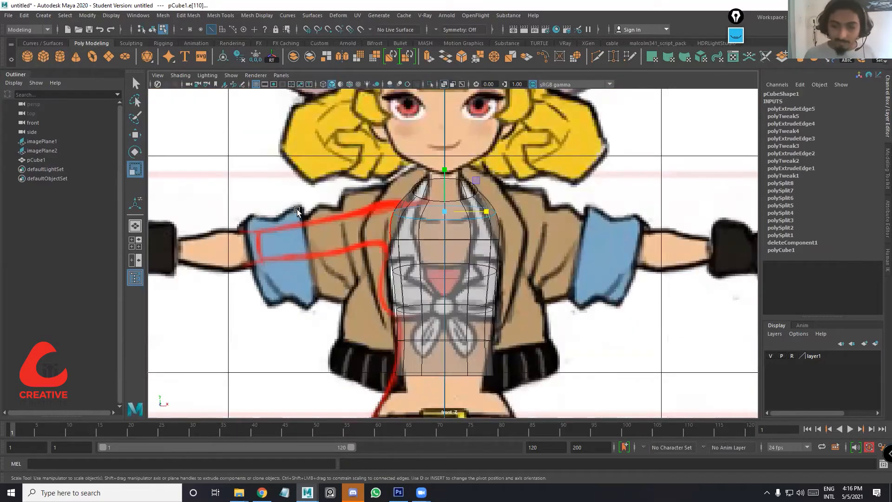
scroll(751, 78, "up", 2)
left_click(737, 36)
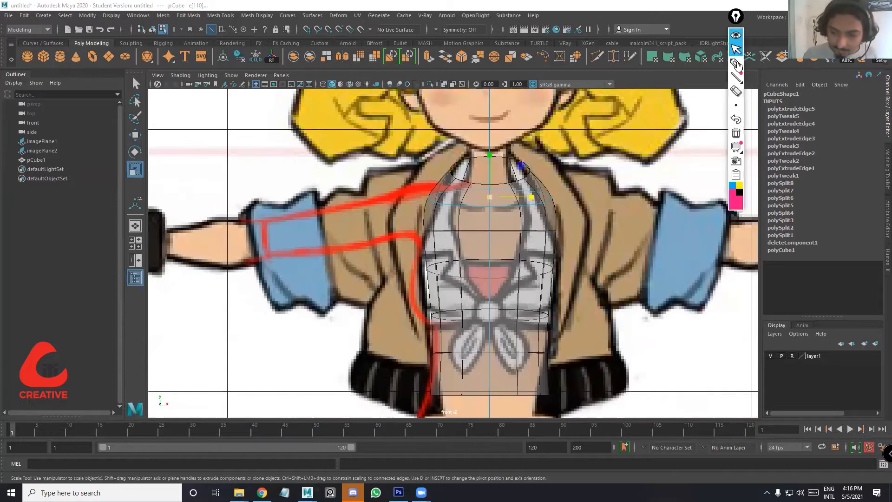
left_click(737, 65)
left_click_drag(463, 160, 410, 179)
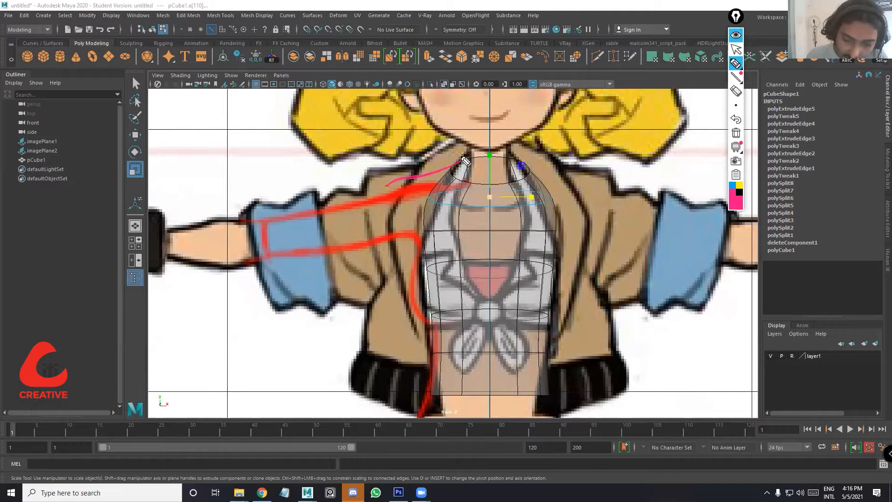
left_click_drag(367, 200, 388, 191)
left_click_drag(330, 211, 408, 182)
left_click_drag(469, 161, 386, 177)
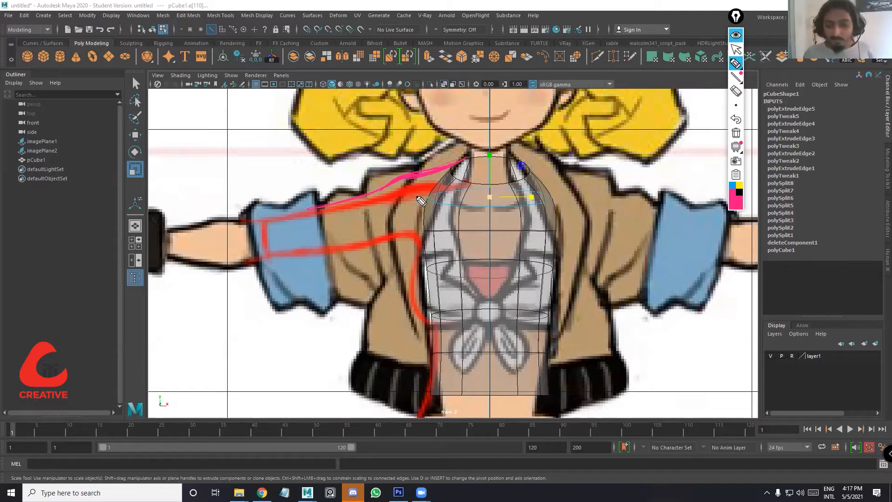
left_click_drag(426, 192, 438, 188)
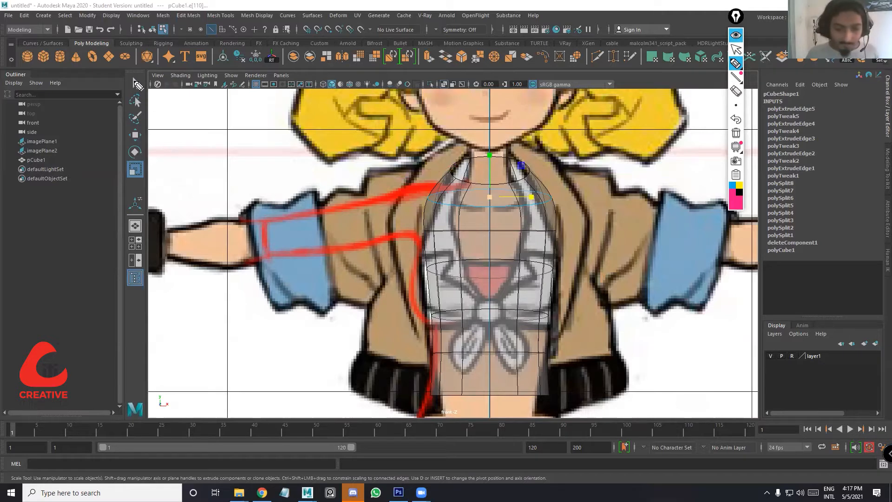
left_click(735, 50)
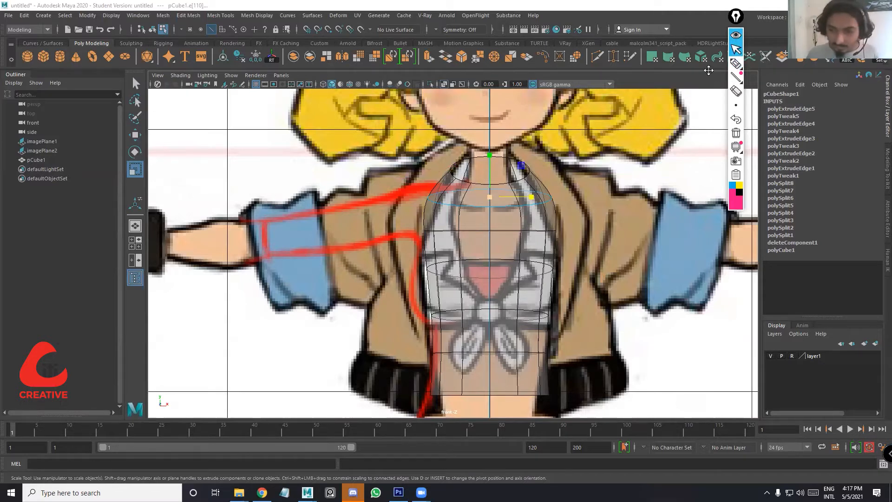
Try scaling the neck-base, shoulder-level and chest-level edge loops wider in the front view
left_click(505, 157)
double_click(495, 157)
double_click(449, 208)
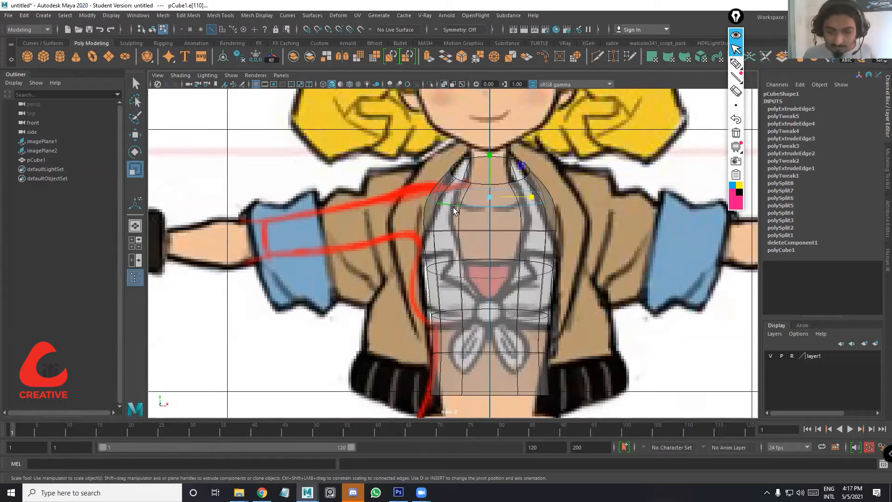
double_click(479, 159)
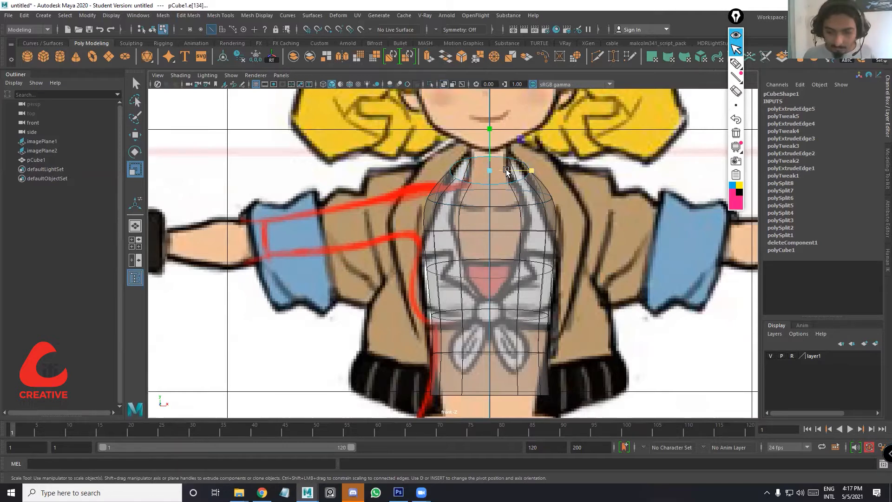
left_click_drag(510, 172, 538, 201)
double_click(535, 200)
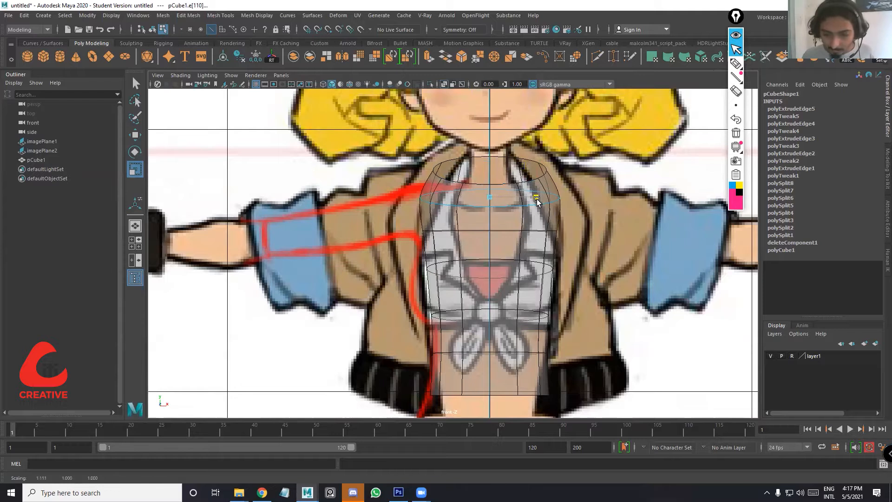
left_click(511, 231)
double_click(511, 231)
left_click_drag(516, 231, 518, 231)
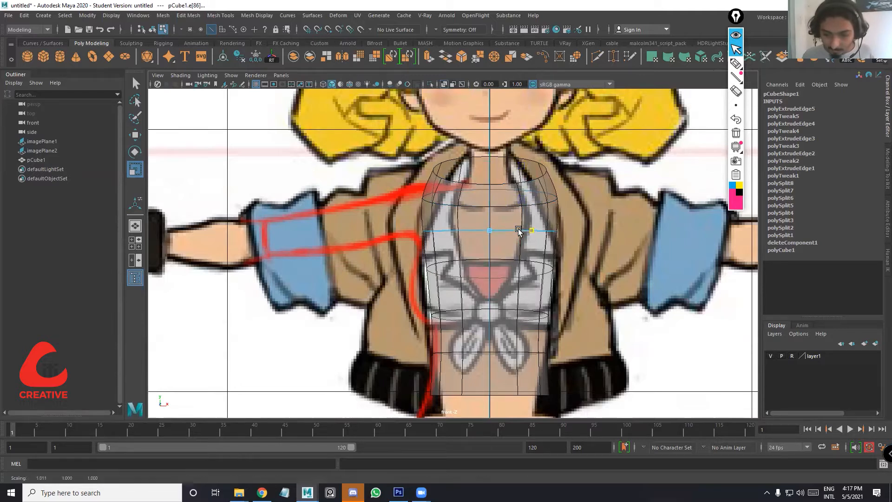
Scale the neck-base edge loop narrower in the front view and move the shoulder-level edge loop slightly up
double_click(495, 166)
middle_click_drag(500, 168, 486, 167)
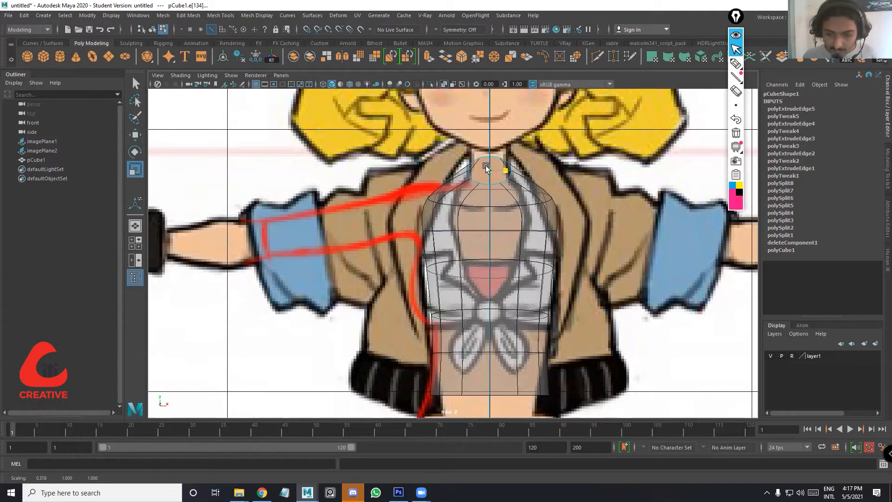
left_click(445, 205)
double_click(445, 204)
key("w")
left_click(485, 171)
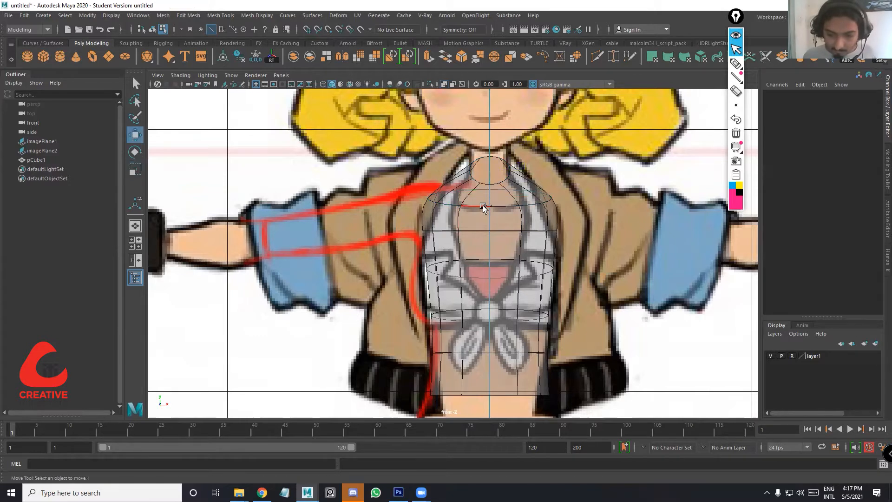
key("ctrl+z")
left_click_drag(485, 190, 495, 185)
Scale the shoulder-level edge loop slightly narrower in depth in the side view
key("space")
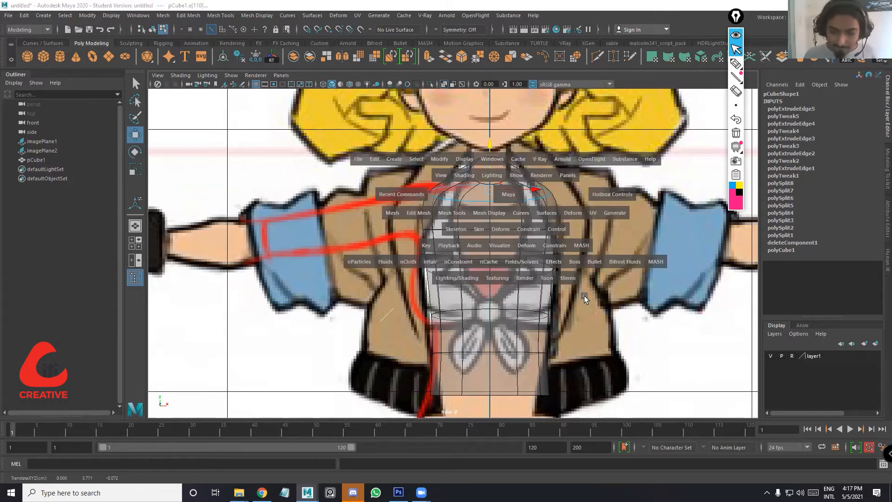
key("space")
key("e")
key("w")
key("t")
key("r")
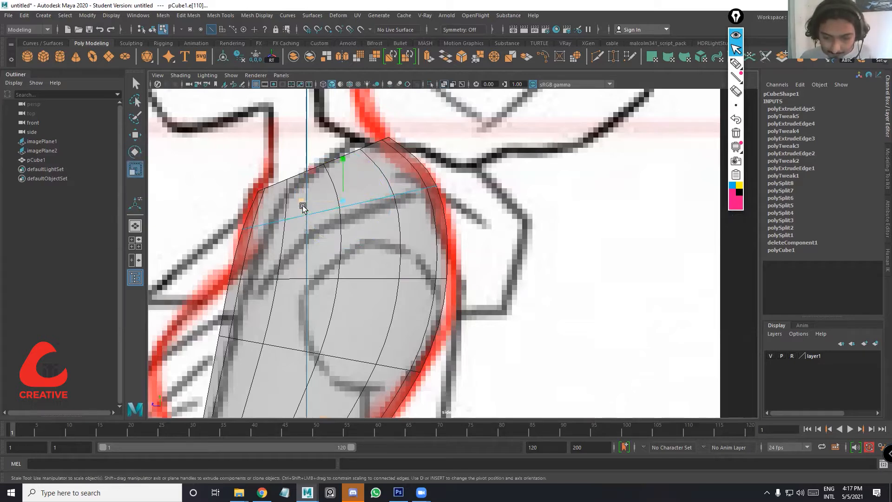
left_click_drag(305, 199, 310, 203)
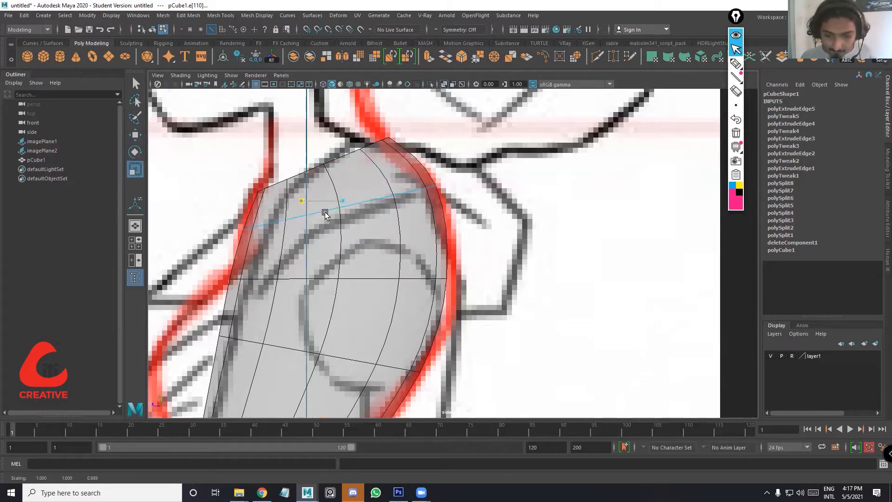
Lower the vertices of the chest-level row one group at a time in the side view, working from the back toward the front
right_click_drag(427, 237, 382, 236)
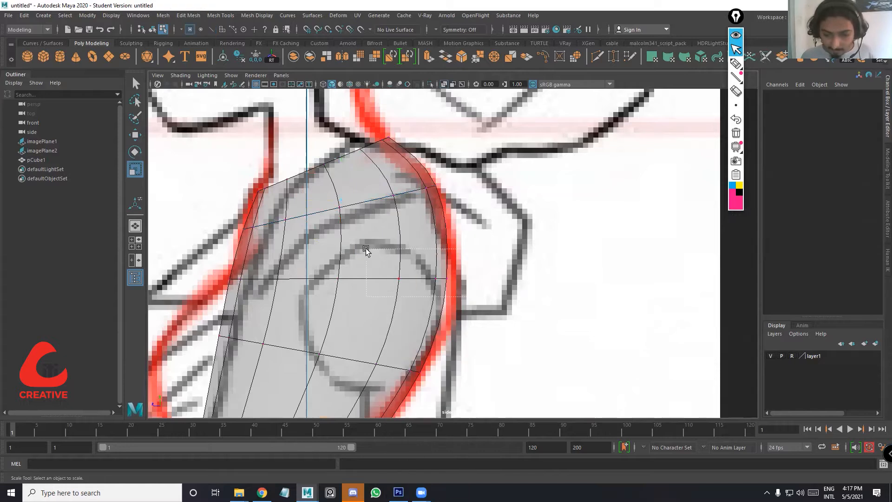
left_click_drag(370, 250, 405, 284)
key("e")
key("w")
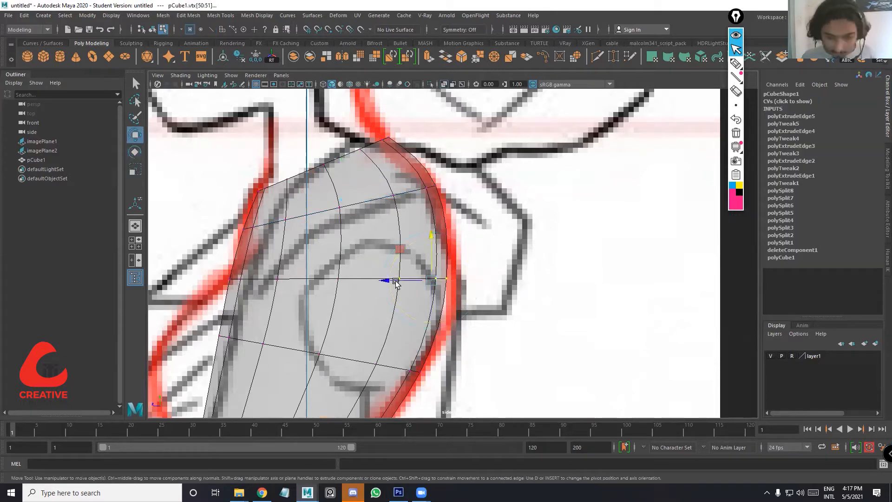
left_click_drag(435, 245, 439, 255)
left_click_drag(366, 290, 333, 262)
left_click_drag(304, 295, 273, 262)
middle_click_drag(479, 257, 535, 267, "alt")
scroll(534, 194, "up", 5)
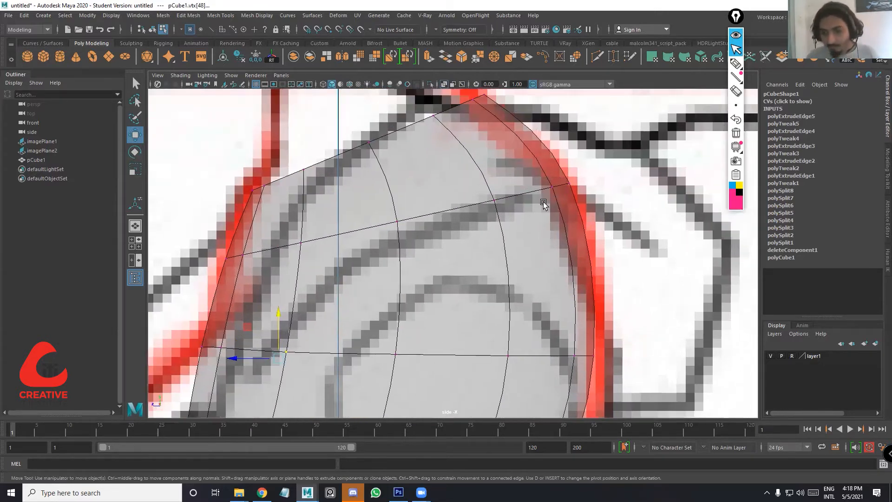
Lower the rear vertices of the shoulder-level row slightly in the side view
middle_click_drag(543, 203, 507, 242, "alt")
left_click_drag(439, 190, 539, 246)
left_click_drag(512, 184, 512, 188)
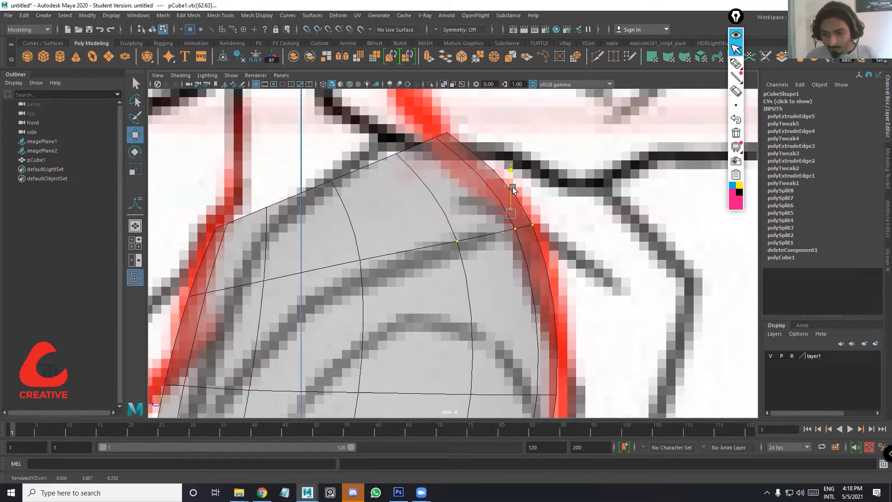
key("a")
scroll(451, 256, "up", 10)
scroll(453, 253, "up", 3)
scroll(453, 254, "down", 1)
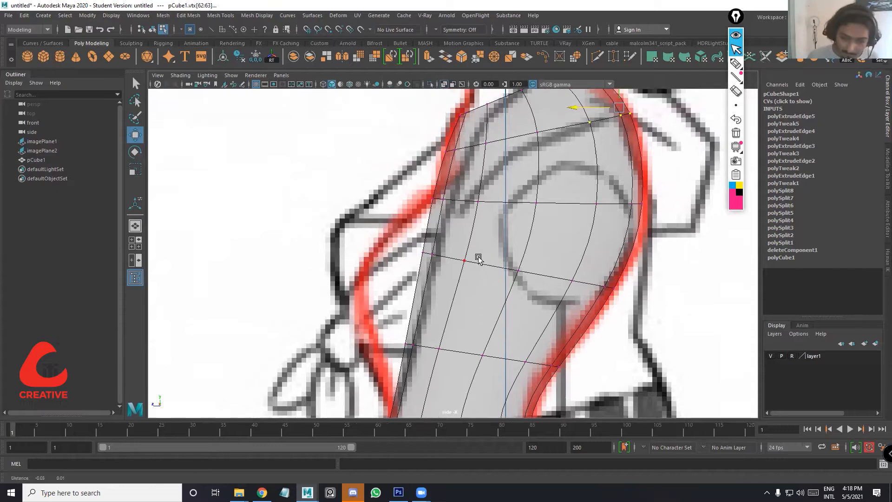
scroll(459, 205, "up", 1)
Extrude the neck-base edge loop upward in the side view and fit the new loop to the red neck curves
right_click_drag(459, 206, 476, 191)
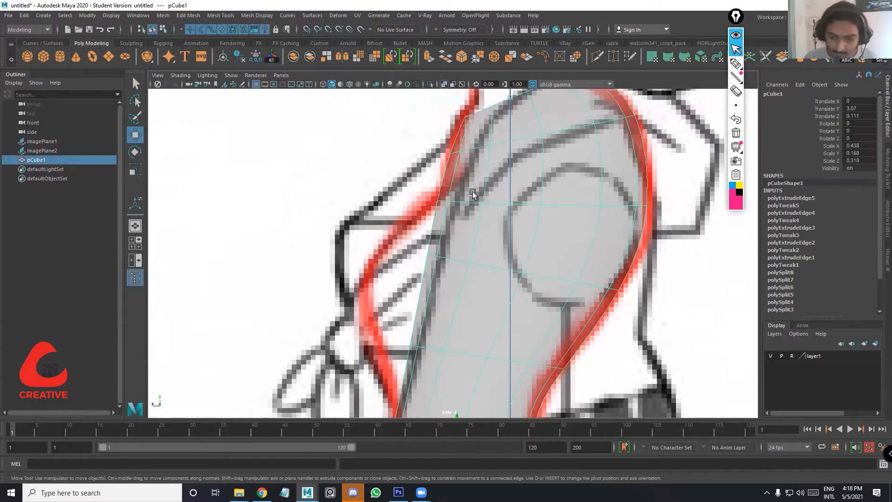
key("a")
scroll(493, 197, "up", 4)
key("F10")
scroll(493, 197, "up", 5)
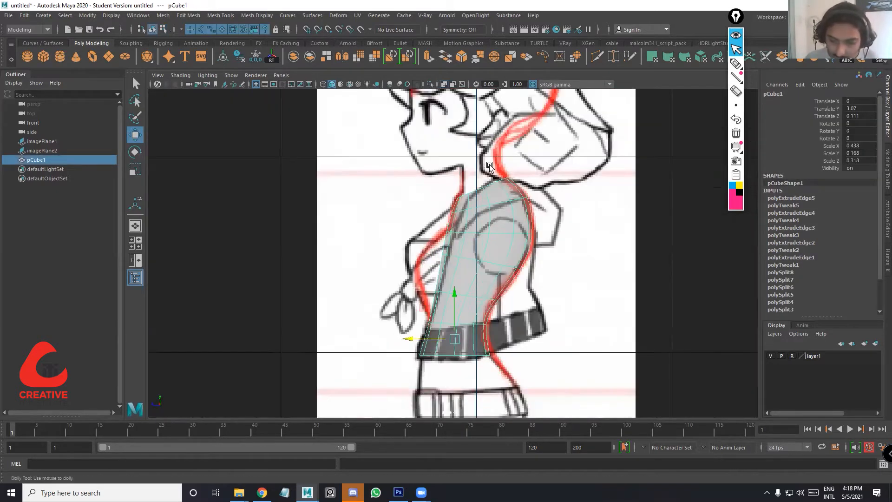
left_click(465, 216)
key("ctrl+e")
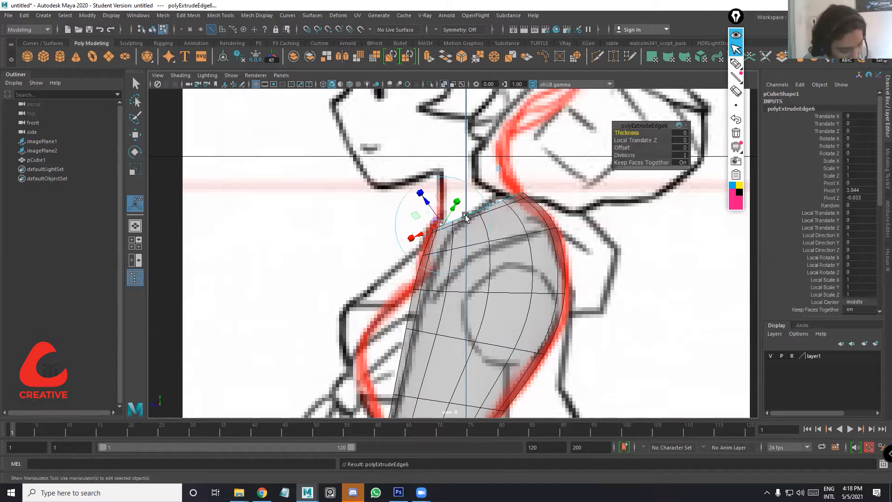
left_click_drag(479, 151, 469, 149)
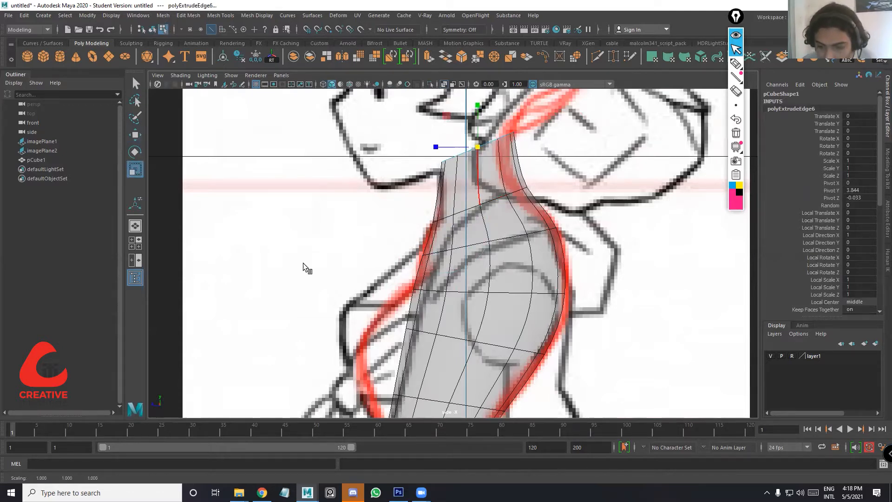
Adjust the width of the neck-base edge loop in the front view
key("space")
key("space")
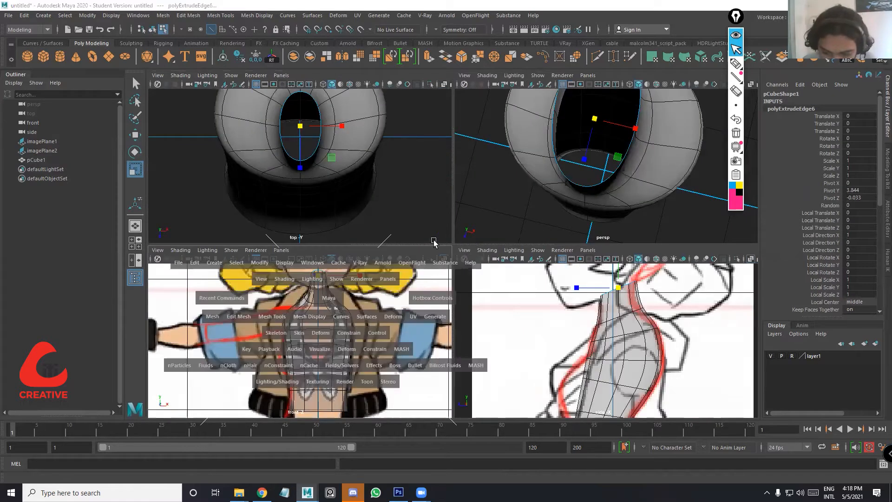
scroll(419, 261, "up", 3)
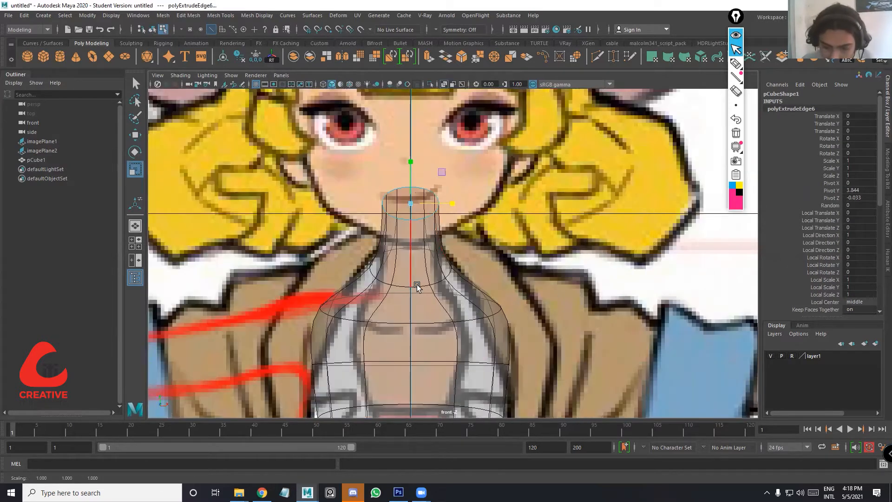
left_click(432, 282)
left_click(432, 282)
key("ctrl+z")
left_click_drag(436, 274, 433, 273)
scroll(478, 235, "down", 5)
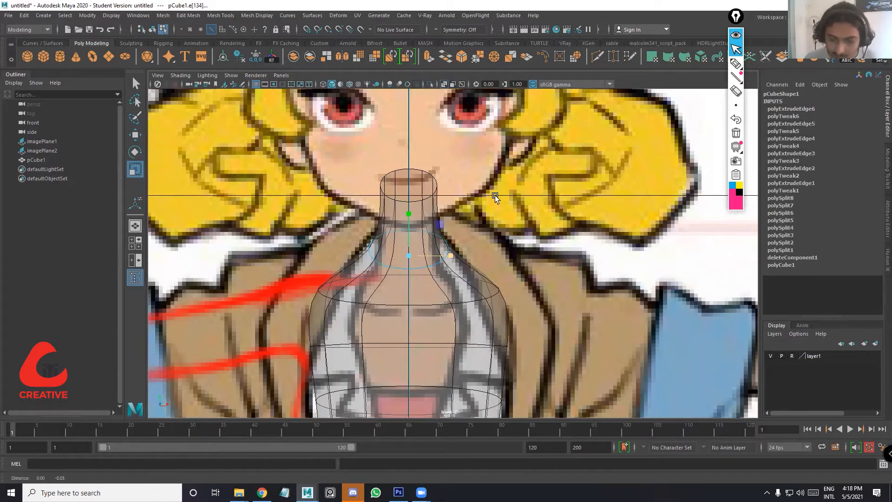
scroll(460, 295, "up", 5)
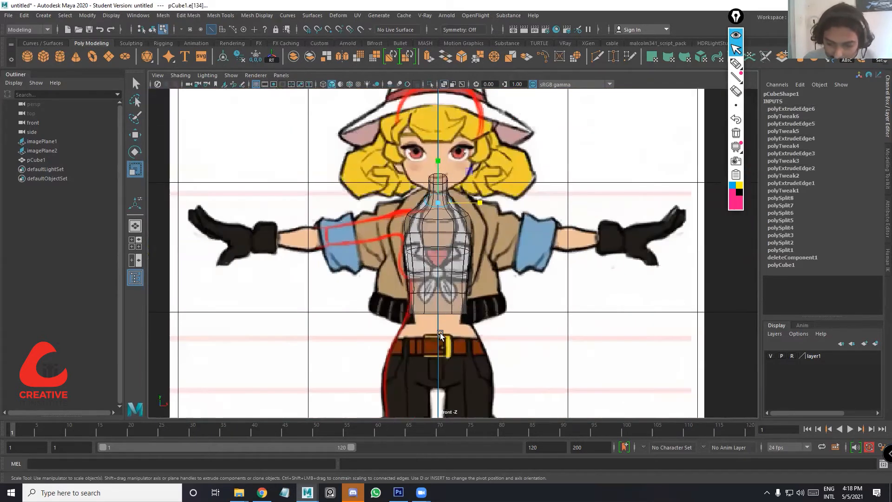
left_click(433, 285)
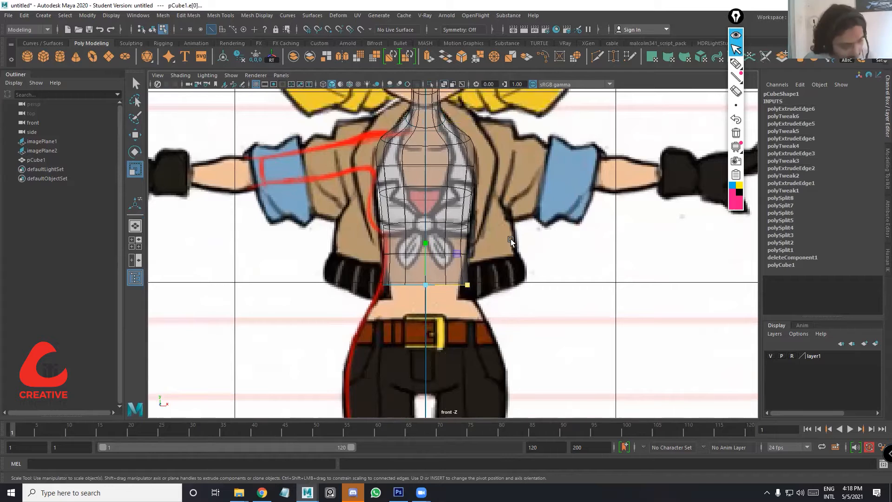
key("space")
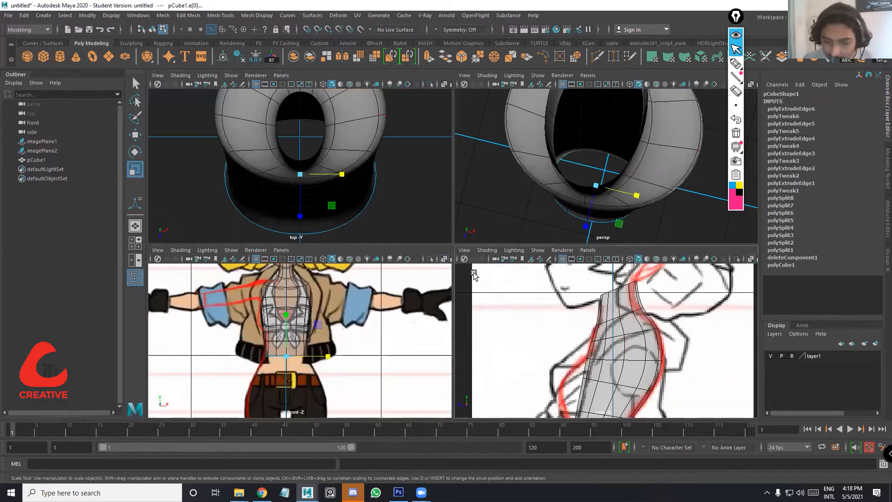
key("space")
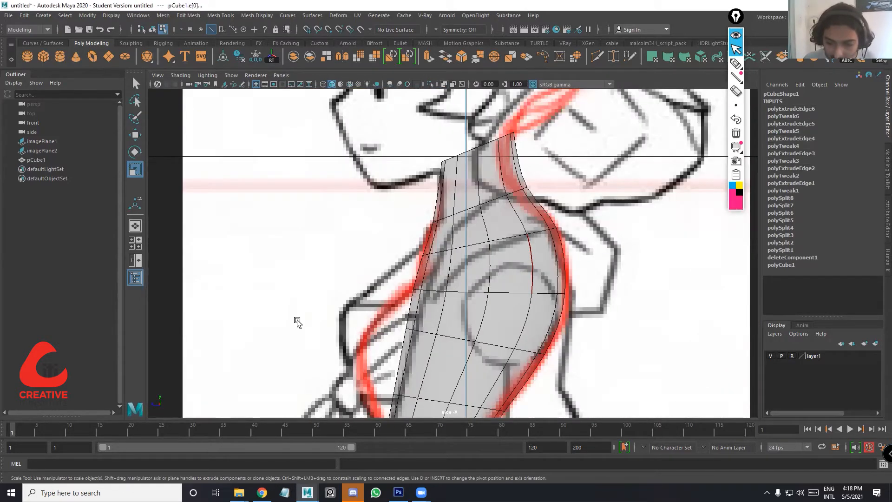
key("space")
key("space")
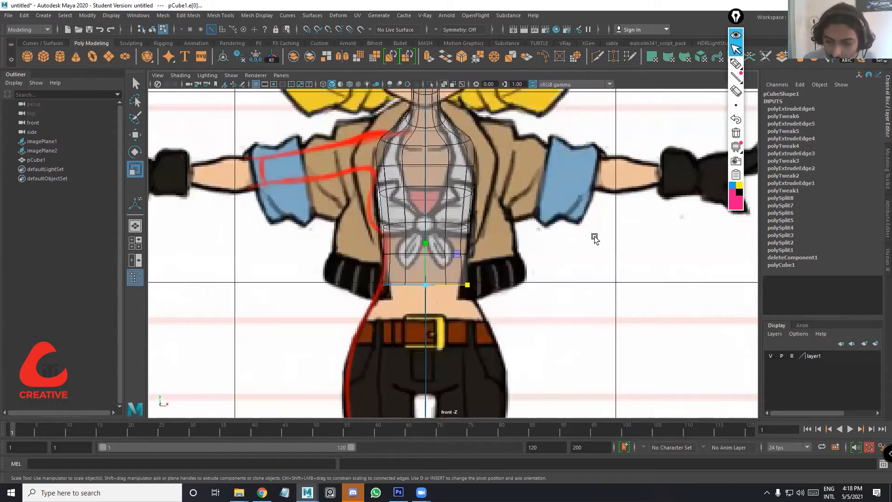
Select the side torso faces around the sleeve circle in the side view, where the arm begins
key("space")
right_click_drag(632, 345, 625, 262)
right_click_drag(636, 341, 632, 272)
right_click_drag(638, 344, 648, 358)
key("space")
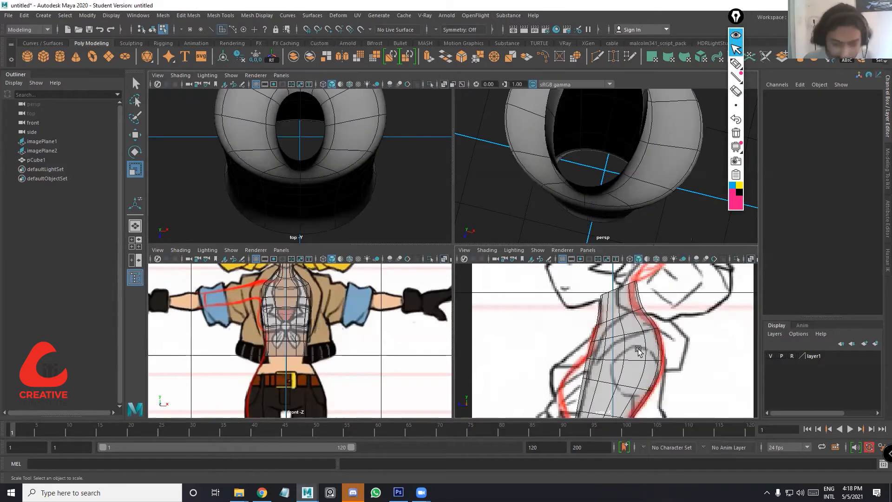
scroll(547, 272, "up", 2)
middle_click_drag(546, 272, 508, 230, "alt")
left_click_drag(528, 279, 474, 217)
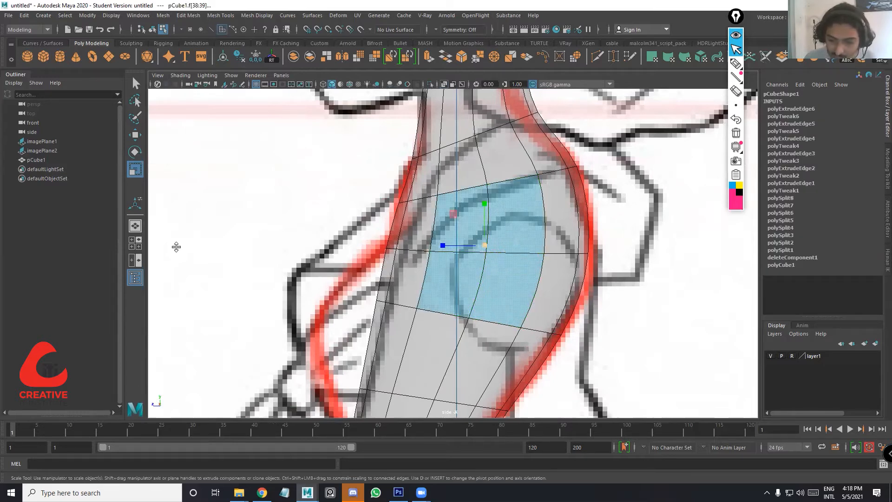
Try to extrude the selected arm-opening faces and move them outward without symmetry
key("space")
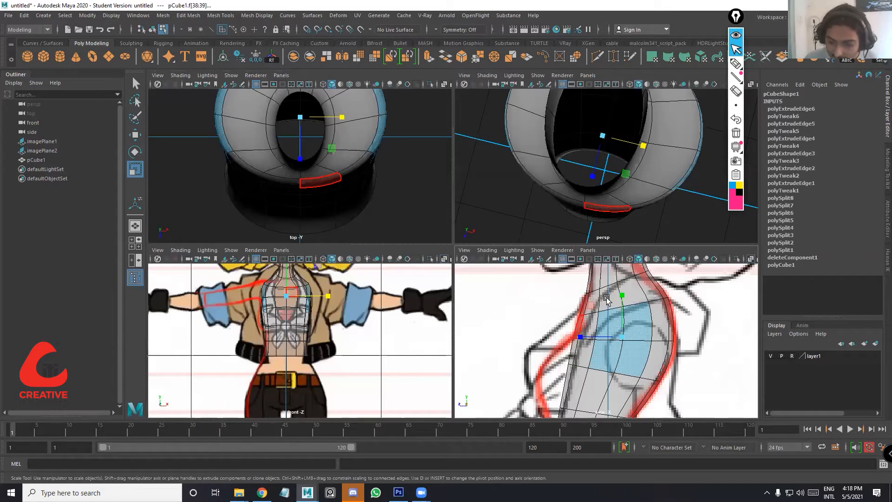
key("space")
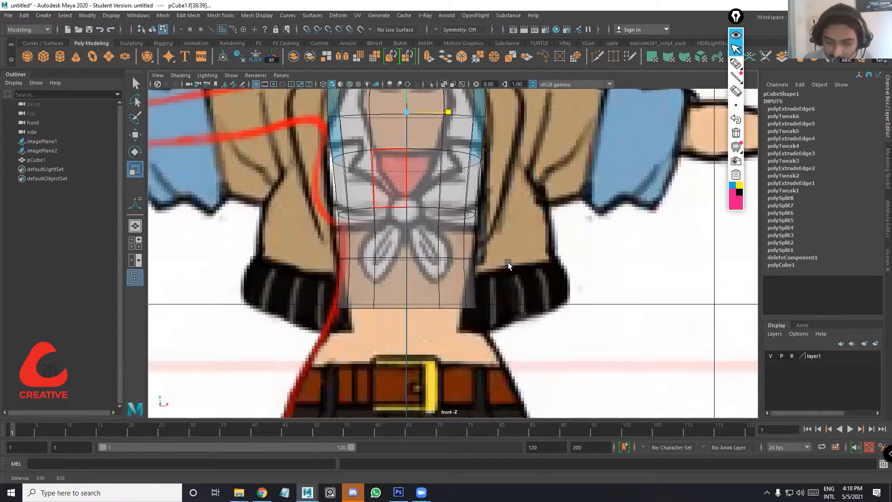
middle_click_drag(508, 263, 487, 315, "alt")
middle_click_drag(297, 285, 278, 311, "alt")
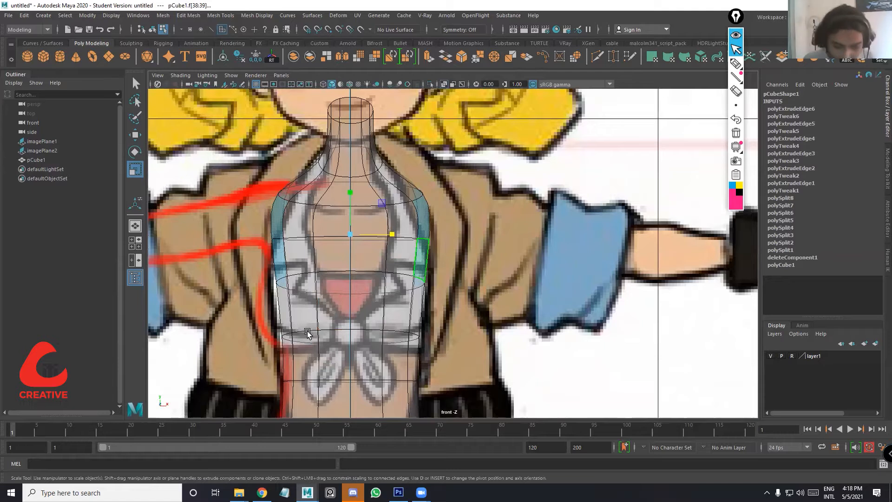
key("Up")
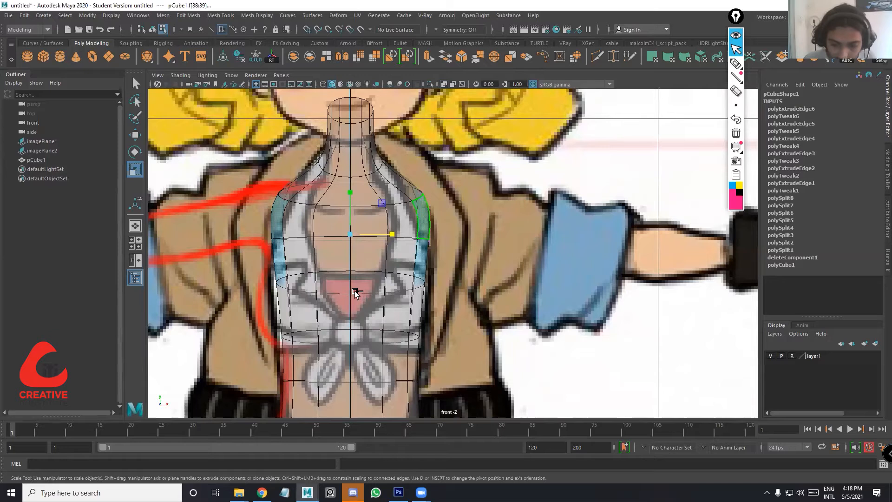
key("ctrl+e")
key("space")
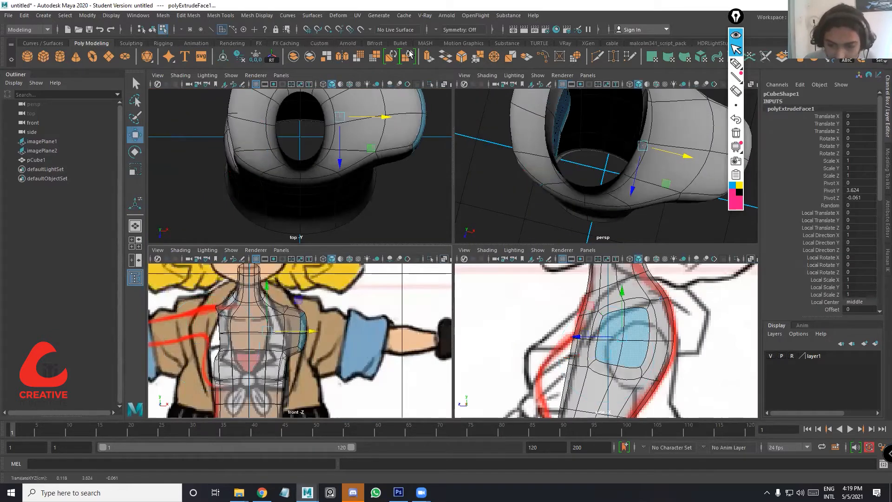
key("ctrl+z")
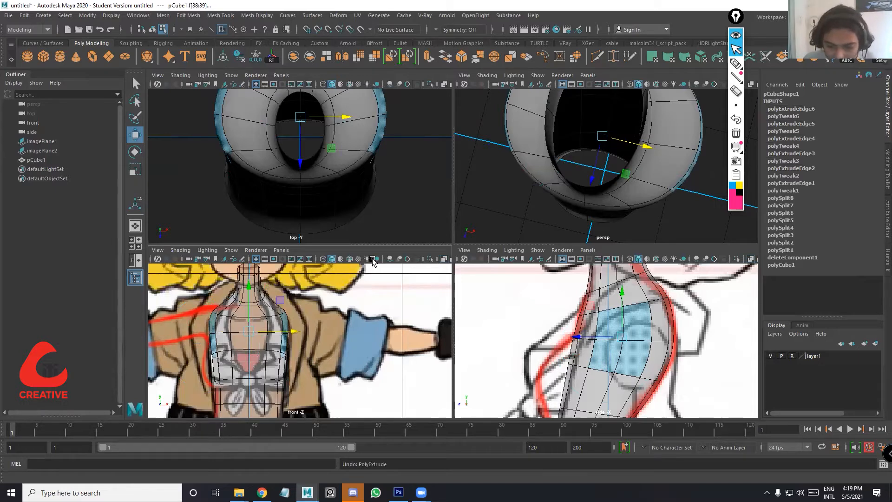
Turn on Object X symmetry for the body mesh
left_click(460, 30)
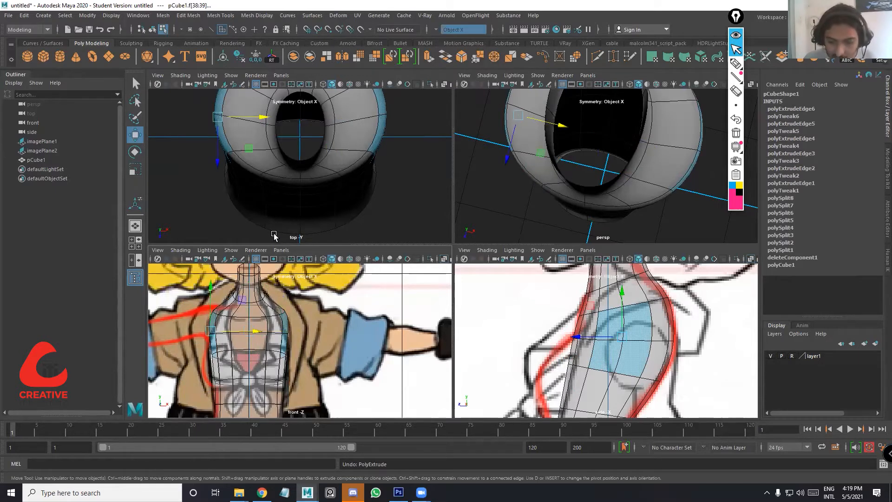
Extrude the selected arm-opening faces symmetrically on both sides of the torso in the front view
key("space")
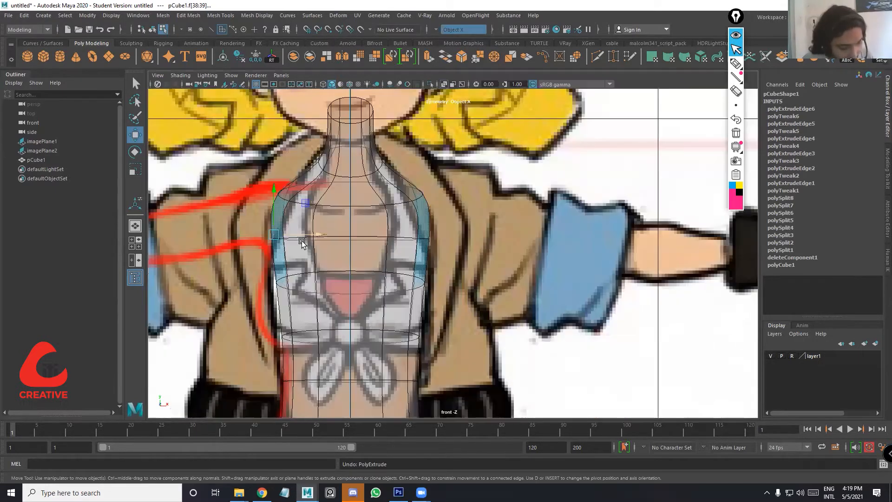
left_click_drag(299, 234, 249, 230)
key("ctrl+z")
key("ctrl+e")
key("w")
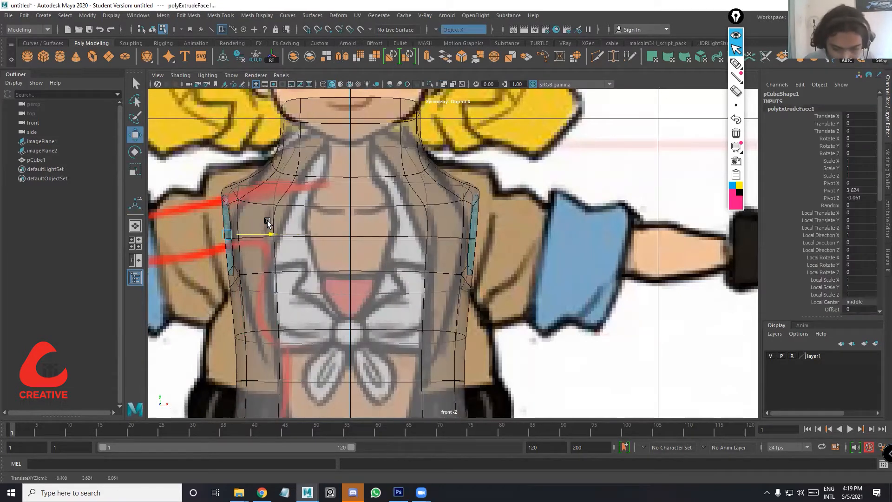
key("ctrl+z")
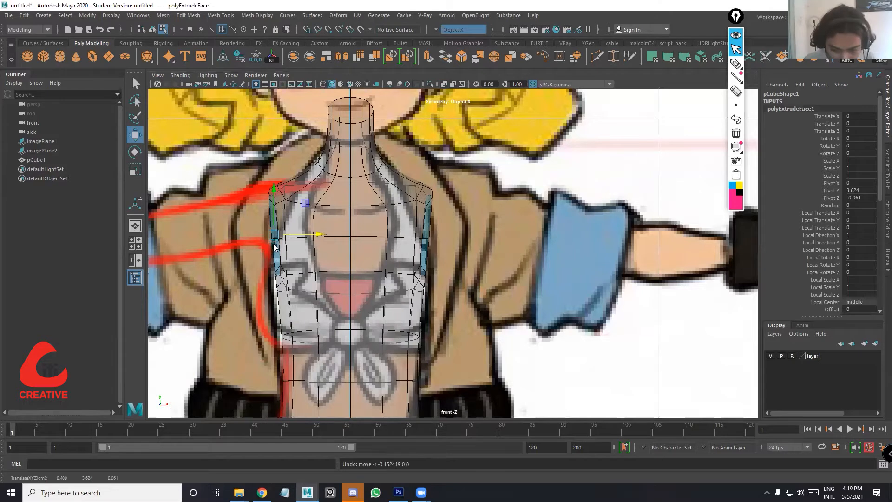
Move the extruded arm faces outward on both sides to form upper-arm stubs reaching into the jacket sleeves
left_click(475, 257)
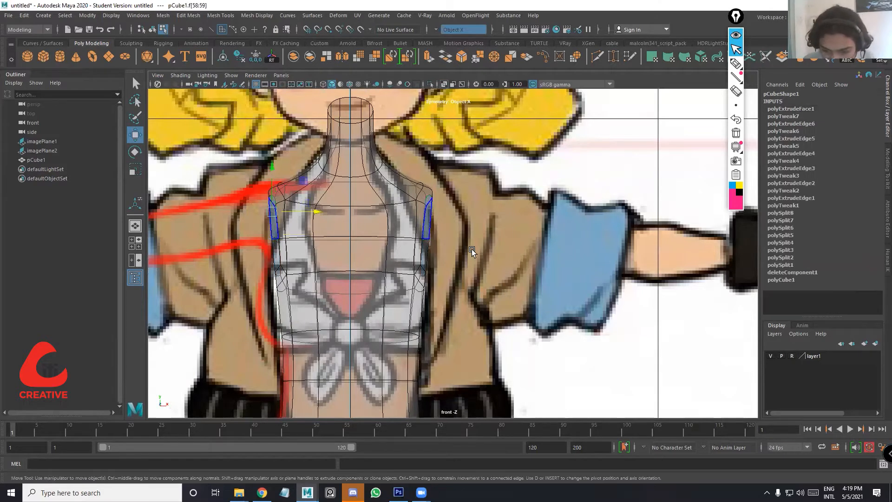
key("space")
key("space")
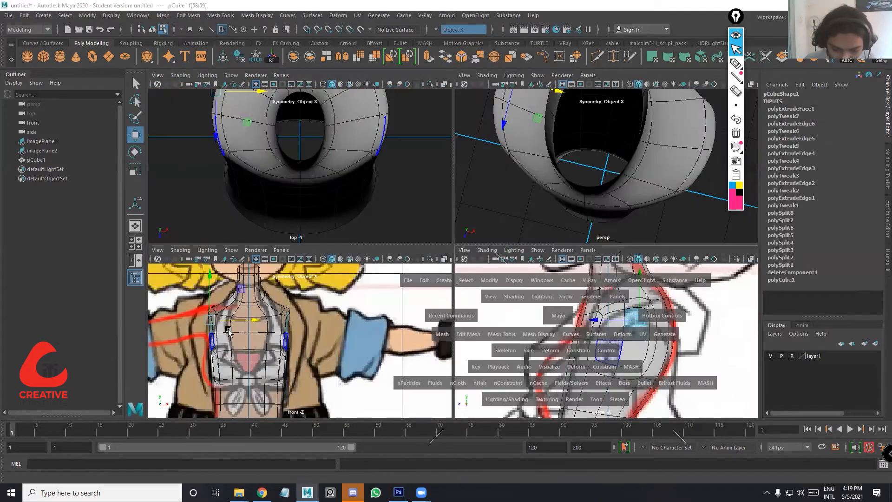
key("space")
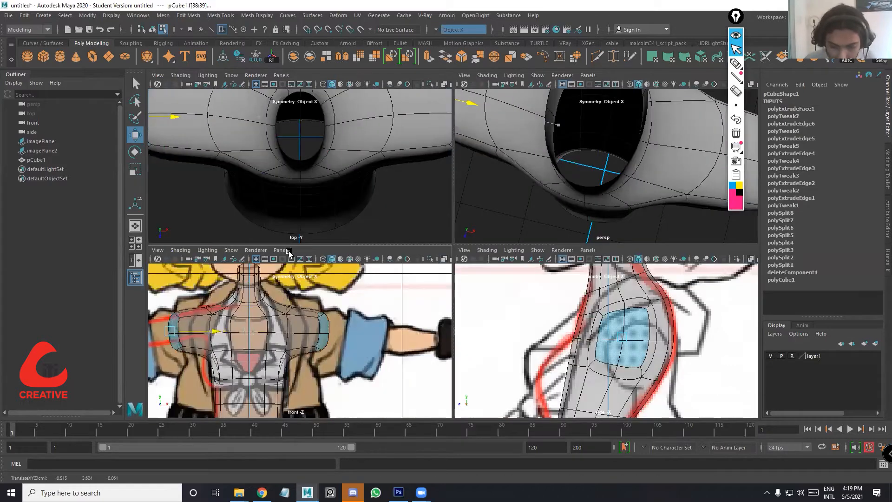
key("space")
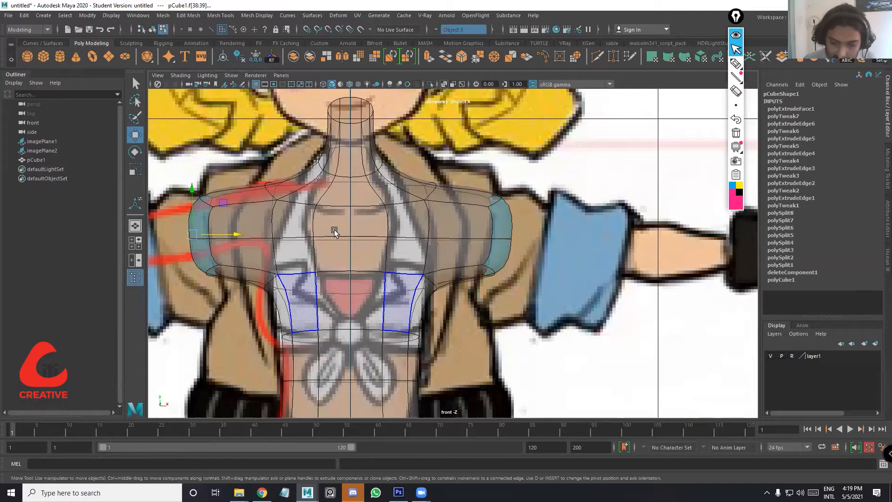
Try to rotate and reposition the arm end faces in the front view to follow the red arm guide
middle_click_drag(189, 236, 333, 230, "alt")
scroll(332, 230, "up", 1)
key("r")
left_click_drag(329, 231, 352, 235)
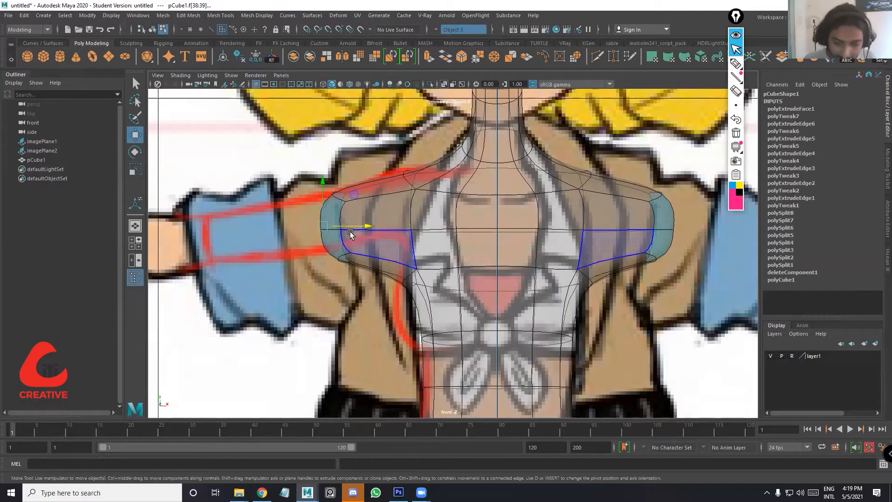
key("e")
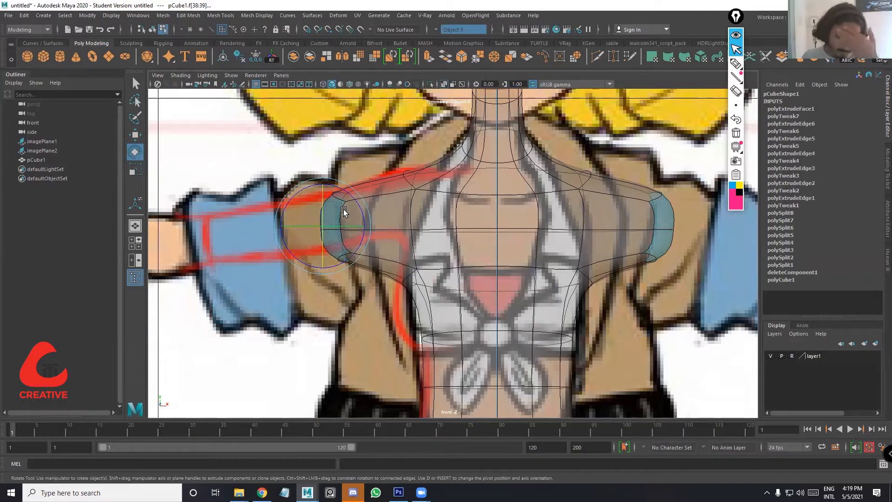
key("r")
key("e")
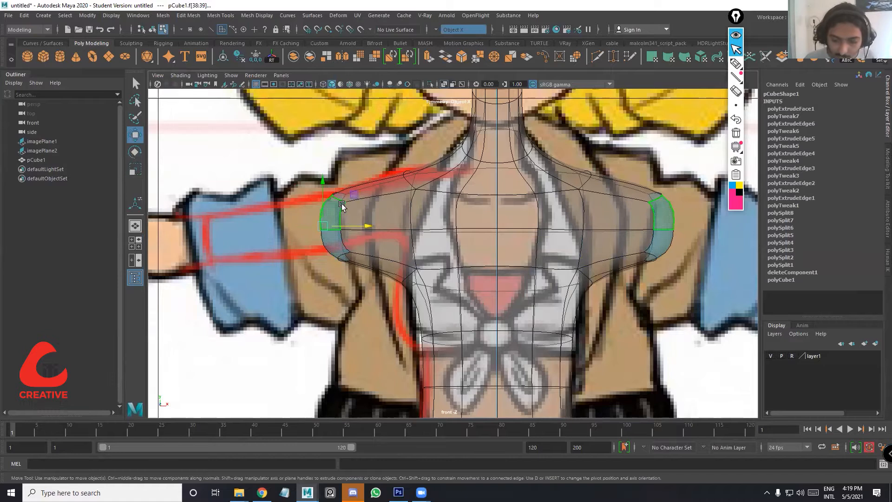
left_click_drag(367, 212, 374, 243)
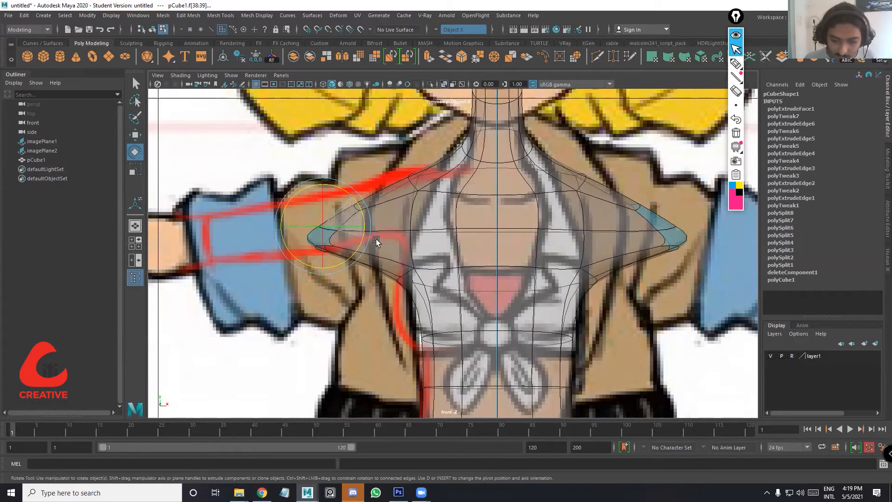
key("w")
left_click_drag(356, 196, 375, 203)
right_click_drag(355, 224, 365, 250)
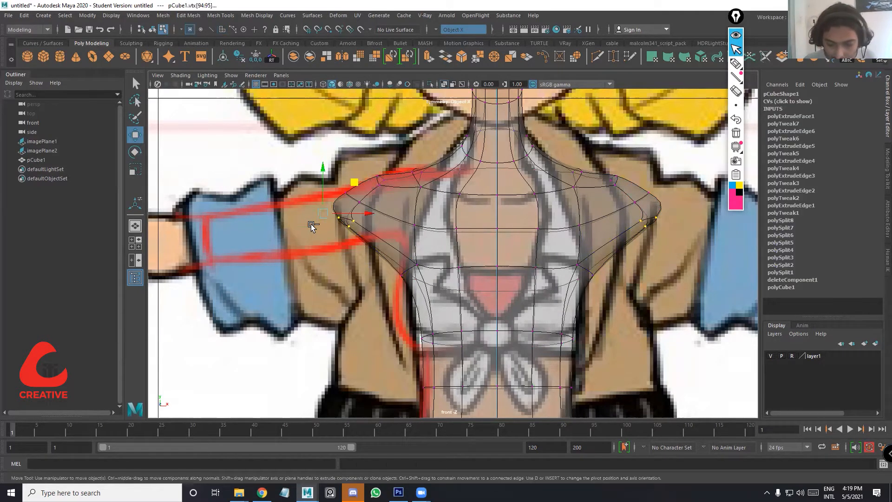
key("ctrl+z")
key("ctrl+z")
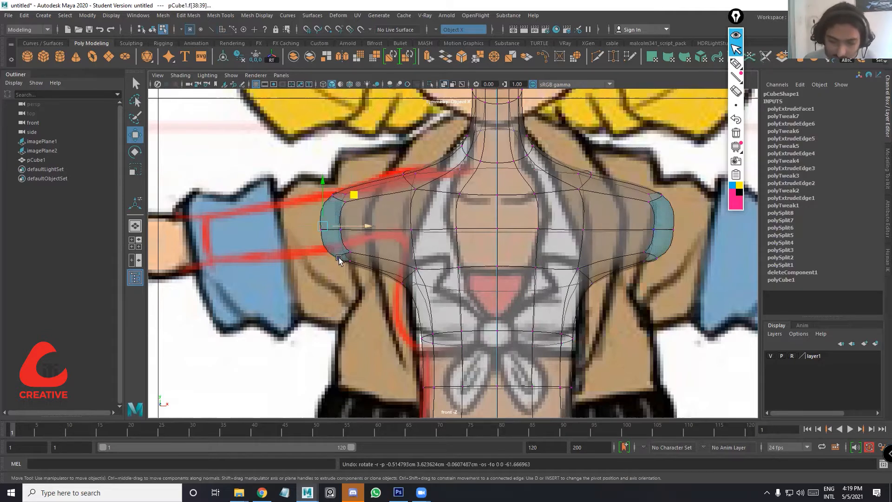
Pull the arm stubs slightly inward and raise the armpit vertices to follow the red underarm guide in the front view
left_click_drag(366, 226, 382, 200)
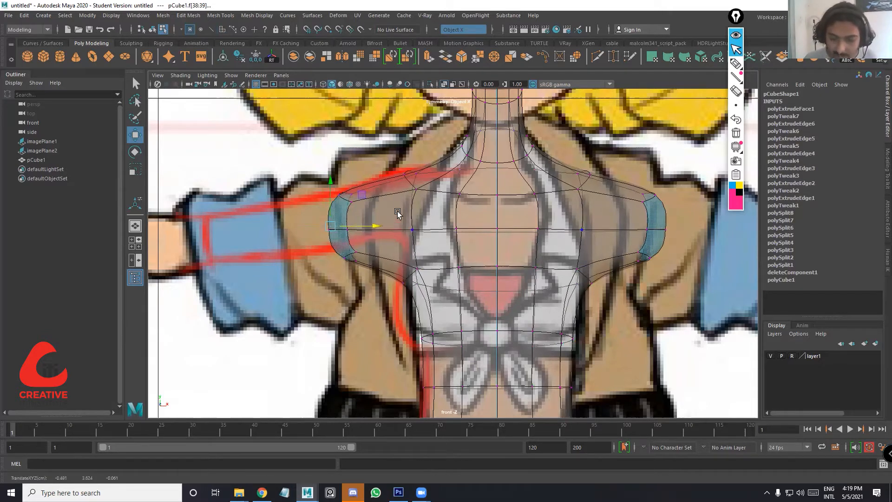
middle_click_drag(397, 213, 366, 200, "alt")
middle_click_drag(367, 282, 370, 286, "alt")
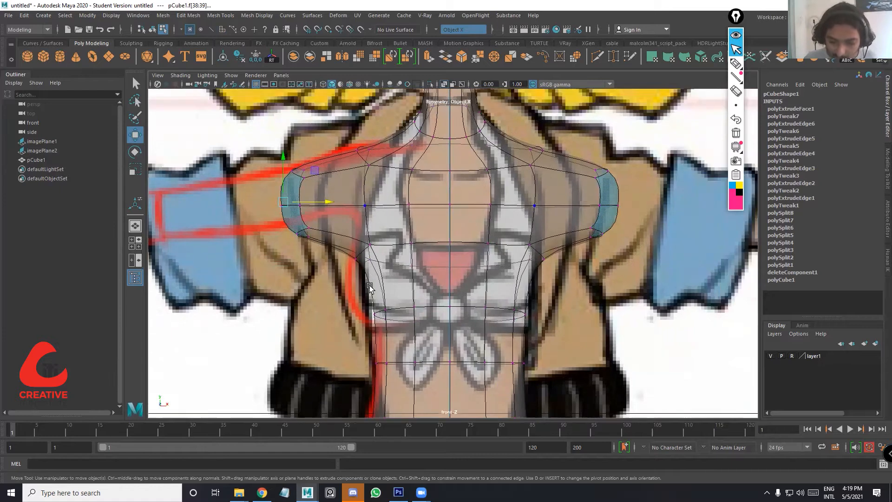
scroll(351, 262, "up", 2)
left_click_drag(371, 243, 360, 210)
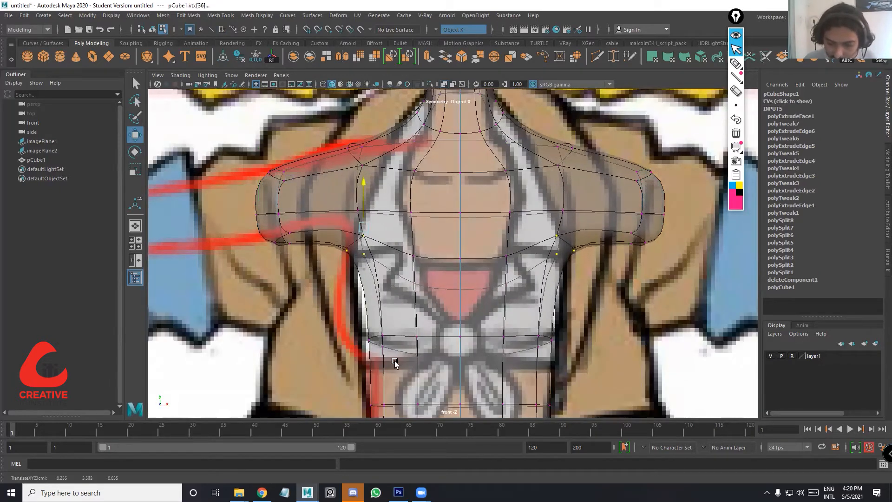
mouse_move(399, 348)
left_mouse_down()
mouse_move(357, 324)
mouse_move(394, 349)
left_mouse_up()
left_click_drag(370, 260, 332, 228)
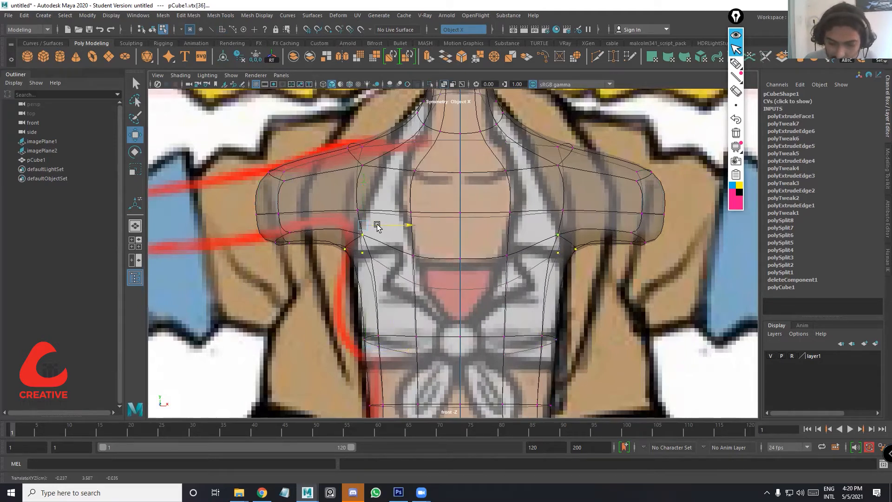
Turn off the smooth preview in the perspective view, select the four arm end faces and circularize them
key("space")
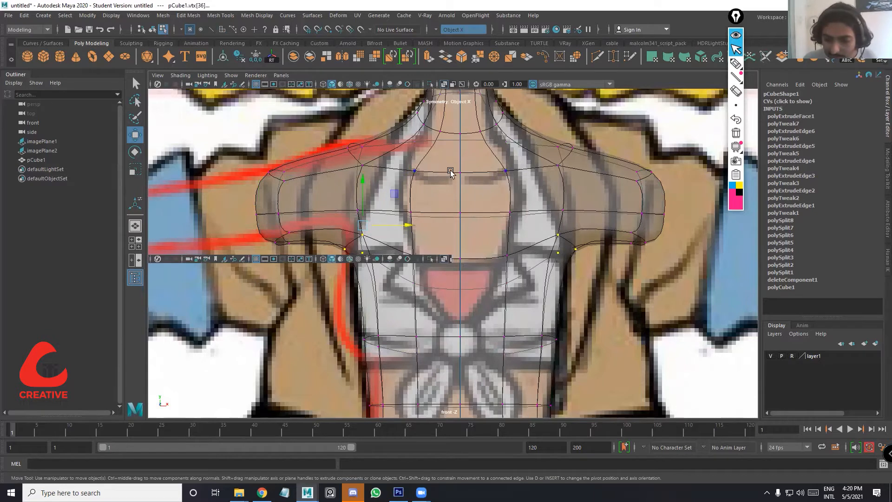
key("space")
left_click_drag(471, 159, 470, 208, "alt")
key("1")
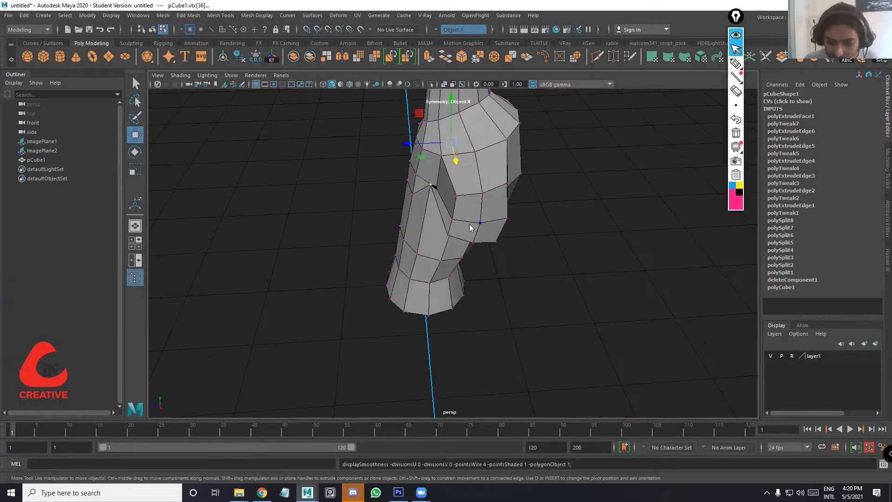
left_click(478, 211)
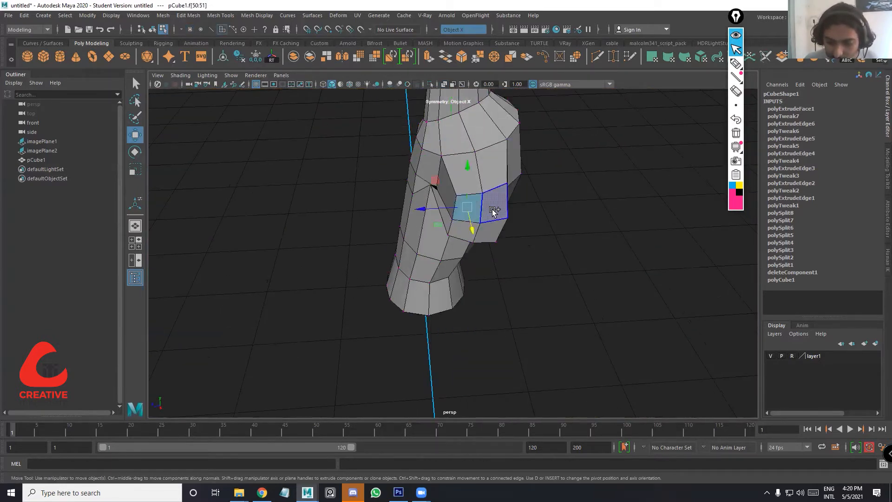
left_click(469, 232)
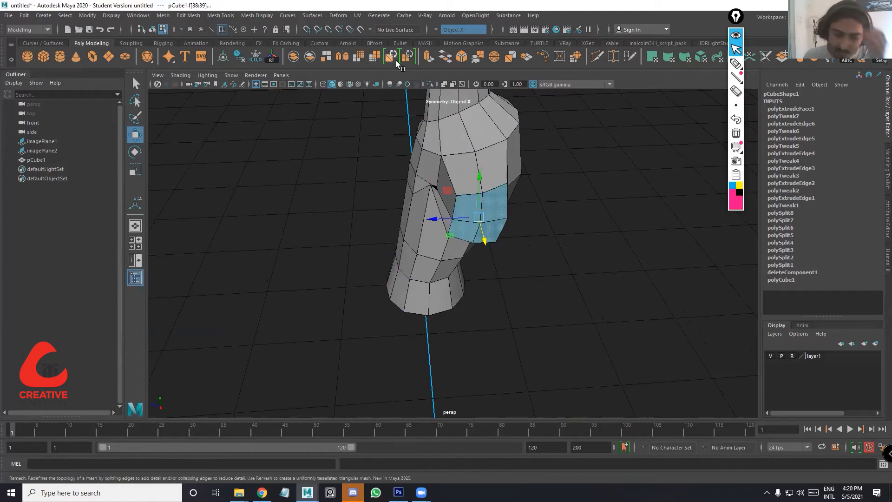
left_click(577, 60)
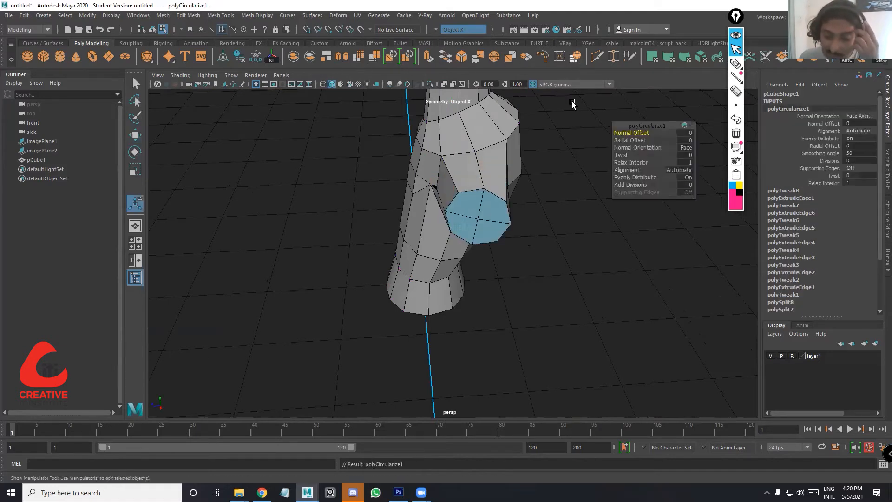
Scale down the rounded arm ends and raise them slightly in the front view to fit the arm guide
left_click_drag(545, 239, 345, 254, "alt")
key("r")
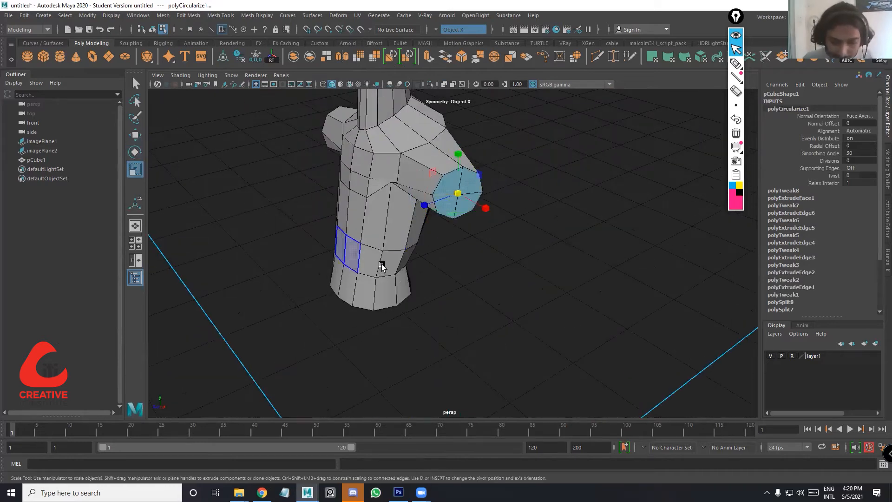
key("space")
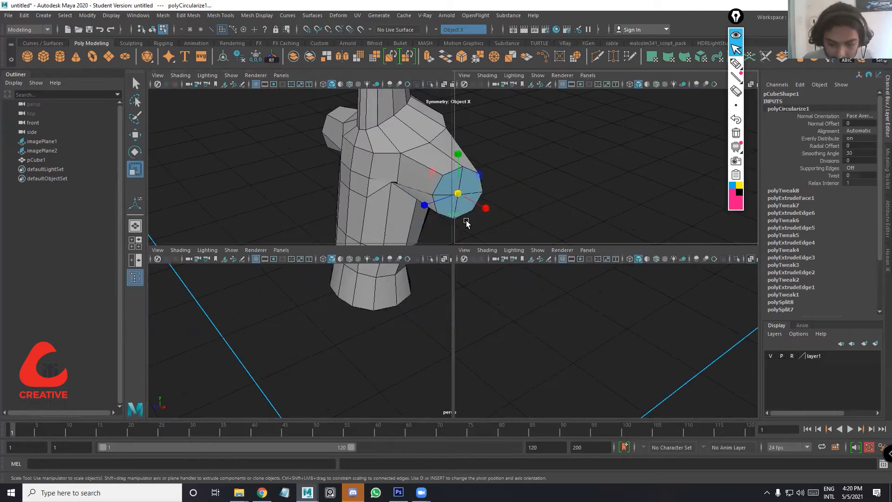
key("space")
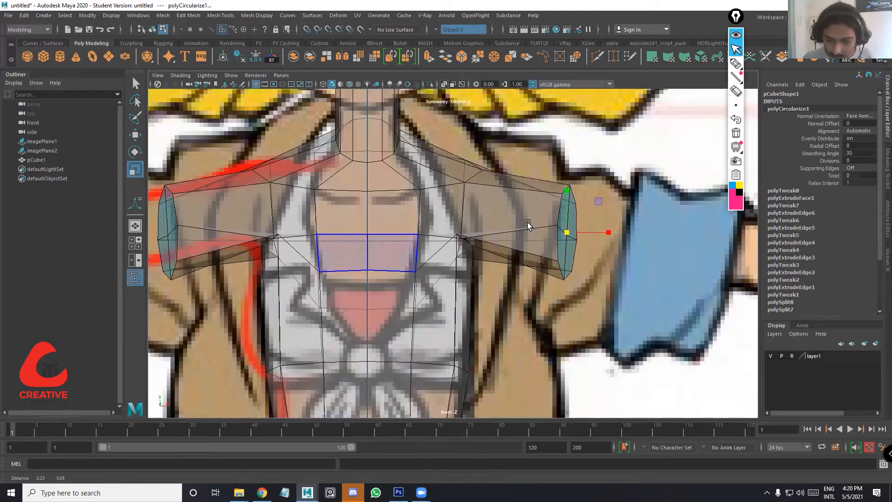
scroll(319, 273, "down", 5)
scroll(294, 250, "up", 6)
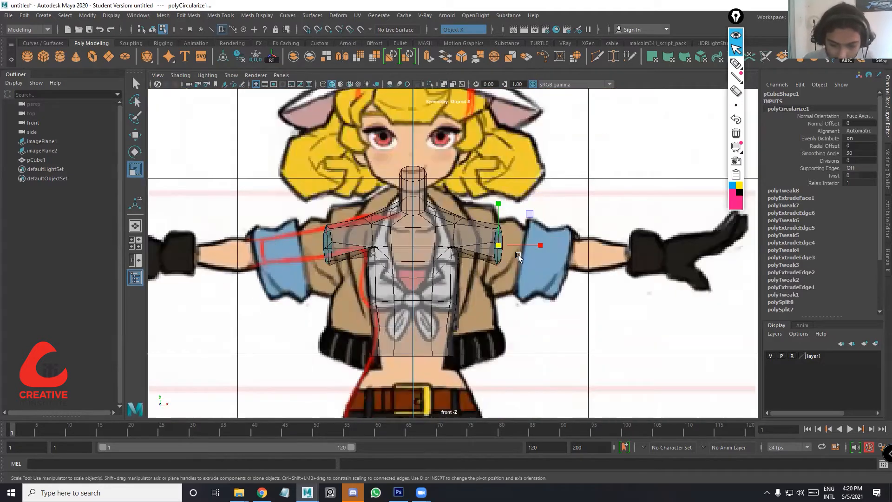
scroll(518, 257, "up", 2)
left_click_drag(515, 242, 518, 211)
key("w")
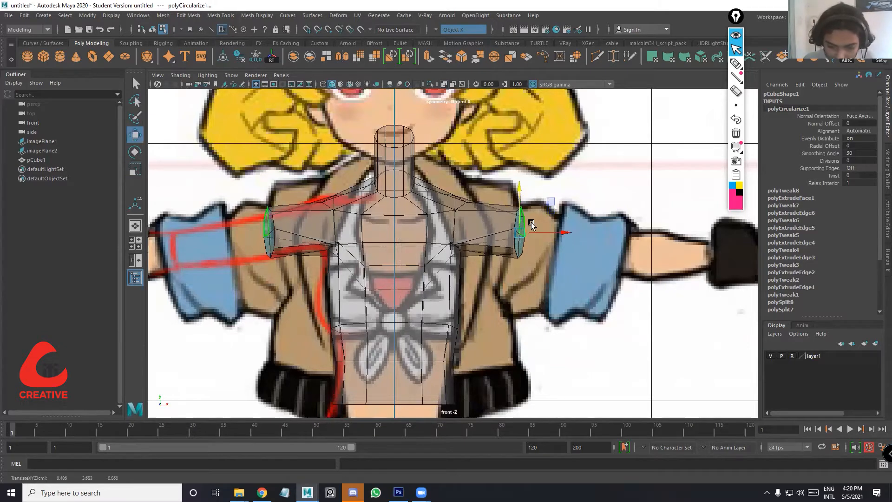
Flatten the arm ends into vertical planes and scale them to about 0.85 in Y and Z
key("r")
key("w")
key("e")
key("r")
key("e")
left_click_drag(503, 232, 520, 237)
key("r")
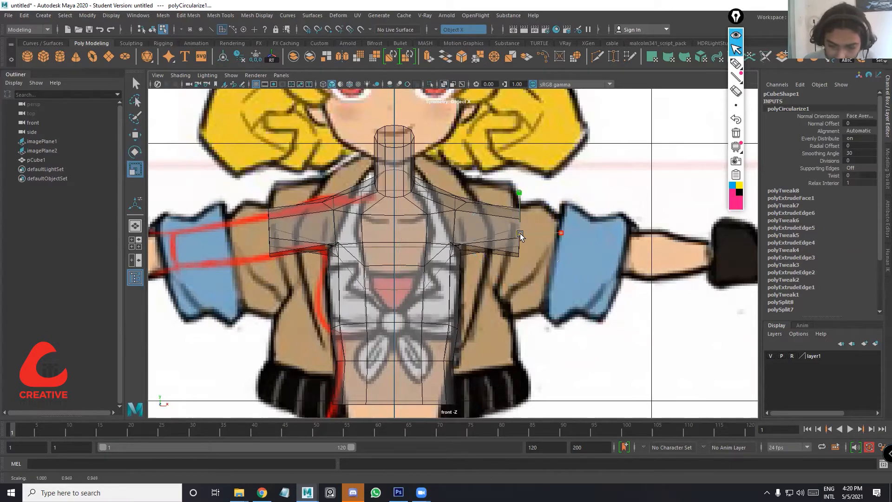
key("w")
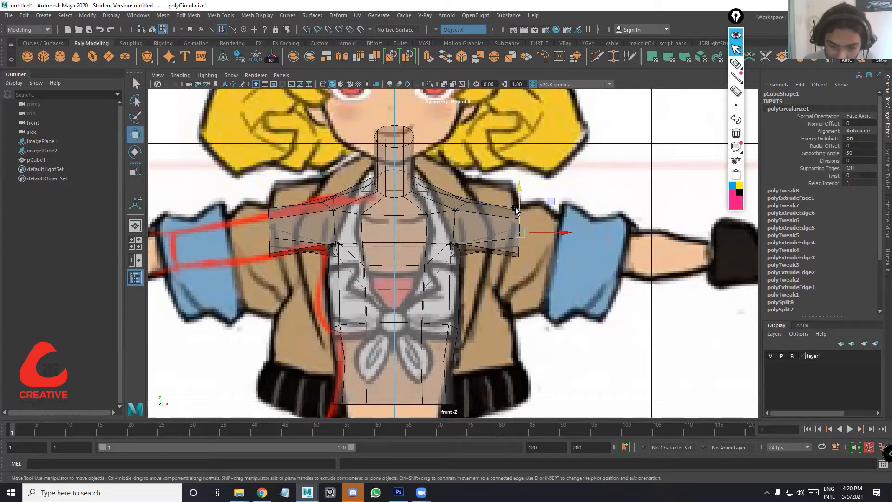
Turn on the smooth preview and move the shoulder vertices up and slightly outward to the red shoulder line
key("3")
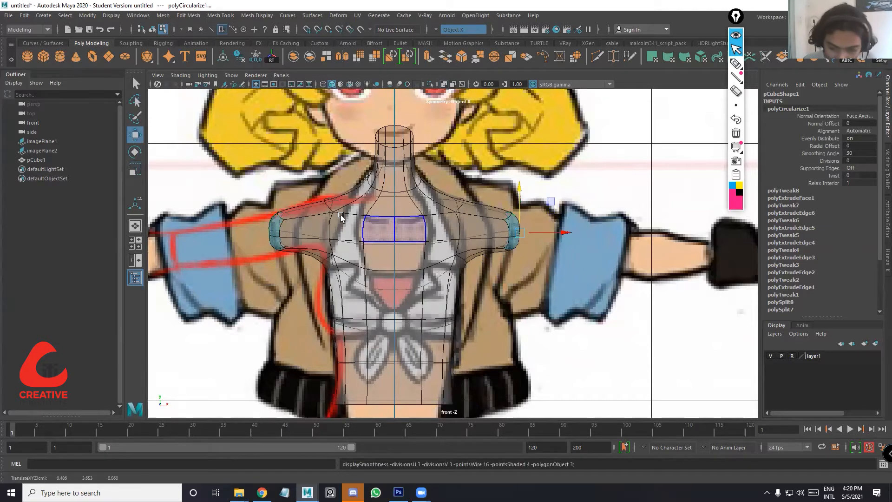
scroll(340, 203, "up", 2)
scroll(298, 191, "up", 1)
middle_click_drag(298, 191, 388, 205, "alt")
right_click_drag(341, 200, 320, 198)
left_click_drag(321, 166, 363, 206)
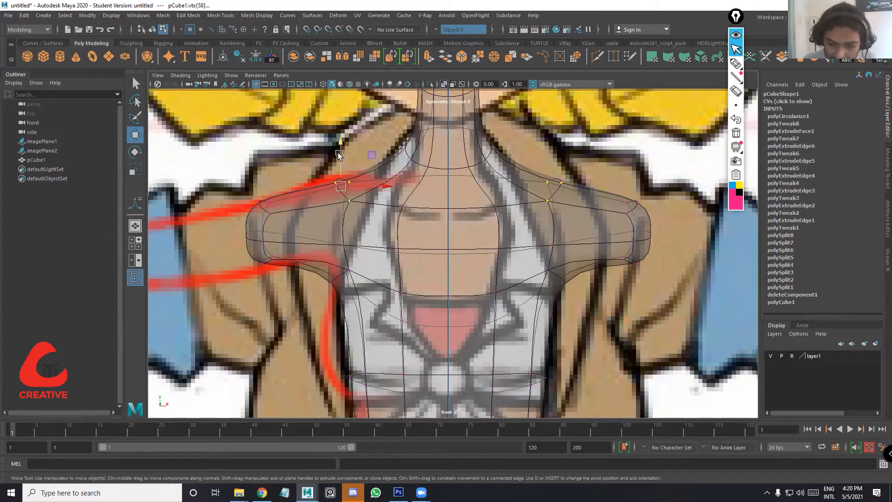
left_click_drag(339, 155, 337, 150)
left_click_drag(373, 176, 369, 177)
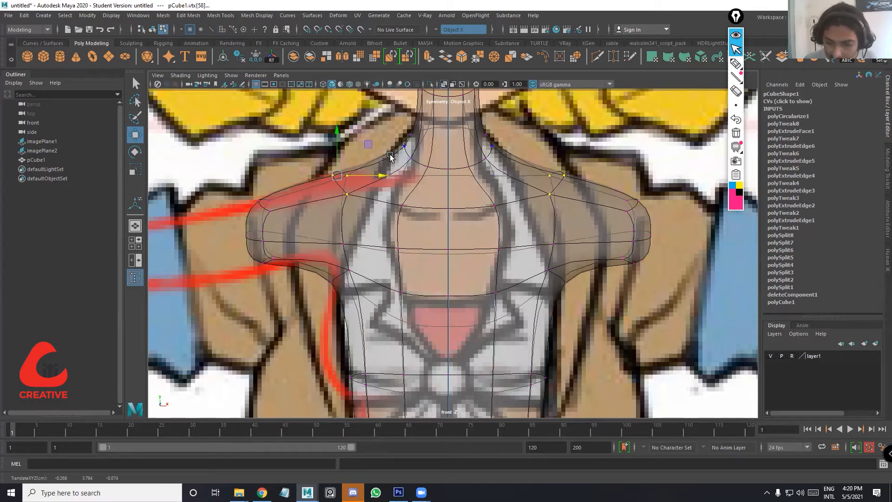
Insert an edge loop between the neck base and the shoulders, then adjust its height in the front view
left_click(598, 56)
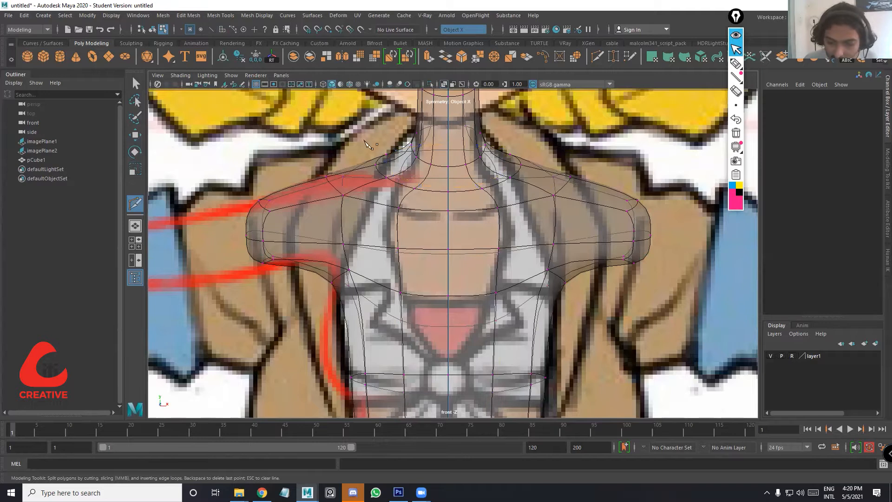
key("q")
right_click_drag(367, 175, 374, 149)
double_click(422, 177)
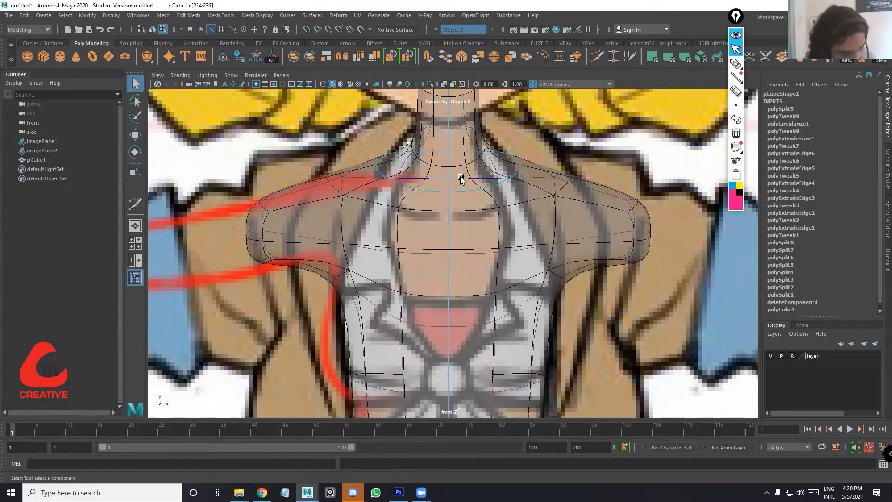
key("w")
left_click_drag(413, 133, 413, 139)
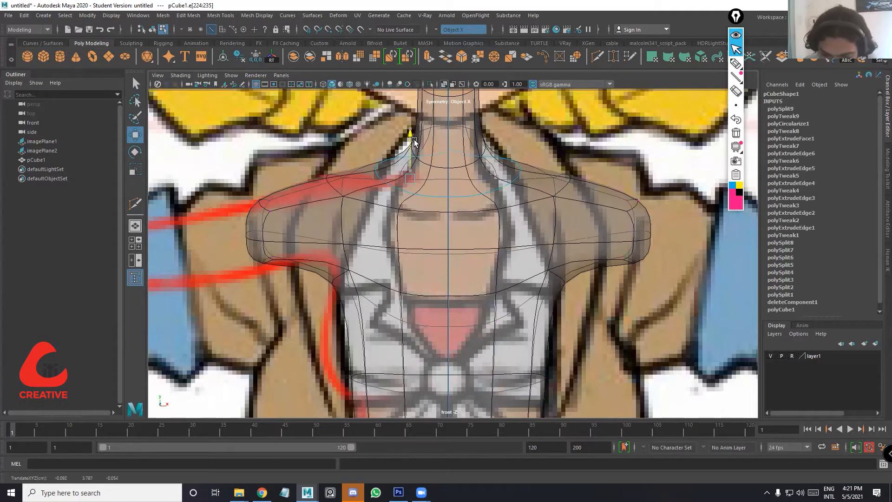
Scale the new neck-base edge loop to about 0.54 in X, and turn off the smooth preview
key("r")
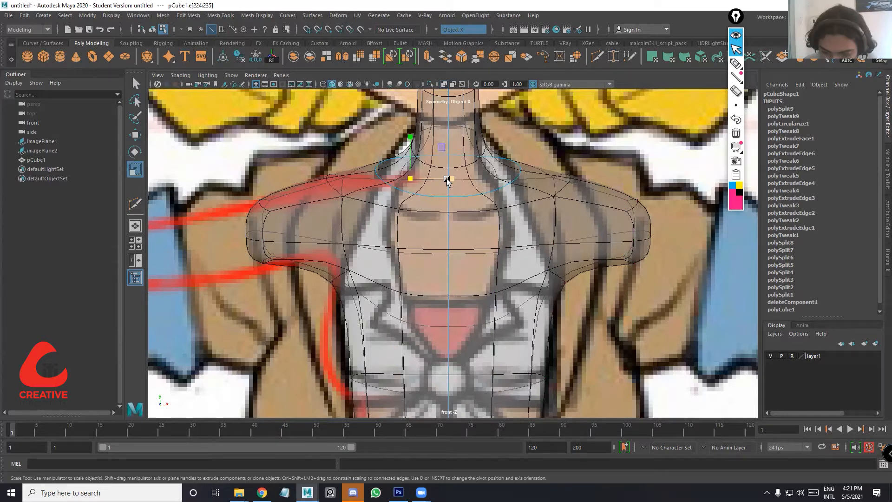
left_click_drag(448, 181, 483, 236)
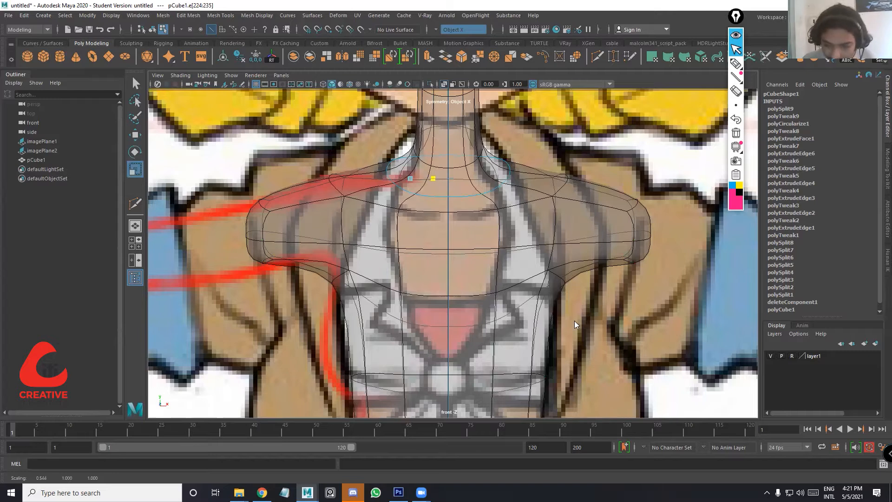
key("1")
In the side view, move the edge loop's vertices at the back of the neck base onto the red back outline
key("space")
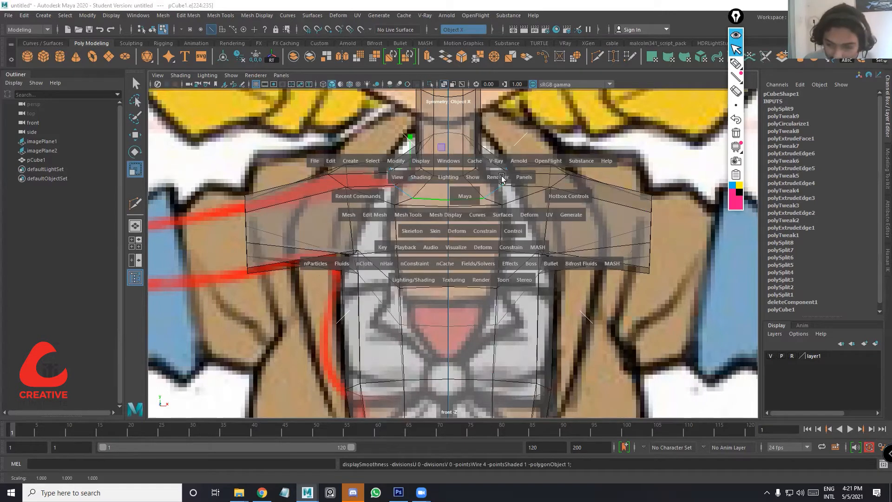
key("space")
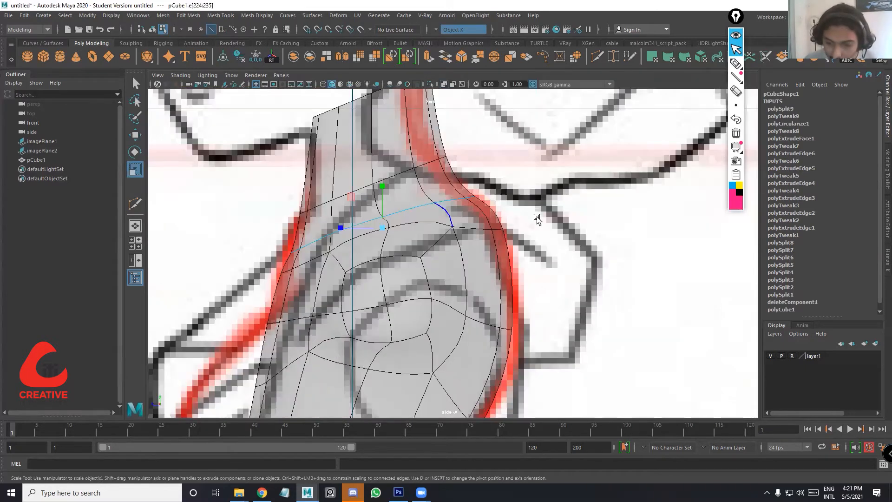
key("F9")
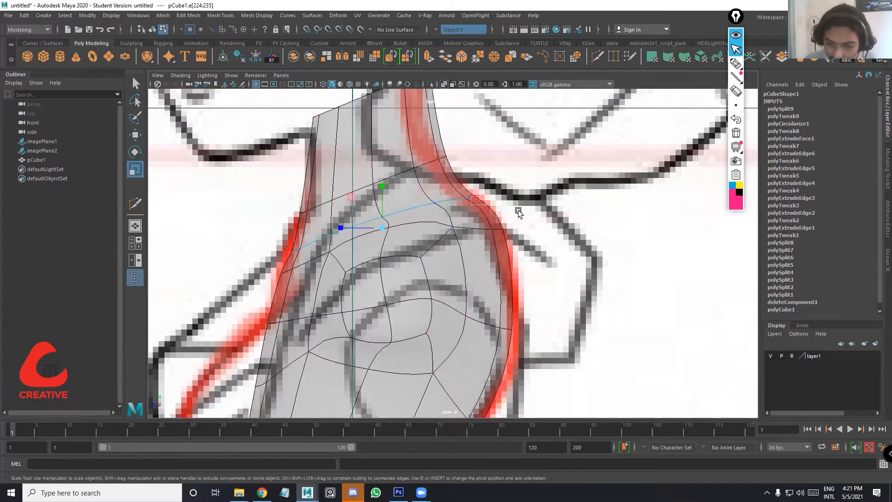
left_click_drag(518, 211, 457, 187)
scroll(544, 221, "up", 2)
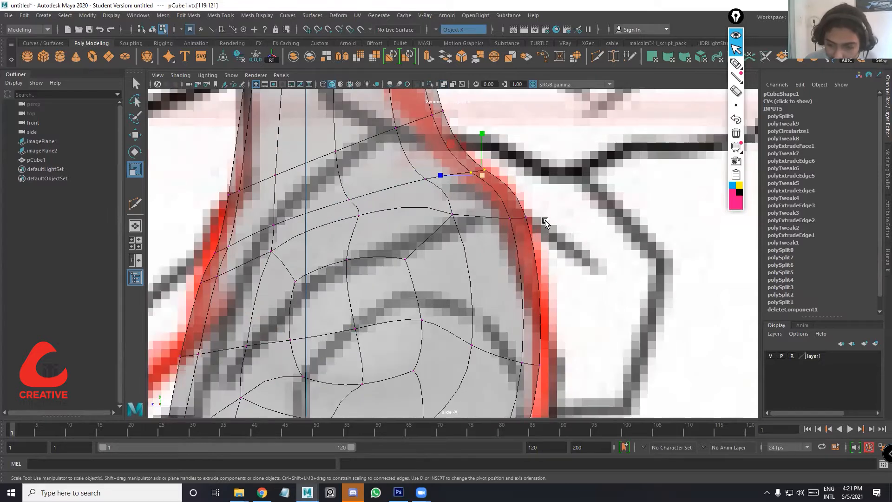
scroll(545, 223, "up", 1)
key("w")
left_click_drag(483, 148, 461, 131)
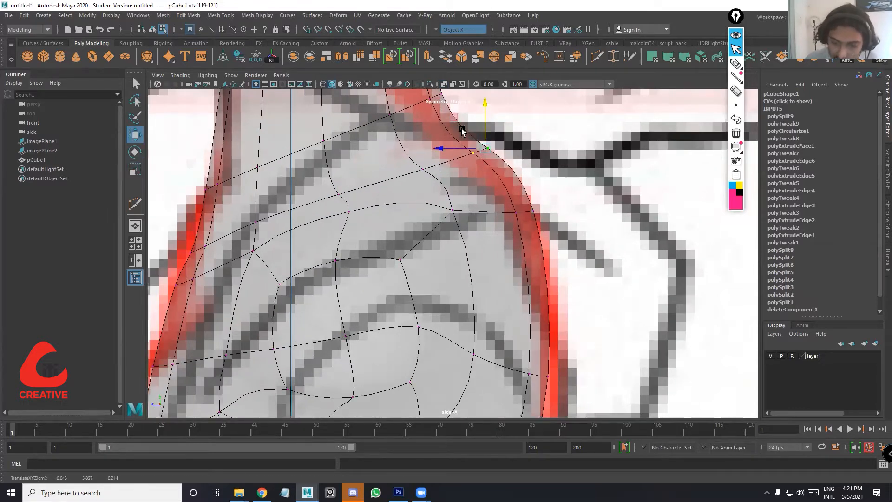
Move the upper-back vertices just below the neck-base loop outward and up to follow the red back line
middle_click_drag(526, 231, 531, 223, "alt")
left_click_drag(510, 192, 550, 219)
left_click_drag(540, 178, 553, 205)
middle_click_drag(467, 155, 493, 143, "alt")
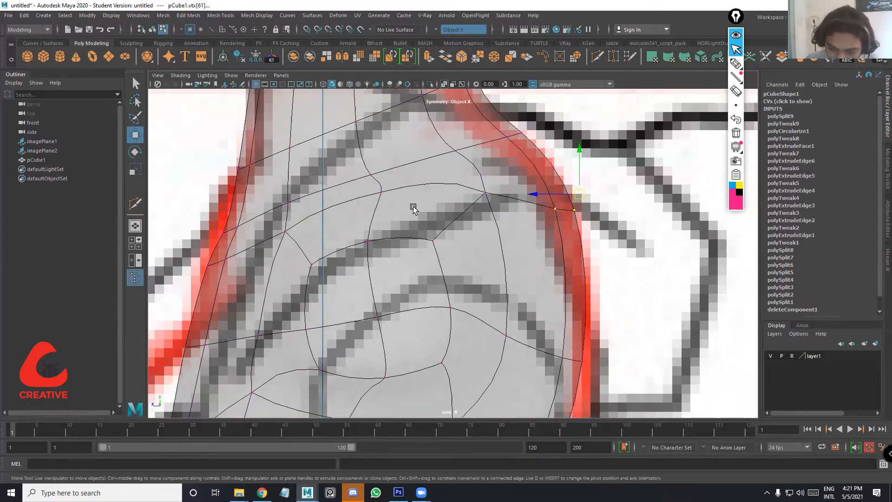
In the side view, fit the vertices at the front of the neck base and upper chest to the red chest outline
middle_click_drag(363, 281, 342, 226, "alt")
middle_click_drag(422, 280, 403, 237, "alt")
scroll(341, 210, "down", 5)
scroll(358, 202, "up", 2)
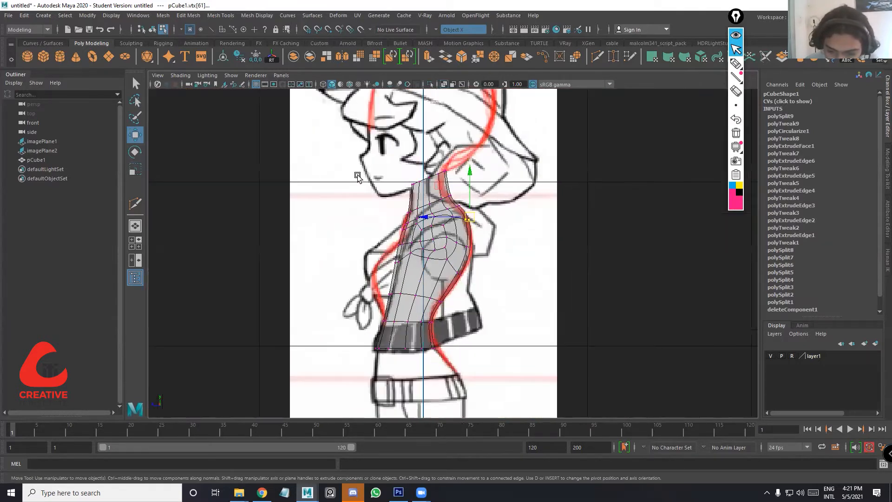
scroll(371, 190, "up", 1)
scroll(379, 179, "up", 4)
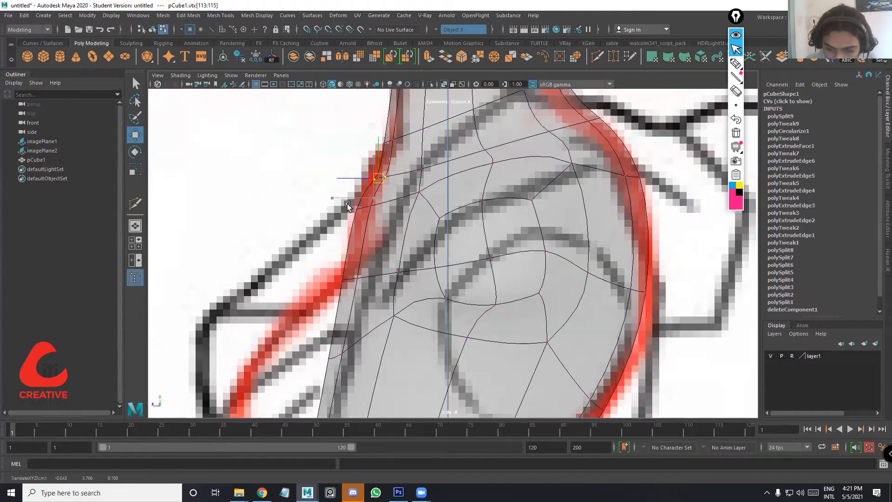
left_click_drag(348, 206, 384, 194)
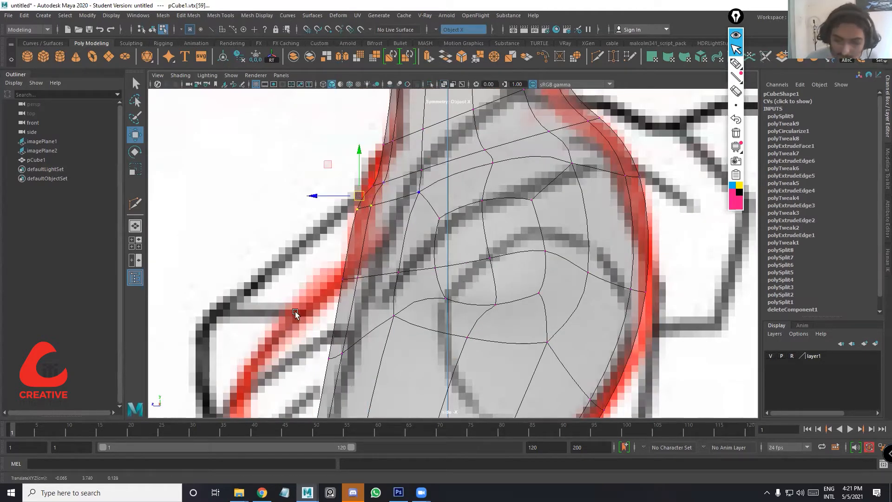
In the front view, adjust the height of the center-line vertices at the neck base and upper chest
key("space")
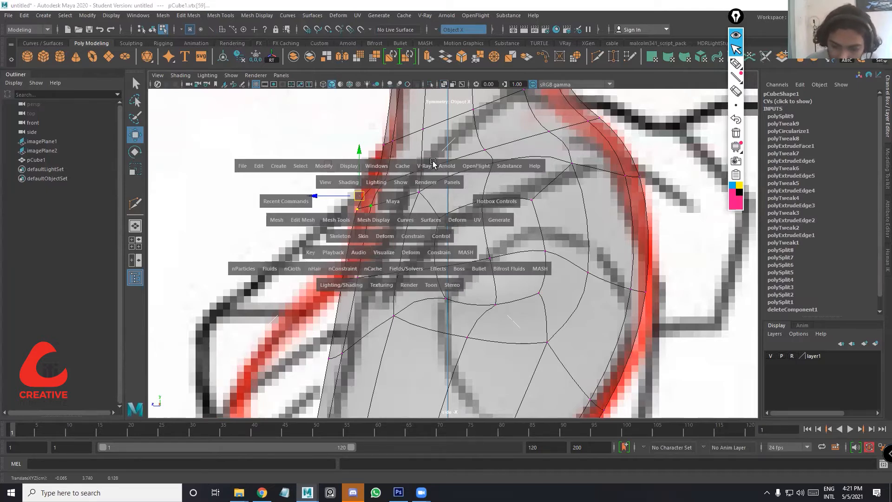
key("space")
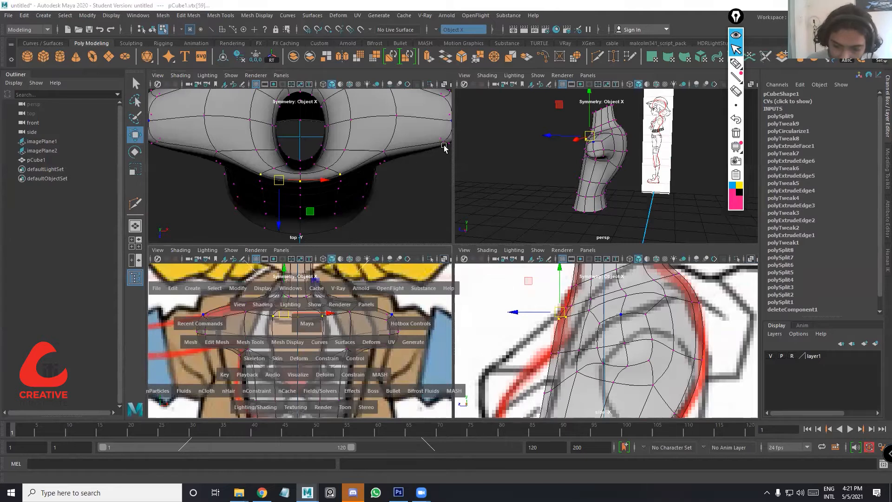
key("space")
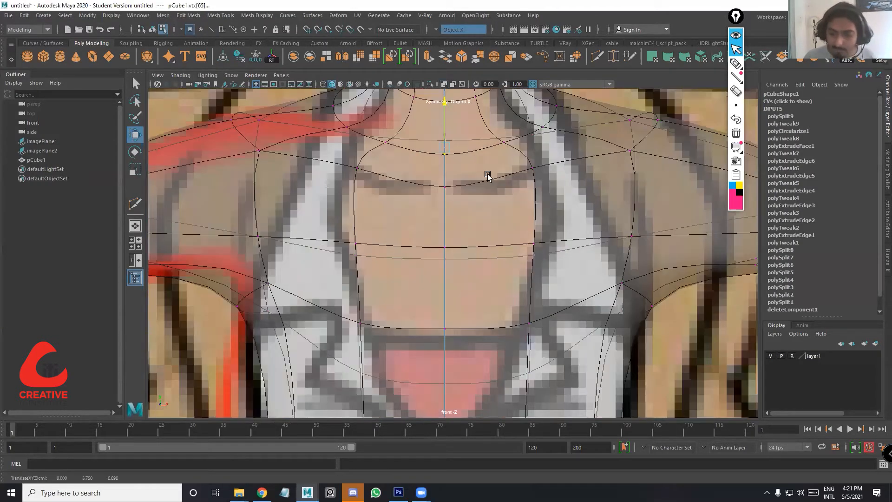
key("Down")
middle_click_drag(521, 180, 526, 184)
key("space")
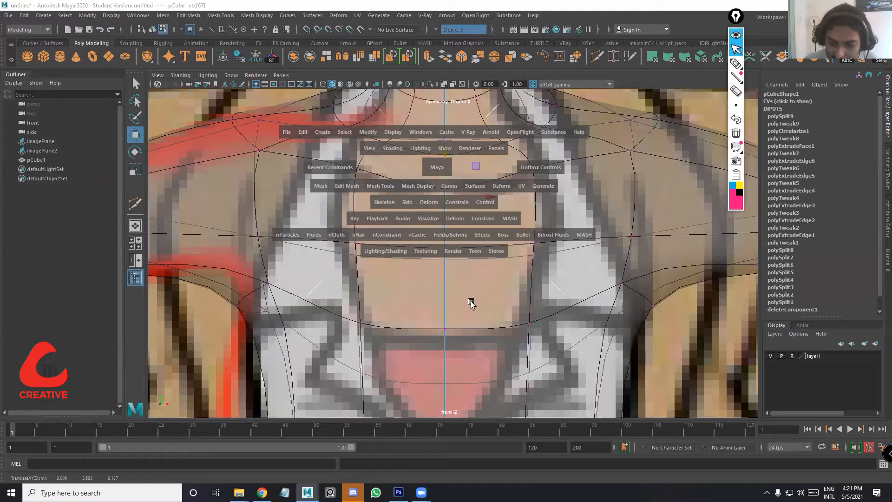
Reposition the front and side vertices at the base of the neck in the side view, following the reference outline
key("space")
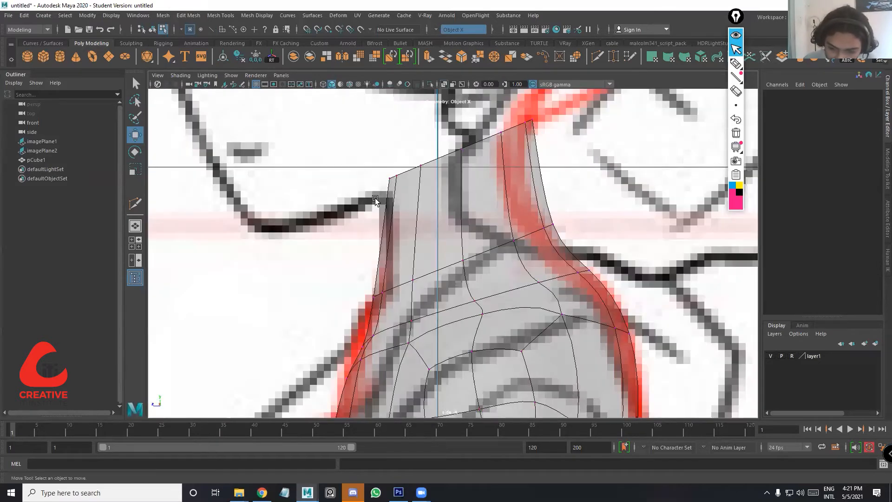
left_click(379, 296)
middle_click_drag(373, 292, 385, 291)
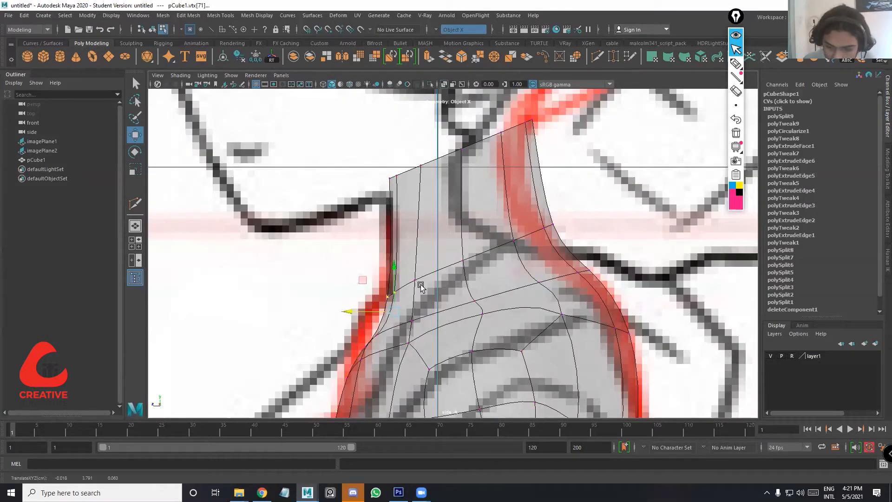
middle_click_drag(454, 283, 424, 284)
left_click(463, 261)
left_click_drag(430, 244, 439, 244)
left_click(414, 280)
left_click_drag(376, 267, 389, 264)
middle_click_drag(389, 290, 427, 161, "alt")
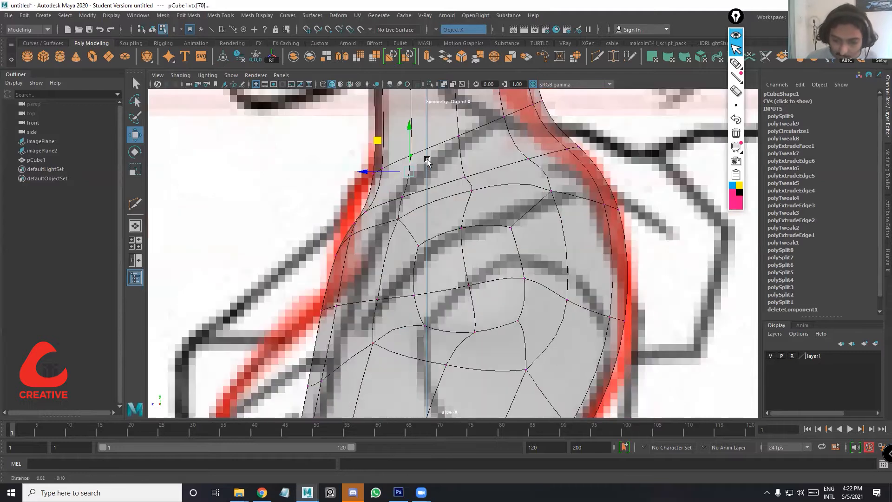
Check the torso's side profile against the reference and undo the last tweaks to the front chest vertex
middle_click_drag(409, 237, 417, 214, "alt")
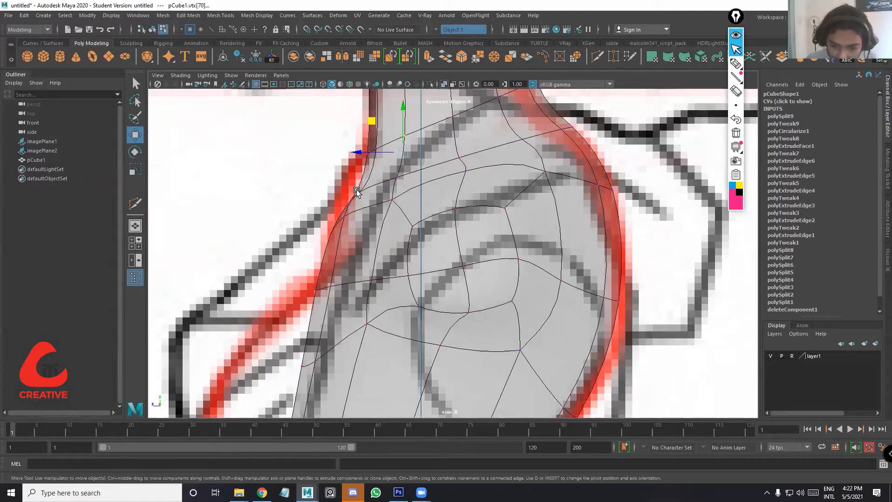
middle_click_drag(315, 258, 355, 191, "alt")
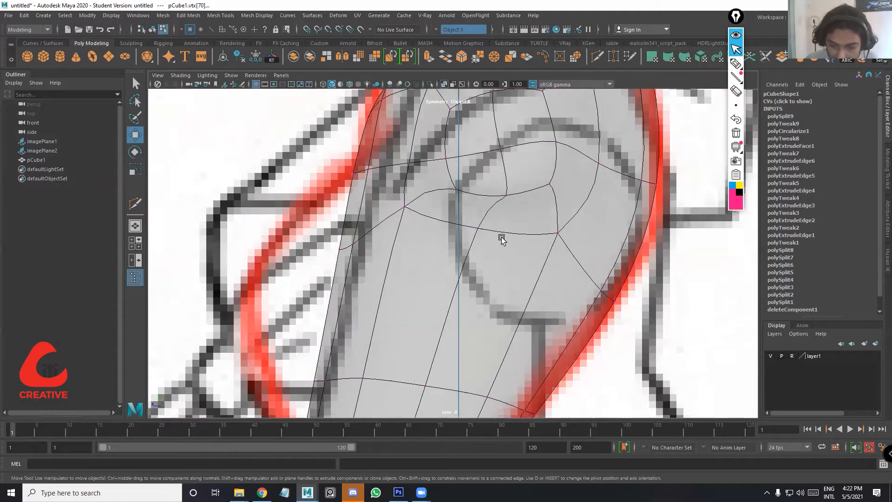
middle_click_drag(472, 176, 483, 218, "alt")
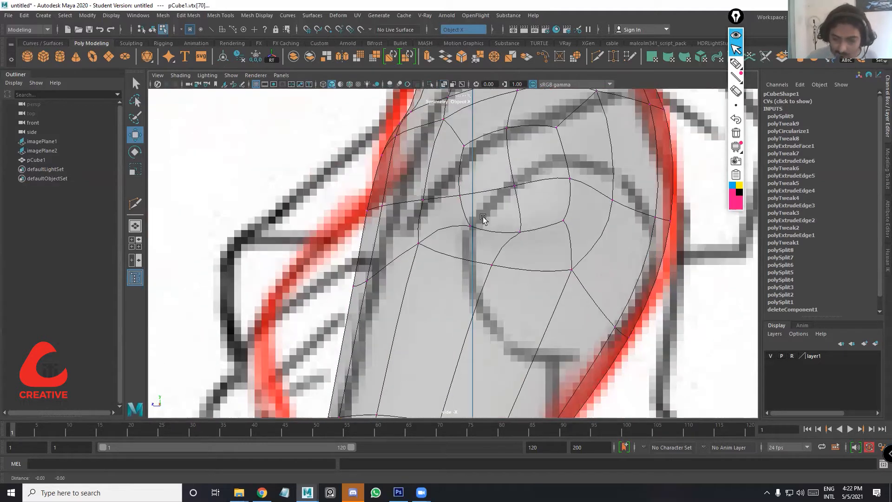
key("ctrl+z")
key("ctrl+z")
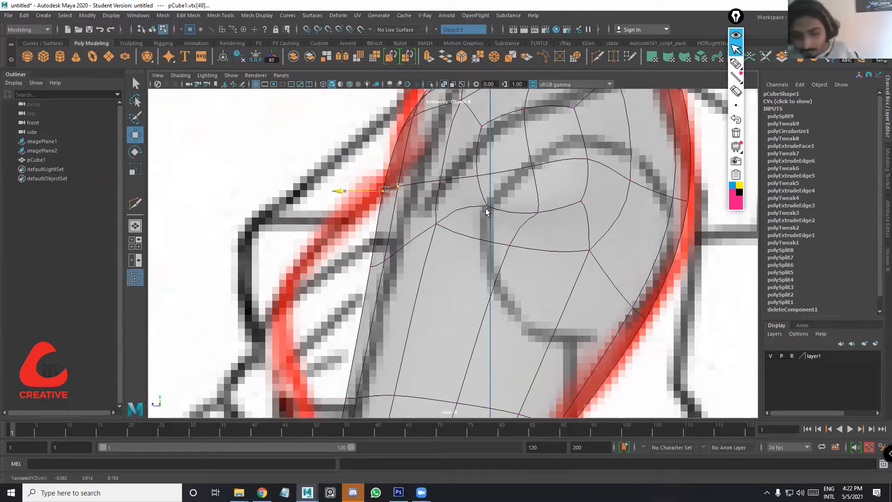
middle_click_drag(507, 246, 499, 159, "alt")
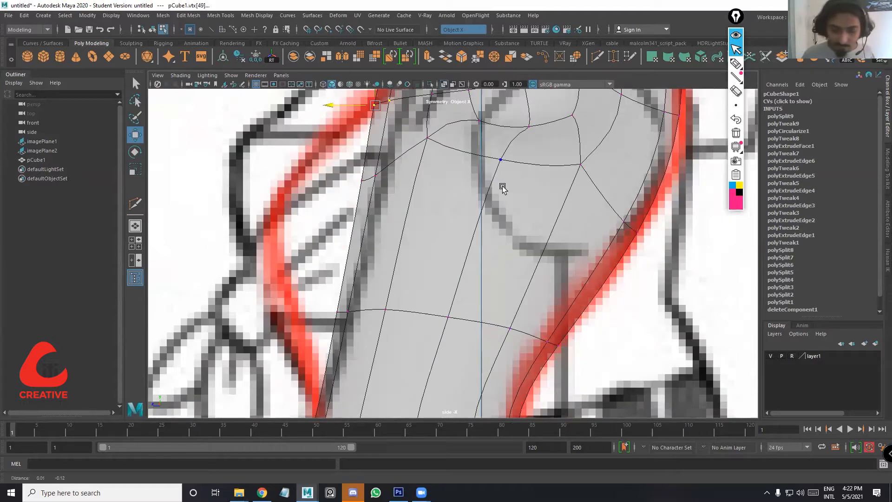
middle_click_drag(415, 366, 398, 283, "alt")
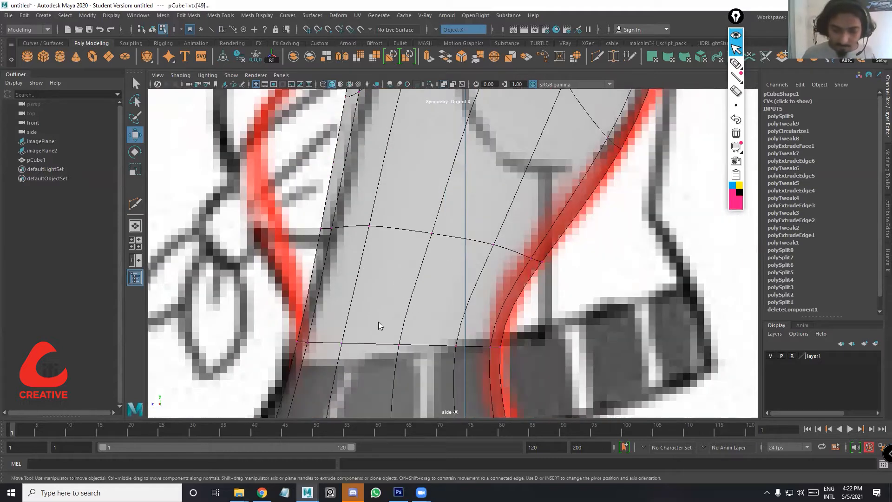
In the front view, delete the end cap of the short arm stub to leave it open
key("a")
scroll(411, 258, "up", 5)
key("space")
key("space")
key("space")
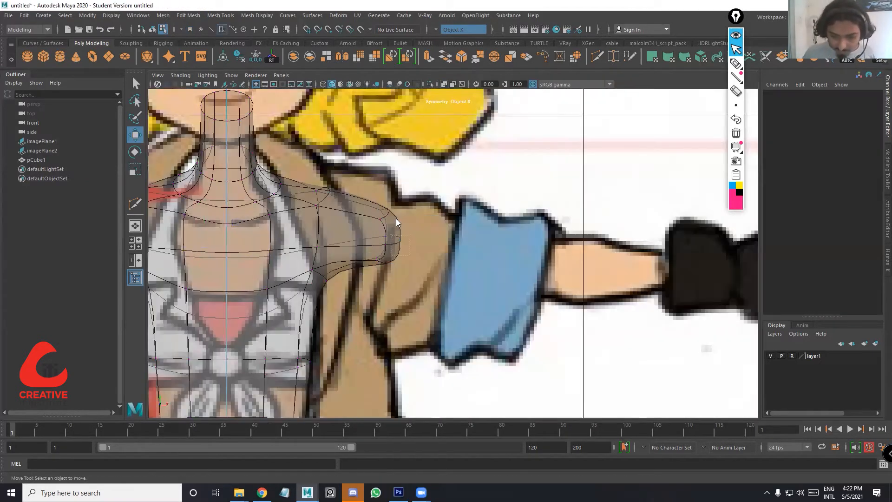
left_click(397, 223)
key("Delete")
Extrude the arm stub's open border edges to the outer edge of the blue cuff and lower them along the reference arm
right_click_drag(397, 219, 437, 238)
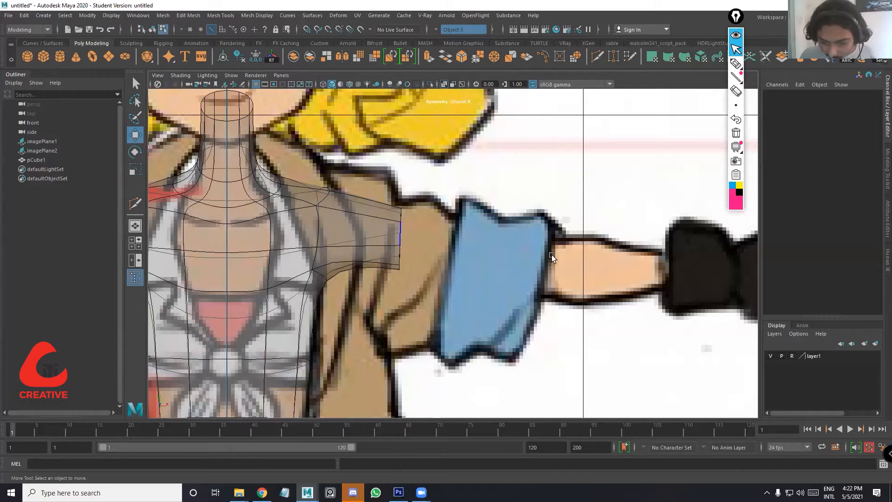
key("ctrl+e")
left_click_drag(401, 241, 546, 245)
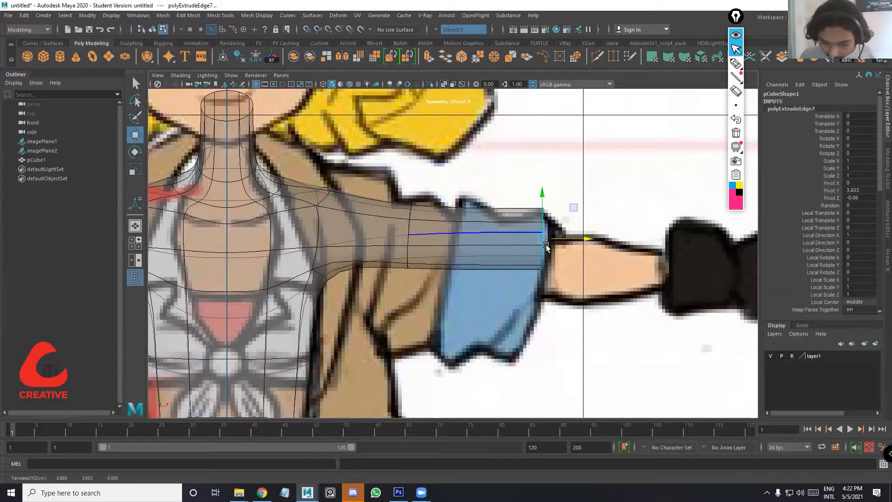
left_click_drag(543, 215, 548, 239)
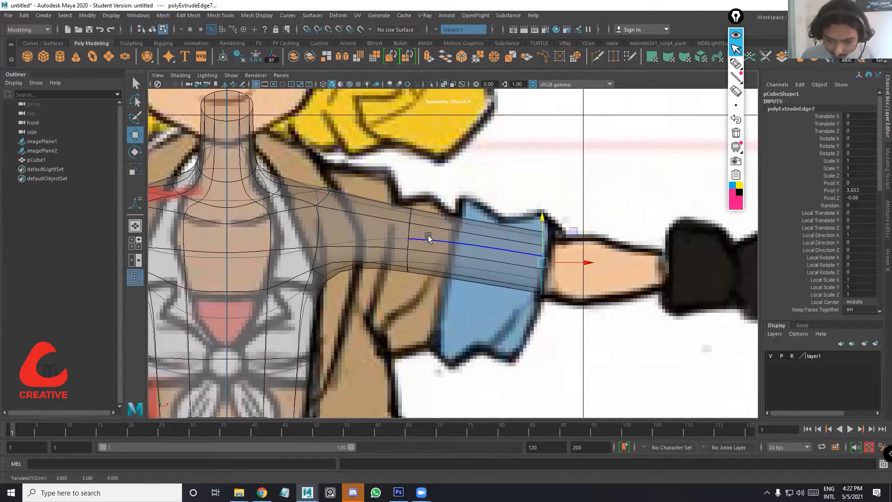
Compare both arms with the reference and adjust the scale and tilt of the open end loop at the cuff
key("f")
scroll(497, 231, "down", 6)
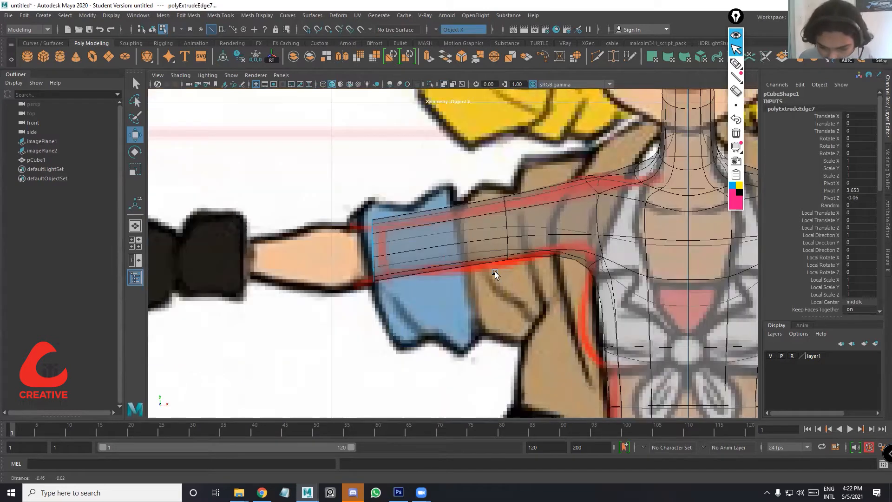
scroll(497, 231, "up", 4)
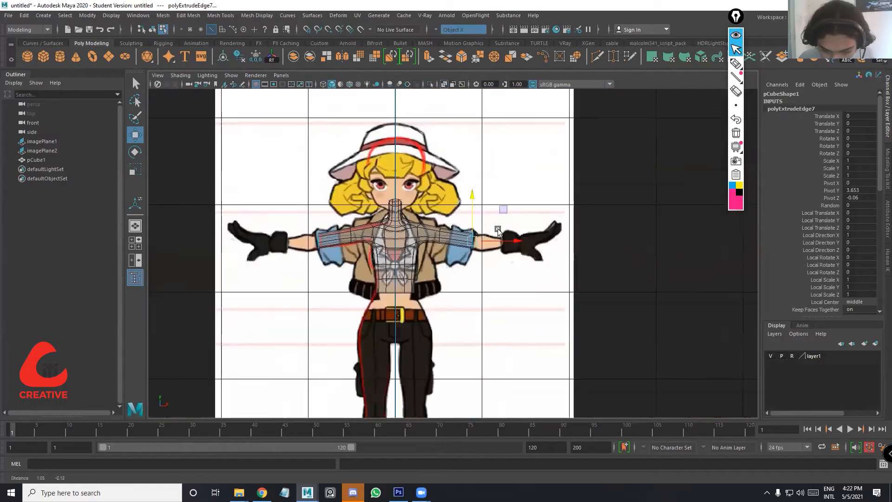
scroll(520, 212, "up", 4)
key("e")
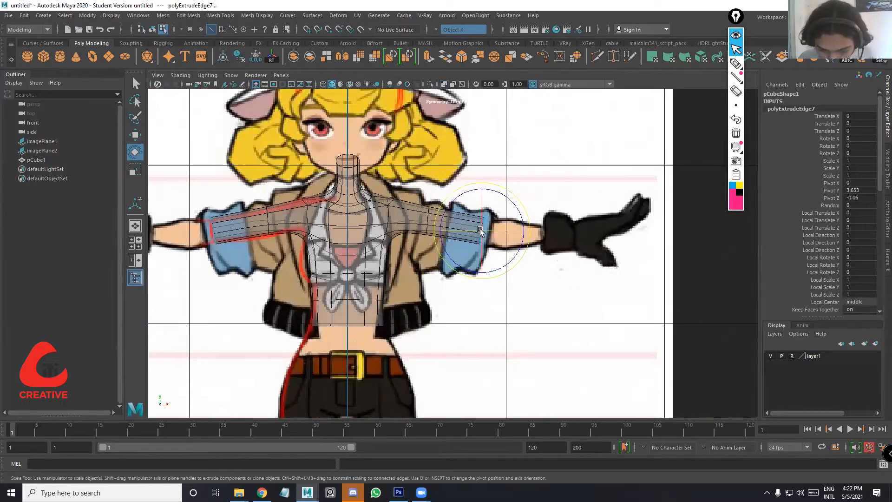
key("r")
left_click_drag(482, 231, 481, 247)
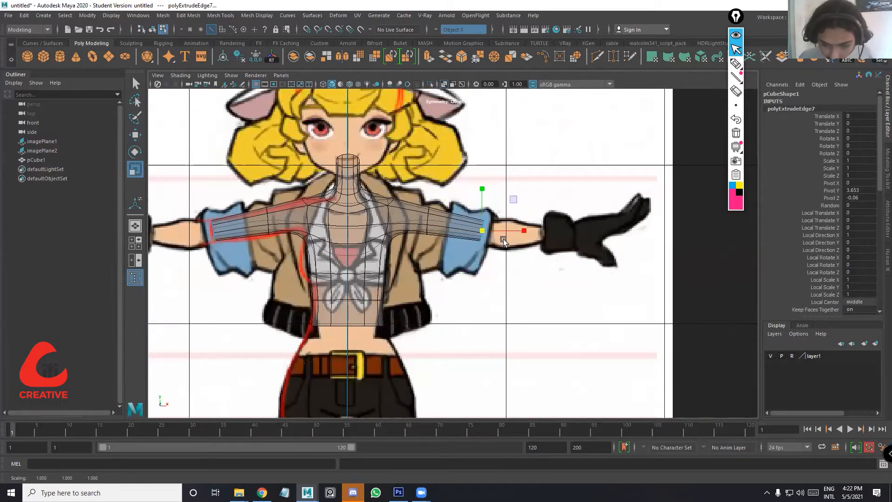
Extrude the arm's open edge loop to mid-forearm, then rotate and scale it to fit the reference
scroll(479, 250, "up", 2)
middle_click_drag(481, 249, 544, 248, "alt")
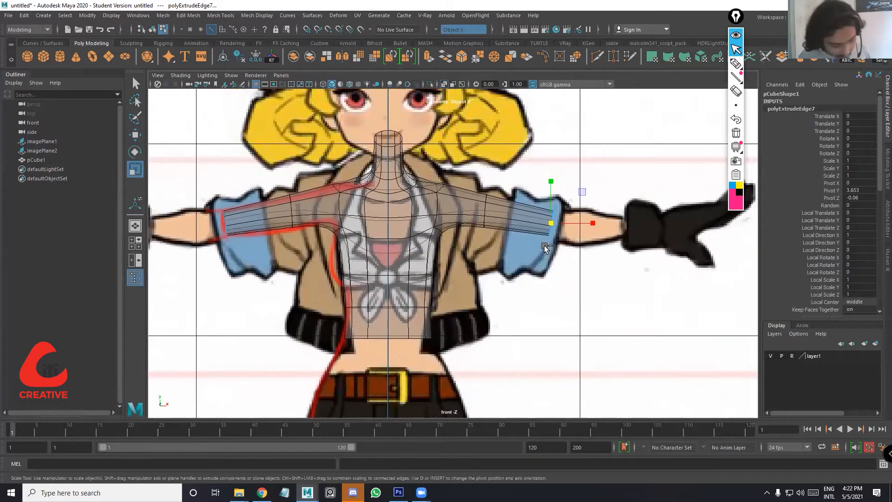
key("ctrl+e")
key("w")
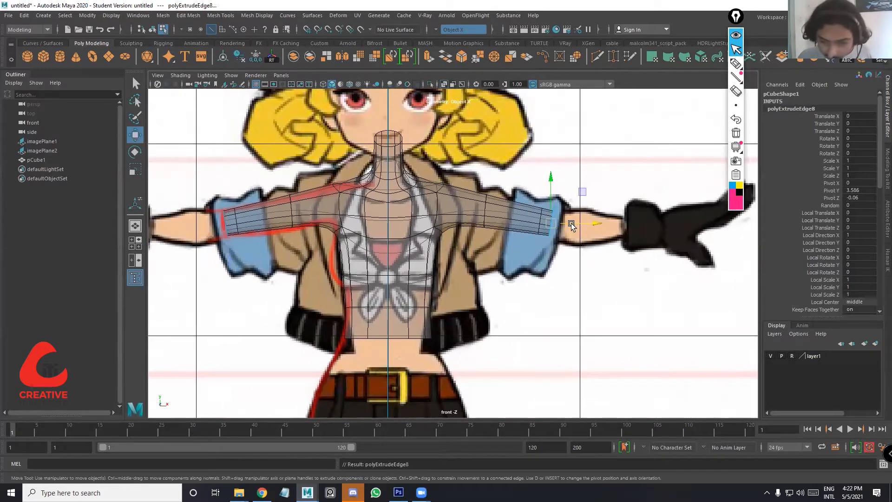
left_click_drag(598, 229, 625, 229)
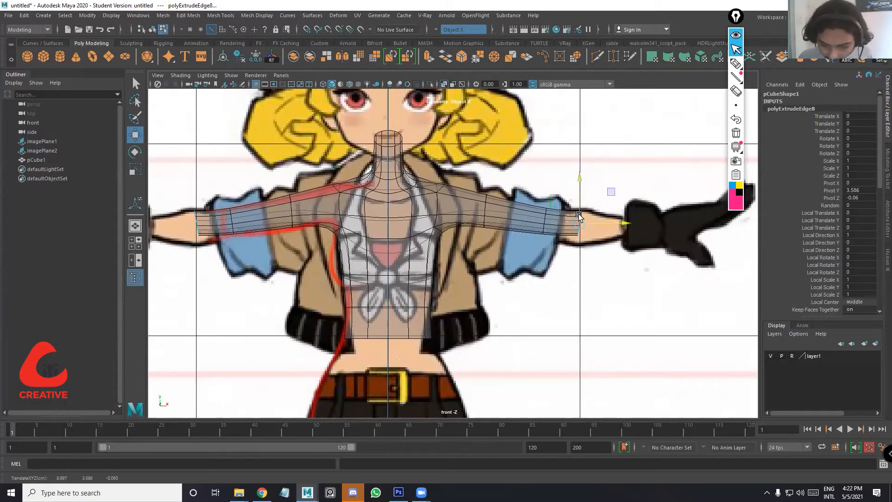
key("e")
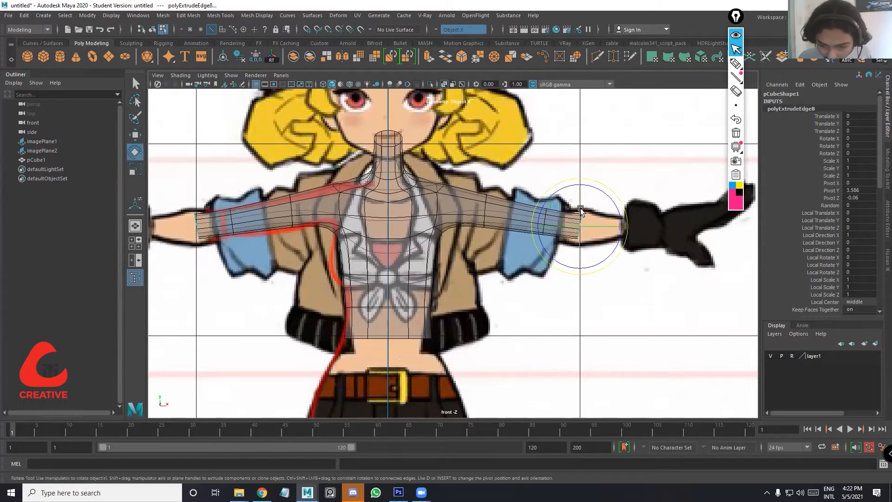
key("r")
left_click_drag(577, 204, 577, 195)
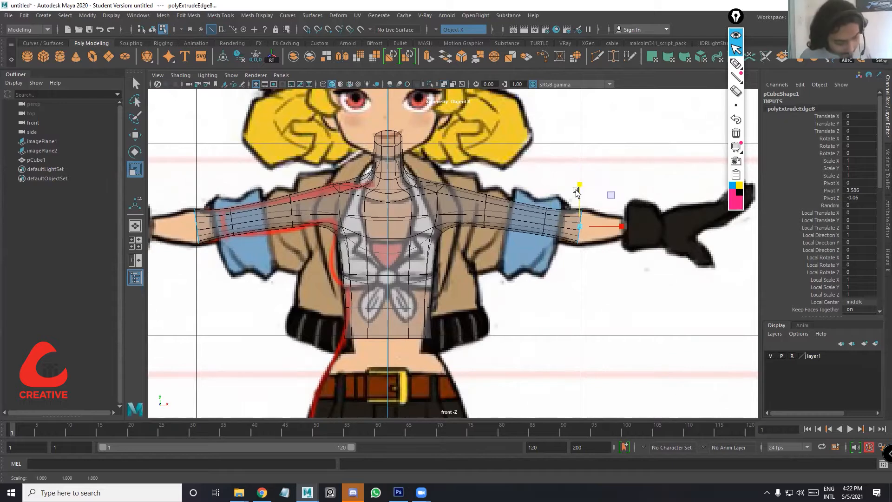
Extrude the forearm's open edge loop into the black glove and adjust its position, scale and rotation to form the wrist
key("ctrl+e")
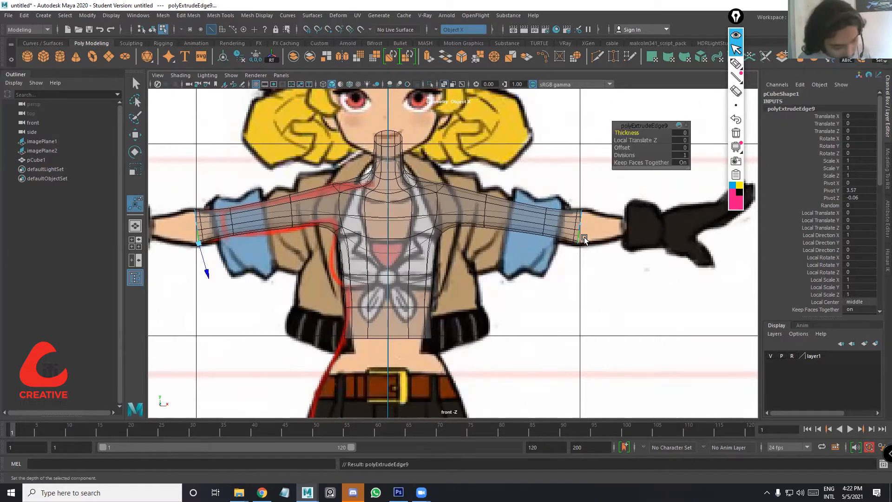
key("w")
left_click_drag(598, 226, 670, 227)
key("e")
key("r")
key("w")
key("r")
key("w")
key("e")
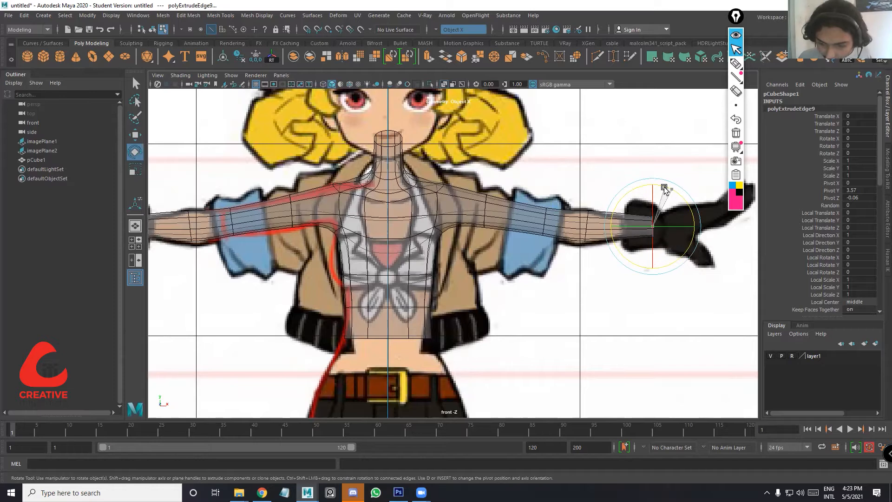
Turn off the mesh's smooth preview and bring the arm with the red reference outline into close view
middle_click_drag(562, 238, 563, 242, "alt")
scroll(564, 241, "up", 3)
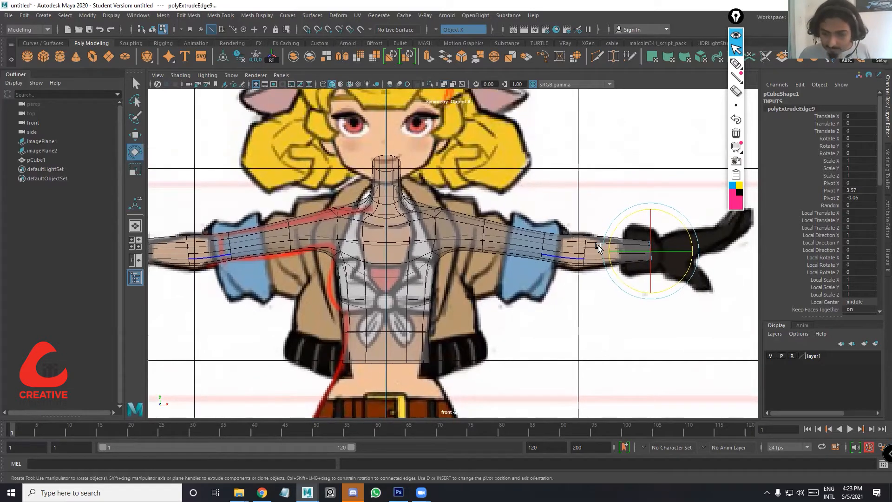
scroll(484, 235, "up", 3)
middle_click_drag(325, 242, 432, 231, "alt")
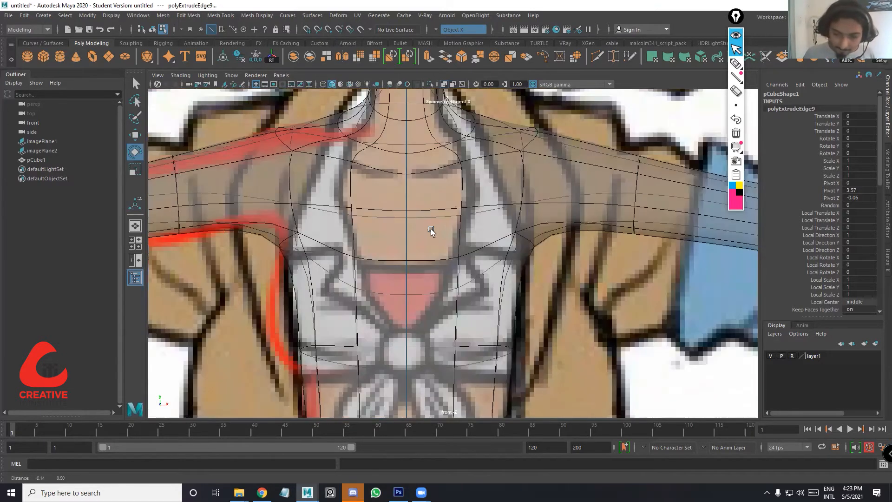
middle_click_drag(255, 223, 420, 223, "alt")
middle_click_drag(221, 223, 420, 223, "alt")
key("1")
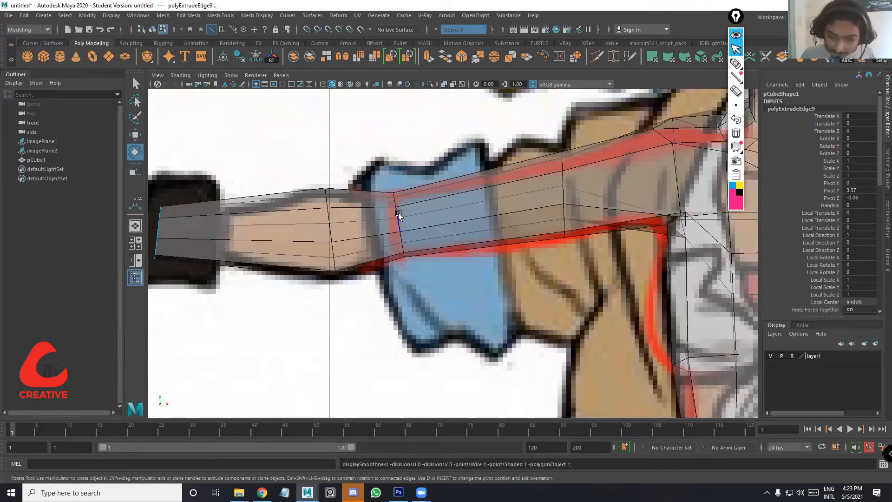
Insert an edge loop around the upper arm with Multi-Cut, where the blue cuff meets the brown sleeve
middle_click_drag(522, 91, 469, 84, "alt")
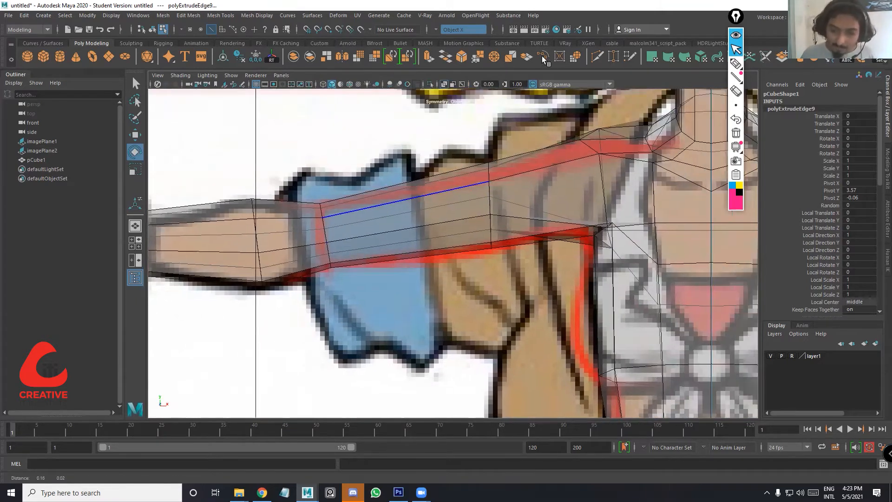
left_click(598, 57)
left_click(382, 211, "ctrl")
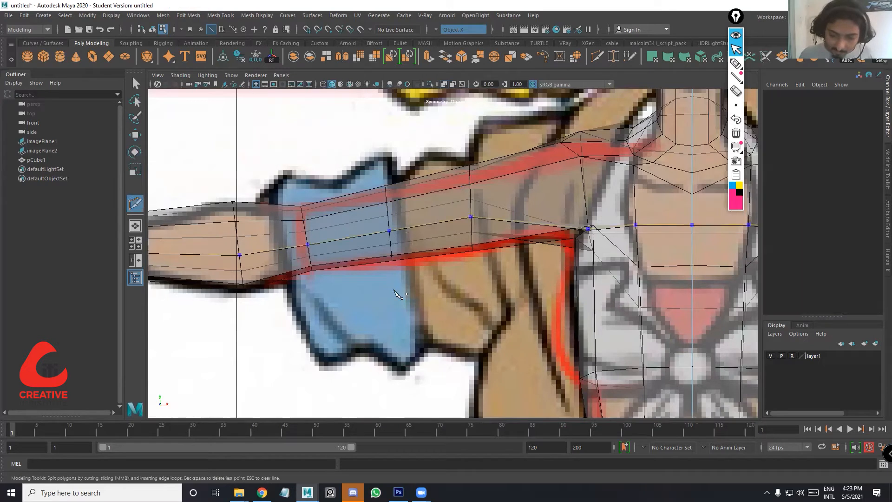
key("q")
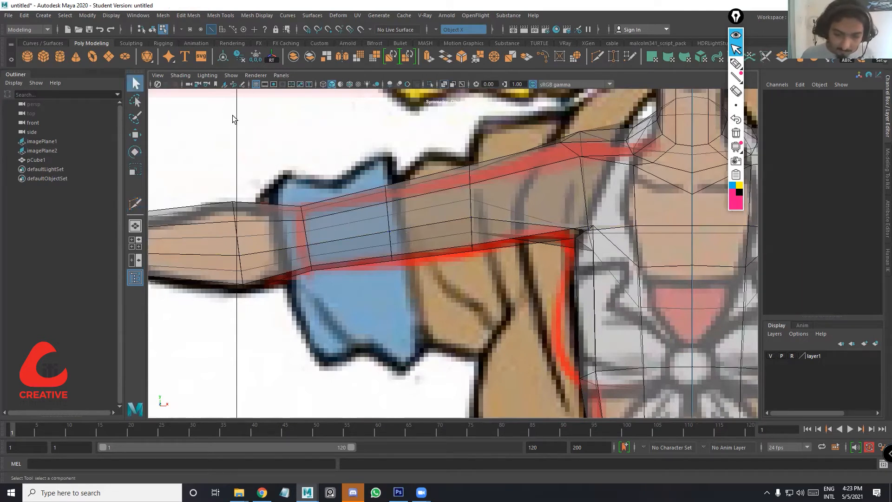
Select the cuff edge loop, then move, rotate and scale the mid-sleeve loop toward the shoulder to follow the red arm outline
double_click(385, 209)
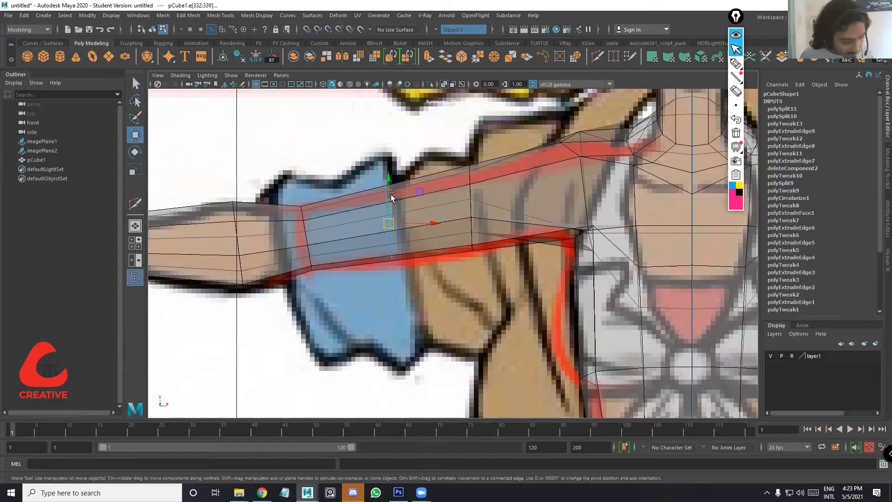
key("w")
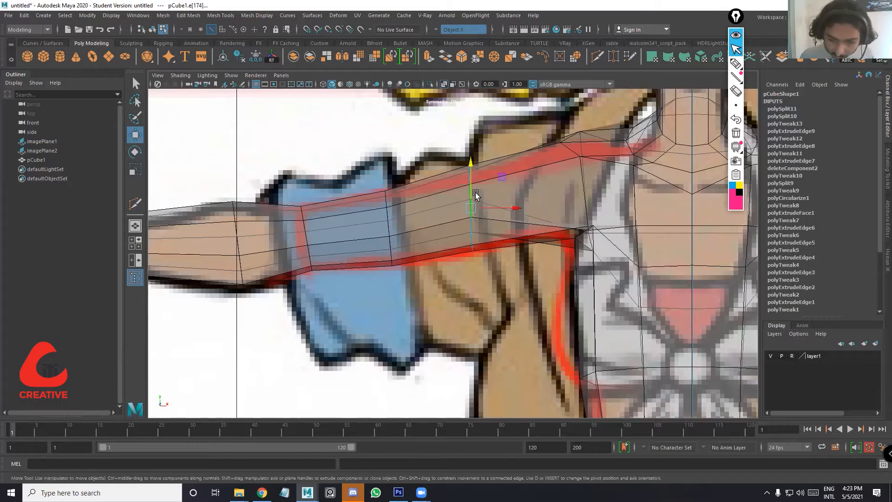
left_click(471, 191)
key("e")
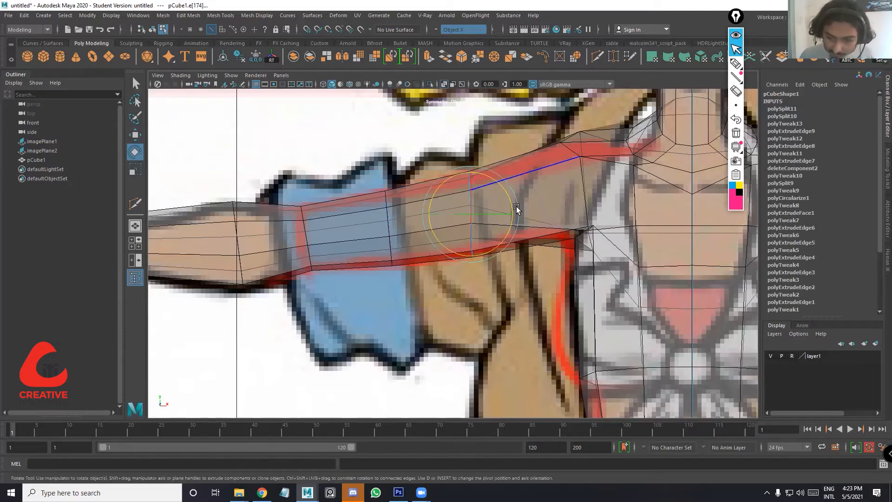
left_click_drag(506, 193, 502, 212)
key("w")
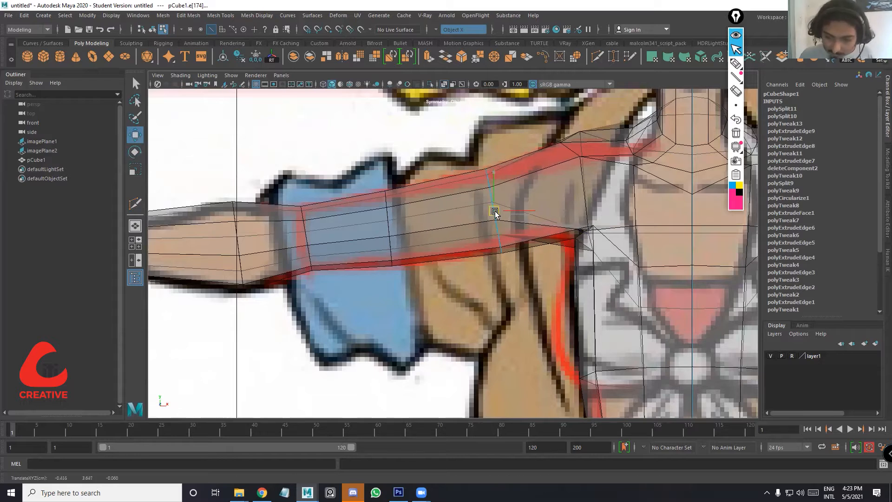
key("e")
key("r")
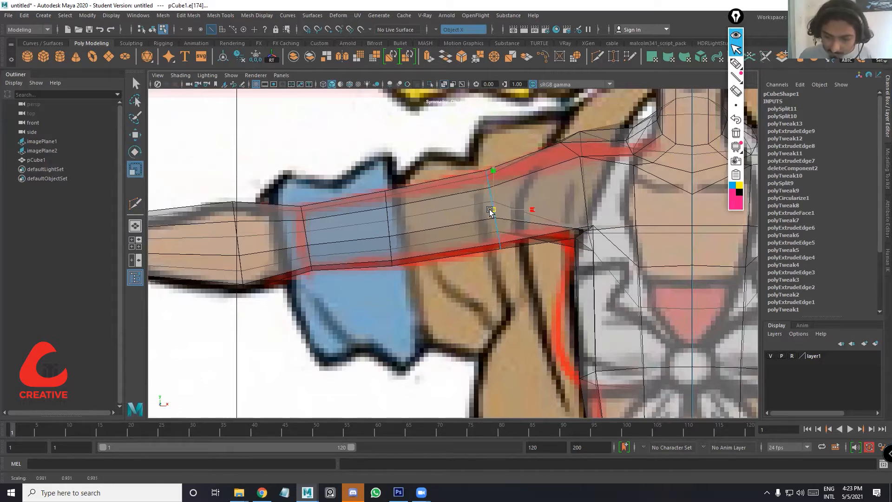
Insert an edge loop around the upper arm close to the shoulder joint with Multi-Cut
middle_click_drag(524, 167, 409, 187, "alt")
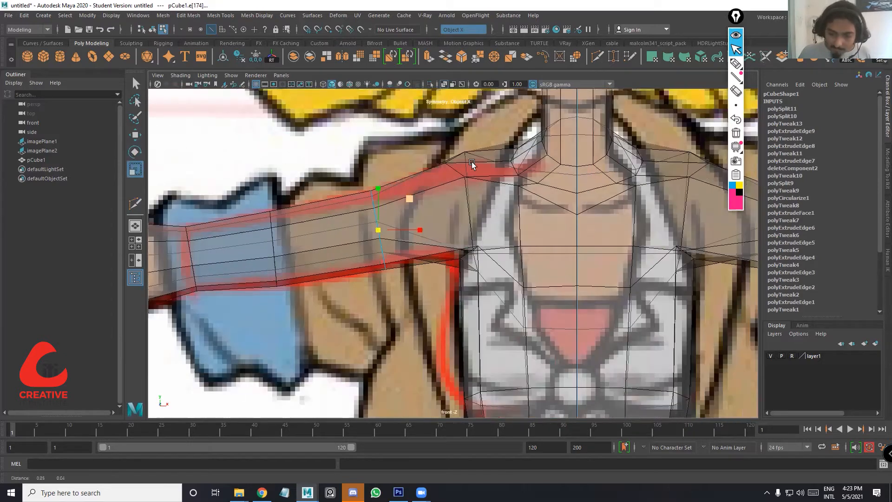
scroll(466, 200, "up", 3)
middle_click_drag(467, 200, 411, 213, "alt")
key("ctrl+shift+x")
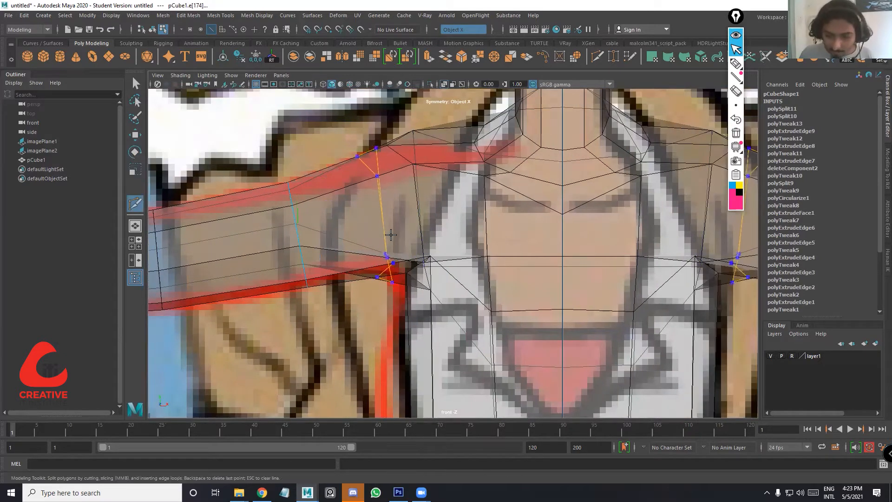
left_click(394, 234, "ctrl")
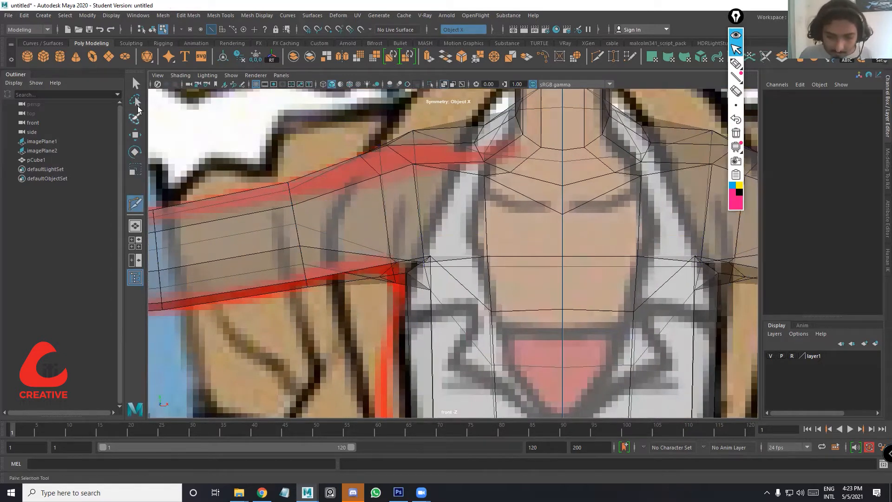
Turn on the smooth preview and shift the new shoulder edge loop sideways slightly outward along the arm
left_click(135, 84)
double_click(381, 200)
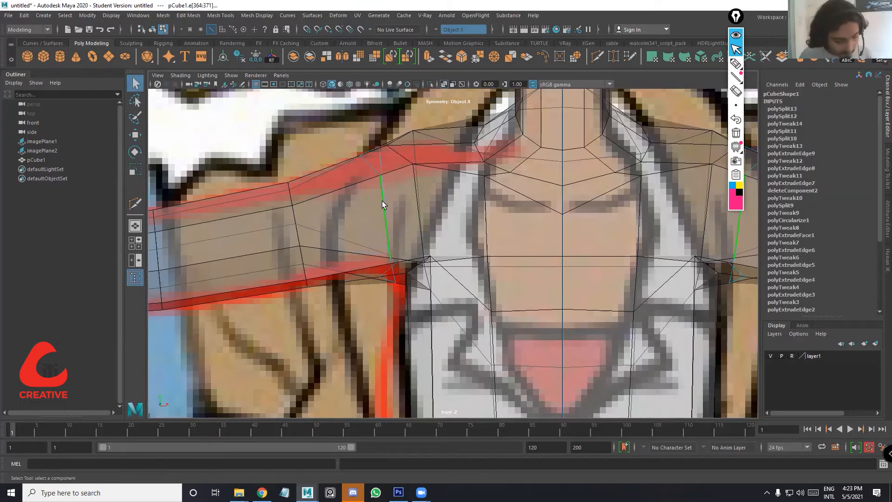
key("3")
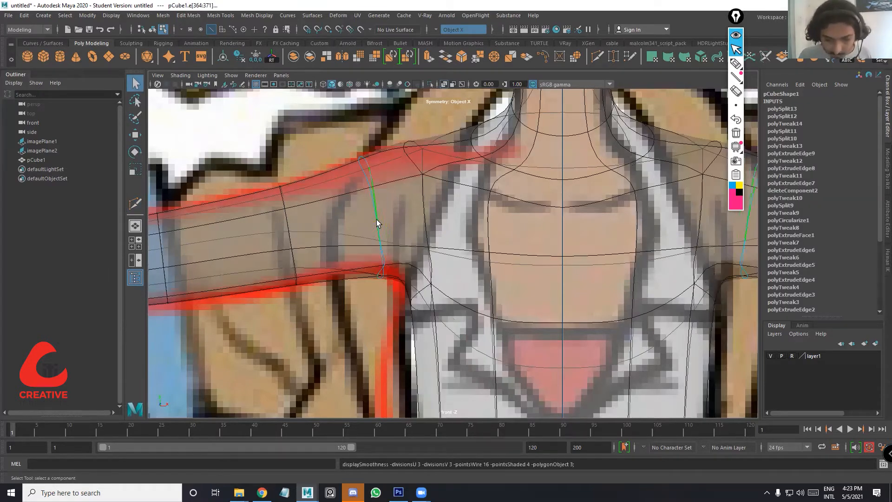
key("w")
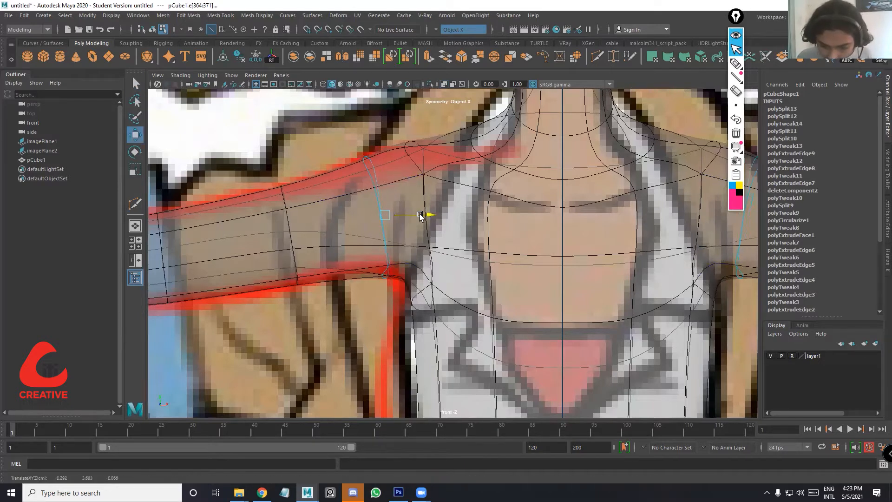
left_click_drag(424, 211, 411, 214)
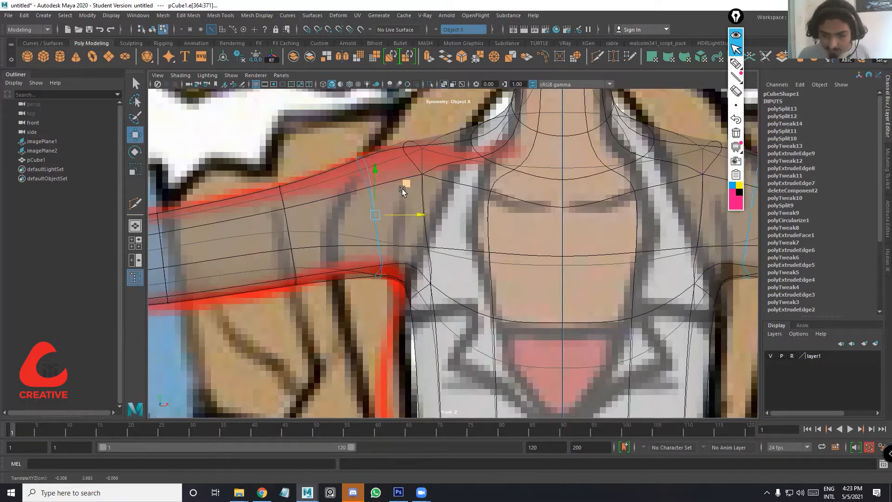
Adjust the edges on top of the shoulder and beside the neck base to follow the red shoulder line
middle_click_drag(403, 188, 398, 200, "alt")
scroll(361, 171, "up", 3)
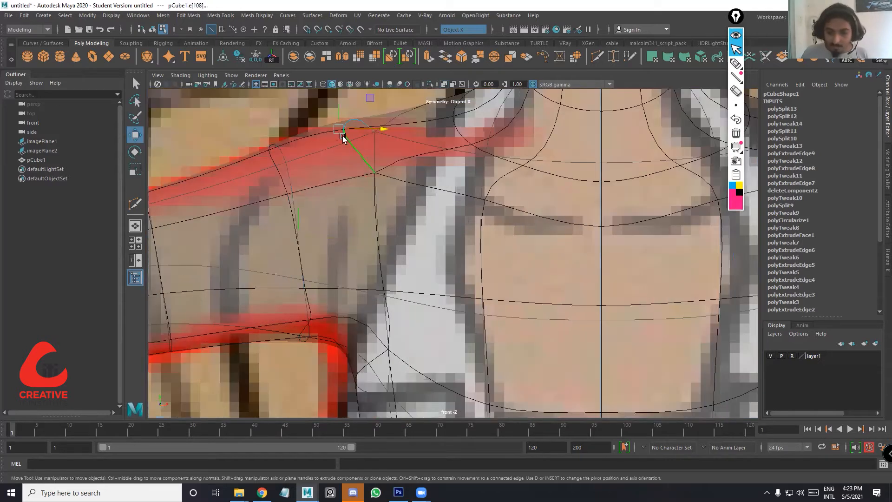
left_click(347, 126)
middle_click_drag(460, 218, 395, 201, "alt")
double_click(413, 175)
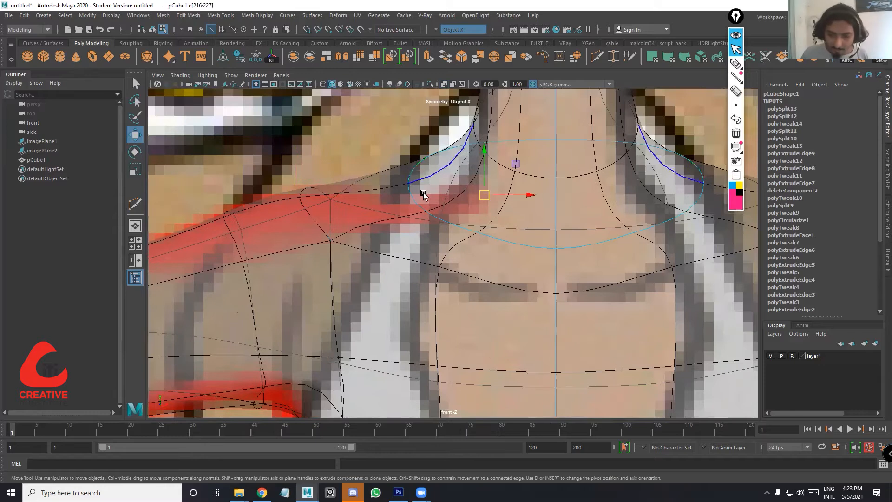
left_click(412, 177)
left_click(308, 190, "shift")
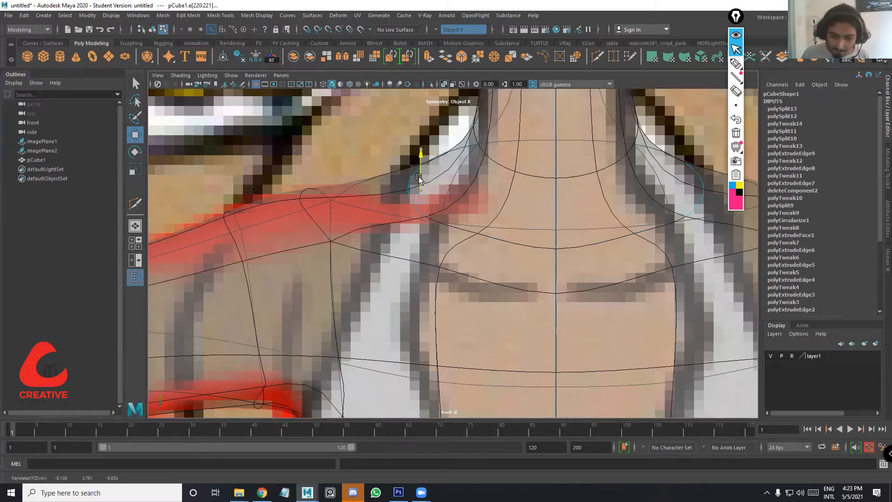
left_click(308, 188)
left_click_drag(297, 162, 297, 156)
Turn off the smooth preview and adjust the height of the vertex in front of the armpit in the perspective view
key("a")
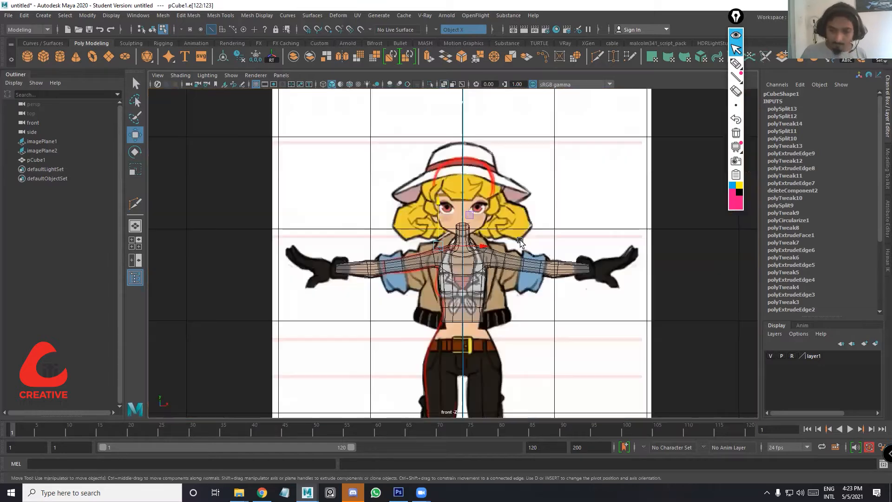
scroll(507, 305, "up", 4)
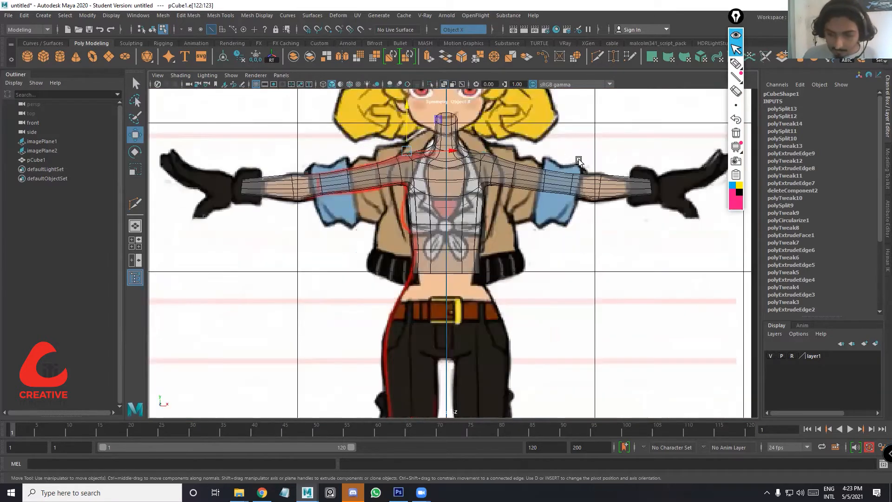
key("space")
key("space")
mouse_move(457, 181)
left_mouse_down("alt")
mouse_move(425, 159)
mouse_move(463, 189)
left_mouse_up("alt")
scroll(471, 205, "up", 5)
left_click(470, 212)
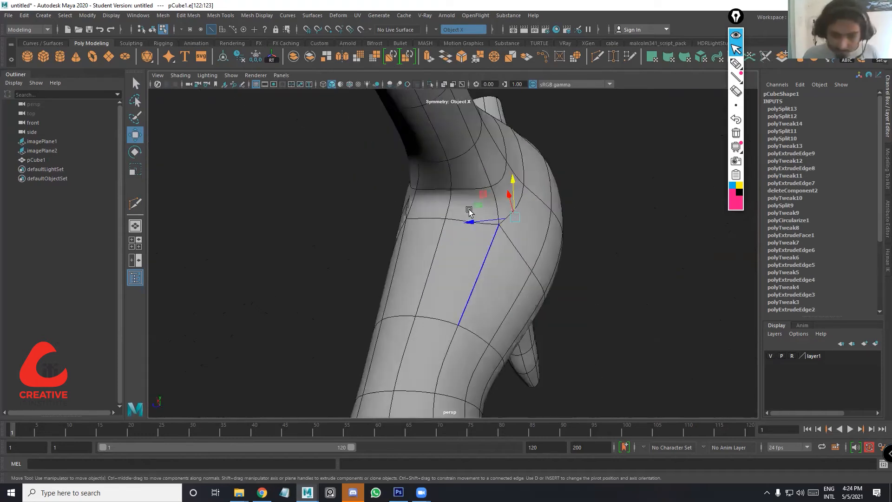
key("1")
left_click_drag(442, 233, 440, 200, "alt")
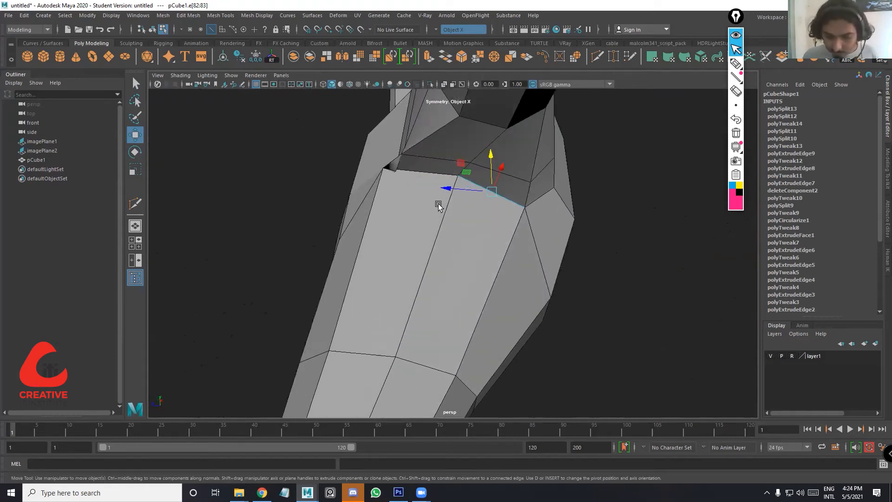
right_click_drag(441, 199, 448, 248, "alt")
left_click_drag(447, 248, 414, 237, "alt")
right_click_drag(413, 237, 403, 240)
left_click(405, 236)
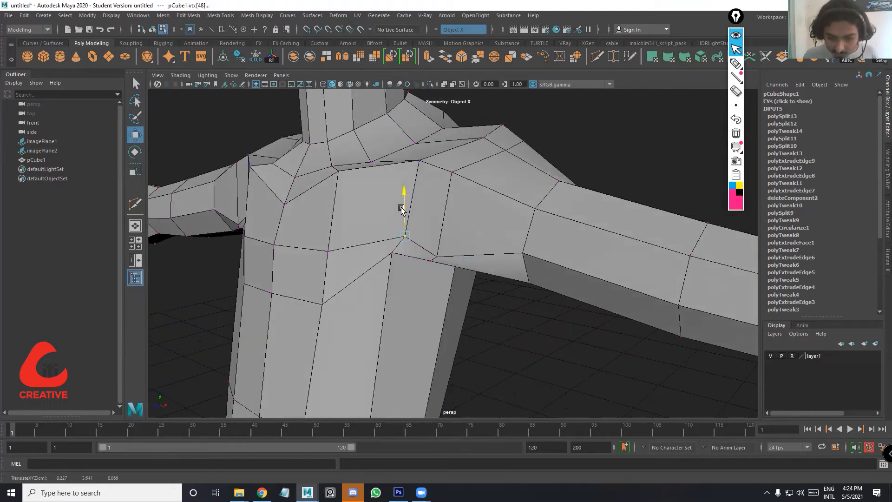
Reposition the front armpit vertices in the side view, lowering the bottom one, and turn the smooth preview back on
left_click_drag(363, 224, 395, 240, "alt")
key("space")
key("space")
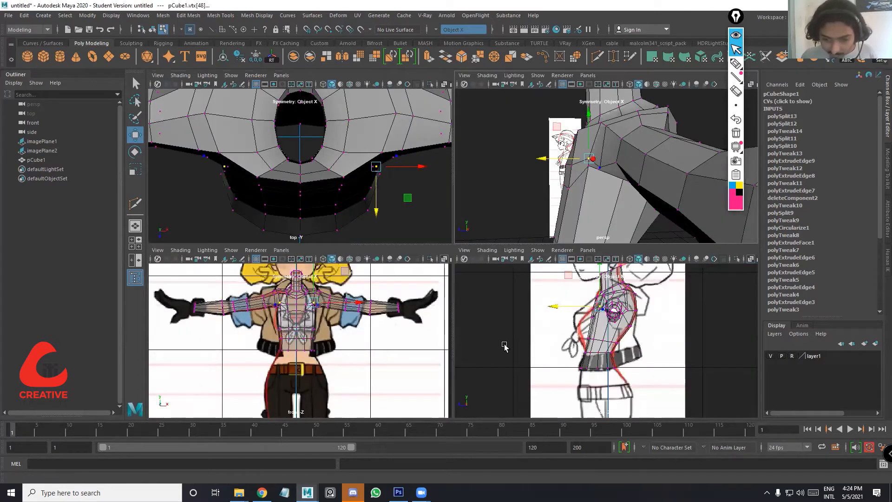
key("space")
scroll(450, 247, "down", 3)
scroll(451, 247, "up", 4)
left_click(449, 245)
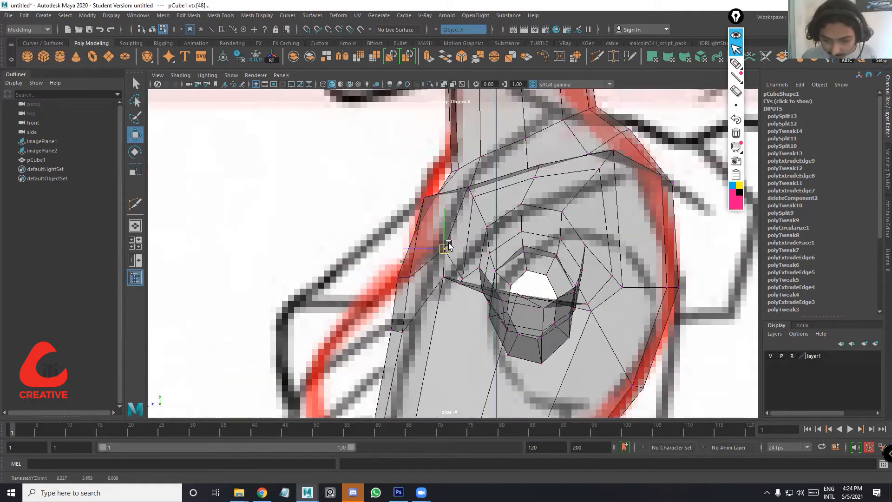
left_click(444, 278)
left_click_drag(444, 278, 446, 289)
key("3")
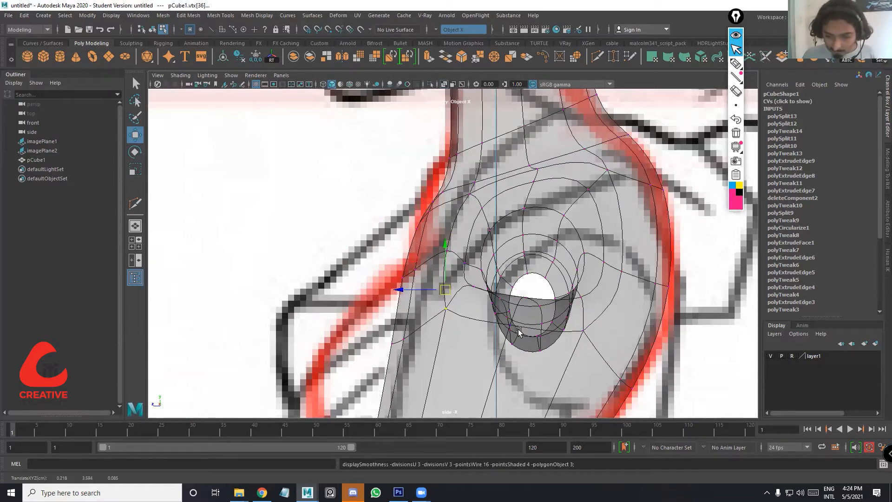
Select the torso vertex directly beneath the arm and lower it in the side view to round the armhole
key("space")
key("space")
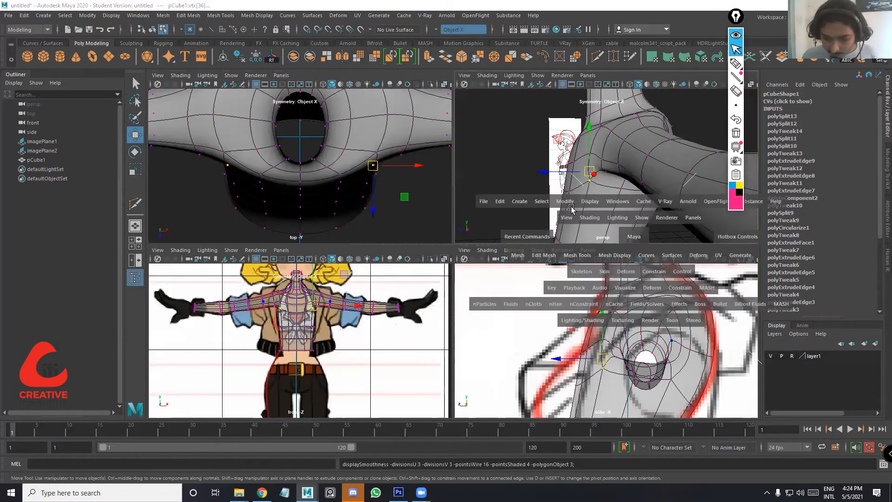
left_click_drag(500, 300, 482, 295, "alt")
left_click(492, 319)
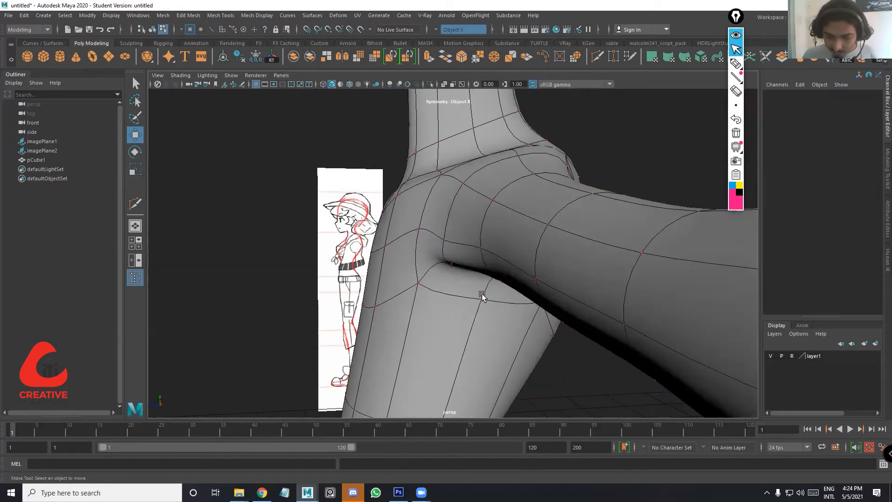
left_click(486, 285)
key("space")
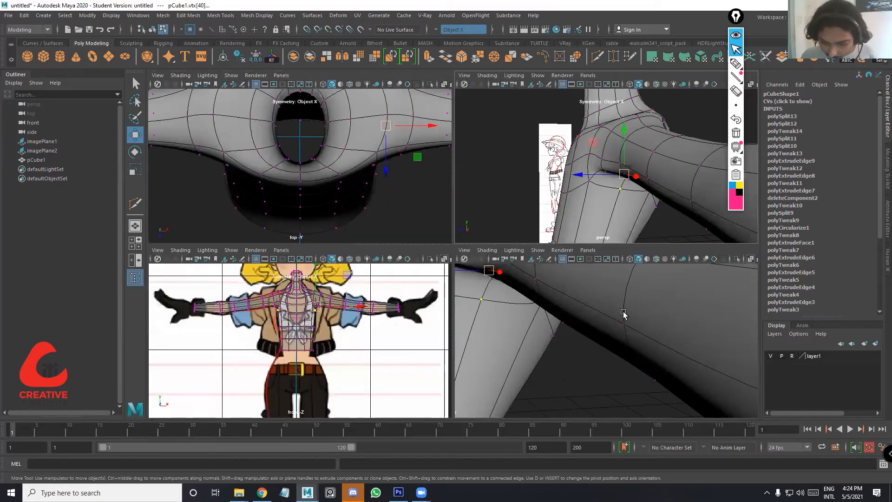
mouse_move(536, 332)
middle_mouse_down("alt")
mouse_move(457, 230)
mouse_move(441, 241)
mouse_move(451, 313)
middle_mouse_up("alt")
key("space")
key("alt+space")
left_click_drag(439, 205, 435, 262)
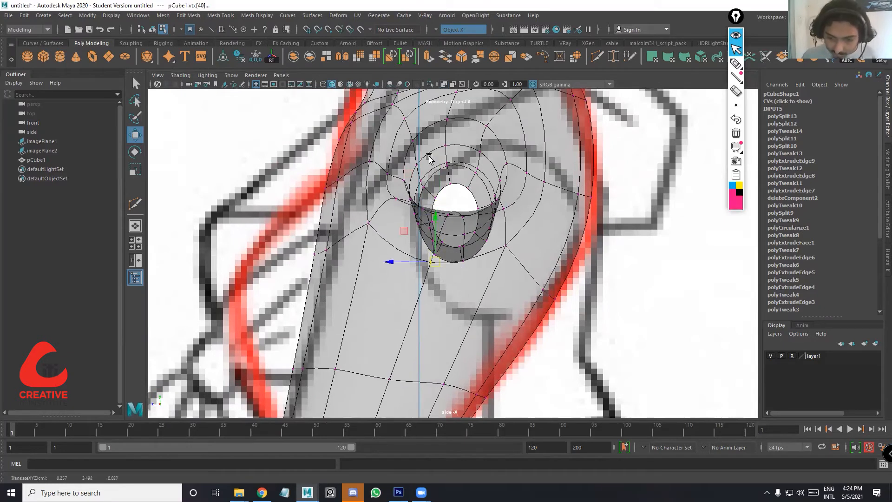
Raise the vertices above the arm opening and shift the two upper front shoulder vertices slightly backward in the side view
middle_click_drag(428, 156, 423, 217, "alt")
left_click(456, 138)
left_click_drag(456, 119, 456, 101)
left_click(451, 151)
left_click_drag(451, 134, 452, 123)
left_click(391, 165)
left_click(390, 174, "shift")
left_click_drag(365, 164, 372, 164)
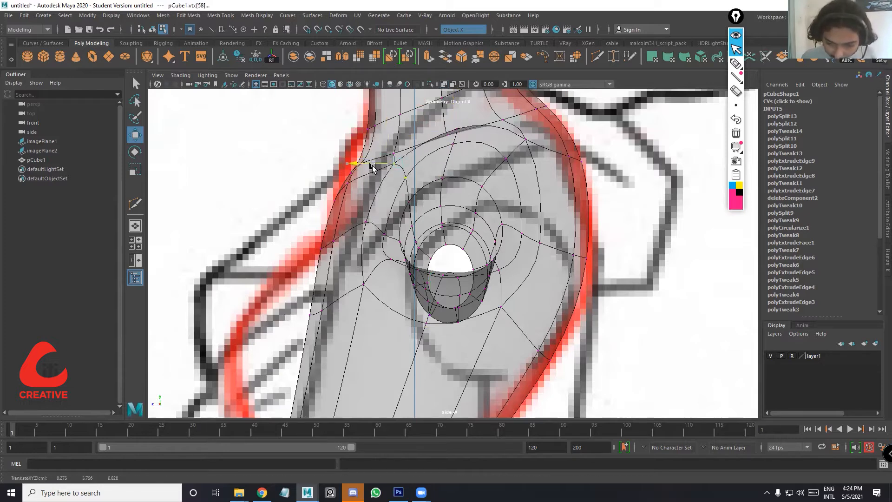
Adjust the height of the vertex on top of the shoulder in the front view
middle_click_drag(416, 225, 432, 226, "alt")
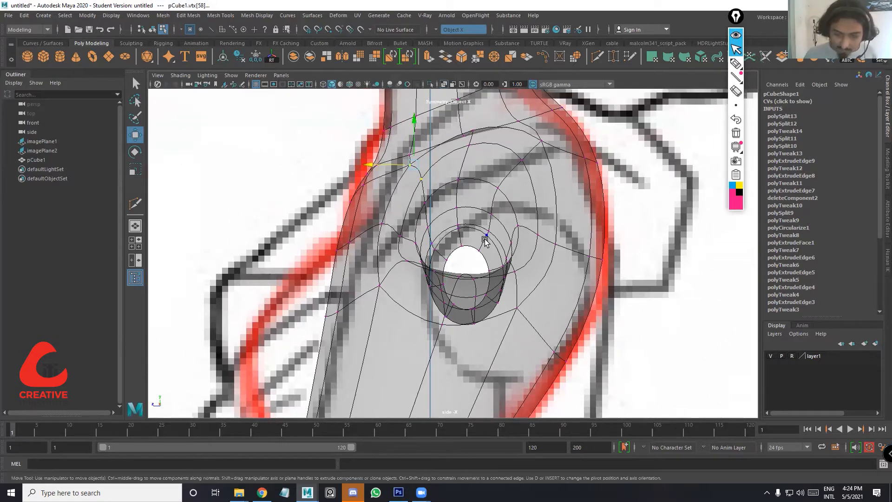
scroll(483, 239, "down", 10)
key("space")
key("space")
scroll(466, 211, "up", 5)
scroll(440, 174, "up", 2)
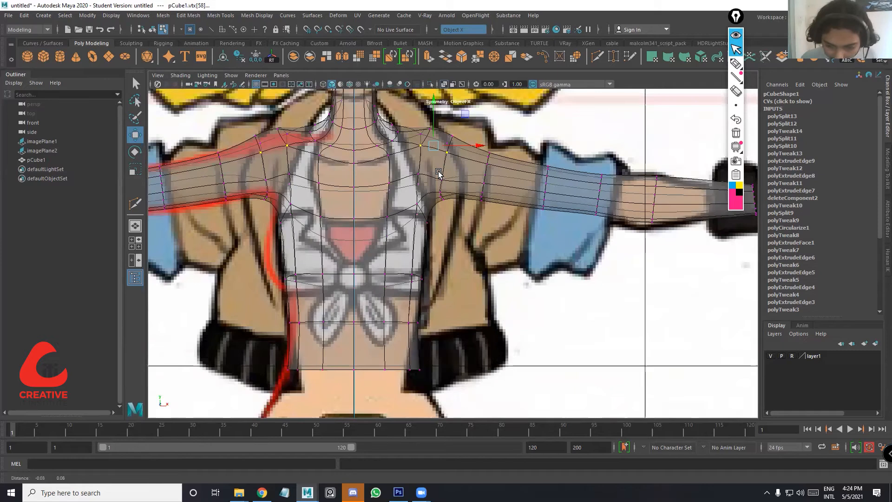
scroll(441, 158, "up", 2)
left_click(442, 171)
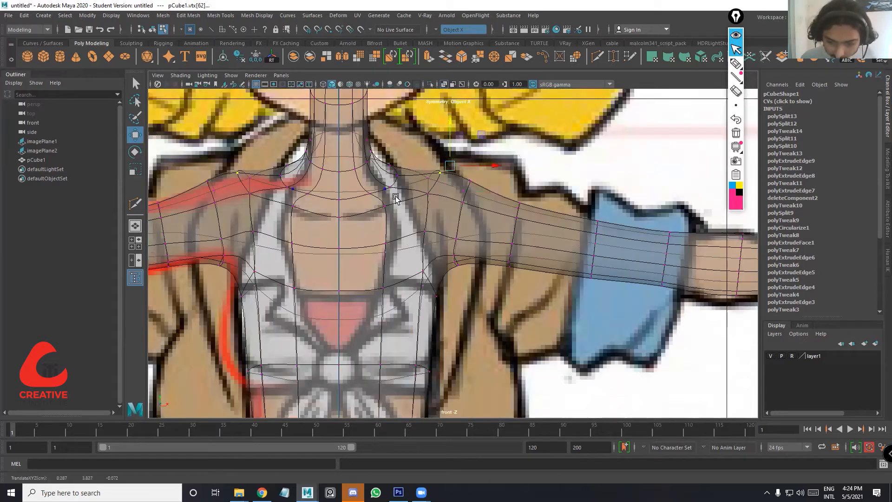
Switch to edge selection, adjust the height of the neck-base loop and lower the neck edge loop above it
right_click_drag(393, 185, 393, 153)
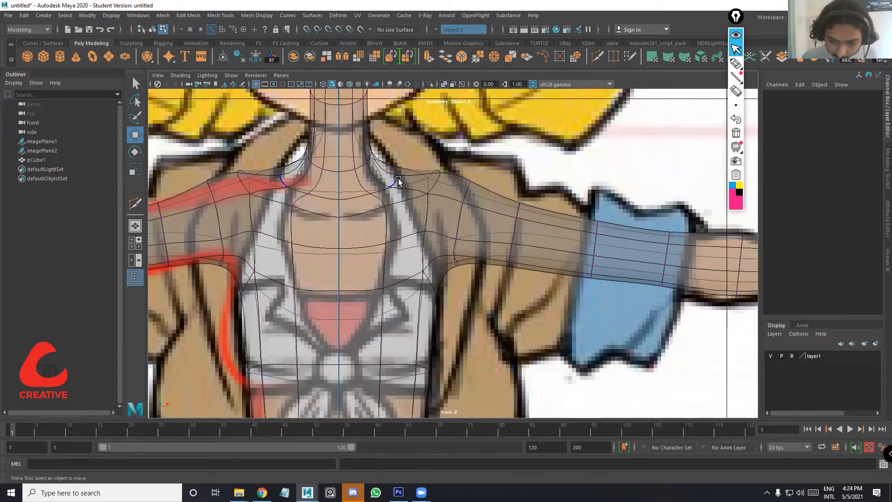
double_click(396, 179)
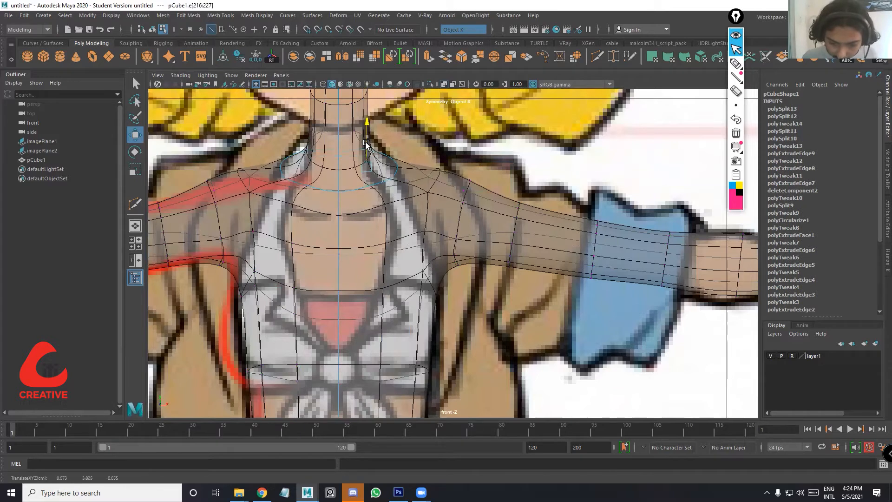
left_click(344, 168)
left_click(354, 120)
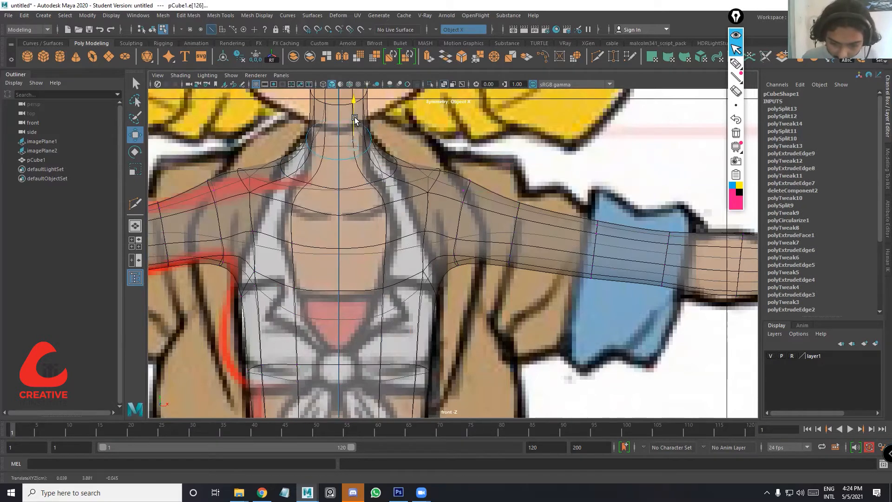
left_click_drag(355, 120, 357, 132)
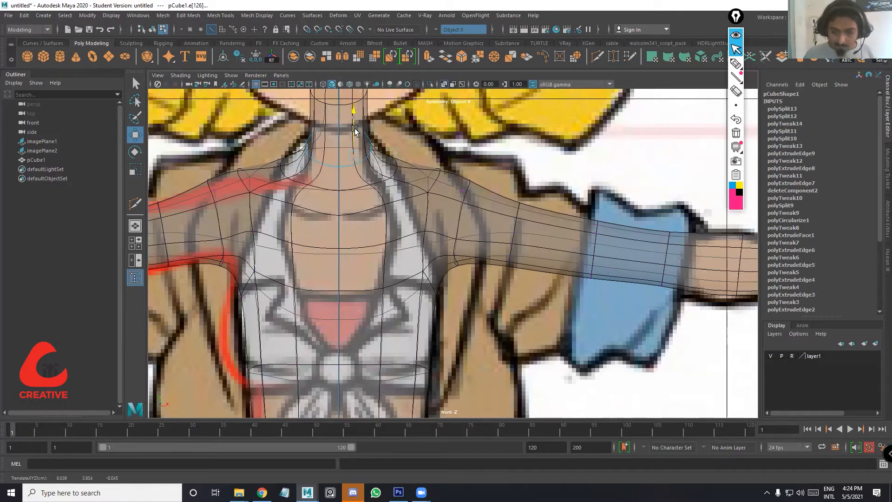
Switch to vertex selection and reposition the underarm vertex where the arm meets the torso, in the front and perspective views
scroll(479, 202, "up", 1)
middle_click_drag(457, 262, 390, 252, "alt")
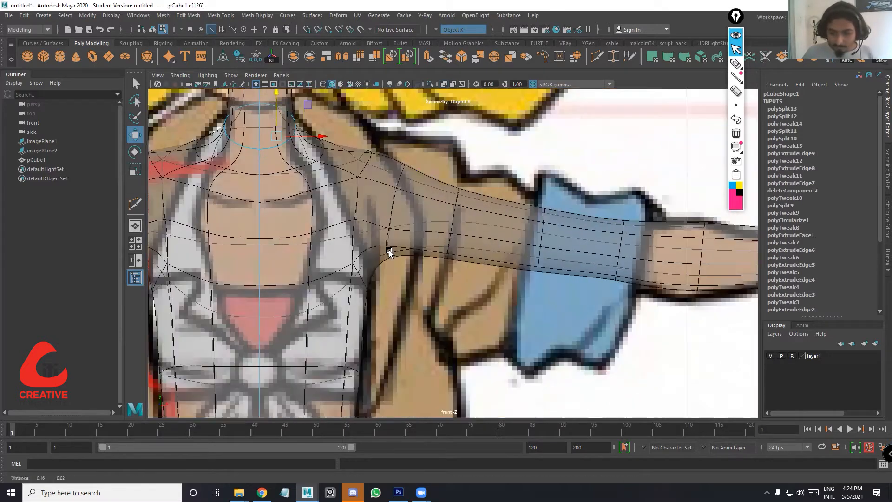
scroll(389, 251, "up", 2)
right_click_drag(391, 243, 381, 241)
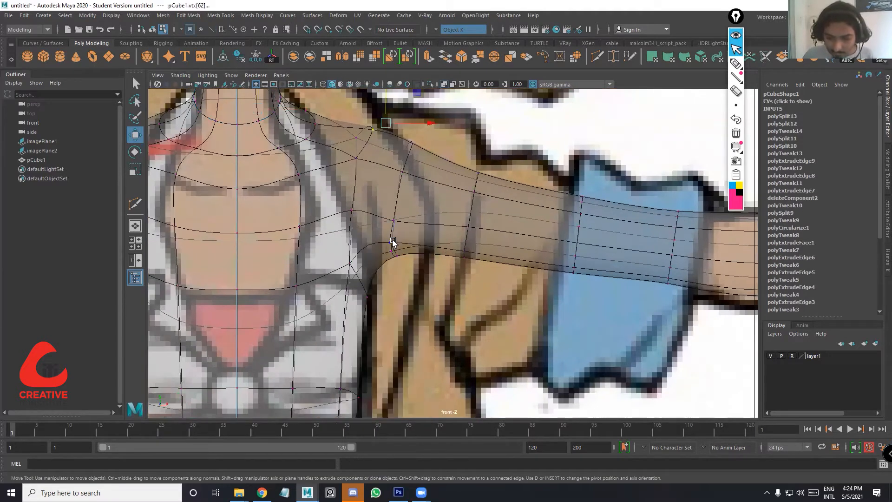
left_click(384, 230)
left_click_drag(386, 222, 387, 220)
key("space")
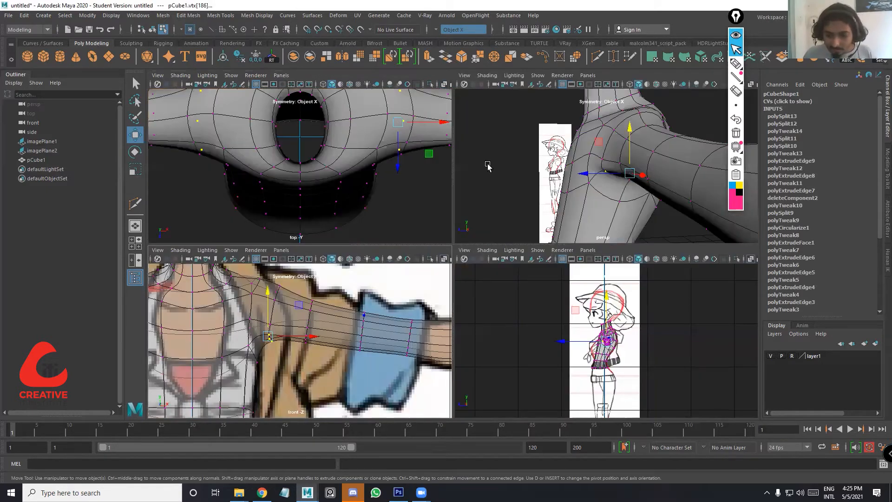
key("space")
left_click_drag(531, 277, 433, 279, "alt")
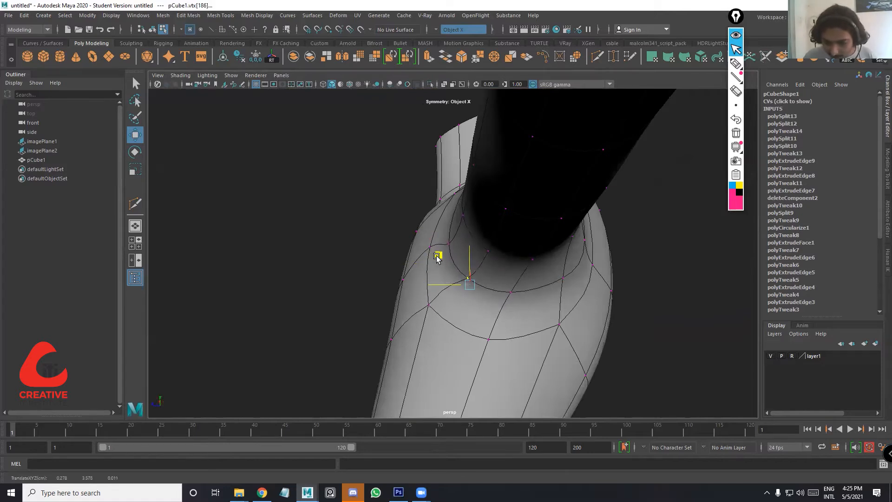
Select the vertex on the back of the shoulder and adjust its position in the perspective view
left_click_drag(530, 277, 500, 205, "alt")
left_click(504, 245)
mouse_move(504, 245)
left_mouse_down("alt")
mouse_move(534, 241)
mouse_move(507, 253)
left_mouse_up("alt")
left_click_drag(490, 205, 573, 333)
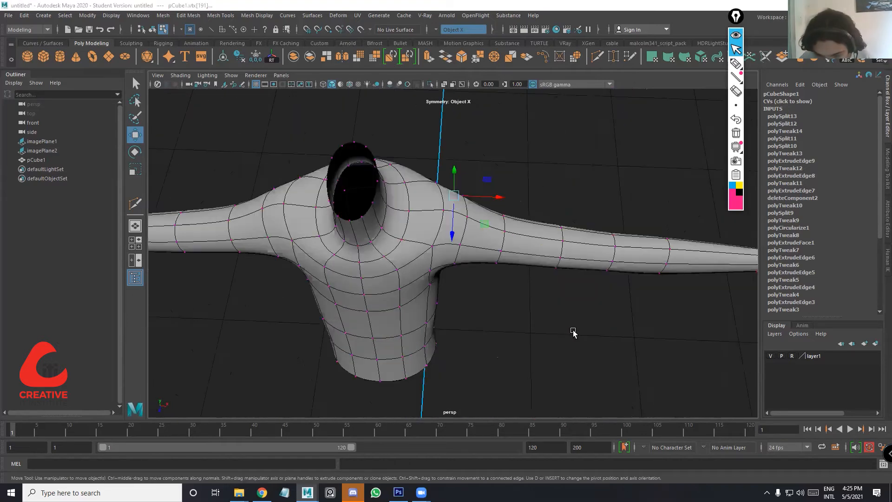
Switch to face selection, select the faces of both arms in the top view and shift them backward
key("space")
key("space")
scroll(268, 235, "up", 3)
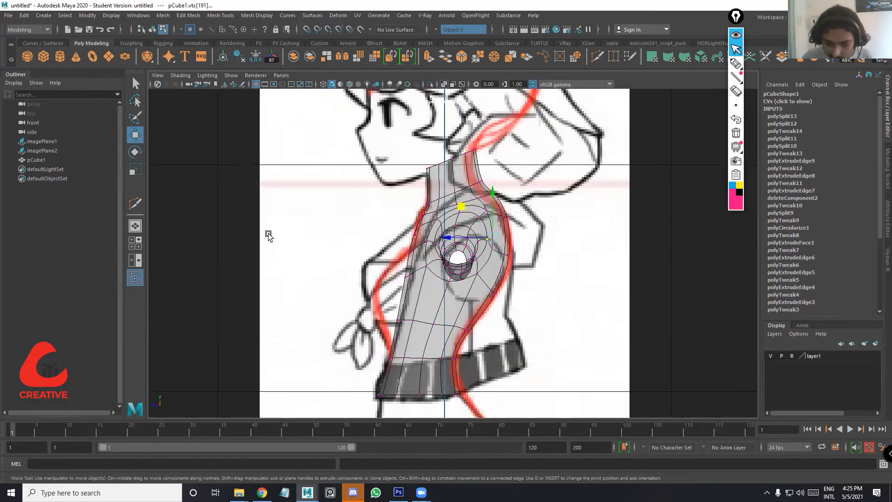
scroll(368, 254, "up", 3)
scroll(460, 259, "up", 2)
key("space")
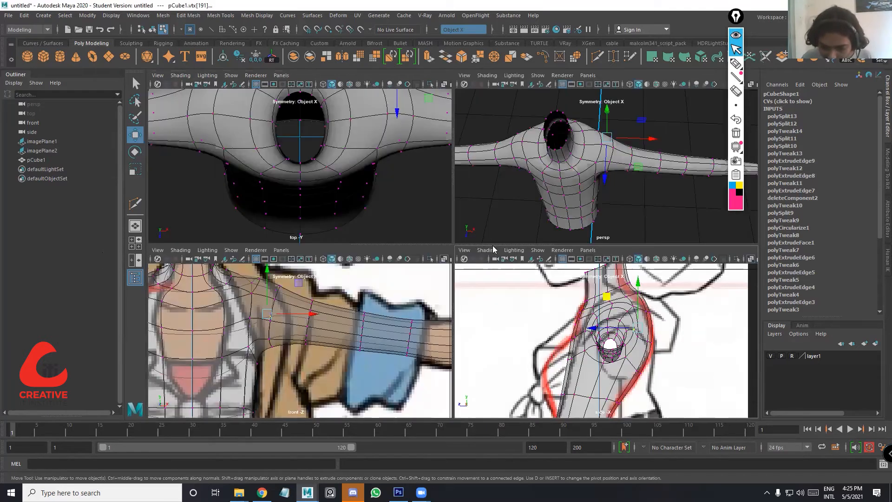
key("space")
middle_click_drag(744, 154, 523, 200, "alt")
scroll(462, 156, "down", 8)
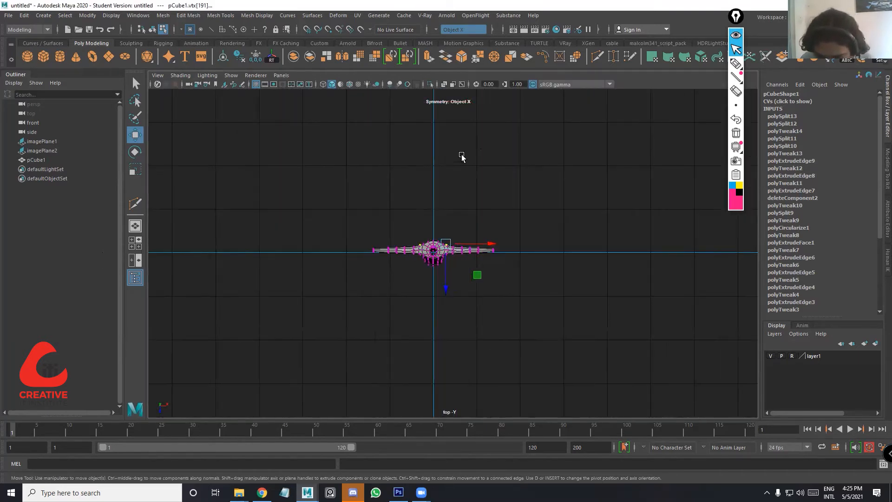
scroll(461, 155, "up", 5)
right_click_drag(494, 240, 493, 267)
left_click_drag(645, 182, 493, 295)
left_click_drag(547, 282, 546, 265)
Fine-tune the arms slightly backward in the side view, and shift the edge loop around the shoulder backward as well
key("space")
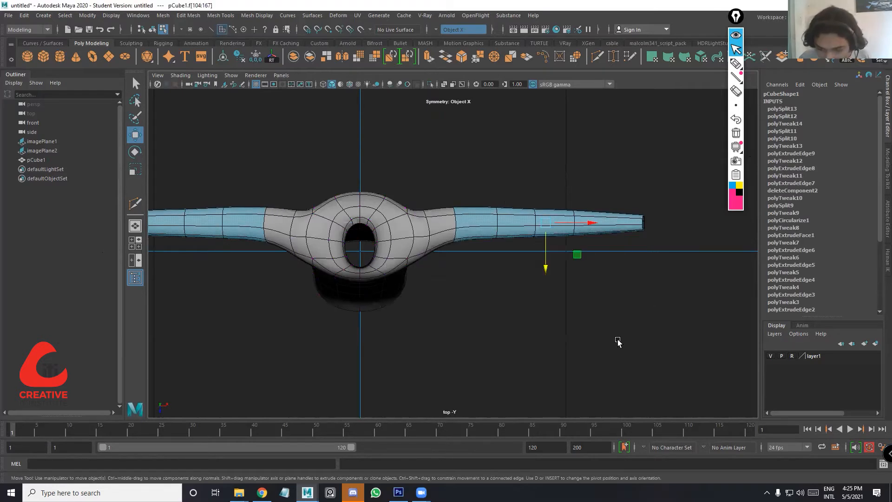
key("space")
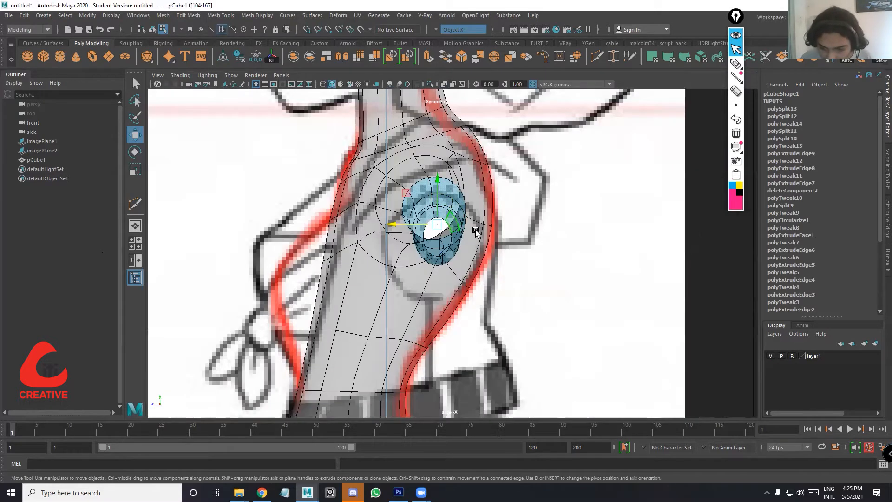
left_click_drag(394, 225, 397, 225)
right_click_drag(430, 160, 430, 137)
double_click(416, 166)
left_click_drag(379, 199, 407, 206)
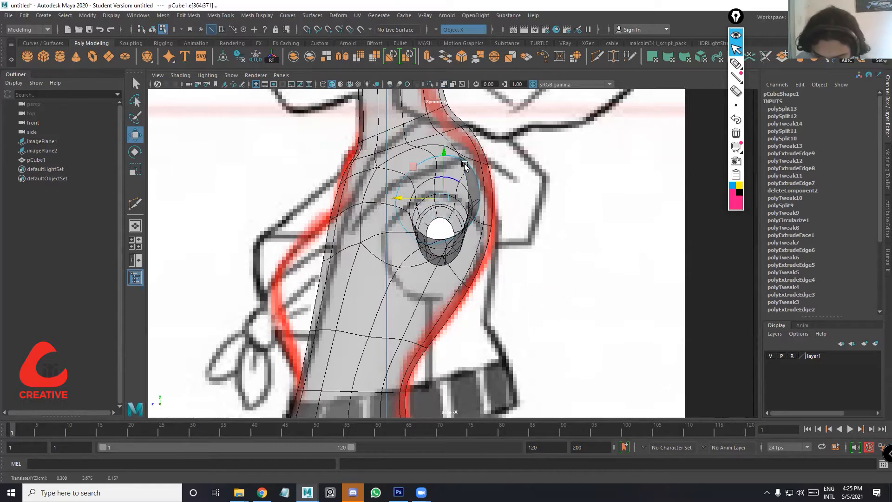
Select edges on the back of the shoulder in the perspective view and adjust their depth to smooth the transition into the arm
key("space")
key("space")
key("space")
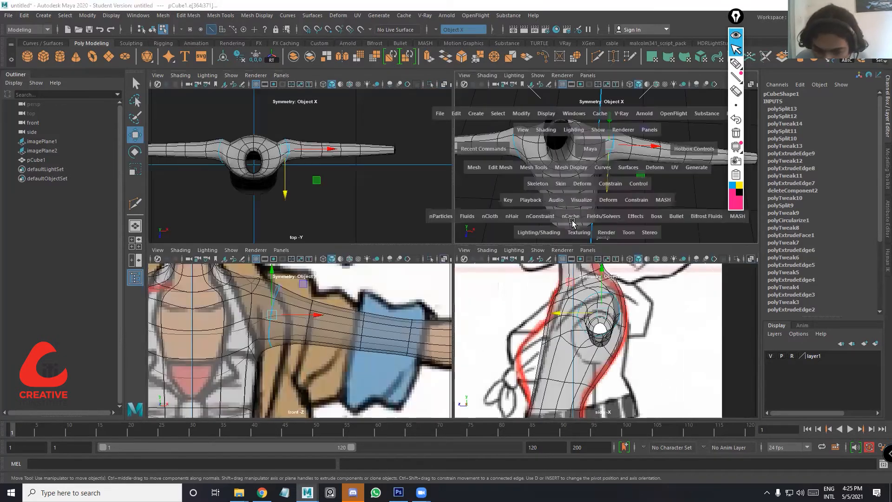
left_click_drag(450, 251, 446, 271, "alt")
left_click_drag(436, 239, 448, 256, "alt")
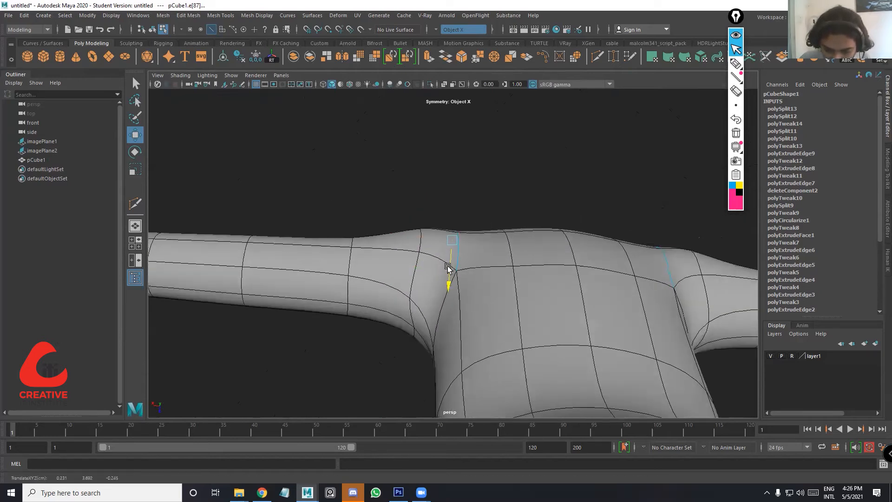
left_click_drag(498, 233, 419, 218, "alt")
left_click(507, 220)
left_click(424, 212)
left_click(446, 223, "shift")
left_click_drag(504, 275, 306, 268, "alt")
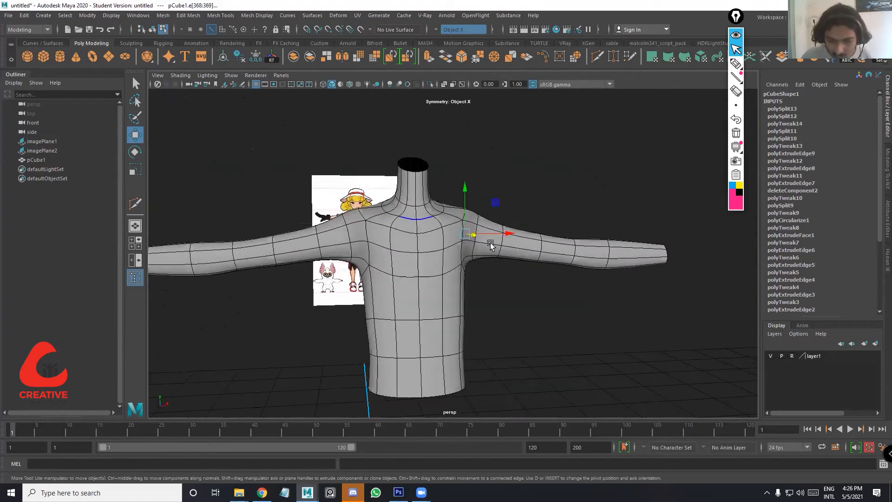
key("space")
key("space")
middle_click_drag(377, 229, 561, 233, "alt")
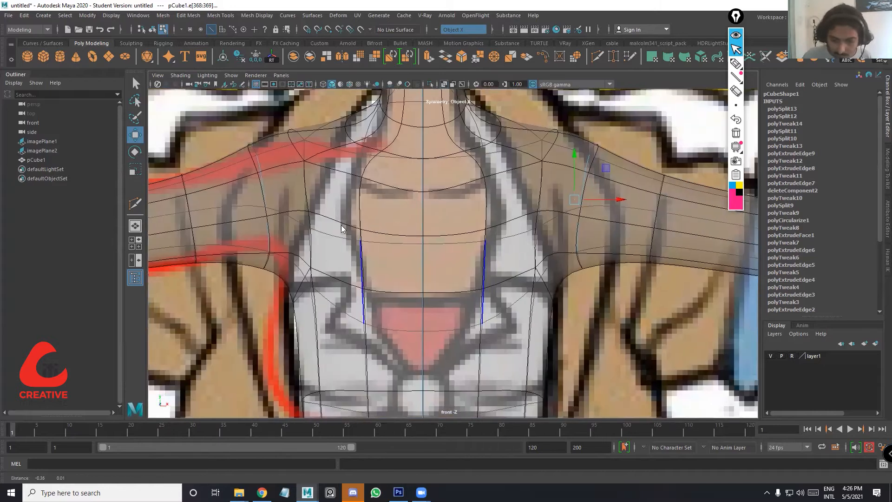
middle_click_drag(363, 184, 376, 163, "alt")
right_click(370, 149)
left_click(334, 229)
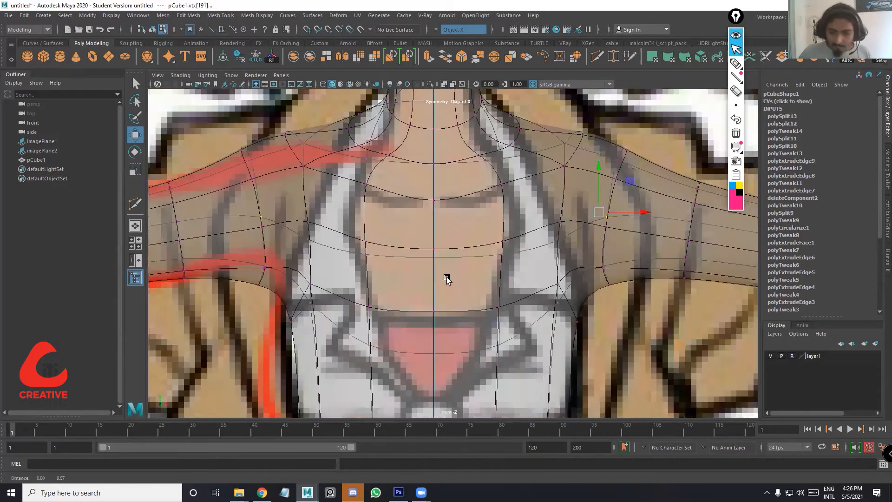
Select the torso's bottom edge loop in the front view and extrude it down to the upper edge of the belt
scroll(447, 278, "down", 8)
scroll(423, 198, "up", 3)
middle_click_drag(453, 376, 420, 231, "alt")
right_click_drag(420, 237, 418, 227)
double_click(396, 231)
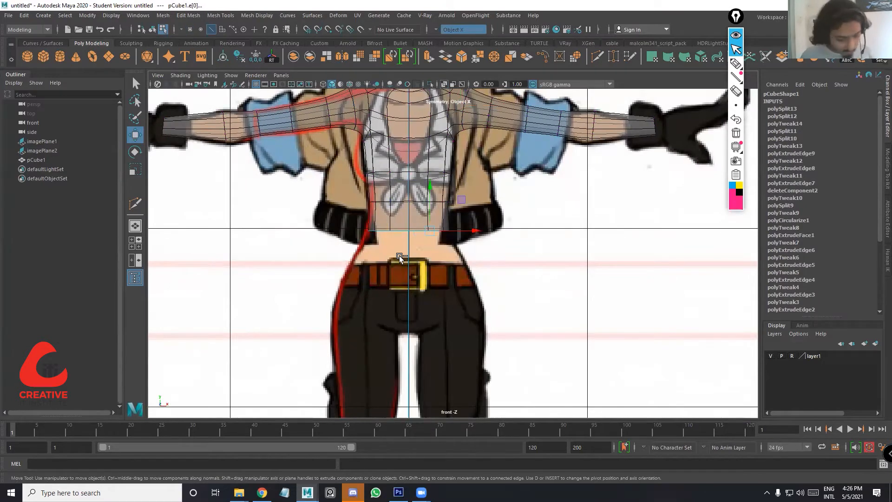
key("ctrl+e")
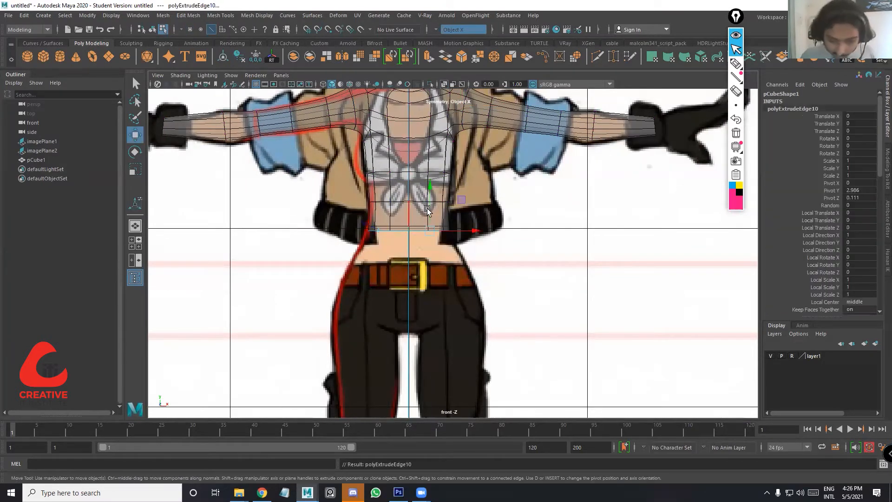
left_click_drag(429, 210, 479, 268)
Undo the last scaling, turn symmetry off and widen the torso's bottom edge loop to the hip width in the front view
key("e")
key("r")
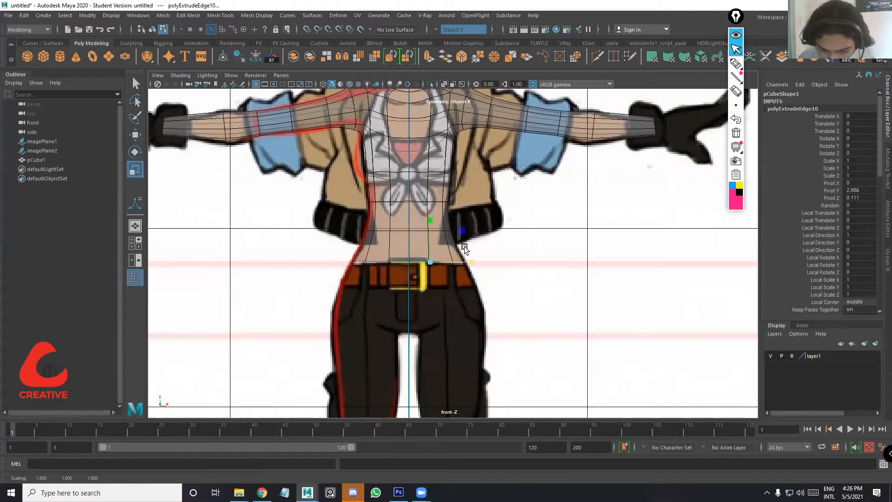
key("ctrl+z")
left_click(436, 29)
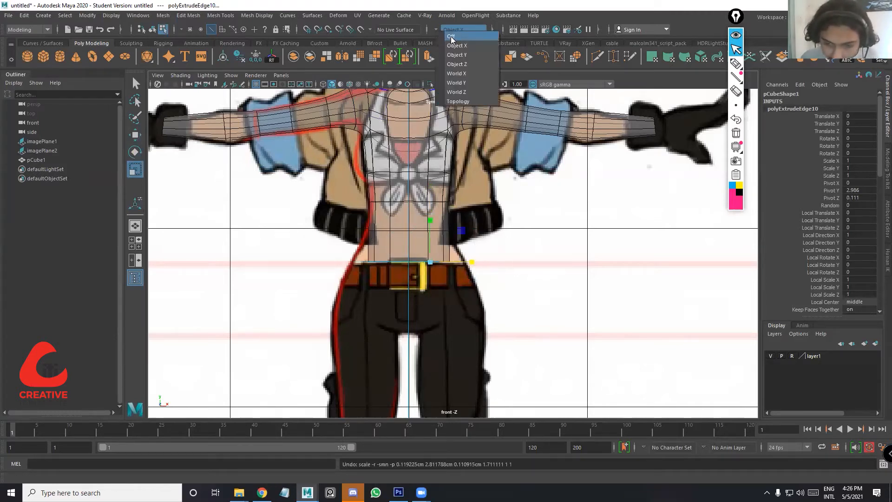
left_click(451, 36)
left_click(419, 264)
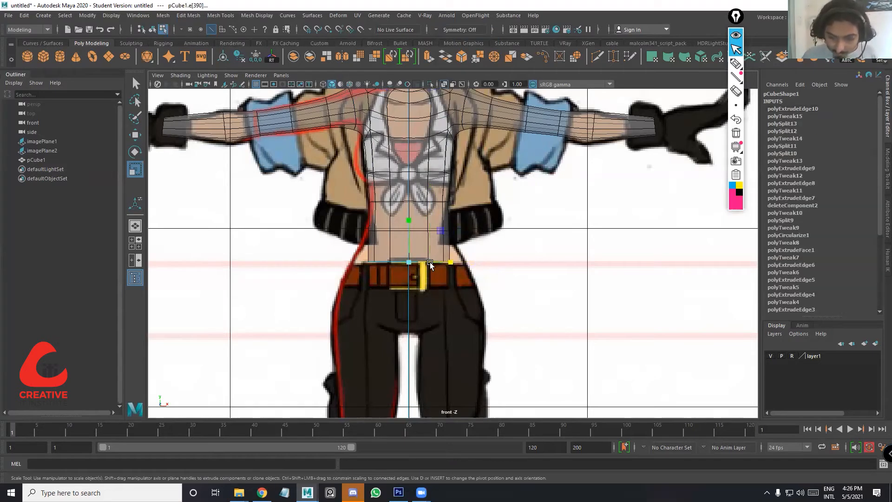
key("w")
left_click_drag(409, 245, 409, 245)
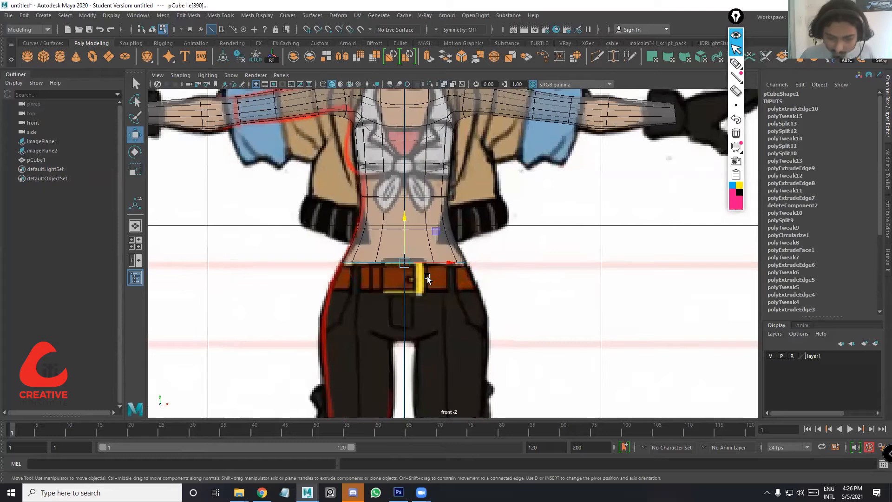
Switch to vertex selection and lower the middle vertices of the bottom edge, then slightly lower the pair near the sides
scroll(431, 274, "up", 2)
scroll(405, 220, "up", 2)
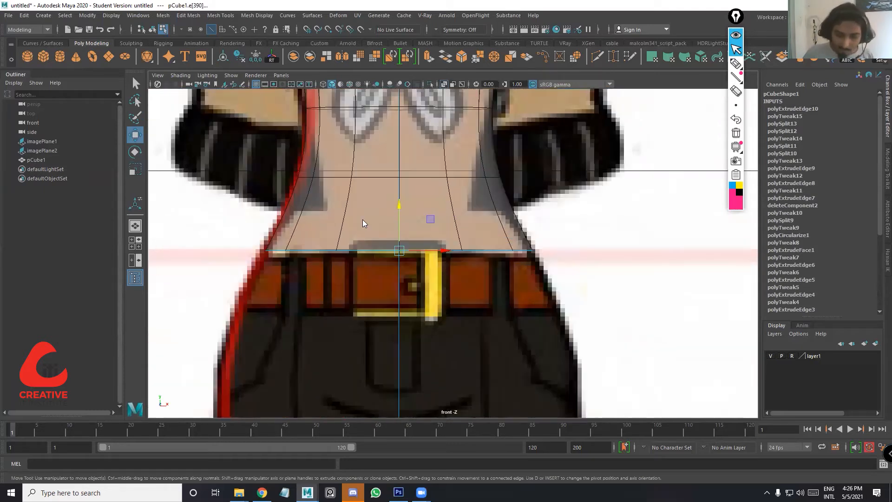
middle_click_drag(363, 224, 418, 199, "alt")
scroll(417, 199, "up", 2)
right_click_drag(397, 222, 360, 222)
left_click_drag(544, 260, 352, 202)
left_click_drag(453, 198, 455, 218)
left_click_drag(343, 237, 310, 215)
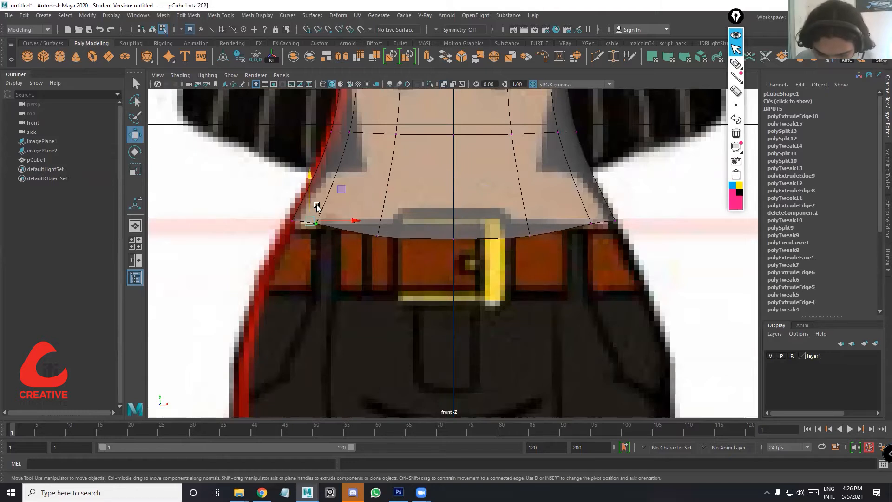
left_click_drag(607, 236, 573, 218, "shift")
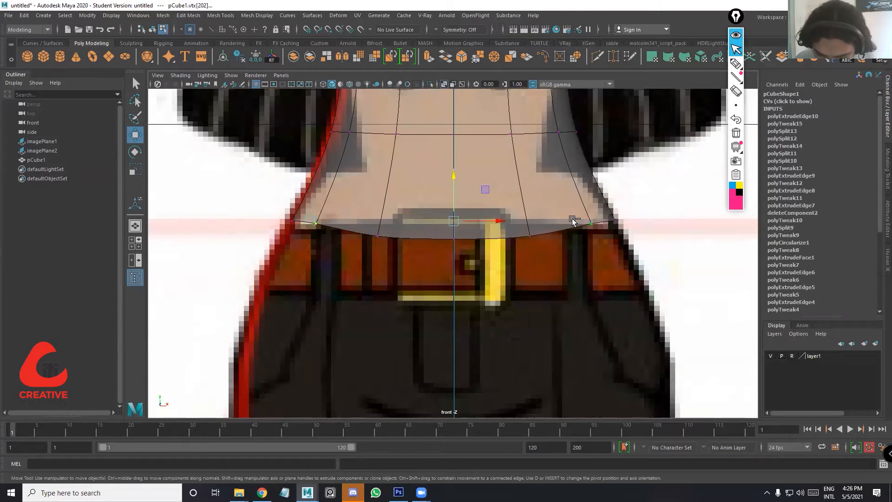
left_click_drag(454, 202, 452, 210)
Select the entire bottom row of torso vertices and nudge it vertically to fit the belt line in the front view
left_click_drag(635, 259, 269, 218)
left_click(449, 200)
key("ctrl+z")
left_click_drag(638, 263, 242, 172)
left_click_drag(452, 205, 451, 203)
key("alt+space")
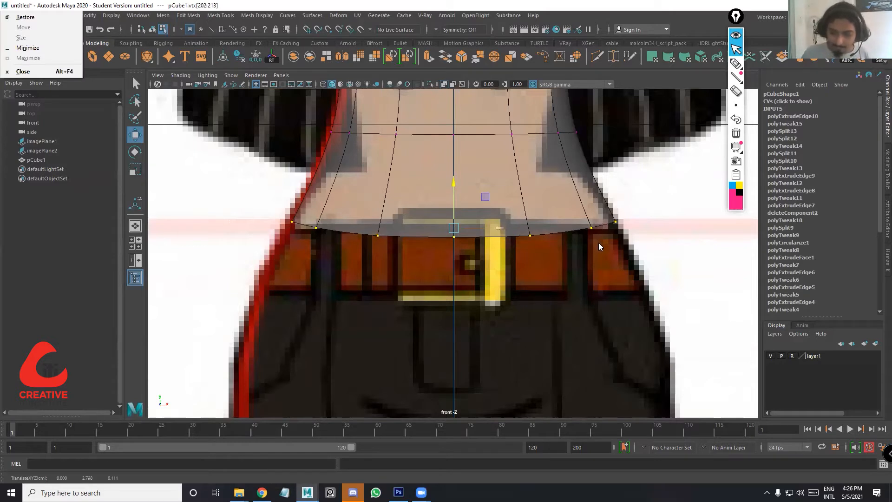
key("Escape")
Scale the bottom row of vertices in depth and shift it backward in the side view to match the hip outline
key("space")
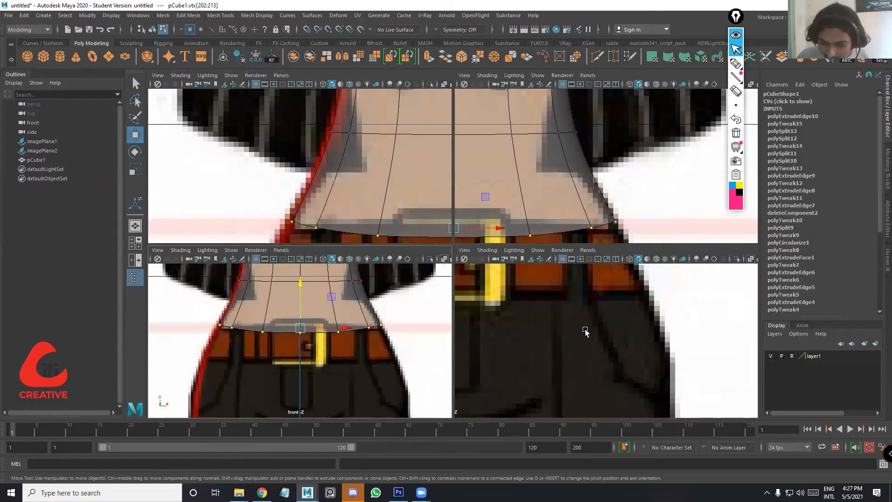
key("space")
scroll(424, 307, "up", 3)
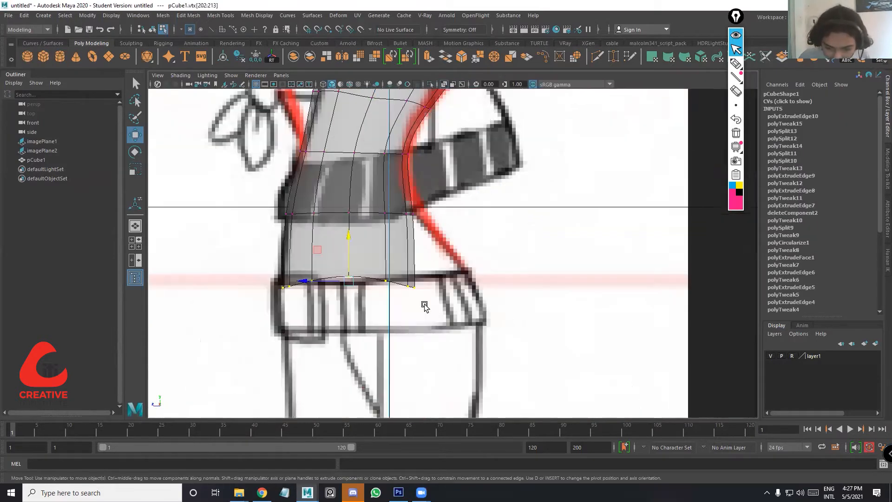
key("r")
left_click_drag(321, 283, 352, 283)
key("w")
key("e")
key("r")
key("w")
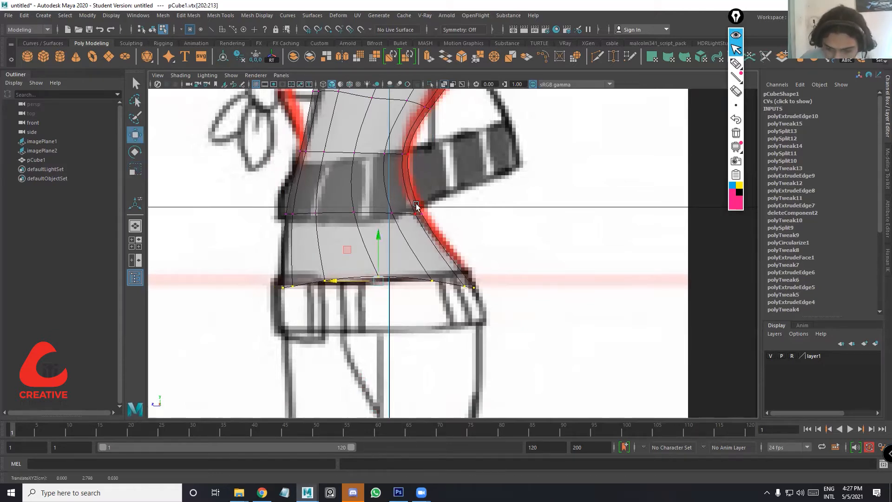
Switch to edge selection and extrude the bottom edge loop down below the belt in the side view
middle_click_drag(436, 281, 459, 212, "alt")
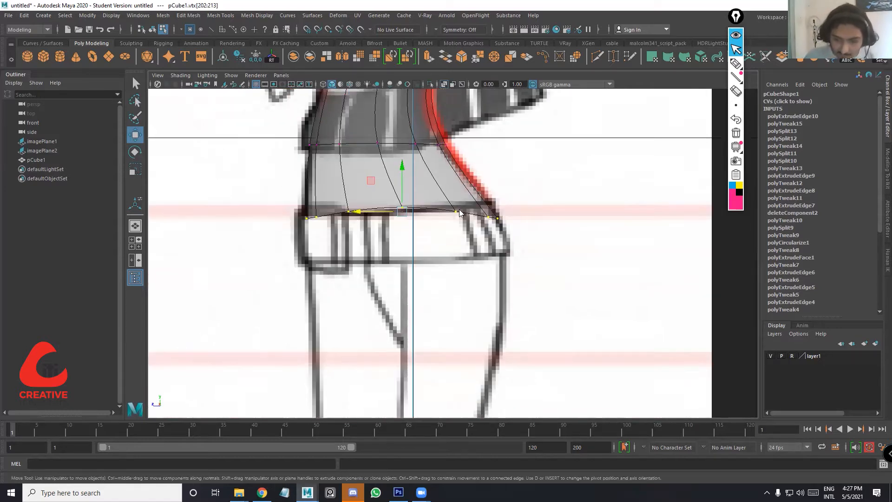
right_click_drag(458, 209, 455, 187)
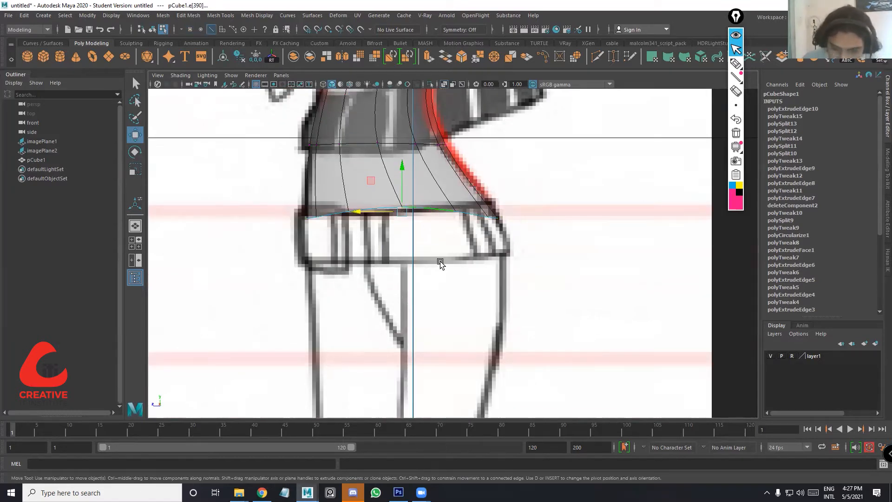
scroll(481, 235, "down", 5)
scroll(489, 252, "up", 3)
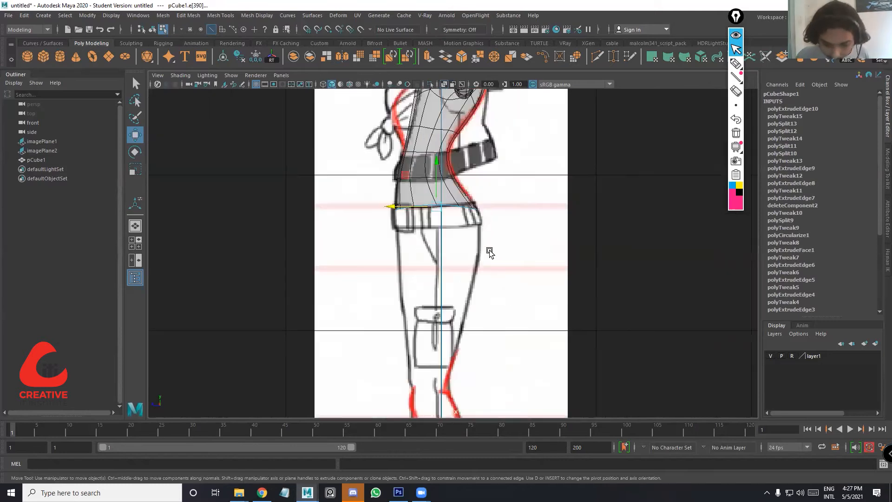
key("ctrl+e")
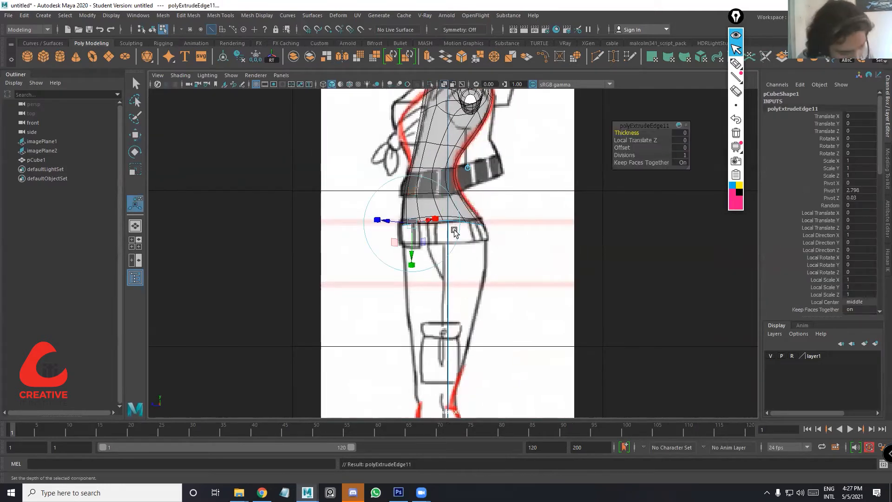
left_click(441, 195)
left_click_drag(441, 195, 430, 236)
Scale the newly extruded bottom edge loop in the side view and shift it slightly toward the front of the hips
key("e")
key("r")
left_click_drag(408, 264, 418, 265)
key("w")
key("e")
key("r")
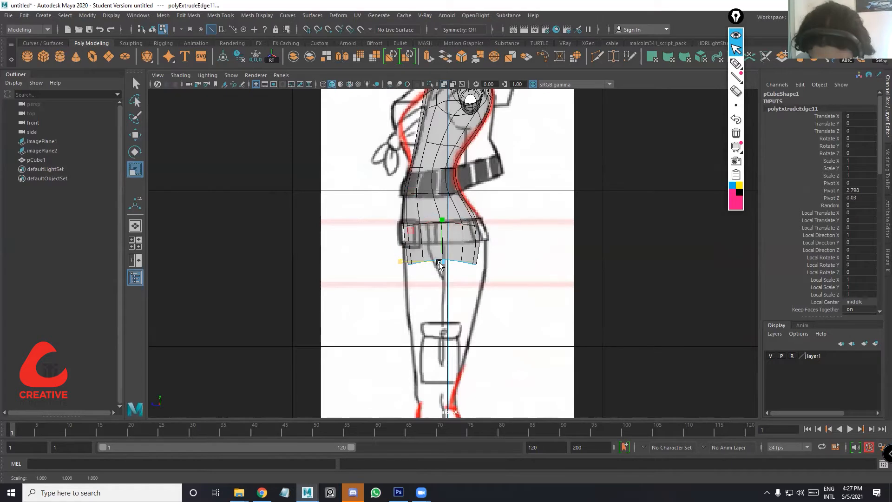
scroll(464, 277, "up", 5)
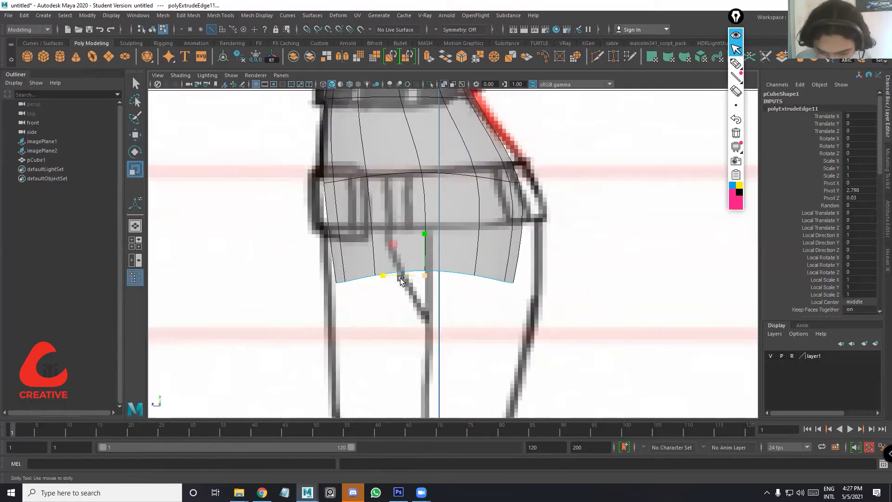
key("w")
left_click_drag(398, 278, 395, 278)
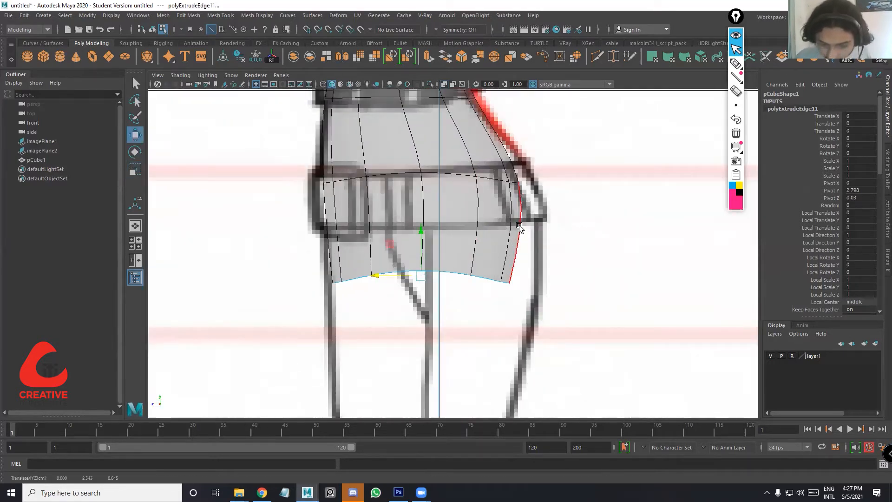
In the front view, widen the bottom edge loop and the edge loop at the belt line toward the hip outline
key("space")
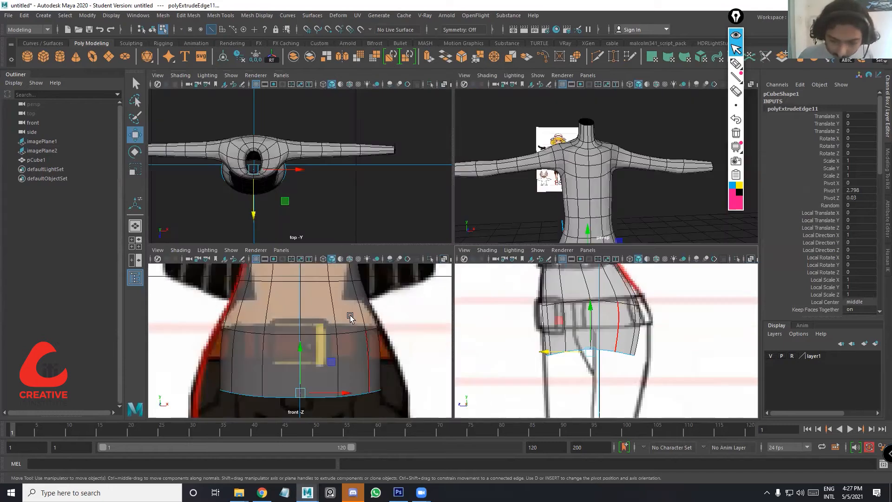
key("space")
middle_click_drag(479, 360, 436, 285, "alt")
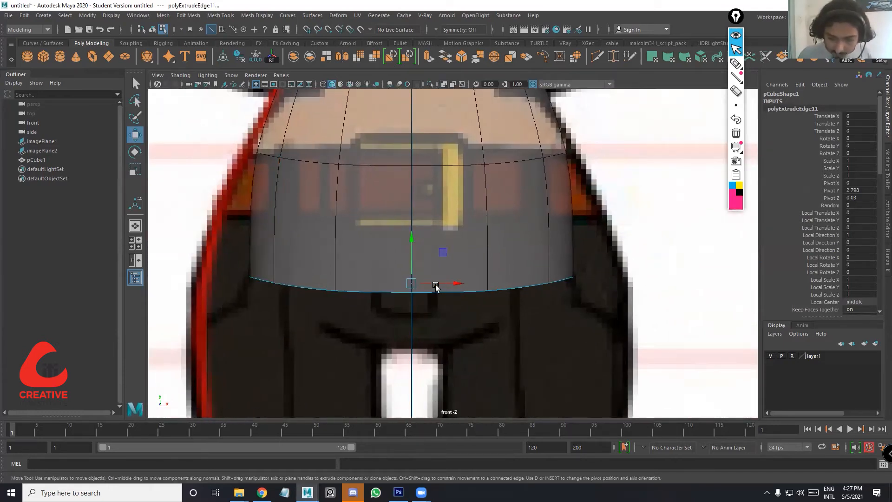
key("r")
left_click_drag(447, 284, 439, 277)
double_click(406, 164)
left_click_drag(409, 154, 428, 154)
scroll(432, 269, "down", 10)
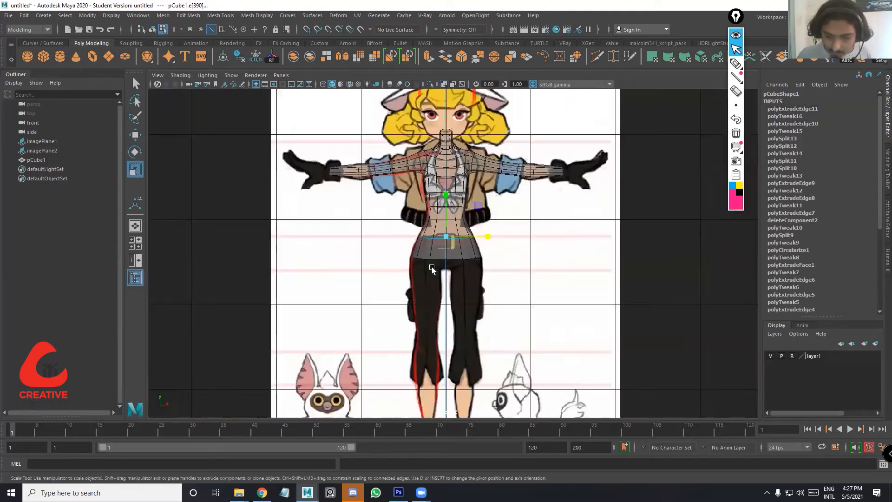
Reselect the bottom edge loop in the front view and fine-tune its width against the hip outline
scroll(446, 256, "up", 5)
scroll(413, 236, "up", 1)
middle_click_drag(450, 274, 425, 217, "alt")
double_click(424, 218)
left_click_drag(422, 218, 421, 218)
Switch to vertex selection and lower the bottom vertices on either side of the centre line in the front view
mouse_move(427, 253)
middle_mouse_down("alt")
mouse_move(413, 217)
mouse_move(426, 259)
middle_mouse_up("alt")
scroll(414, 218, "up", 3)
scroll(426, 260, "up", 1)
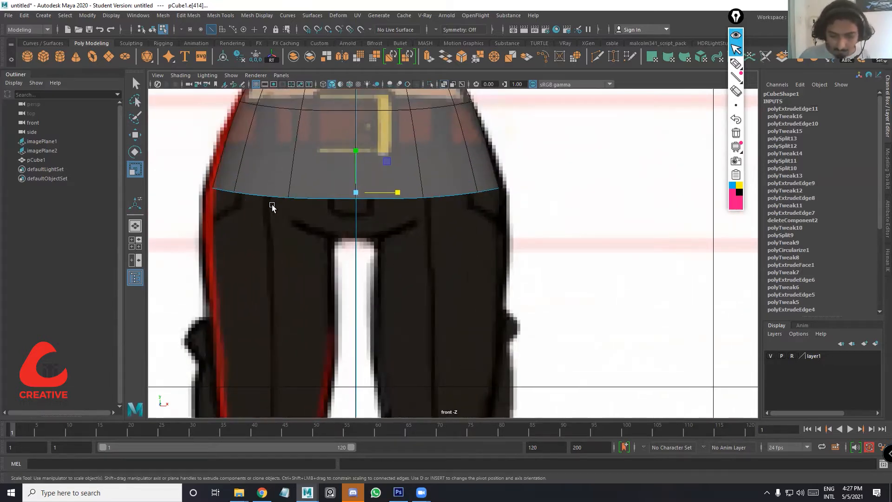
right_click_drag(285, 203, 240, 200)
left_click_drag(296, 214, 269, 177)
left_click_drag(437, 218, 409, 187, "shift")
key("w")
left_click_drag(353, 186, 352, 200)
Select the middle bottom edges on the front and back of the torso and extrude them in the perspective view
right_click_drag(304, 184, 303, 153)
left_click(325, 203)
left_click(386, 205, "shift")
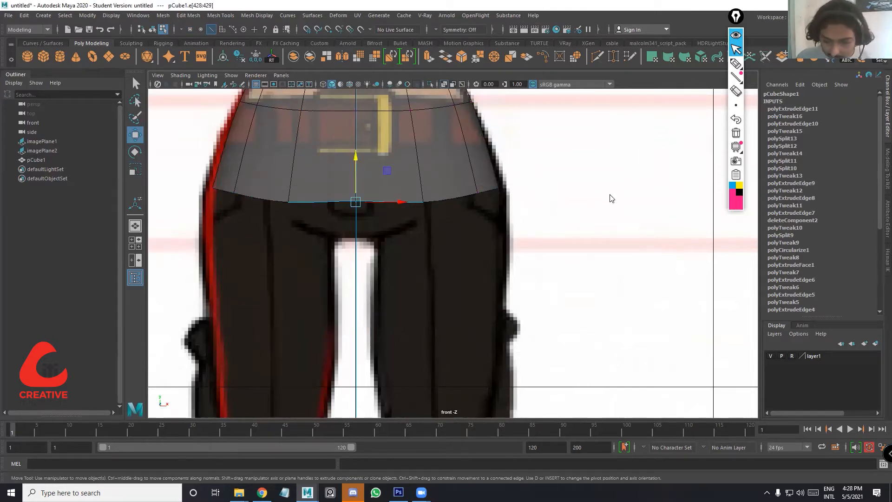
key("space")
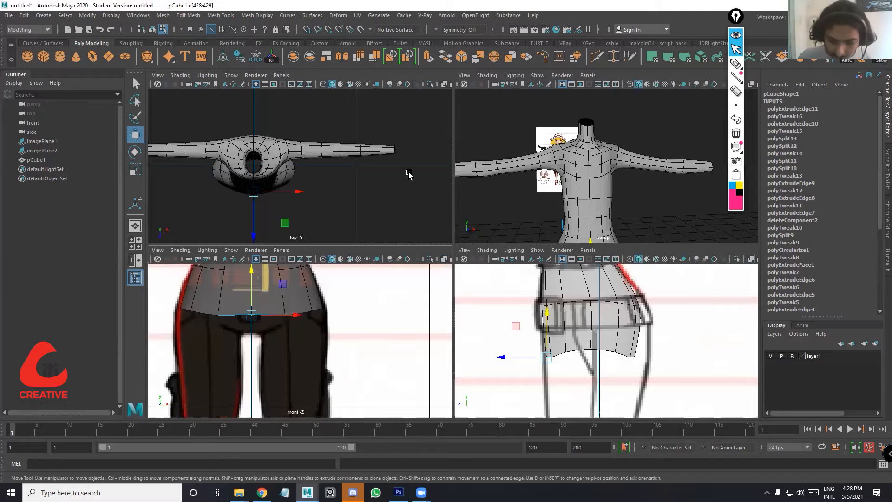
key("space")
left_click_drag(469, 186, 477, 226, "alt")
key("ctrl+e")
left_click_drag(467, 174, 460, 193, "alt")
Extrude the crotch edges again and scale the front and back strips toward each other until they almost meet
key("ctrl+e")
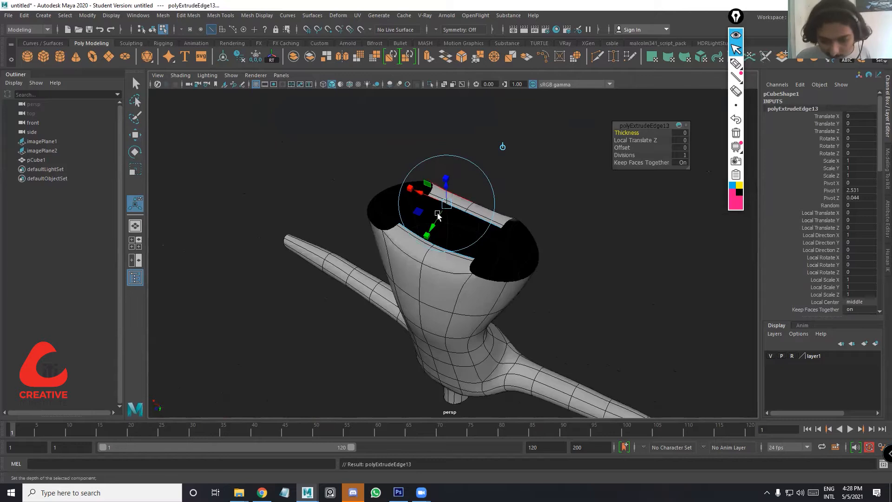
key("w")
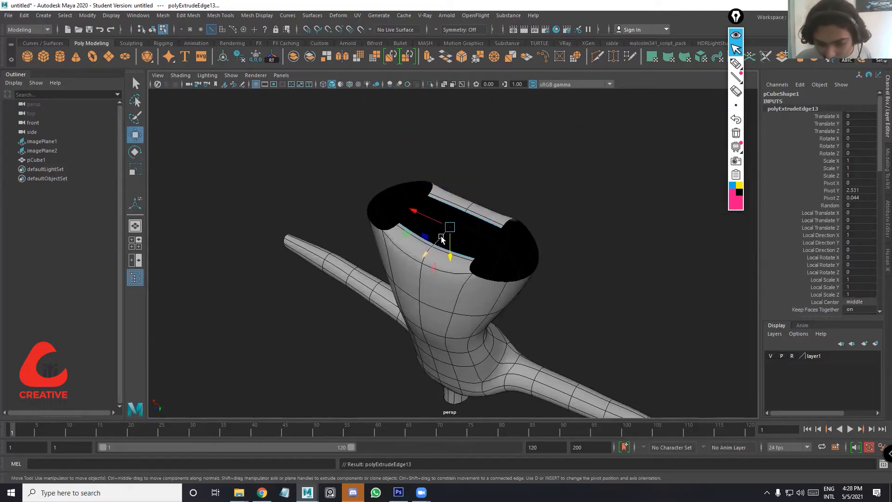
key("r")
left_click_drag(437, 246, 470, 244)
Turn off smooth preview and merge the three facing vertex pairs to close the gap between the crotch strips
scroll(449, 209, "up", 6)
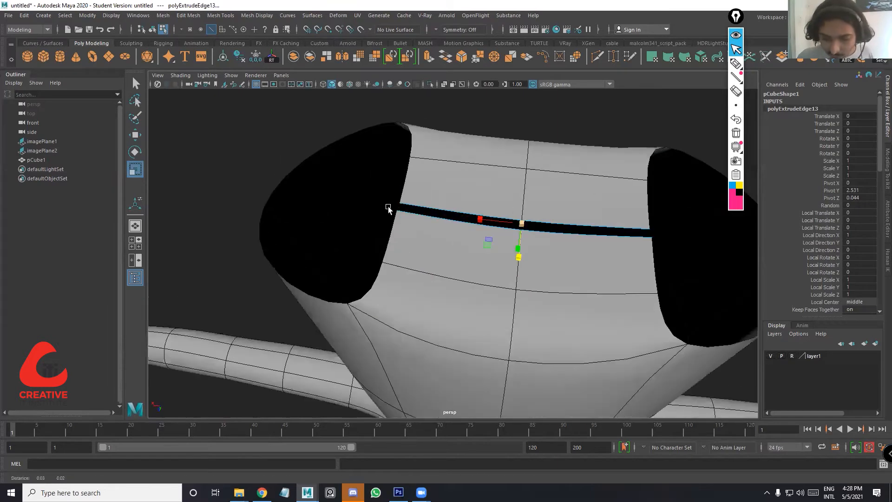
middle_click_drag(391, 225, 374, 234, "alt")
right_click_drag(448, 199, 407, 231)
left_click(374, 227)
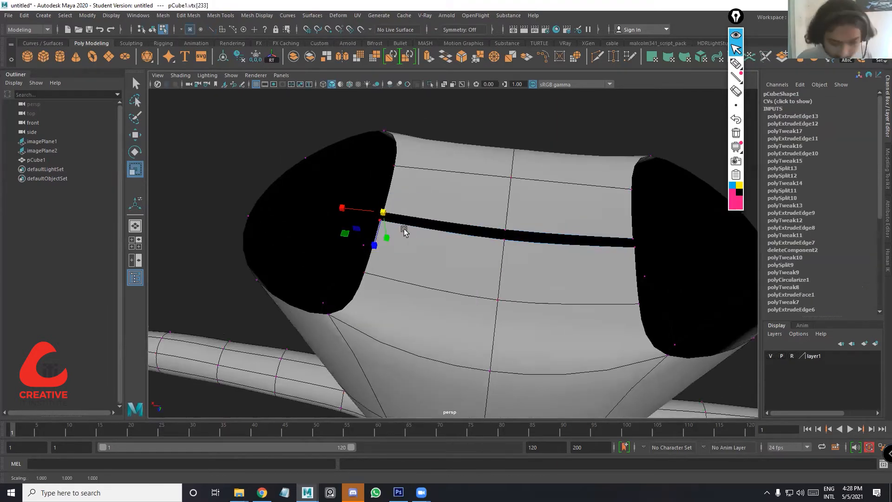
key("1")
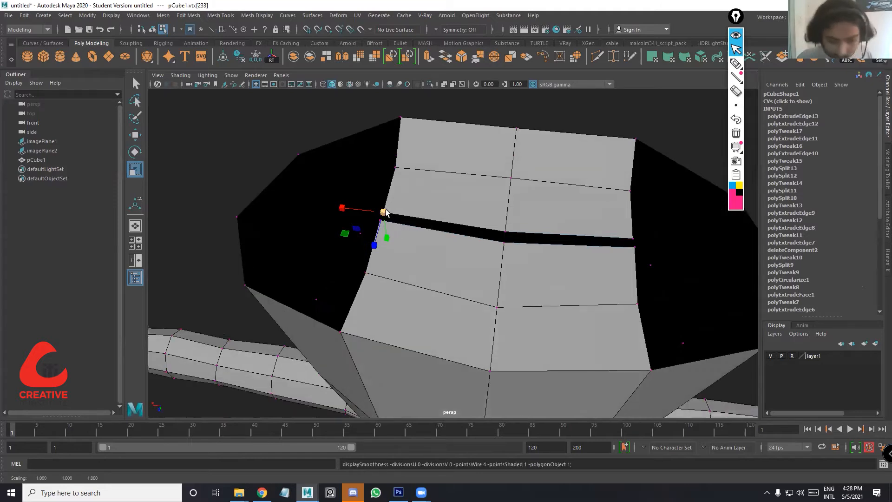
key("q")
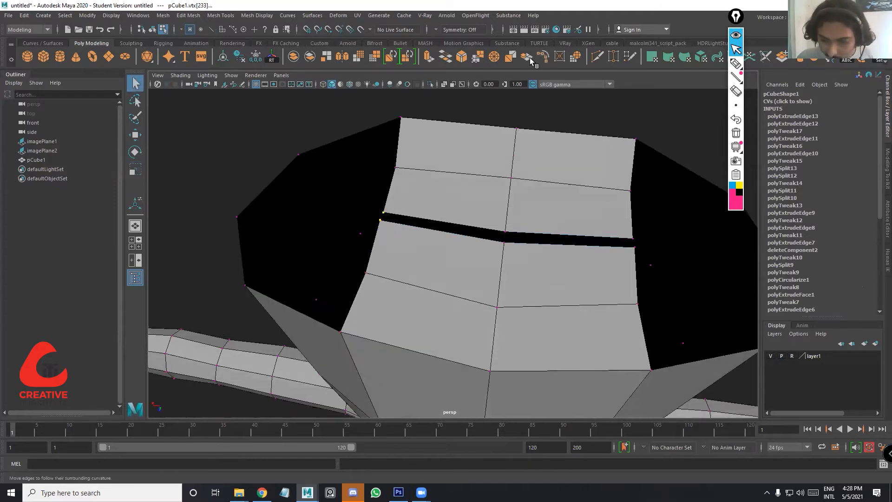
left_click(507, 231)
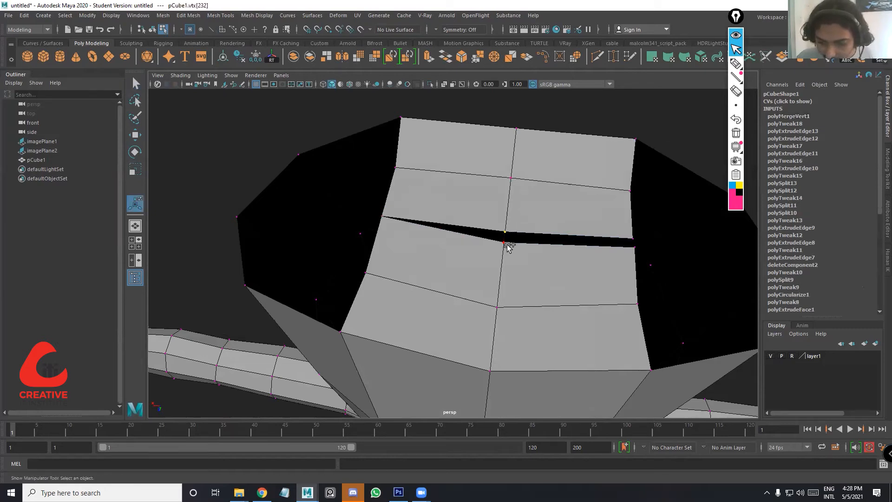
left_click(477, 56)
left_click(632, 242)
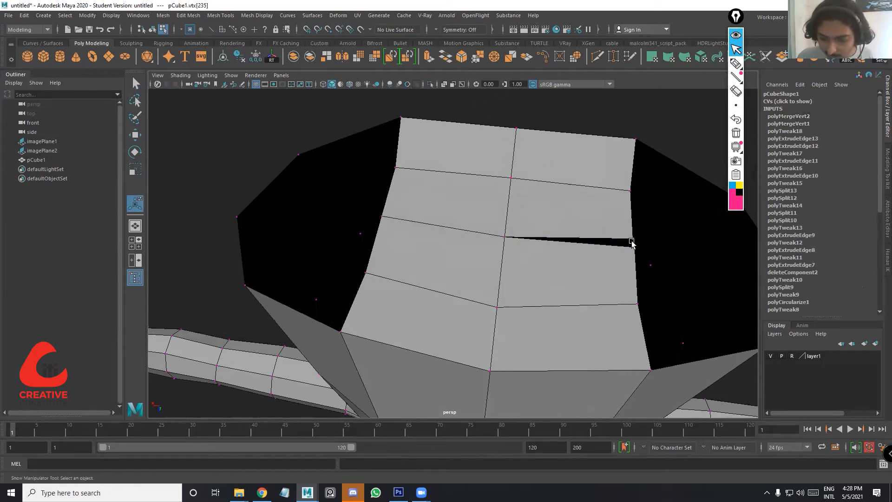
left_click(476, 62)
Switch to edge selection, select the edges along the middle of the crotch bridge and lower them in the side view
left_click_drag(524, 243, 368, 187, "alt")
right_click_drag(368, 188, 367, 159)
left_click(375, 224)
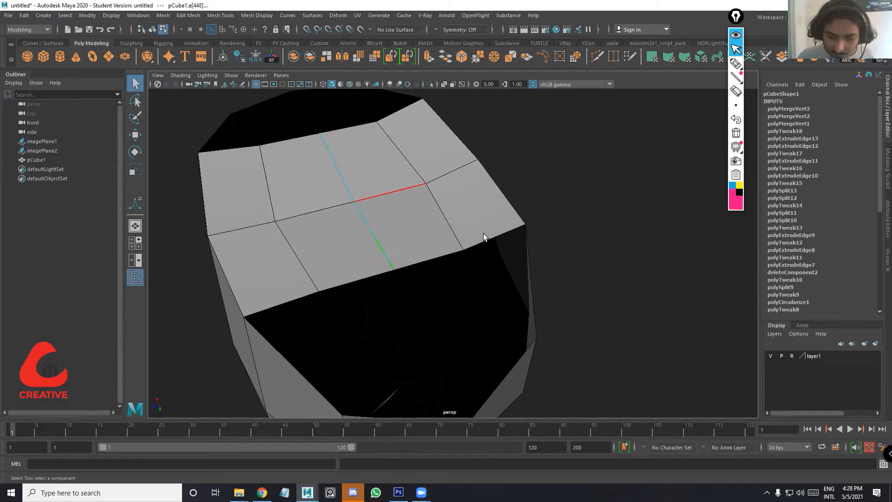
key("space")
key("space")
key("w")
left_click_drag(422, 233, 427, 267)
Lower the crotch edges in front of and behind the middle to round the leg opening, then turn on smooth preview
left_click(374, 247)
left_click_drag(377, 244, 385, 291)
left_click_drag(347, 260, 337, 256)
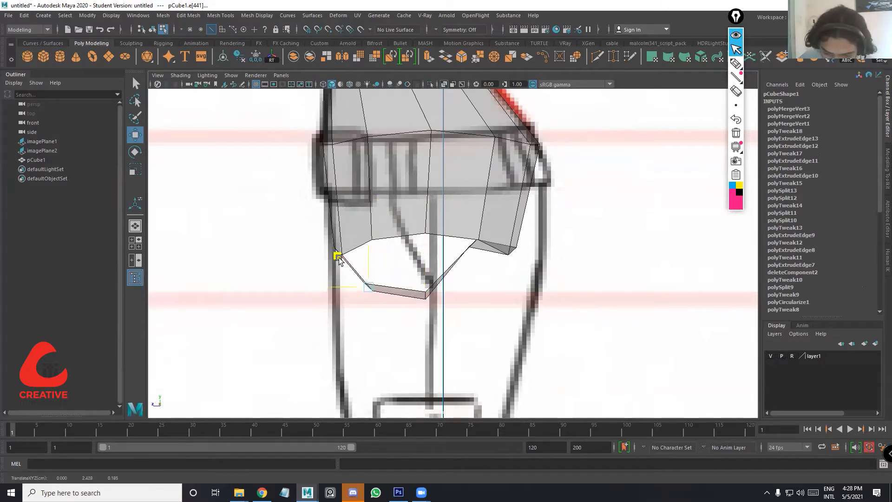
left_click(475, 244)
left_click_drag(472, 226, 480, 268)
key("3")
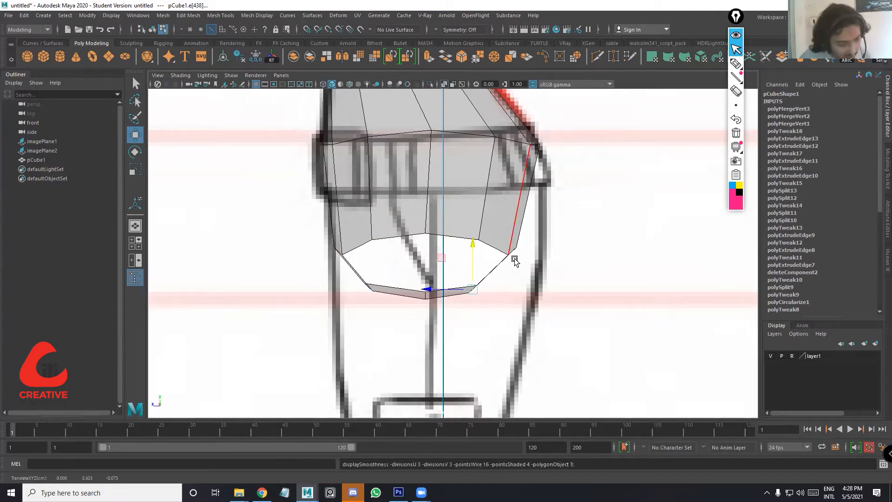
Switch to vertex selection and raise the vertices along the upper rim of the leg opening in the side view
middle_click_drag(520, 197, 514, 285, "alt")
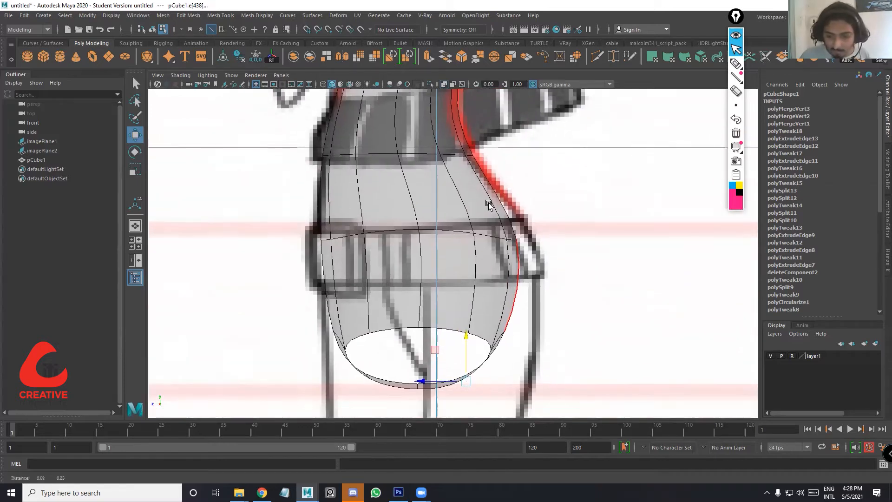
right_click_drag(406, 324, 346, 237)
left_click_drag(383, 333, 367, 293)
left_click_drag(437, 335, 420, 286)
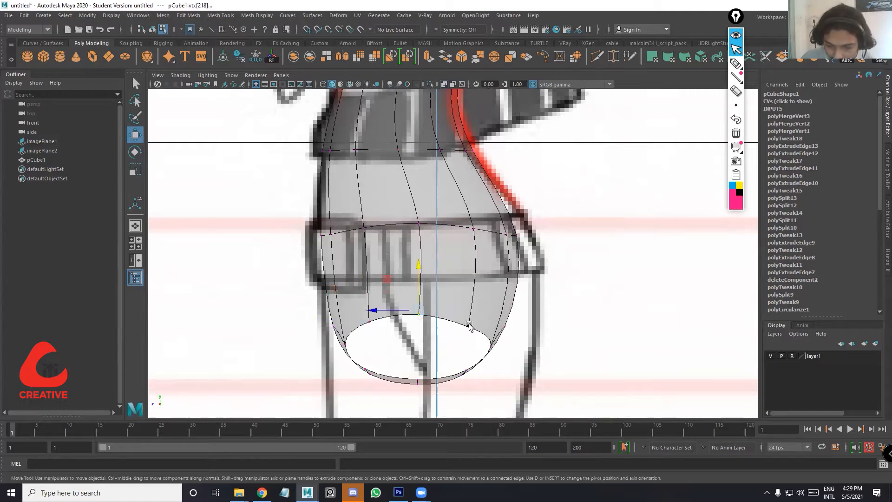
left_click_drag(485, 340, 473, 292)
middle_click_drag(525, 231, 517, 289, "alt")
Undo the last sideways vertex move in the front view and set symmetry to Object X
middle_click_drag(382, 371, 426, 284, "alt")
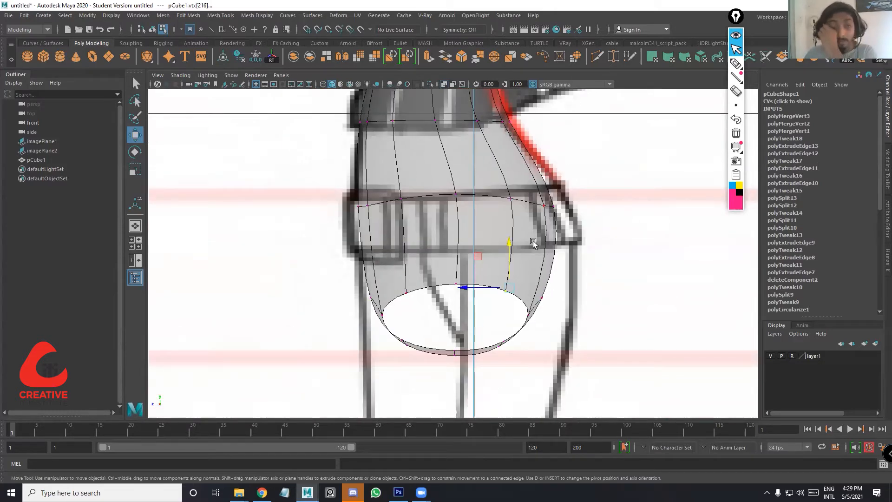
key("space")
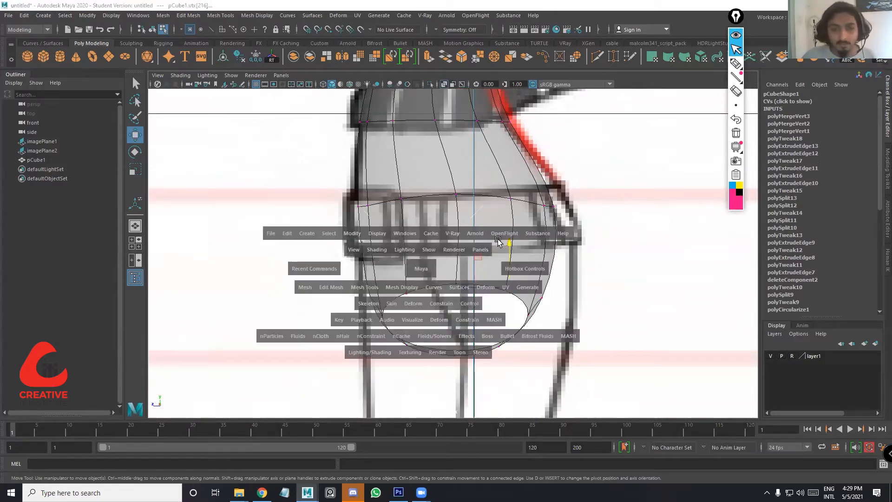
key("space")
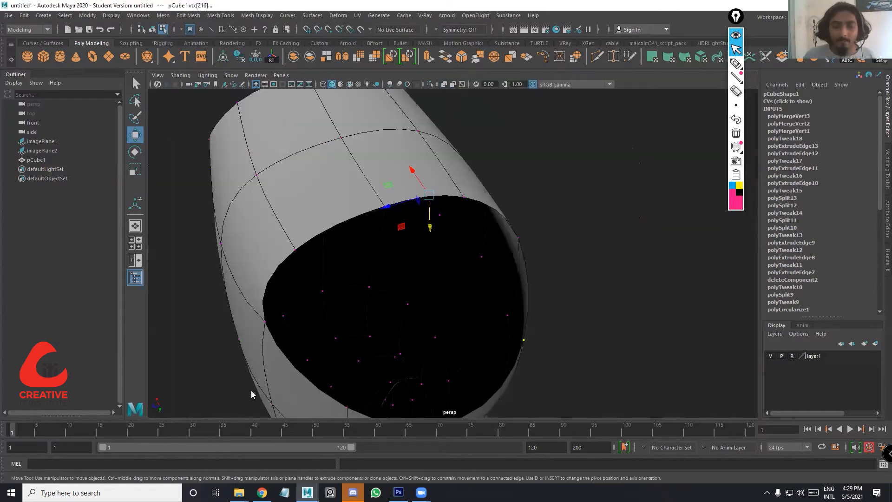
key("space")
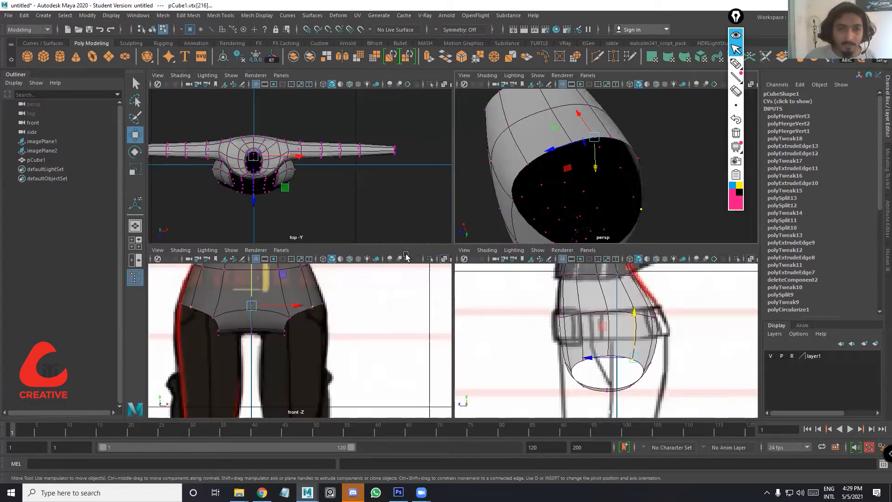
key("space")
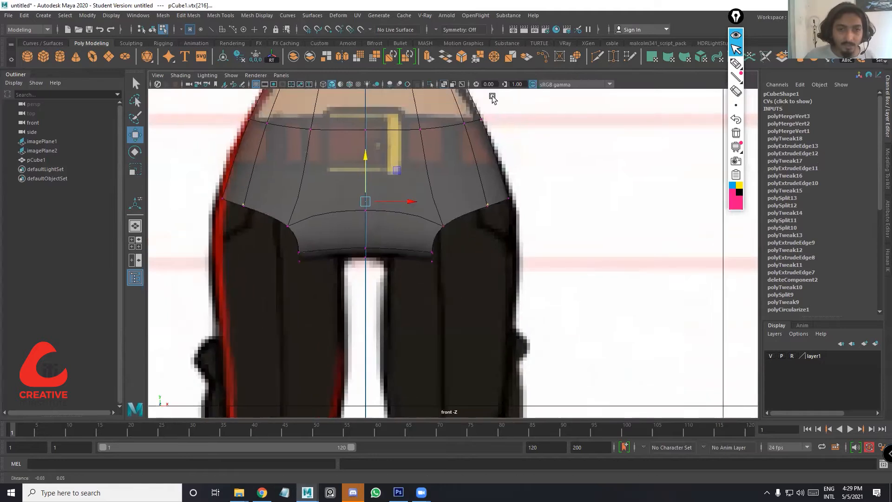
key("ctrl+z")
key("ctrl+z")
key("ctrl+z")
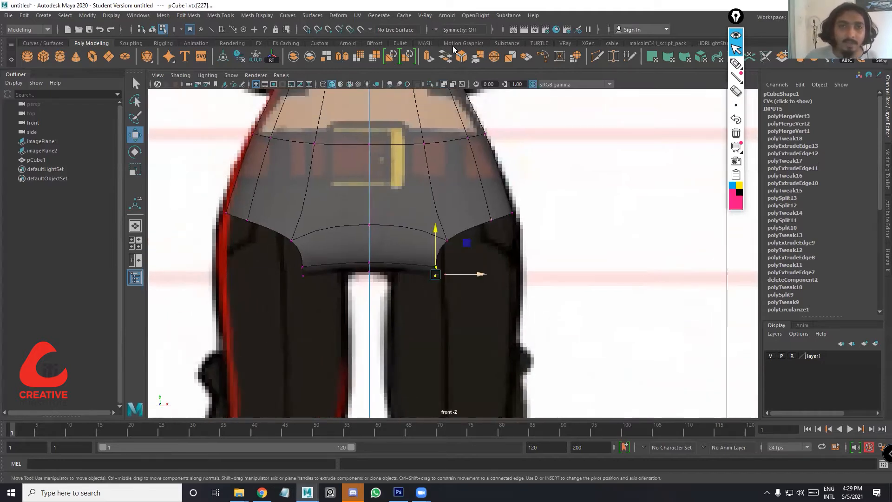
left_click(453, 46)
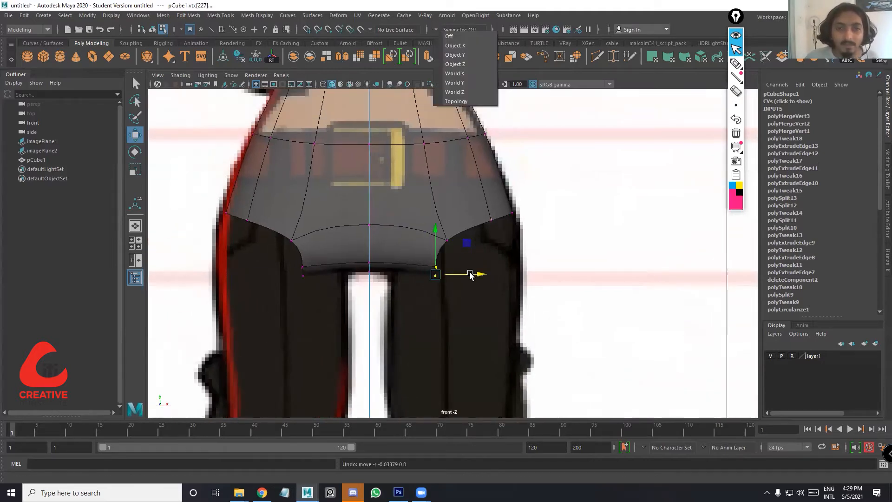
Pull the crotch vertices symmetrically inward to the inner leg lines and slightly lower the rim vertices beside them with smoothing off
left_click_drag(423, 275, 356, 279)
key("1")
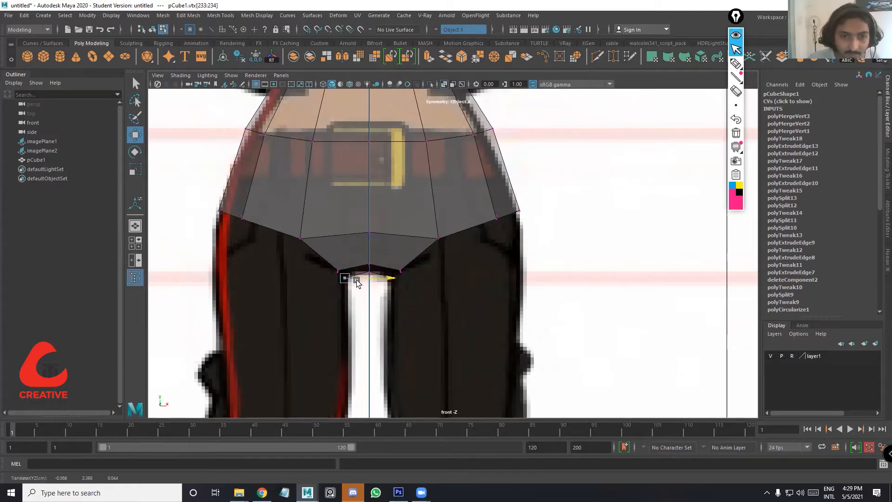
mouse_move(316, 256)
left_mouse_down()
mouse_move(273, 231)
mouse_move(316, 251)
left_mouse_up()
left_click_drag(300, 222, 300, 225)
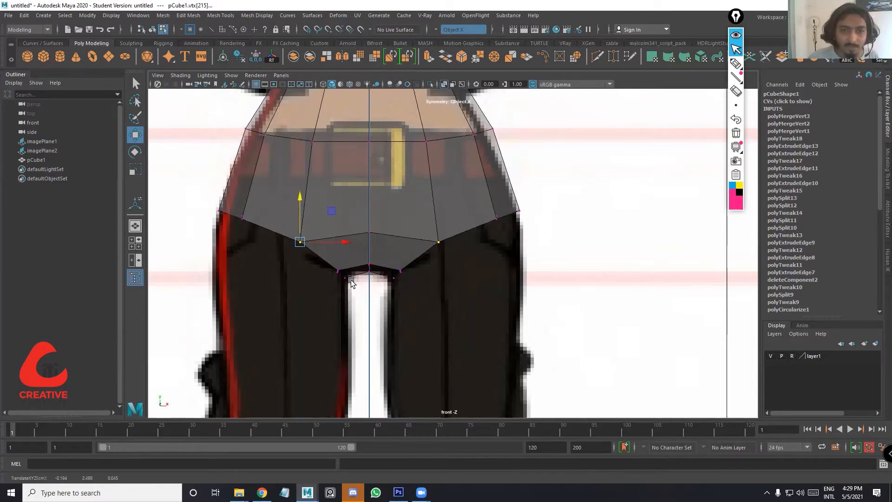
left_click_drag(342, 279, 331, 259)
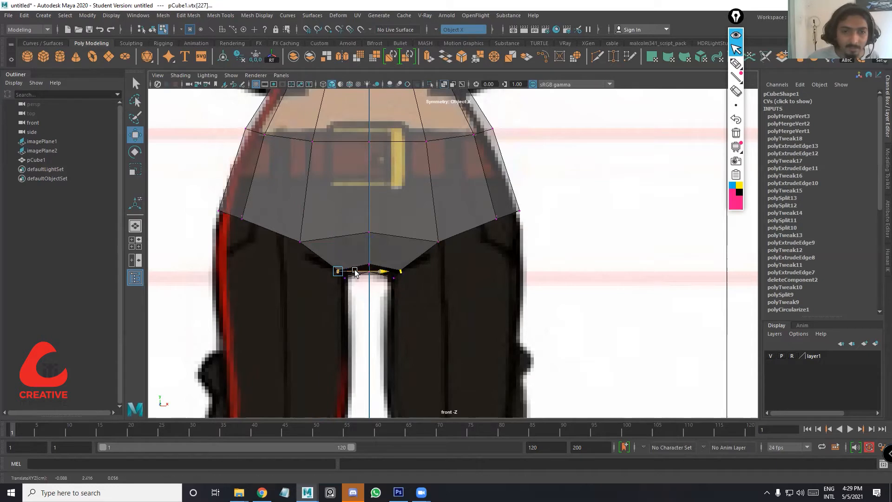
Extrude the edge loops of both leg openings and pull the new edges down toward the crotch line
middle_click_drag(456, 247, 490, 160, "alt")
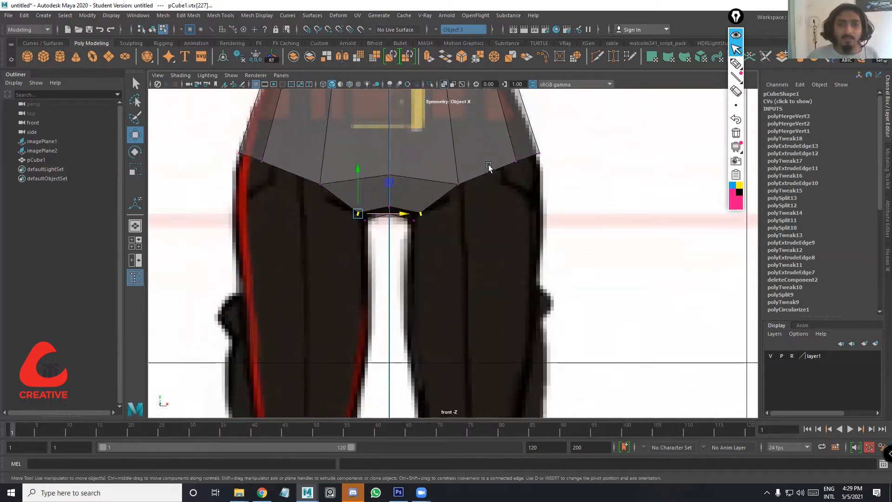
right_click_drag(489, 167, 490, 148)
double_click(491, 170)
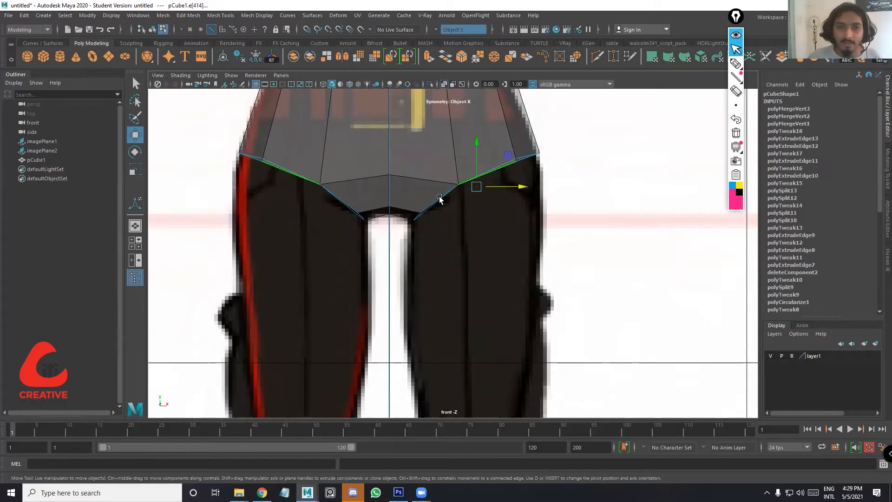
key("ctrl+e")
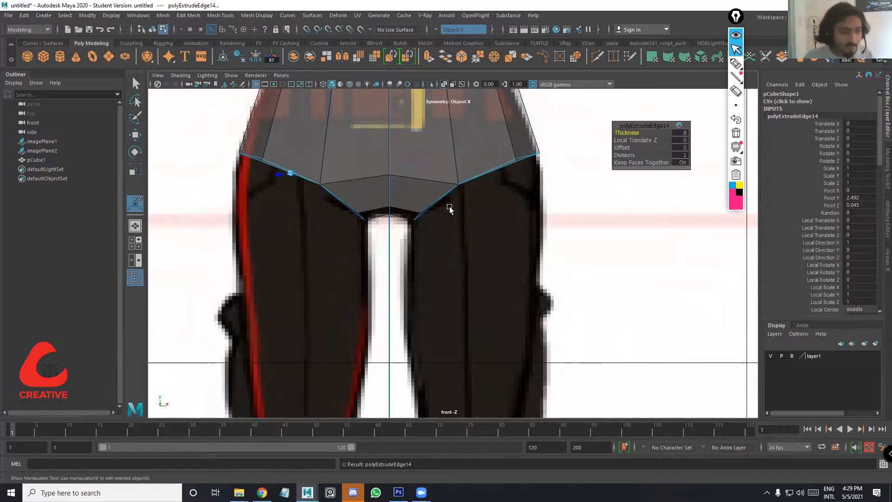
left_click_drag(477, 161, 475, 160)
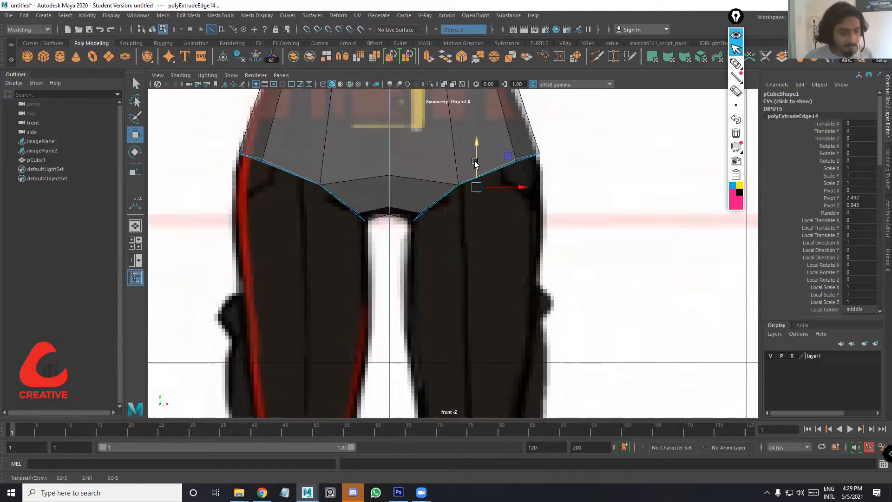
key("3")
left_click(463, 223)
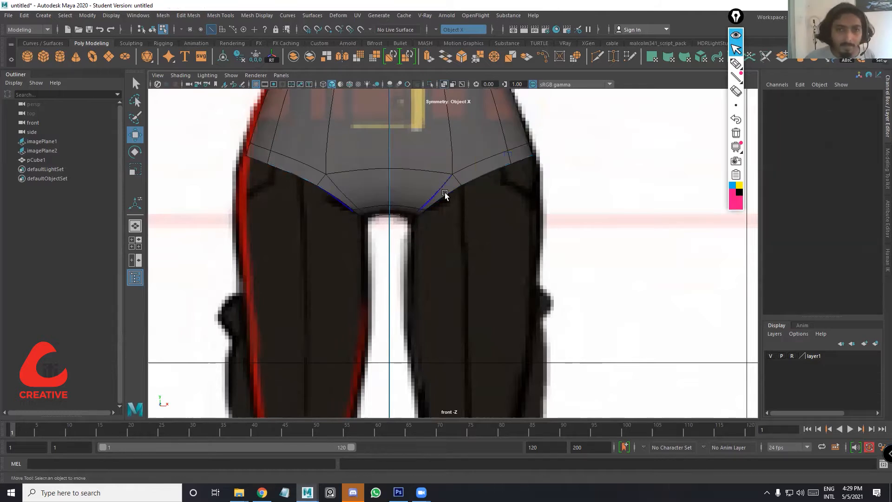
left_click(445, 195)
double_click(475, 181, "shift")
left_click_drag(475, 158, 492, 210)
Turn off smooth preview and flatten the slope of the extruded leg loops in the front view
key("1")
key("e")
key("r")
key("e")
key("w")
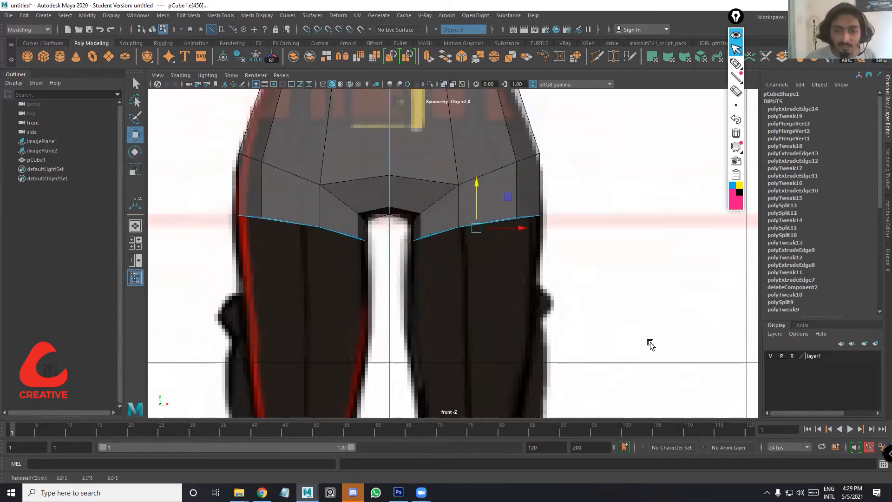
In the side view with smooth preview on, widen the new leg loop front to back toward the reference outline
key("space")
key("space")
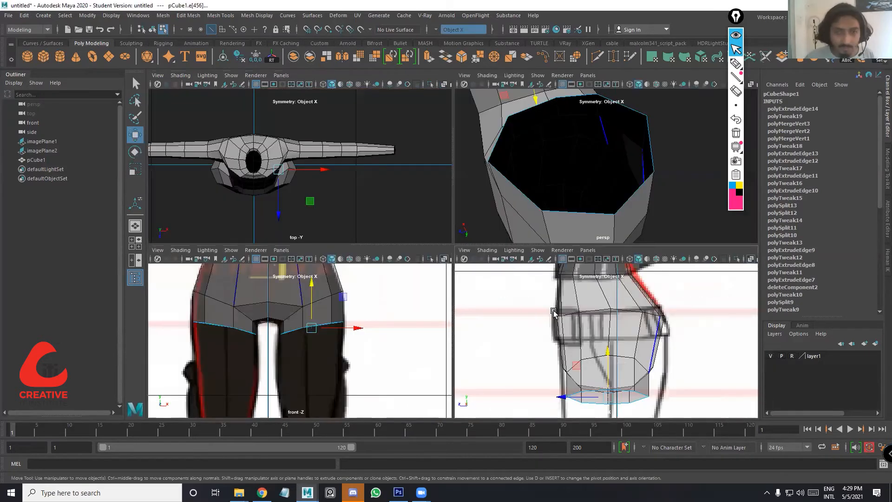
key("space")
scroll(448, 319, "up", 5)
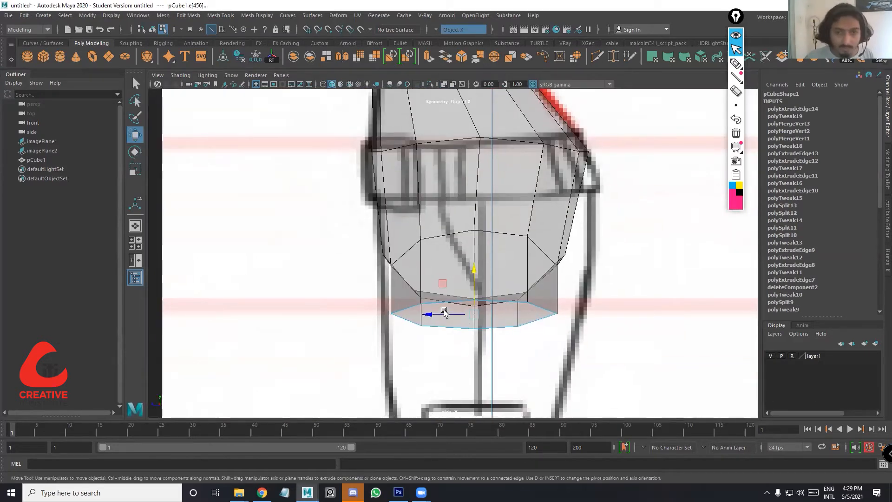
key("3")
key("r")
left_click_drag(440, 314, 434, 314)
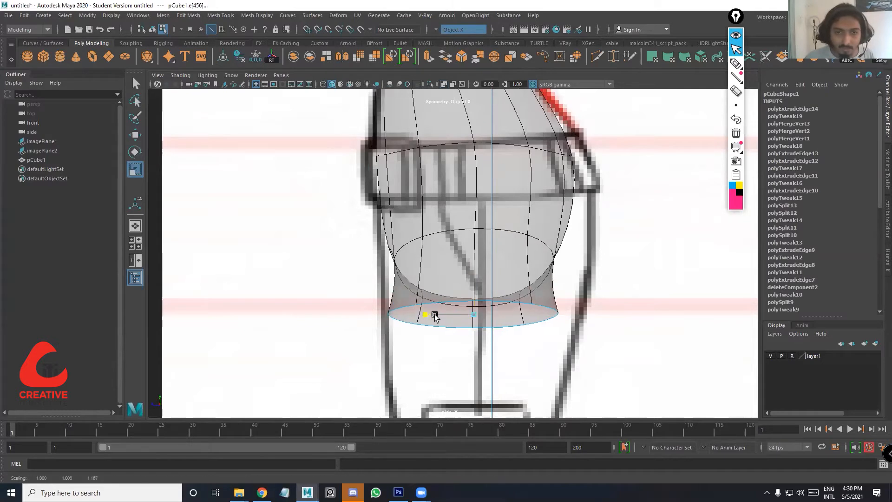
Move the front edge of the upper leg-opening rim forward onto the reference thigh line in the side view
left_click(413, 244)
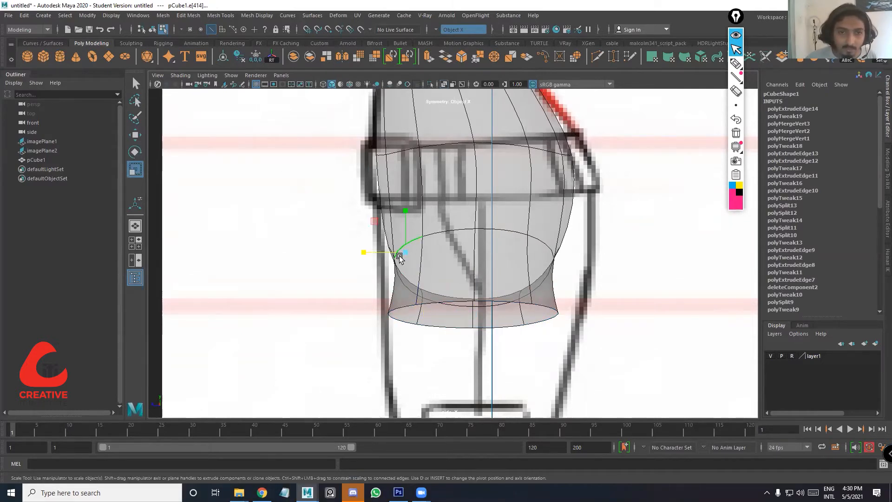
key("w")
left_click_drag(379, 253, 368, 255)
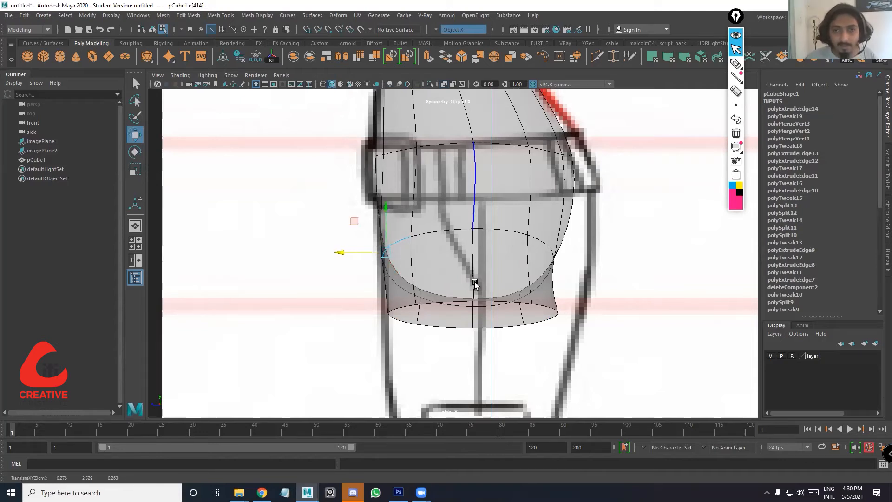
Extrude the bottom leg loop again and lower it to mid-thigh, over the strap drawn in the side reference
middle_click_drag(485, 286, 485, 324, "alt")
middle_click_drag(525, 239, 526, 337, "alt")
middle_click_drag(524, 280, 528, 267, "alt")
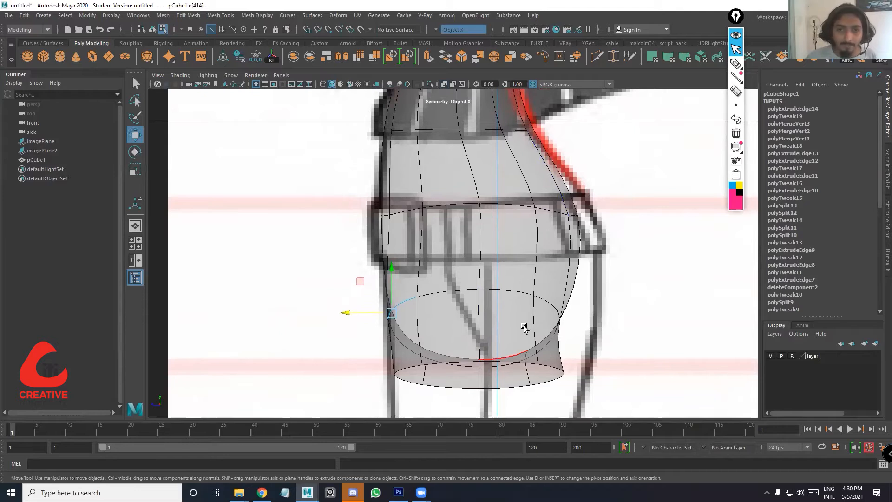
middle_click_drag(523, 327, 525, 319, "alt")
middle_click_drag(528, 256, 505, 250, "alt")
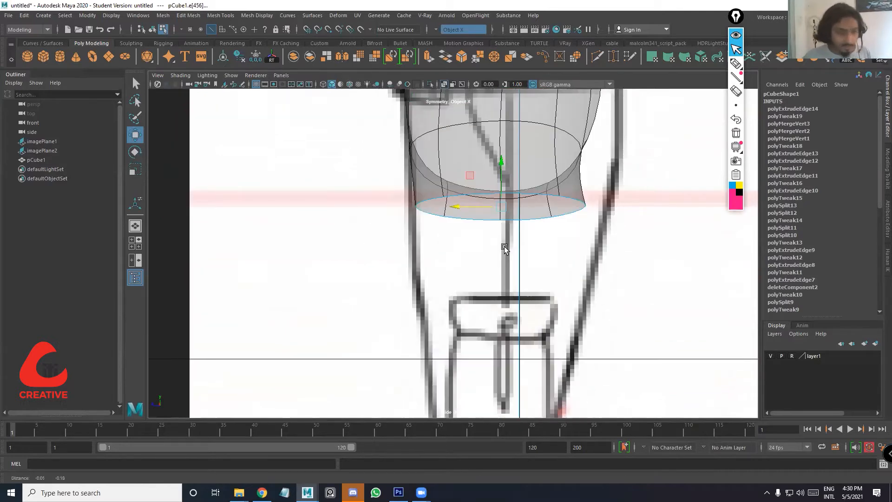
key("ctrl+e")
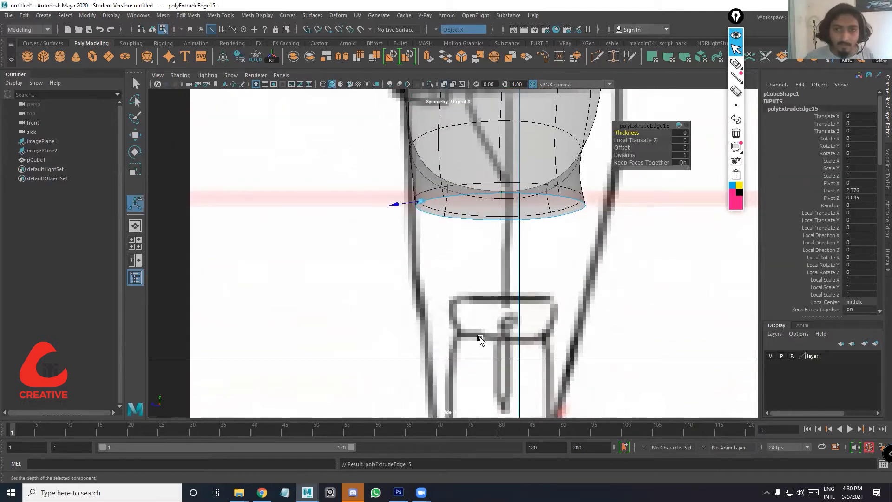
key("w")
middle_click_drag(502, 366, 498, 349, "shift")
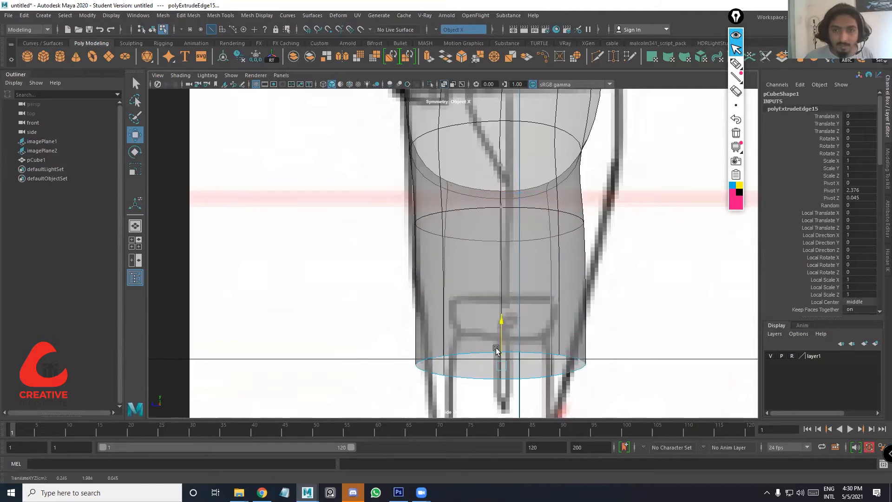
Narrow the mid-thigh loop and shift it slightly down and forward to follow the reference leg in the side view
key("e")
key("w")
scroll(500, 247, "down", 2)
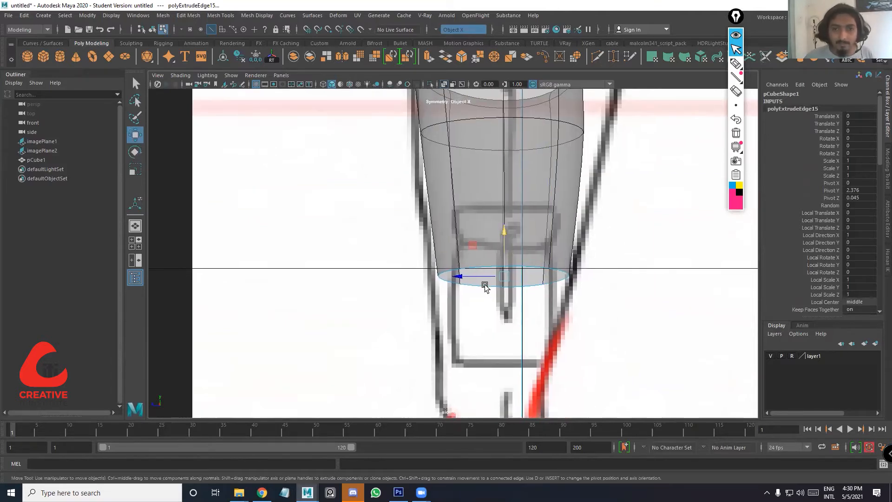
middle_click_drag(484, 285, 478, 281, "shift")
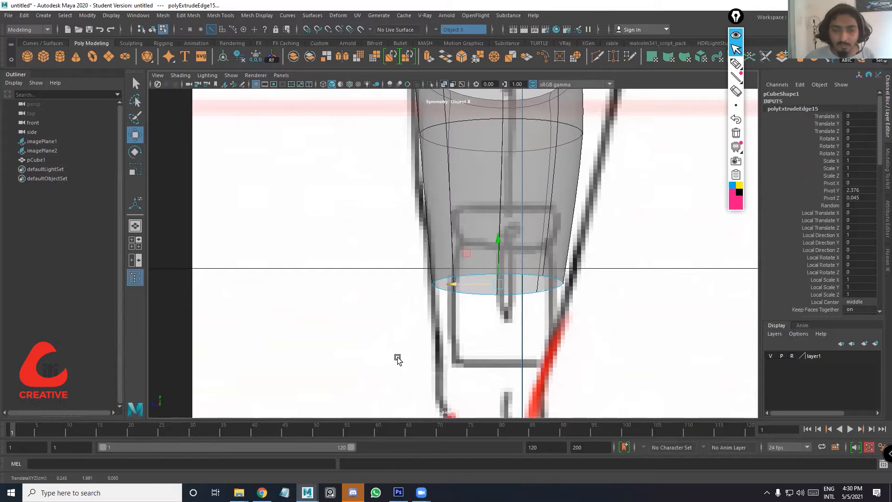
scroll(391, 359, "up", 2)
Switch to the front view and rotate the mid-thigh loops to reduce their slant
key("space")
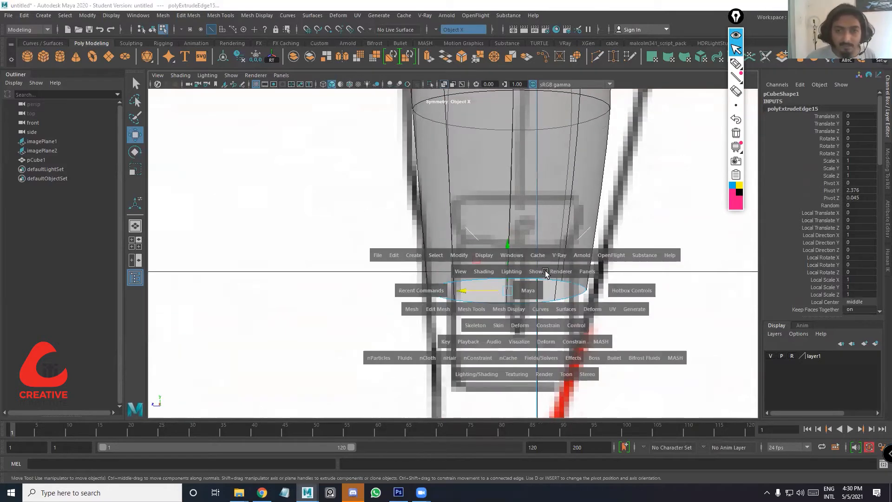
key("space")
key("space")
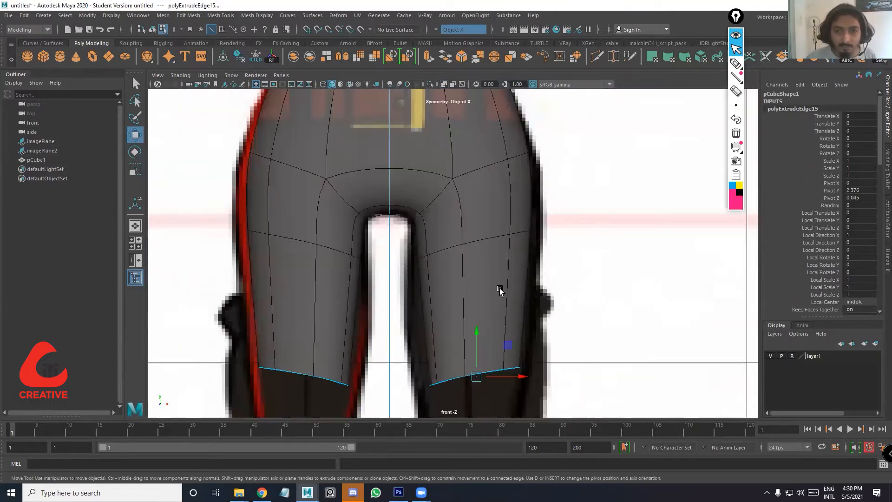
scroll(533, 291, "up", 3)
key("e")
mouse_move(526, 279)
left_mouse_down()
mouse_move(525, 294)
mouse_move(533, 290)
mouse_move(524, 293)
left_mouse_up()
key("r")
Extrude the mid-thigh loops down to just above the knees and narrow them to the reference leg width
middle_click_drag(524, 293, 497, 180, "alt")
key("ctrl+e")
key("w")
left_click_drag(480, 141, 479, 240)
key("r")
left_click_drag(517, 270, 507, 270)
key("w")
key("e")
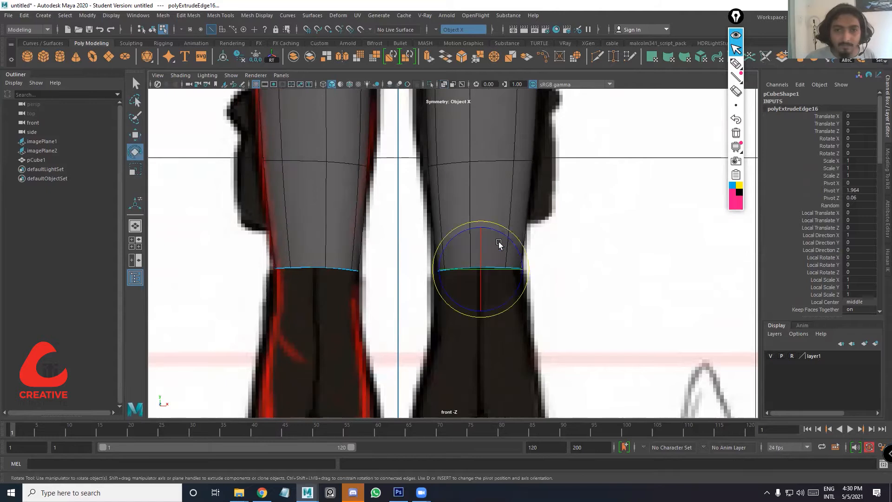
Switch to vertex selection and slightly raise the inner vertices of the mid-thigh loop in the front view
middle_click_drag(502, 310, 513, 403, "alt")
middle_click_drag(458, 209, 458, 246, "alt")
middle_click_drag(451, 222, 453, 273, "alt")
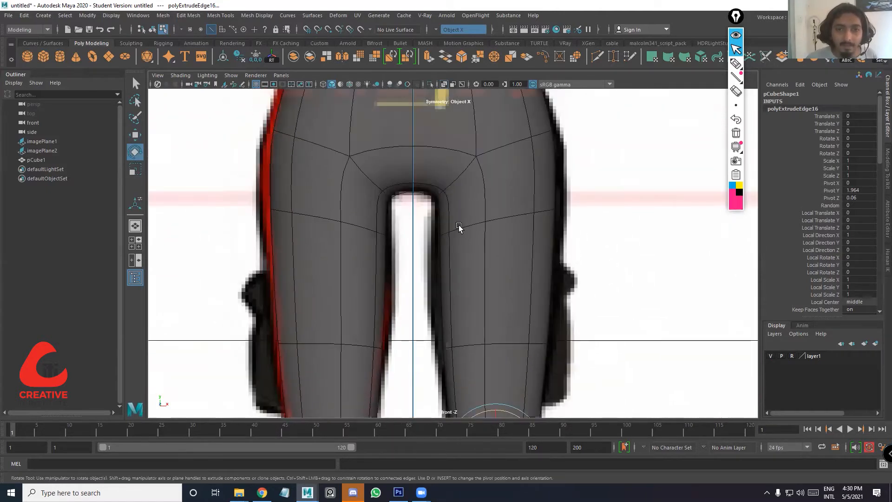
scroll(459, 227, "up", 1)
right_click_drag(459, 228, 397, 219)
left_click_drag(460, 257, 461, 214)
key("w")
mouse_move(457, 371)
left_mouse_down()
mouse_move(431, 345)
mouse_move(458, 364)
left_mouse_up()
Insert a centred edge loop around both upper thighs with Multi-Cut
left_click(598, 57)
middle_click(501, 292, "ctrl")
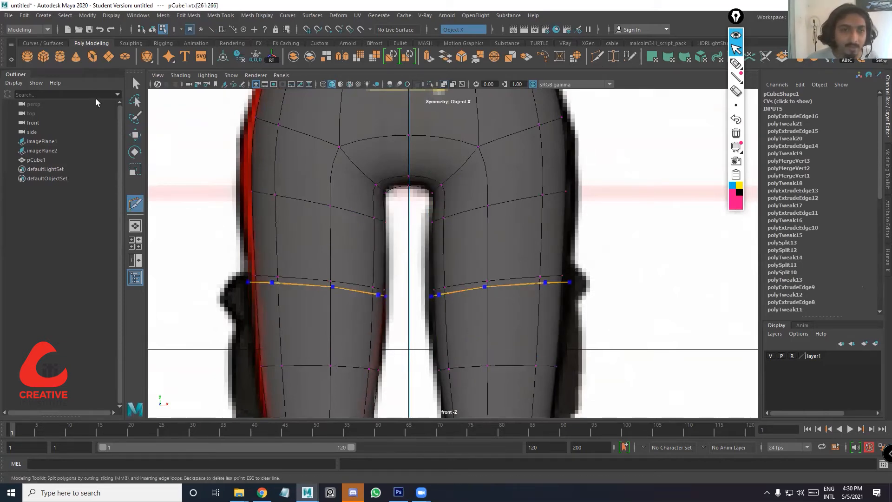
key("Return")
key("q")
Adjust the new thigh loop's vertices and pull the outer vertices of it and the loop above toward the reference outline
left_click_drag(420, 262, 462, 291)
key("w")
left_click_drag(508, 315, 469, 260)
left_click_drag(513, 282, 515, 281)
left_click_drag(593, 299, 521, 238)
left_click_drag(574, 273, 577, 274)
left_click_drag(594, 215, 530, 173)
left_click_drag(584, 189, 589, 189)
Select the bottom leg loops, then move them forward and widen them front to back in the side view
middle_click_drag(521, 199, 502, 131, "alt")
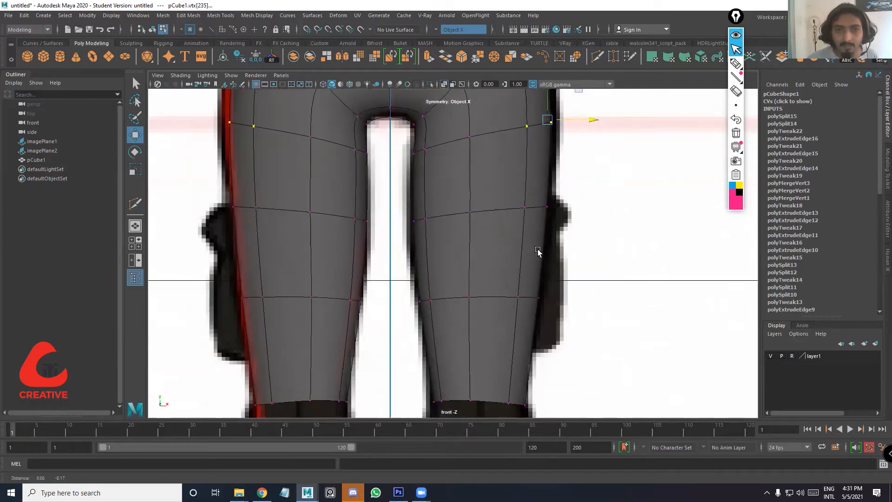
middle_click_drag(538, 251, 532, 187, "alt")
middle_click_drag(511, 339, 506, 294, "alt")
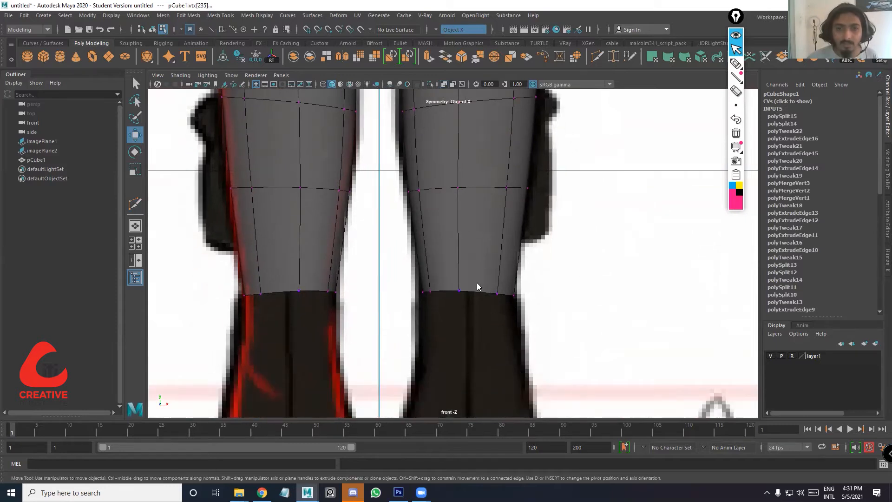
right_click_drag(477, 282, 472, 199)
double_click(493, 293)
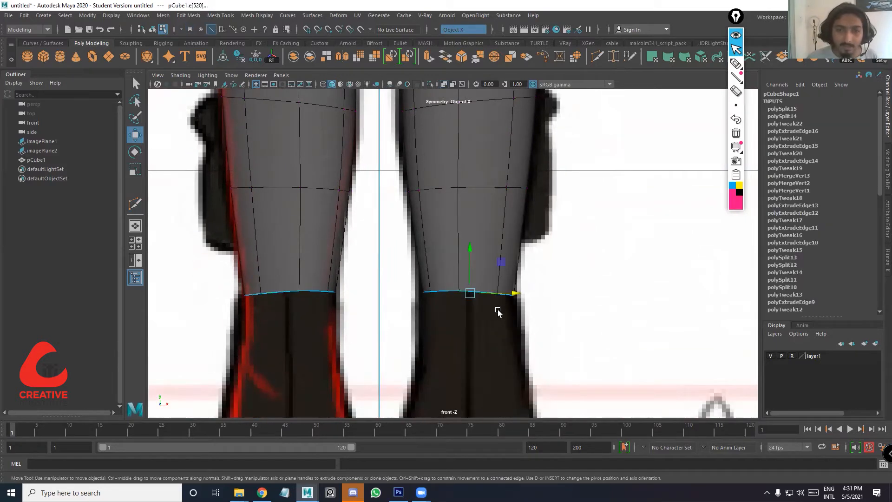
middle_click_drag(497, 321, 488, 225, "alt")
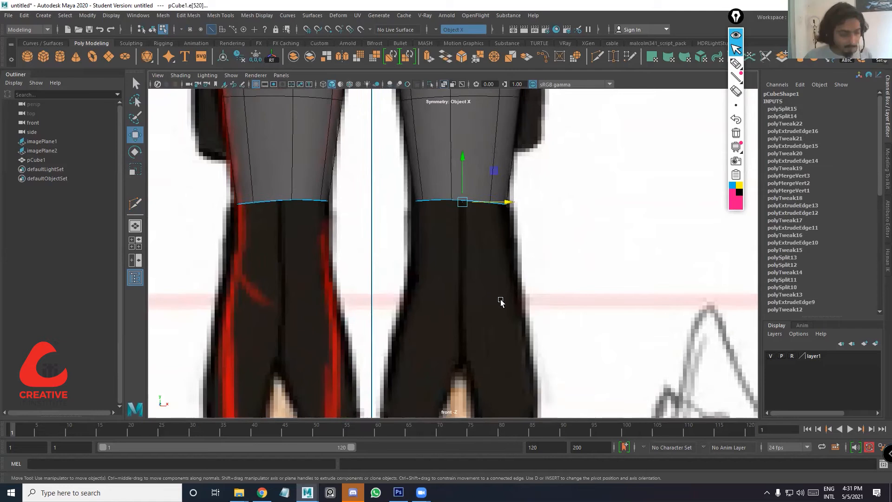
key("space")
key("space")
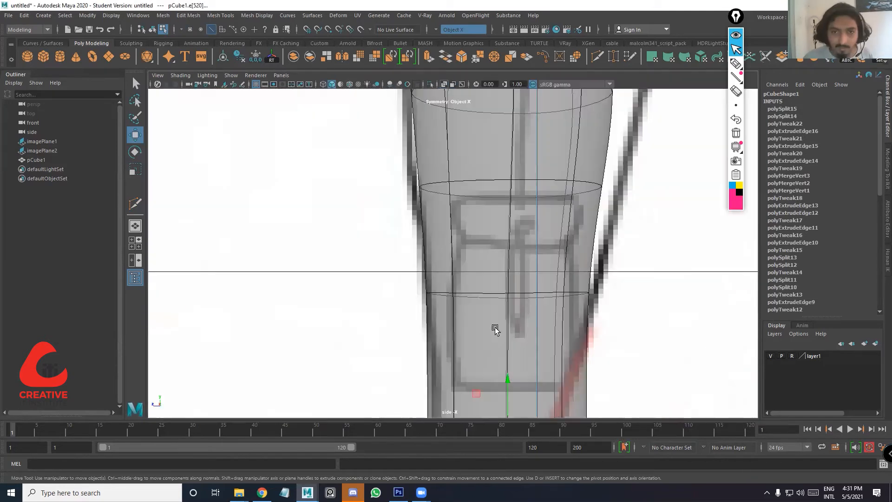
mouse_move(470, 320)
middle_mouse_down("alt")
mouse_move(459, 225)
mouse_move(477, 282)
mouse_move(479, 330)
middle_mouse_up("alt")
left_click_drag(469, 317, 453, 317)
key("r")
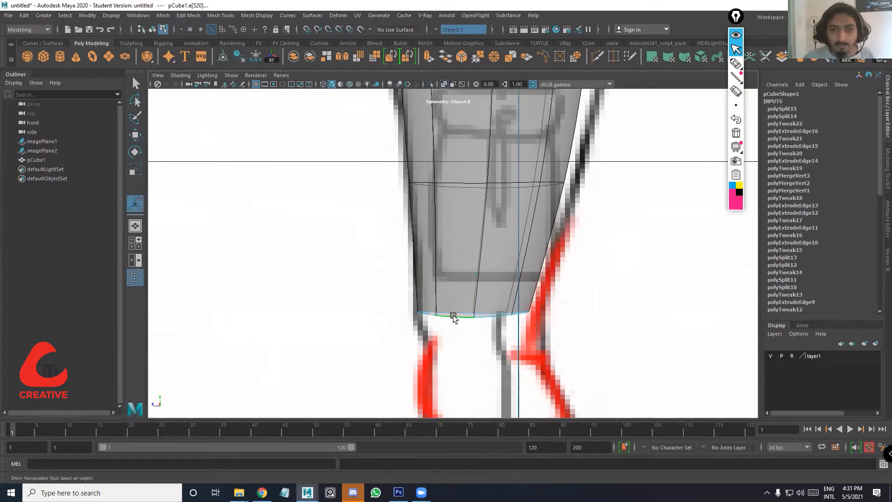
middle_click_drag(454, 315, 448, 315)
Select the thigh loop above the knee and compare the leg's overall shape with the side reference
key("e")
double_click(454, 182)
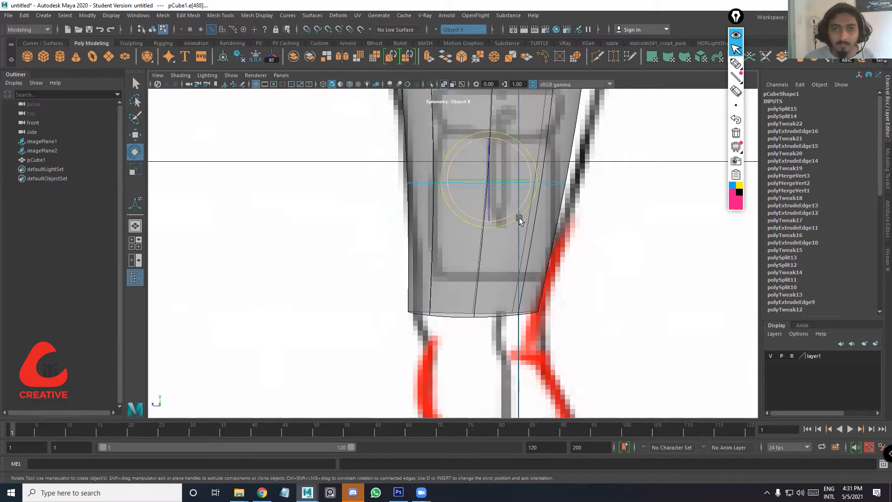
scroll(466, 191, "down", 5)
scroll(442, 310, "up", 3)
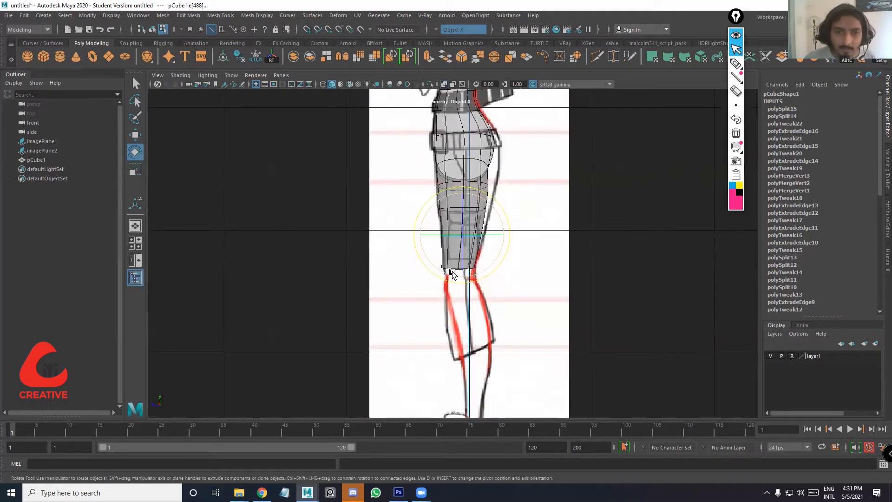
scroll(419, 253, "up", 4)
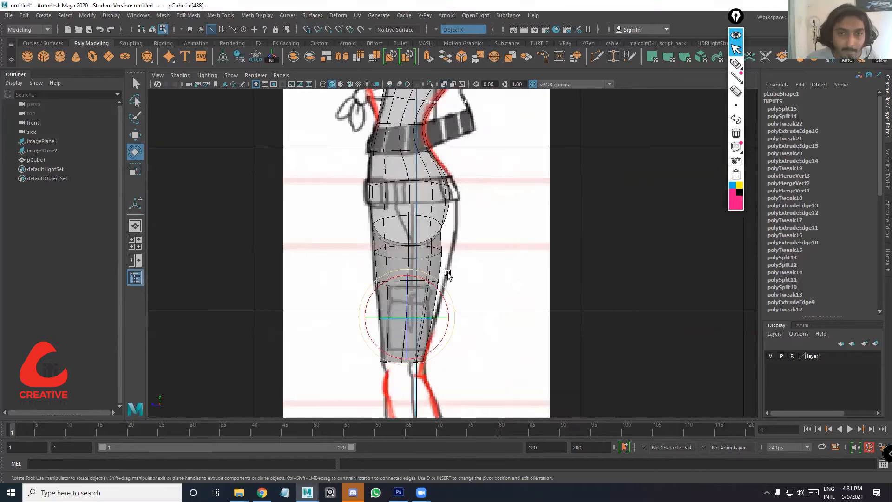
scroll(403, 239, "up", 2)
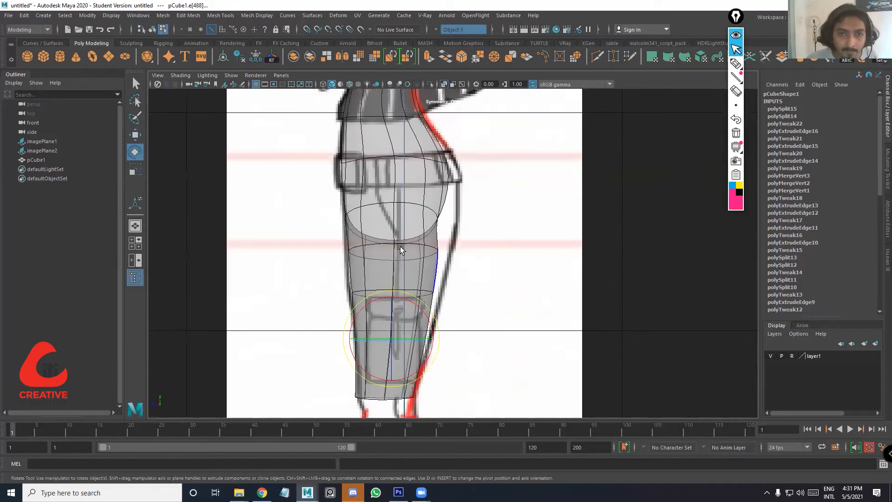
scroll(401, 248, "up", 2)
Switch to vertex selection and shift the vertices along the outer side of the upper thigh forward in the side view
right_click_drag(395, 247, 378, 235)
left_click_drag(449, 238, 404, 273)
left_click(388, 305)
key("w")
middle_click_drag(419, 260, 446, 246, "alt")
left_click(405, 270)
left_click_drag(384, 265, 375, 264)
left_click(396, 206)
Pull the buttock vertices at the rear of the hips backward toward the reference outline in the side view
middle_click_drag(432, 234, 404, 309, "alt")
middle_click_drag(455, 219, 449, 261, "alt")
middle_click_drag(435, 191, 438, 215, "alt")
middle_click_drag(428, 171, 429, 175, "alt")
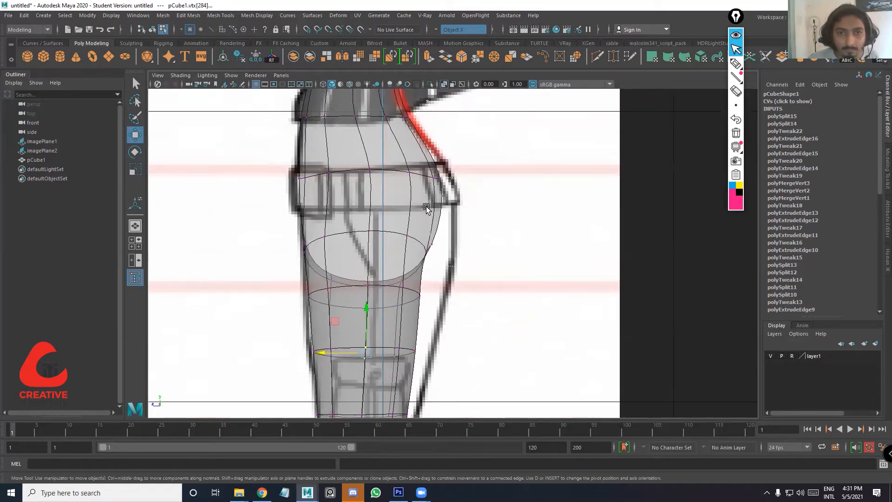
left_click_drag(429, 163, 429, 162)
left_click_drag(421, 216, 420, 216)
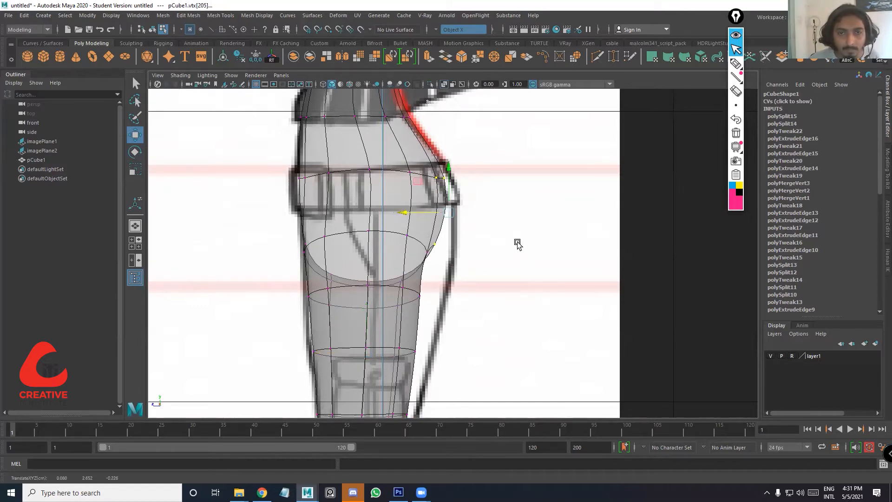
Deselect the vertices and examine the whole body mesh from above, the front and three-quarter angles in the perspective view
key("space")
key("space")
scroll(500, 282, "down", 10)
left_click_drag(496, 292, 536, 349, "alt")
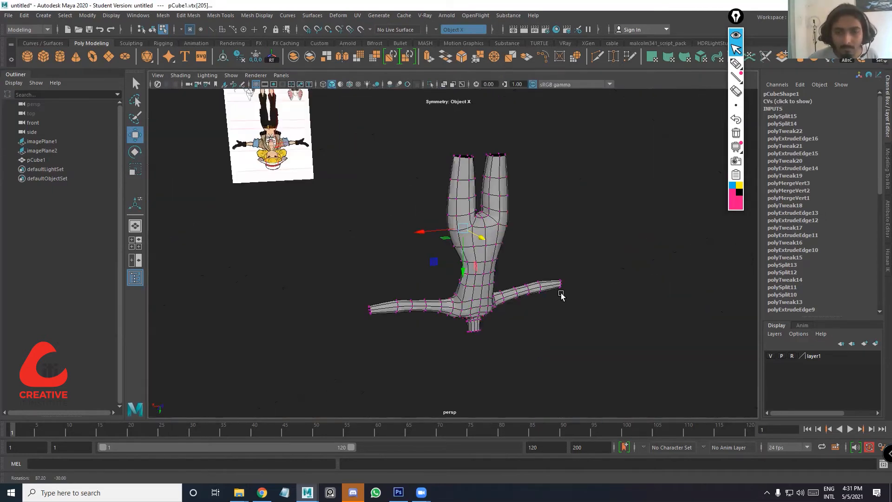
left_click_drag(561, 296, 519, 318, "alt")
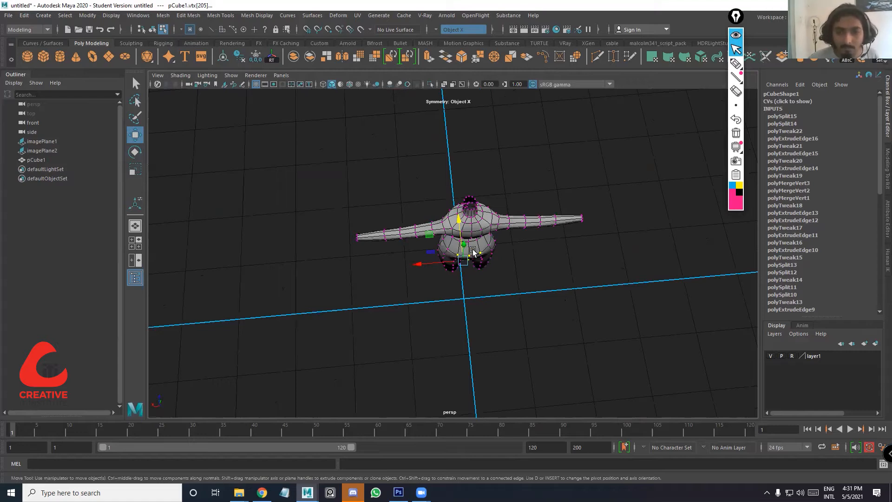
left_click_drag(473, 251, 490, 355, "alt")
left_click_drag(582, 368, 453, 376, "alt")
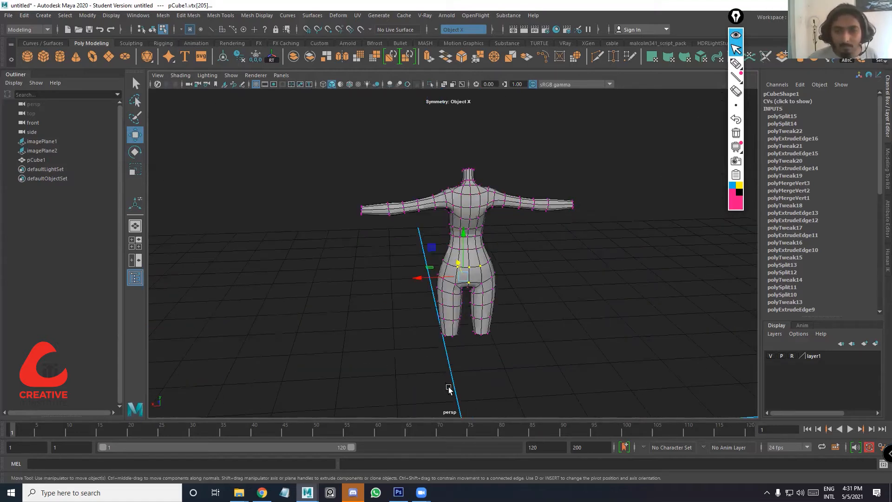
left_click(505, 349)
scroll(506, 349, "up", 5)
left_click_drag(566, 343, 434, 317, "alt")
left_click_drag(523, 343, 483, 325, "alt")
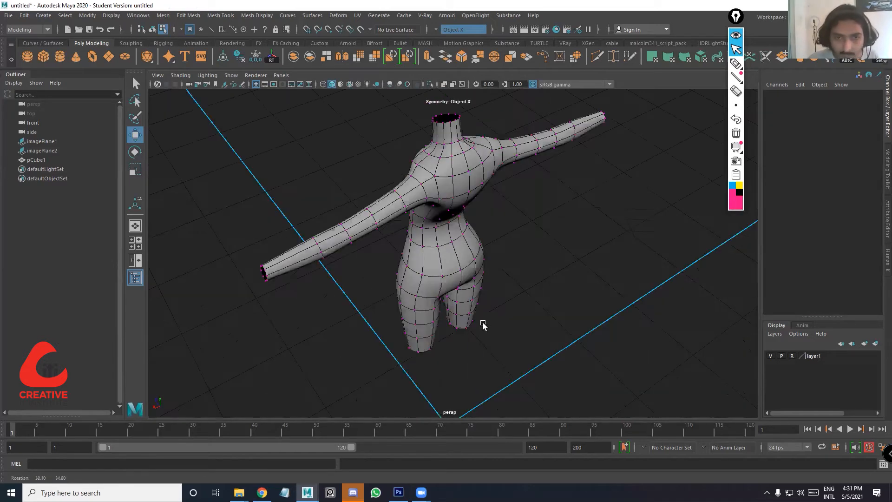
Move the vertices at the front of the crotch and lower belly forward or backward to smooth the front of the hips
left_click_drag(294, 245, 277, 224, "alt")
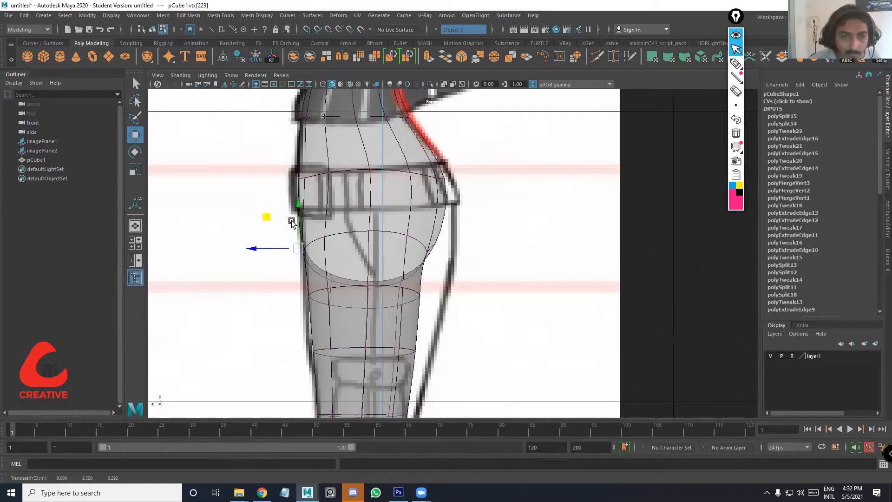
key("space")
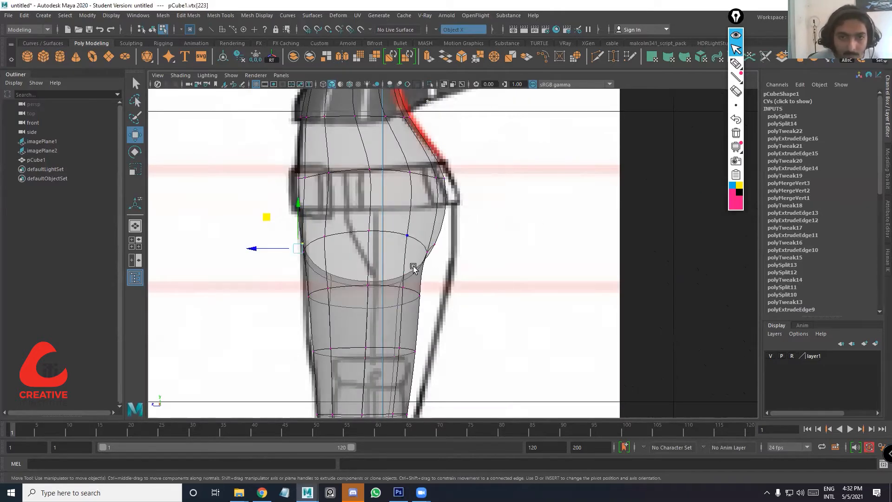
key("space")
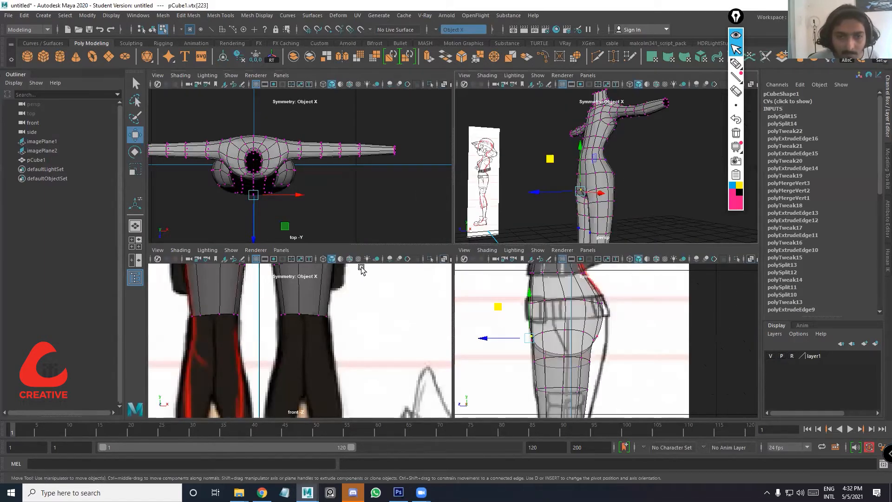
key("space")
left_click_drag(449, 278, 409, 287, "alt")
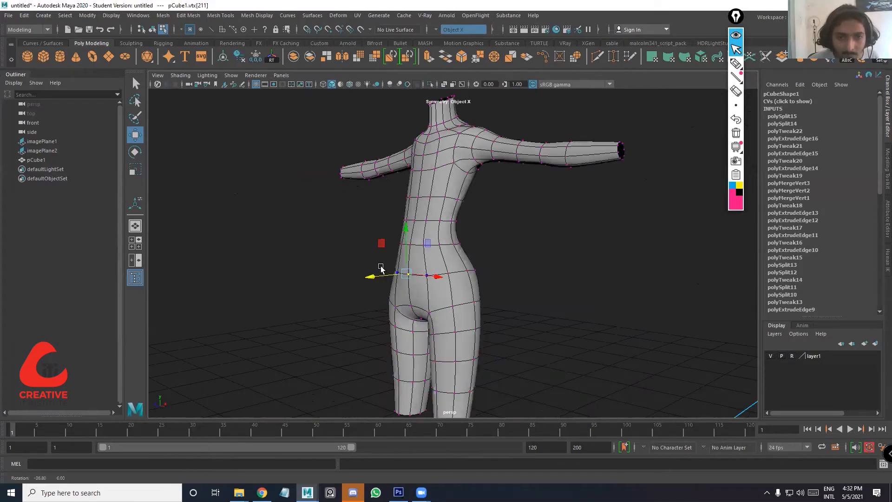
left_click_drag(390, 272, 423, 289, "alt")
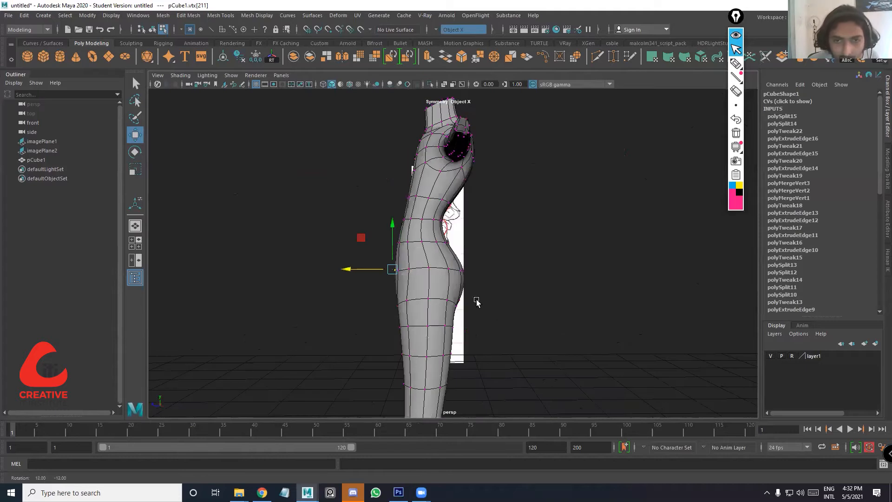
mouse_move(345, 223)
left_mouse_down("alt")
mouse_move(330, 233)
mouse_move(317, 228)
mouse_move(310, 239)
mouse_move(330, 309)
left_mouse_up("alt")
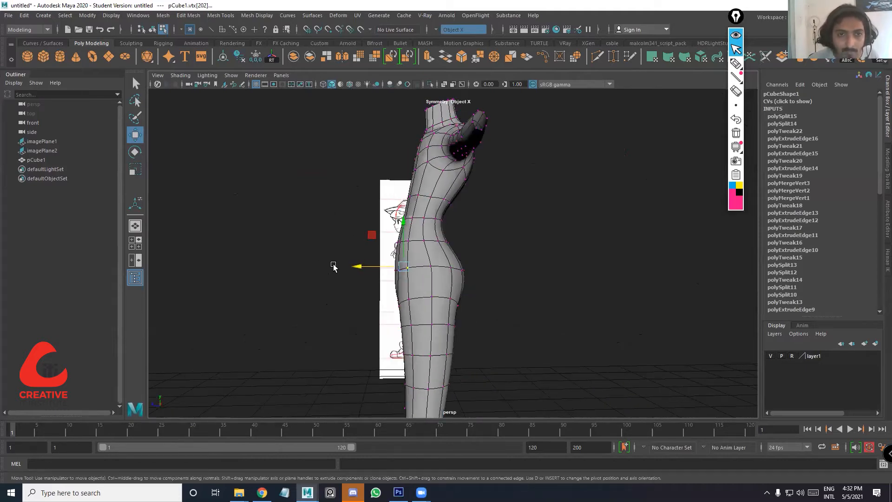
Adjust the vertices at the front of the upper thigh along the depth axis in the side view
key("space")
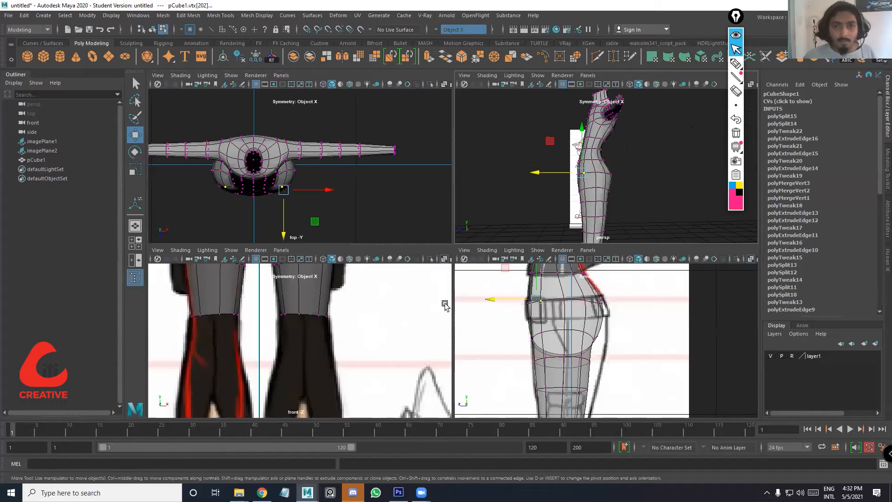
key("space")
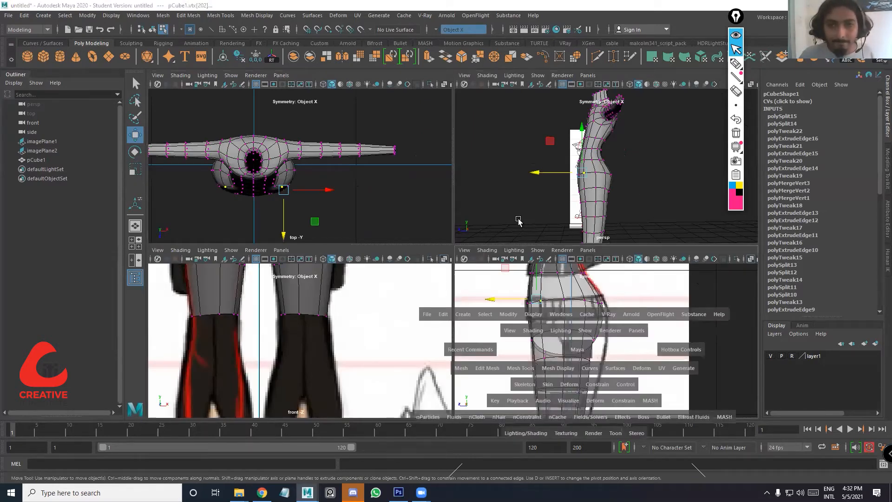
key("space")
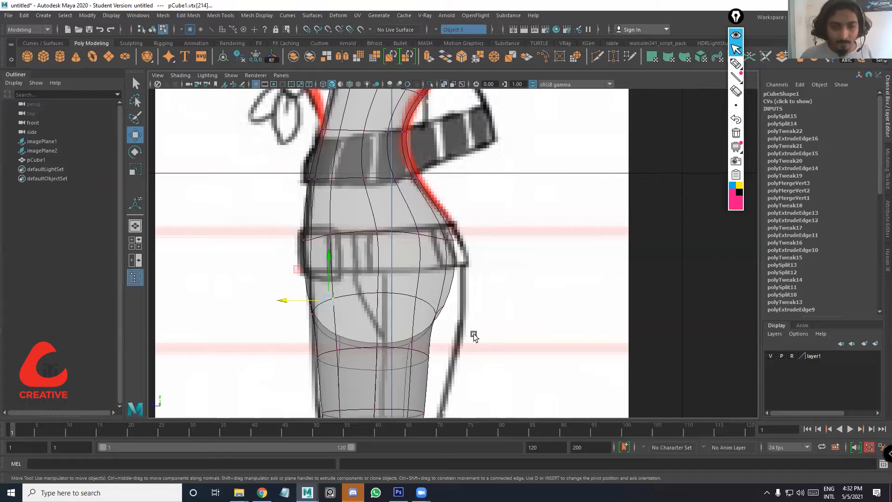
Switch to edge selection, select the open edge loops at the bottom of both legs, and frame them in the side view
key("space")
key("space")
left_click_drag(462, 208, 464, 323, "alt")
scroll(464, 324, "down", 4)
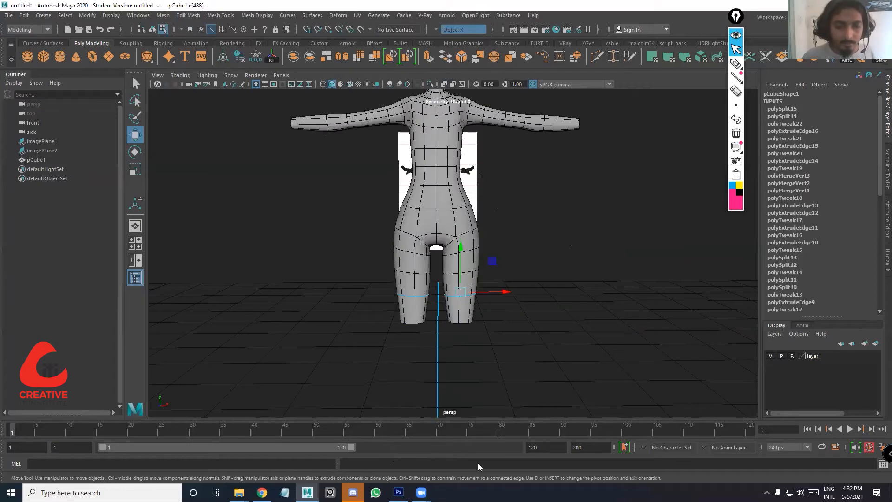
double_click(462, 321)
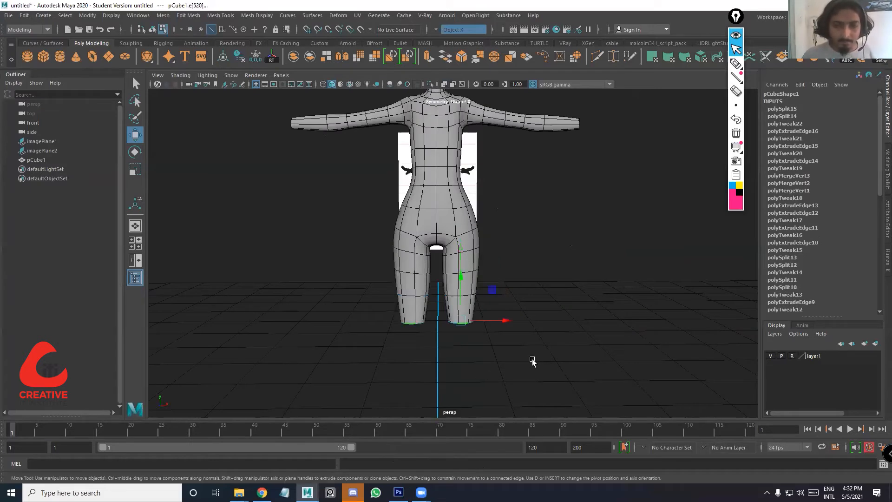
key("space")
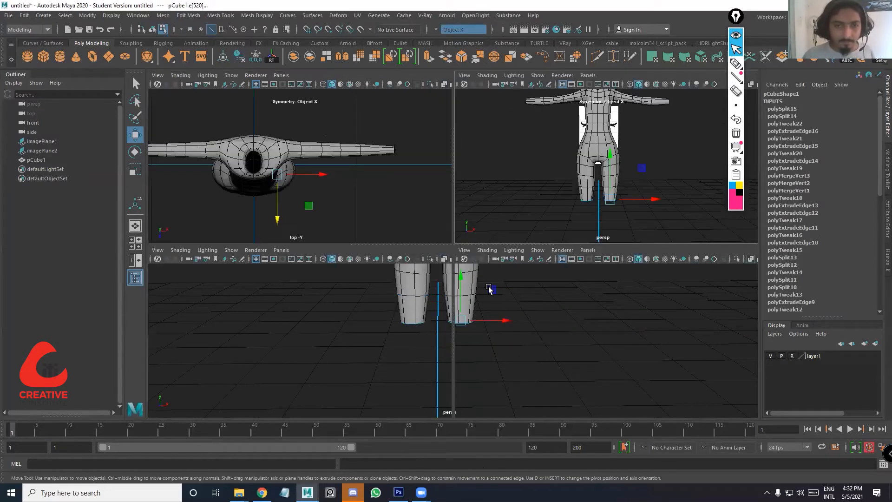
key("space")
middle_click_drag(402, 248, 420, 97, "alt")
scroll(395, 225, "up", 1)
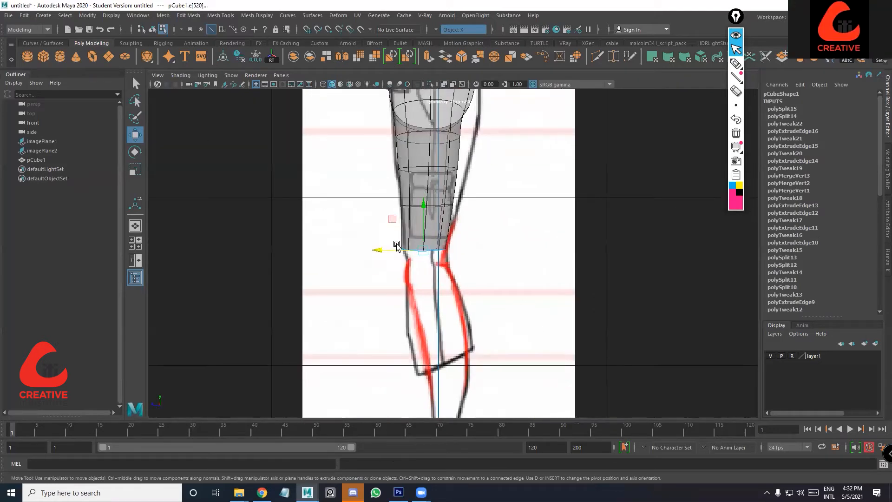
scroll(396, 246, "up", 2)
Extrude the bottom leg loops slightly downward to the knee and scale them to match the side reference
key("ctrl+e")
middle_click_drag(364, 275, 367, 278)
key("r")
left_click_drag(368, 278, 363, 274)
key("w")
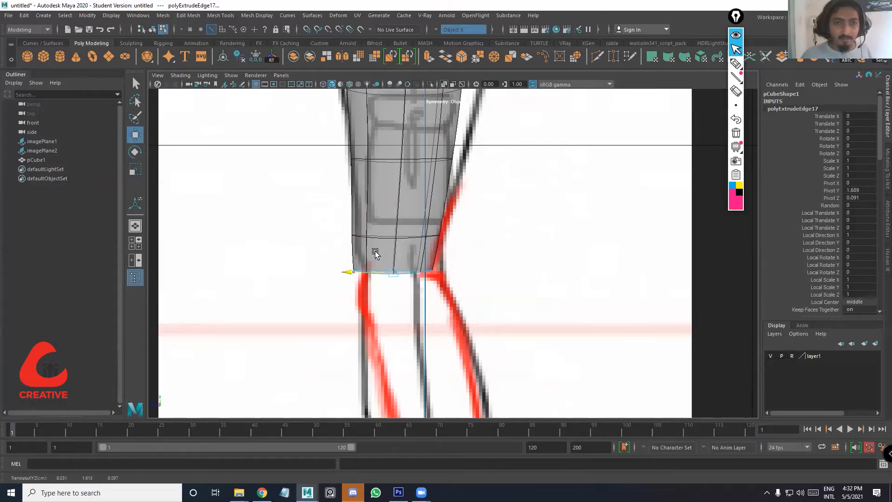
middle_click_drag(418, 253, 385, 217, "alt")
key("e")
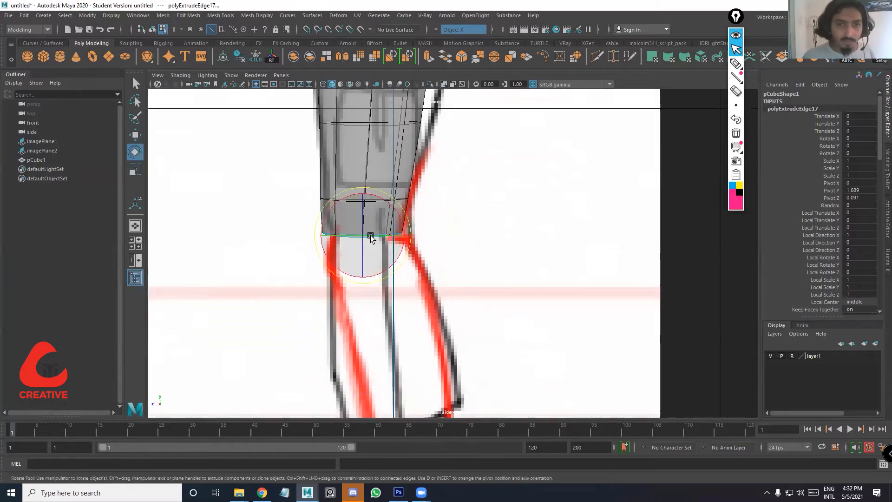
key("r")
left_click_drag(341, 238, 359, 245)
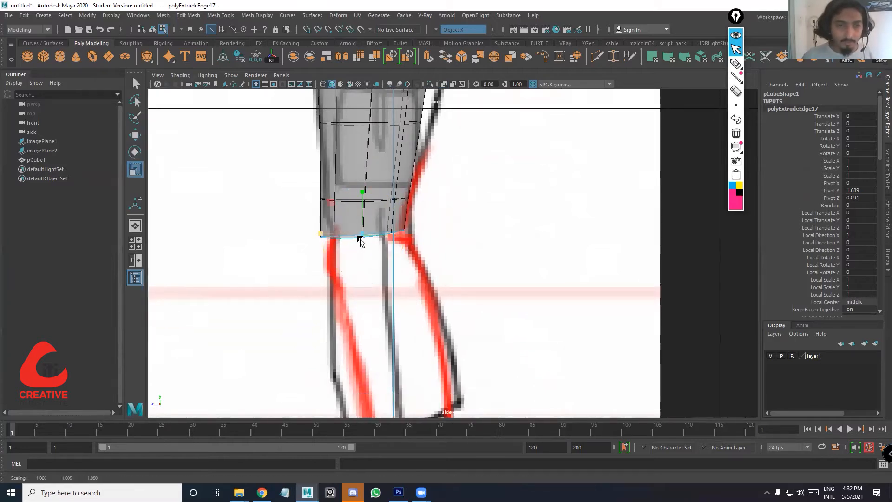
Extrude the loops again to just below the knee, tilting and scaling them to follow the leg outline in the side view
key("ctrl+e")
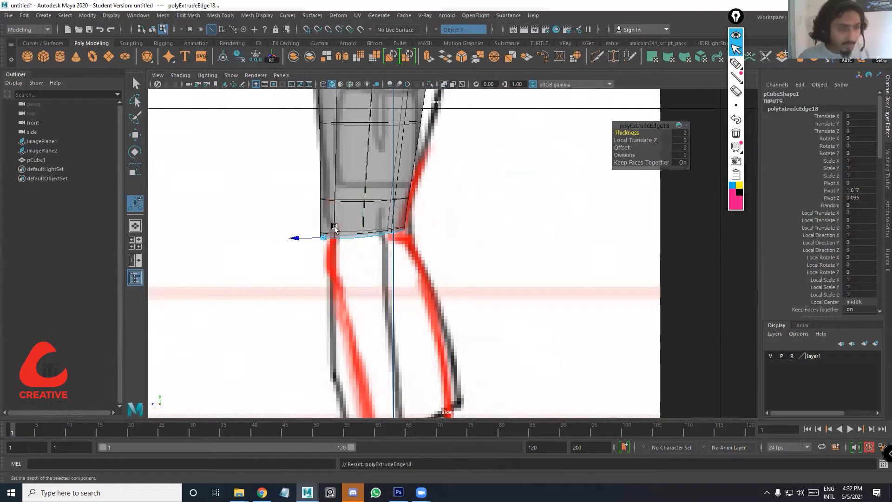
key("w")
left_click_drag(363, 218, 339, 254)
key("r")
key("e")
key("w")
key("1")
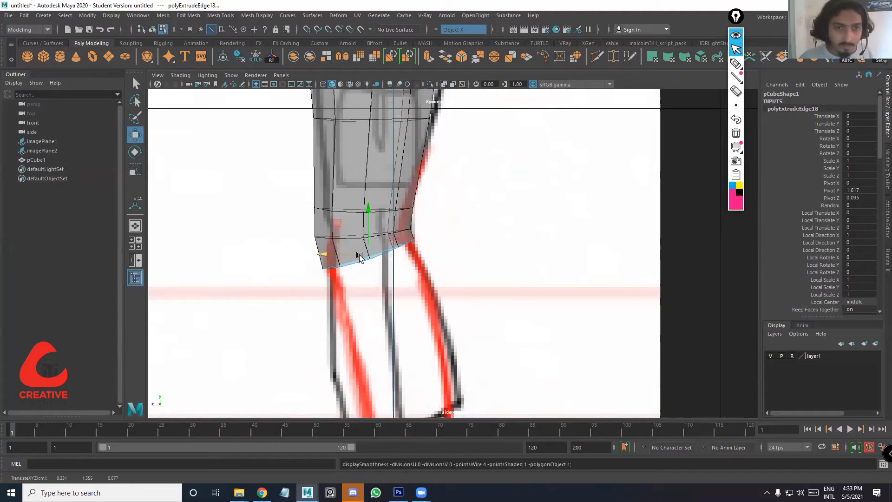
key("r")
left_click_drag(365, 256, 366, 258)
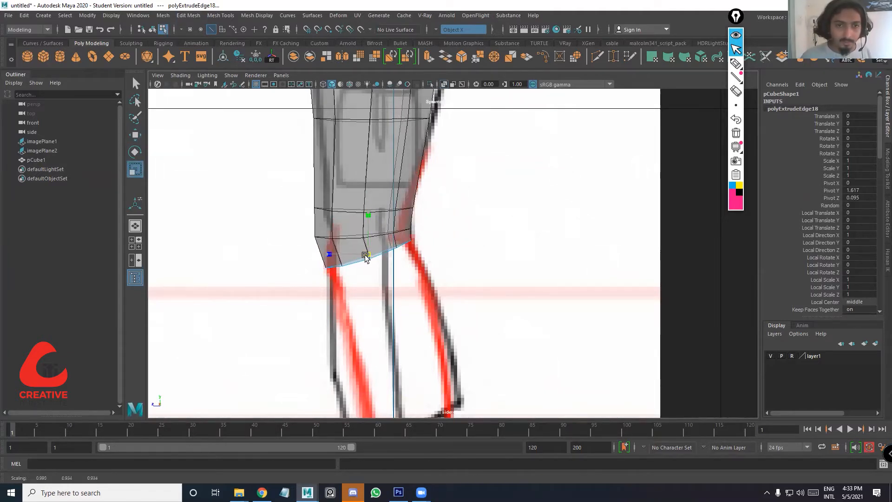
middle_click_drag(375, 271, 371, 247, "alt")
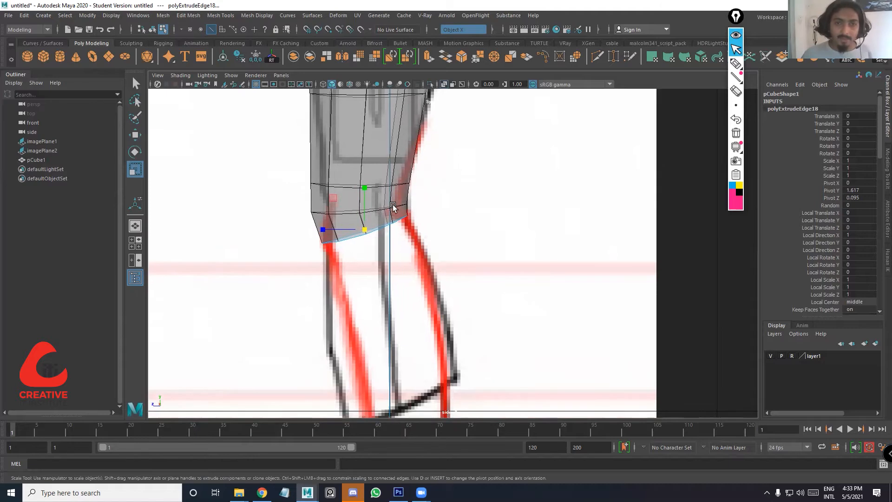
key("w")
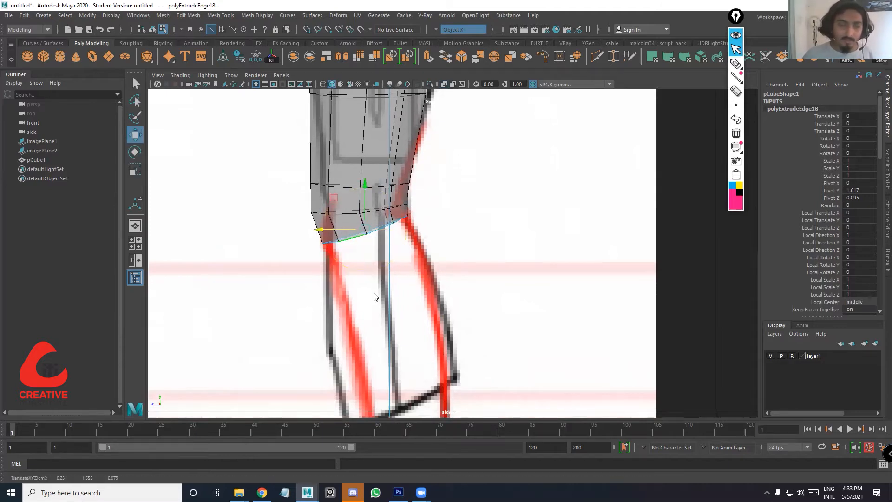
Scale the knee loop wider in the front view, then select the loop below it and fit its width
key("space")
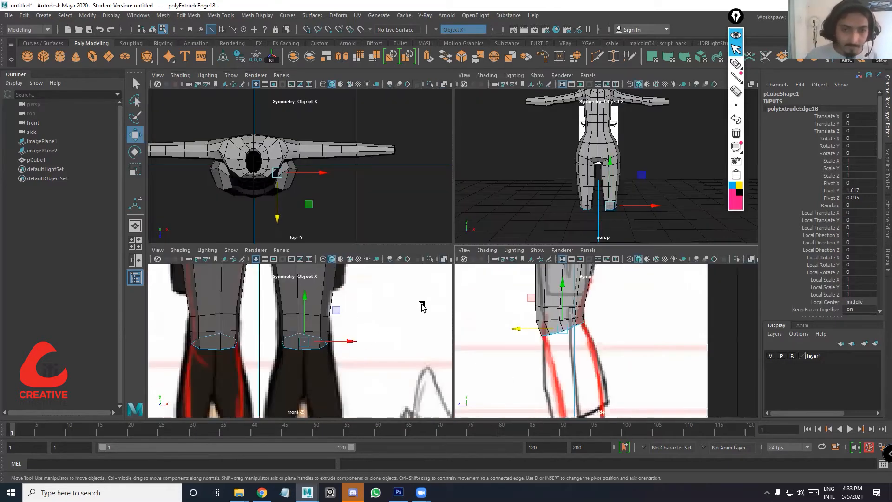
key("space")
scroll(389, 225, "up", 2)
left_click(417, 229)
double_click(419, 230)
key("e")
key("r")
left_click_drag(489, 224, 491, 223)
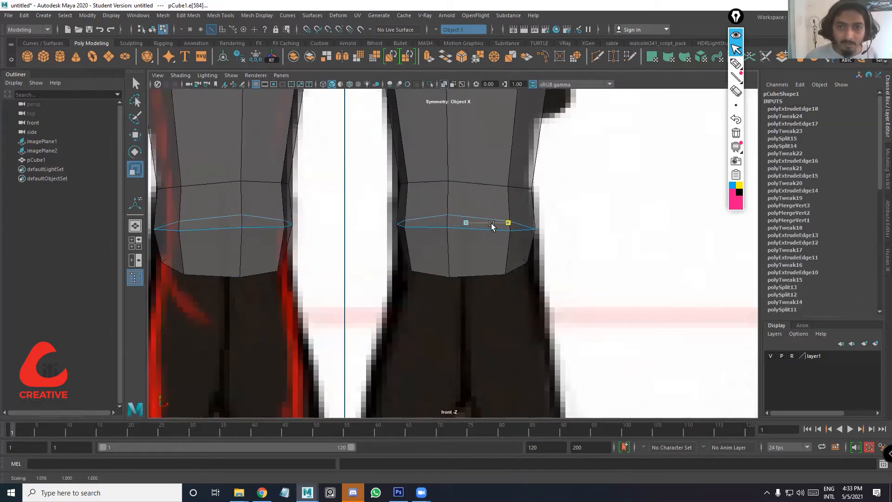
double_click(481, 276)
left_click_drag(487, 257, 490, 275)
middle_click_drag(464, 378, 463, 292, "alt")
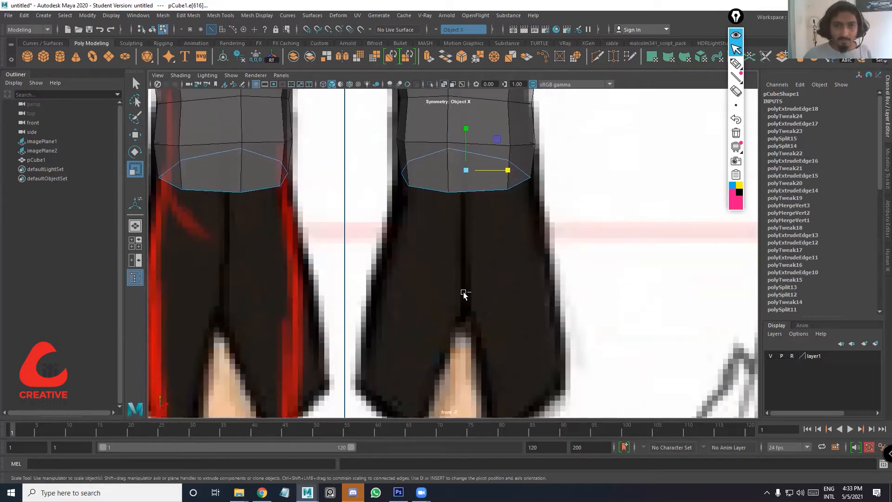
Extrude the bottom leg loops downward below the knees in the front view to start the calves
key("ctrl+e")
scroll(481, 226, "down", 6)
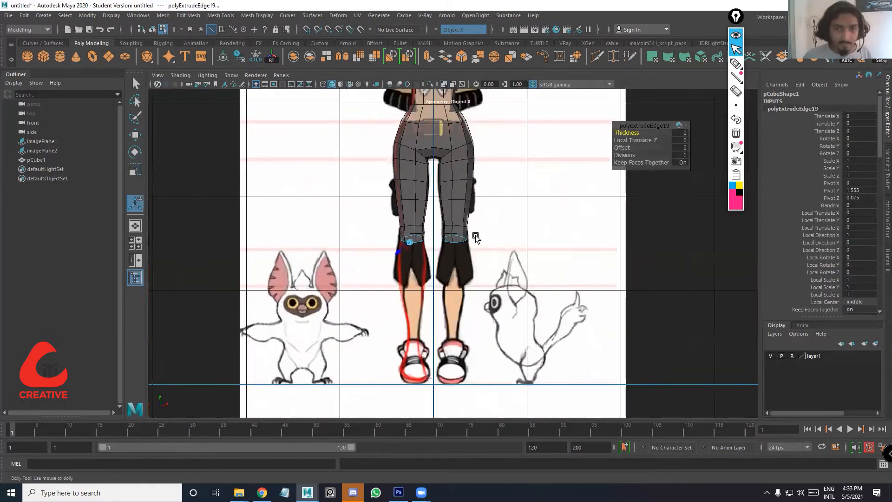
scroll(455, 217, "up", 1)
key("w")
left_click_drag(455, 214, 454, 246)
key("space")
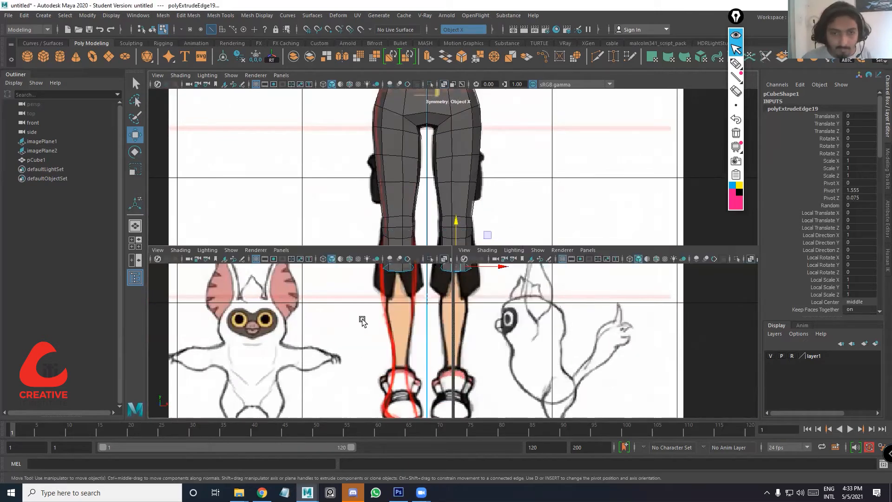
Raise the new calf loops slightly and fit their position and depth to the reference outline in the side view
key("space")
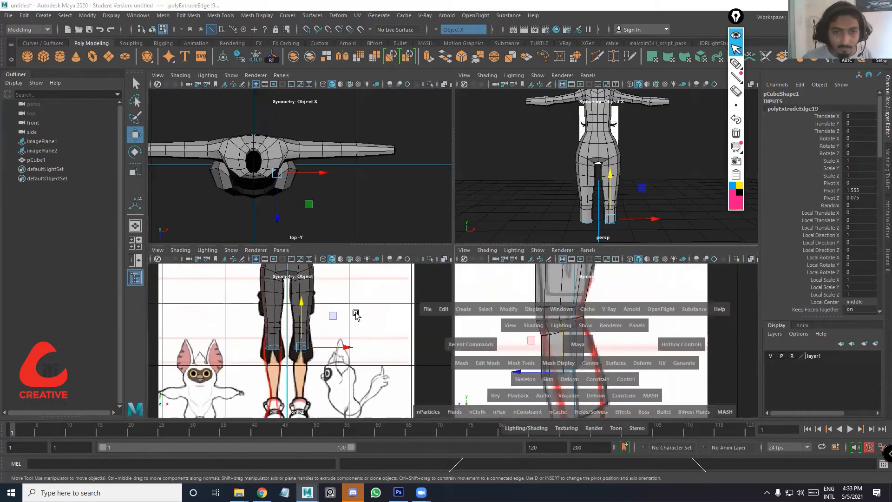
key("e")
left_click_drag(365, 315, 351, 317)
key("w")
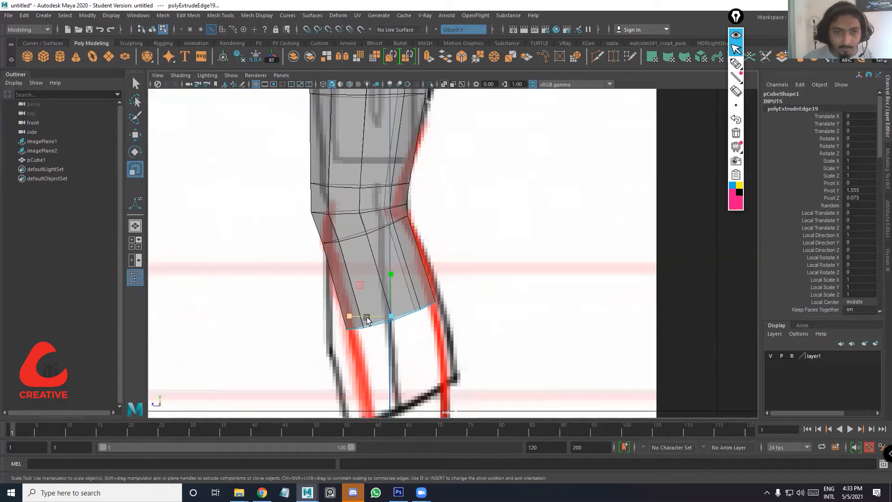
left_click_drag(362, 284, 355, 250)
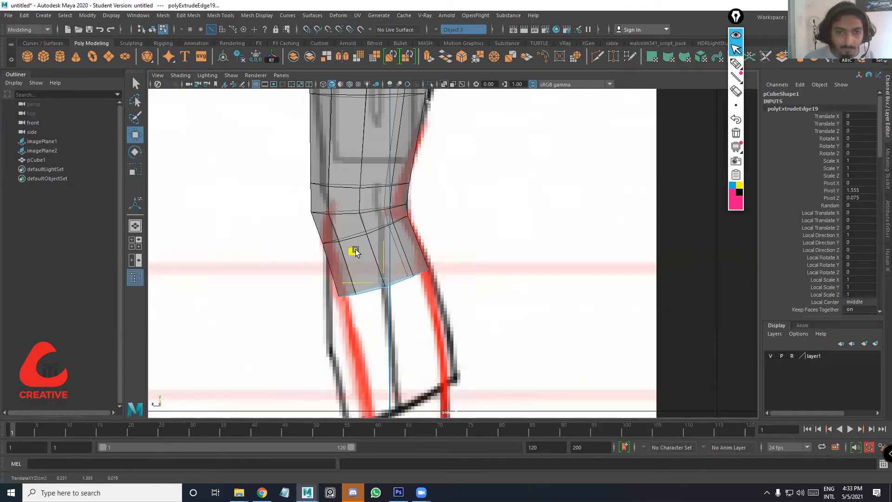
key("e")
key("r")
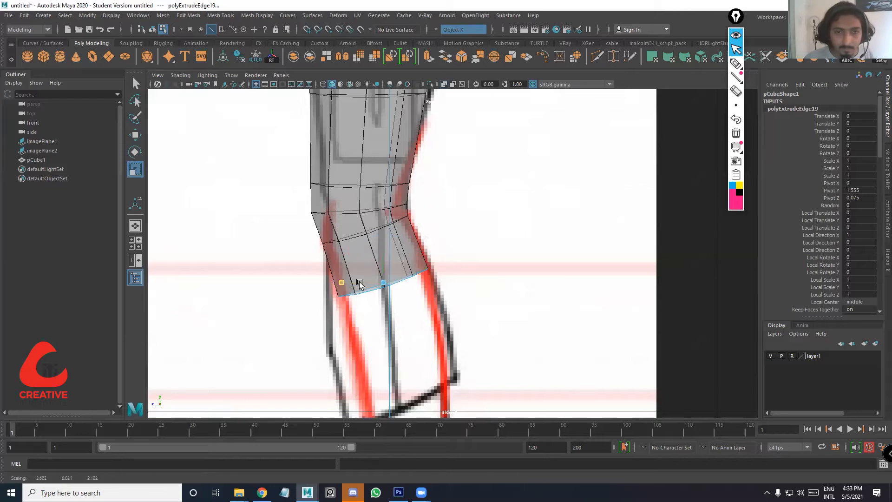
key("e")
key("w")
left_click_drag(384, 239, 384, 229)
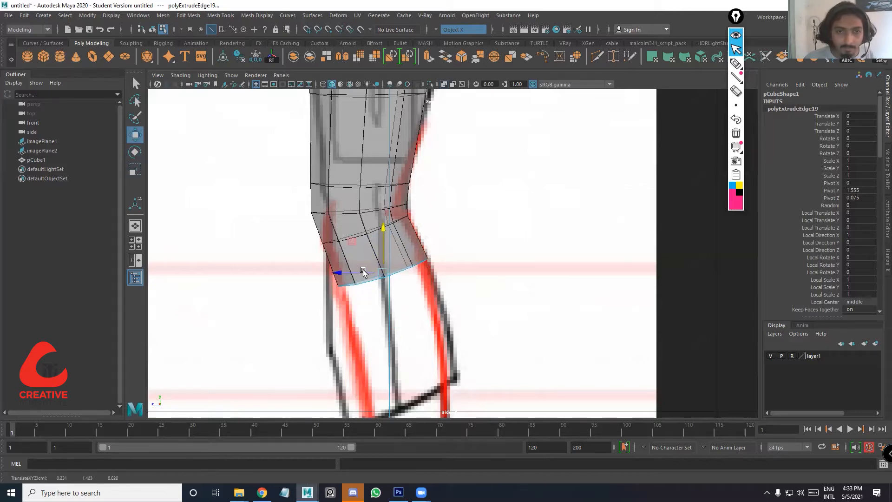
Extrude the bottom calf loop further down in the side view, keeping it slanted and aligned with the red leg outline
left_click_drag(360, 273, 357, 274)
middle_click_drag(384, 312, 381, 283, "alt")
key("ctrl+e")
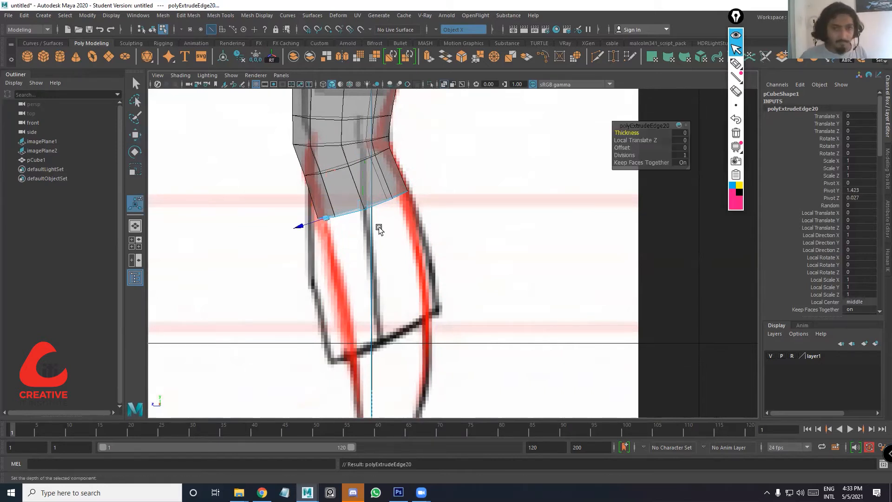
left_click_drag(366, 193, 391, 259)
left_click_drag(344, 280, 360, 284)
key("e")
key("r")
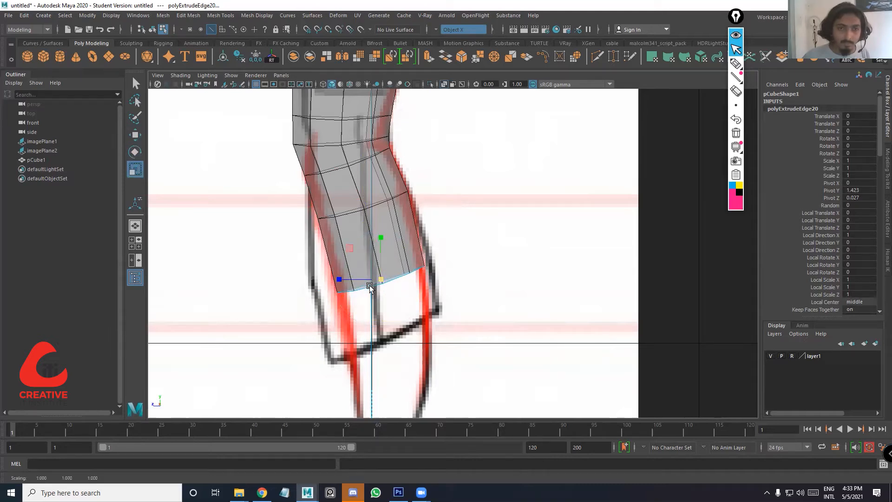
Extrude the calf loop down to the trouser hem in the side view, rotating it nearly level and scaling it to the outline
middle_click_drag(406, 268, 414, 209, "alt")
key("ctrl+e")
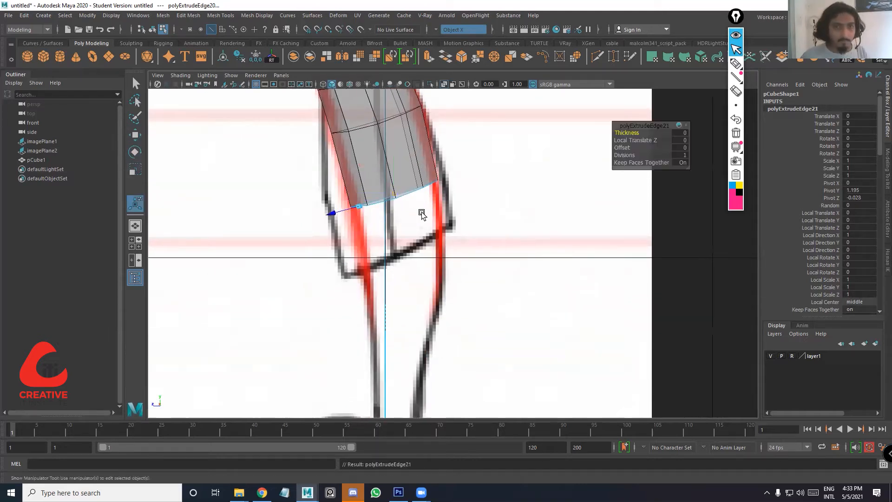
key("w")
left_click_drag(371, 162, 375, 234)
key("e")
mouse_move(429, 233)
left_mouse_down()
mouse_move(440, 250)
mouse_move(436, 240)
left_mouse_up()
key("r")
left_click_drag(375, 267, 379, 267)
middle_click_drag(482, 302, 530, 231, "alt")
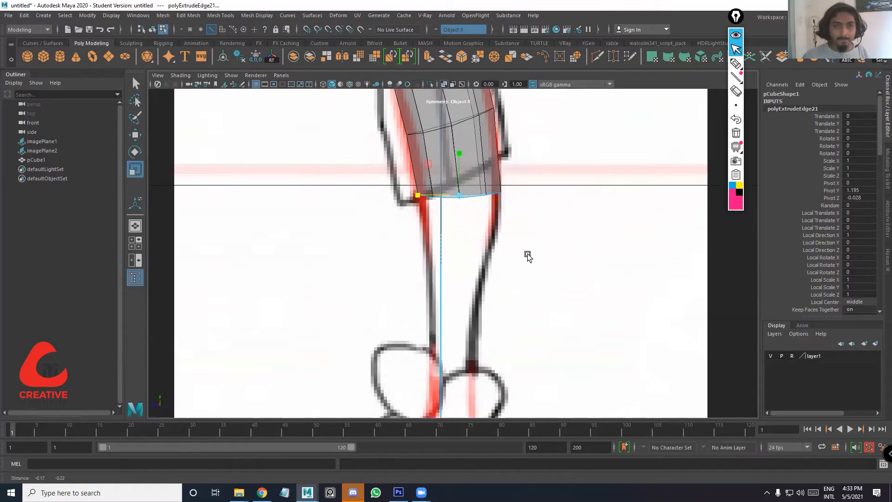
Extrude the leg from the calf down to just above the shoe in the side view, tapering it to the lower-leg outline
key("ctrl+e")
key("w")
left_click_drag(460, 175, 456, 403)
key("e")
key("r")
key("w")
key("e")
key("r")
key("w")
left_click_drag(436, 310, 433, 310)
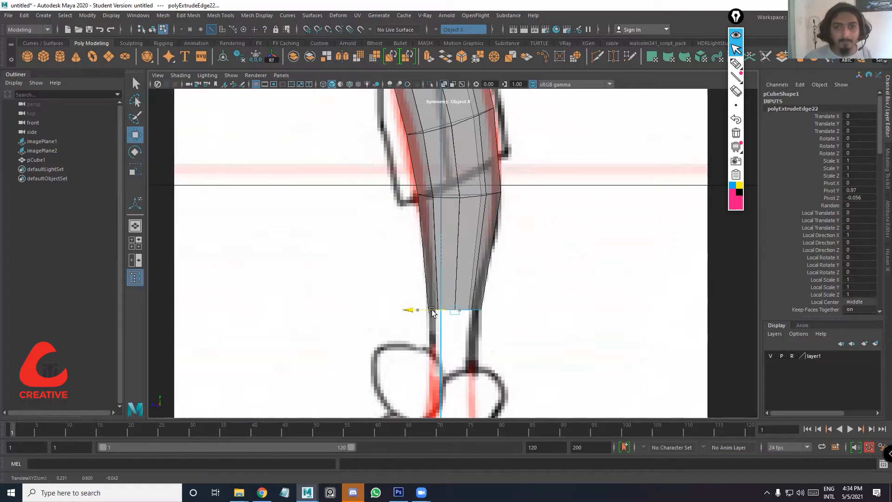
Narrow the lowest leg loops in the front view to match the width of the reference lower legs
key("space")
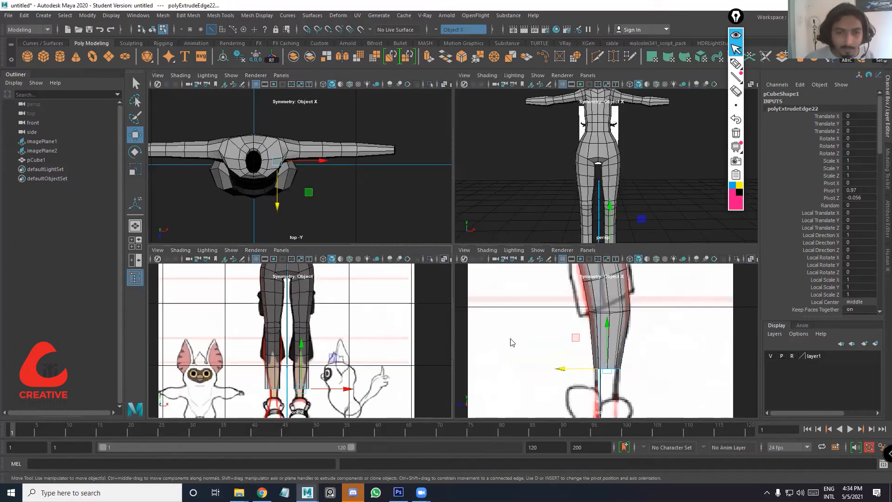
key("space")
scroll(444, 286, "up", 2)
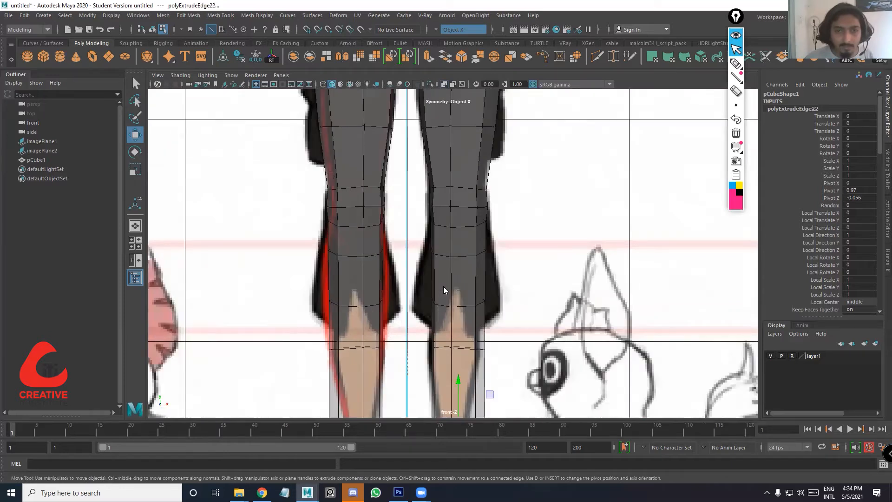
scroll(444, 286, "up", 4)
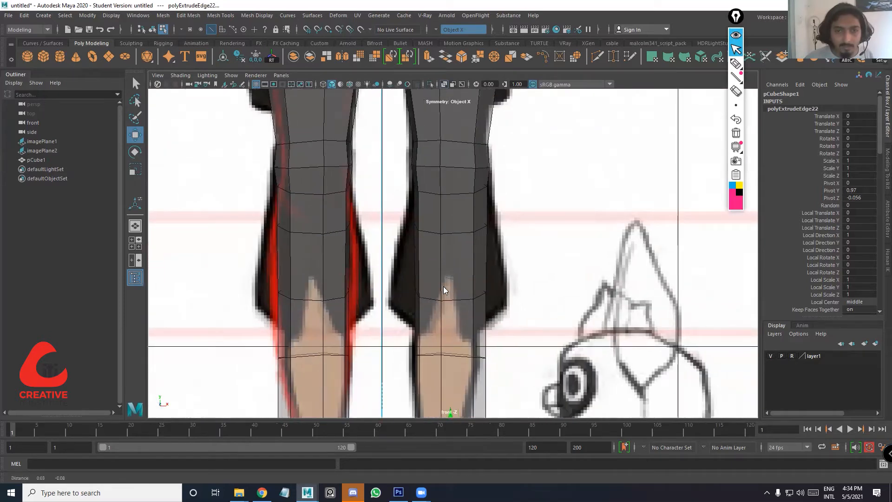
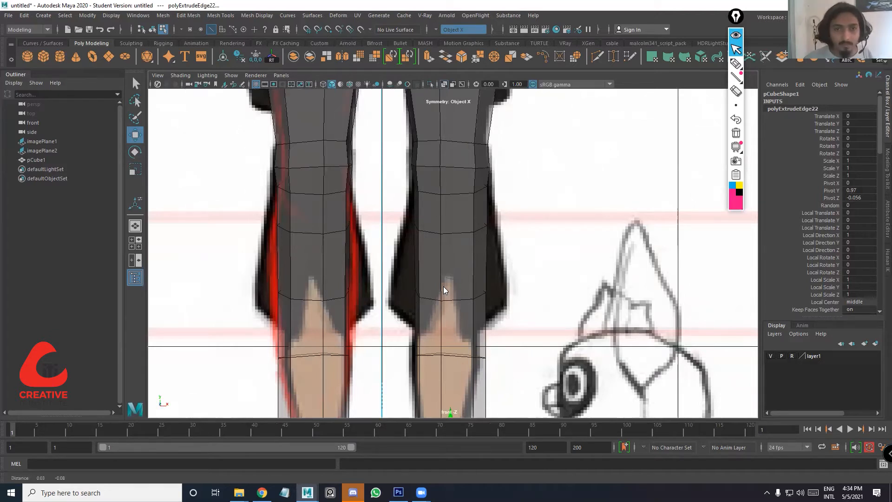
middle_click_drag(444, 287, 407, 112, "alt")
key("r")
middle_click_drag(459, 223, 442, 223)
key("w")
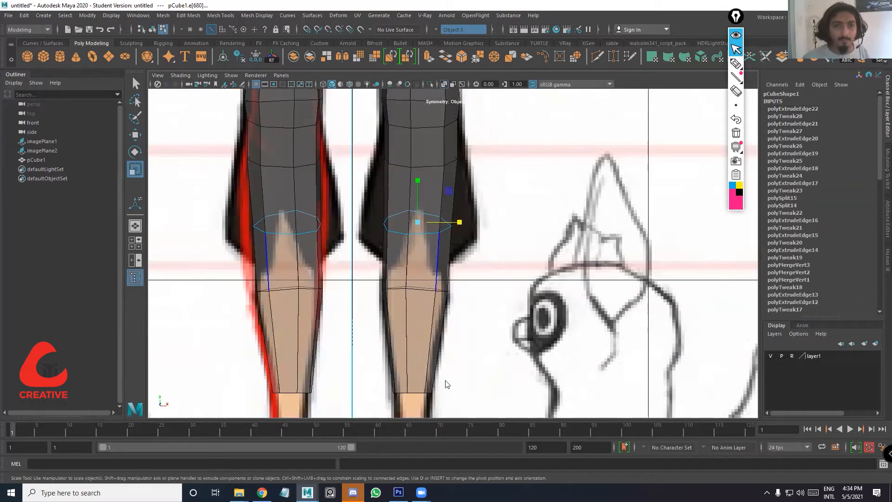
Adjust the loops around the upper and middle calves in the front view, and turn on the smooth mesh preview
middle_click_drag(437, 198, 446, 297, "alt")
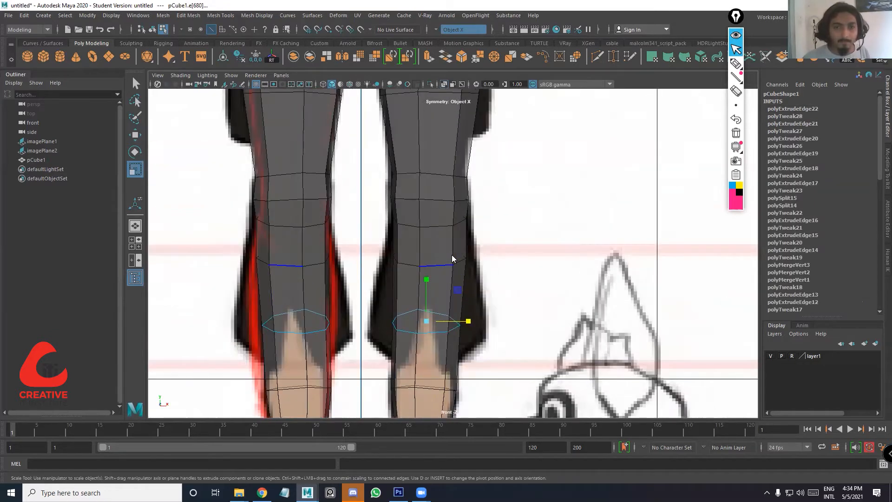
double_click(452, 260)
key("e")
key("r")
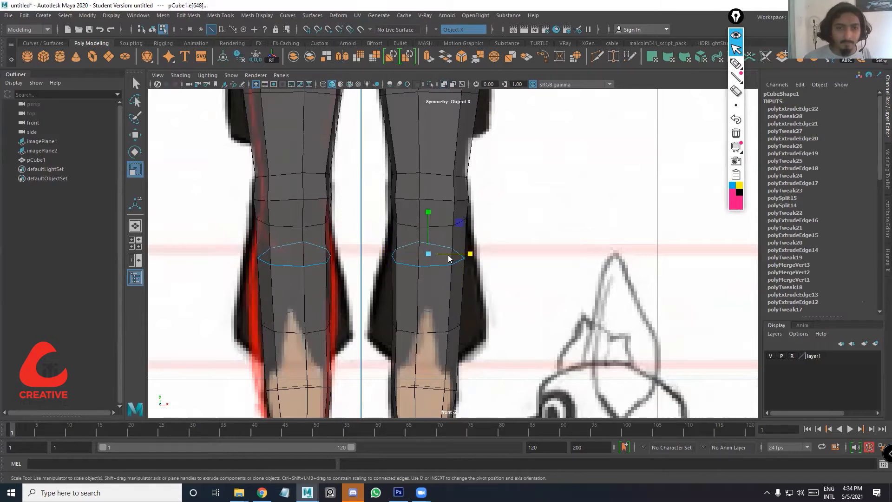
double_click(449, 326)
double_click(441, 387)
scroll(456, 315, "down", 5)
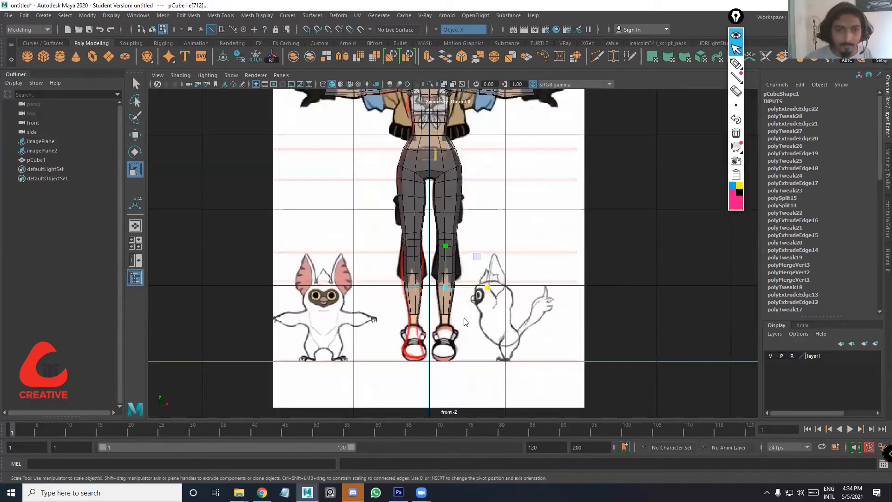
scroll(458, 269, "up", 3)
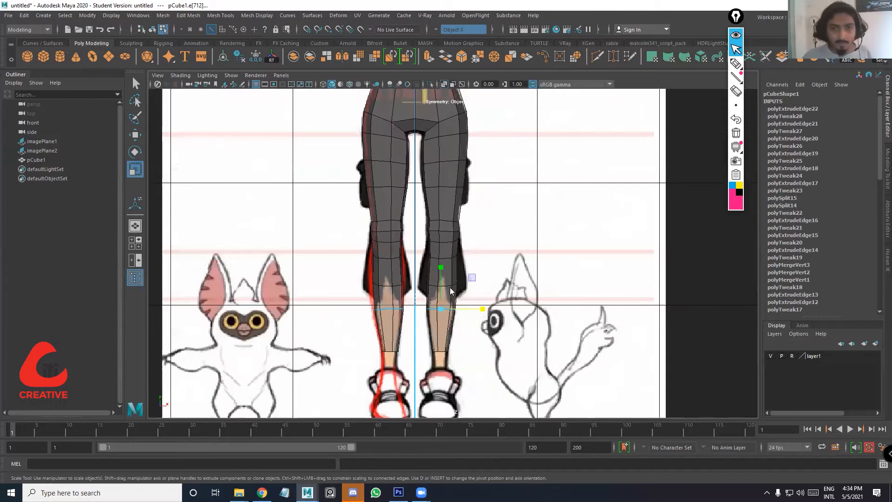
middle_click_drag(428, 333, 436, 335, "alt")
key("3")
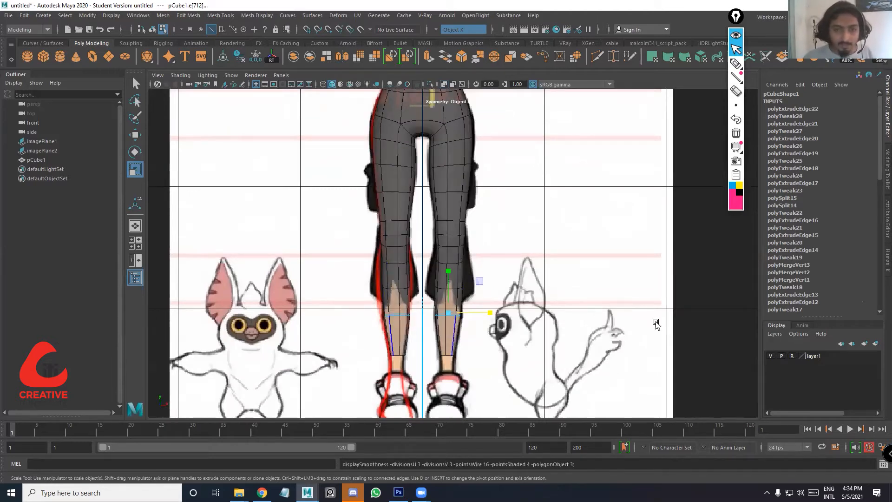
middle_click_drag(607, 354, 603, 331, "alt")
middle_click_drag(550, 367, 551, 205, "alt")
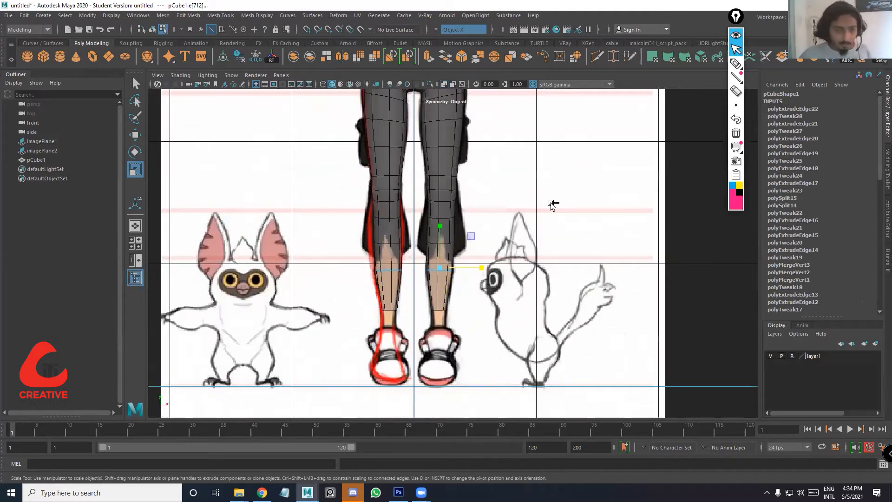
Extrude the bottom leg loop down to the ankle in the side view and fit its depth to the red outline
scroll(552, 205, "up", 2)
key("space")
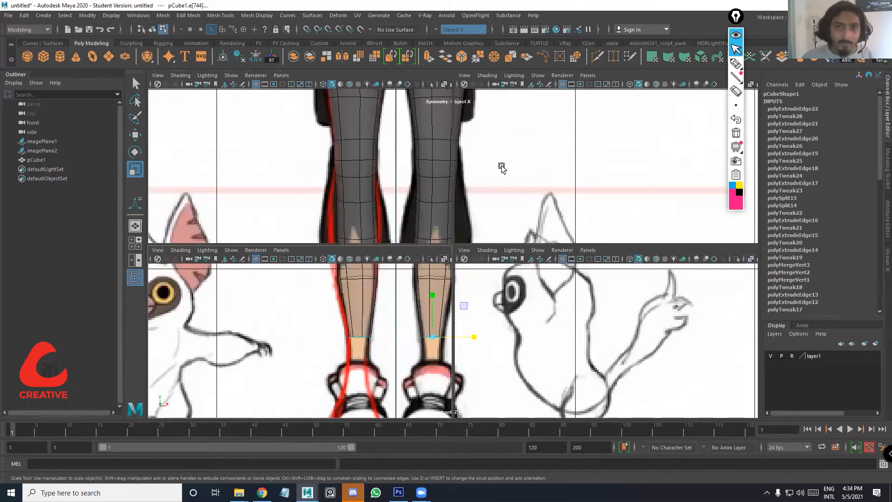
key("space")
middle_click_drag(493, 244, 544, 90, "alt")
key("ctrl+e")
left_click_drag(481, 156, 490, 273)
key("r")
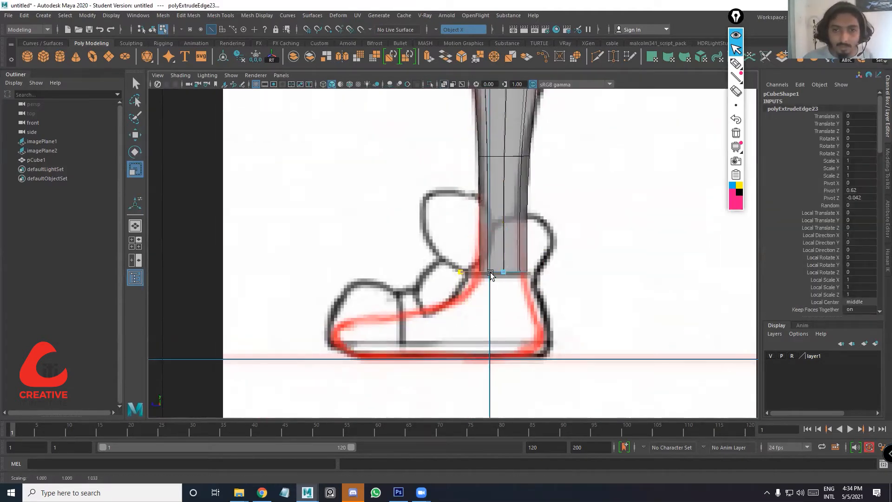
key("space")
key("w")
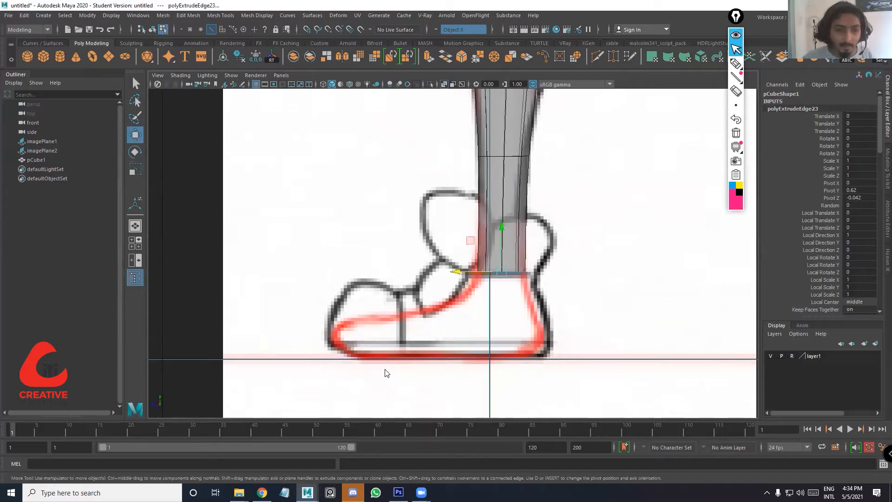
Scale the ankle loops in the front view to fit the reference ankle width
key("space")
key("space")
scroll(419, 279, "down", 3)
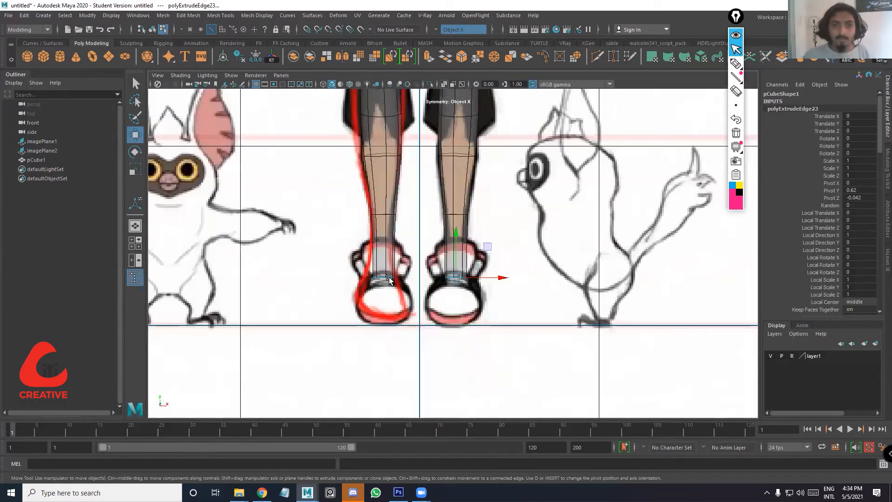
scroll(378, 291, "up", 2)
key("r")
left_click_drag(475, 285, 478, 286)
scroll(498, 313, "up", 1)
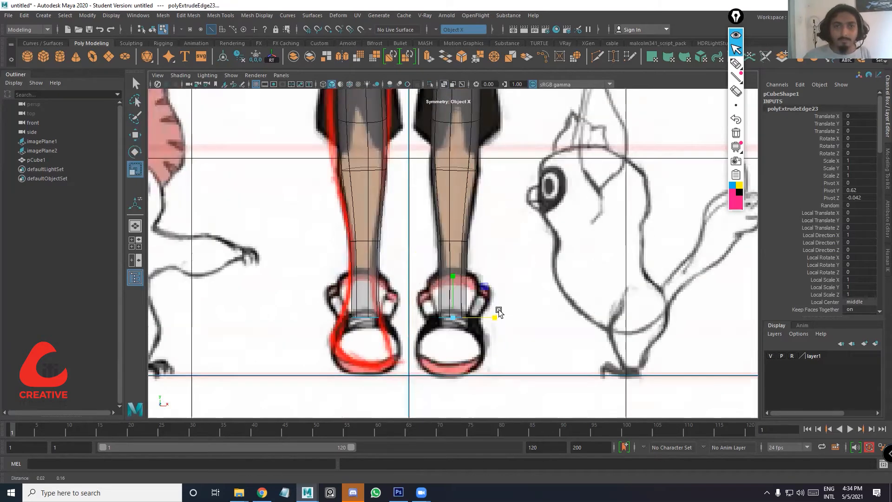
scroll(549, 221, "up", 2)
scroll(623, 185, "down", 1)
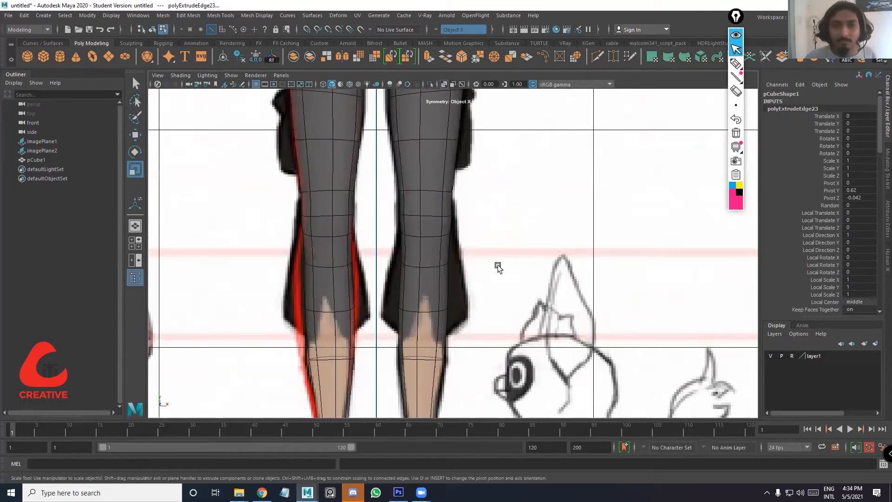
Examine the smoothed hips, waist and legs from several angles in the perspective view
key("space")
key("space")
left_click_drag(505, 230, 525, 327, "alt")
left_click_drag(521, 305, 572, 286, "alt")
right_click_drag(571, 287, 628, 305, "alt")
left_click_drag(627, 305, 499, 279, "alt")
left_click_drag(491, 241, 428, 211, "alt")
right_click_drag(428, 211, 442, 195, "alt")
left_click_drag(442, 196, 429, 235, "alt")
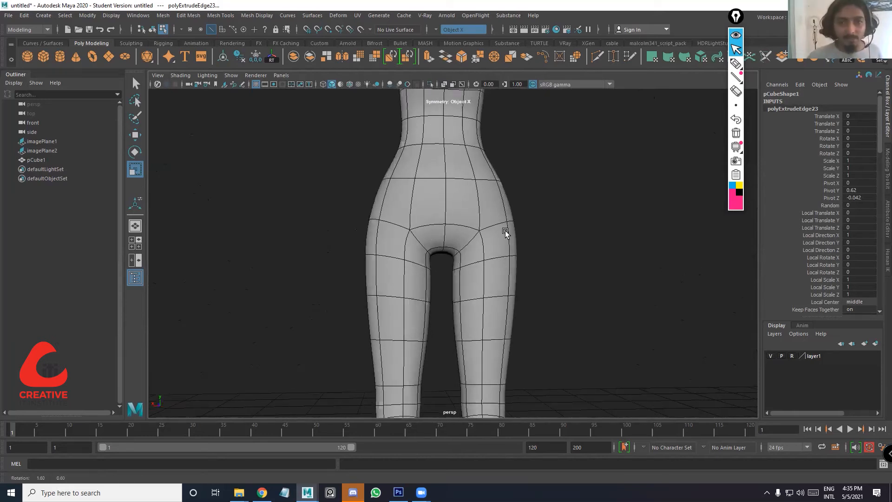
left_click_drag(449, 269, 454, 271, "alt")
right_click_drag(454, 271, 468, 267, "alt")
left_click_drag(468, 267, 427, 290, "alt")
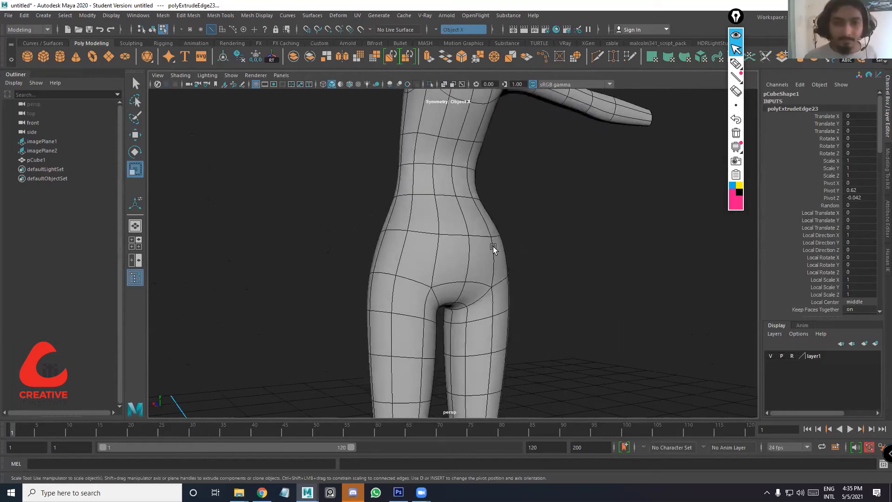
left_click_drag(457, 251, 472, 256, "alt")
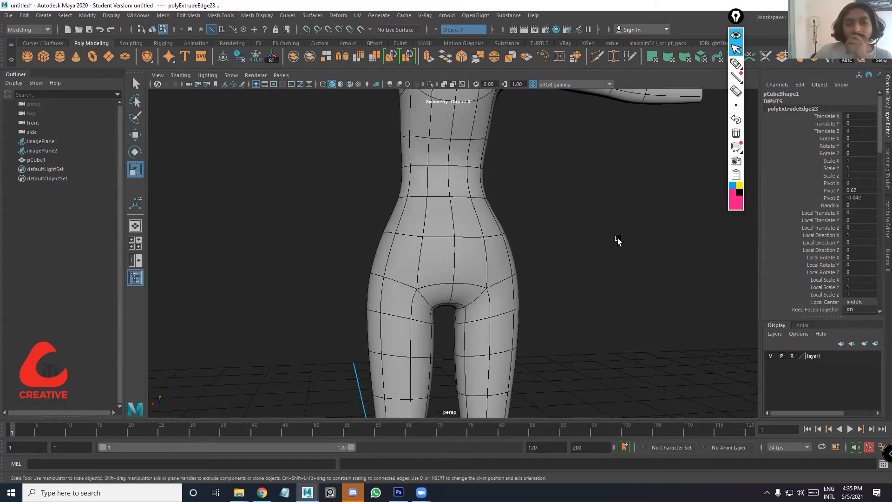
scroll(617, 240, "down", 2)
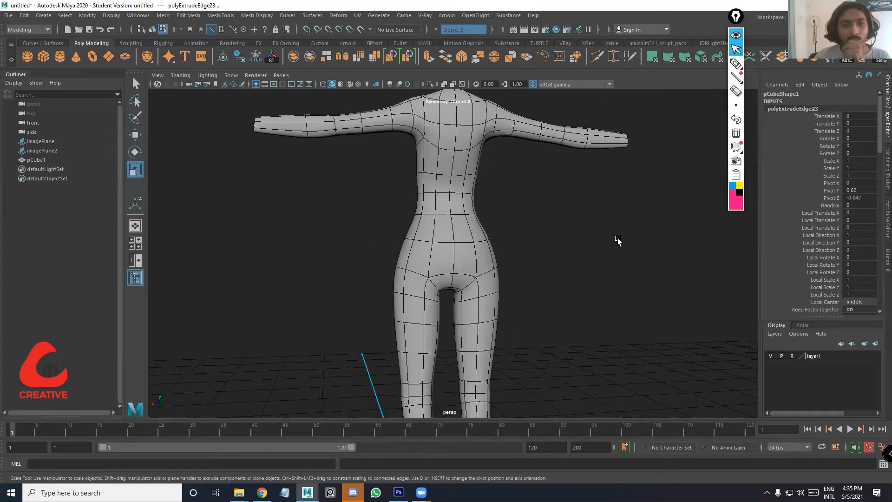
Bevel the vertical centre edges on the back from the waist down to between the legs, widening them into separate edge lines
left_click(496, 274)
left_click_drag(498, 265, 461, 93, "alt")
left_click(455, 275)
left_click(456, 283, "shift")
scroll(450, 275, "up", 3)
left_click(454, 203, "shift")
left_click(450, 188, "shift")
left_click_drag(461, 93, 478, 113)
key("ctrl+z")
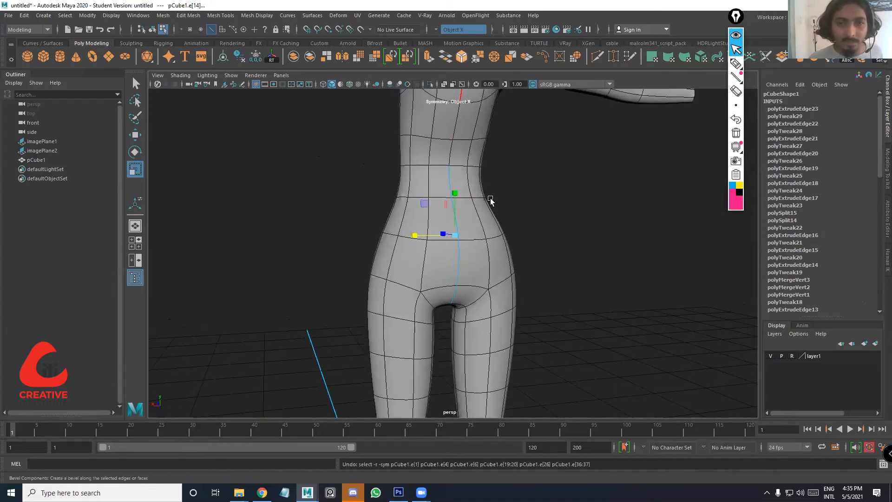
key("ctrl+b")
left_click_drag(465, 175, 461, 145, "alt")
middle_click_drag(459, 163, 479, 202)
Shift the beveled edge at the lower back waist slightly to smooth the transition
left_click_drag(479, 201, 477, 251, "alt")
left_click_drag(464, 216, 453, 300, "alt")
left_click(442, 217)
key("w")
middle_click_drag(455, 301, 454, 300)
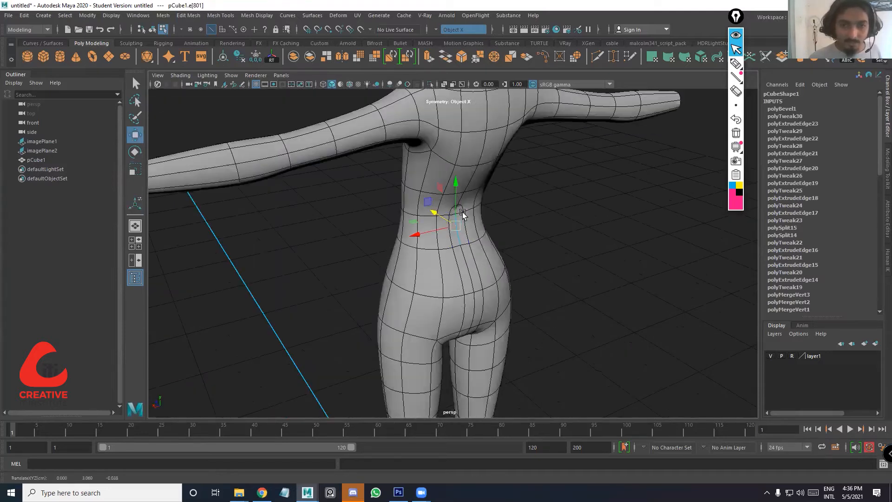
With Multi-Cut, cut symmetric diagonal edges from the back loop above the waist down to the pointed top of the bevel
left_click(474, 315)
left_click_drag(474, 316, 476, 273, "alt")
middle_click_drag(475, 273, 493, 342, "alt")
right_click_drag(493, 341, 588, 72, "alt")
left_click_drag(433, 239, 440, 252, "alt")
key("ctrl+shift+x")
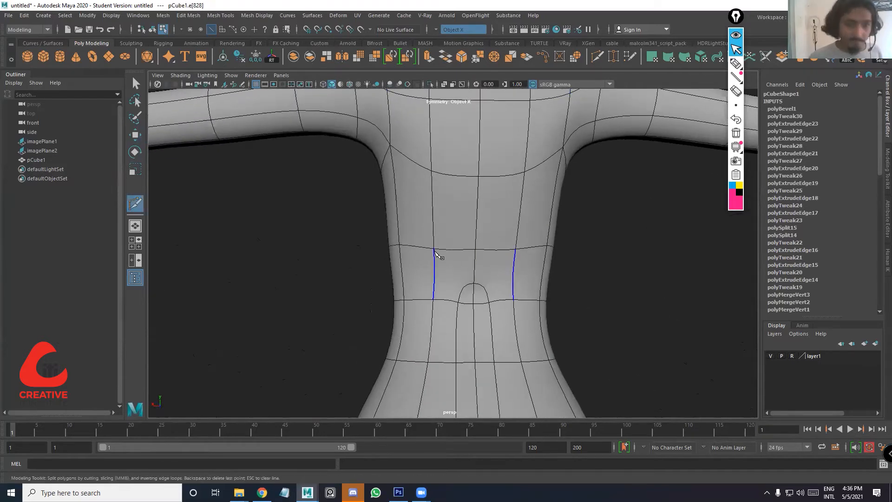
key("1")
left_click(440, 259)
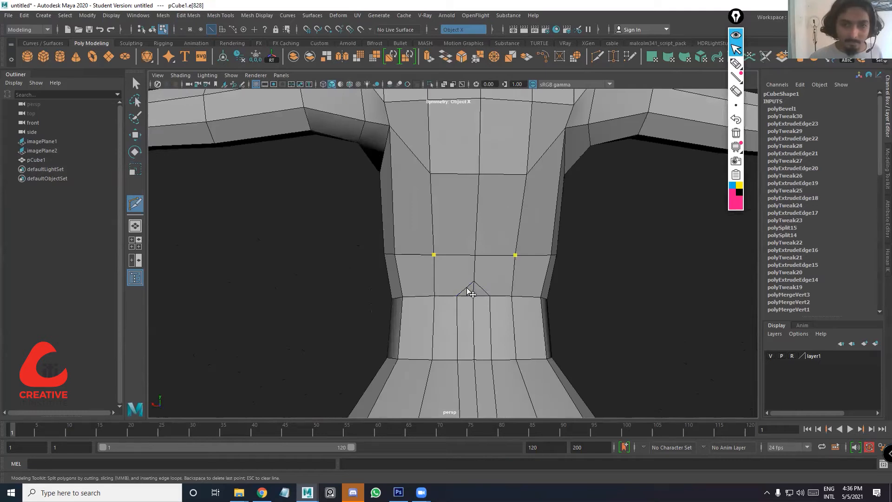
key("Return")
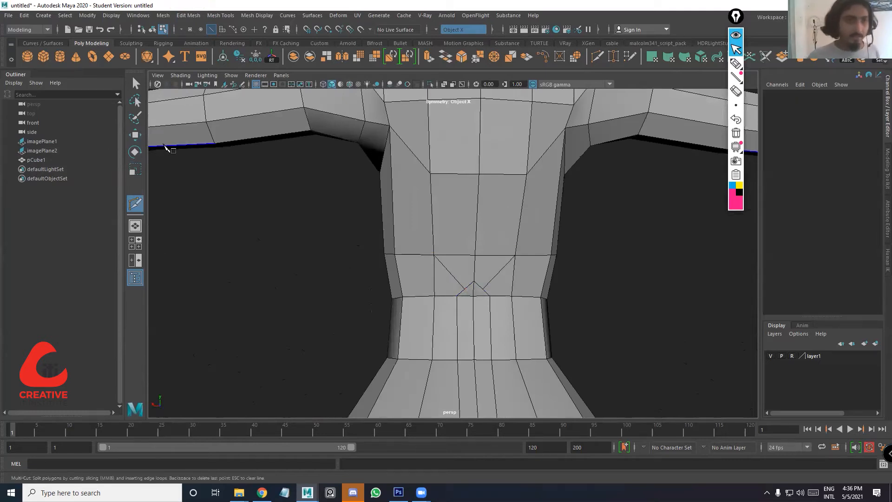
Switch to vertex editing and move the new symmetric cut vertices slightly upward at the top of the bevel
key("q")
right_click_drag(463, 237, 411, 248)
right_click_drag(462, 288, 460, 251)
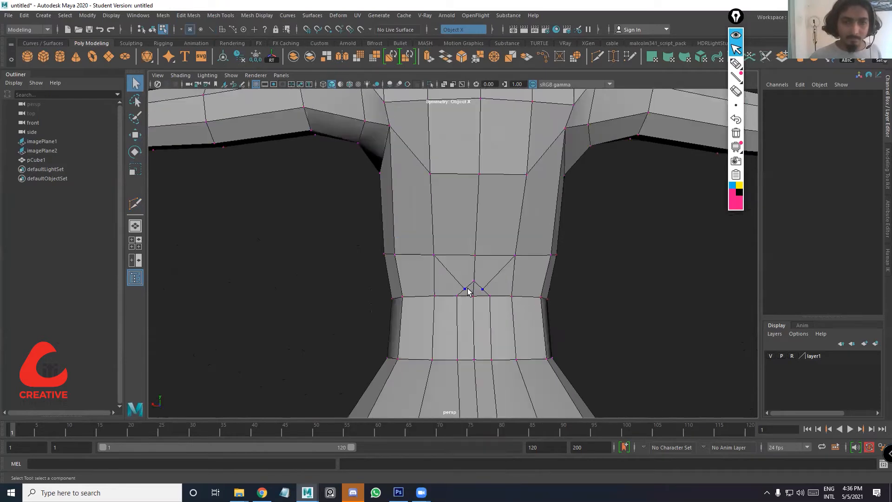
left_click(463, 291)
key("w")
left_click_drag(434, 261, 432, 256)
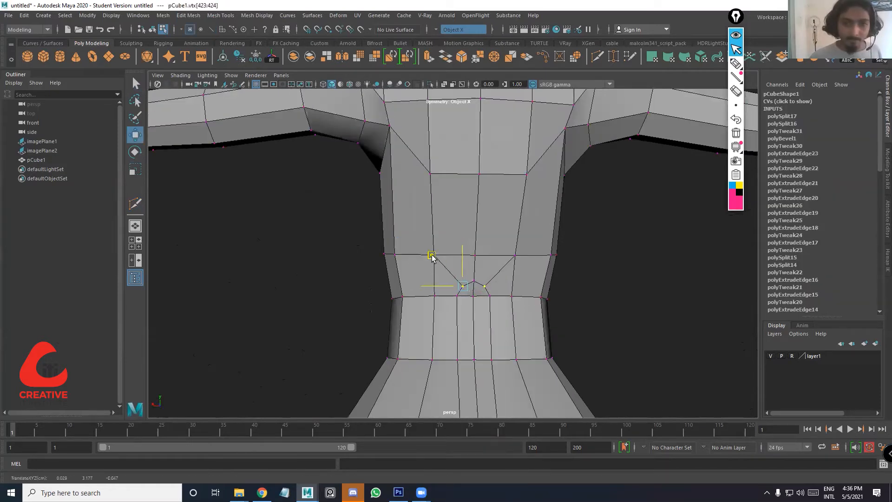
Reposition the bevel's corner and centre vertices lower on the back waist, then check the hips in smooth mesh preview
left_click(456, 298)
left_click_drag(457, 291, 442, 315)
left_click(473, 297)
mouse_move(474, 281)
left_mouse_down()
mouse_move(483, 319)
mouse_move(475, 296)
left_mouse_up()
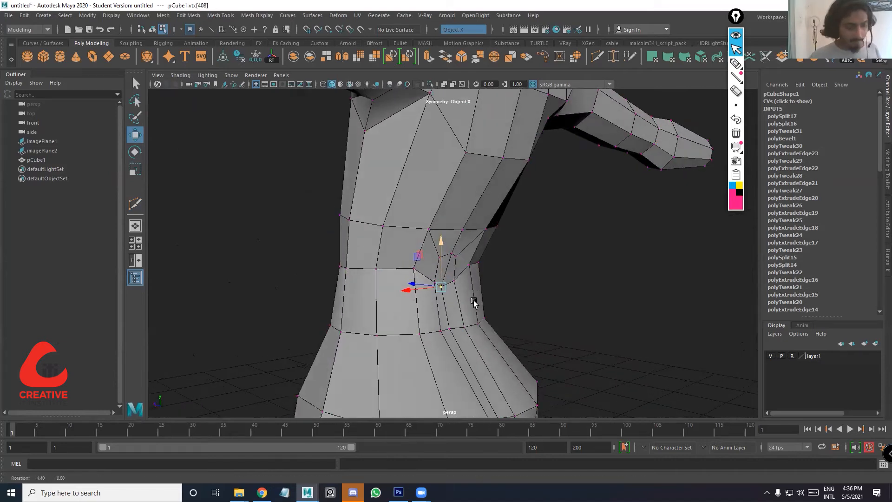
key("3")
left_click_drag(500, 236, 475, 275, "alt")
left_click_drag(465, 224, 516, 217, "alt")
left_click_drag(524, 157, 519, 252, "alt")
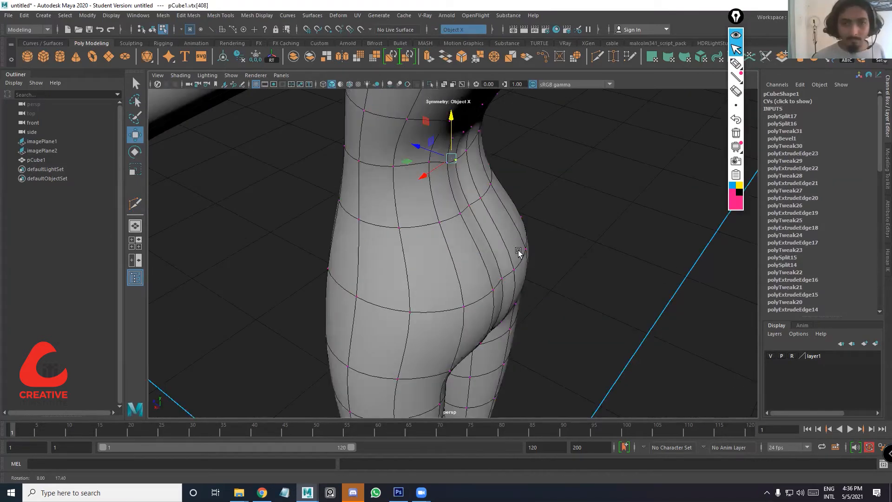
Try to shift the vertices beside the central bevel on the lower back slightly sideways
left_click_drag(506, 313, 486, 259, "alt")
left_click_drag(452, 216, 456, 217)
mouse_move(491, 326)
left_mouse_down("alt")
mouse_move(482, 316)
mouse_move(495, 309)
left_mouse_up("alt")
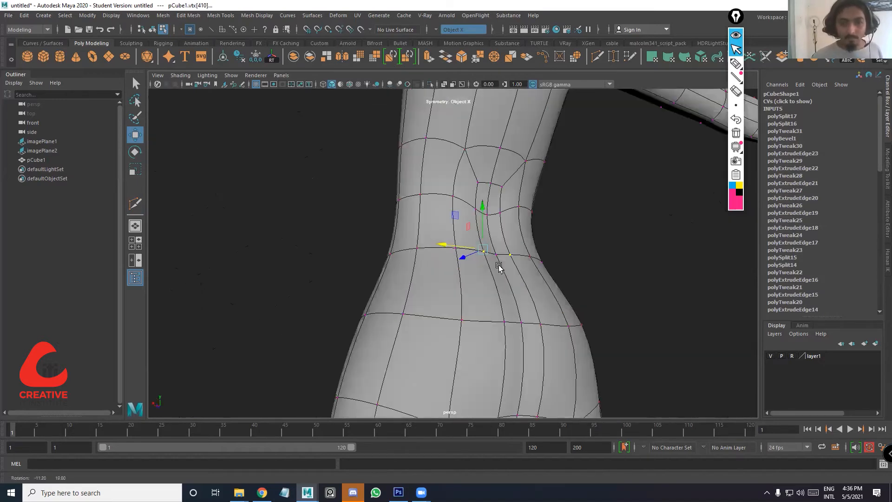
scroll(499, 260, "down", 3)
left_click_drag(488, 246, 484, 251, "alt")
key("ctrl+z")
key("ctrl+z")
With Multi-Cut, cut symmetric connecting edges through the faces at the rear of the crotch
scroll(489, 251, "up", 2)
middle_click_drag(501, 254, 500, 222, "alt")
left_click_drag(500, 223, 458, 233, "alt")
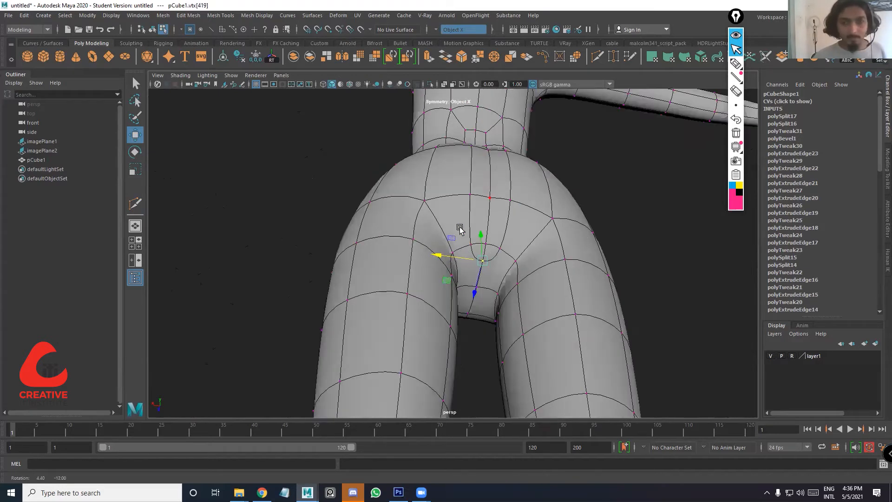
scroll(465, 188, "up", 2)
key("1")
left_click_drag(464, 179, 496, 268, "alt")
left_click_drag(415, 288, 406, 254, "alt")
key("g")
left_click(415, 316)
left_click(420, 269)
right_click(421, 271)
left_click(434, 272)
Spread the new symmetric cut vertices slightly sideways between the legs and turn on smooth mesh preview
key("q")
left_click(448, 261)
key("w")
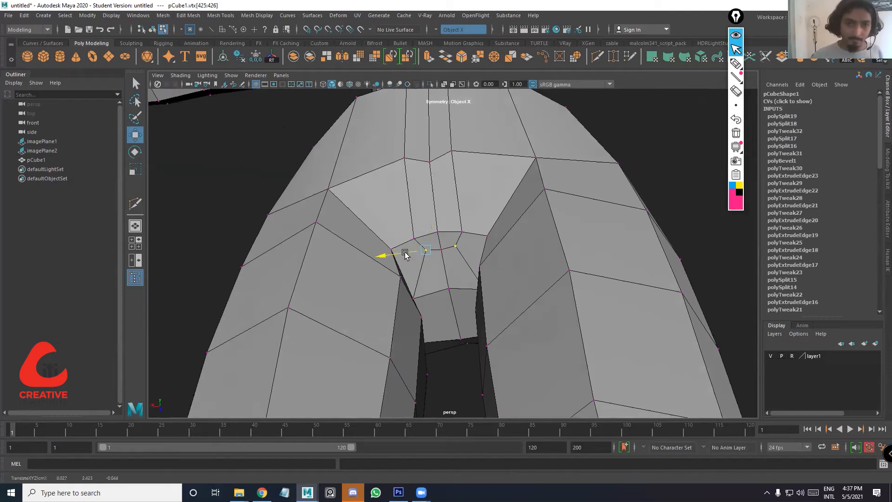
left_click(442, 254)
left_click_drag(444, 251, 436, 297, "alt")
key("3")
Try to reposition the centre vertices at the rear of the crotch between the legs
left_click_drag(497, 278, 427, 294, "alt")
left_click(511, 285)
left_click(520, 169)
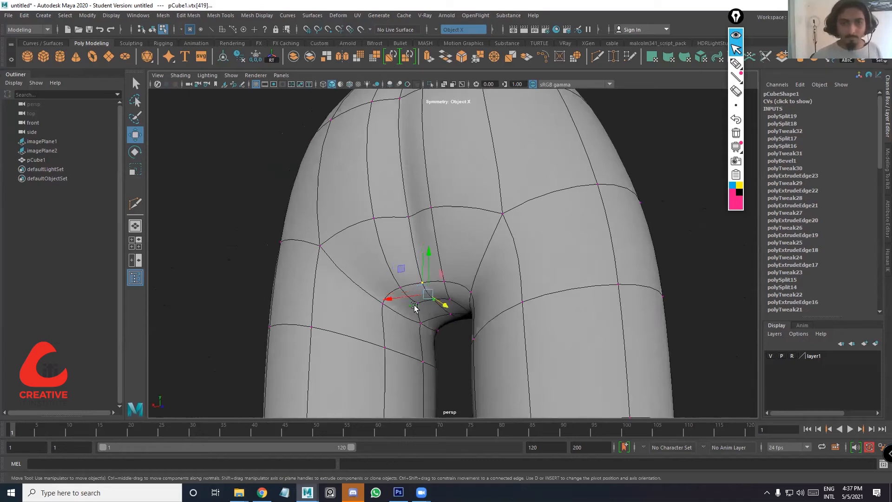
left_click_drag(452, 290, 427, 261, "alt")
key("1")
left_click(437, 267)
left_click(420, 285)
key("ctrl+z")
key("ctrl+z")
Try smoothing the beveled area on the lower back with the Relax sculpting tool
left_click_drag(472, 307, 467, 242, "alt")
key("3")
scroll(440, 242, "up", 3)
middle_click_drag(203, 140, 209, 205, "alt")
left_click_drag(209, 204, 230, 202, "alt")
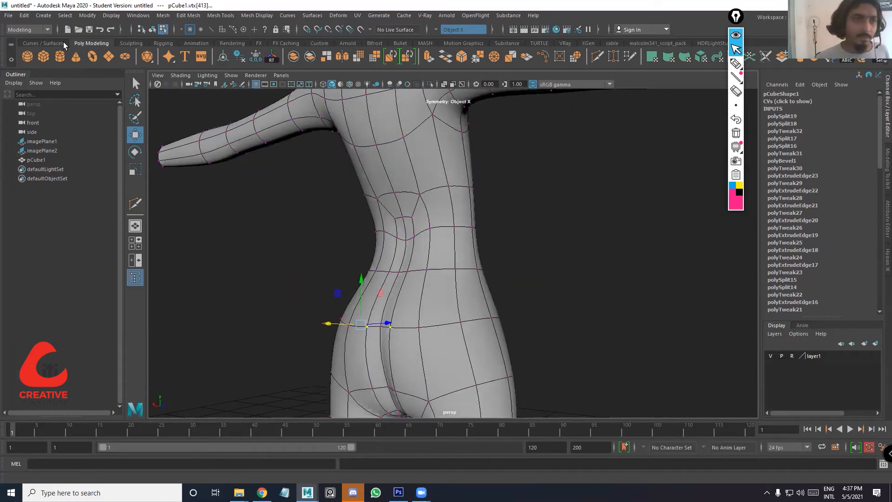
left_click(49, 45)
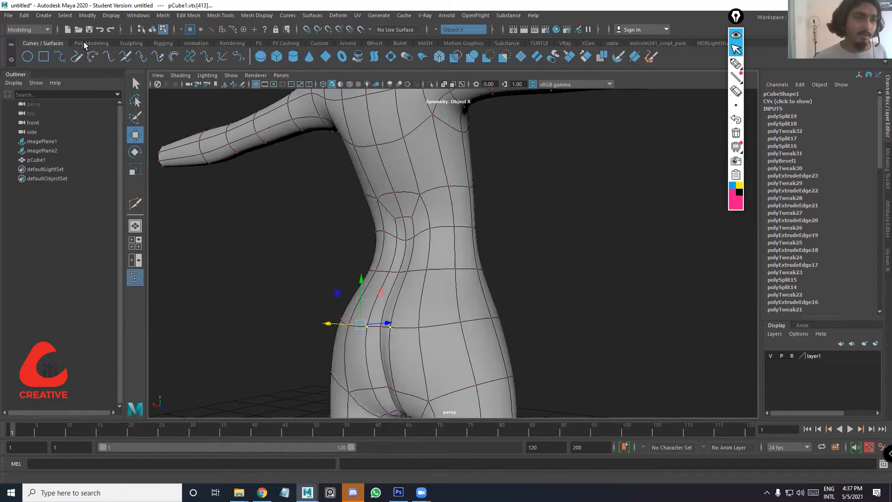
left_click(90, 45)
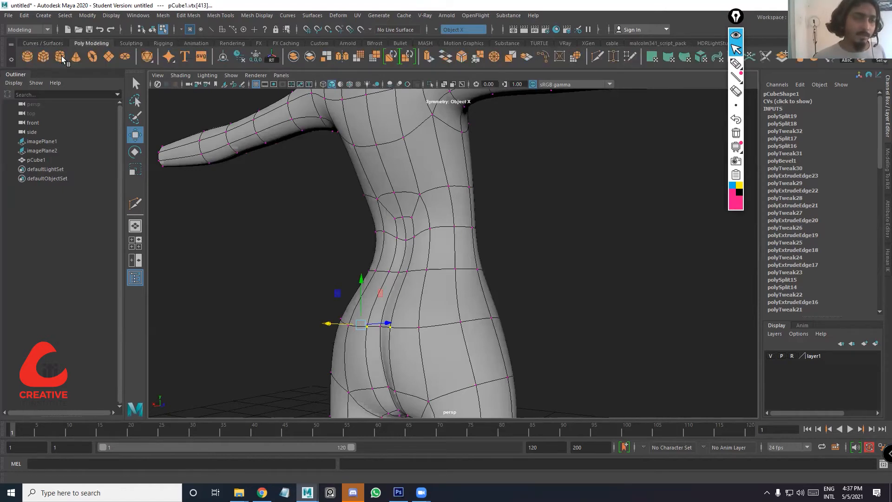
left_click(128, 44)
left_click(55, 59)
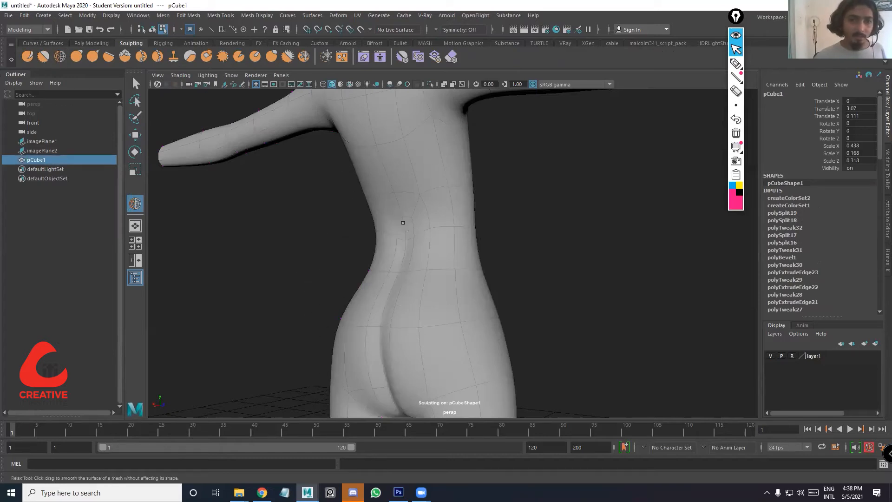
left_click_drag(410, 222, 397, 235)
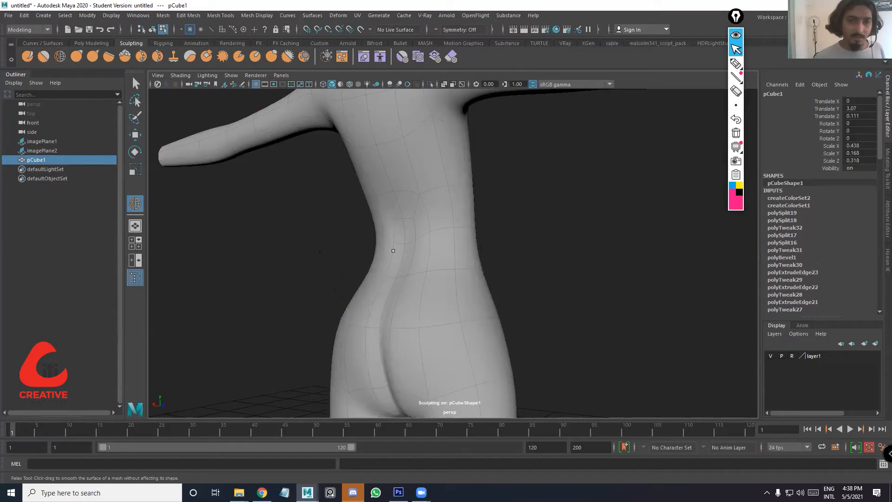
left_click_drag(373, 278, 371, 273, "alt")
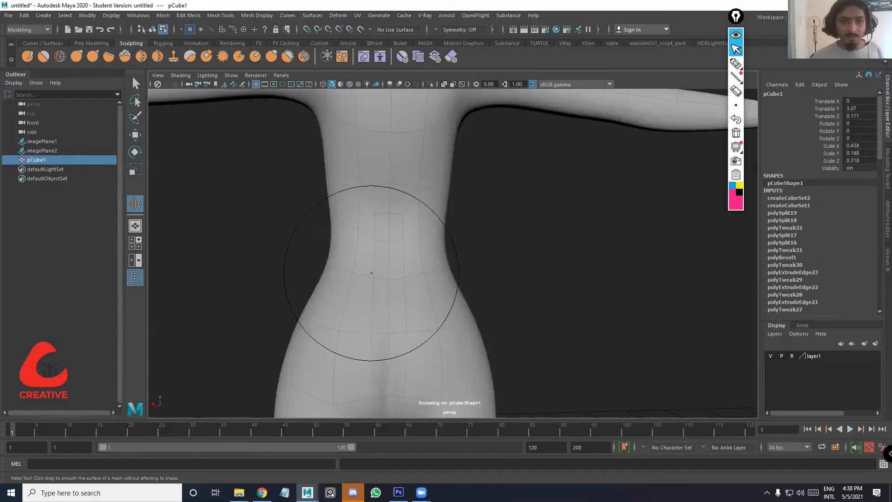
key("ctrl+z")
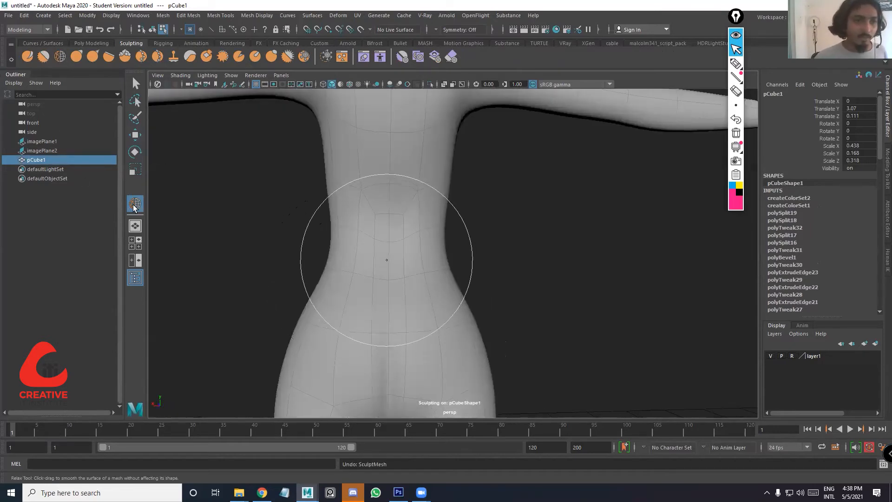
Set the Relax tool's symmetry to Object X
left_click(200, 165)
left_click(209, 180)
left_click(202, 180)
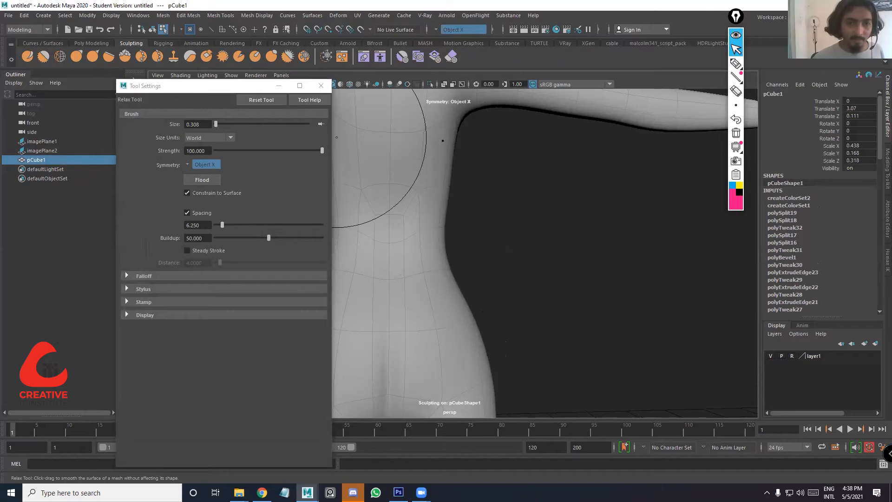
left_click(321, 85)
Switch to the Grab sculpting tool and adjust the hip surface around the buttocks from below
middle_click_drag(419, 353, 405, 285, "alt")
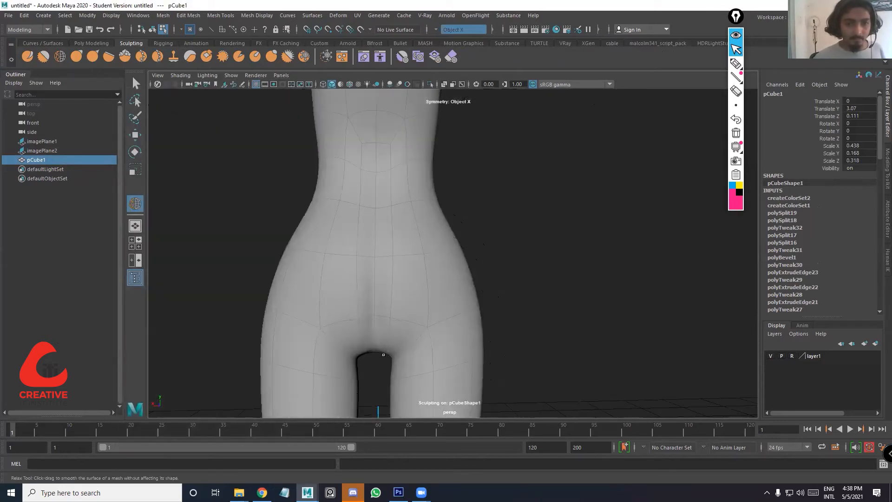
mouse_move(362, 297)
left_mouse_down("alt")
mouse_move(377, 233)
mouse_move(414, 231)
mouse_move(384, 241)
mouse_move(381, 233)
left_mouse_up("alt")
left_click(76, 56)
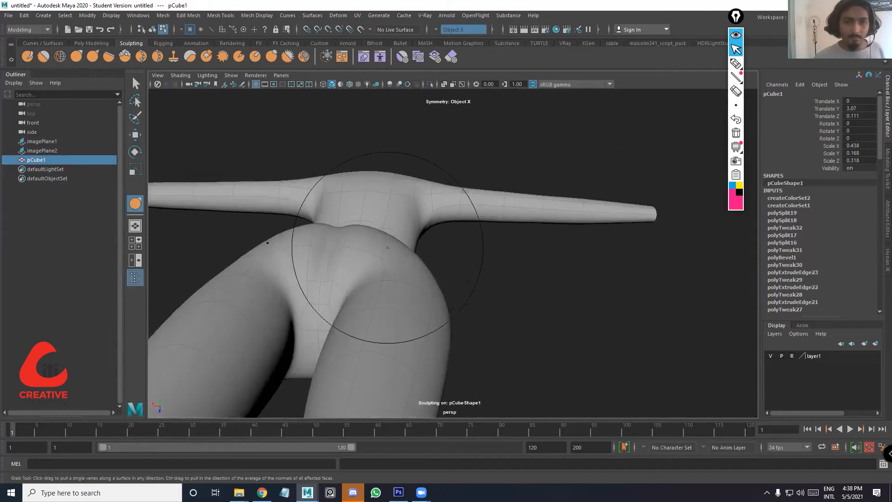
left_click_drag(367, 224, 410, 245)
mouse_move(374, 306)
left_mouse_down("alt")
mouse_move(585, 354)
mouse_move(606, 333)
mouse_move(439, 285)
left_mouse_up("alt")
In the side view, switch to vertex editing and raise the rear vertices of the curve between buttocks and crotch
key("space")
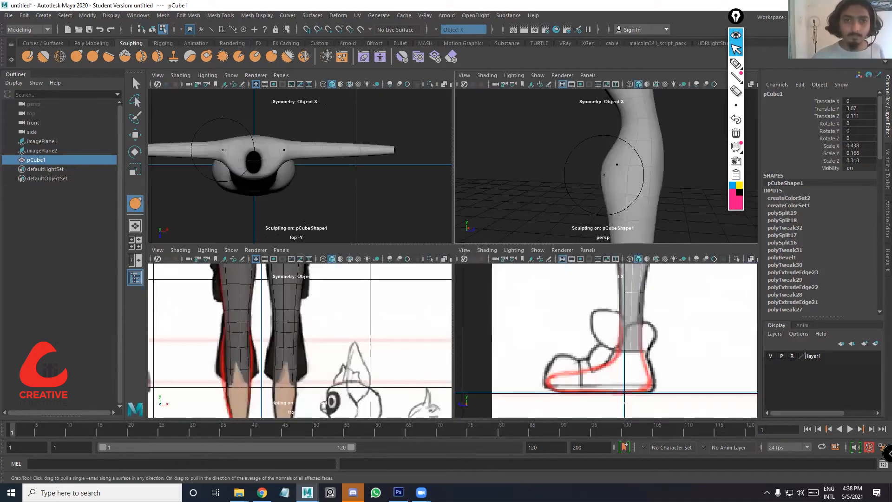
key("space")
middle_click_drag(594, 165, 511, 370, "alt")
middle_click_drag(433, 176, 439, 312, "alt")
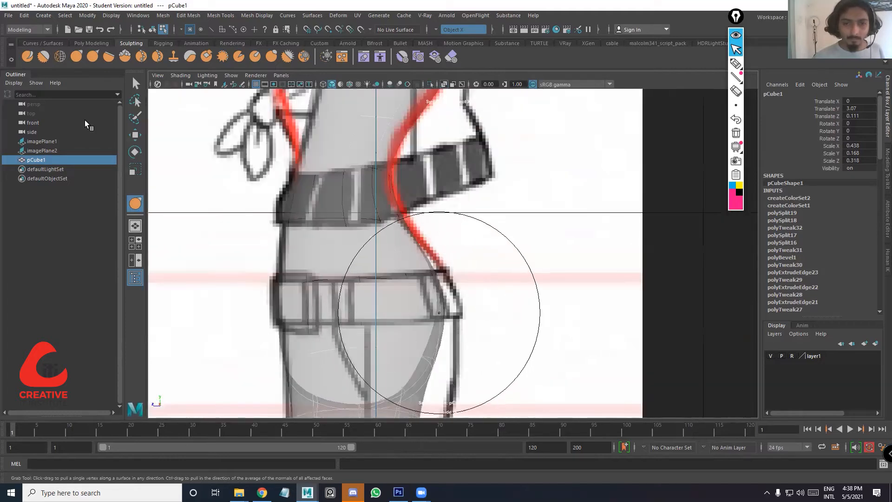
key("q")
right_click_drag(425, 235, 377, 233)
left_click(407, 388)
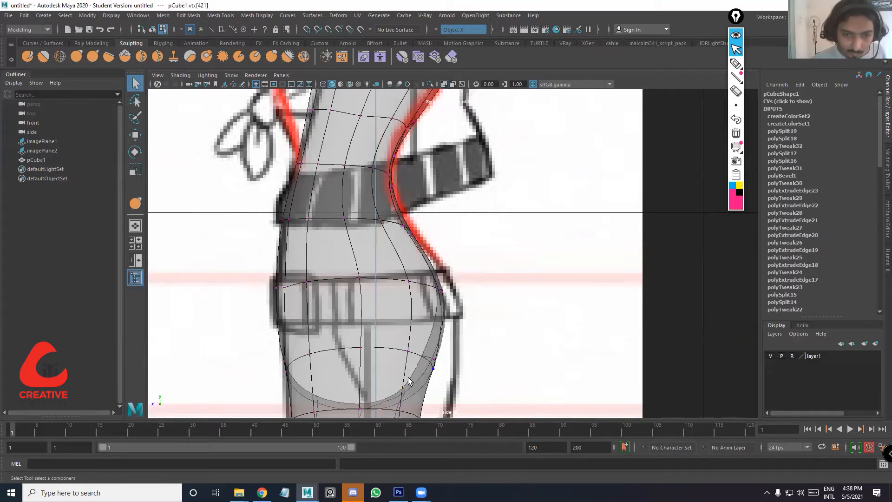
key("w")
left_click_drag(400, 348, 401, 342)
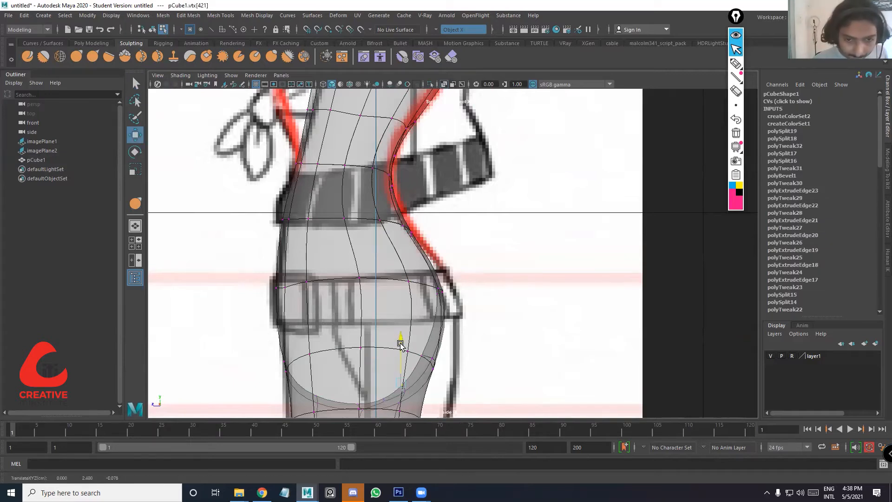
left_click(424, 352)
left_click(423, 356)
left_click_drag(401, 360, 417, 345)
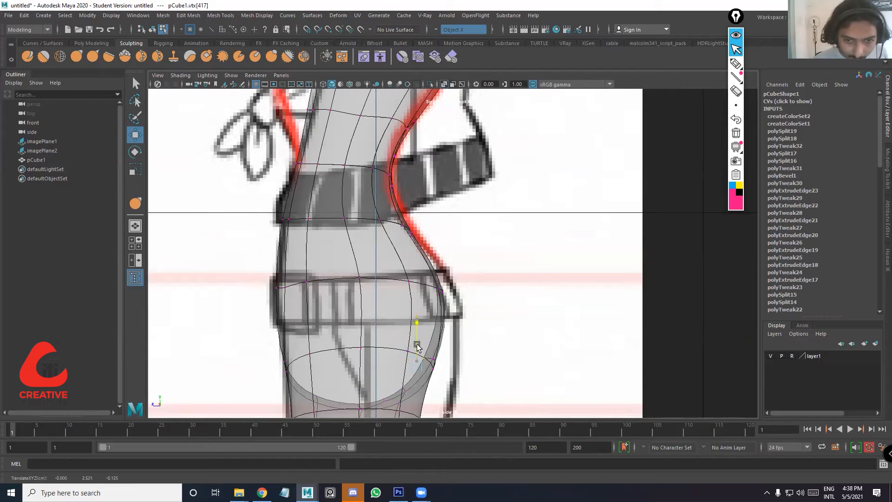
Raise the middle and front vertices of the crotch's underside curve in the side view
middle_click_drag(417, 344, 433, 318, "alt")
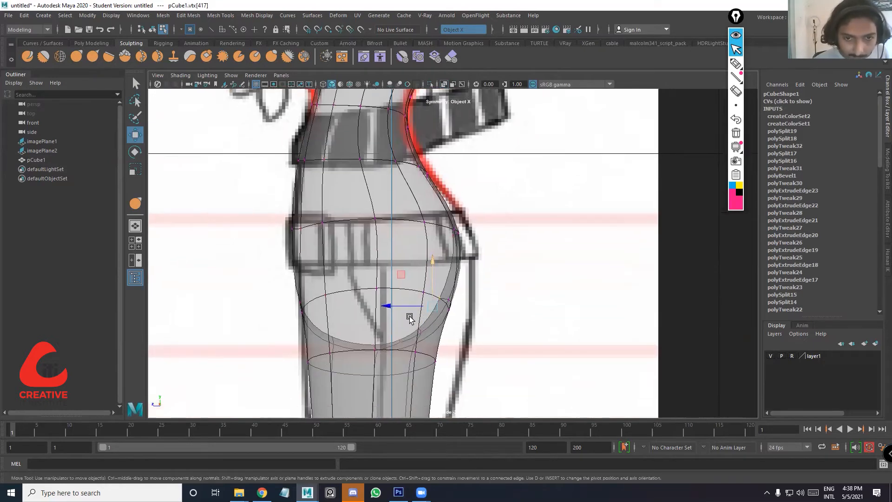
scroll(407, 321, "up", 3)
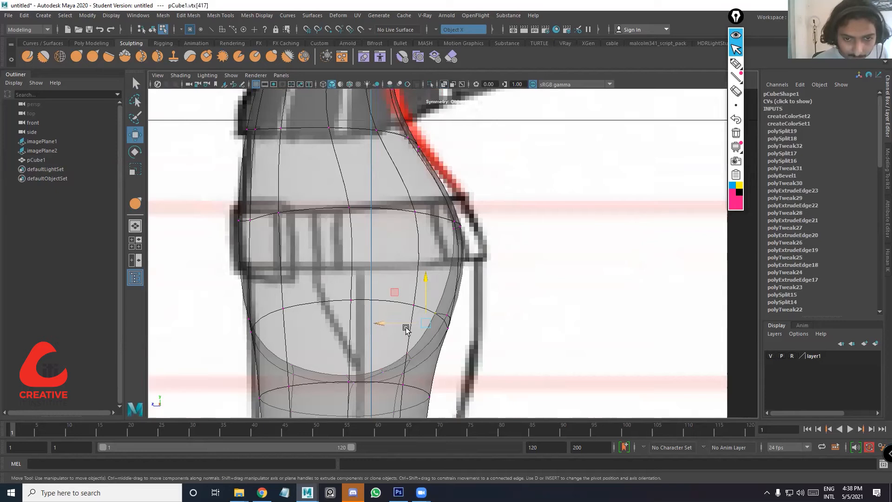
left_click(386, 365)
left_click(382, 363)
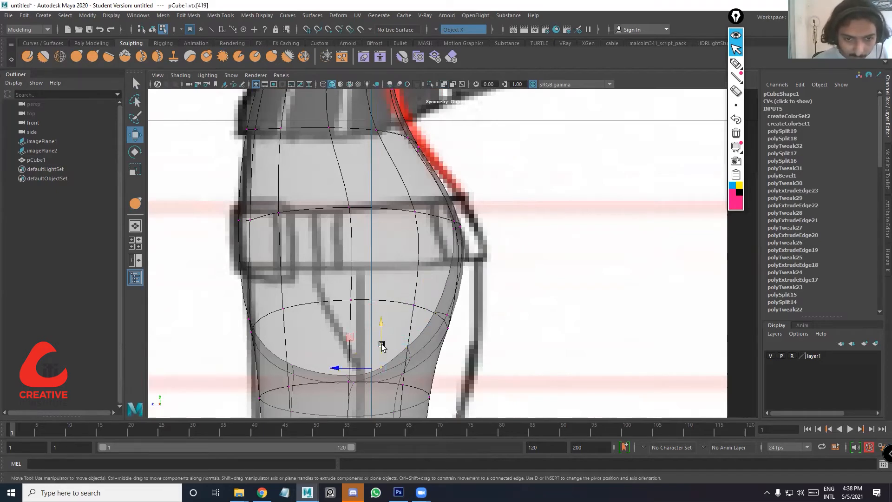
left_click(349, 371)
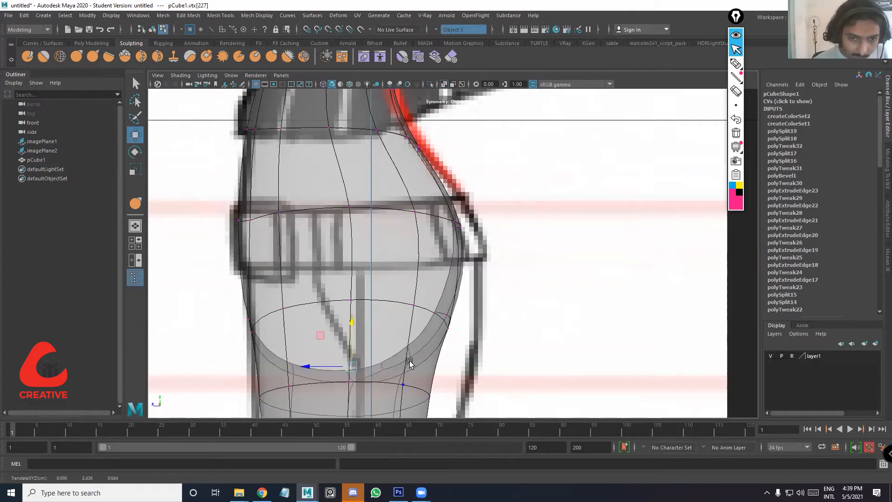
left_click(293, 362)
middle_click_drag(429, 207, 460, 197, "alt")
middle_click_drag(462, 291, 471, 266, "alt")
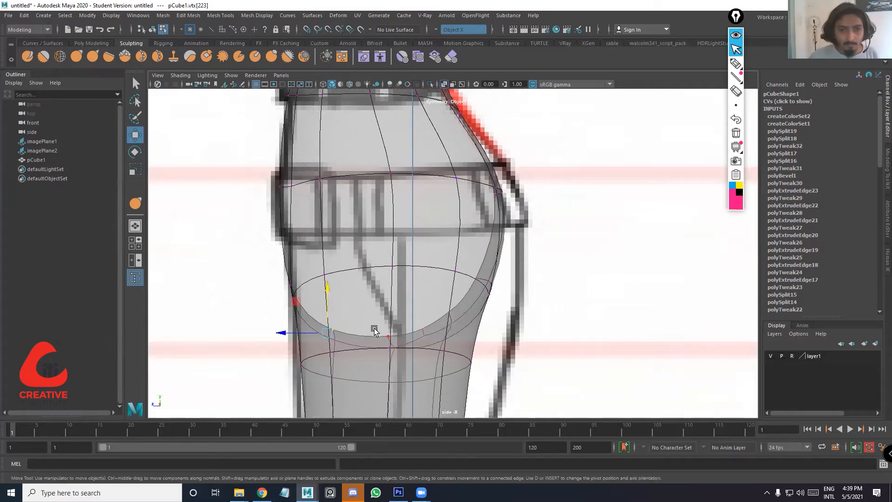
Return to object mode and examine the hips and the whole body in the perspective view
key("space")
key("space")
left_click_drag(626, 233, 431, 291, "alt")
right_click_drag(432, 291, 389, 253, "alt")
left_click_drag(389, 252, 467, 210, "alt")
key("F8")
left_click(492, 270)
scroll(491, 272, "down", 5)
left_click_drag(492, 291, 405, 333, "alt")
left_click(367, 301)
left_click_drag(408, 265, 410, 333, "alt")
In the side view, insert two horizontal edge loops around the torso between chest and waist with Multi-Cut
key("space")
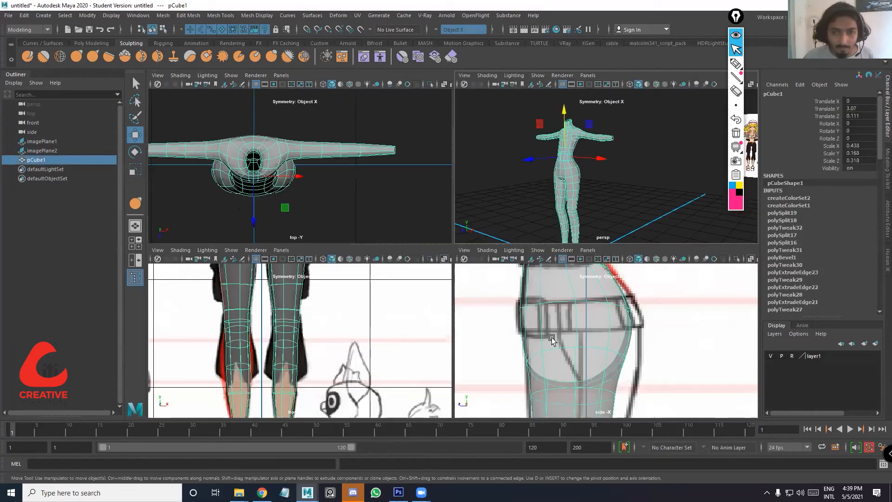
key("space")
scroll(456, 329, "up", 3)
middle_click_drag(481, 279, 491, 225, "alt")
left_click(158, 75)
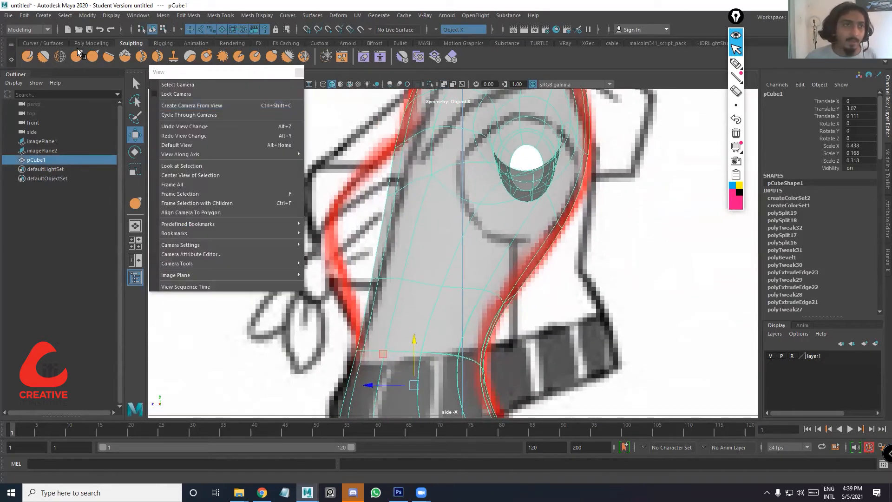
left_click(83, 43)
left_click(46, 44)
left_click(92, 44)
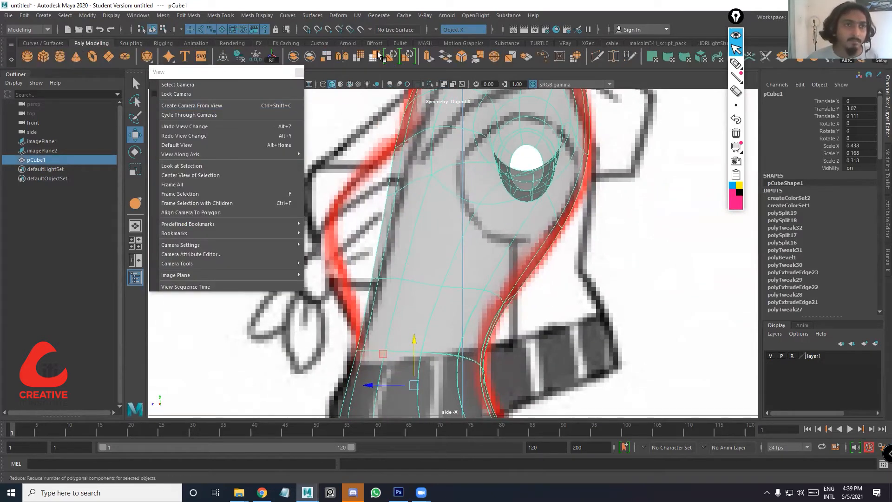
left_click(597, 57)
middle_click_drag(442, 277, 469, 191, "alt")
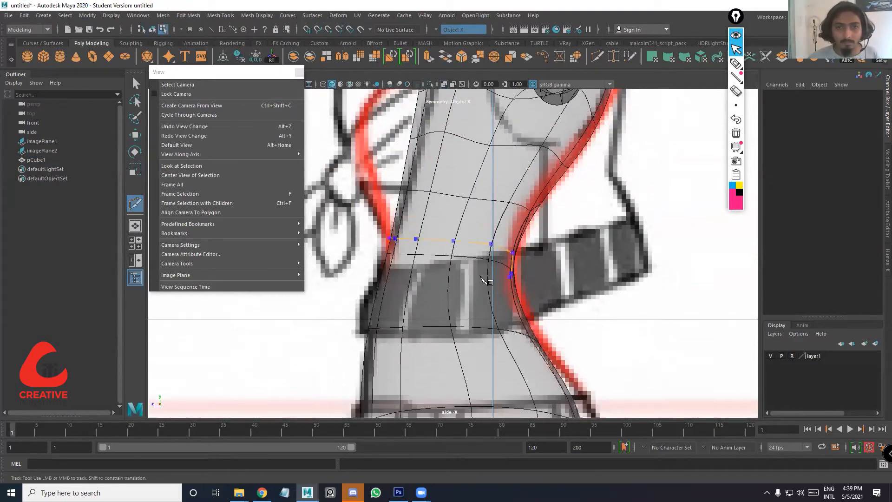
scroll(509, 301, "down", 8)
scroll(466, 297, "up", 4)
middle_click(467, 295, "ctrl")
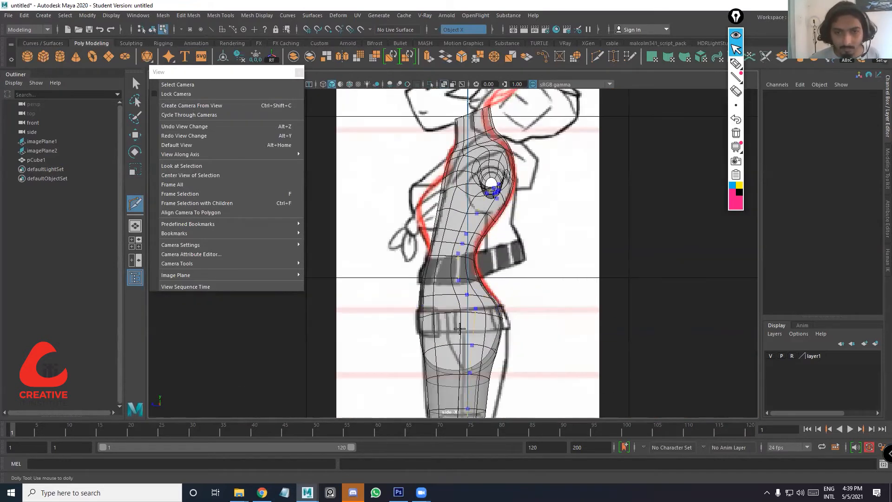
key("ctrl+z")
Select two front chest faces, then switch to vertex editing and select the torso's front vertices for moving
middle_click_drag(494, 251, 495, 282, "alt")
scroll(451, 198, "up", 7)
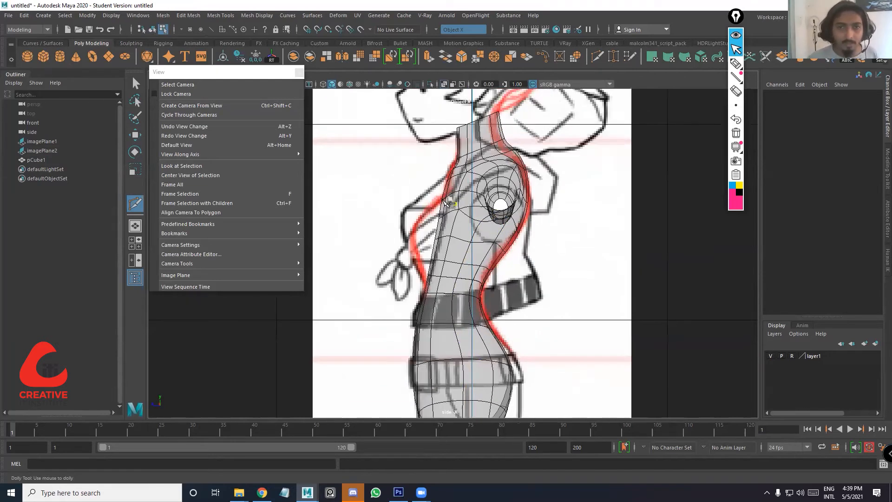
left_click(135, 83)
middle_click_drag(462, 172, 471, 185, "alt")
left_click(444, 191)
left_click(440, 229, "shift")
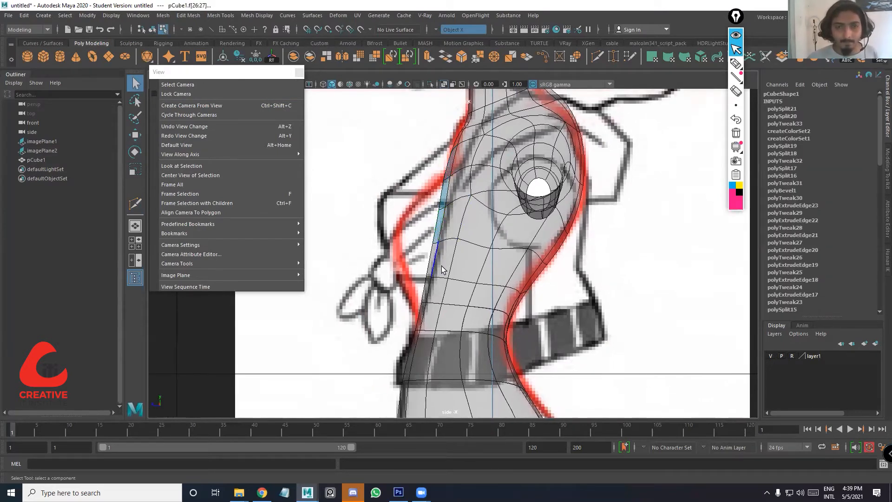
middle_click_drag(441, 258, 462, 262, "alt")
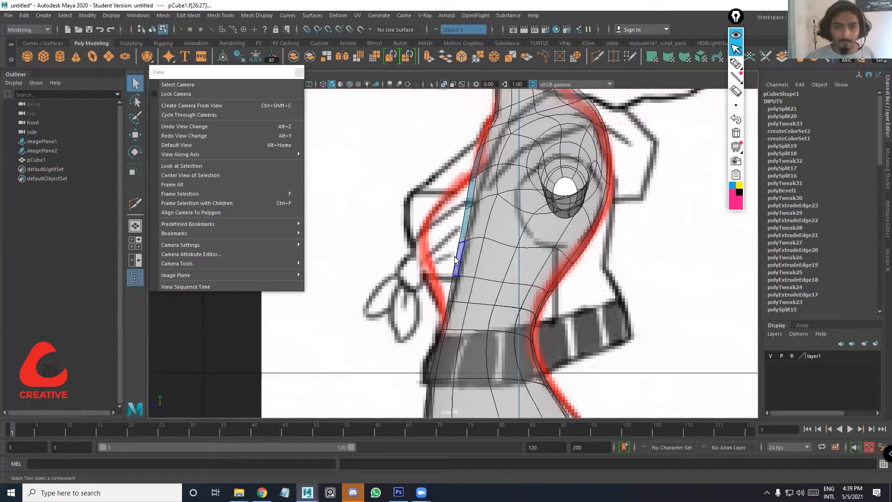
right_click_drag(456, 260, 488, 295)
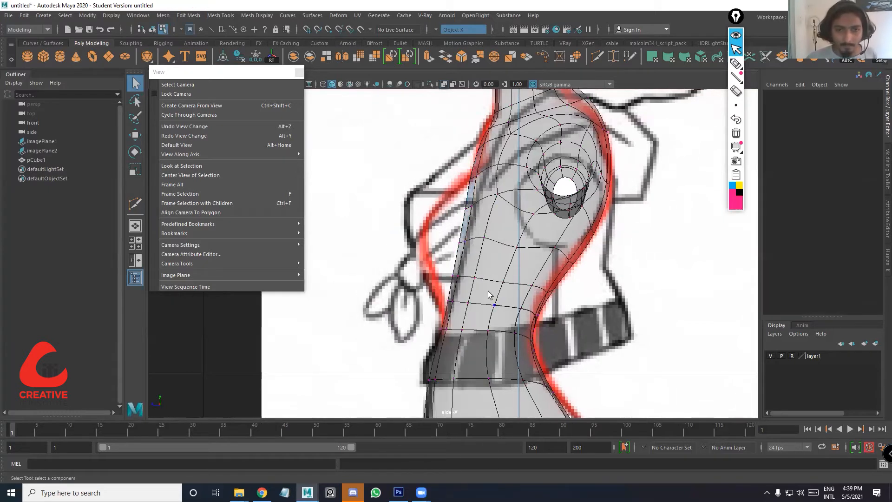
mouse_move(431, 265)
left_mouse_down()
mouse_move(439, 277)
mouse_move(428, 278)
left_mouse_up()
key("w")
Undo the recent component selections and the two added torso edge loops
key("ctrl+z")
key("ctrl+z")
key("ctrl+z")
key("ctrl+z")
key("ctrl+z")
key("ctrl+z")
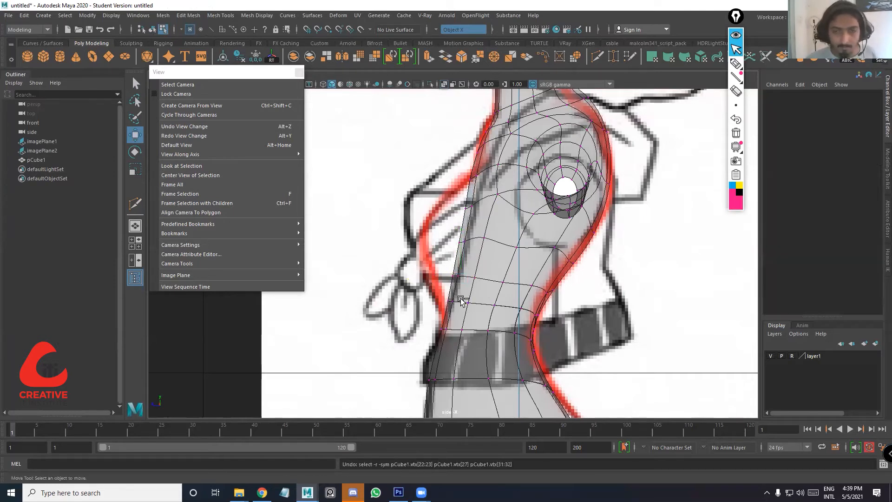
key("ctrl+z")
key("ctrl+z")
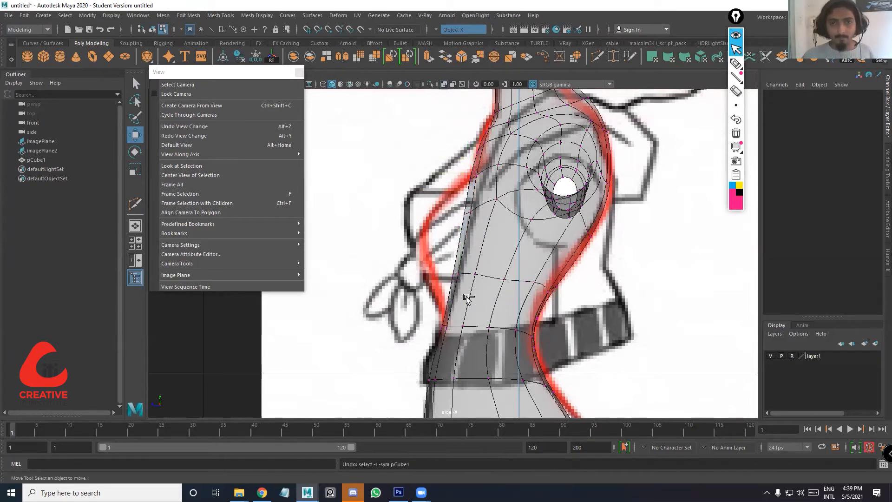
In the side view, move the torso's front vertices at the waist, underbust and chest forward towards the red reference outline
left_click(478, 287)
left_click_drag(431, 279, 420, 280)
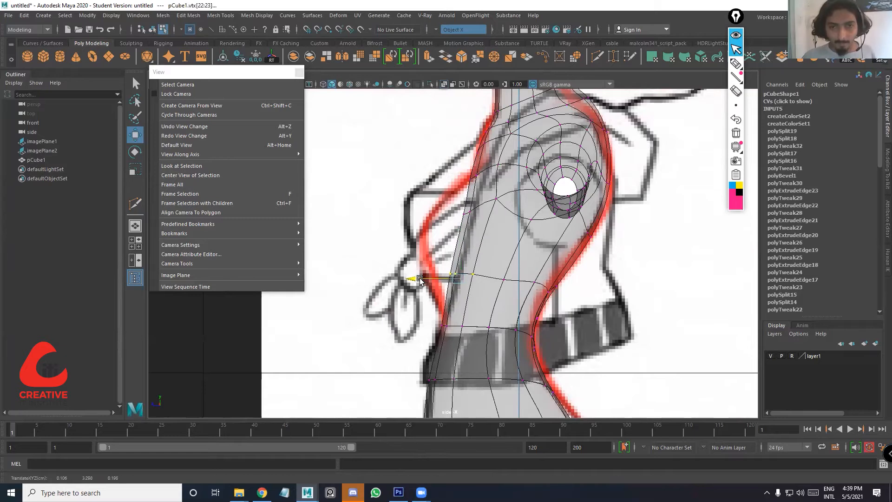
left_click_drag(473, 345, 420, 326)
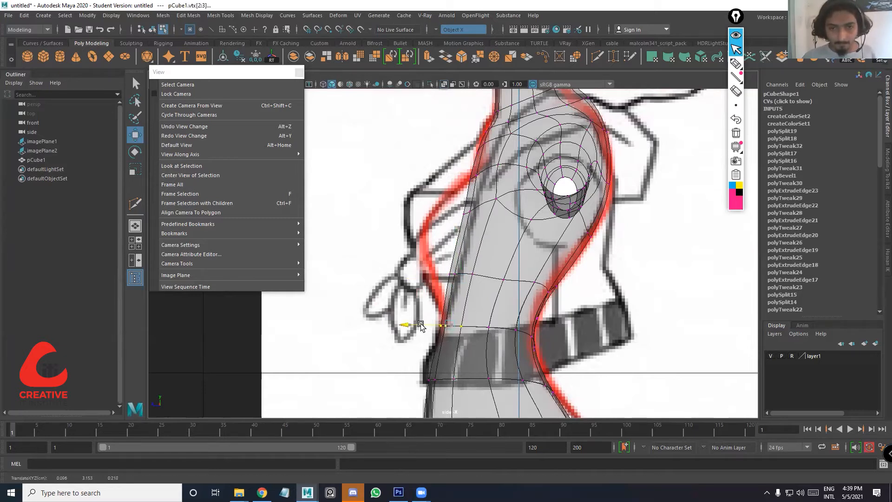
left_click_drag(483, 226, 425, 206)
left_click_drag(481, 185, 443, 177)
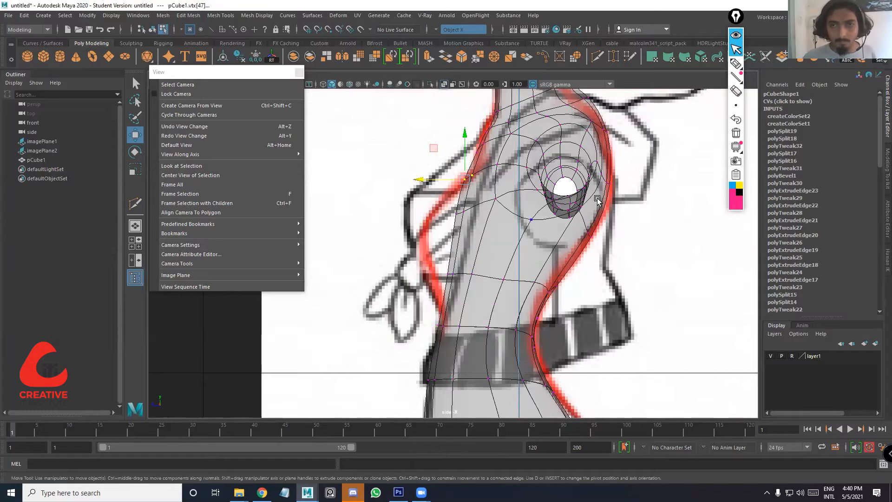
In the perspective view, move the outer underbust vertices sideways to adjust the torso's width
key("space")
key("space")
left_click_drag(452, 281, 560, 307, "alt")
scroll(520, 285, "up", 5)
left_click_drag(455, 362, 476, 299, "alt")
middle_click_drag(476, 263, 475, 298, "alt")
left_click_drag(476, 298, 549, 272, "alt")
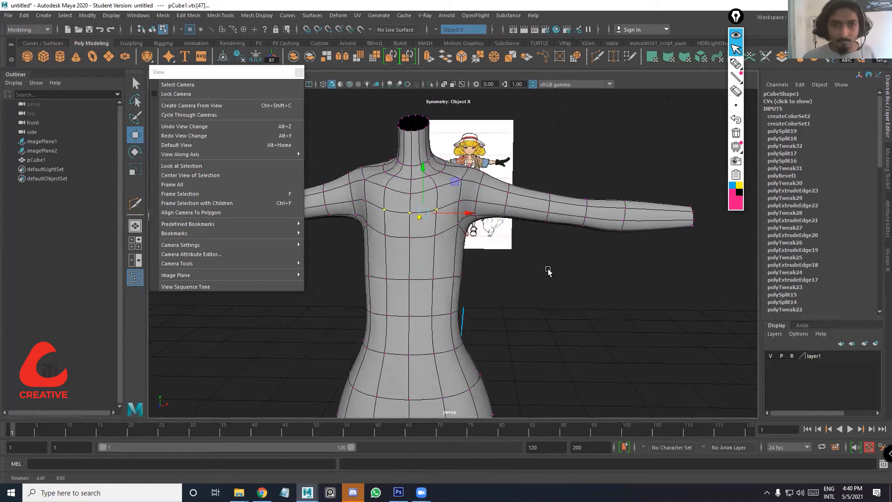
left_click_drag(436, 255, 441, 262, "alt")
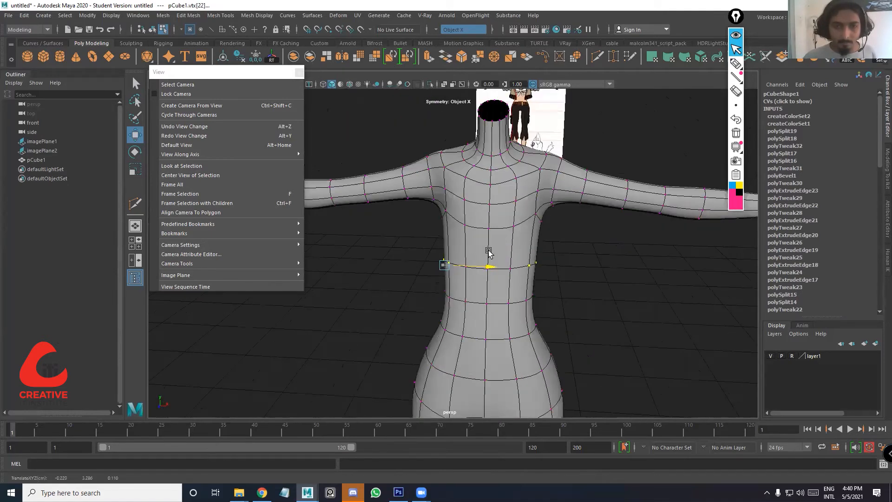
left_click_drag(506, 233, 558, 292, "alt")
Try to extrude the front chest faces from the side view
key("space")
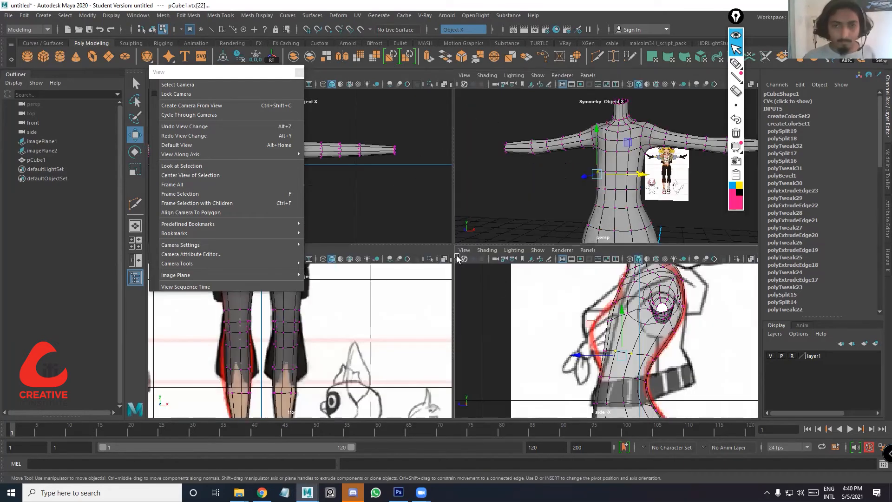
key("space")
right_click_drag(456, 239, 469, 195)
left_click(470, 196)
left_click(456, 240)
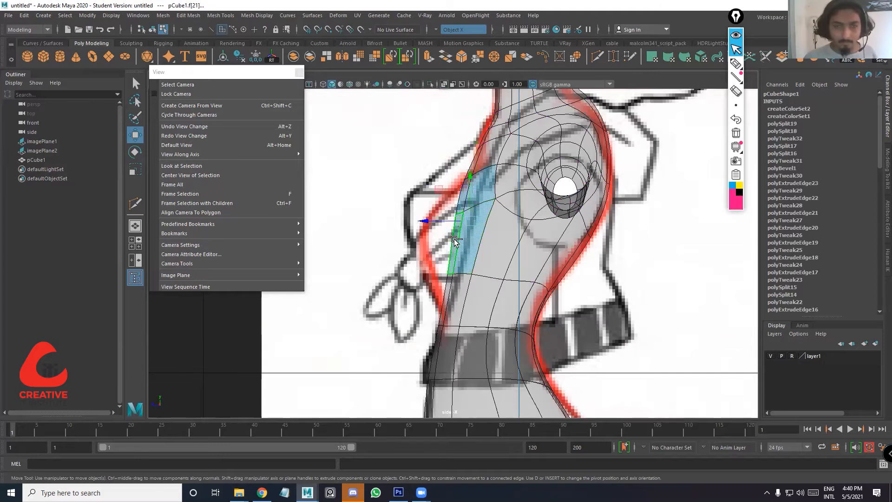
key("ctrl+e")
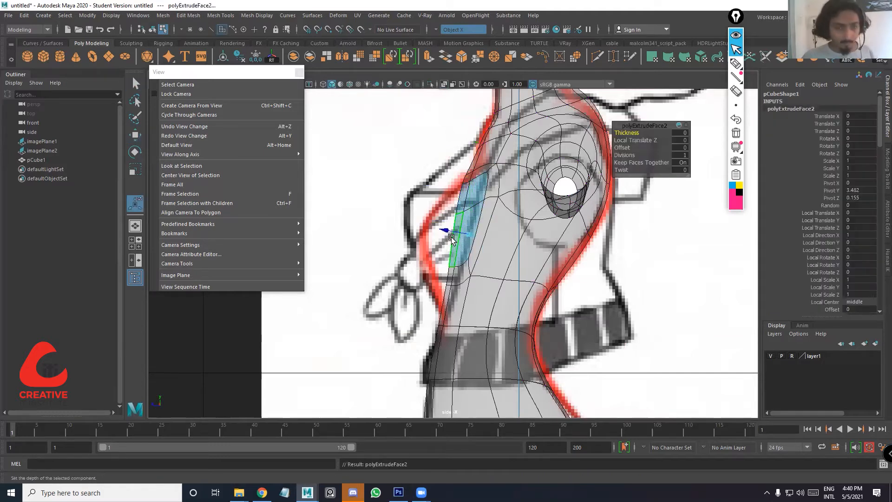
Undo the chest face extrusion and the preceding chest face selections
key("space")
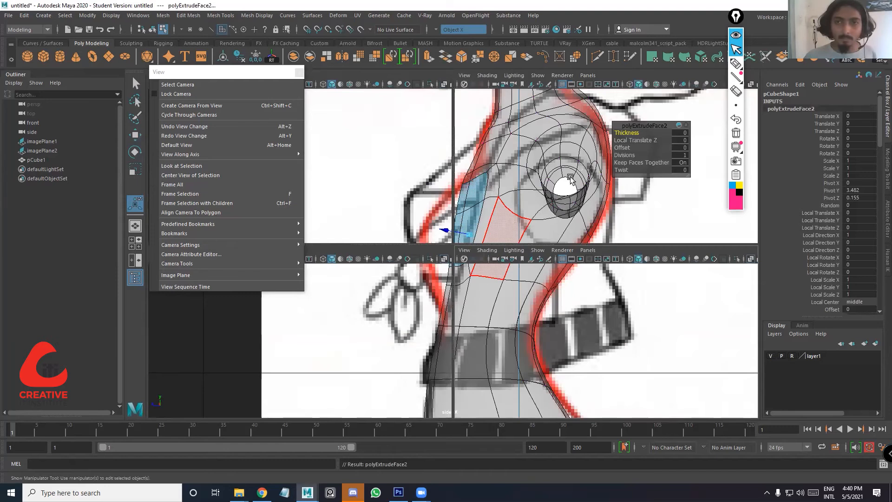
key("space")
left_click_drag(515, 226, 522, 241, "alt")
key("ctrl+z")
key("ctrl+z")
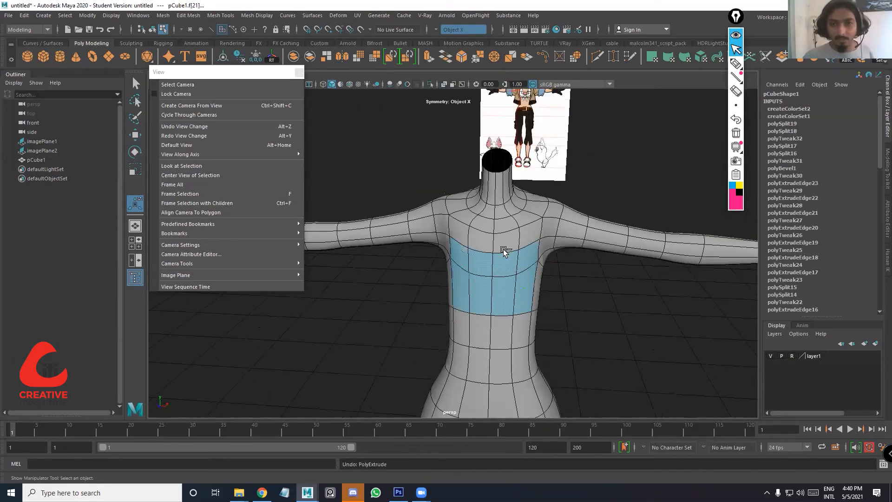
key("ctrl+z")
key("ctrl+z")
key("ctrl+z")
key("ctrl+z")
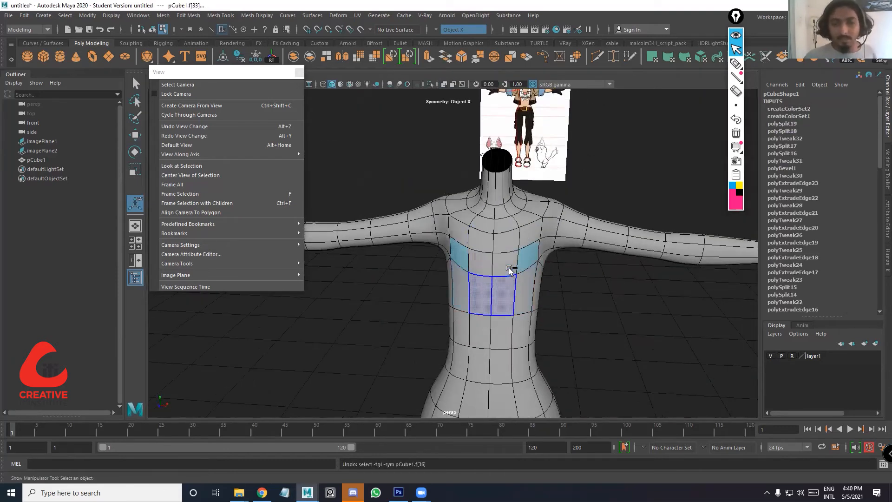
Bevel the vertical centre edges down the front of the chest and reduce the bevel fraction, working on the unsmoothed mesh
right_click_drag(489, 272, 490, 224)
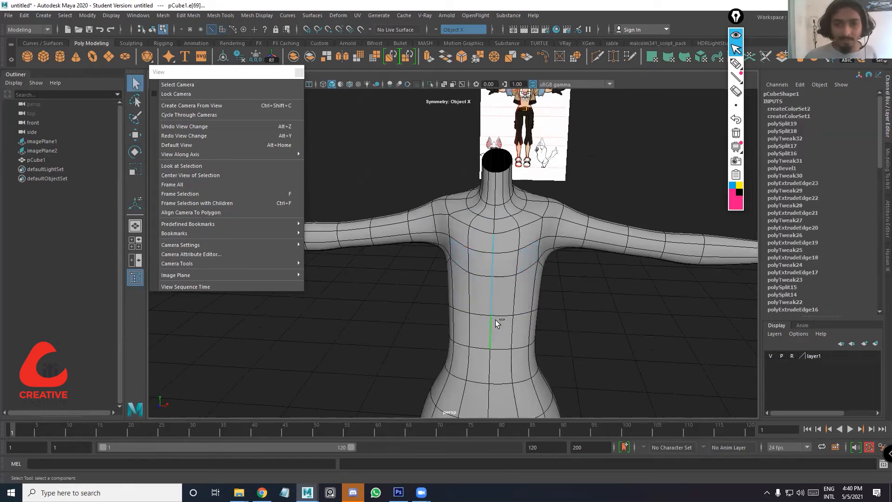
left_click(462, 57)
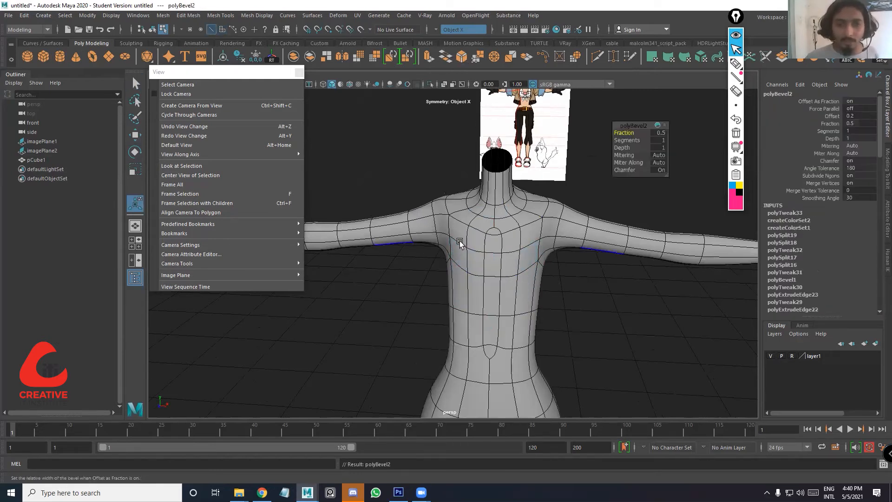
key("1")
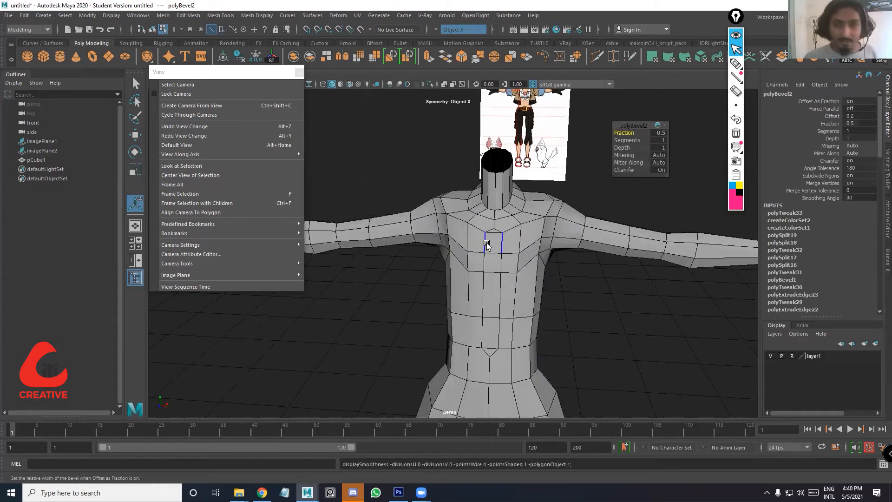
left_click_drag(621, 133, 608, 131)
Extrude the chest faces on both sides of the centre strip and scale each extruded group inward
right_click_drag(514, 267, 511, 282)
left_click(529, 258, "shift")
left_click(524, 292, "shift")
left_click(506, 290, "shift")
left_click_drag(596, 299, 523, 292, "alt")
key("ctrl+e")
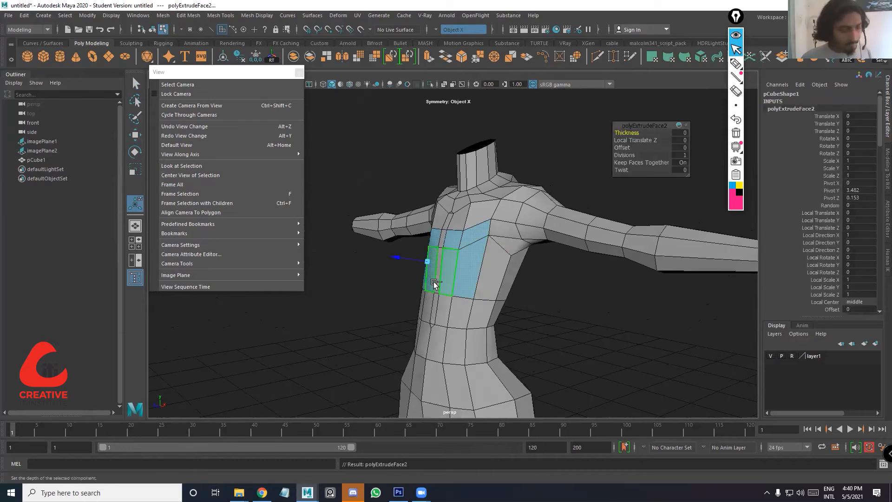
key("w")
left_click_drag(435, 262, 446, 257)
key("r")
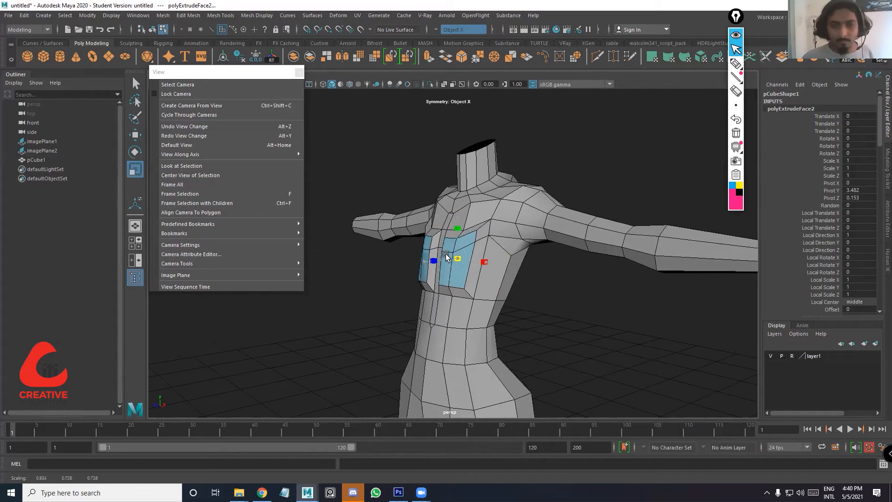
Try to circularize and reshape the two extruded chest face groups
left_click(494, 57)
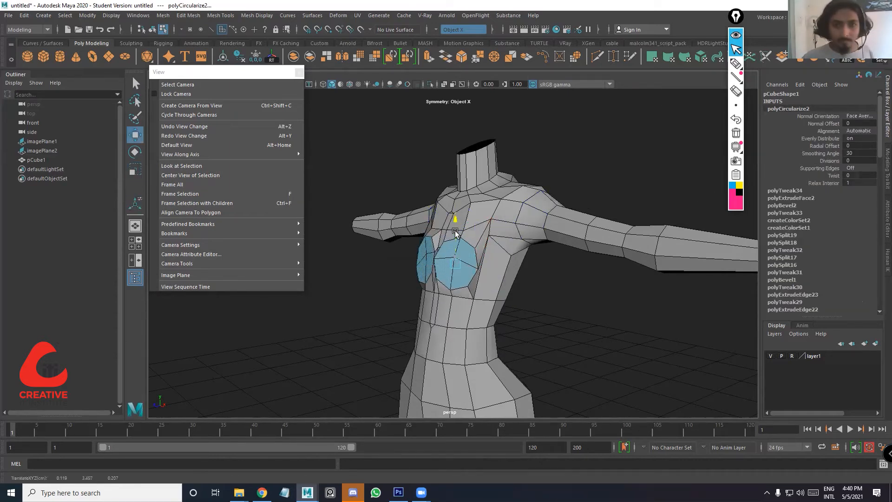
key("e")
left_click_drag(500, 275, 513, 129, "alt")
key("r")
middle_click_drag(512, 129, 495, 132, "alt")
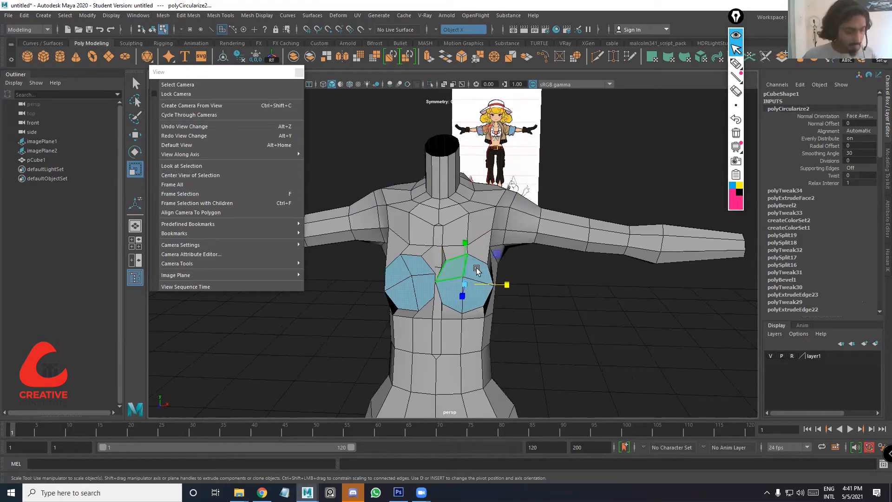
key("ctrl+z")
key("ctrl+z")
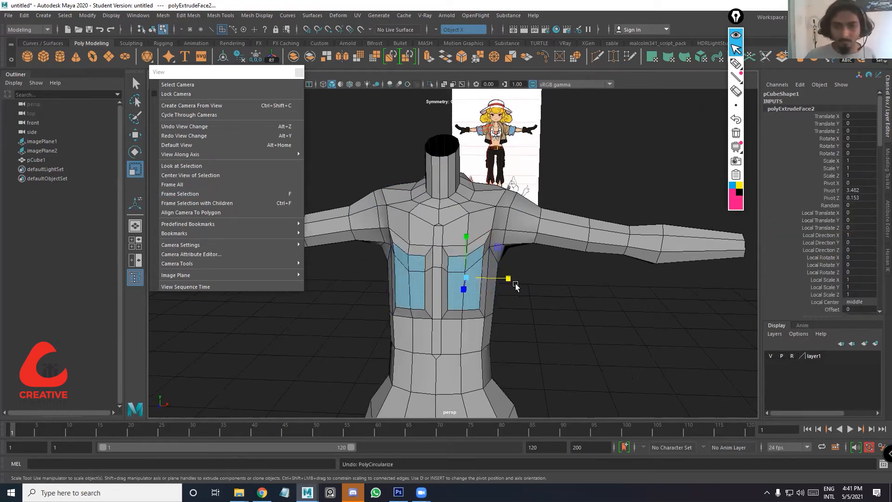
Return to object mode and delete the body mesh's construction history
left_click(442, 30)
right_click_drag(440, 217, 493, 187)
left_click(598, 187)
left_click(464, 243)
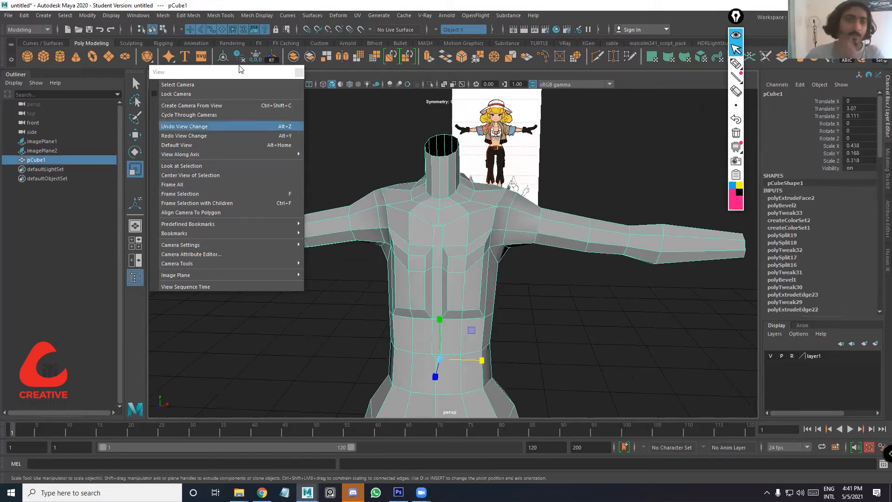
key("alt+shift+d")
Circularize the two extruded chest face groups and set the twist to -8.6
right_click_drag(467, 258, 460, 277)
left_click(460, 278)
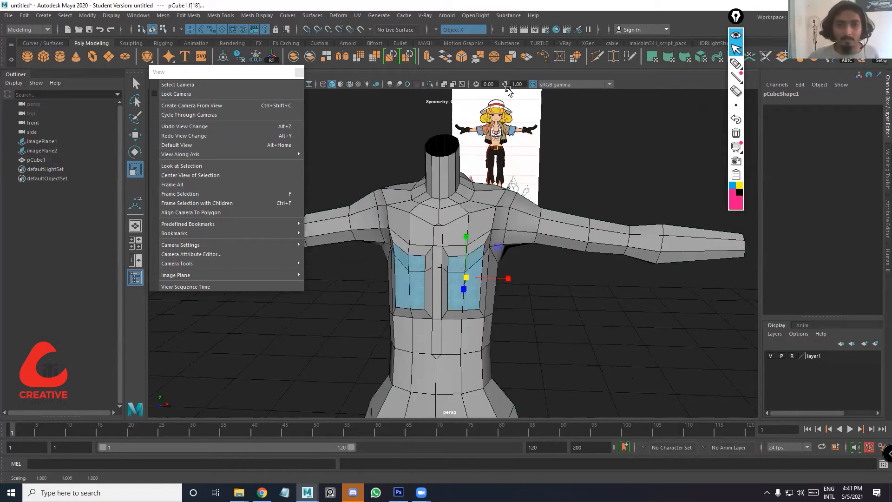
left_click(574, 57)
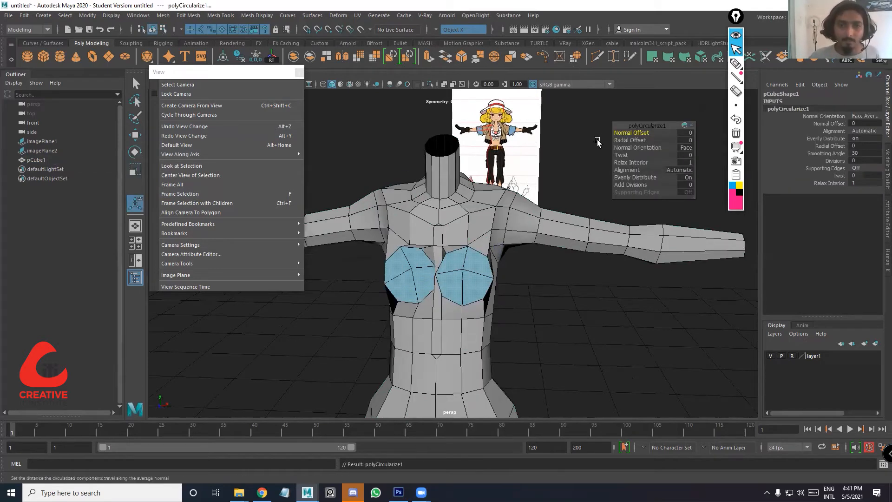
left_click_drag(637, 155, 584, 157)
Move the circularized chest faces forward towards the red outline in the side view
left_click_drag(424, 229, 574, 304, "alt")
key("e")
key("w")
key("space")
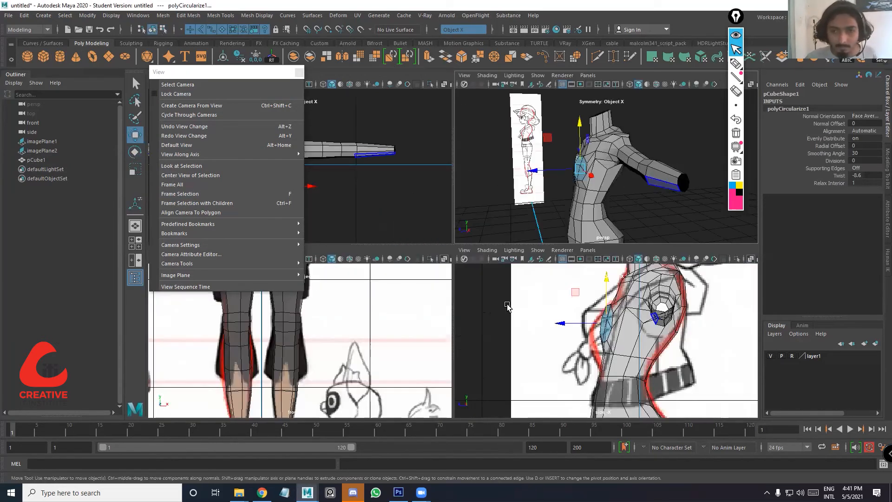
key("space")
mouse_move(442, 218)
left_mouse_down()
mouse_move(438, 201)
mouse_move(416, 218)
mouse_move(437, 207)
mouse_move(431, 231)
left_mouse_up()
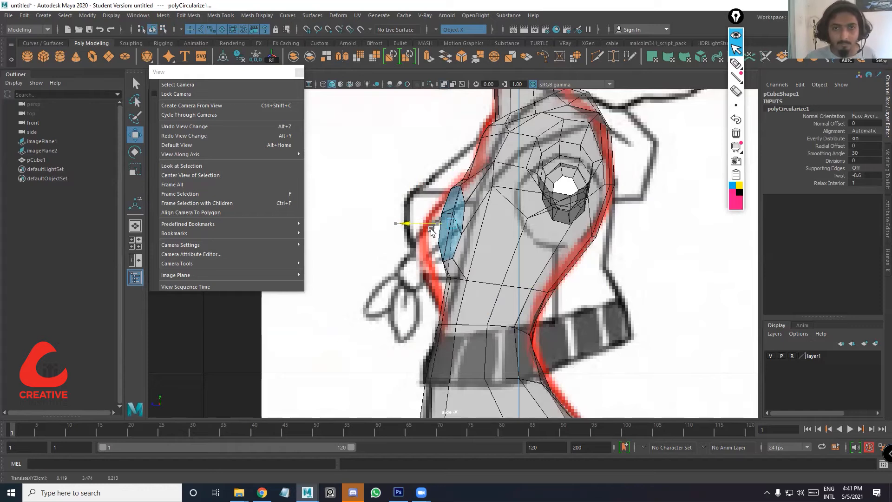
Lower the circular chest faces and fine-tune their placement against the side reference
scroll(465, 238, "down", 5)
scroll(452, 221, "up", 3)
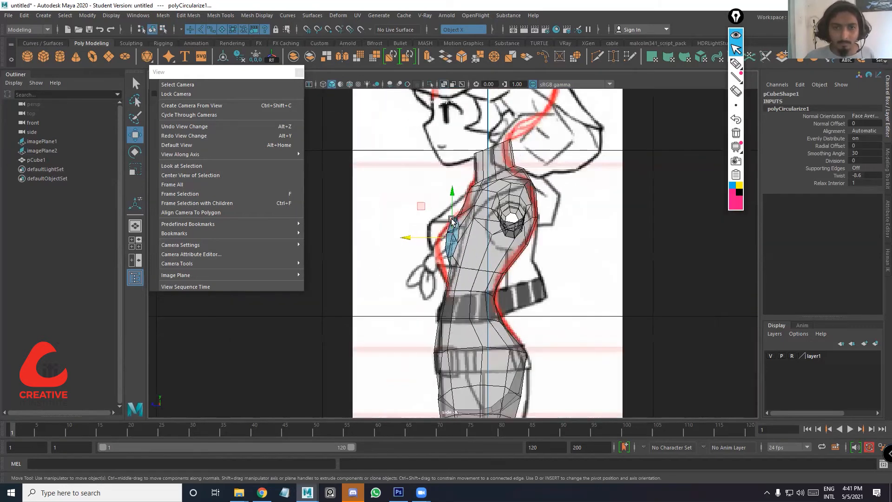
left_click_drag(450, 221, 443, 249)
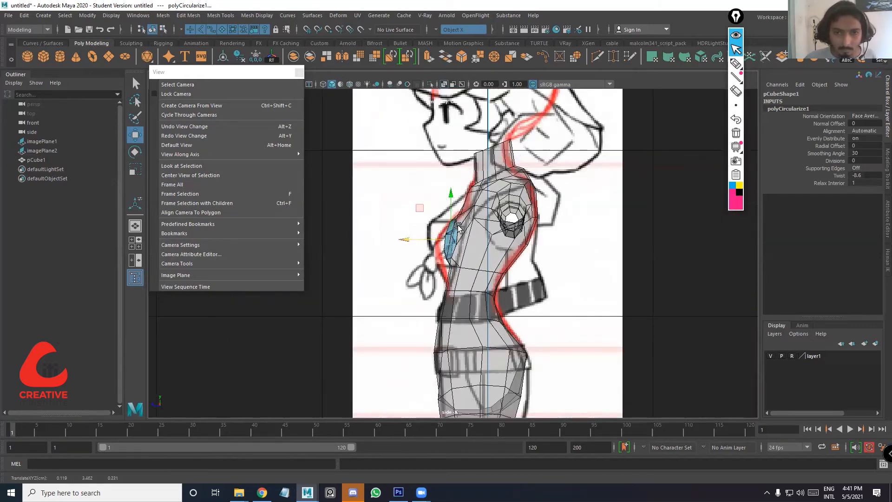
scroll(452, 222, "up", 8)
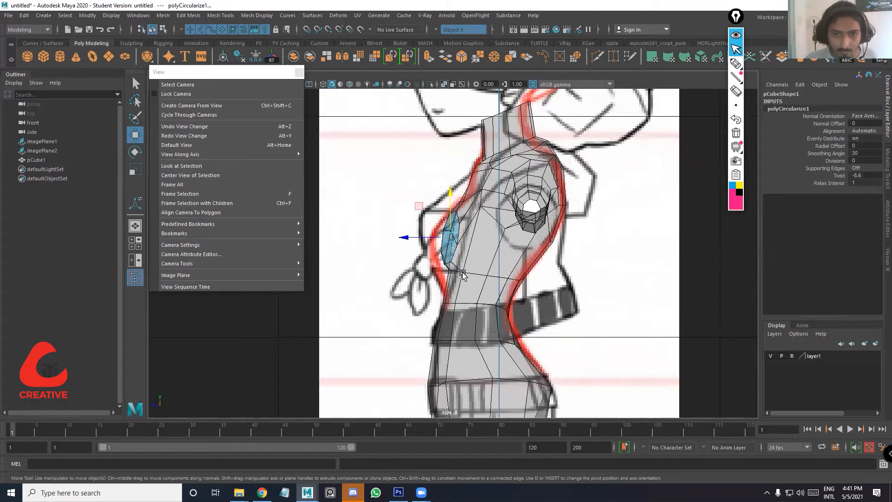
middle_click_drag(472, 223, 496, 243, "alt")
middle_click_drag(493, 241, 455, 242)
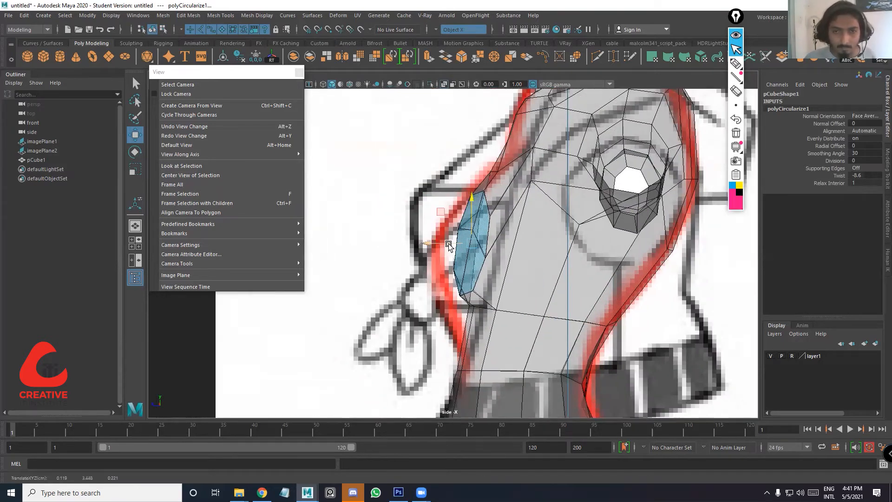
key("e")
Pull the centre vertex of each circular chest group forward towards the reference outline, checking the shape with smooth preview
right_click_drag(472, 229, 416, 229)
left_click(472, 230)
key("w")
left_click_drag(451, 232, 427, 249)
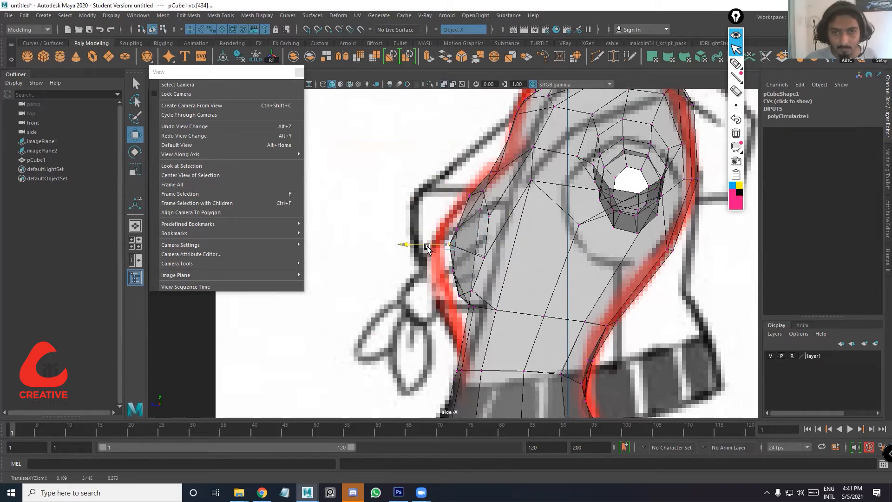
key("3")
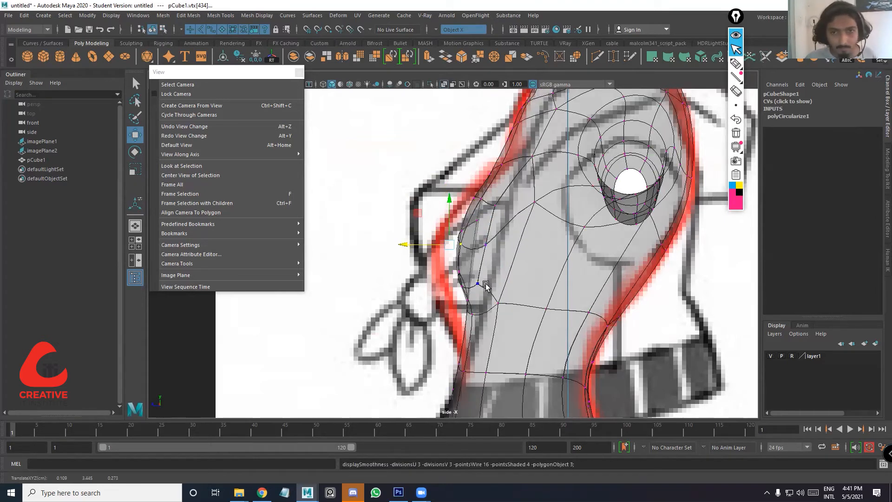
left_click(470, 257)
left_click_drag(437, 223, 410, 247)
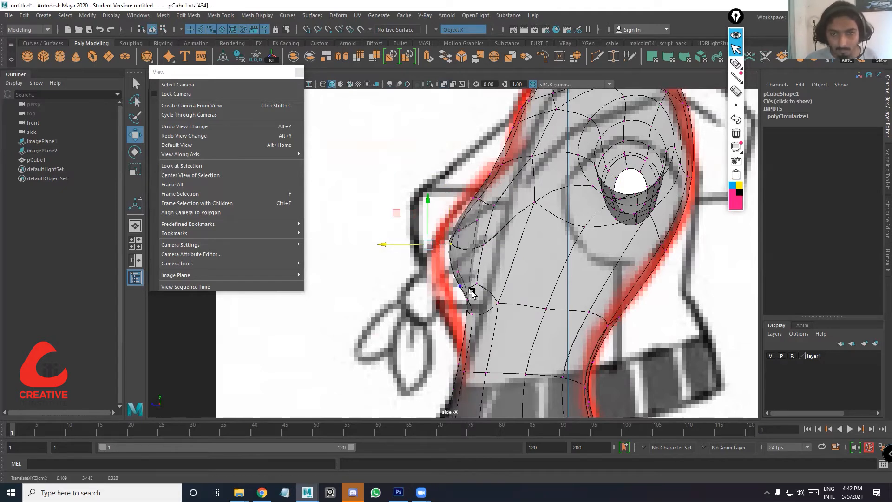
Select the lower edges beneath both breasts and sharpen them with the Crease tool
right_click_drag(486, 316, 485, 278)
left_click(470, 316)
left_click(497, 307, "shift")
key("space")
key("space")
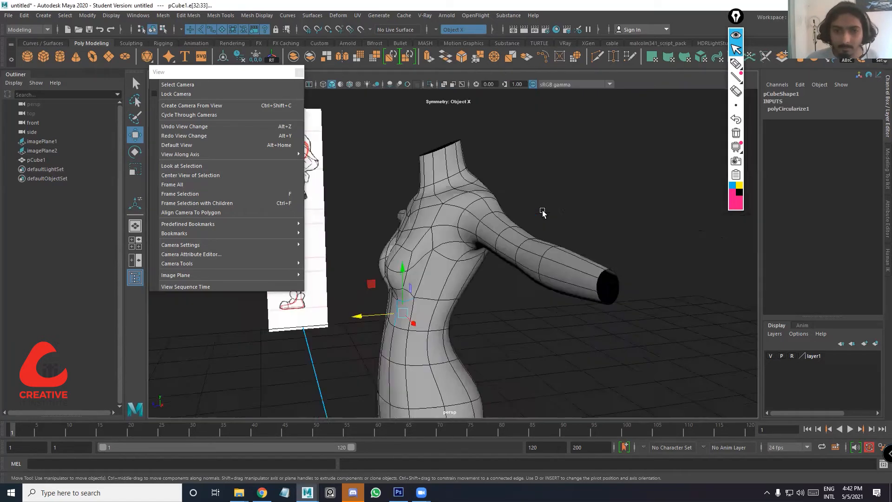
scroll(418, 279, "up", 5)
left_click(411, 296)
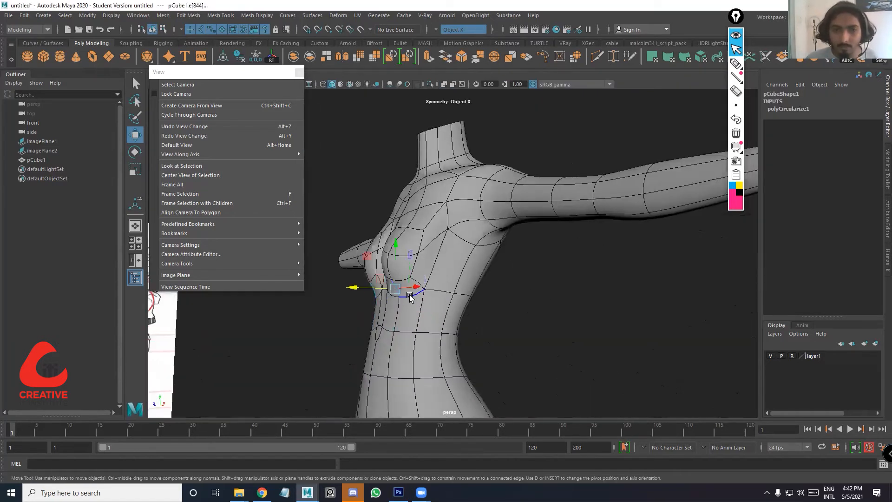
left_click(404, 294)
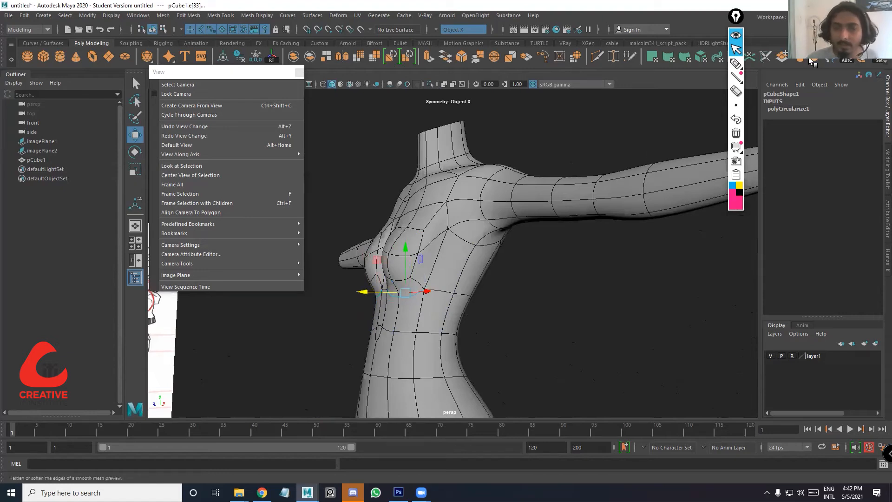
left_click(817, 58)
middle_click_drag(543, 286, 607, 280)
left_click_drag(607, 280, 369, 298, "alt")
Adjust the vertices beneath the breasts with the Move tool in the unsmoothed mesh, checking the lower chest contour in smooth preview
key("1")
left_click_drag(221, 141, 174, 166, "alt")
left_click(136, 86)
right_click_drag(400, 283, 362, 238)
key("w")
left_click_drag(391, 269, 390, 261)
left_click(379, 292)
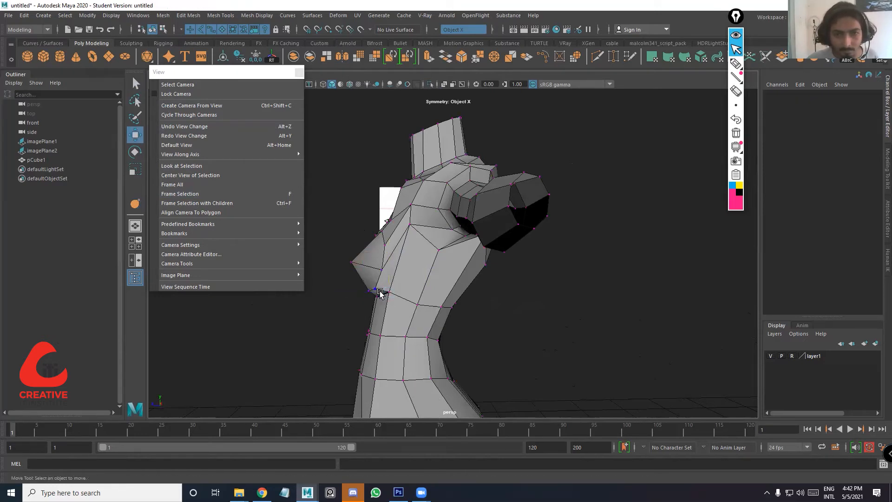
left_click(371, 293)
left_click_drag(375, 294, 466, 327, "alt")
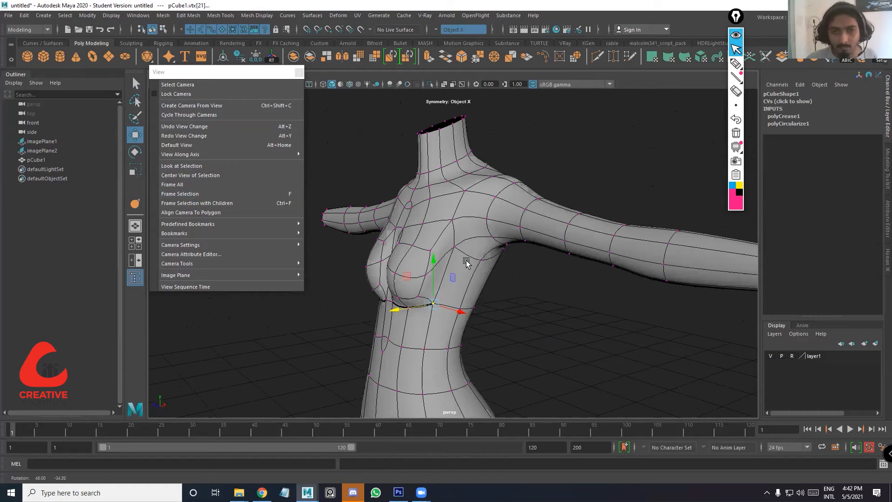
left_click_drag(466, 263, 464, 280, "alt")
left_click_drag(464, 208, 568, 83, "alt")
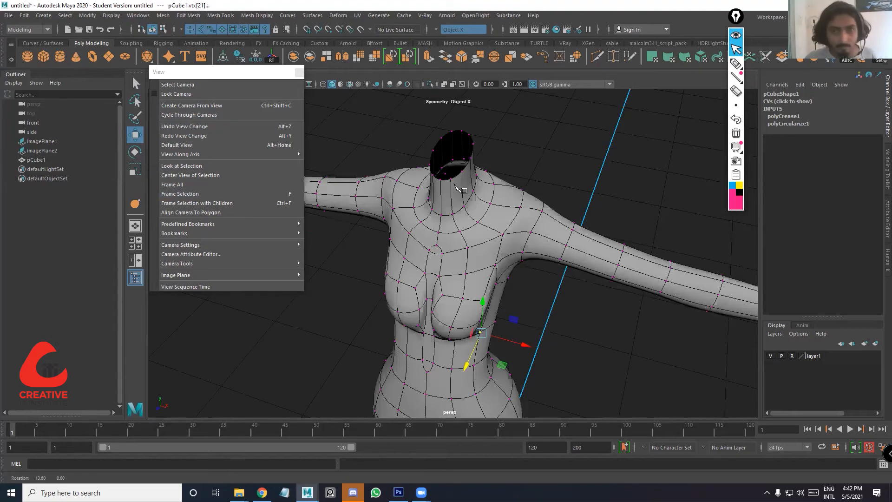
Cut a vertical edge line down the torso's centre strip from the upper chest to the abdomen with Multi-Cut
key("alt+z")
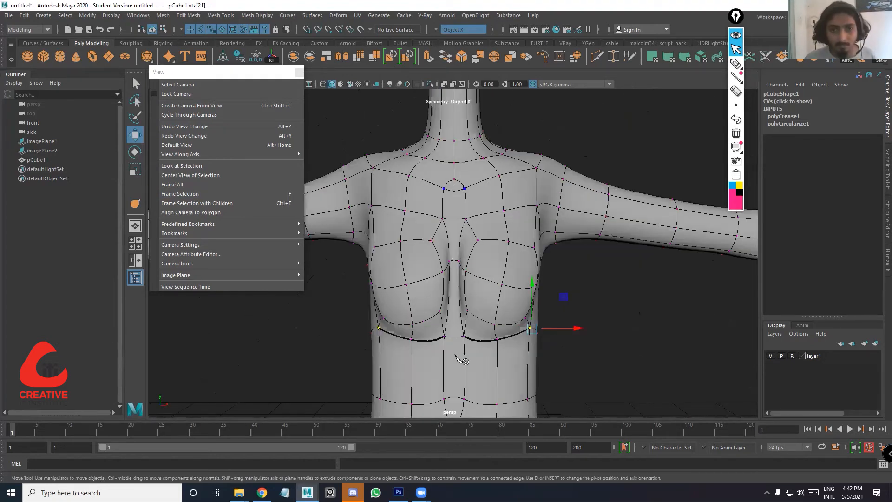
key("ctrl+z")
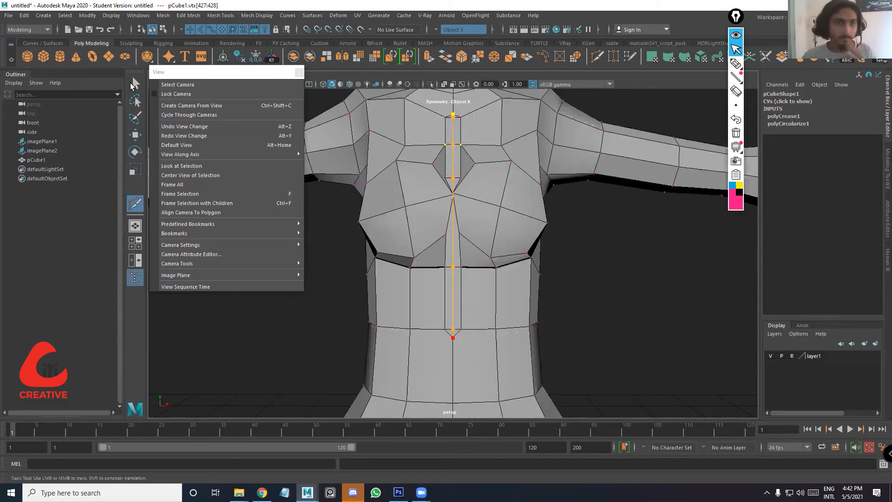
left_click(133, 84)
left_click(135, 204)
key("q")
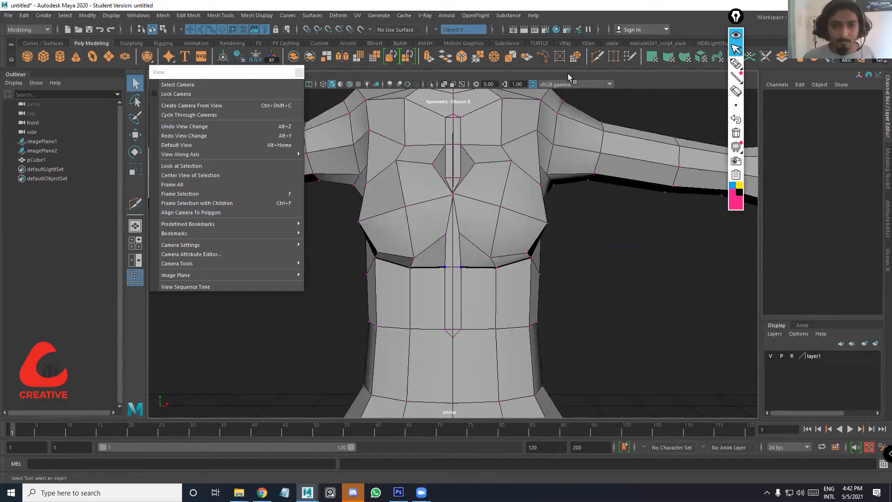
Insert a horizontal edge loop around the torso below the chest and cut diagonal edges from the strip's corners to the centre line
key("y")
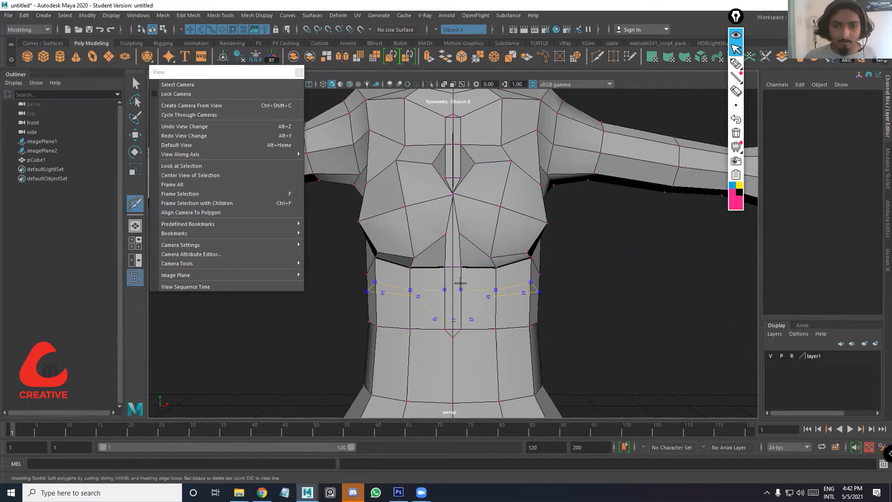
left_click(466, 296, "ctrl")
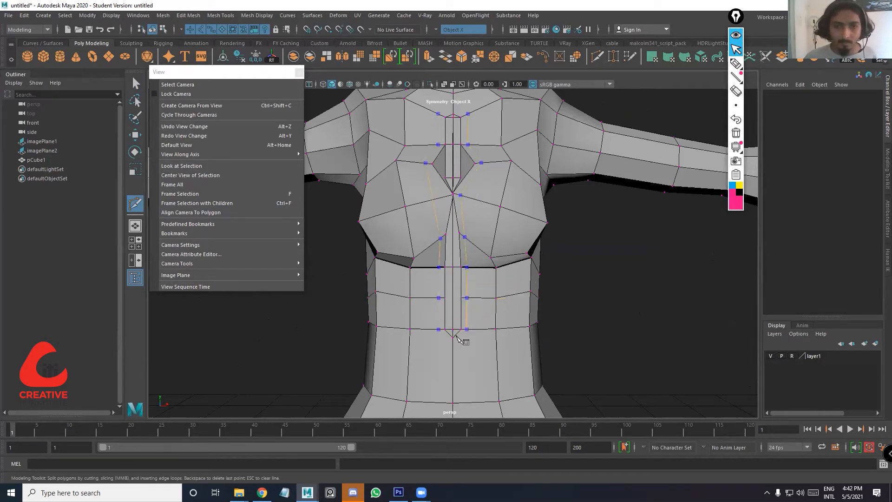
left_click(445, 267)
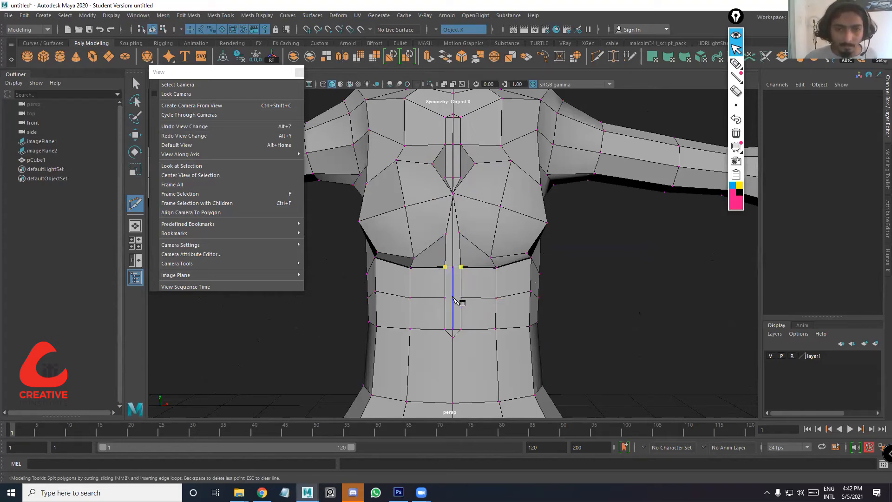
left_click(448, 299)
key("Return")
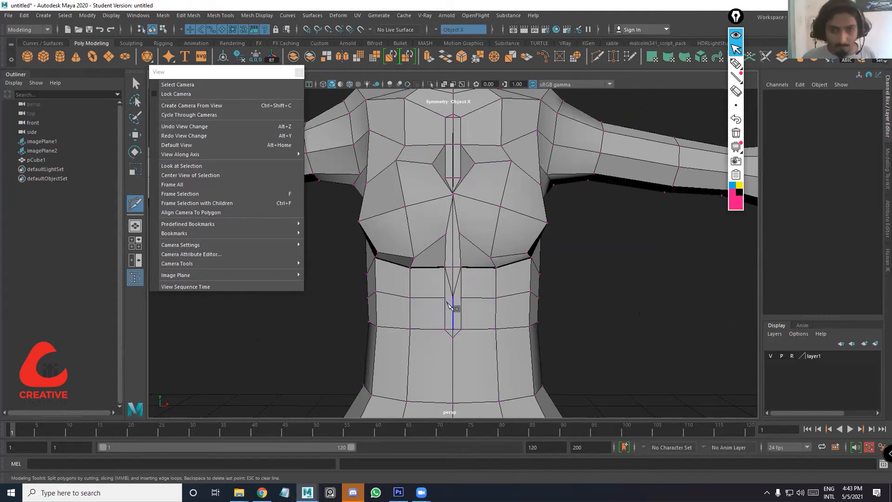
left_click(445, 298)
key("Return")
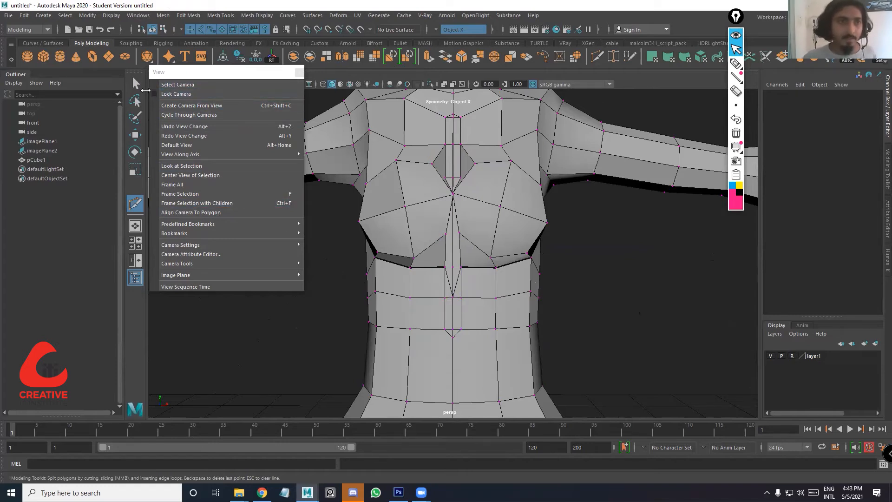
Delete the leftover vertical edges of the centre strip below the diagonal cuts and check the torso in smooth preview
left_click(136, 83)
right_click_drag(442, 235, 442, 211)
double_click(445, 284)
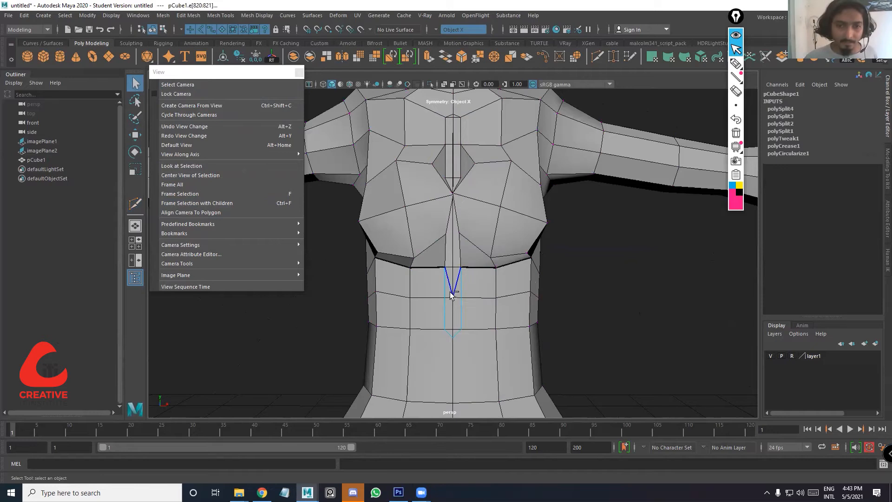
key("Delete")
key("3")
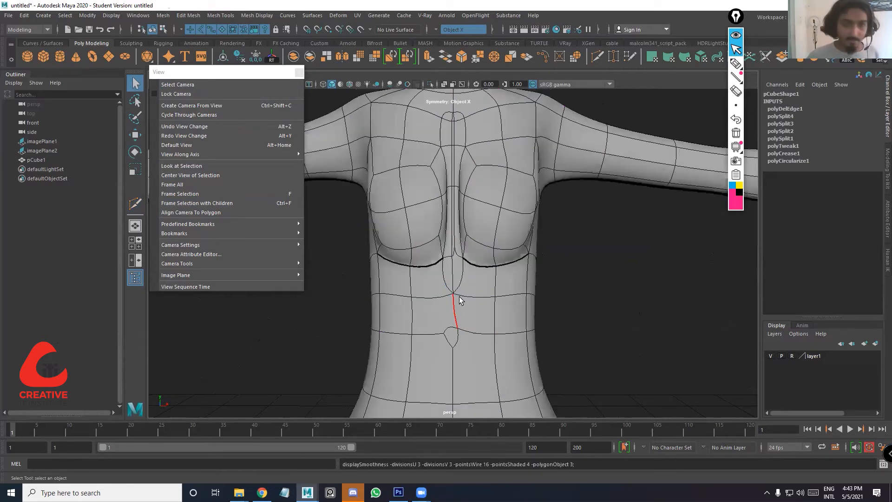
Try to delete the stray vertices clustered at the centre of the abdomen in the unsmoothed mesh
mouse_move(467, 287)
left_mouse_down("alt")
mouse_move(445, 292)
mouse_move(453, 295)
left_mouse_up("alt")
right_click_drag(444, 246, 401, 249)
left_click(448, 347)
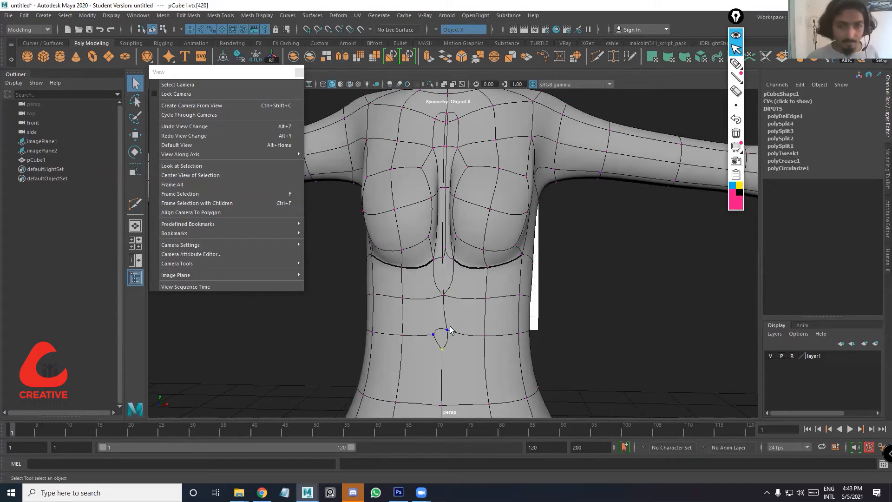
key("1")
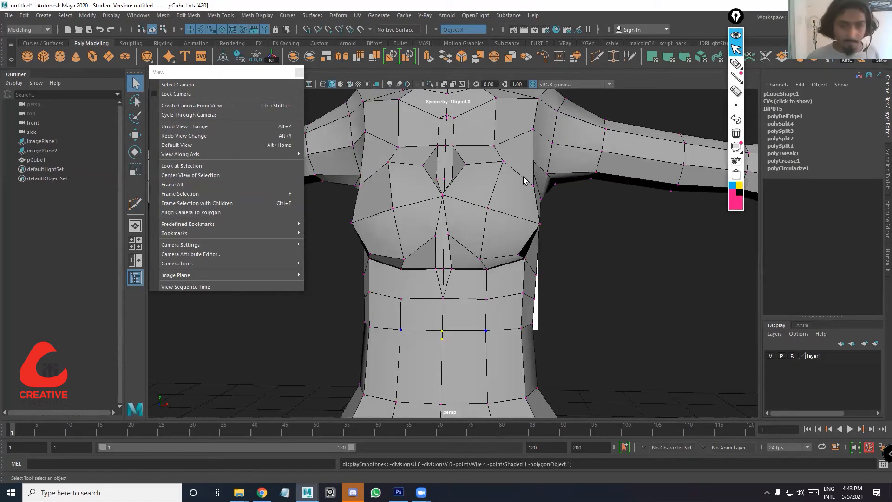
left_click_drag(477, 347, 388, 310)
left_click(566, 184)
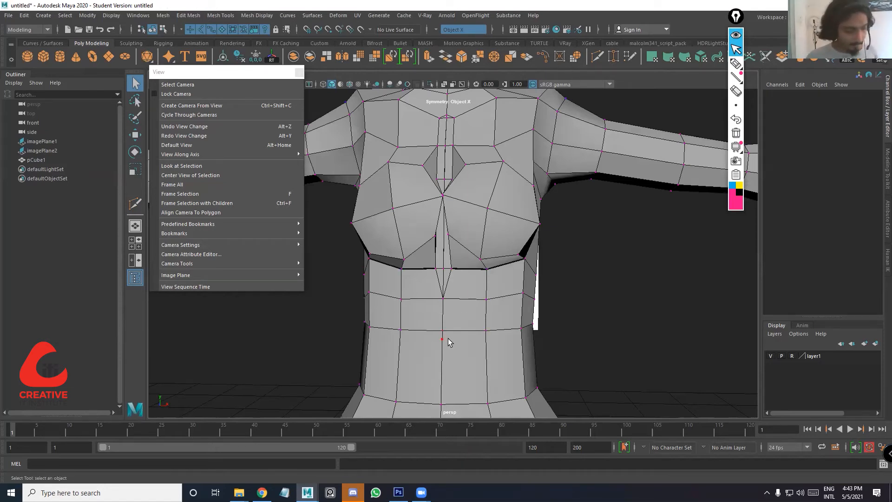
Select the overlapping vertices at the abdomen's centre and merge them
key("3")
left_click(451, 333)
left_click(451, 335)
left_click(450, 336)
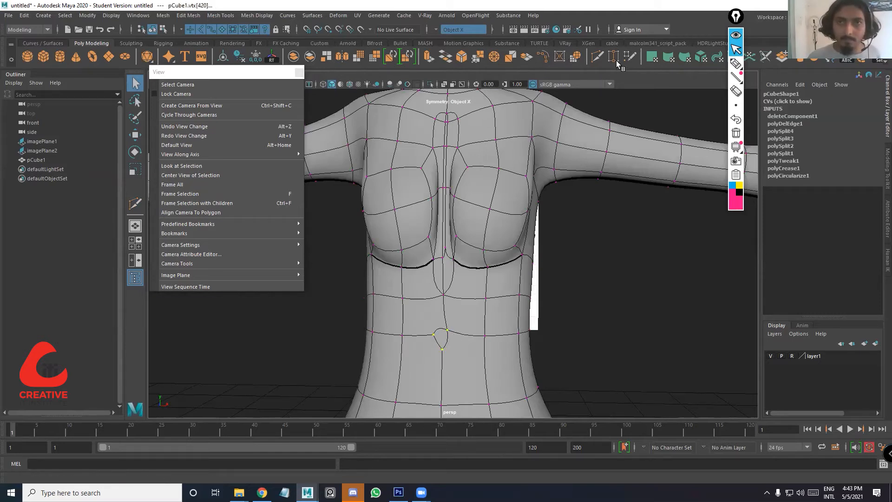
left_click(560, 58)
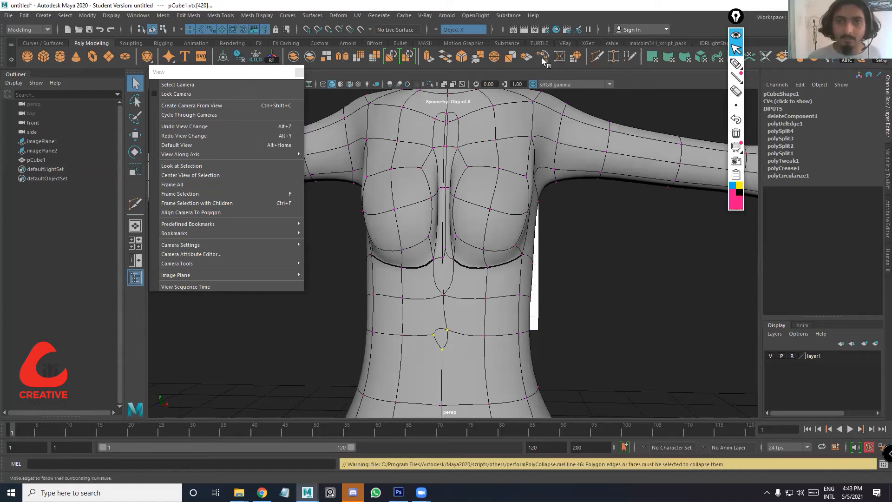
left_click(478, 70)
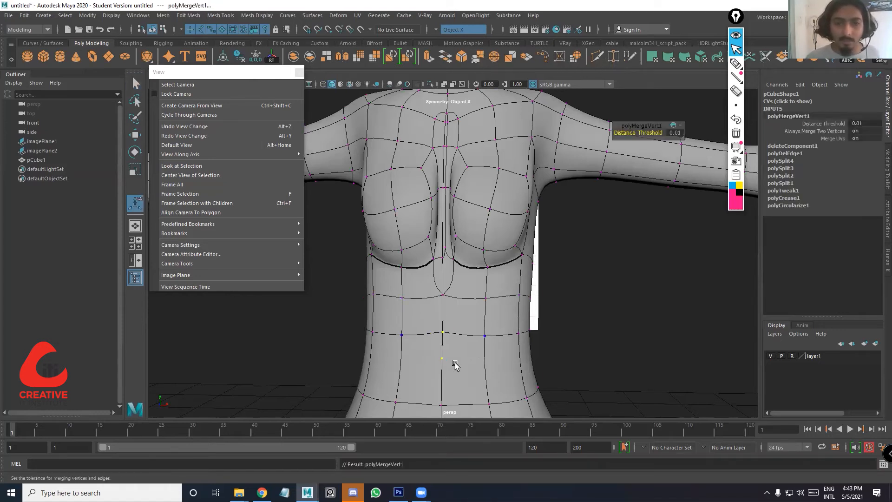
key("w")
left_click_drag(432, 339, 429, 387, "alt")
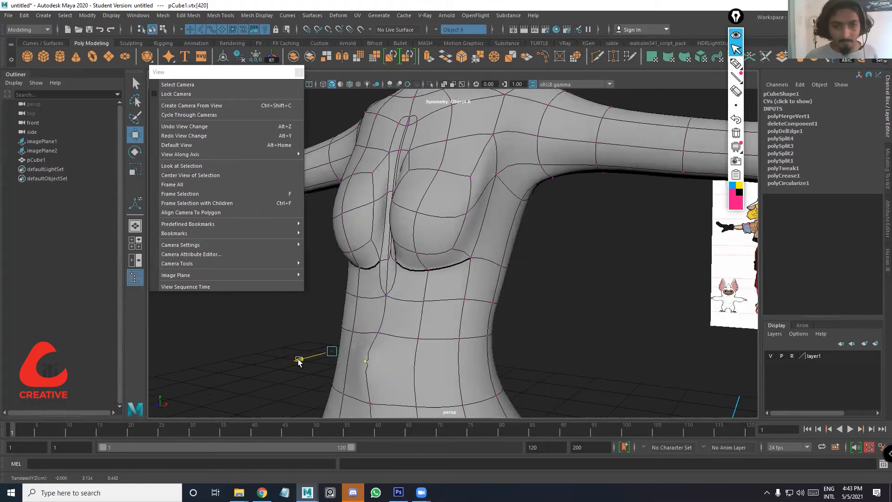
key("ctrl+z")
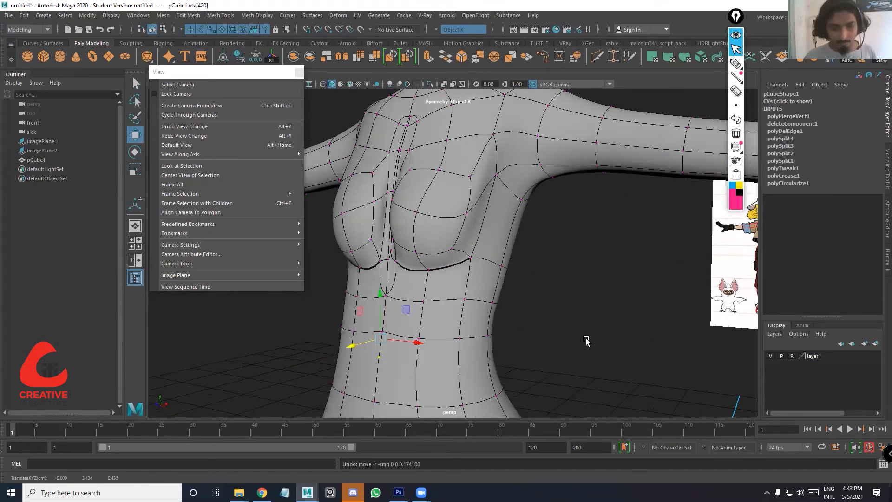
Delete the remaining stray vertex from the abdomen's centre line
left_click(586, 342)
left_click_drag(366, 335, 432, 346)
Switch the body mesh to edge selection for work on the upper chest
left_click_drag(555, 367, 476, 327, "alt")
scroll(435, 309, "up", 4)
right_click_drag(409, 236, 508, 321)
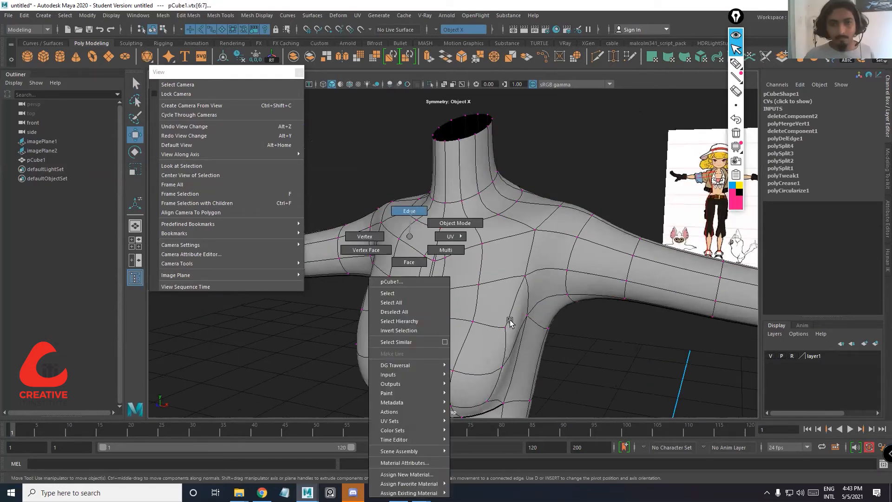
Cut mirrored edges from the neck-base vertices down to the short edges at the top of the sternum with Multi-Cut
right_click_drag(508, 322, 510, 322)
left_click_drag(510, 322, 528, 288, "alt")
key("1")
key("3")
scroll(545, 277, "up", 4)
left_click_drag(417, 185, 413, 175, "alt")
left_click(598, 57)
left_click(490, 254)
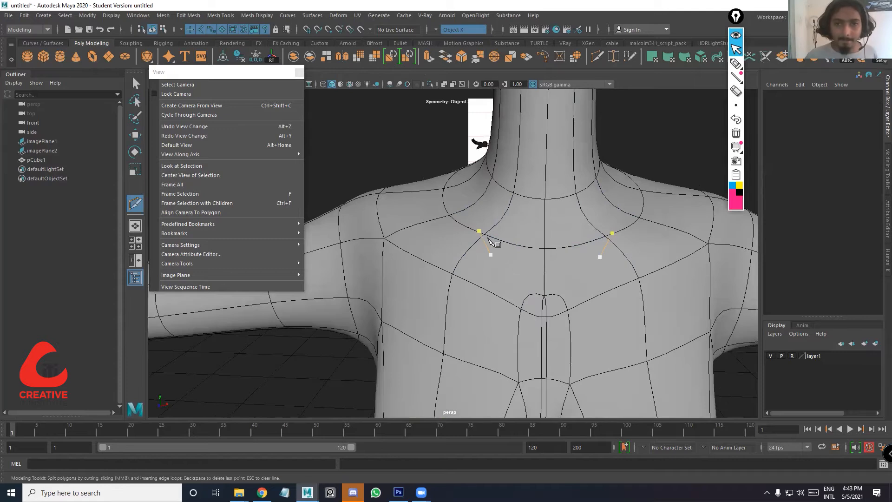
key("1")
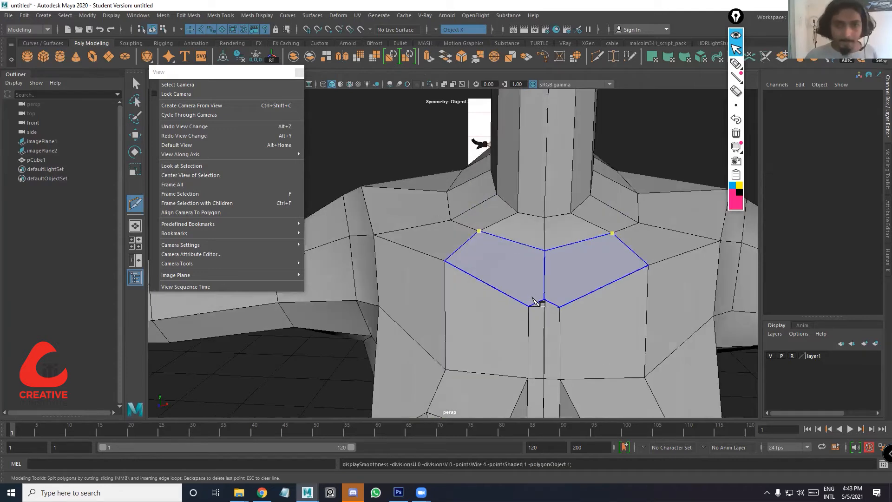
left_click(555, 304)
right_click(555, 305)
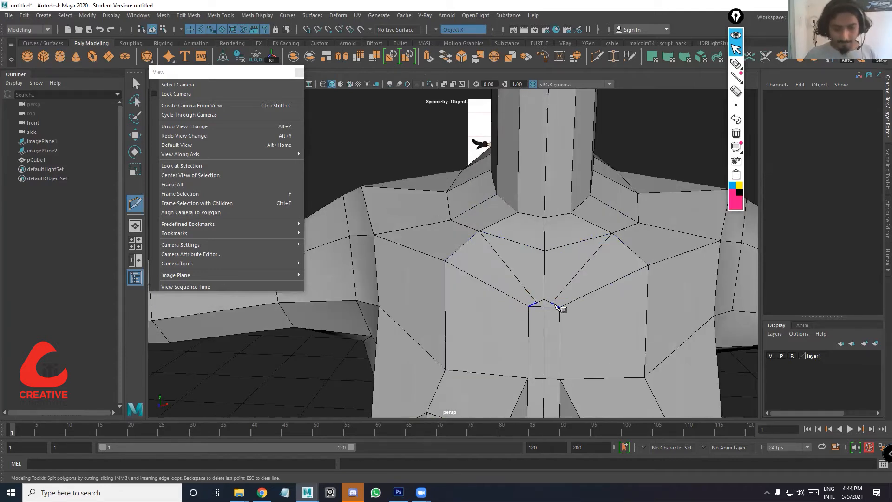
left_click(136, 84)
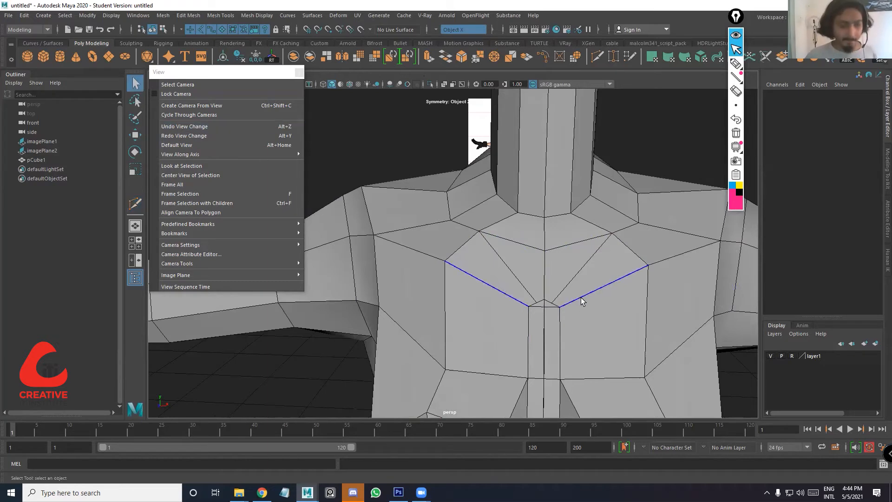
key("3")
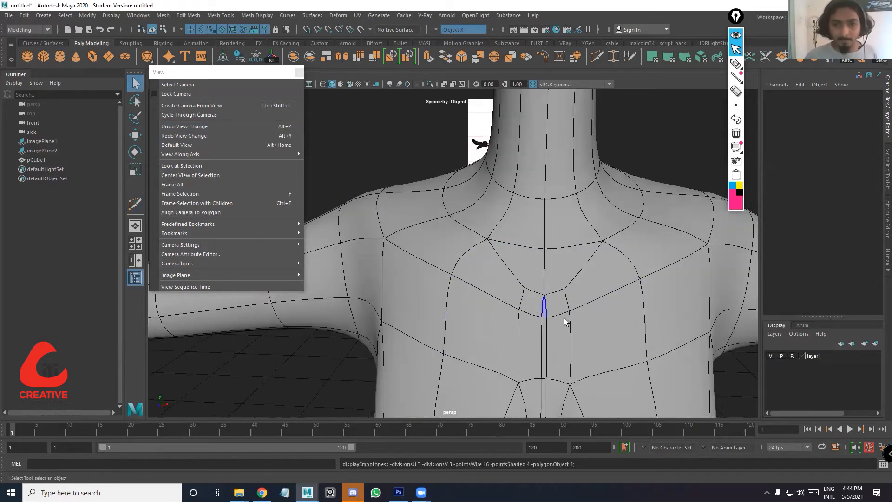
scroll(565, 318, "down", 5)
left_click_drag(569, 262, 550, 256, "alt")
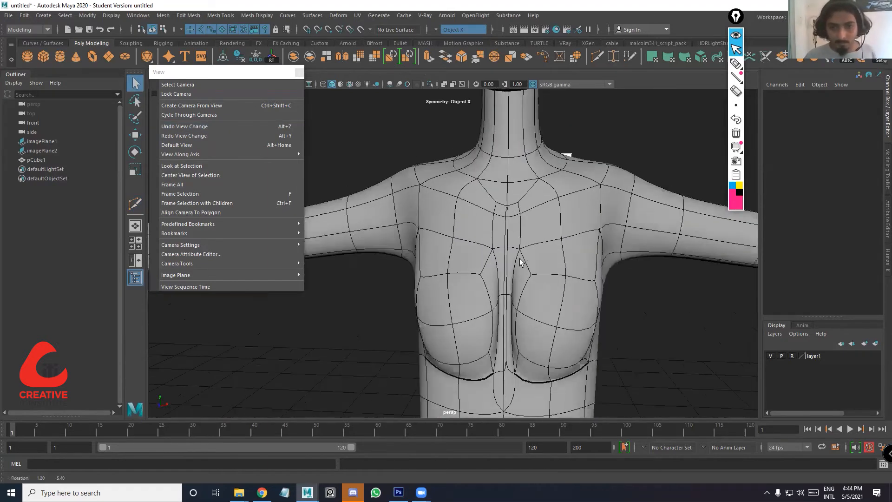
Turn symmetry off and delete the vertical centre-line edges running from the top of the sternum down between the breasts
left_click(508, 256)
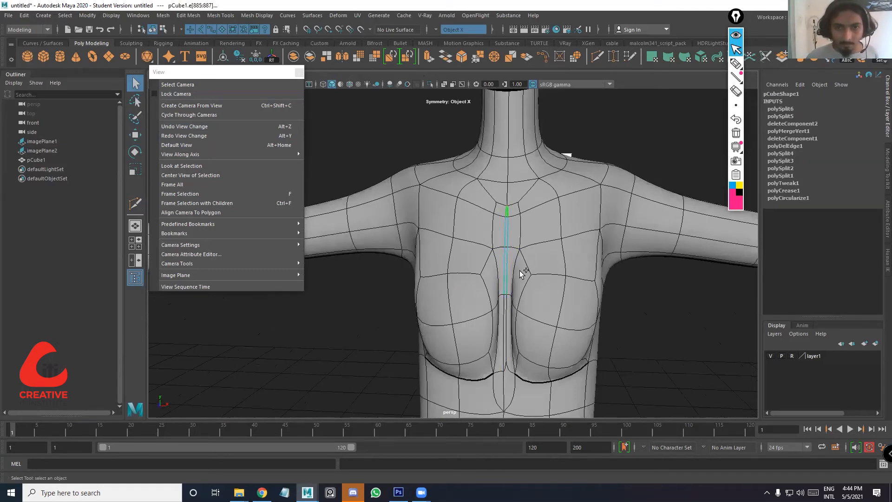
left_click(507, 350, "shift")
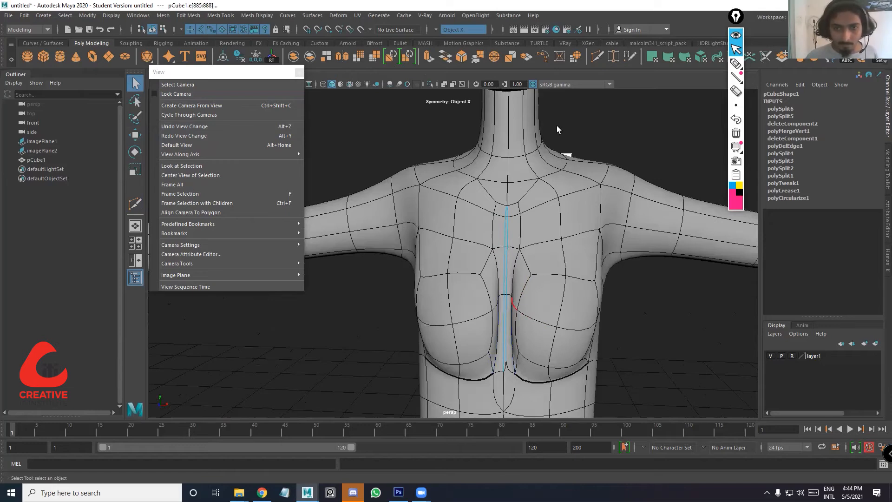
left_click(461, 29)
left_click(444, 33)
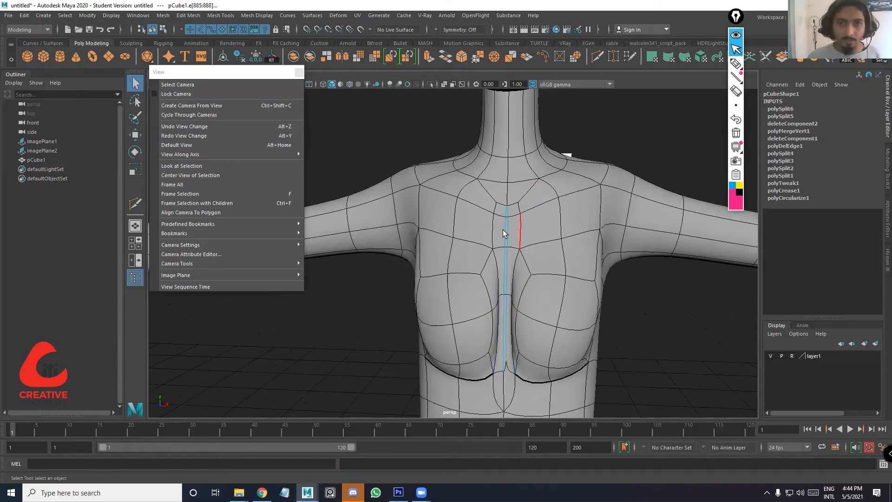
key("1")
key("3")
left_click(511, 215)
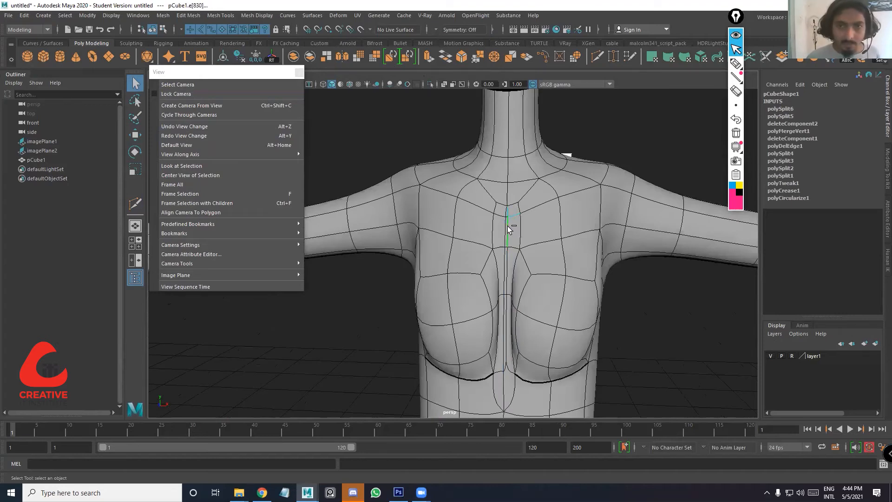
left_click(512, 232, "shift")
left_click(509, 271, "shift")
left_click(508, 319, "shift")
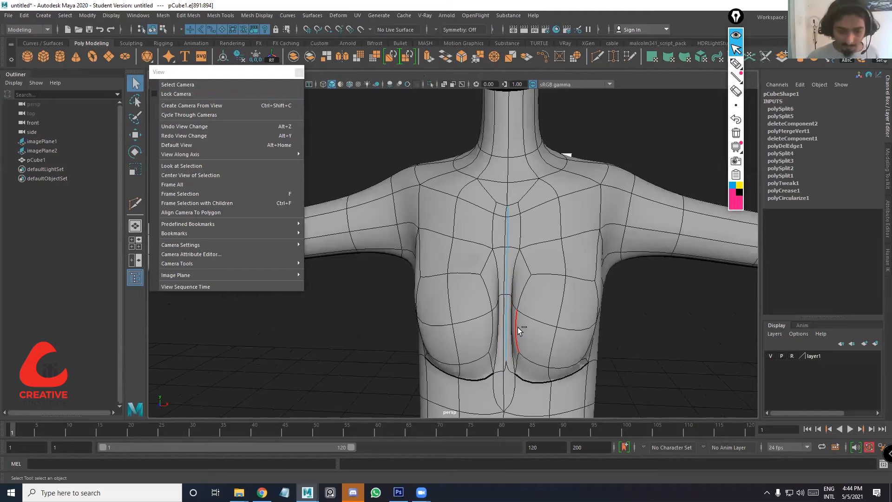
key("Delete")
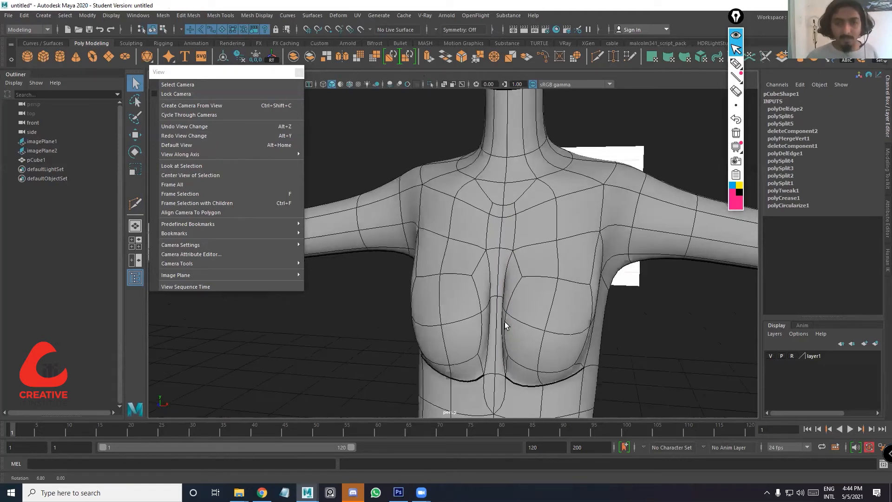
Enable Object X symmetry and reposition the front and outer-side vertices of the breasts, working from below
key("1")
key("3")
right_click_drag(512, 237, 497, 303)
left_click(501, 298)
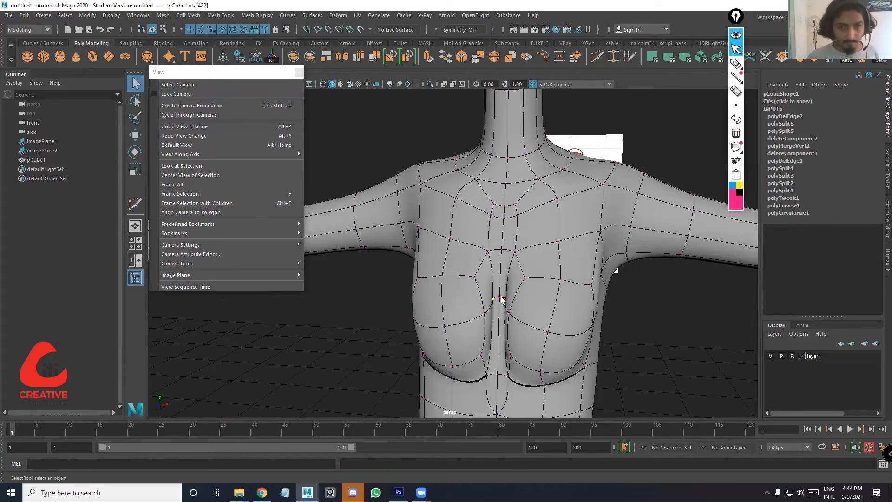
key("w")
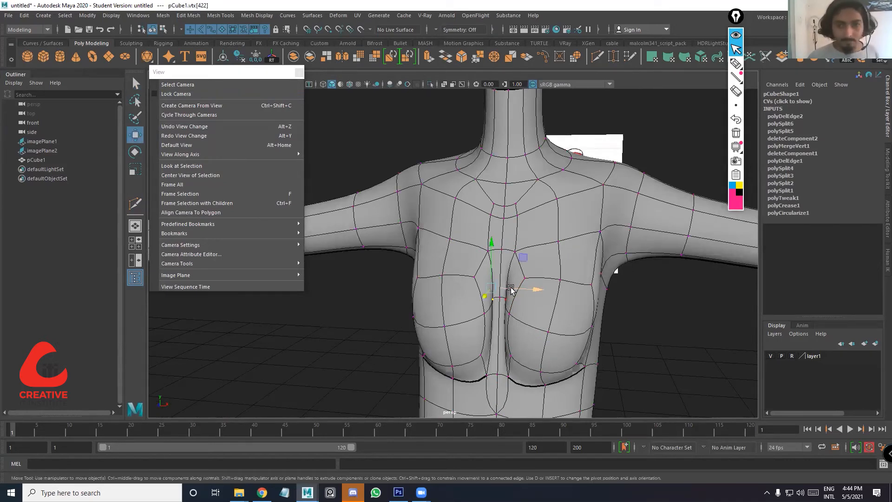
left_click_drag(511, 323, 505, 211, "alt")
left_click_drag(495, 312, 513, 336, "alt")
left_click_drag(471, 190, 454, 259, "alt")
left_click(439, 259)
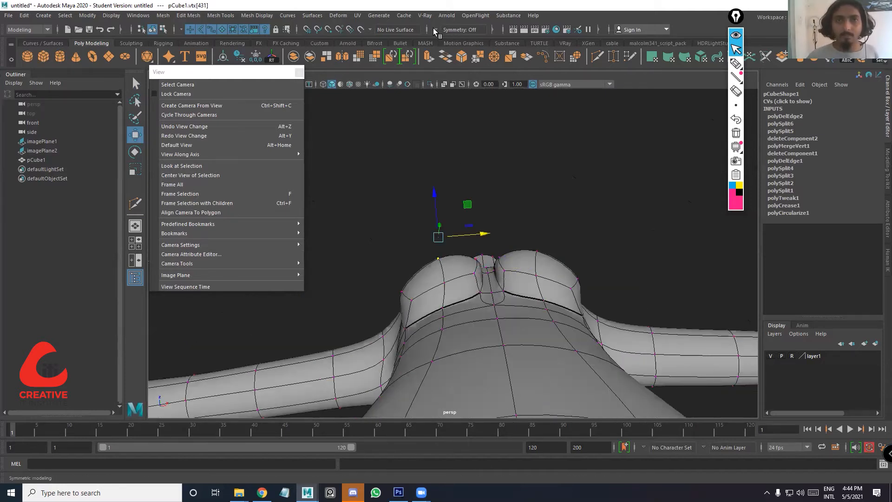
left_click_drag(479, 235, 460, 245)
left_click(402, 293)
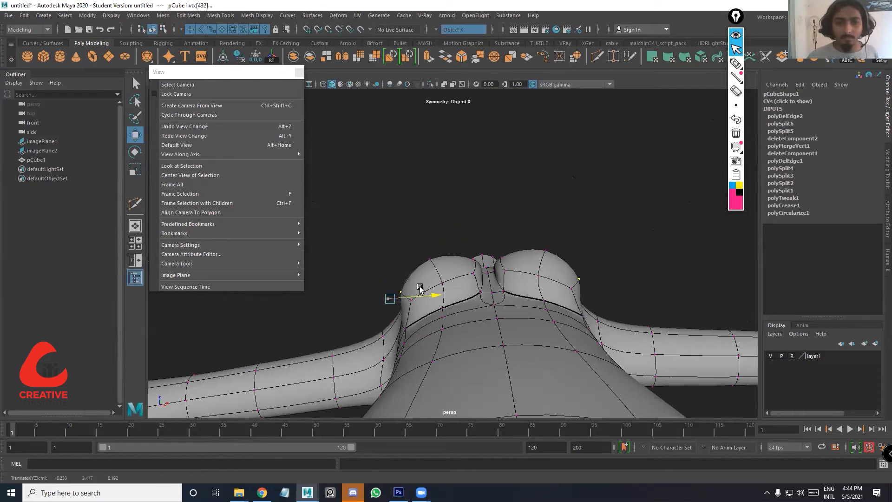
In the front view, select the breast faces and shift them inward toward the centre line against the reference image
left_click(435, 259)
key("space")
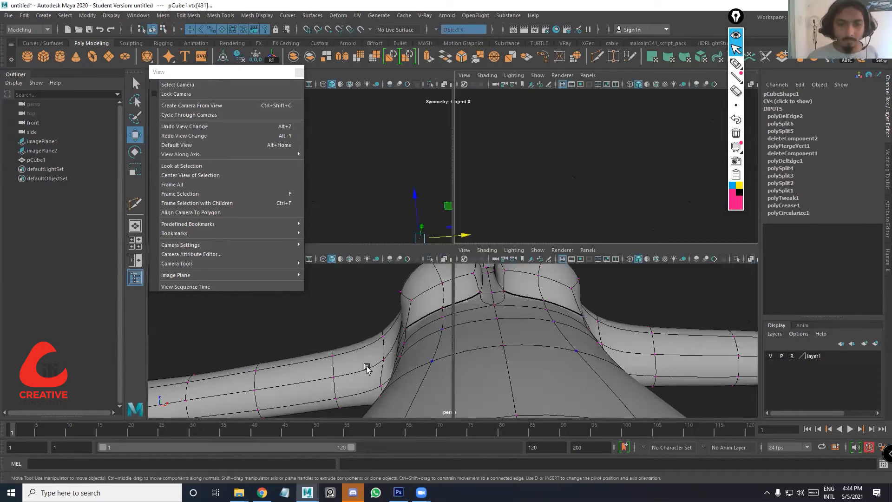
key("space")
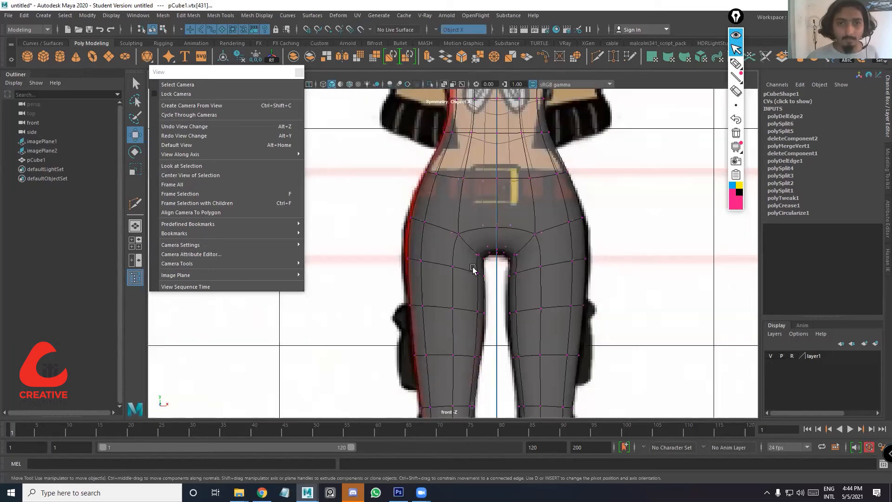
key("f")
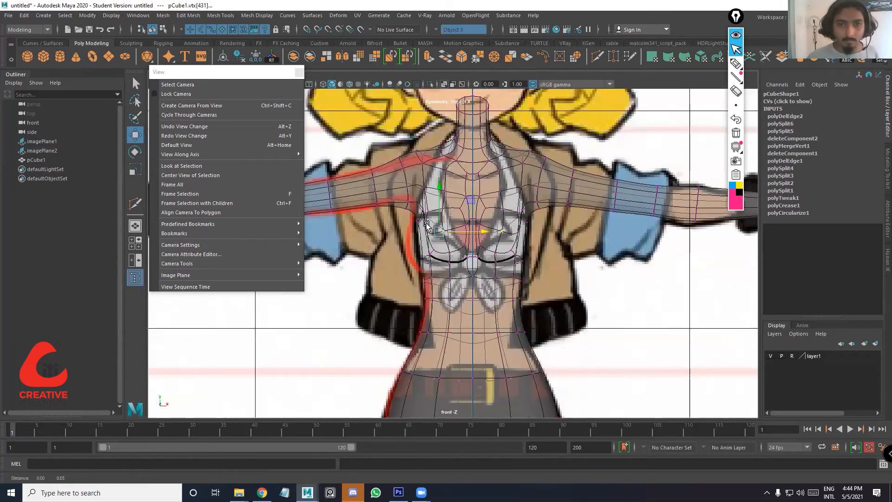
scroll(424, 219, "up", 3)
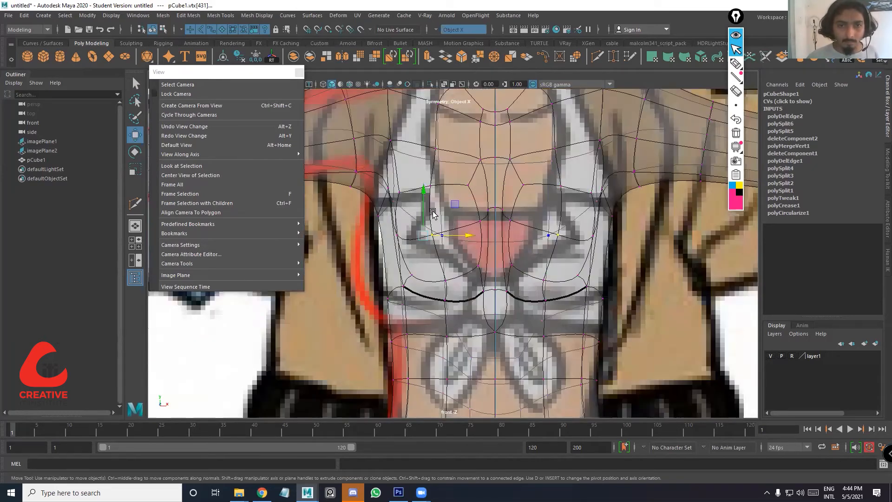
key("F11")
left_click(432, 220)
left_click_drag(456, 242, 447, 242)
left_click_drag(432, 207, 431, 213)
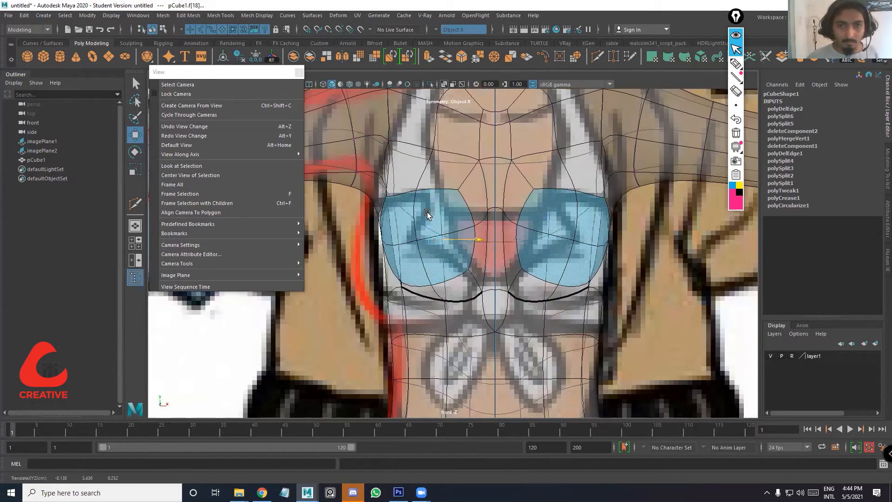
left_click_drag(463, 245, 485, 248)
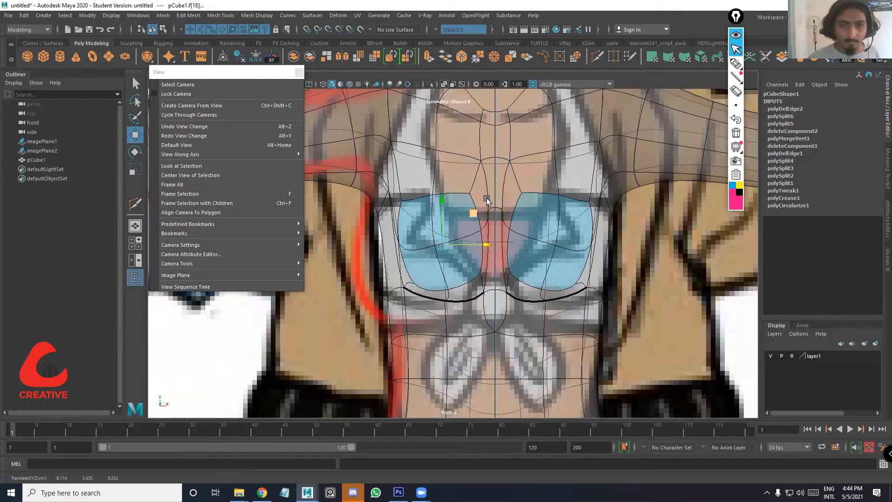
Try moving the inner cleavage vertices toward the centre line with symmetry on
right_click_drag(488, 199, 467, 196)
left_click(488, 211)
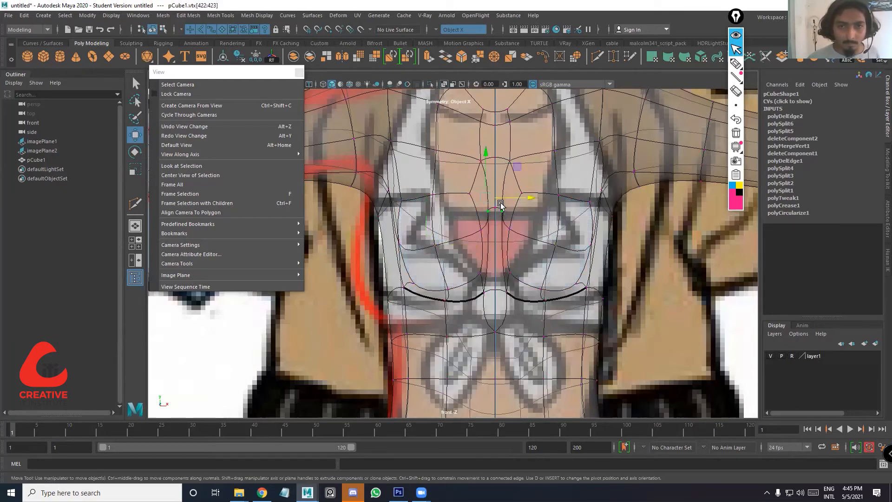
left_click(499, 209)
left_click(475, 233)
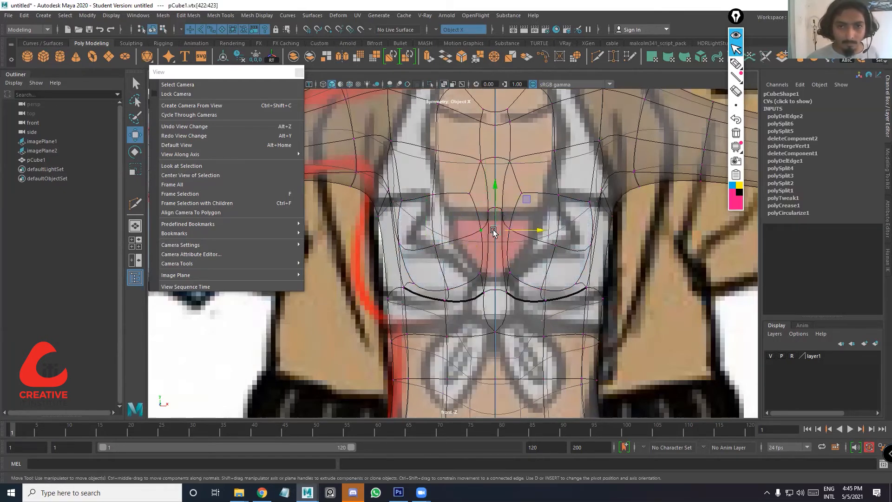
left_click_drag(506, 232, 473, 233)
Undo the last vertex selections and turn symmetry off
left_click(436, 30)
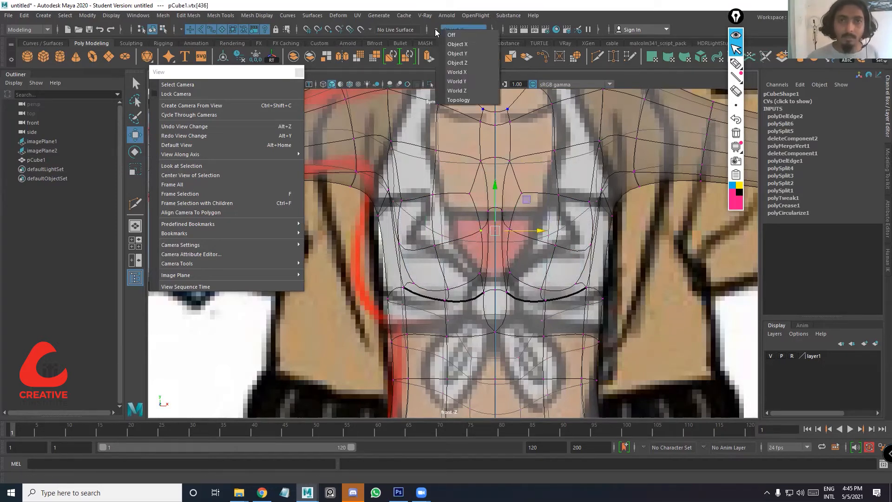
left_click(518, 222)
key("ctrl+z")
left_click(512, 229)
left_click(540, 229)
key("1")
key("ctrl+z")
key("ctrl+z")
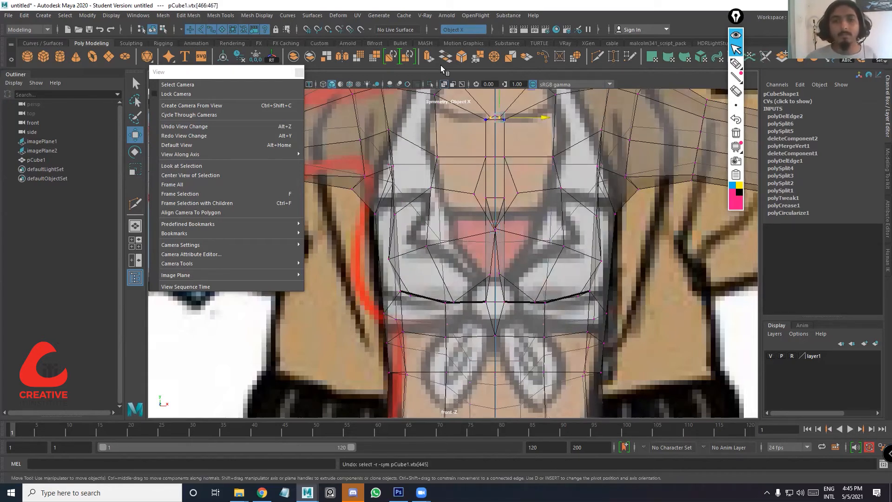
left_click(460, 30)
left_click(453, 36)
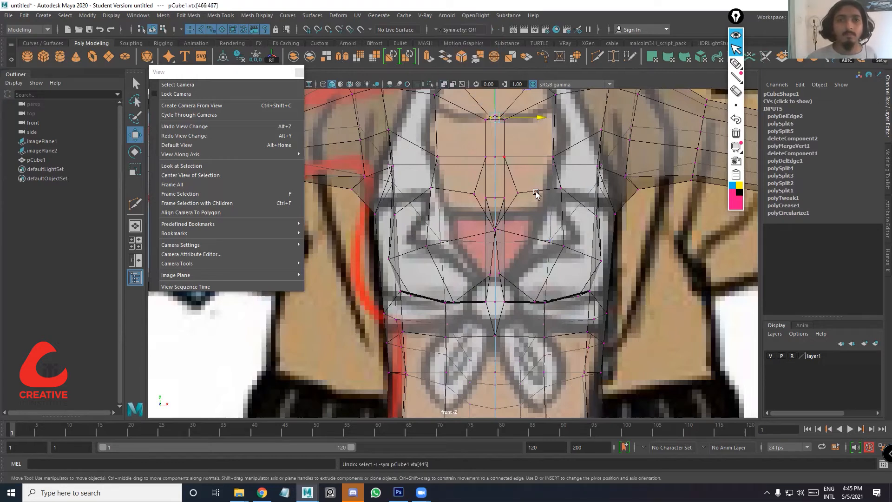
Move the overlapping mid-cleavage vertices individually apart to either side of the centre line
left_click(509, 226)
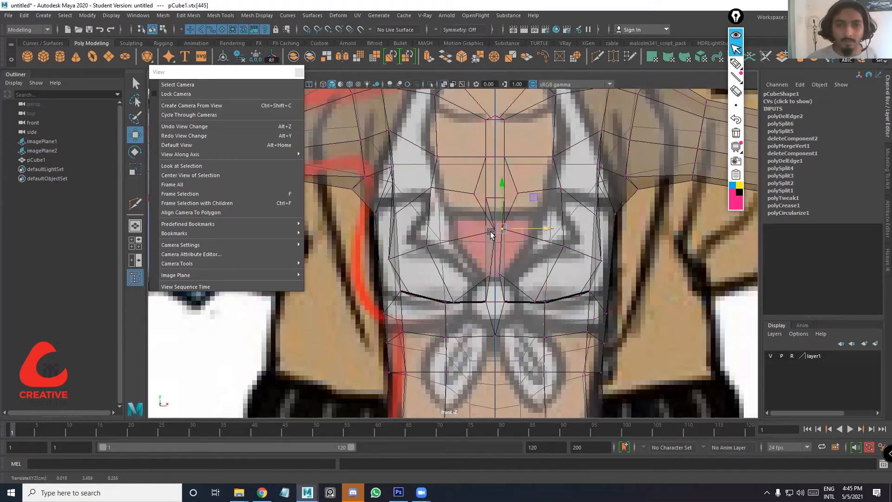
mouse_move(507, 234)
left_mouse_down()
mouse_move(488, 216)
mouse_move(495, 228)
left_mouse_up()
left_click(491, 273)
mouse_move(505, 275)
left_mouse_down()
mouse_move(496, 275)
mouse_move(508, 274)
left_mouse_up()
left_click(502, 269)
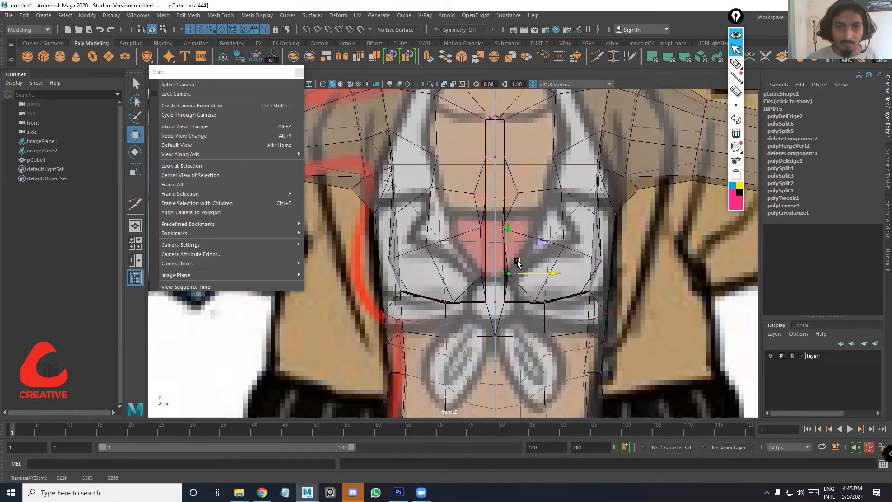
left_click(510, 228)
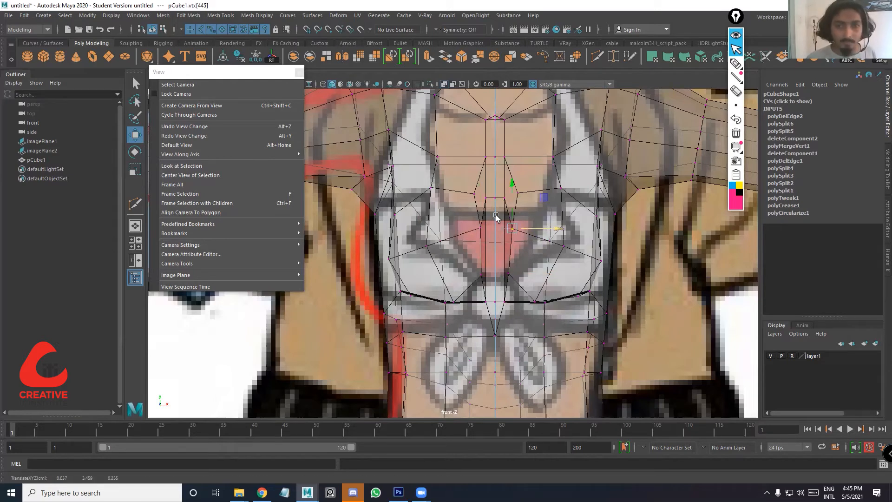
Move the two vertices at the top of the cleavage individually inward, closer to the centre line
key("3")
key("1")
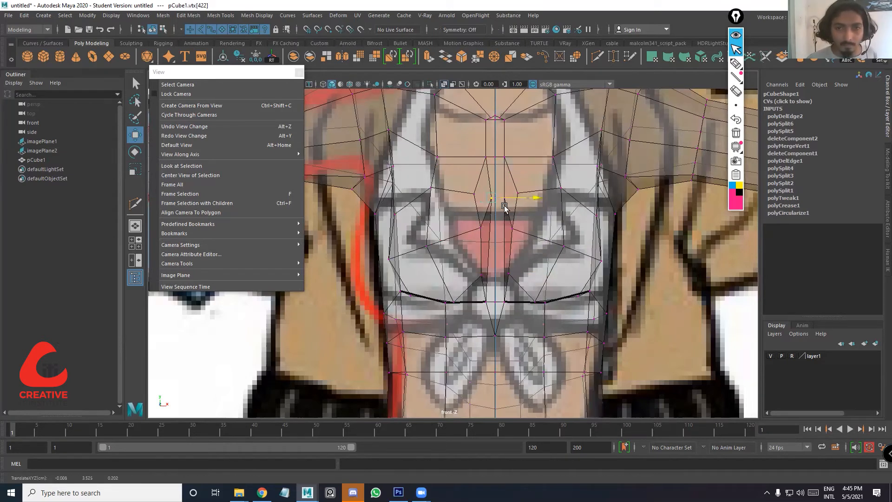
left_click(505, 198)
left_click_drag(513, 199, 508, 199)
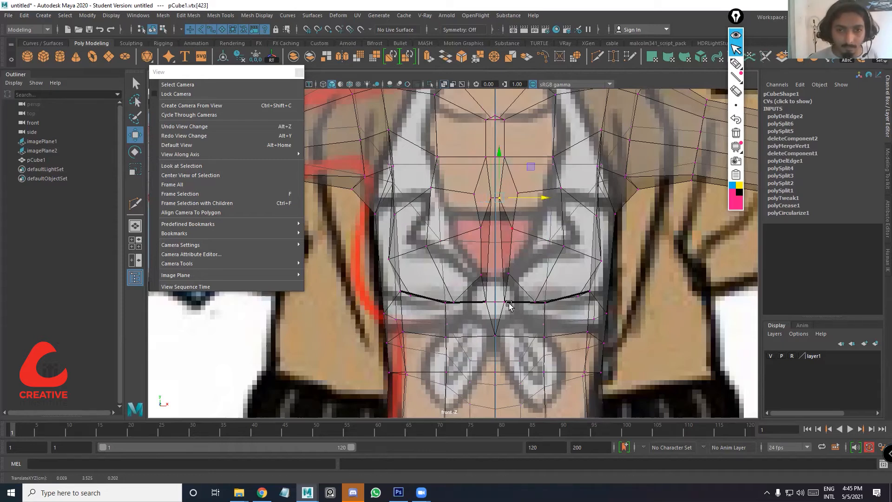
Raise the inner and centre vertices of the underbust crease and display the mesh smoothed
left_click(487, 303)
mouse_move(487, 283)
left_mouse_down()
mouse_move(487, 269)
mouse_move(505, 286)
mouse_move(494, 269)
left_mouse_up()
left_click(506, 302)
left_click(496, 284)
left_click(496, 285)
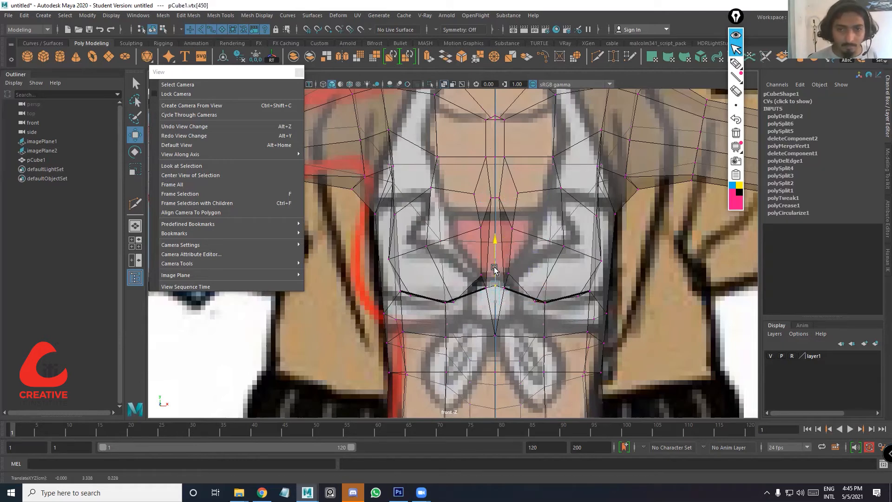
key("3")
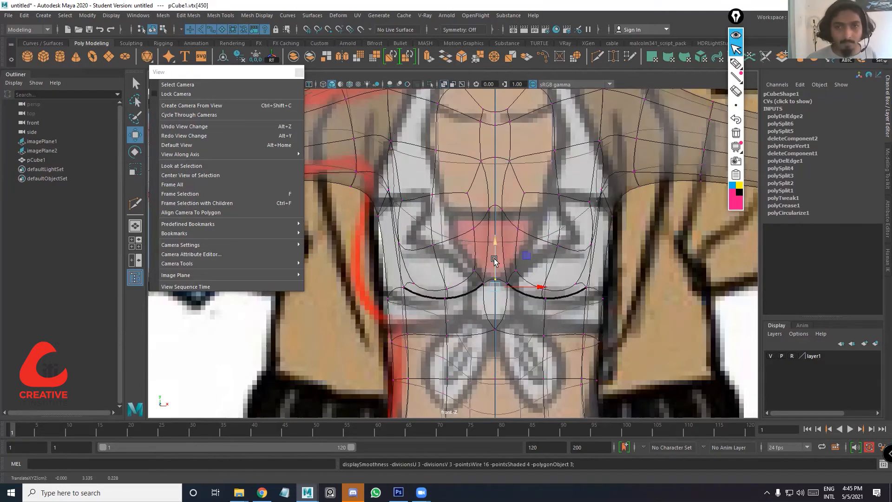
middle_click_drag(519, 156, 511, 210, "alt")
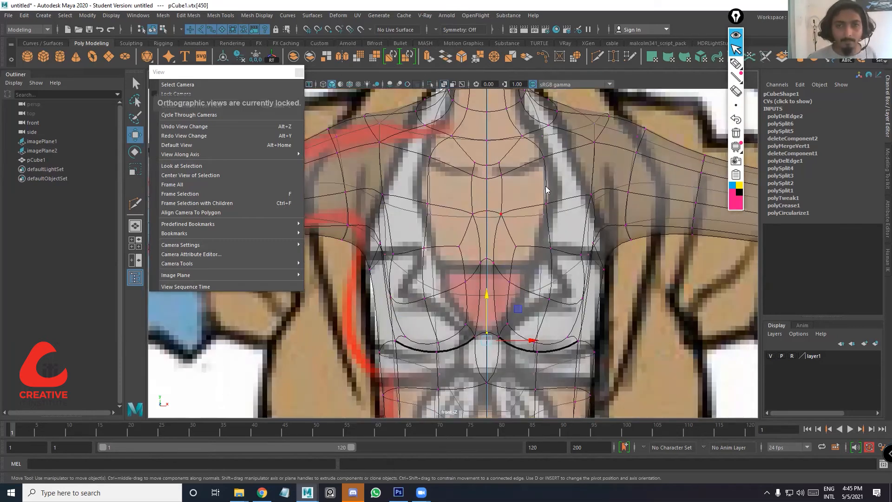
key("space")
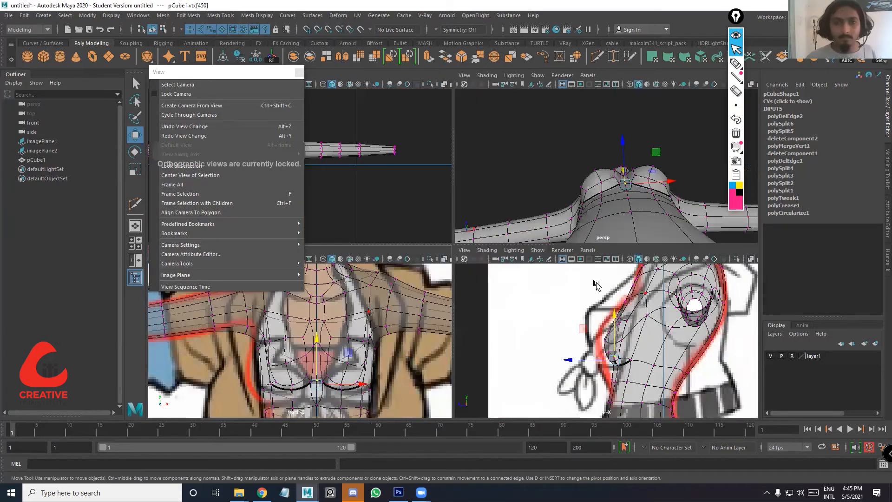
key("space")
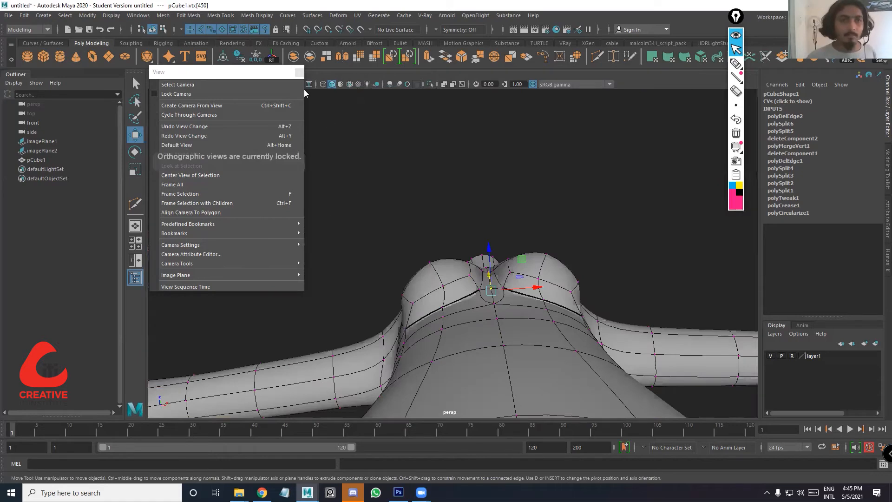
left_click_drag(305, 90, 332, 214, "alt")
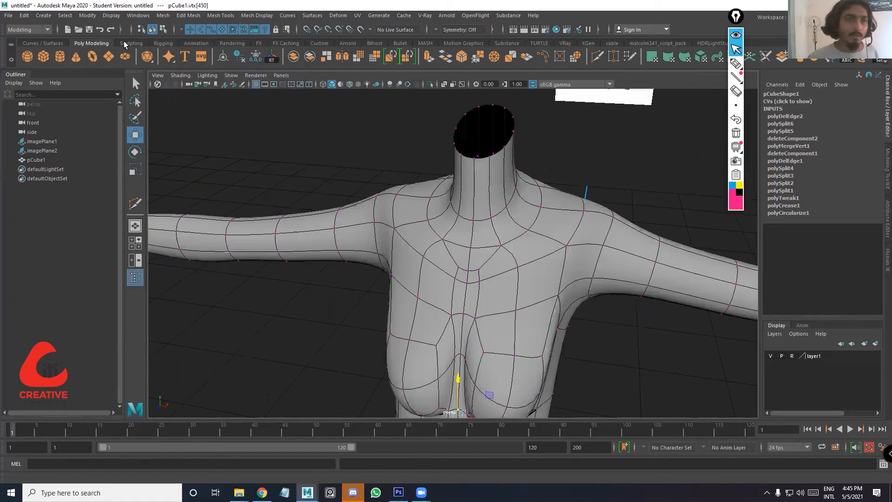
left_click(124, 43)
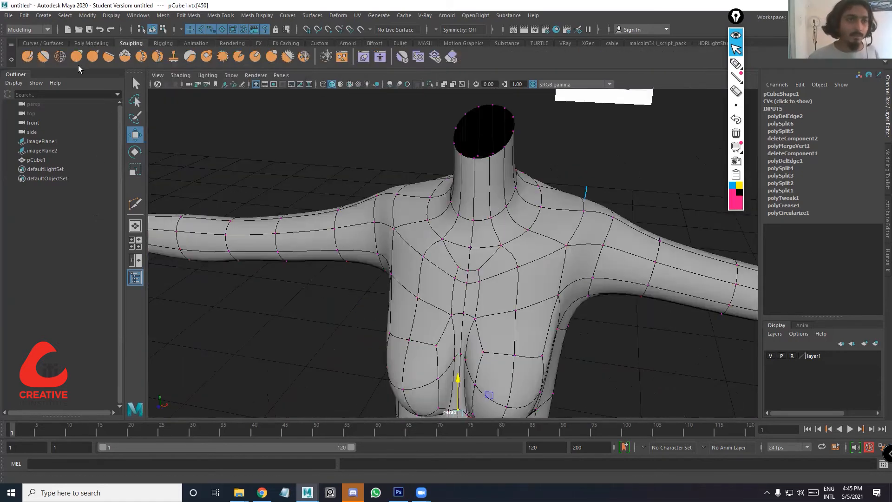
left_click(62, 56)
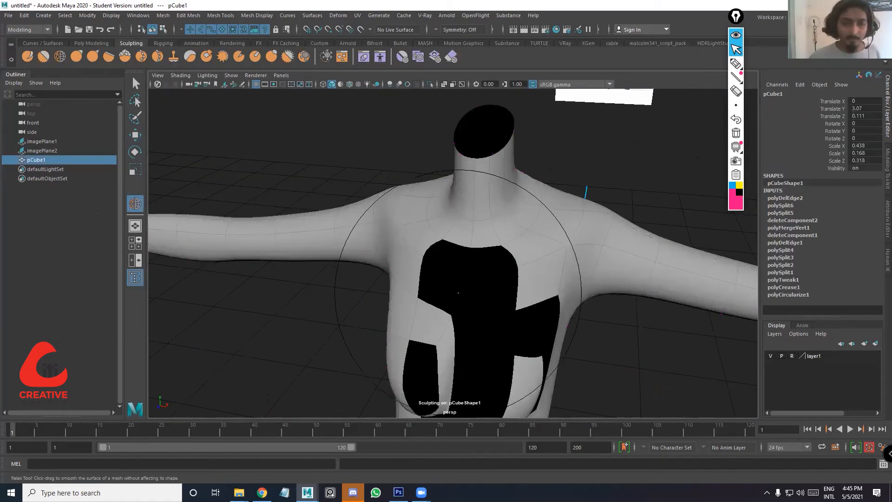
left_click(77, 57)
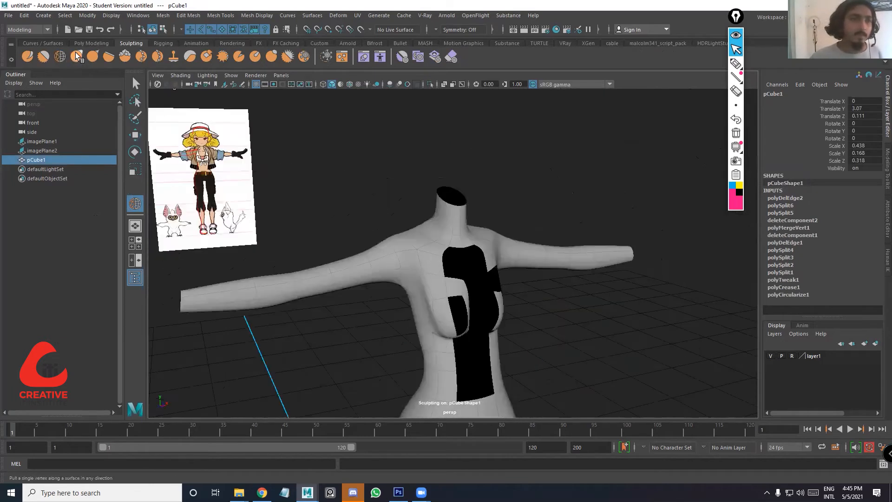
left_click(60, 56)
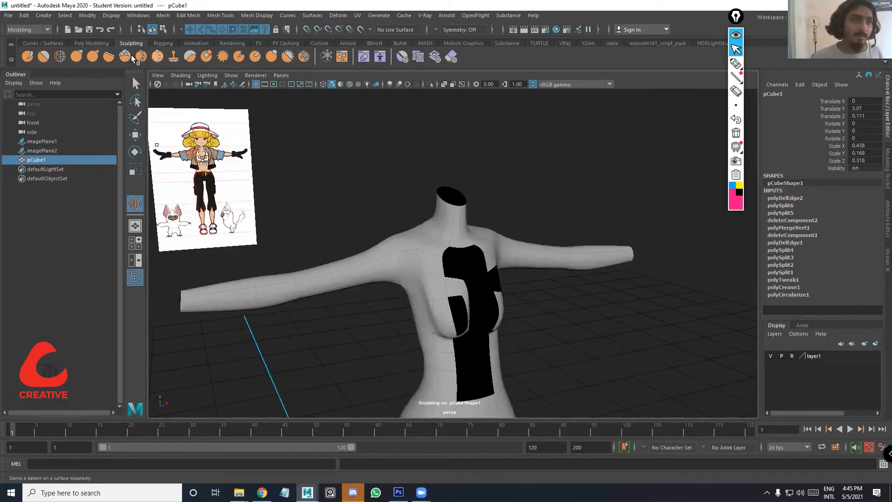
left_click(44, 43)
left_click(89, 44)
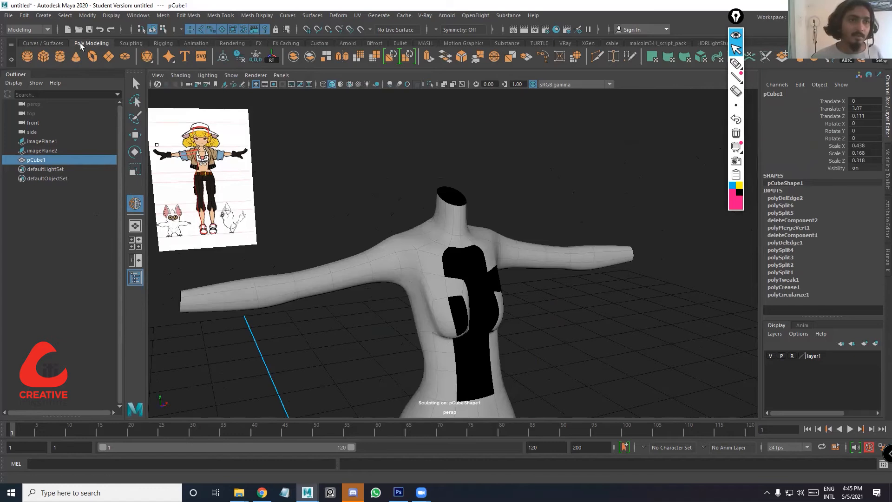
left_click(131, 43)
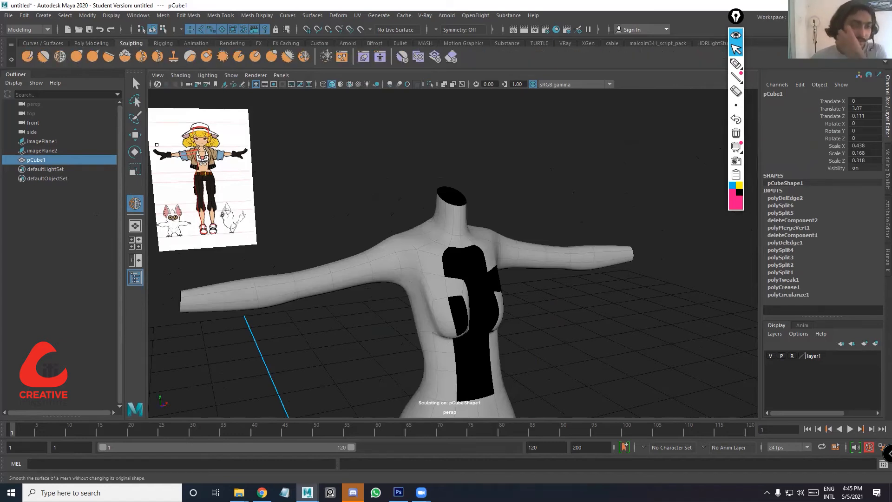
left_click_drag(450, 260, 460, 223, "alt")
left_click_drag(146, 90, 389, 235, "alt")
key("q")
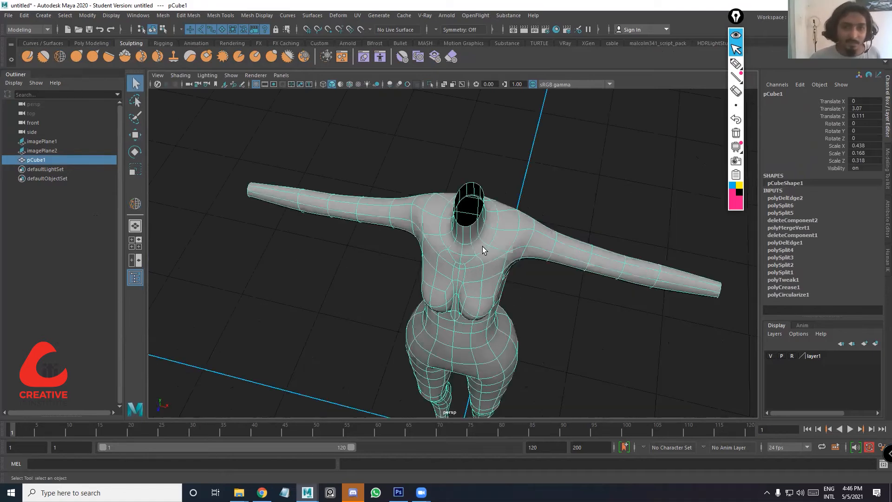
In the side view, display the mesh smoothed and lower the vertex on the side of the ribcage below the armpit
mouse_move(483, 246)
left_mouse_down("alt")
mouse_move(470, 277)
mouse_move(417, 264)
mouse_move(465, 347)
mouse_move(433, 315)
left_mouse_up("alt")
left_click_drag(407, 279, 457, 341, "alt")
key("1")
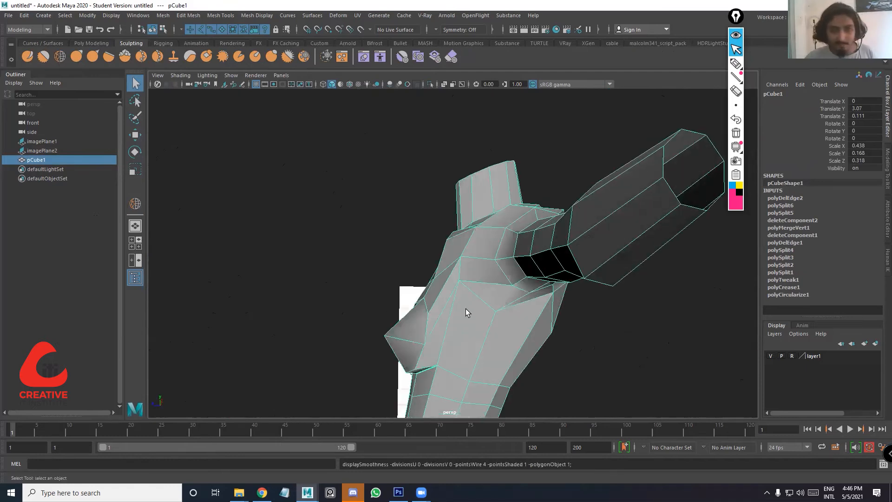
left_click_drag(466, 308, 487, 312, "alt")
key("space")
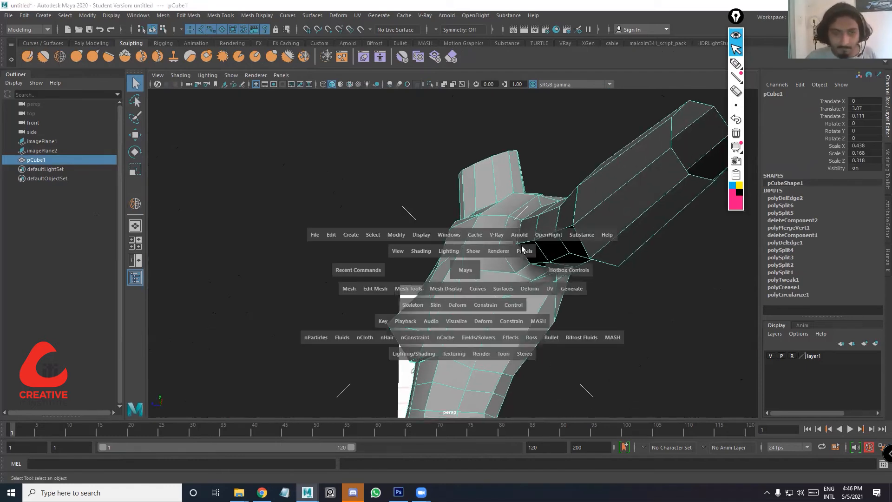
key("space")
key("space")
key("3")
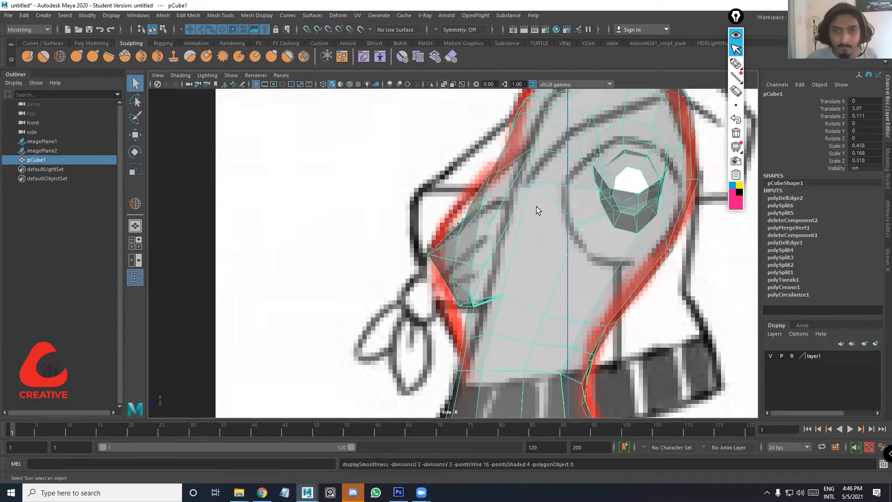
right_click_drag(525, 221, 483, 221)
left_click(535, 192)
key("w")
left_click_drag(532, 173, 531, 214)
Raise the vertex on the outer side of the breast and adjust the vertex just above it in the side view
left_click(483, 256)
left_click_drag(485, 233, 486, 214)
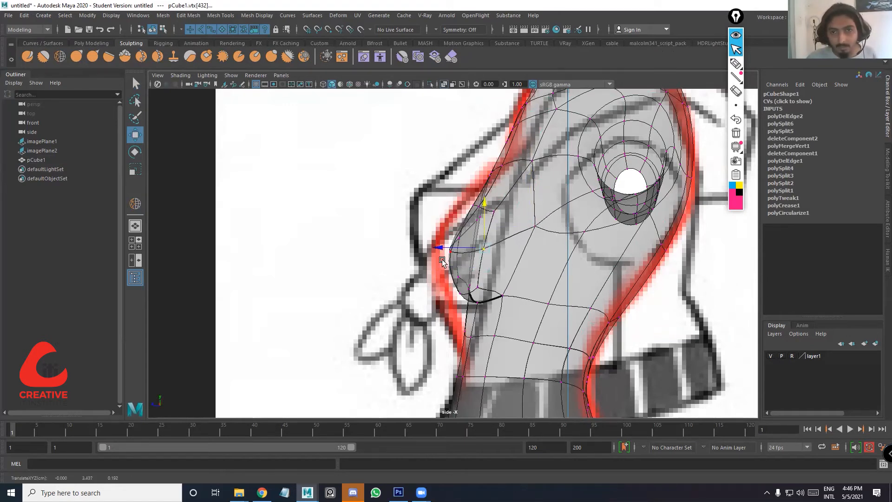
left_click(494, 211, "shift")
middle_click_drag(459, 193, 477, 199)
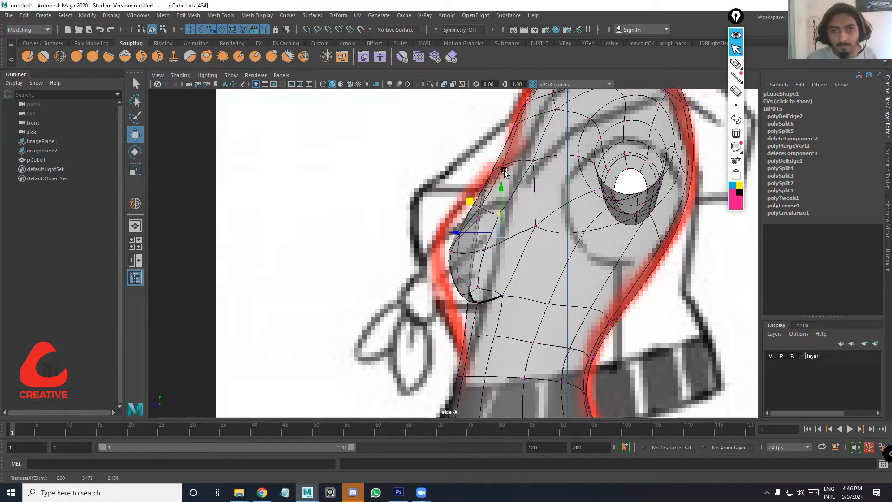
Move the upper-breast vertex up and forward, and pull the two front upper-chest vertices forward to the red profile line
mouse_move(501, 228)
middle_mouse_down("alt")
mouse_move(500, 245)
mouse_move(504, 240)
middle_mouse_up("alt")
mouse_move(470, 201)
left_mouse_down()
mouse_move(506, 237)
mouse_move(463, 190)
left_mouse_up()
left_click_drag(493, 254, 465, 238)
left_click_drag(459, 243, 456, 243)
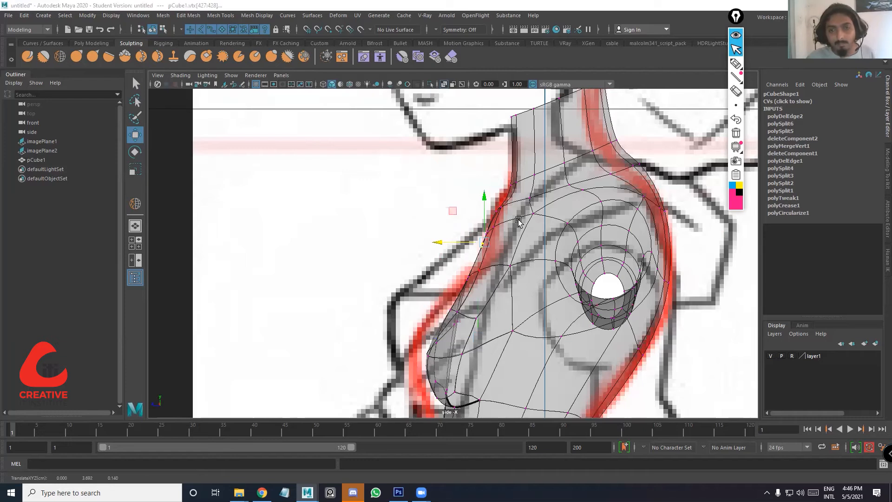
In the perspective view, raise the vertex at the top of one breast slightly
key("space")
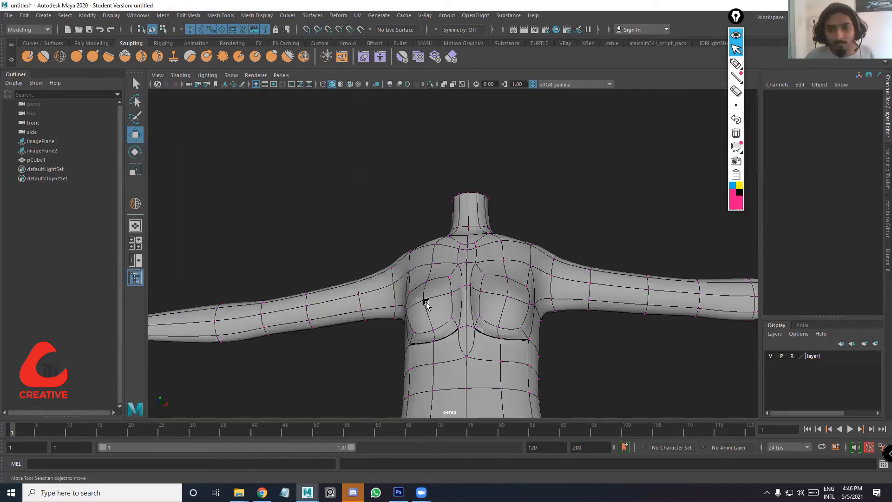
left_click_drag(426, 303, 424, 279, "alt")
left_click_drag(424, 272, 423, 267)
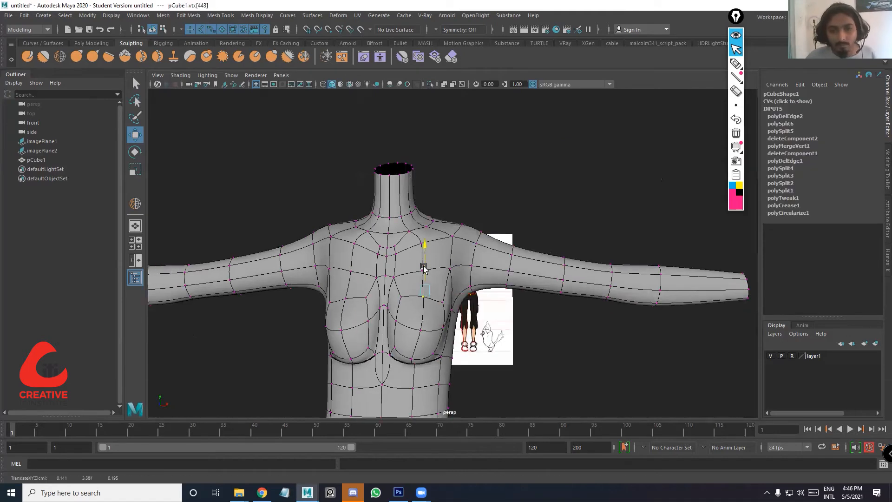
left_click(445, 312)
Undo the last vertex move on the opposite breast and turn symmetry on for Object X
left_click_drag(445, 316, 358, 314, "alt")
left_click(356, 303)
left_click(359, 289)
key("ctrl+z")
left_click(444, 30)
left_click(460, 43)
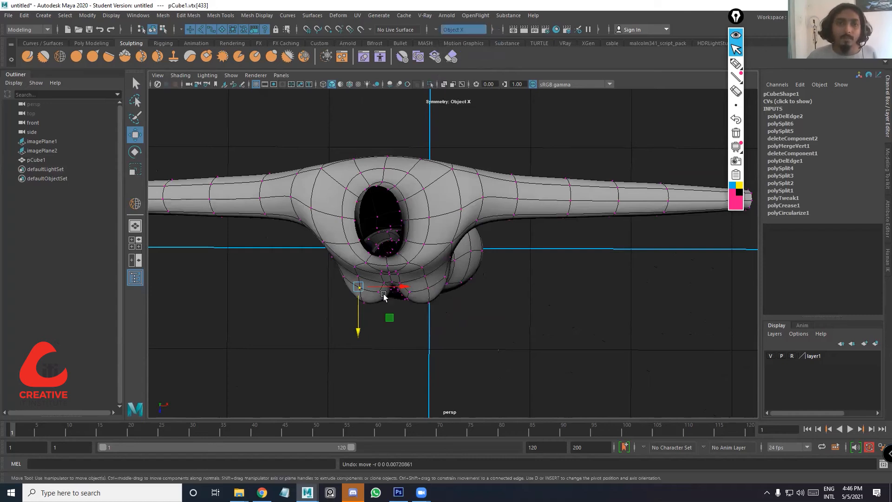
Select the open border edge loop of the neck and extrude it straight upward into a long extension
left_click_drag(409, 231, 409, 185, "alt")
right_click(406, 185)
right_click_drag(406, 217, 415, 194)
left_click(415, 219)
scroll(421, 204, "down", 5)
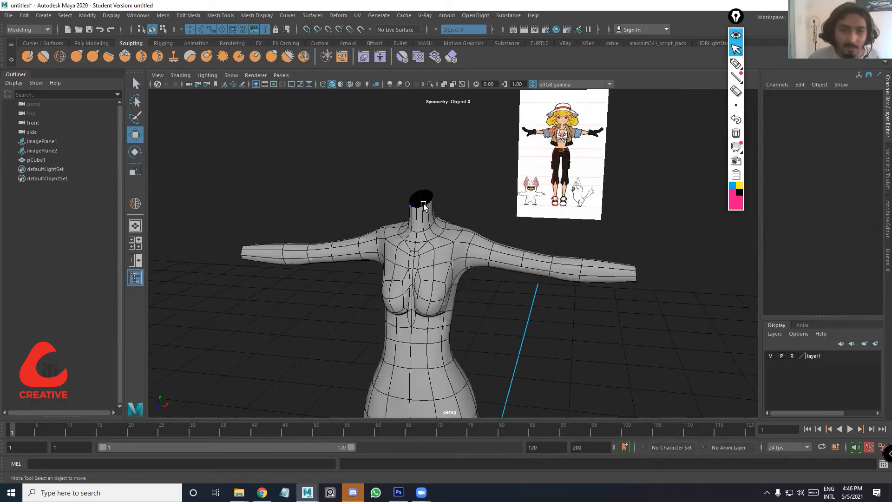
left_click(424, 205)
key("ctrl+e")
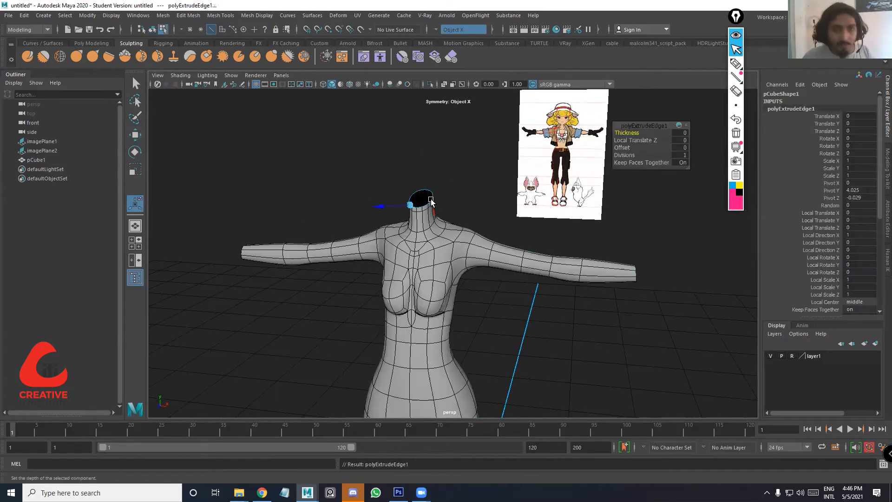
left_click_drag(426, 182, 426, 122)
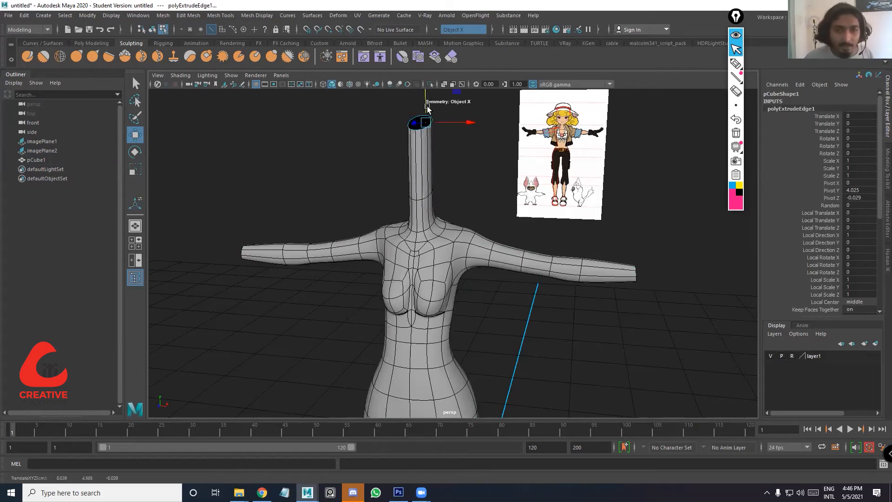
Extrude the open border edge loops at the ends of both legs straight down past the ground grid
middle_click_drag(450, 279, 452, 204, "alt")
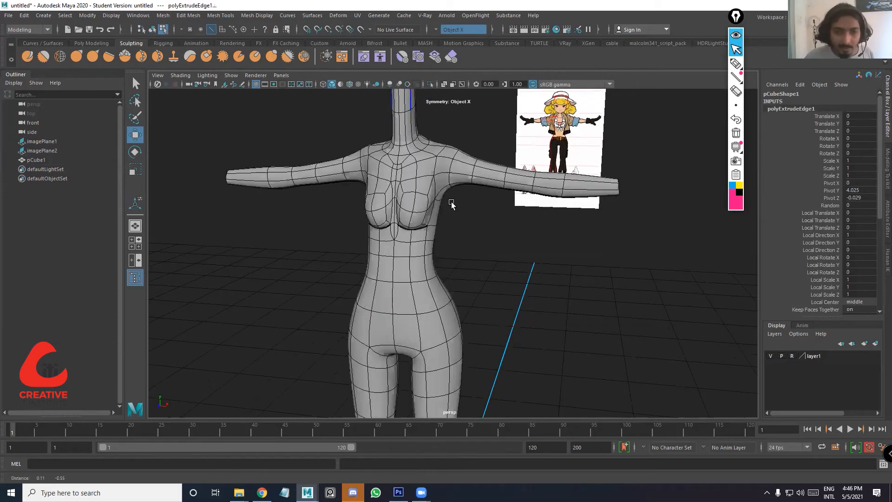
middle_click_drag(446, 376, 441, 295, "alt")
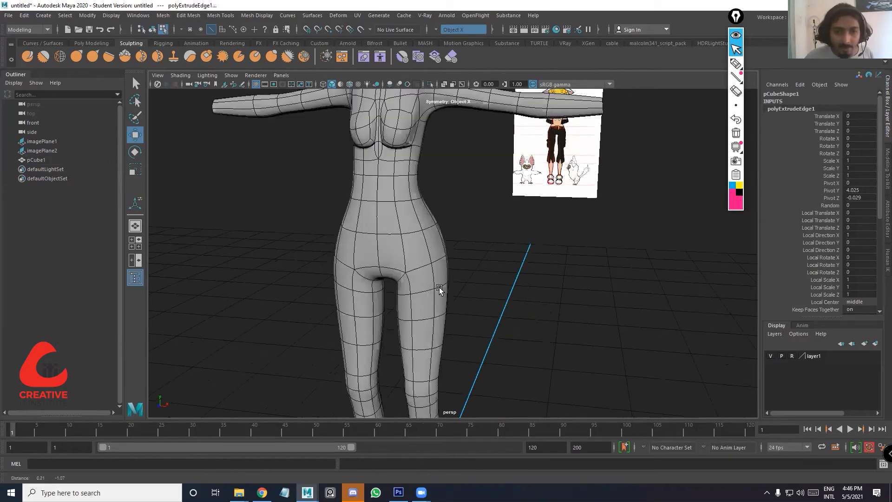
middle_click_drag(441, 416, 441, 295, "alt")
left_click(441, 285)
key("ctrl+e")
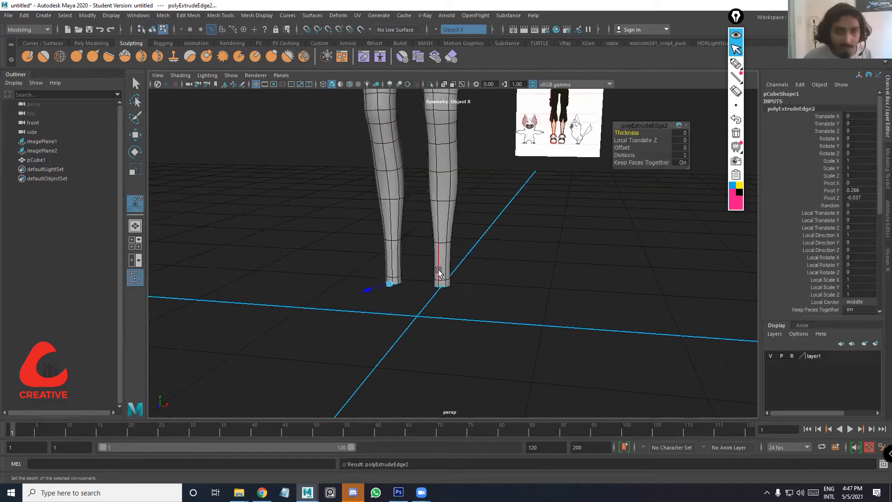
key("w")
left_click_drag(443, 240, 442, 309)
Mirror the whole body mesh across the world X axis in the negative direction, with cut geometry on and borders merged
right_click_drag(437, 233, 486, 208)
left_click(487, 208)
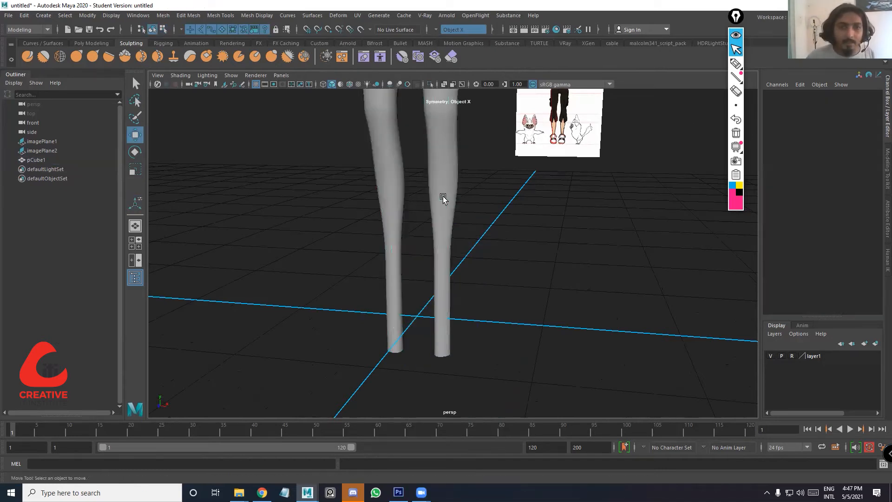
left_click(442, 195)
scroll(414, 291, "down", 4)
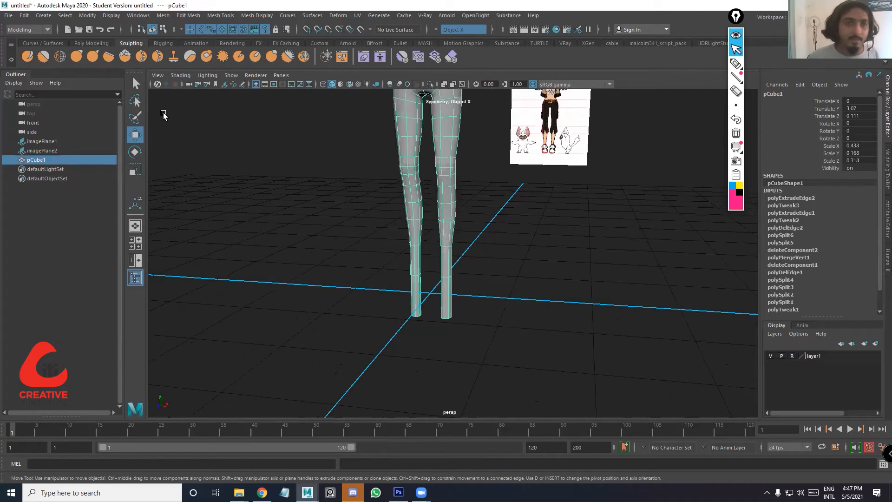
key("bracketleft")
key("bracketleft")
left_click(92, 43)
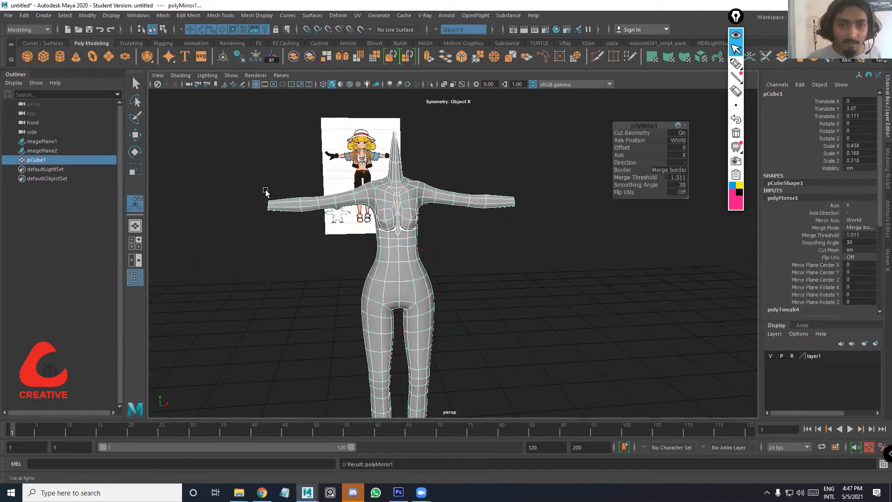
Delete the collapsed extension faces at the top of the neck
left_click_drag(468, 224, 426, 217, "alt")
middle_click_drag(385, 135, 394, 179, "alt")
scroll(393, 177, "up", 2)
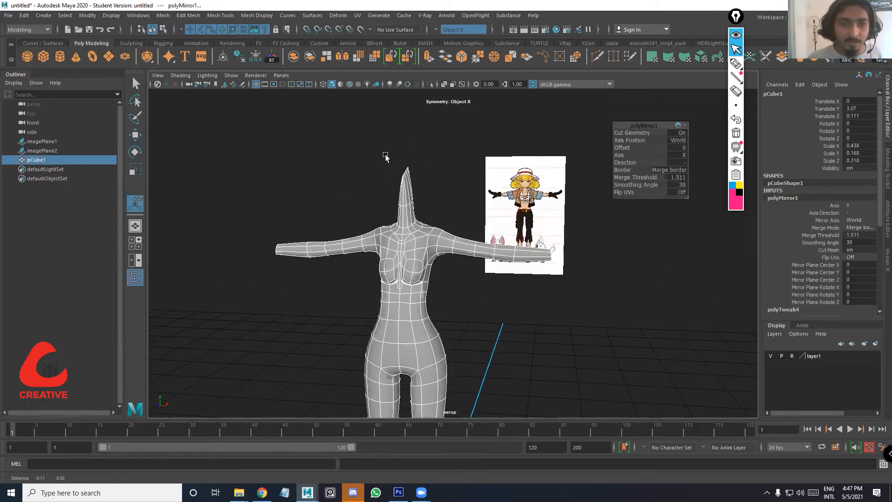
scroll(386, 155, "up", 3)
left_click_drag(381, 180, 394, 168, "alt")
right_click_drag(386, 155, 385, 180)
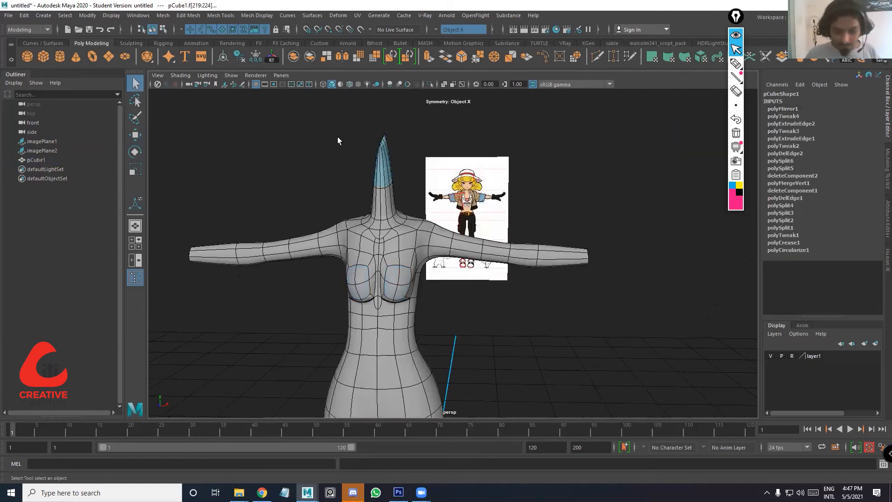
key("Delete")
Delete the extension faces at the lower ends of both legs
scroll(400, 108, "down", 3)
middle_click_drag(429, 317, 405, 186, "alt")
middle_click_drag(420, 370, 418, 291, "alt")
left_click_drag(424, 367, 359, 343)
key("Delete")
Examine the mirrored torso and cleavage from several angles in smoothed and unsmoothed display
middle_click_drag(398, 105, 406, 234, "alt")
left_click_drag(367, 252, 391, 256, "alt")
scroll(391, 255, "up", 3)
middle_click_drag(391, 256, 418, 265, "alt")
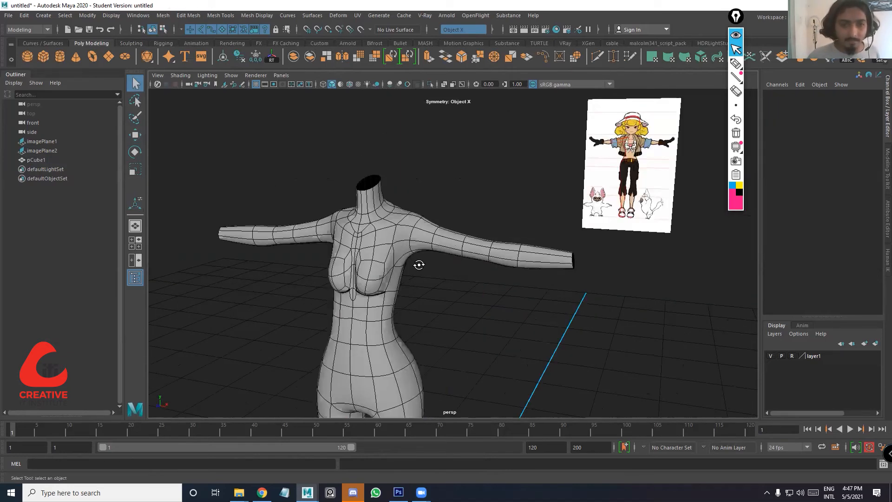
left_click_drag(405, 296, 450, 233, "alt")
scroll(450, 233, "up", 3)
scroll(398, 267, "up", 1)
left_click_drag(398, 267, 392, 260, "alt")
scroll(369, 281, "down", 3)
key("1")
scroll(389, 249, "up", 3)
key("3")
left_click(393, 251)
Cut a symmetric pair of edge lines with Multi-Cut from the inner breast undersides down the abdomen to the hip row
key("1")
right_click_drag(371, 251, 393, 255)
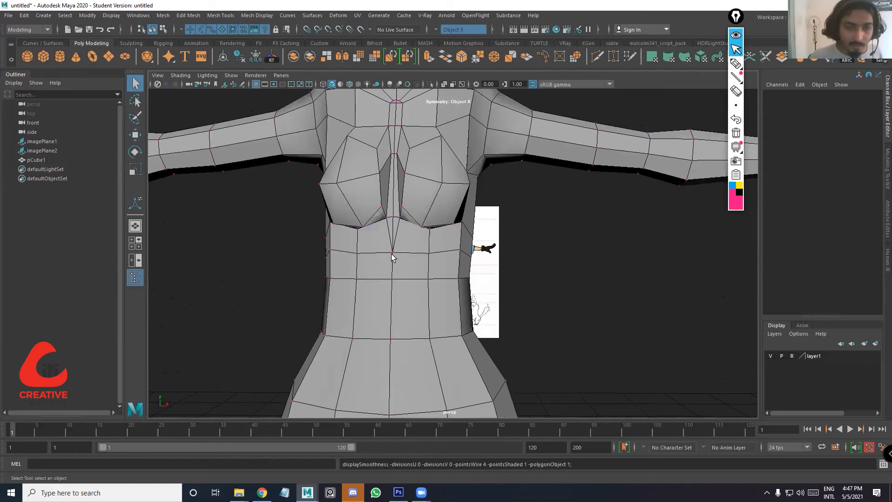
middle_click_drag(427, 217, 421, 216, "alt")
left_click_drag(419, 213, 426, 188, "alt")
left_click(597, 58)
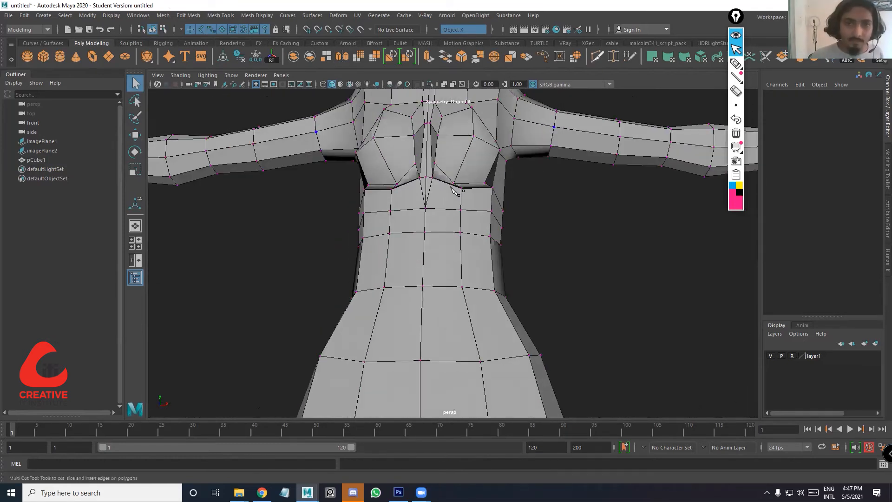
left_click(420, 178)
left_click(413, 209)
left_click(411, 232)
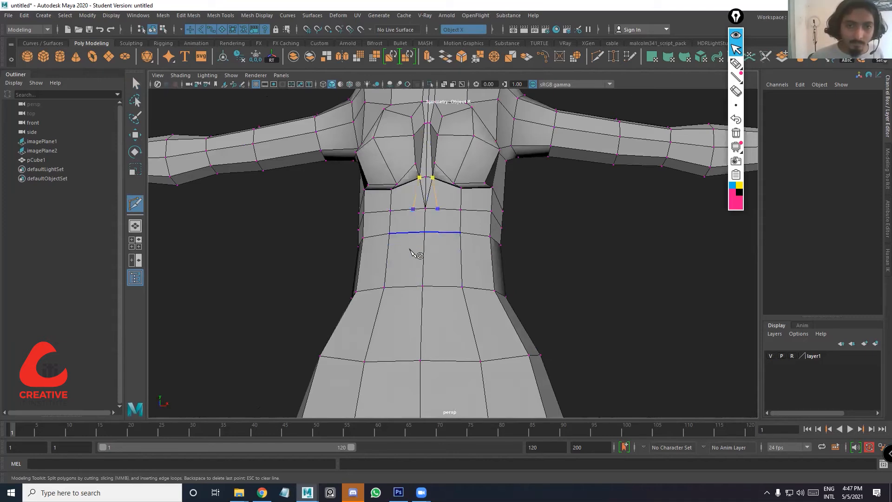
left_click(409, 286)
left_click(405, 361)
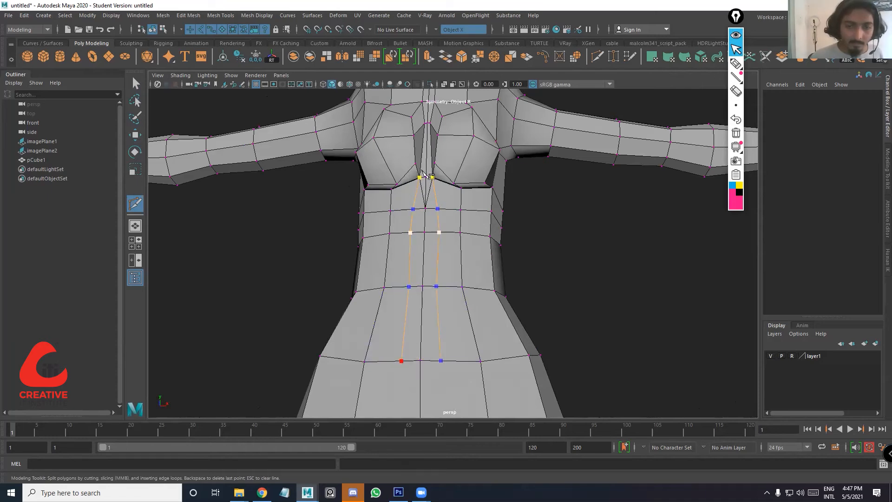
Continue the symmetric Multi-Cut lines down the pelvis between the legs to the crotch edges and complete the cut
middle_click_drag(405, 360, 417, 238, "alt")
left_click_drag(416, 234, 488, 329, "alt")
left_click_drag(432, 244, 435, 232, "alt")
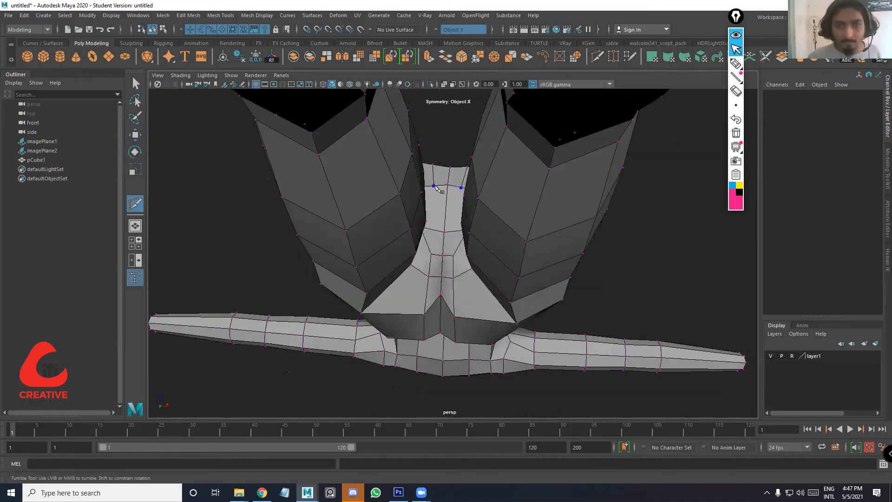
left_click(432, 230)
right_click(440, 270)
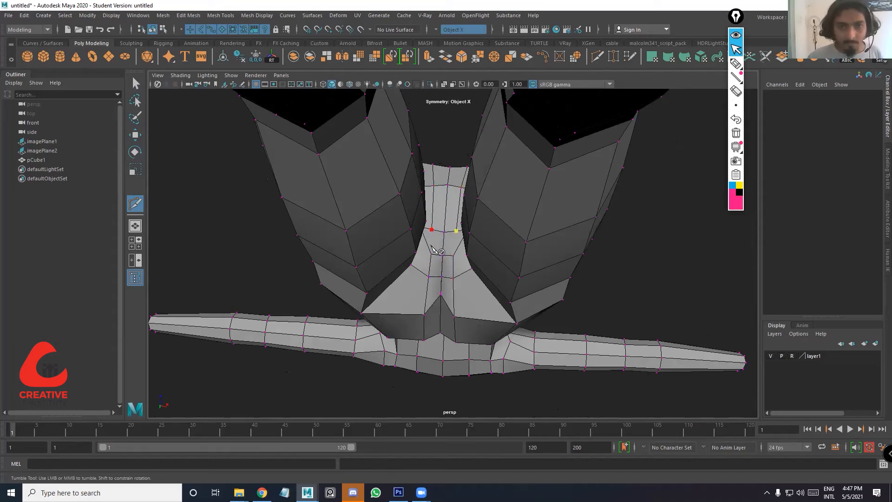
right_click(437, 262)
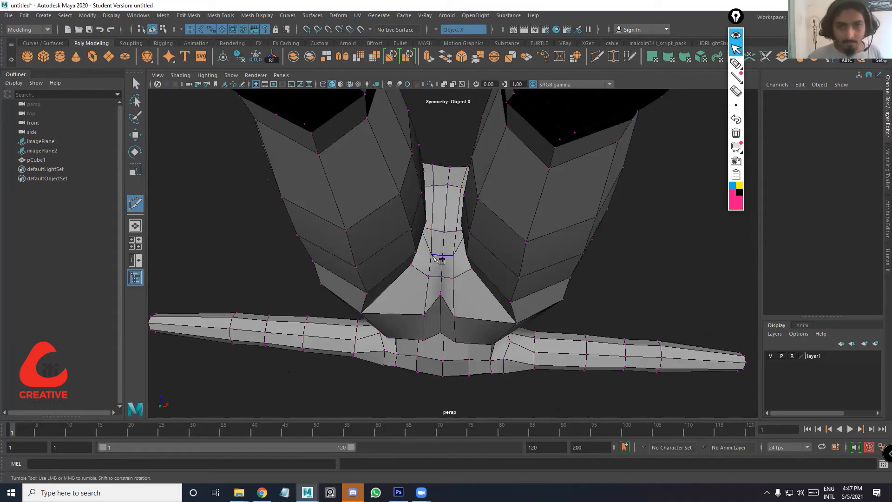
Delete the symmetric pair of slanted edges beside the centre line at the crotch
left_click_drag(437, 261, 142, 94, "alt")
left_click(136, 83)
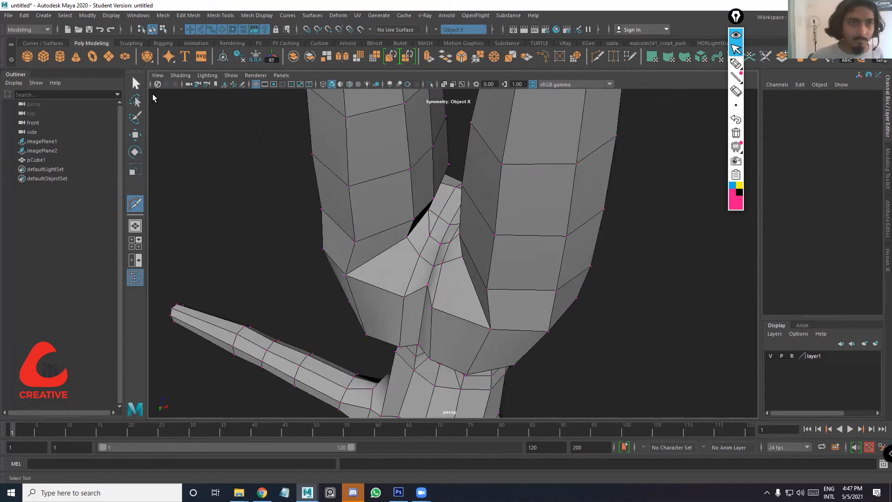
scroll(418, 217, "up", 3)
key("Delete")
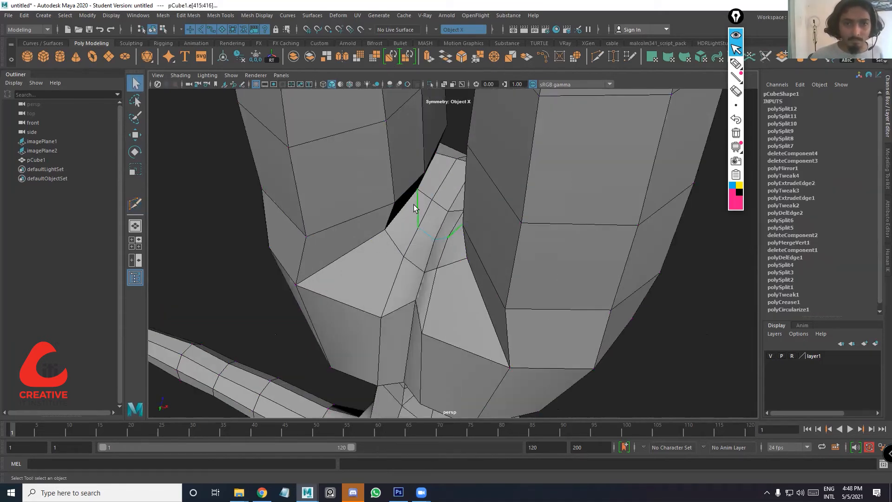
Delete the stray short edges on both sides of the abdomen's centre line in smoothed display
left_click_drag(440, 223, 480, 226, "alt")
scroll(480, 226, "down", 4)
left_click_drag(470, 302, 442, 347, "alt")
middle_click_drag(480, 222, 440, 344, "alt")
left_click_drag(441, 344, 454, 265, "alt")
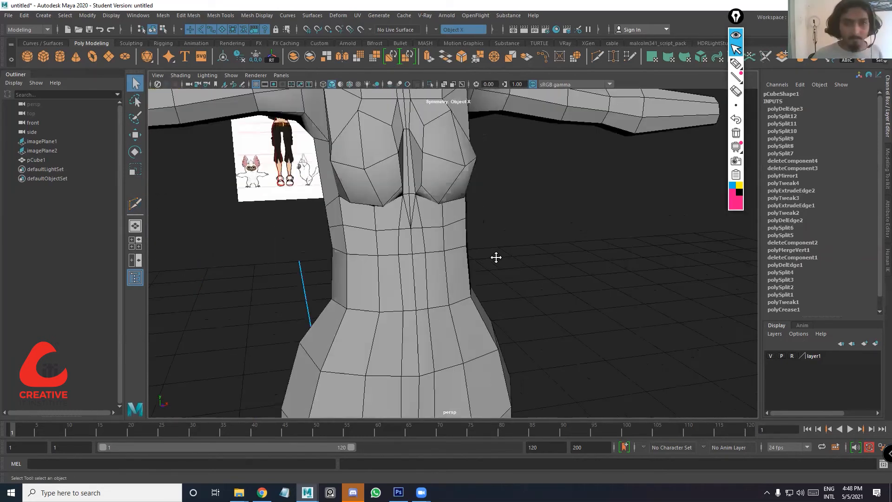
key("3")
scroll(379, 269, "up", 3)
left_click(391, 277)
key("Delete")
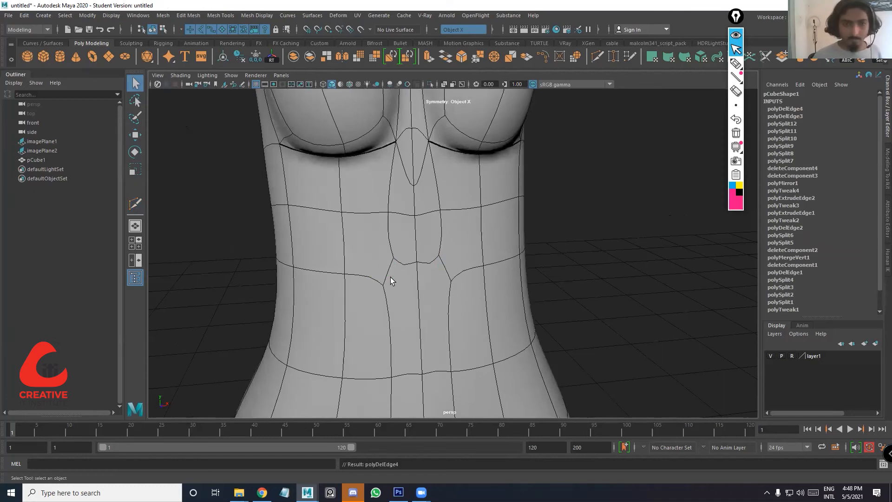
Select the doubled vertices beside the abdomen's centre line on both sides and merge them
right_click_drag(396, 265, 353, 239)
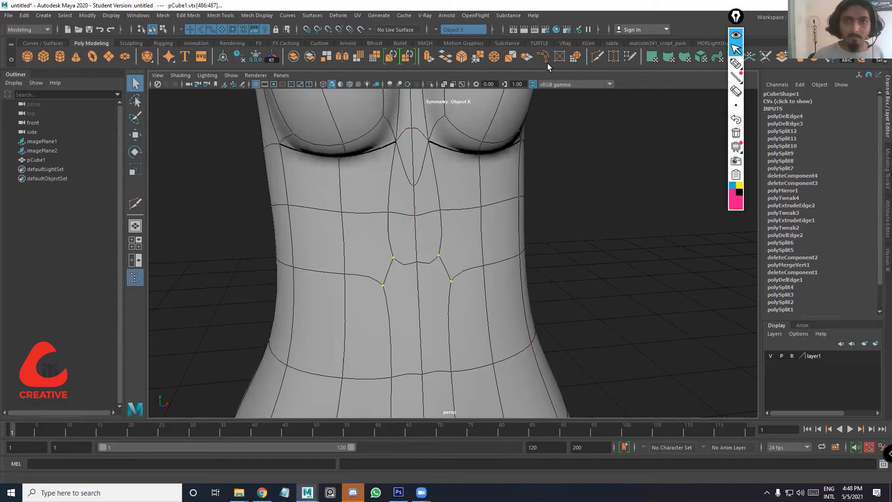
left_click(613, 58)
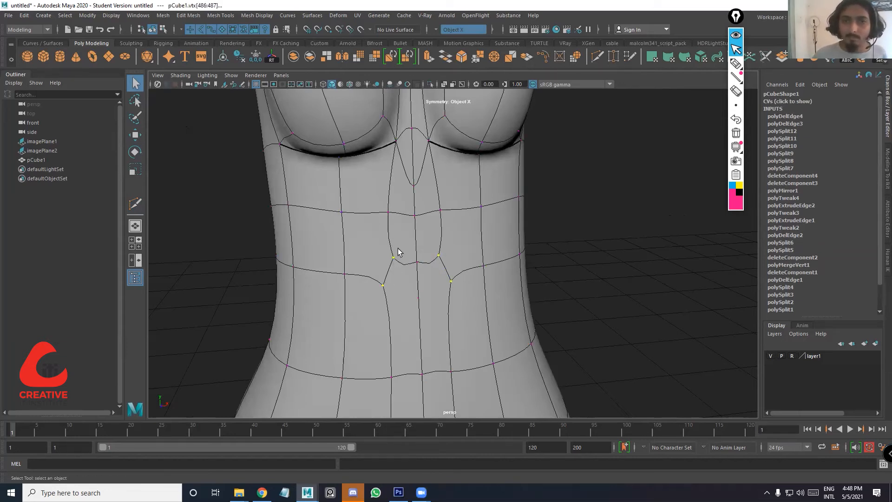
key("1")
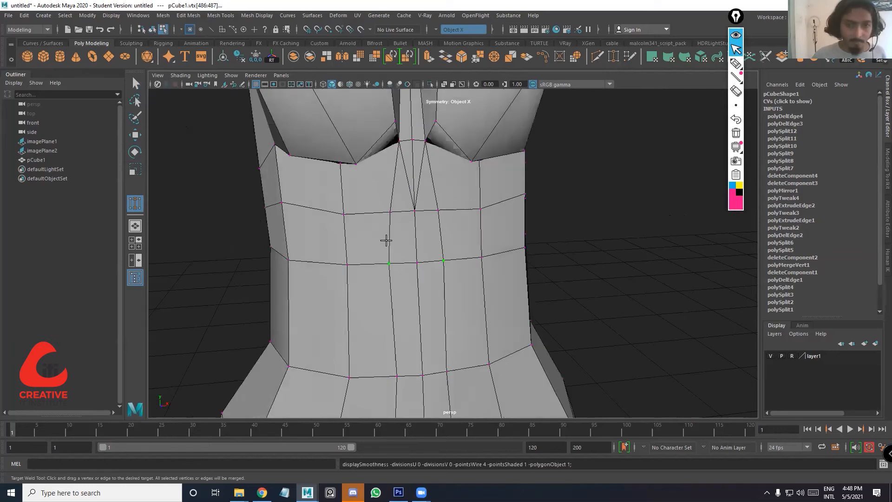
left_click(478, 59)
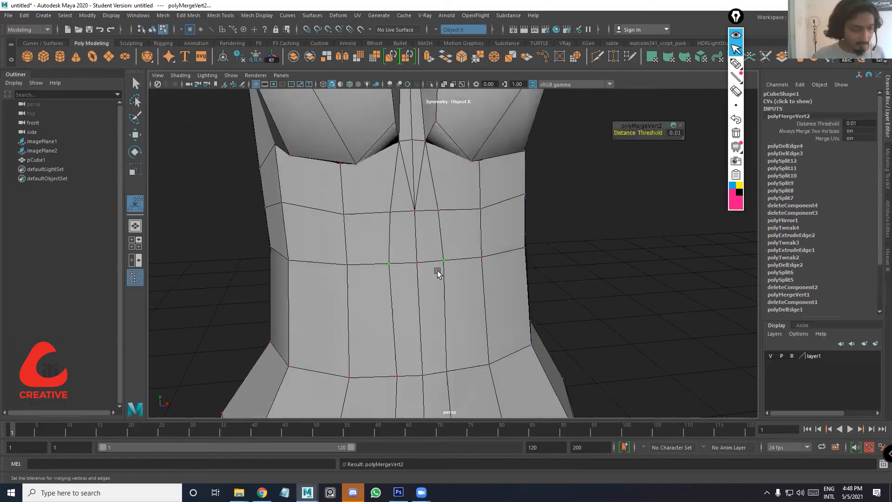
key("3")
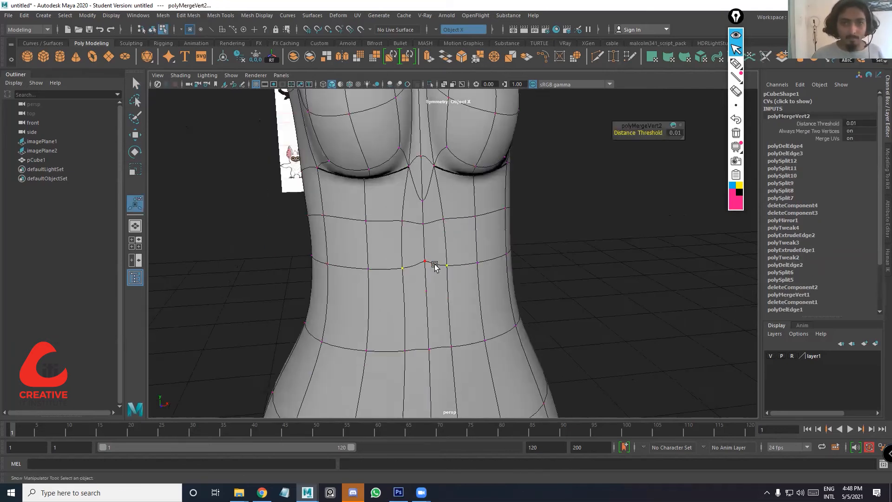
left_click(436, 287)
left_click(442, 302)
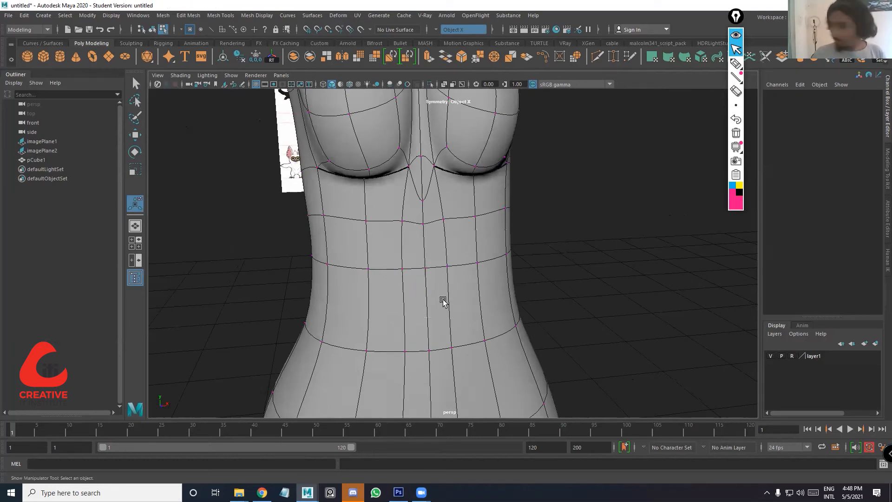
Delete the V-shaped edges below the cleavage at the top of the abdomen
scroll(451, 283, "down", 3)
left_click_drag(450, 283, 444, 260, "alt")
scroll(444, 261, "down", 5)
scroll(419, 204, "up", 5)
right_click_drag(419, 202, 416, 173)
left_click(418, 207)
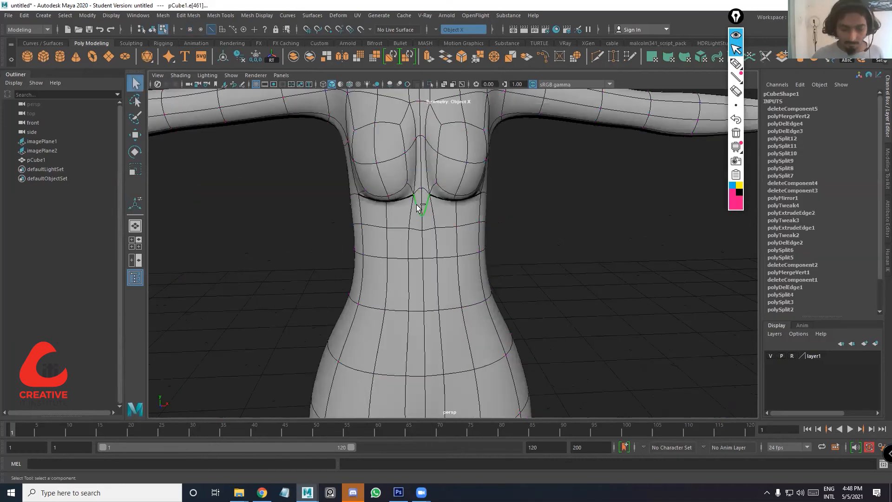
key("Delete")
key("1")
Delete the leftover narrow edges running along the centre line of the back
scroll(418, 208, "down", 5)
left_click_drag(348, 208, 515, 266, "alt")
key("3")
scroll(512, 231, "up", 4)
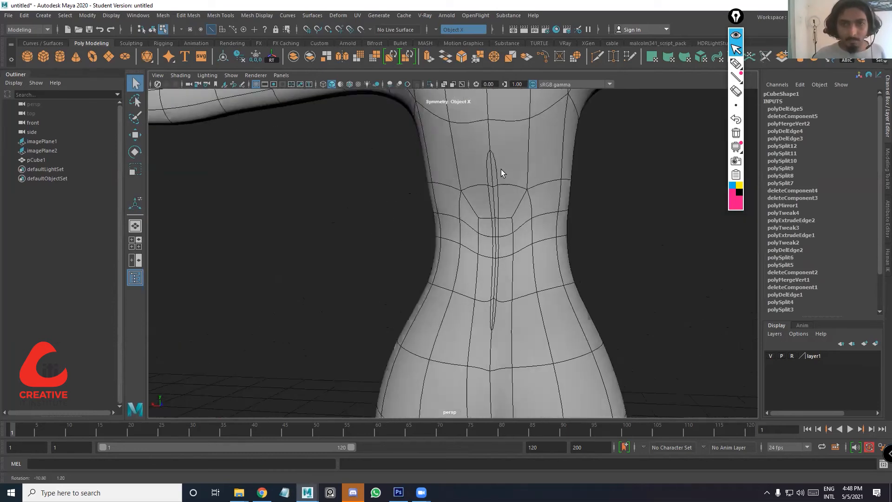
key("ctrl+Delete")
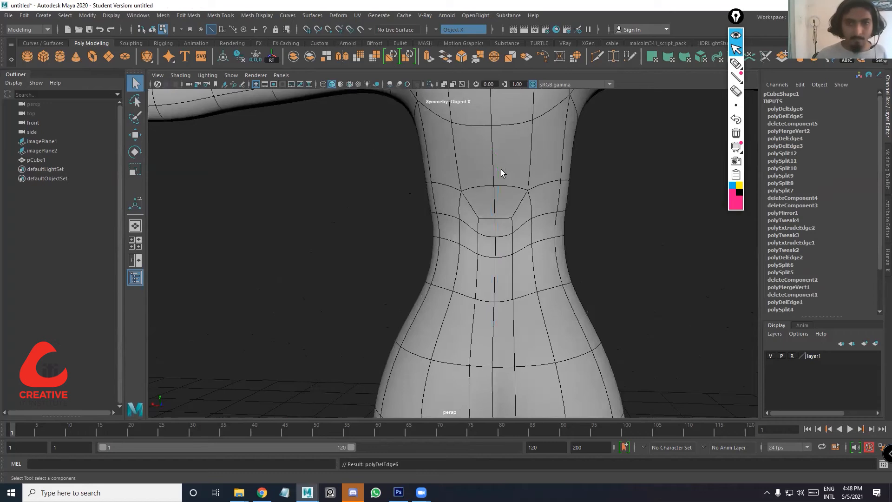
Relax the mesh on the front of the waist and lower torso with the Relax sculpting tool, undoing the first stroke
scroll(484, 194, "down", 4)
mouse_move(531, 195)
left_mouse_down("alt")
mouse_move(502, 224)
mouse_move(470, 227)
mouse_move(519, 220)
mouse_move(501, 215)
mouse_move(486, 231)
mouse_move(409, 223)
mouse_move(538, 218)
mouse_move(474, 220)
mouse_move(506, 198)
mouse_move(386, 251)
left_mouse_up("alt")
scroll(443, 226, "up", 3)
left_click(131, 44)
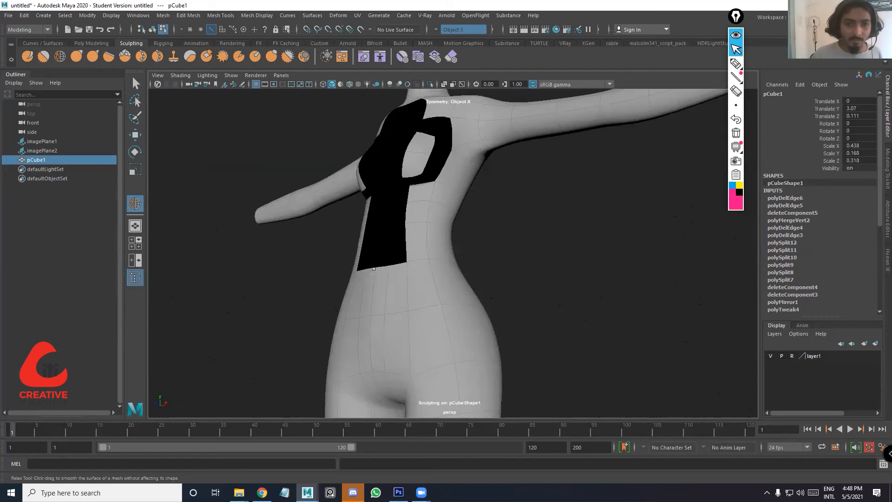
key("ctrl+z")
mouse_move(390, 262)
left_mouse_down()
mouse_move(381, 275)
mouse_move(423, 276)
mouse_move(400, 277)
left_mouse_up()
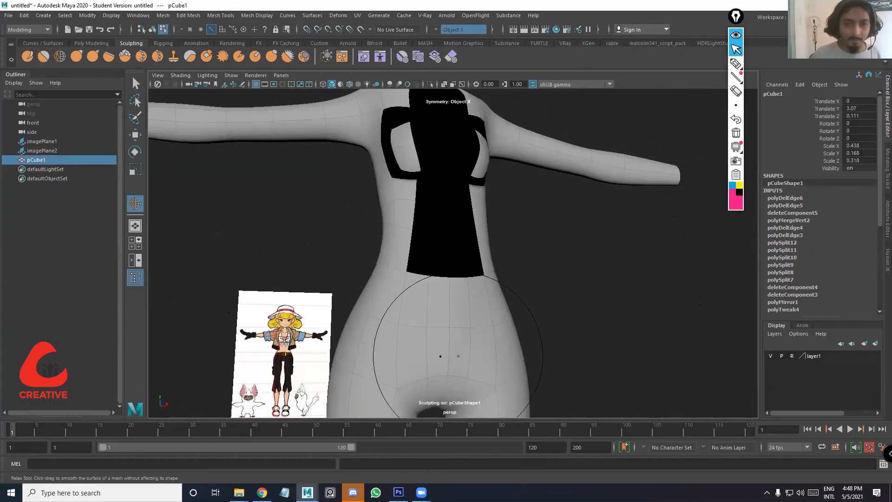
Examine the back, hips and profile of the smoothed body from behind and from the side
scroll(488, 342, "down", 5)
left_click_drag(501, 332, 634, 331, "alt")
left_click_drag(376, 260, 525, 256, "alt")
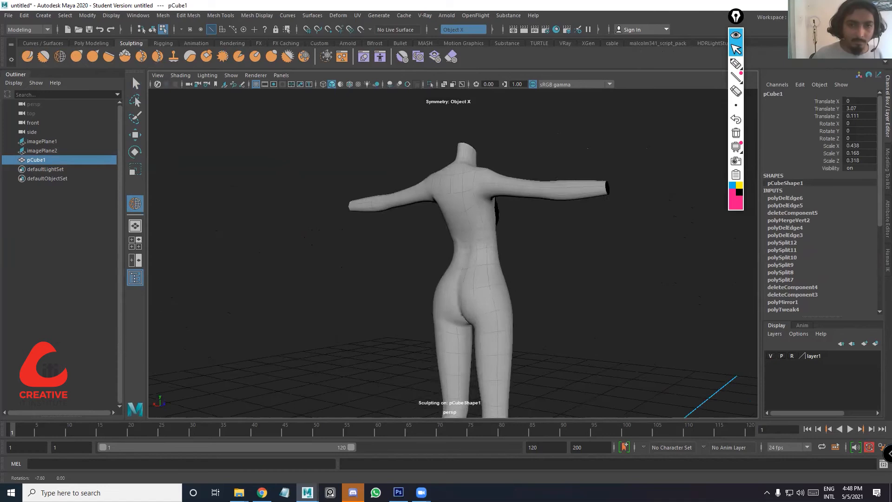
scroll(472, 242, "up", 4)
left_click_drag(472, 241, 478, 241, "alt")
scroll(492, 233, "up", 2)
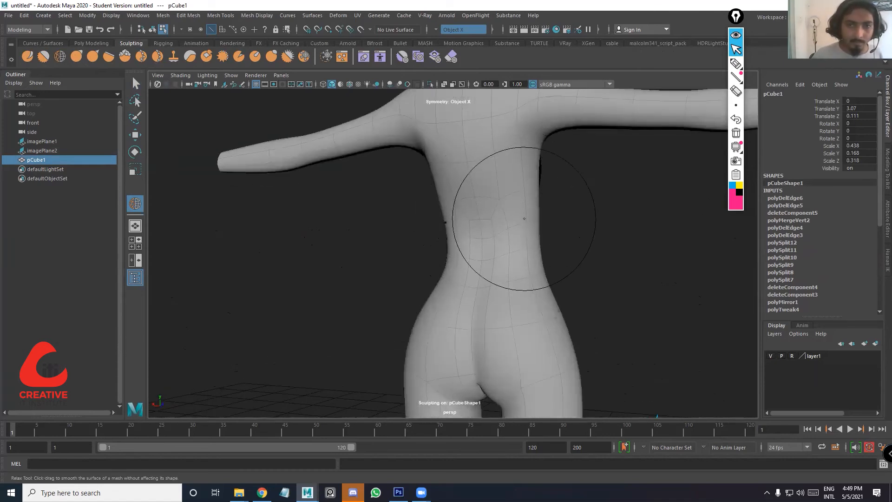
left_click_drag(590, 241, 730, 257, "alt")
Pull the breast and upper chest outline toward the red profile line of the side reference with the Grab tool
key("space")
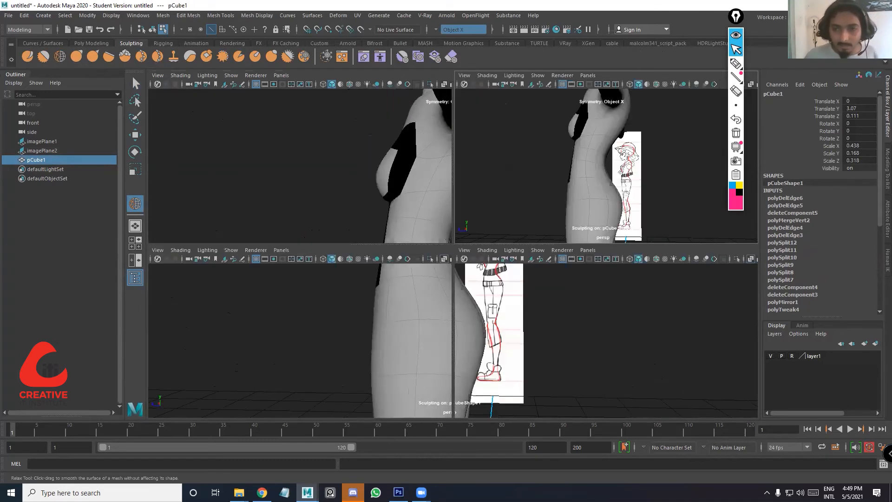
key("space")
scroll(516, 211, "up", 3)
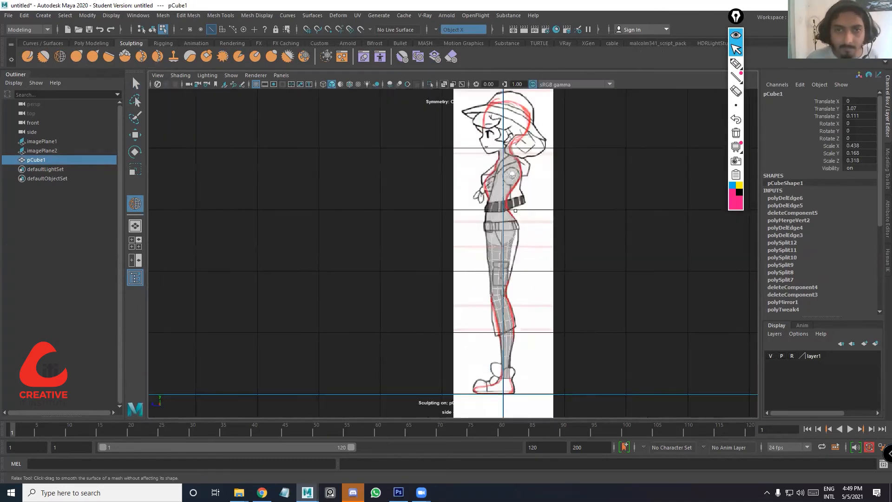
scroll(516, 211, "up", 5)
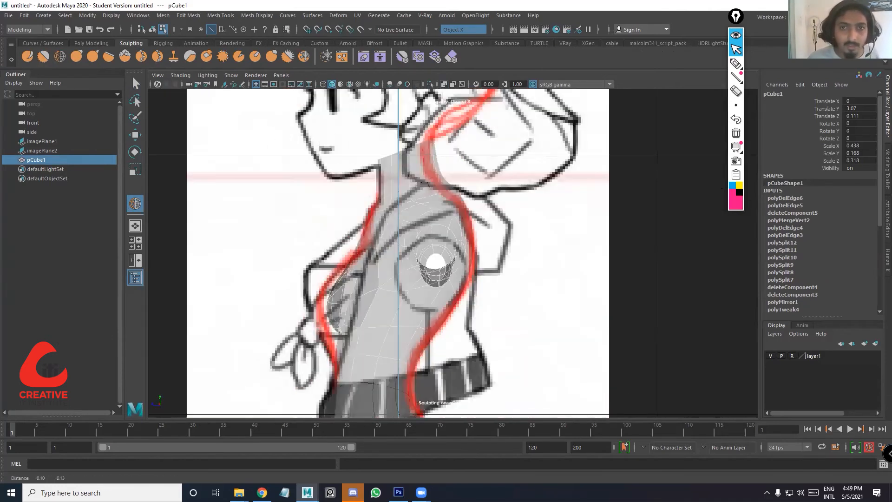
scroll(430, 123, "up", 3)
scroll(454, 245, "up", 4)
mouse_move(549, 398)
middle_mouse_down("alt")
mouse_move(514, 275)
mouse_move(546, 256)
mouse_move(565, 306)
middle_mouse_up("alt")
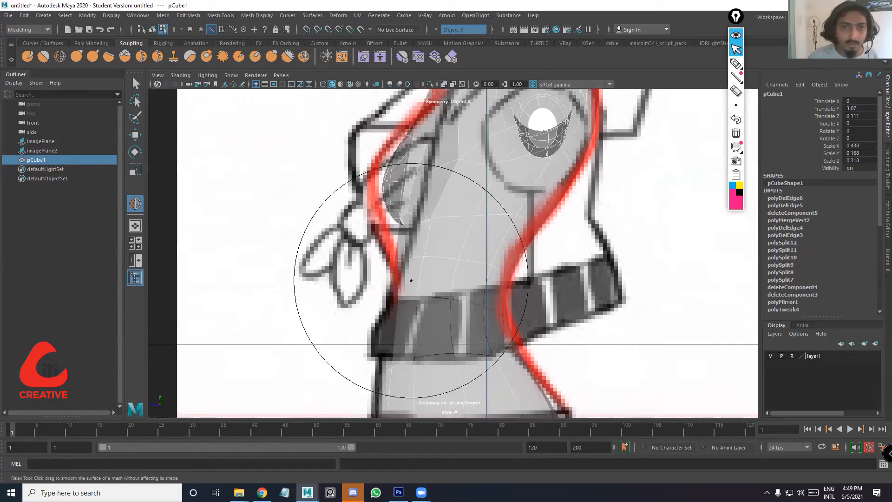
middle_click_drag(411, 281, 420, 329, "alt")
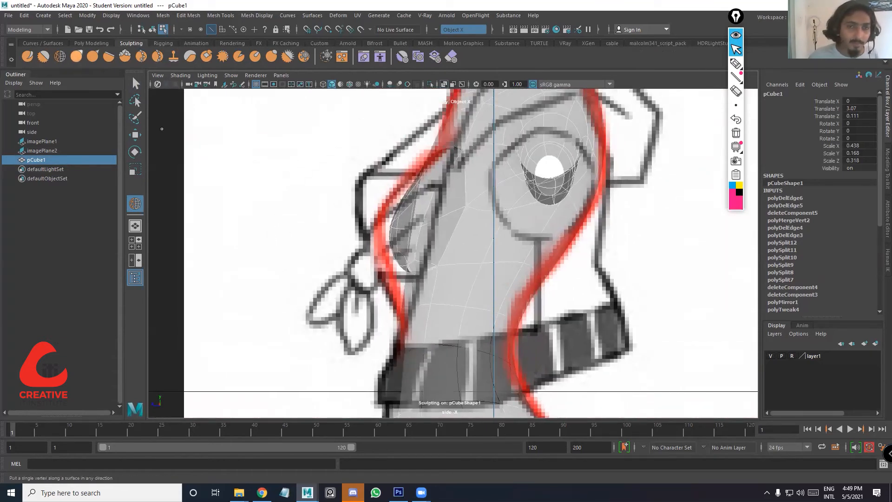
left_click(77, 56)
left_click_drag(399, 201, 396, 199)
left_click_drag(432, 145, 437, 146)
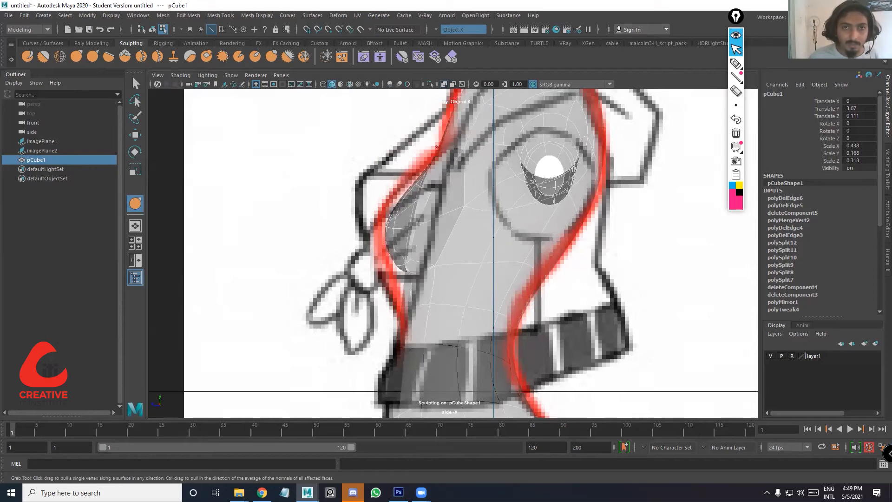
Check the torso against the side reference, and nudge the breasts inward in the front view with the Grab tool
middle_click_drag(453, 218, 442, 205, "alt")
middle_click_drag(504, 296, 482, 247, "alt")
middle_click_drag(472, 285, 455, 313, "alt")
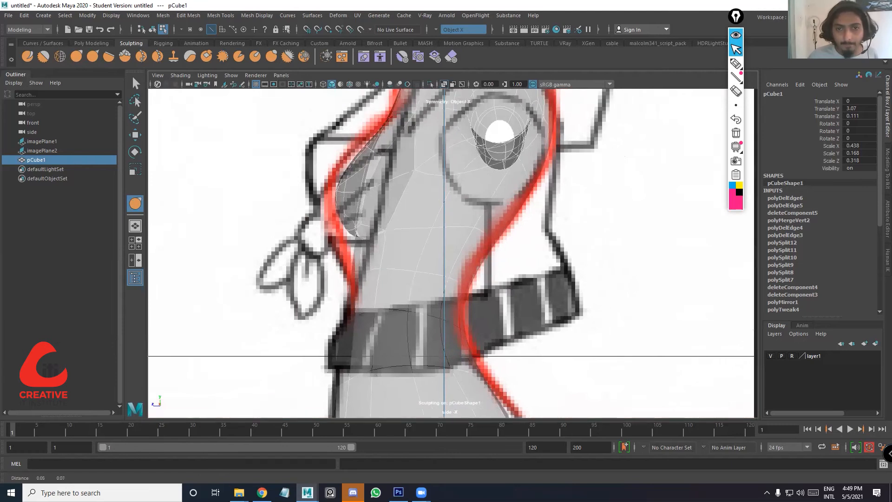
middle_click_drag(489, 241, 470, 322, "alt")
middle_click_drag(497, 268, 506, 342, "alt")
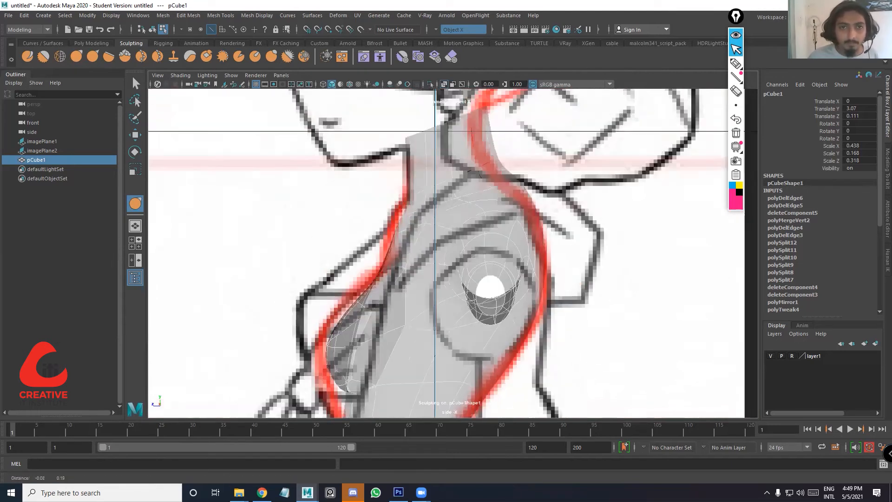
scroll(448, 199, "down", 10)
key("space")
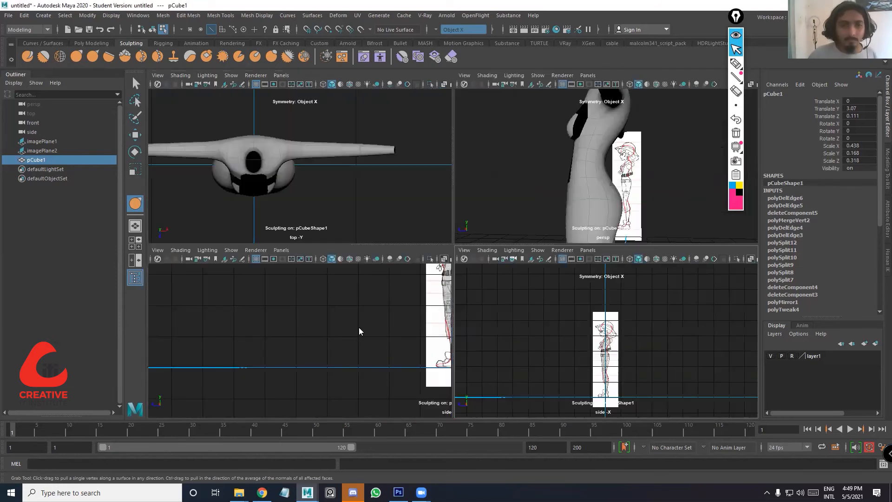
key("space")
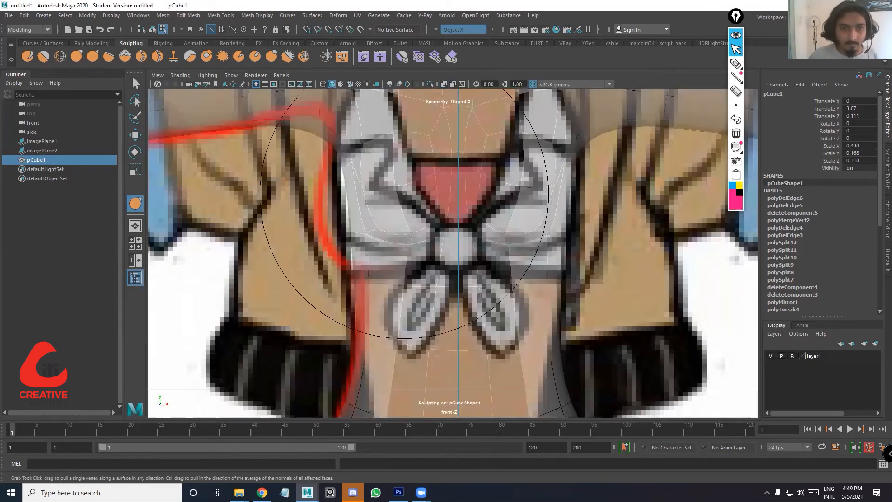
left_click_drag(365, 200, 368, 200)
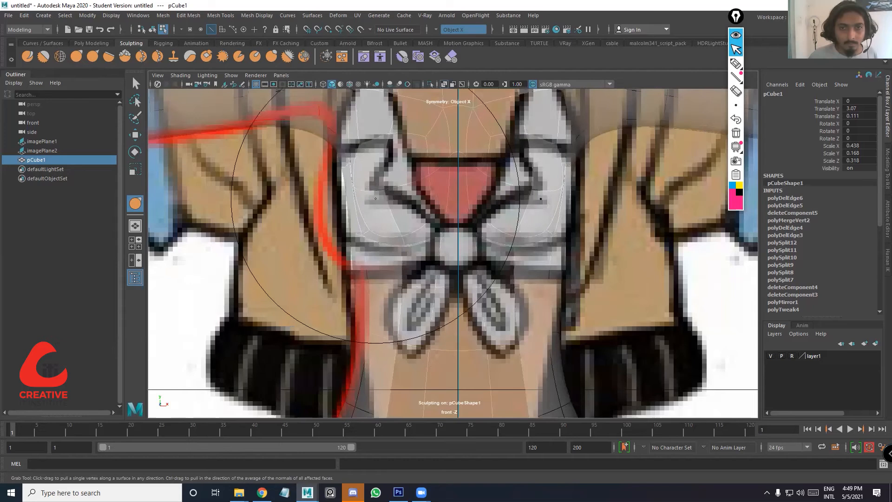
left_click_drag(416, 183, 431, 182)
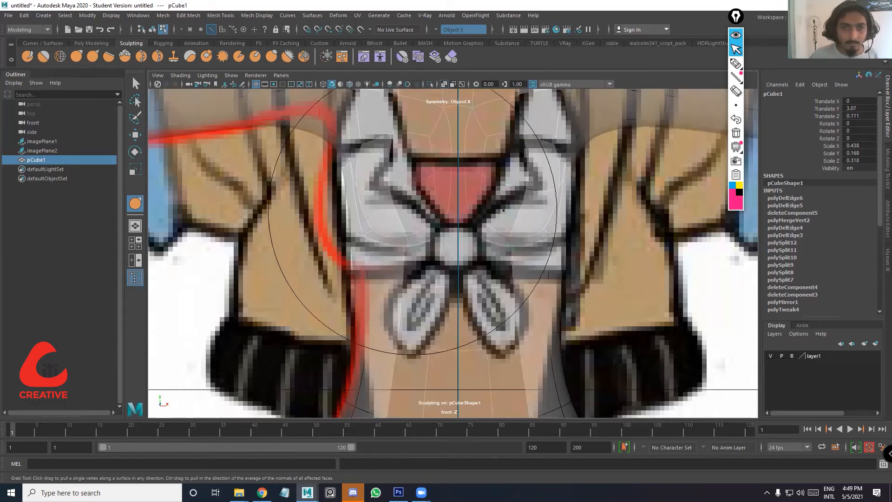
Leave sculpting, deselect the body and examine the smoothed chest, neck and shoulders in perspective
middle_click_drag(423, 273, 402, 160, "alt")
scroll(435, 207, "down", 15)
scroll(456, 256, "up", 3)
key("q")
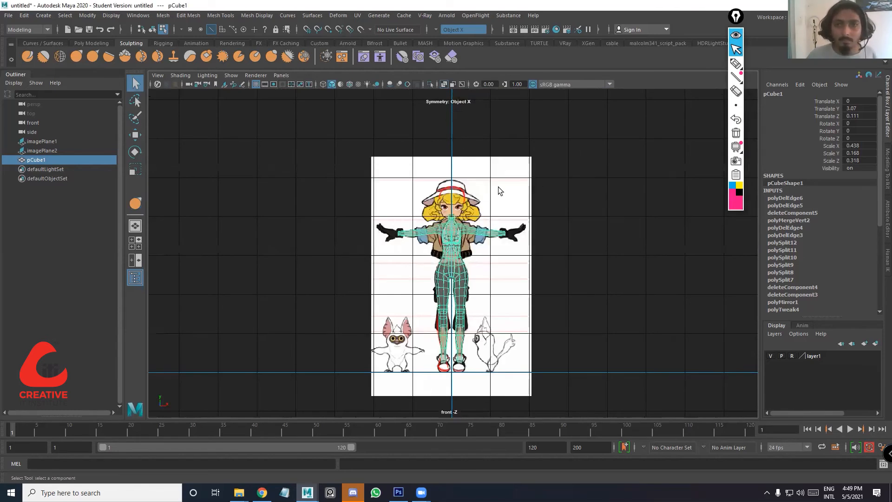
key("space")
key("space")
left_click_drag(446, 168, 504, 164, "alt")
right_click_drag(466, 192, 508, 171)
left_click(507, 171)
scroll(466, 218, "down", 4)
scroll(487, 279, "up", 10)
left_click_drag(425, 304, 467, 271, "alt")
middle_click_drag(460, 186, 451, 290, "alt")
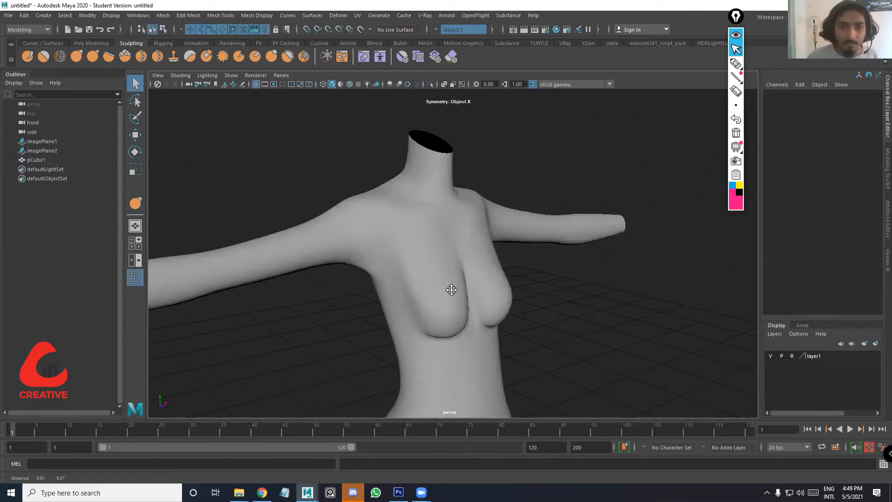
left_click_drag(470, 306, 449, 324, "alt")
scroll(449, 325, "up", 5)
middle_click_drag(395, 288, 418, 329, "alt")
left_click_drag(418, 329, 416, 329, "alt")
left_click(326, 319)
left_click_drag(321, 317, 303, 270, "alt")
Reposition the collarbone vertices beside the pit of the throat, keeping both sides symmetric
right_click_drag(319, 235, 274, 237)
left_click_drag(290, 278, 311, 288, "alt")
left_click(310, 288)
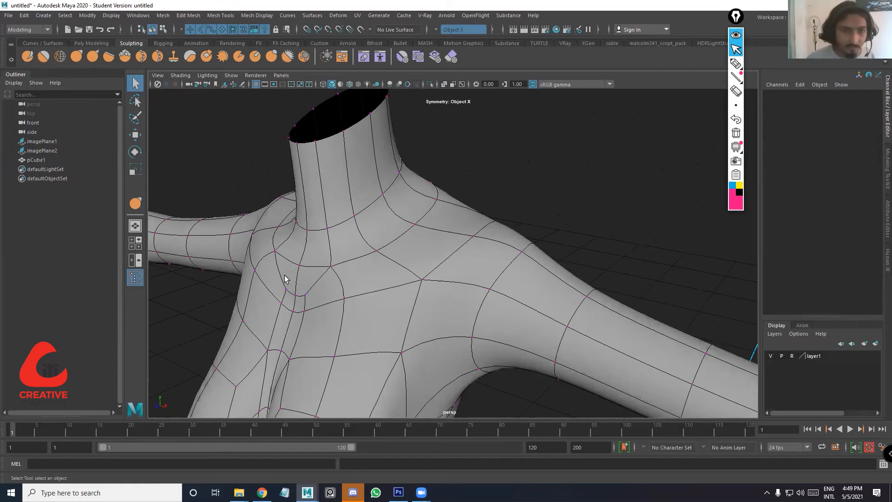
left_click(299, 268)
key("1")
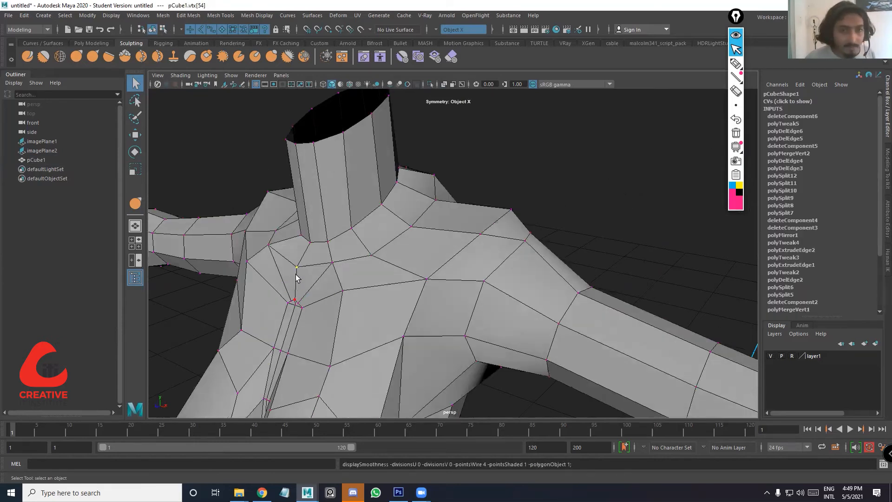
mouse_move(297, 273)
left_mouse_down("alt")
mouse_move(313, 286)
mouse_move(319, 270)
mouse_move(291, 268)
left_mouse_up("alt")
key("w")
key("3")
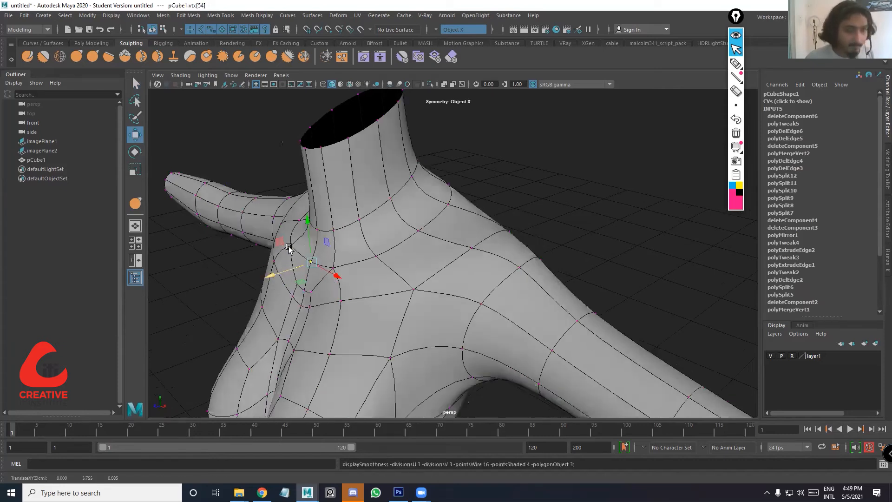
left_click_drag(257, 243, 268, 247)
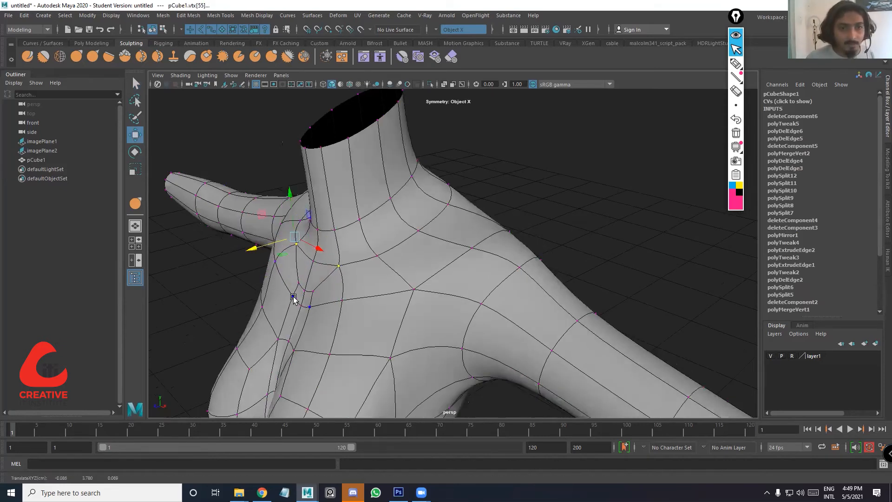
left_click_drag(303, 272, 339, 308, "alt")
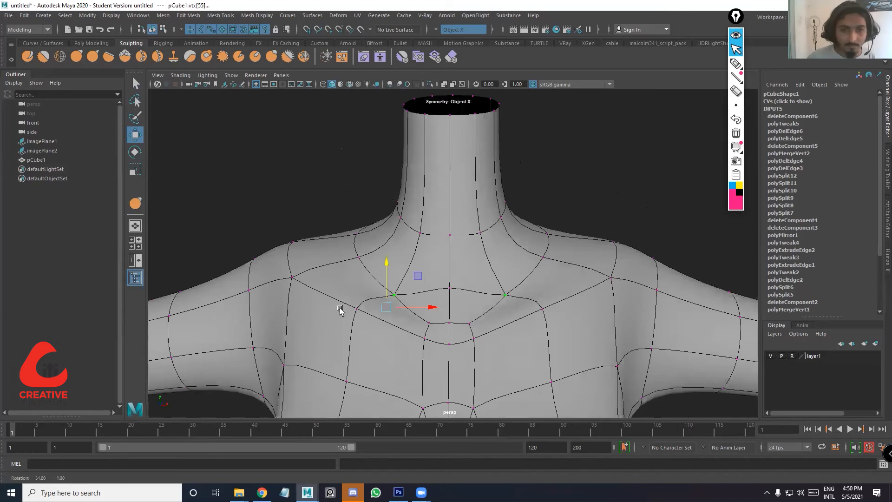
Move the throat vertices and the front vertices at the base of the neck forward or back to refine their profile
left_click_drag(382, 282, 440, 341, "alt")
left_click(460, 340)
left_click_drag(464, 312, 411, 294)
left_click(481, 352)
left_click(430, 295)
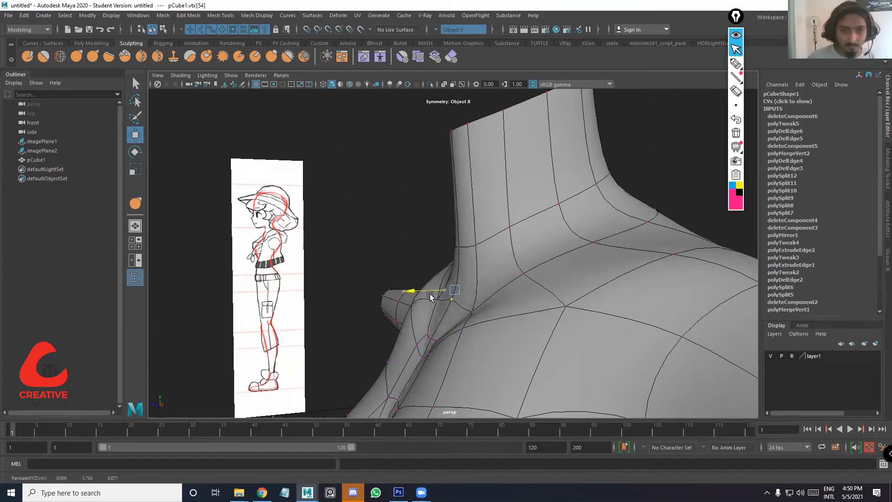
left_click(451, 254)
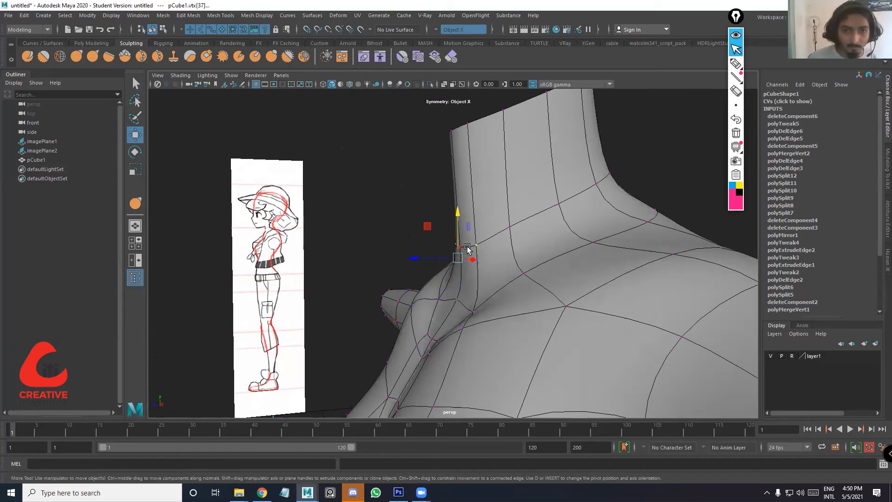
mouse_move(441, 264)
left_mouse_down()
mouse_move(575, 304)
mouse_move(473, 298)
mouse_move(446, 279)
mouse_move(390, 272)
mouse_move(395, 278)
mouse_move(348, 278)
mouse_move(418, 259)
mouse_move(404, 261)
mouse_move(433, 266)
left_mouse_up()
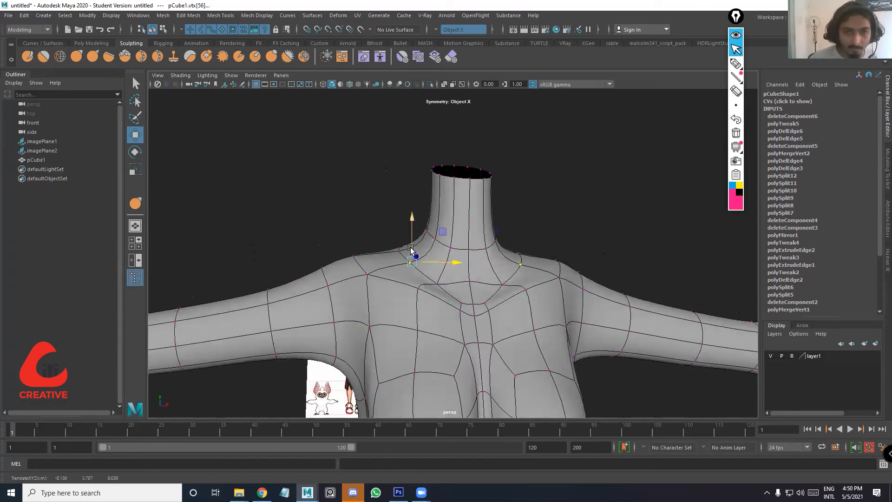
Adjust the vertices around the side and back of the neck base where the neck meets the shoulders
left_click_drag(525, 295, 379, 212, "alt")
left_click(382, 245)
left_click_drag(398, 257, 429, 262, "alt")
left_click(387, 238)
left_click(340, 229)
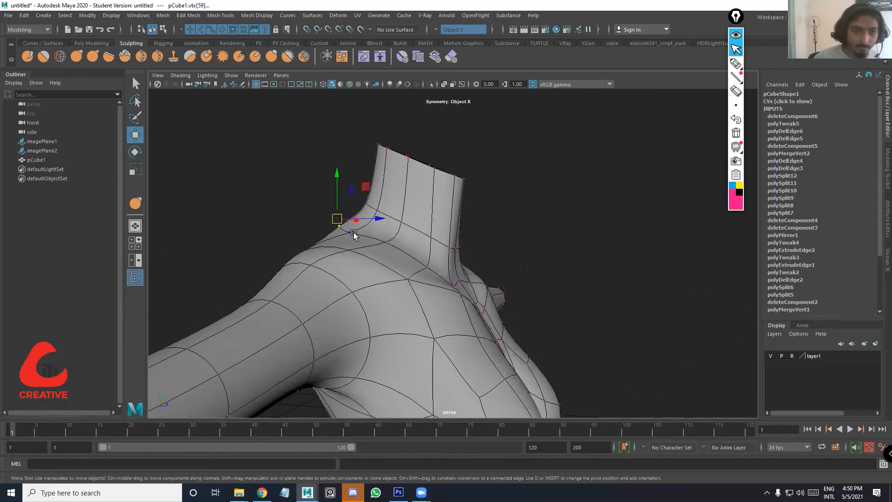
left_click_drag(348, 222, 428, 203, "alt")
left_click(428, 203, "shift")
left_click_drag(509, 239, 474, 220, "alt")
left_click_drag(462, 273, 481, 275, "alt")
left_click_drag(442, 241, 507, 294, "alt")
left_click_drag(432, 287, 450, 270, "alt")
left_click(452, 275)
mouse_move(428, 251)
middle_mouse_down()
mouse_move(424, 243)
mouse_move(440, 257)
middle_mouse_up()
left_click_drag(474, 275, 400, 309, "alt")
Shift one more vertex sideways on the unsmoothed upper body, and return to object mode with nothing selected
key("1")
left_click_drag(468, 321, 541, 328, "alt")
left_click(450, 330)
left_click_drag(431, 331, 359, 332)
left_click(435, 328)
left_click_drag(442, 325, 346, 352, "alt")
left_click_drag(408, 319, 473, 284, "alt")
left_click_drag(534, 212, 576, 253, "alt")
right_click_drag(473, 304, 545, 279)
left_click(544, 280)
Examine the overall torso and arms from several angles, smoothed and unsmoothed
left_click_drag(529, 307, 532, 305, "alt")
left_click_drag(439, 342, 553, 307, "alt")
scroll(474, 306, "down", 5)
left_click_drag(453, 239, 511, 252, "alt")
scroll(511, 252, "up", 5)
left_click_drag(462, 269, 366, 19, "alt")
left_click(418, 284)
scroll(358, 281, "up", 3)
key("1")
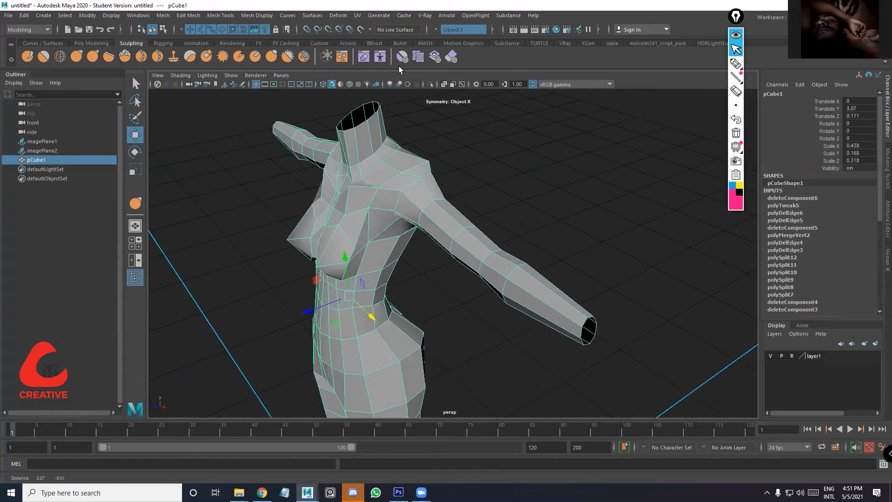
Bevel the edge loop around the elbow with a fraction of 0.5
middle_click_drag(398, 66, 367, 72, "alt")
scroll(371, 278, "up", 5)
right_click_drag(353, 293, 353, 260)
double_click(348, 294)
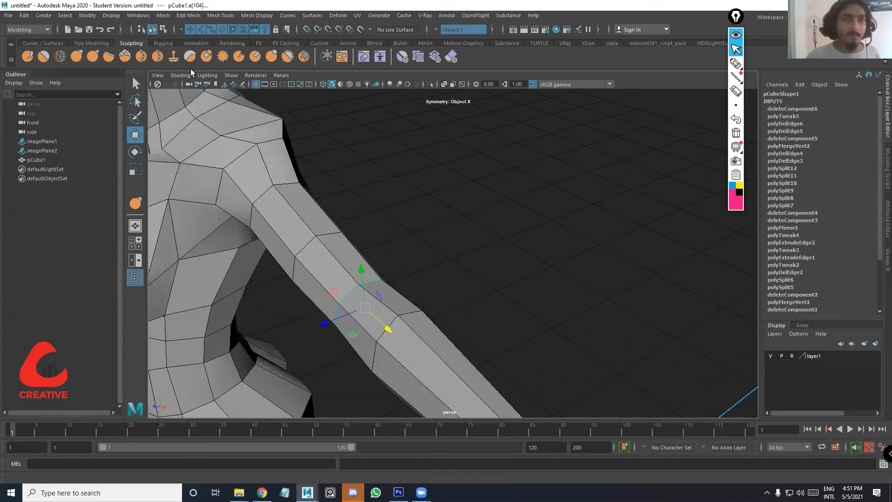
left_click(92, 44)
left_click_drag(516, 249, 363, 260, "alt")
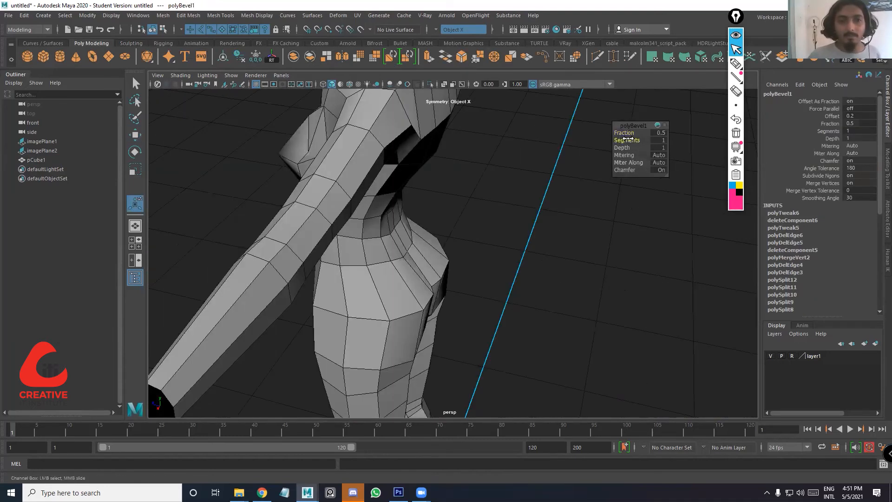
Inspect the spacing of the bevelled elbow loops, smoothed in perspective and from above
mouse_move(464, 201)
left_mouse_down("alt")
mouse_move(510, 281)
mouse_move(477, 194)
left_mouse_up("alt")
middle_click_drag(477, 195, 484, 284, "alt")
left_click_drag(484, 284, 401, 167, "alt")
double_click(440, 302)
key("3")
key("space")
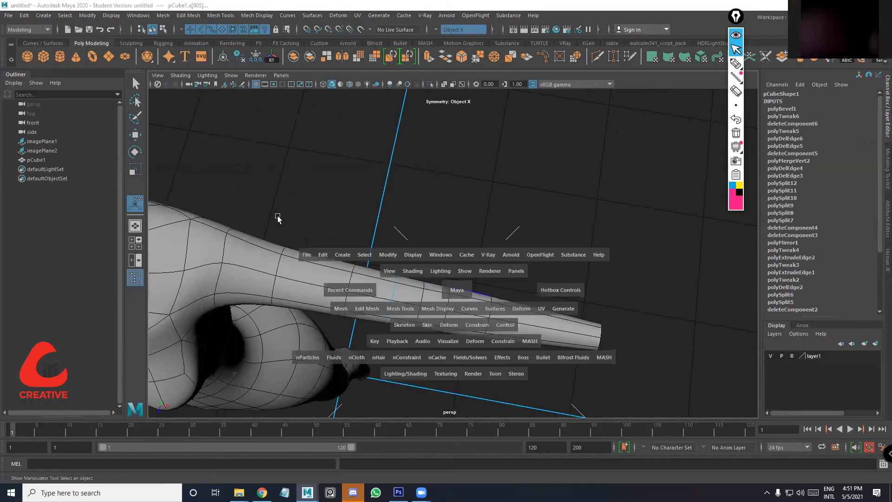
key("space")
scroll(323, 254, "up", 2)
key("1")
Undo back to the elbow edge loop and bevel it again with a fraction of 0.5 and 2 segments
key("ctrl+z")
key("ctrl+z")
key("ctrl+z")
key("ctrl+z")
key("ctrl+z")
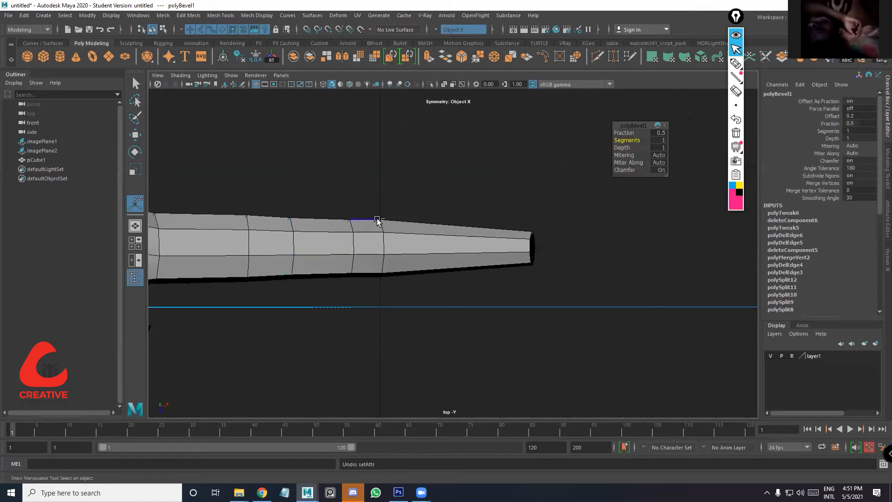
key("ctrl+z")
left_click(460, 58)
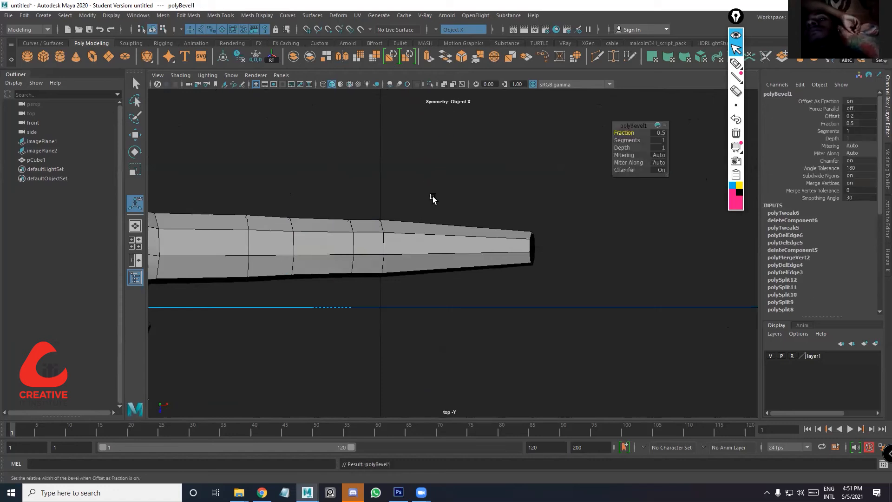
left_click_drag(625, 140, 630, 141)
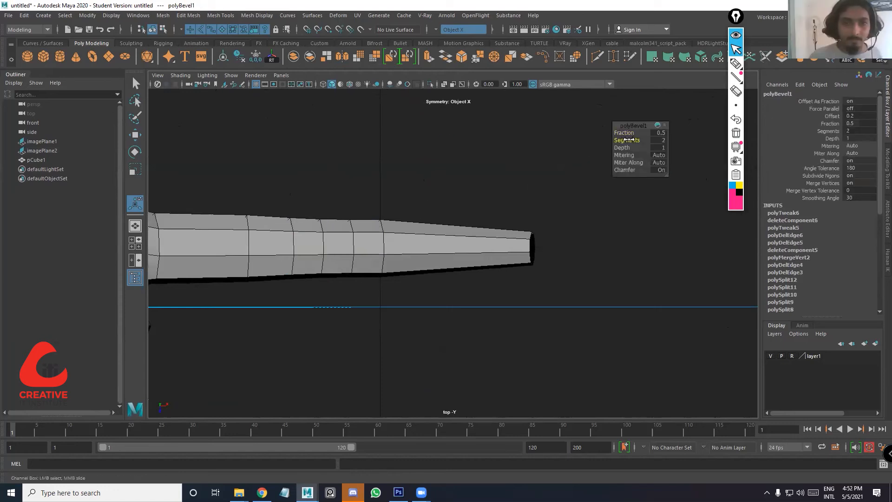
Rotate the elbow loop on the upper-arm side slightly and move it closer to the middle loop
left_click(325, 241)
left_click(296, 243)
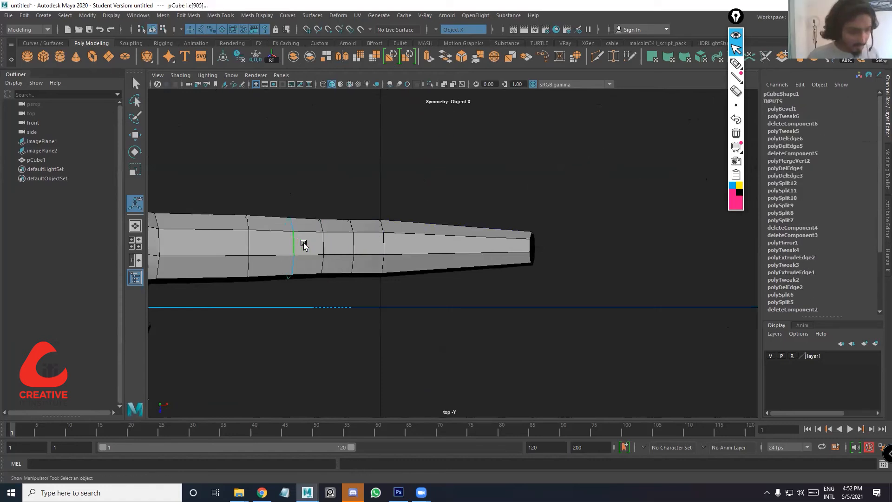
key("e")
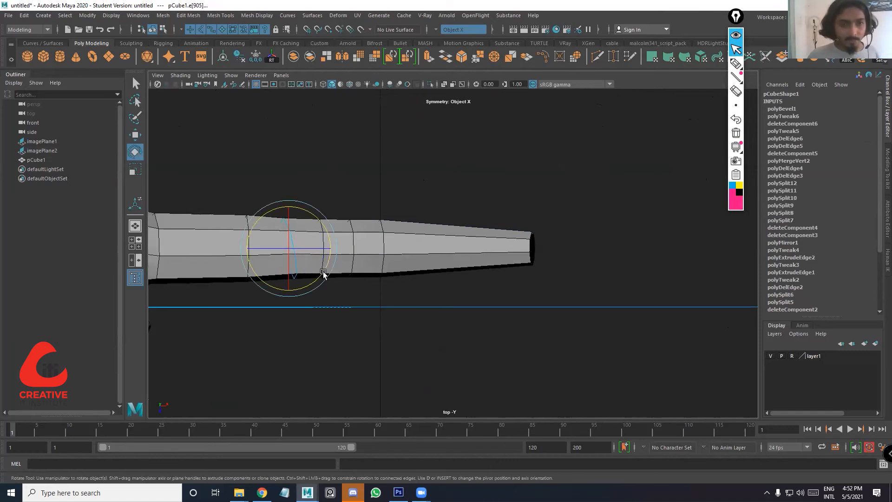
key("w")
left_click_drag(321, 249, 333, 253)
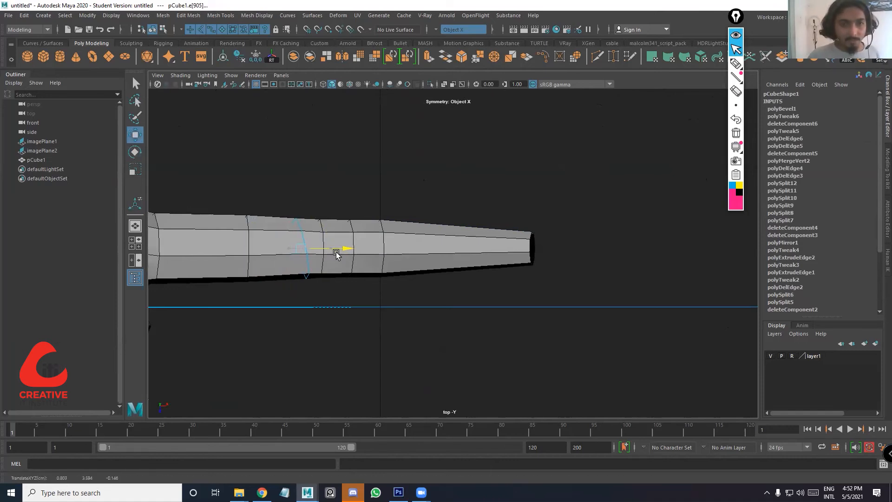
Tilt the elbow loop on the forearm side, move it toward the middle loop and scale it along the arm's depth
left_click(356, 247)
key("e")
left_click_drag(367, 277, 333, 269)
key("w")
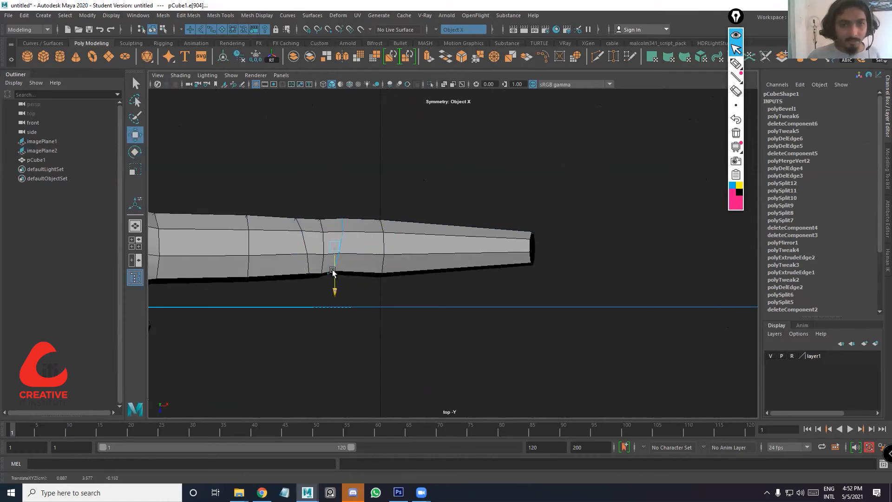
key("e")
key("r")
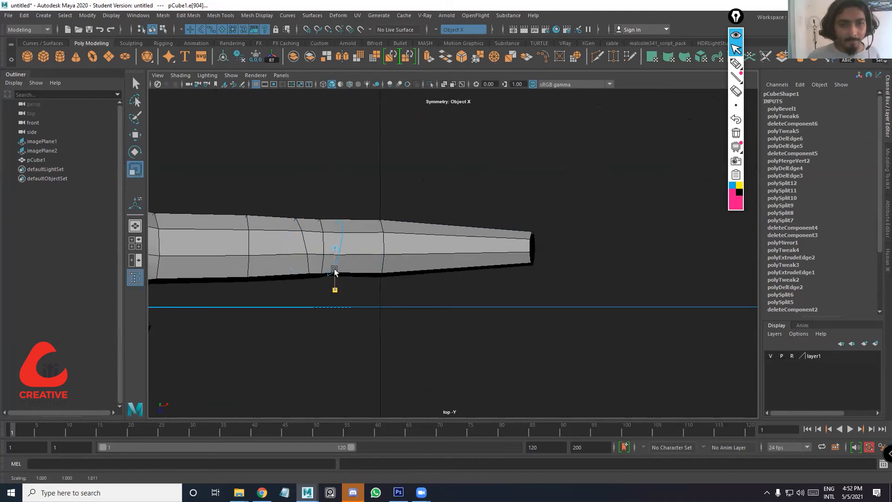
key("3")
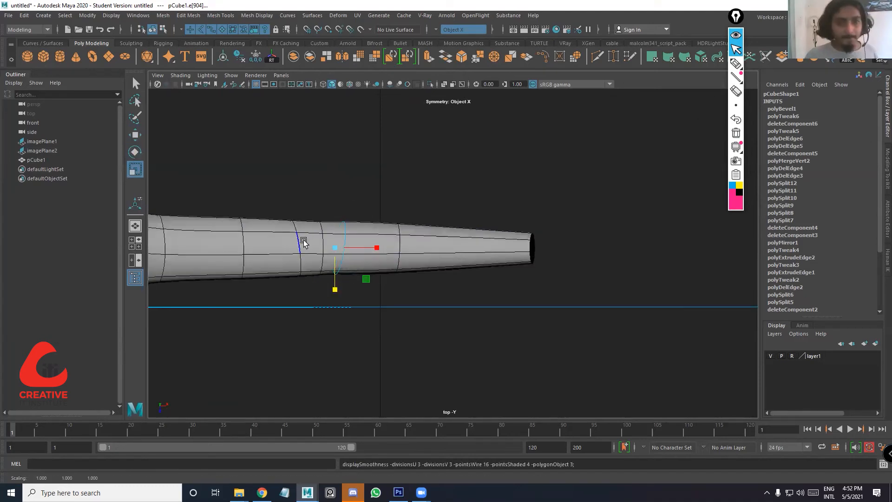
key("1")
Move the middle loop's vertices at the back of the elbow to shape its tip, and return to object mode
right_click_drag(313, 232, 313, 215)
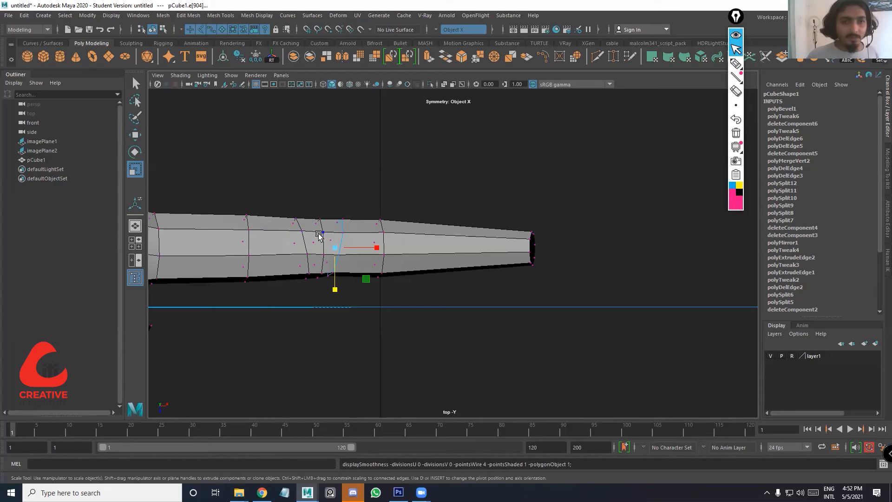
left_click_drag(307, 198, 321, 248)
key("w")
key("3")
right_click_drag(325, 240, 395, 179)
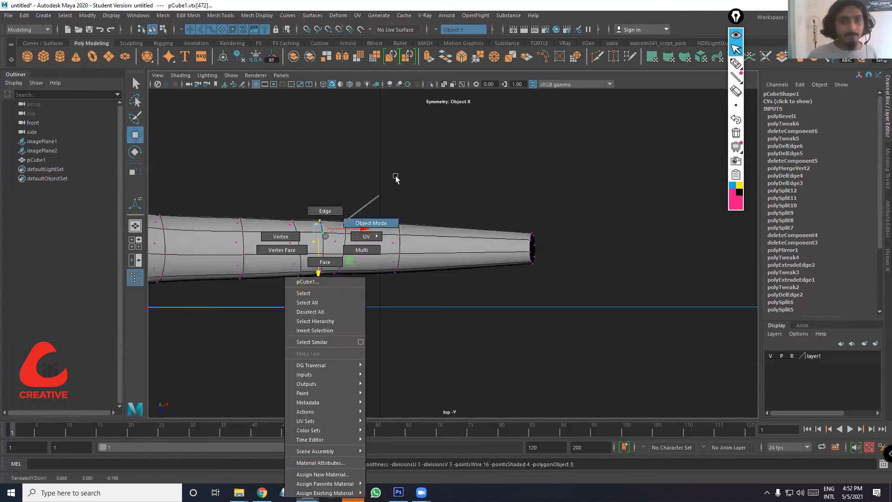
left_click(426, 202)
Examine the whole body in perspective from the front and from behind, smoothed and unsmoothed
scroll(442, 223, "down", 15)
left_click_drag(447, 294, 404, 213)
scroll(498, 236, "up", 3)
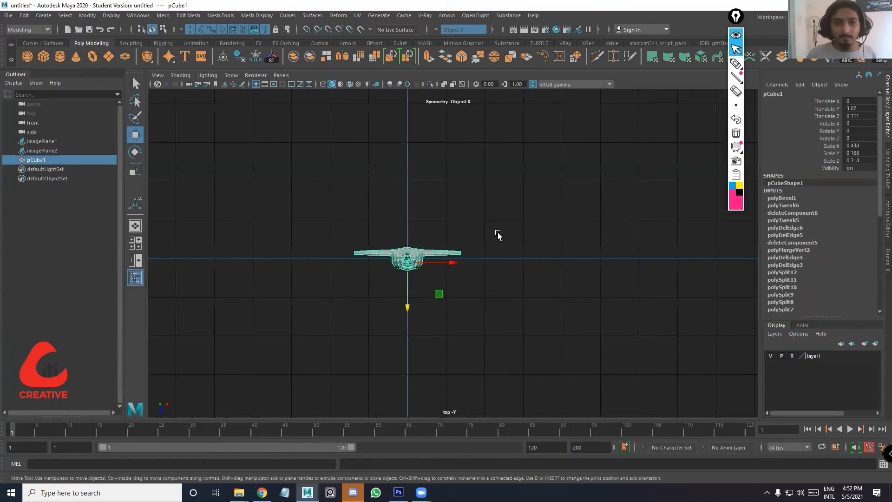
key("space")
key("space")
left_click_drag(335, 243, 437, 312, "alt")
left_click_drag(362, 320, 373, 321, "alt")
scroll(484, 327, "down", 5)
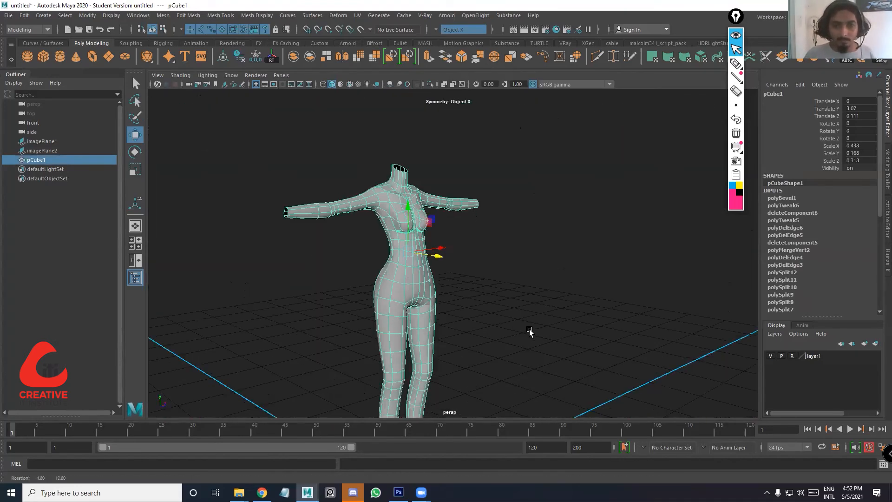
left_click_drag(529, 329, 501, 326, "alt")
scroll(516, 307, "up", 4)
left_click_drag(468, 298, 449, 301, "alt")
key("1")
left_click(492, 292)
left_click_drag(432, 248, 497, 304, "alt")
left_click_drag(570, 276, 556, 233, "alt")
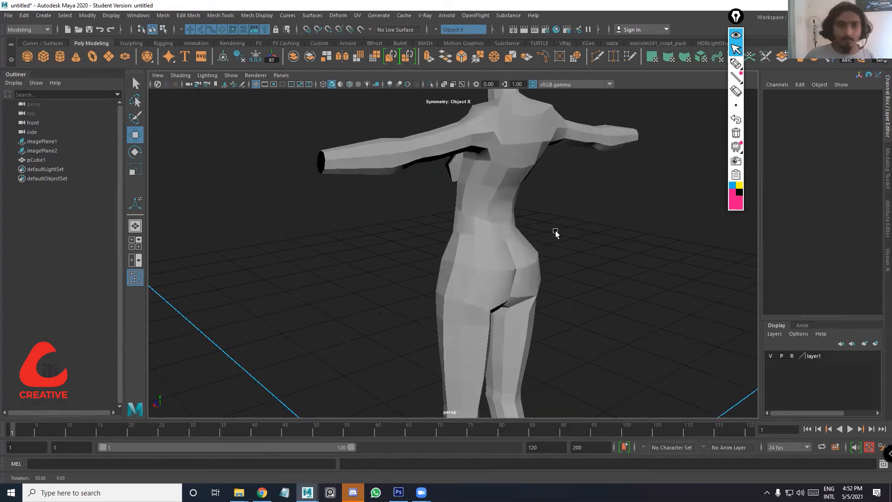
Examine the whole body from several angles in perspective and compare its torso and hips with the side reference drawing
scroll(553, 242, "down", 4)
left_click_drag(578, 268, 543, 236, "alt")
middle_click_drag(497, 261, 455, 172, "alt")
left_click_drag(554, 247, 626, 344, "alt")
scroll(533, 224, "down", 3)
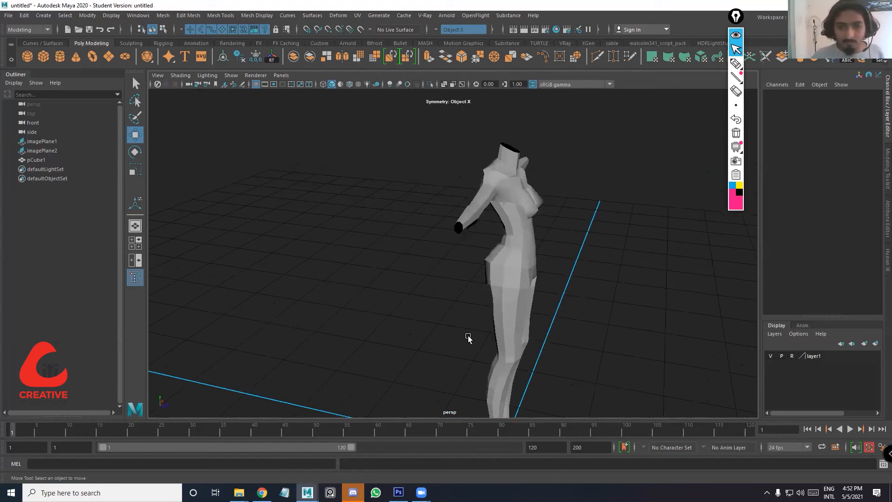
left_click(482, 276)
key("space")
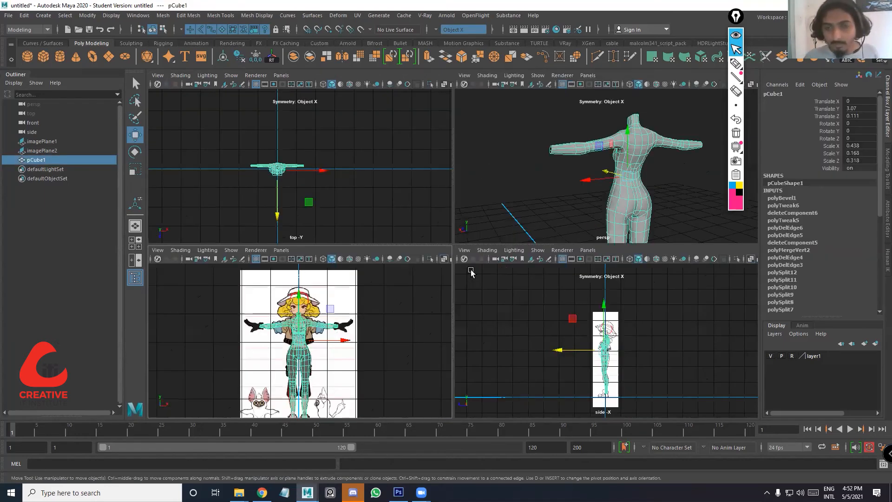
key("space")
scroll(407, 246, "up", 3)
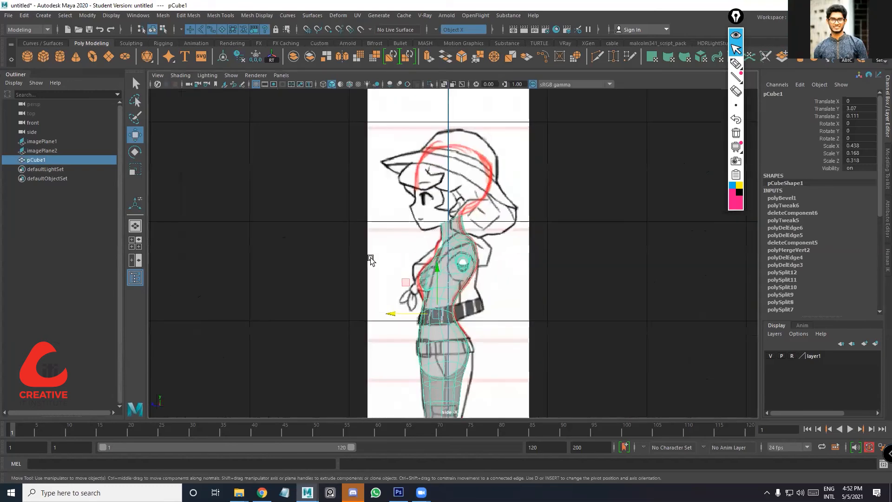
scroll(384, 260, "up", 3)
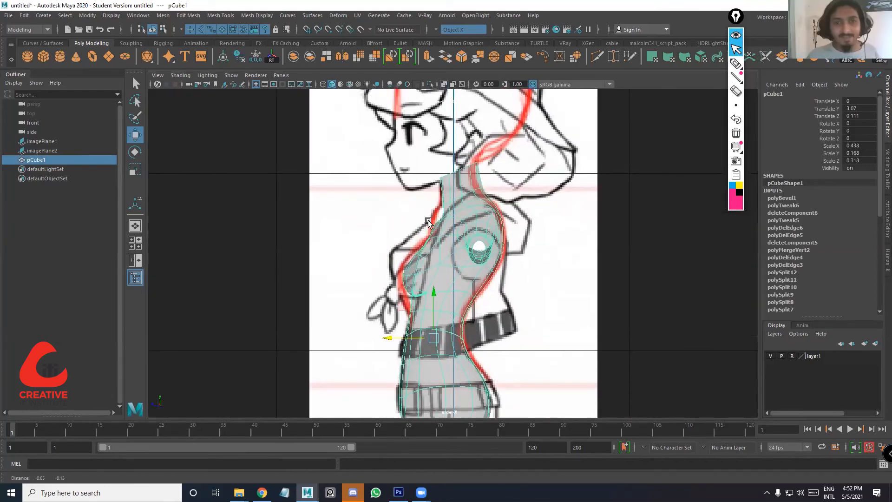
right_click_drag(538, 254, 615, 222, "alt")
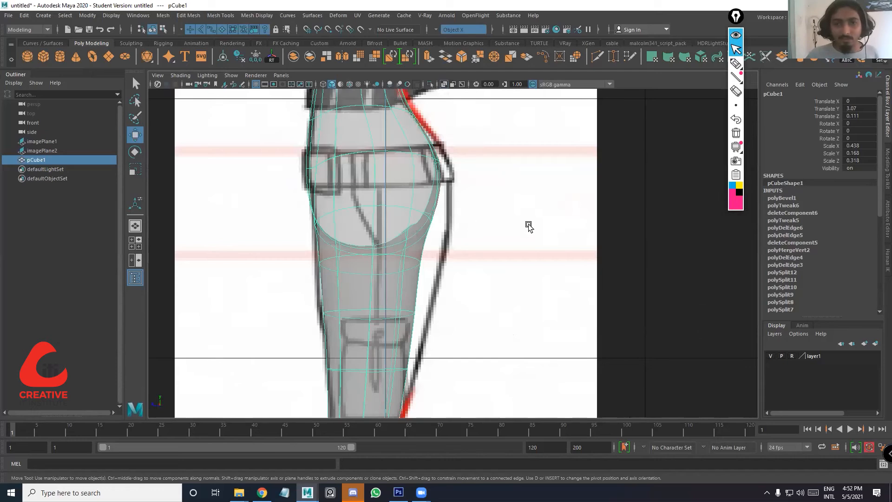
Select the open edge loop at the wrist in perspective and scale it slightly in height
key("space")
key("space")
left_click_drag(494, 290, 480, 203, "alt")
right_click(476, 207)
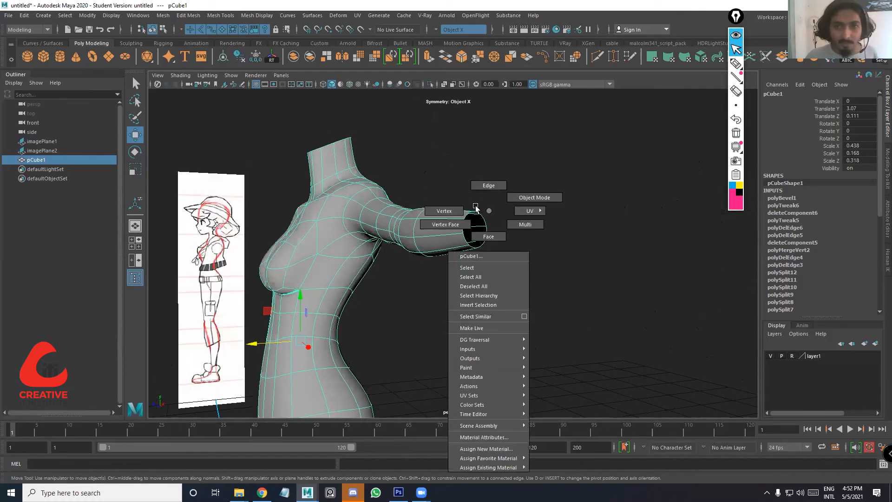
left_click(476, 207)
double_click(474, 213)
key("e")
key("r")
left_click_drag(475, 188, 474, 196)
key("w")
Compare the arms and wrist ends with the gloved hands on the front reference image
key("space")
key("space")
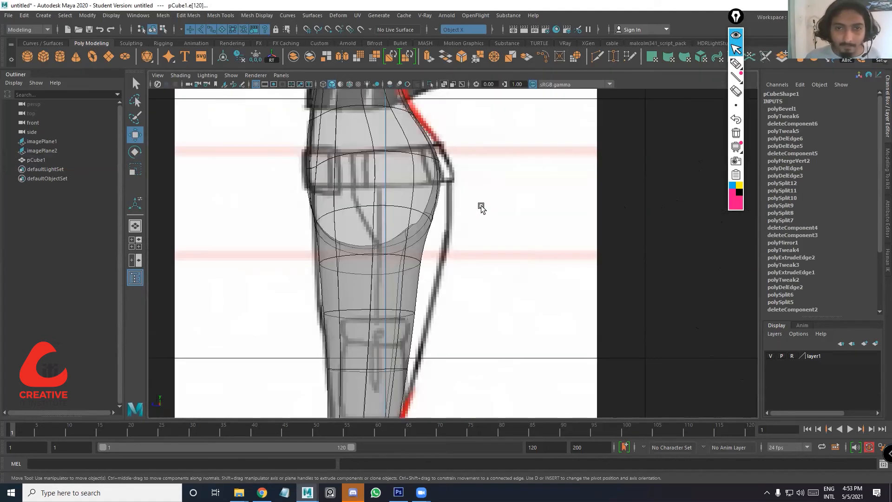
key("space")
key("space")
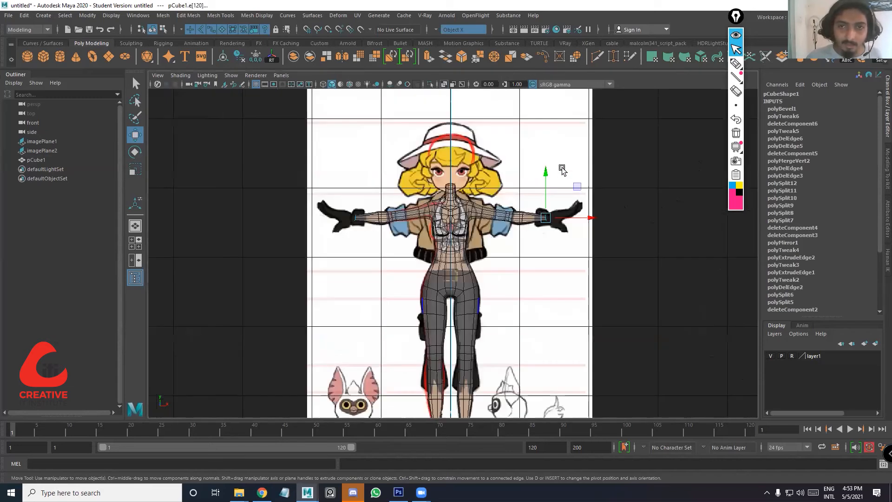
scroll(541, 203, "up", 4)
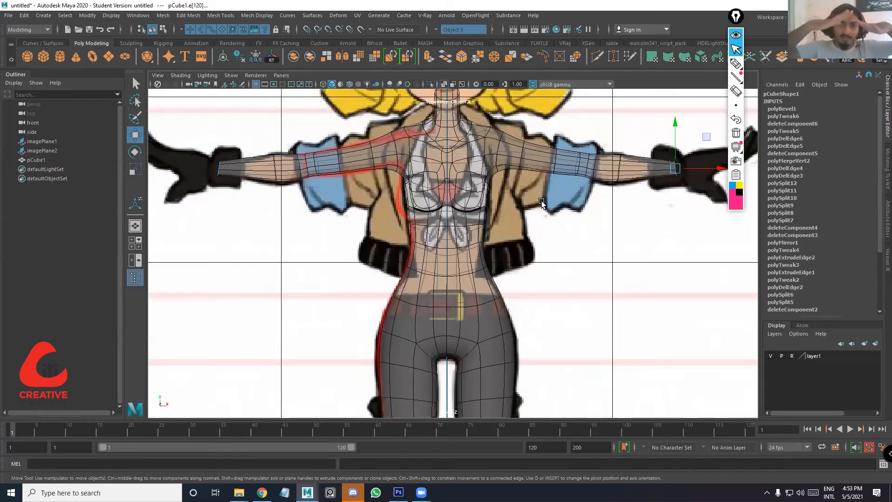
middle_click_drag(541, 203, 428, 240, "alt")
middle_click_drag(542, 203, 504, 203, "alt")
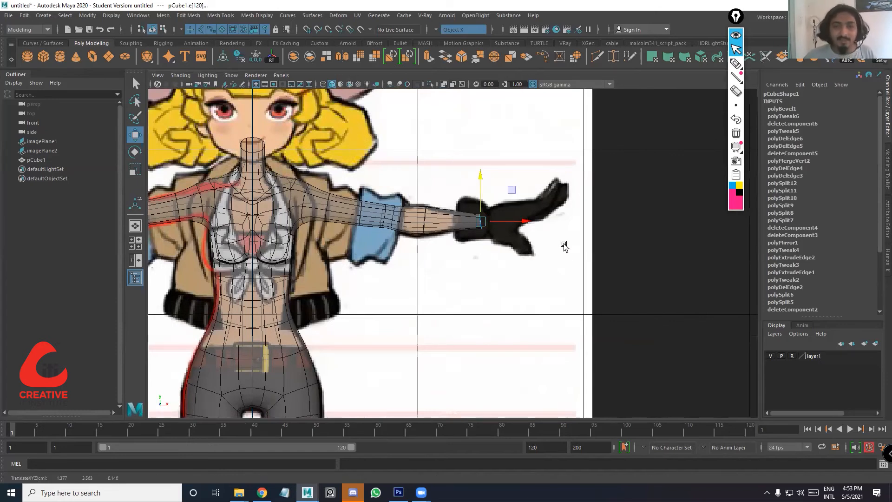
key("e")
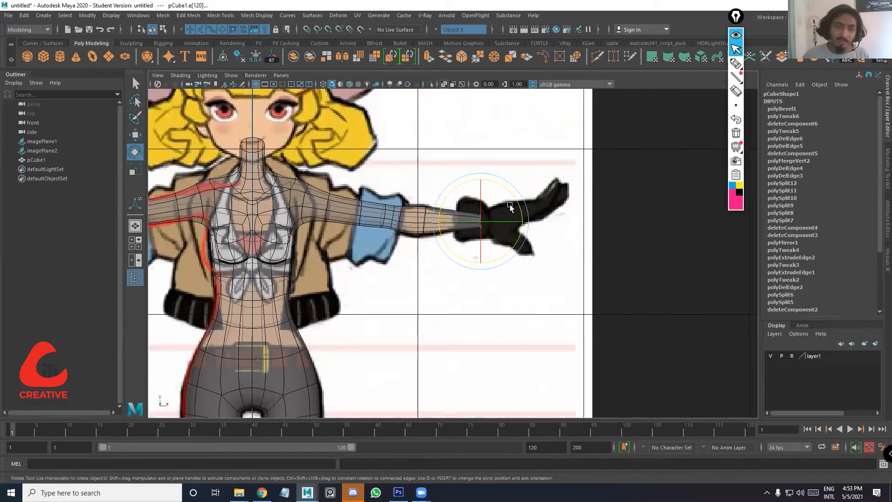
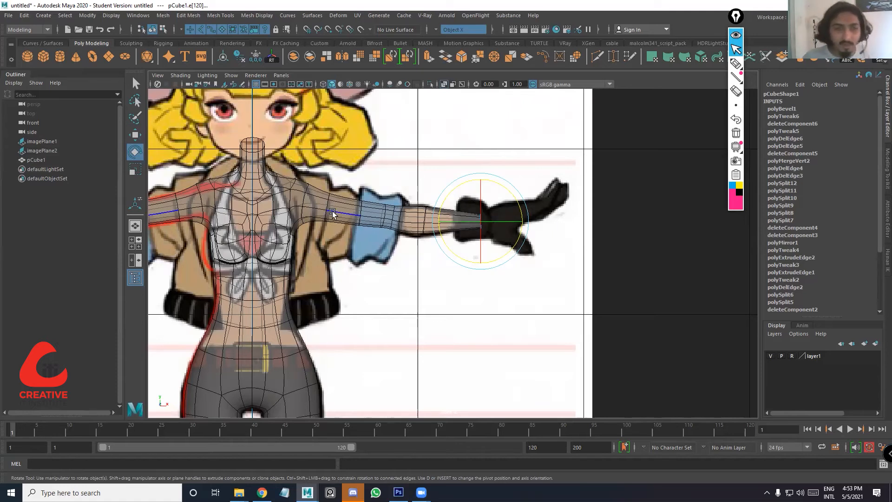
scroll(355, 197, "down", 8)
scroll(372, 223, "up", 6)
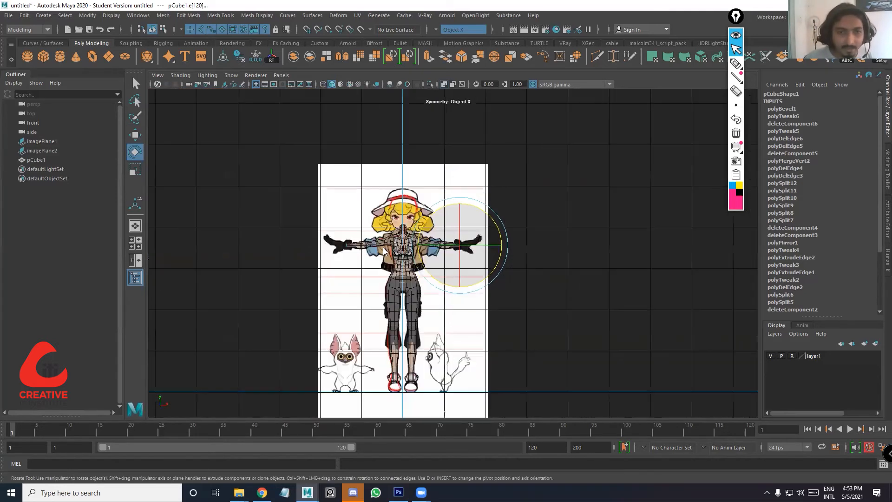
Return to object mode and select the body mesh pCube1
right_click_drag(383, 237, 469, 155)
left_click(153, 192)
left_click(36, 159)
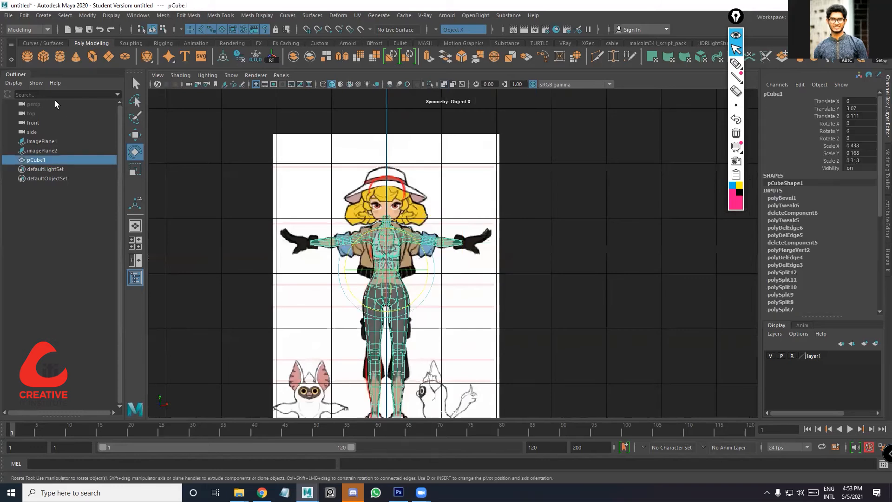
Import hand2.mb from the project's scenes folder using the Maya Scenes file type, and accept the student version notice
left_click(8, 16)
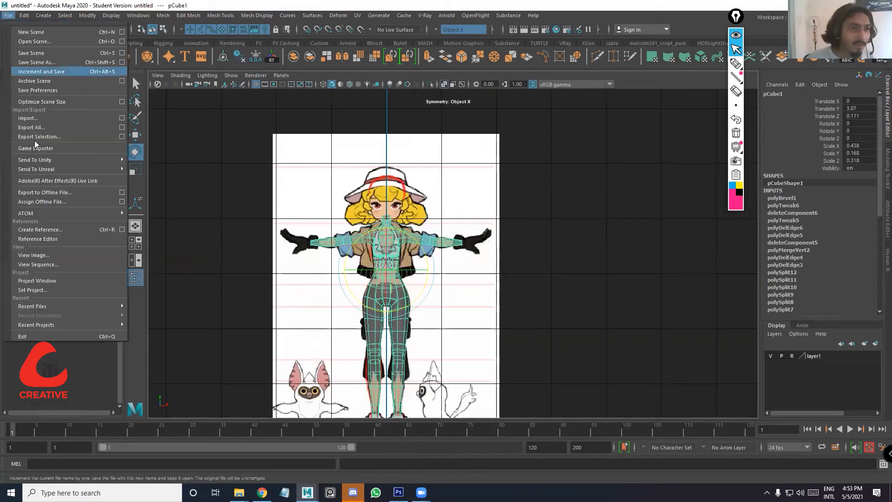
left_click(44, 118)
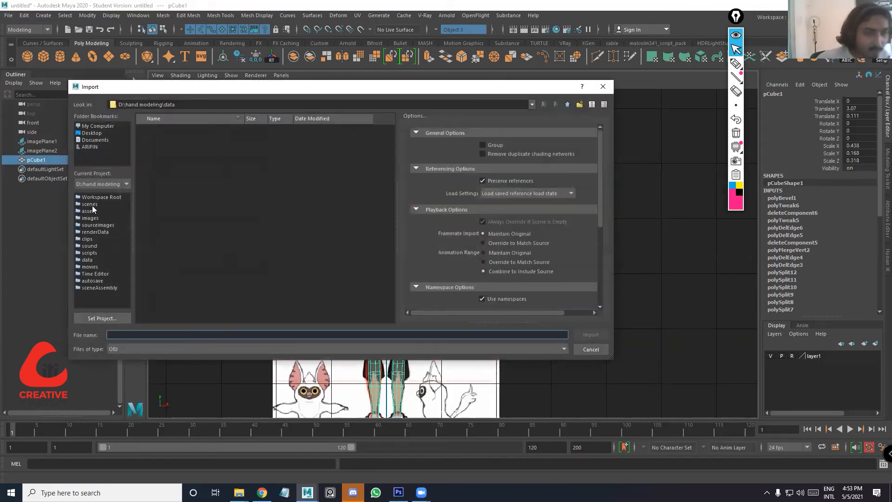
left_click(89, 204)
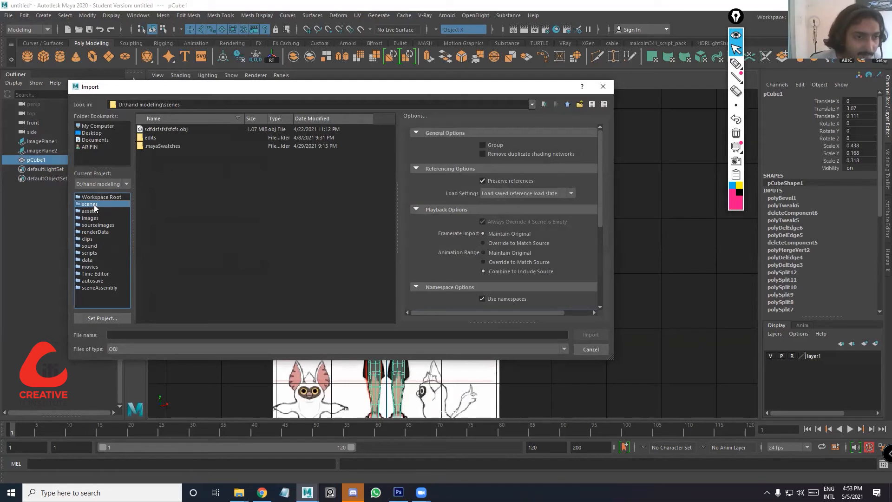
left_click(127, 350)
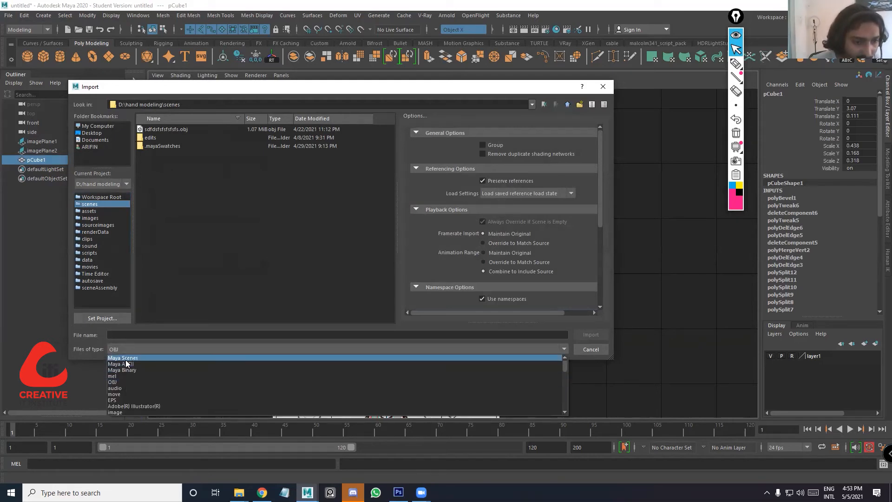
left_click(123, 357)
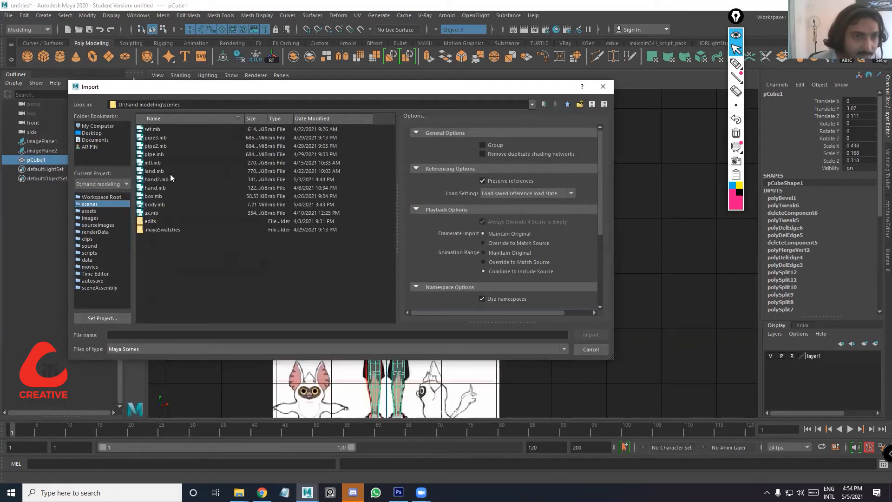
left_click(158, 180)
left_click(601, 334)
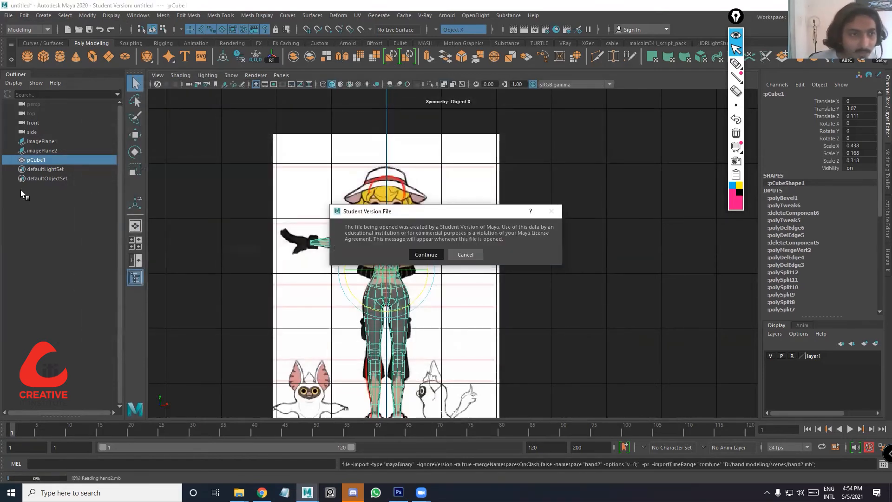
left_click(426, 254)
Select all six imported hand meshes together in the perspective view
scroll(496, 254, "down", 5)
key("space")
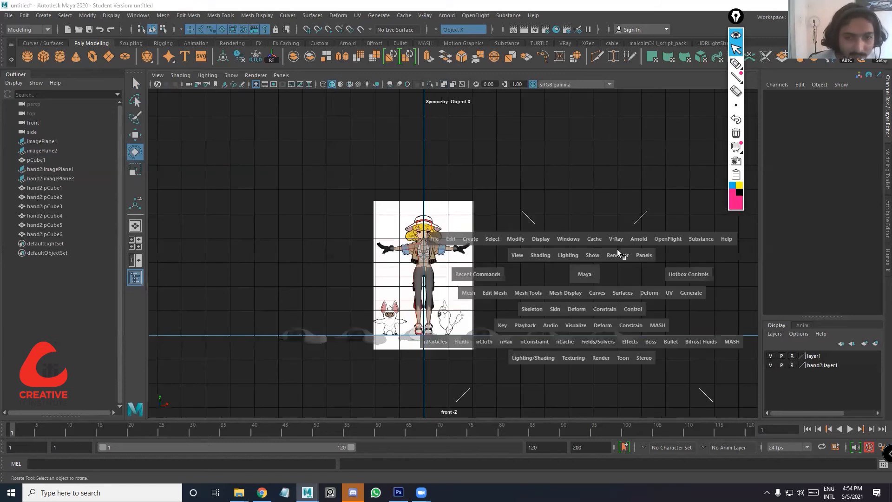
key("space")
scroll(539, 335, "down", 4)
left_click_drag(540, 335, 491, 249, "alt")
left_click(228, 253)
left_click(326, 261, "shift")
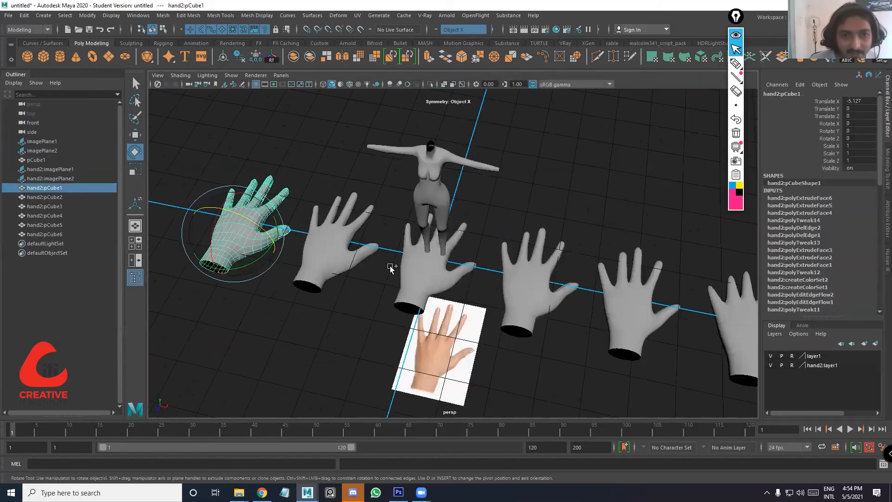
left_click(447, 279, "shift")
left_click(531, 297, "shift")
left_click(630, 313, "shift")
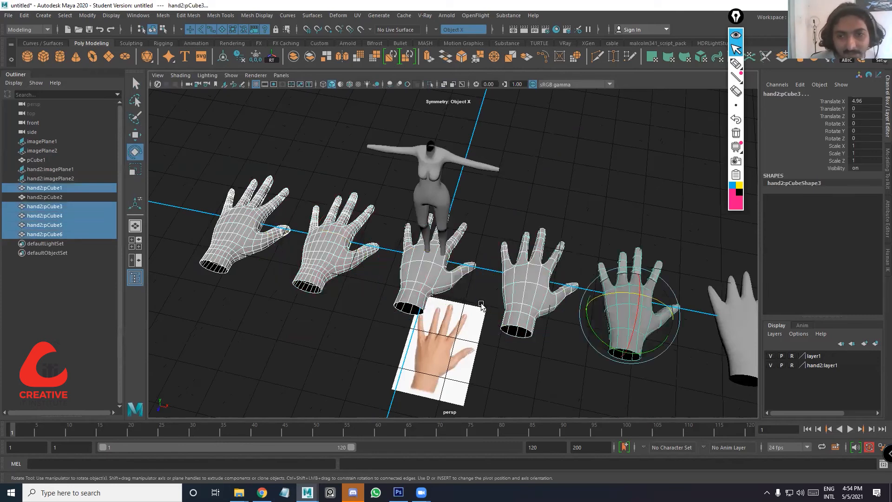
middle_click_drag(509, 317, 498, 317, "alt")
middle_click_drag(575, 319, 543, 326, "alt")
left_click(595, 329, "shift")
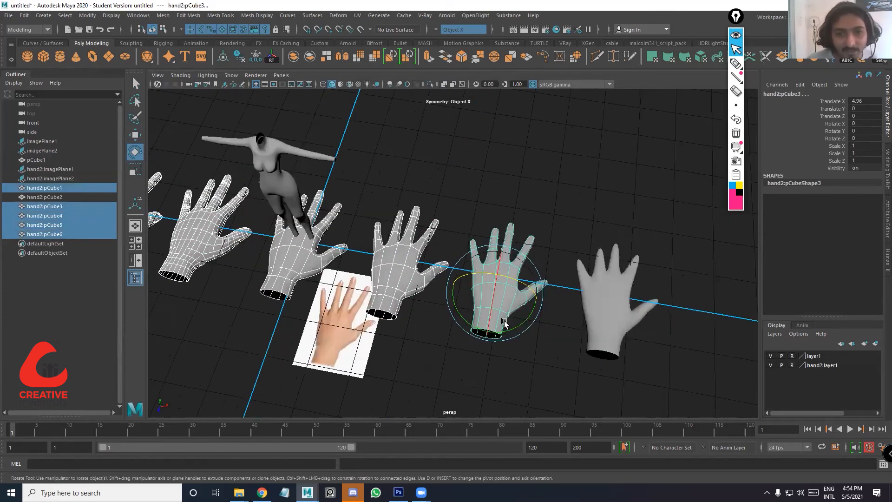
Move the six selected hands together in the negative X direction, clear of the body
scroll(504, 321, "down", 2)
left_click_drag(519, 311, 402, 280, "alt")
scroll(489, 312, "up", 3)
scroll(449, 242, "down", 6)
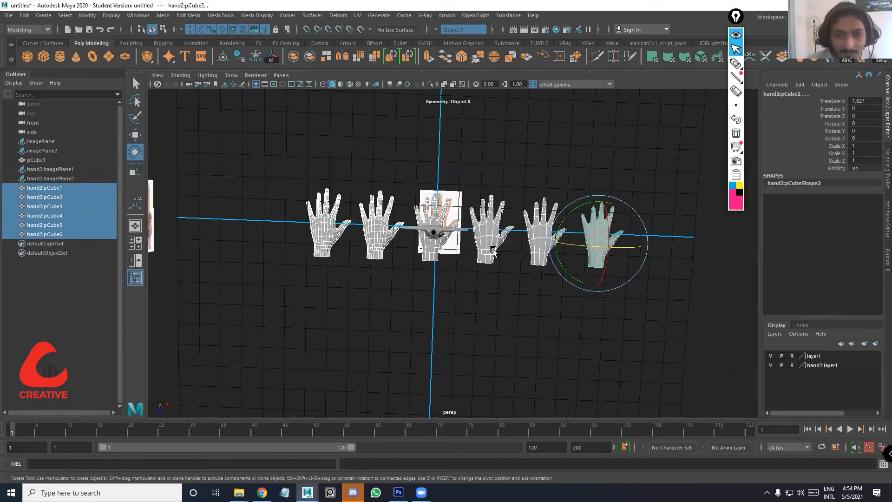
scroll(494, 253, "up", 3)
key("w")
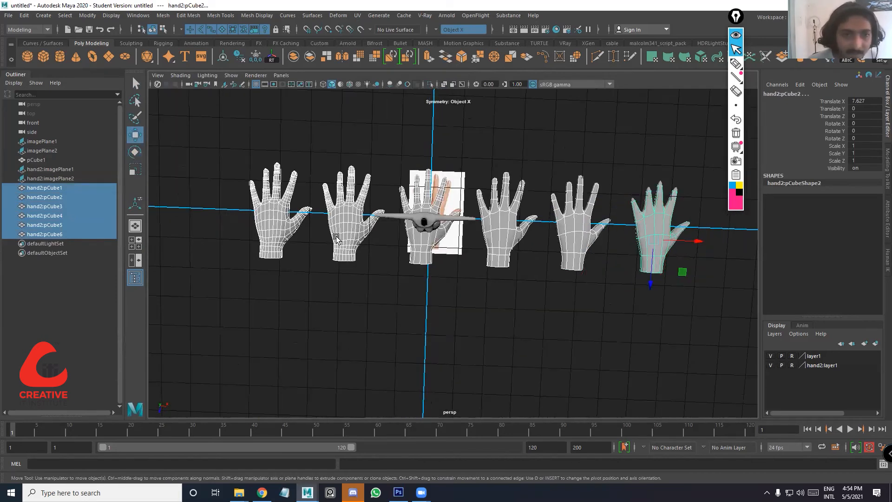
left_click_drag(698, 241, 367, 288)
middle_click_drag(369, 291, 544, 290, "alt")
Move the hand hand2:pCube5 on its own along X back to the body, to about X -0.306
left_click(463, 265)
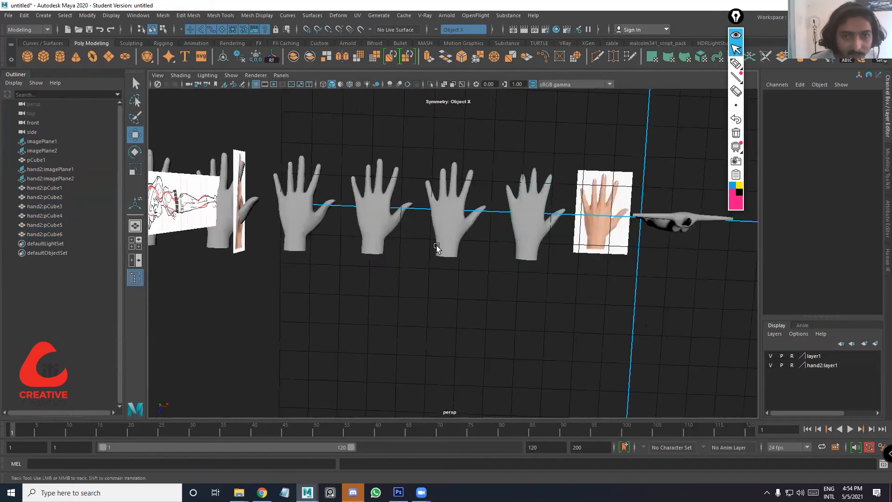
left_click(437, 248)
left_click(386, 233)
scroll(388, 233, "up", 3)
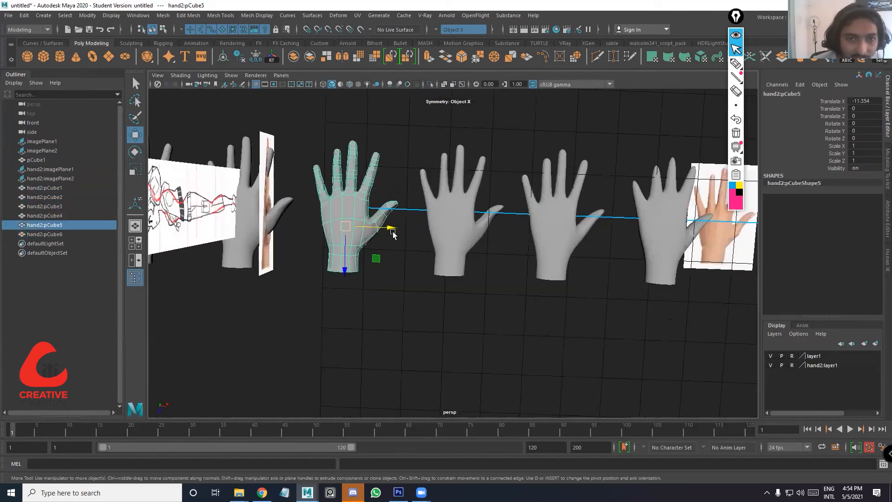
middle_click_drag(247, 235, 320, 238, "alt")
left_click(320, 235)
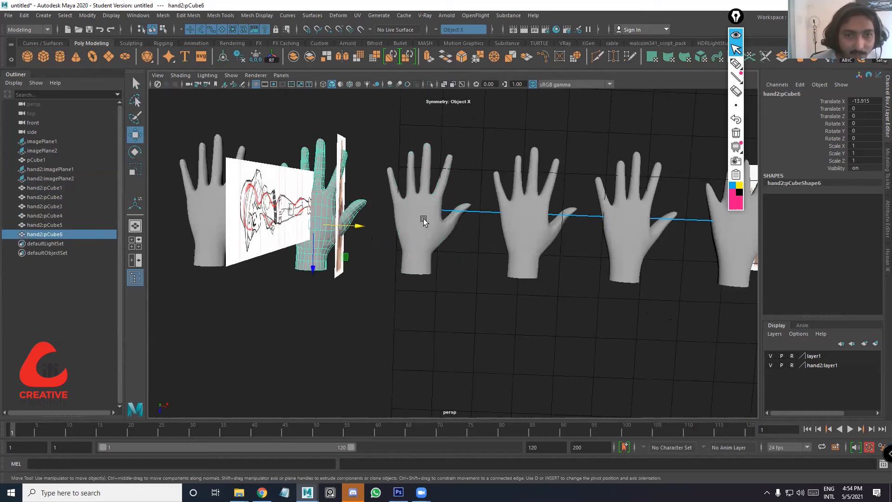
key("ctrl+z")
middle_click_drag(737, 304, 351, 223, "alt")
key("ctrl+z")
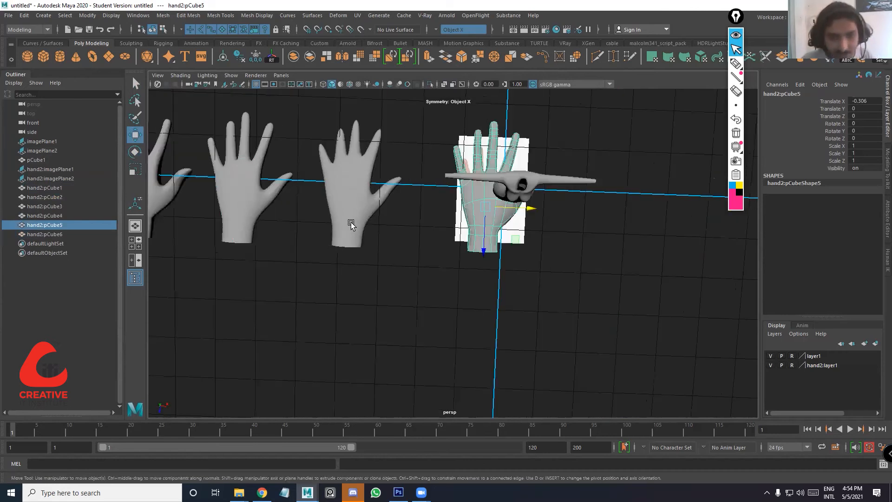
Delete the five other imported hands, keeping only the one beside the body
right_click_drag(350, 222, 309, 212, "alt")
middle_click_drag(202, 221, 309, 227, "alt")
left_click_drag(495, 264, 367, 177)
key("Delete")
left_click(288, 233)
key("Delete")
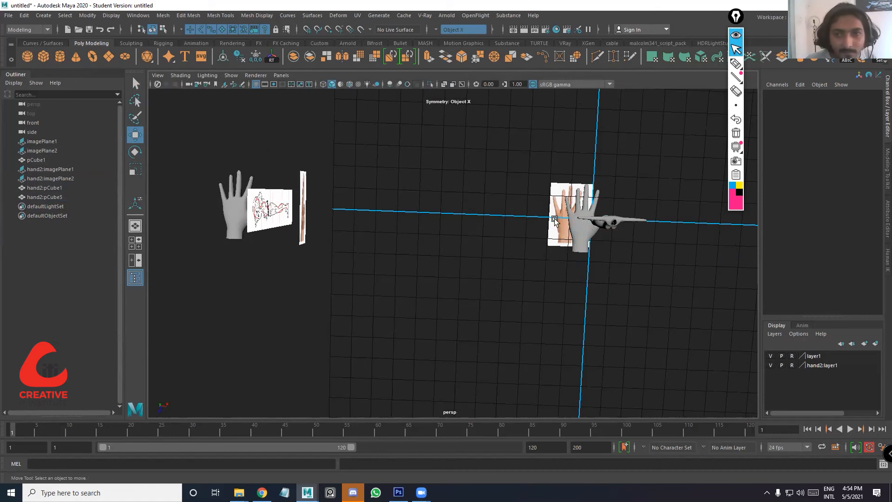
left_click(235, 205)
key("Delete")
Delete the two imported hand reference images, hand2:imagePlane2 and hand2:imagePlane1
left_click(52, 175)
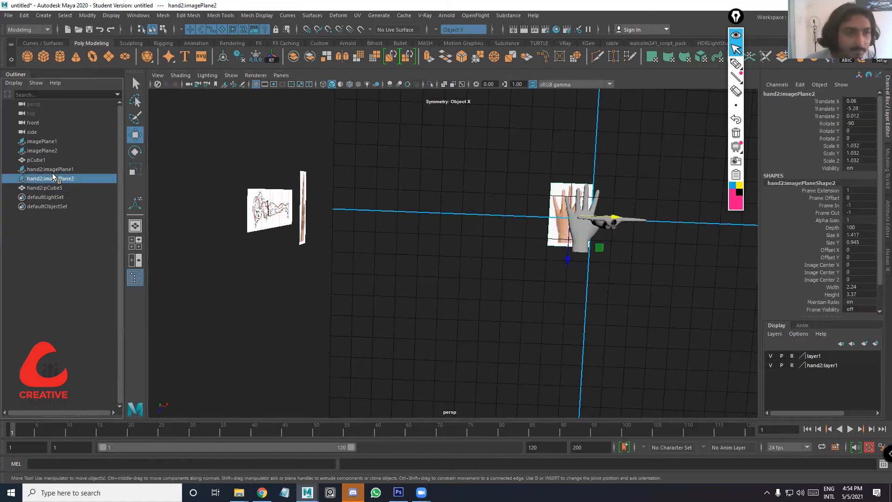
key("Delete")
left_click(44, 170)
key("Delete")
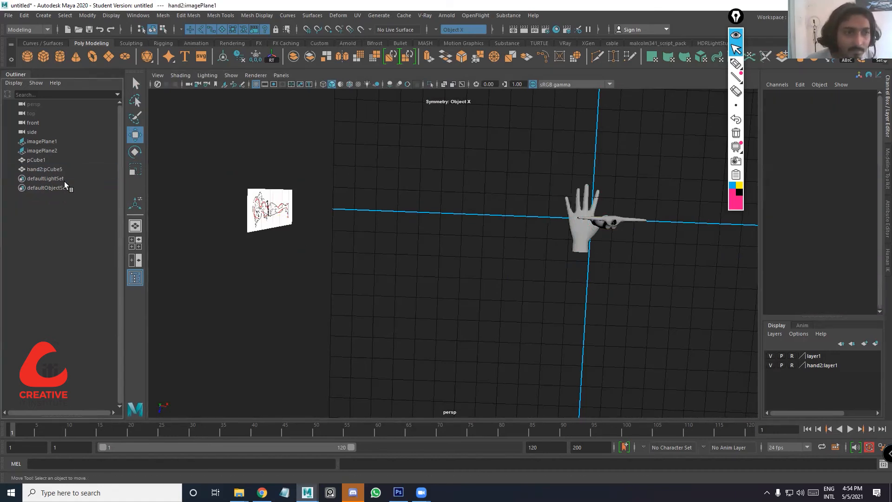
Raise the remaining hand to the height of the body's arms, at about Y 3.542
left_click(585, 247)
left_click_drag(599, 232, 417, 255, "alt")
left_click_drag(415, 203, 412, 172, "alt")
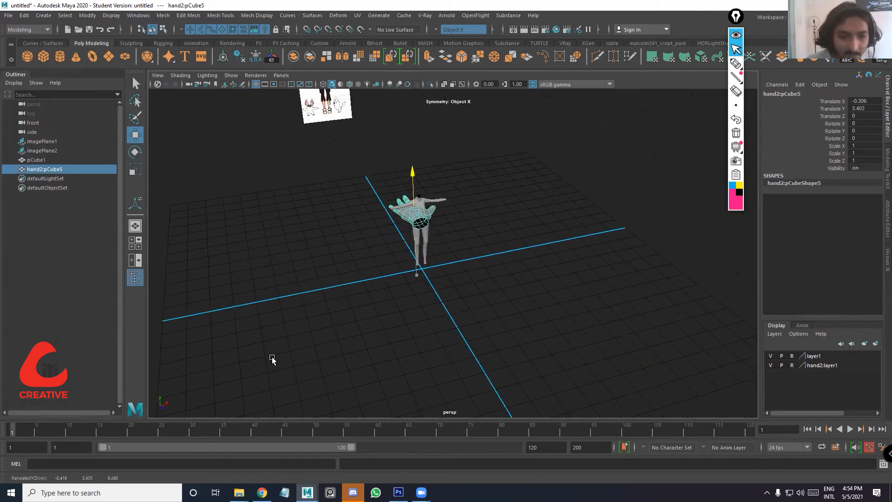
key("space")
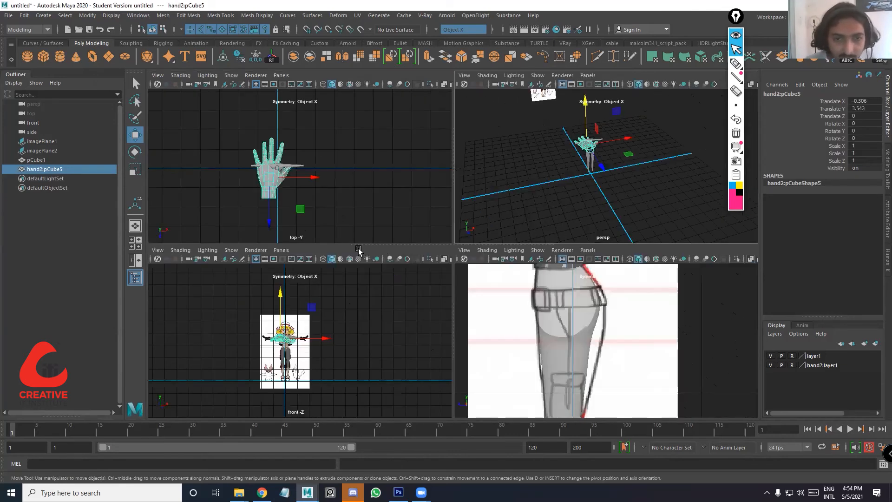
Set the hand's Y rotation to -90 so its fingers point outward along the character's arm
key("space")
key("a")
key("e")
left_click_drag(883, 131, 874, 130, "ctrl")
left_click(863, 131)
type("90")
key("Return")
scroll(400, 239, "up", 2)
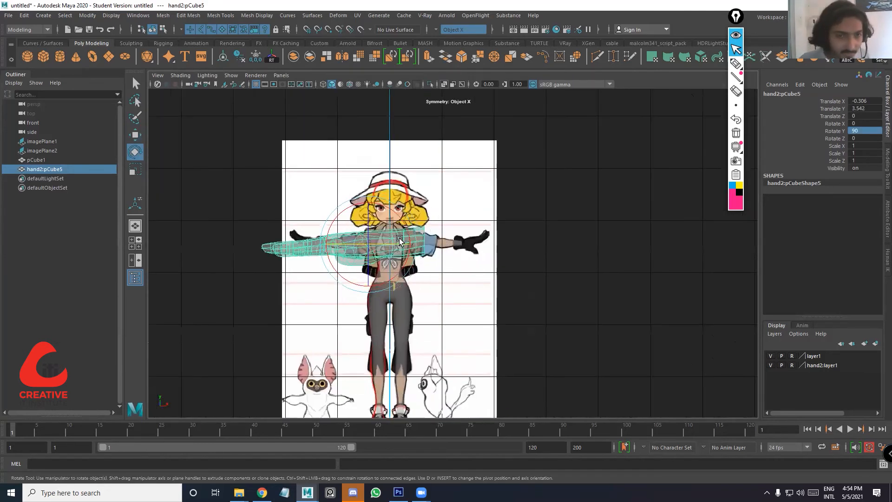
left_click(863, 132)
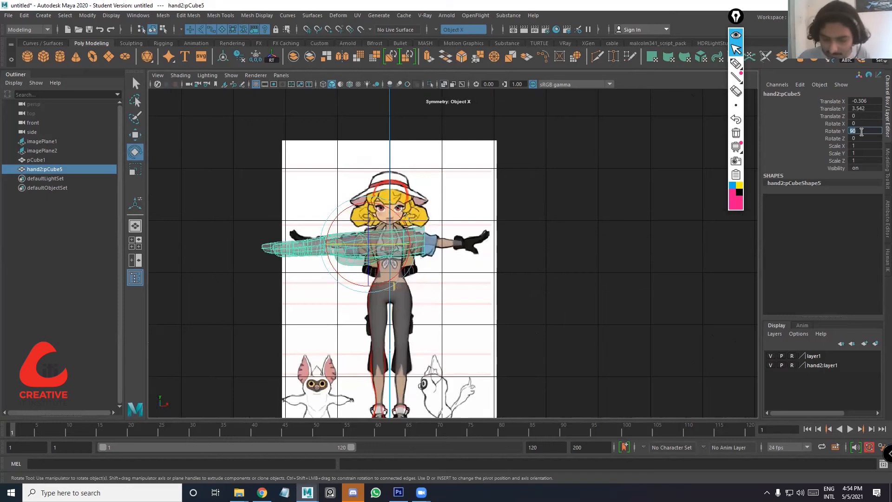
type("-90")
key("Return")
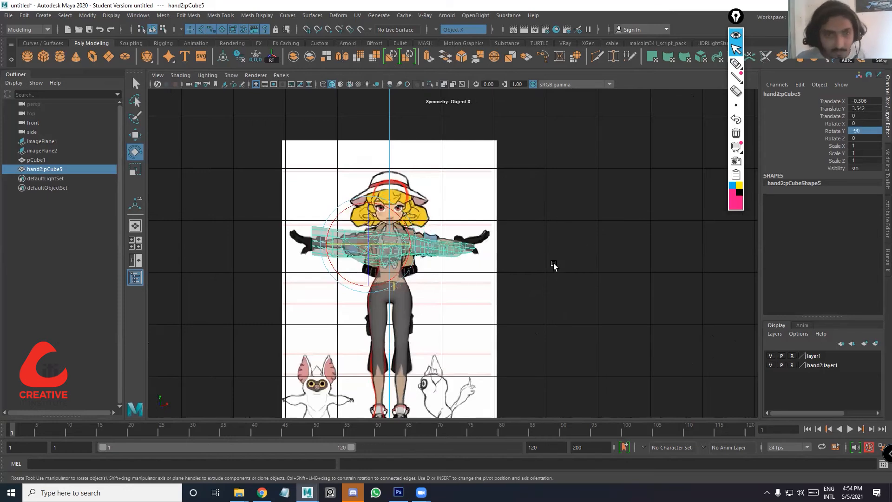
Scale the hand uniformly to about 0.299 and move it along X to about 2.059, beside the arm's end
scroll(469, 256, "up", 1)
key("w")
left_click_drag(391, 245, 414, 207)
key("r")
key("w")
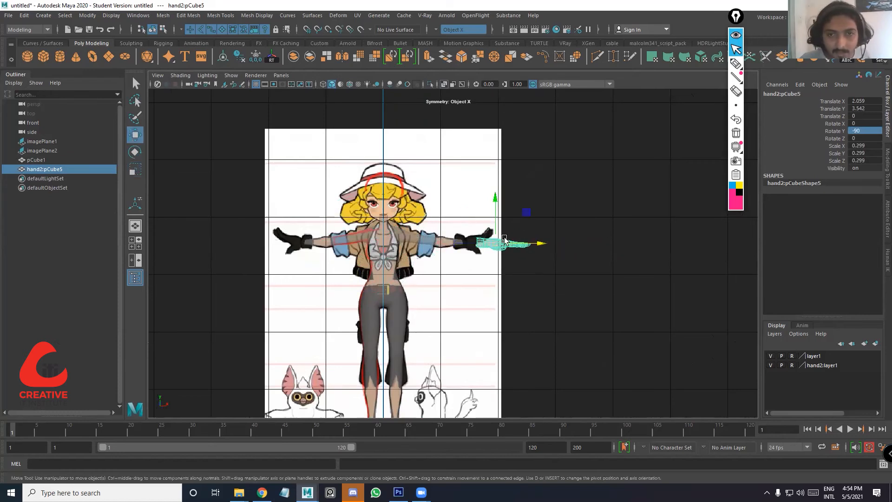
Fit the hand to the reference glove by scaling it to about 0.173 and placing it at about X 1.693, Y 3.554
scroll(505, 241, "up", 5)
left_click_drag(561, 226, 520, 228)
key("r")
key("r")
left_click_drag(514, 228, 508, 226)
key("w")
key("e")
key("r")
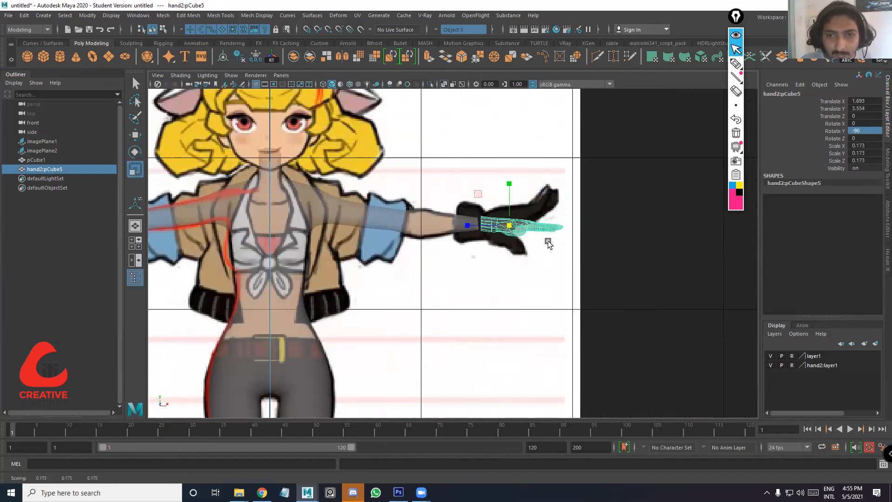
Tilt the hand to about 2.8 degrees on X and shift it to about X 1.716, Y 3.566 to follow the arm
scroll(465, 263, "up", 3)
scroll(470, 244, "up", 2)
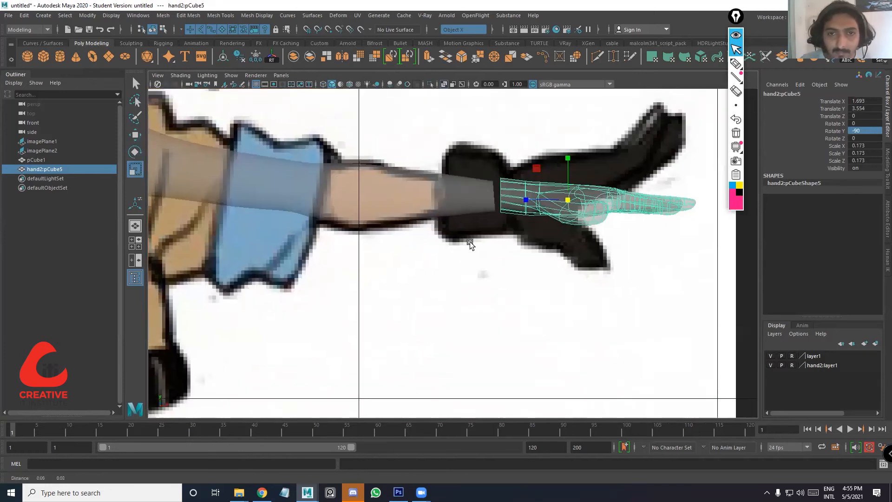
scroll(470, 244, "down", 4)
key("e")
left_click_drag(477, 213, 468, 249)
key("w")
Move the hand along Z to about -0.6 so it lines up with the arm's open end
key("space")
key("space")
scroll(346, 325, "up", 4)
left_click_drag(317, 125, 222, 201, "alt")
middle_click_drag(381, 98, 279, 186, "alt")
middle_click_drag(411, 259, 364, 278, "alt")
key("space")
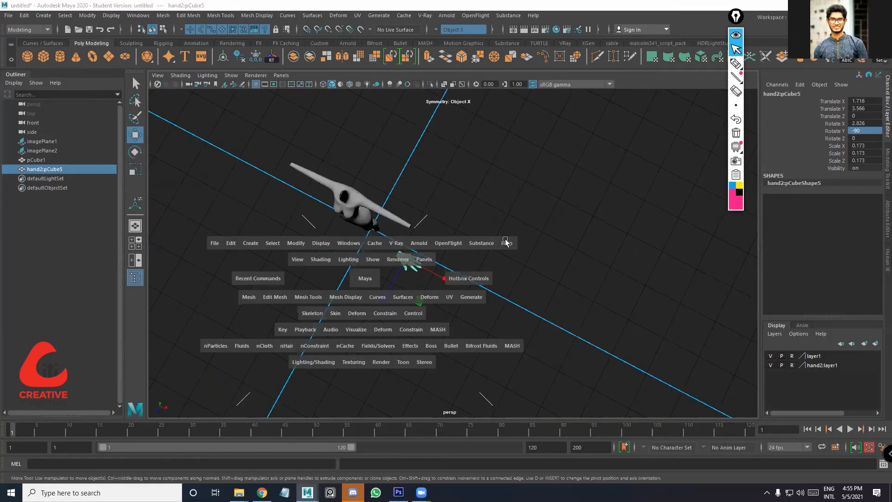
key("space")
key("space")
scroll(417, 251, "up", 4)
left_click_drag(414, 337, 414, 298)
Narrow the hand across its width to a Scale X of about 0.154
scroll(418, 260, "up", 5)
middle_click_drag(273, 237, 411, 241, "alt")
scroll(392, 249, "up", 5)
scroll(393, 247, "up", 2)
key("e")
key("r")
left_click_drag(403, 275, 439, 269)
middle_click_drag(408, 241, 458, 230, "alt")
mouse_move(600, 232)
left_mouse_down("alt")
mouse_move(613, 229)
mouse_move(603, 235)
left_mouse_up("alt")
left_click(604, 226)
left_click(602, 227)
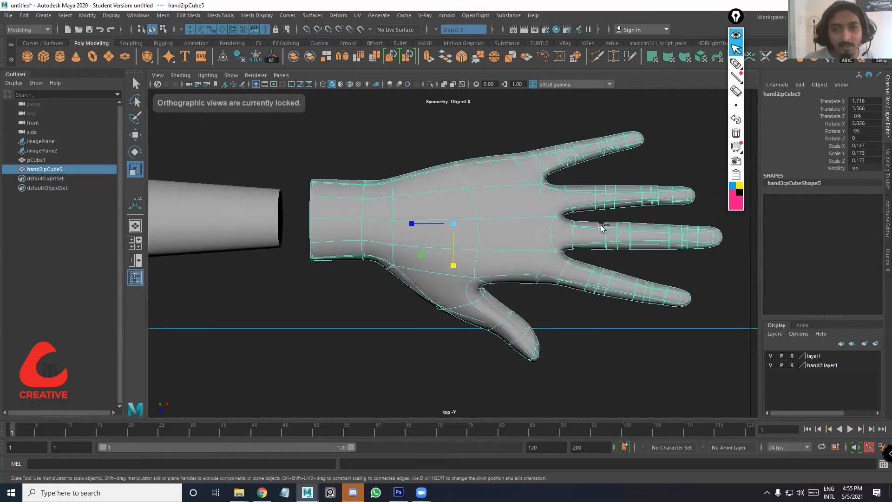
key("ctrl+z")
key("ctrl+z")
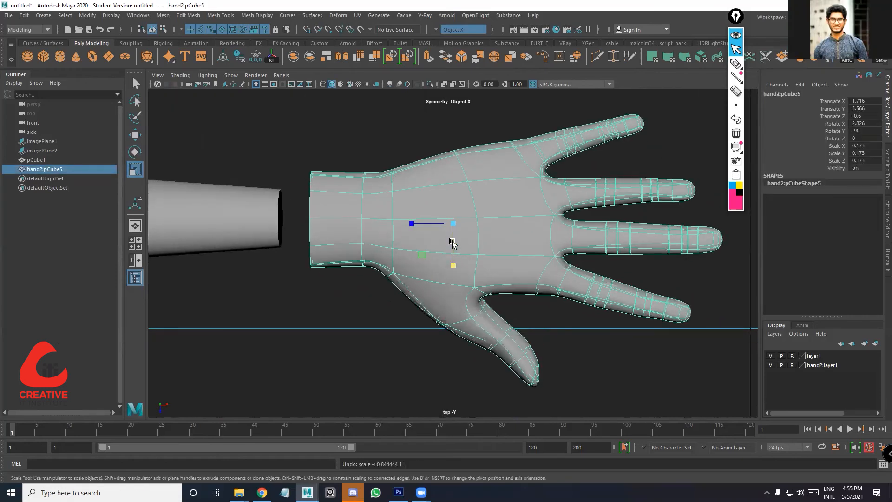
middle_click_drag(524, 237, 533, 258)
Try to shift the vertices along the inner edge of the ring finger's outer joint
middle_click_drag(665, 221, 438, 292, "alt")
scroll(439, 264, "up", 7)
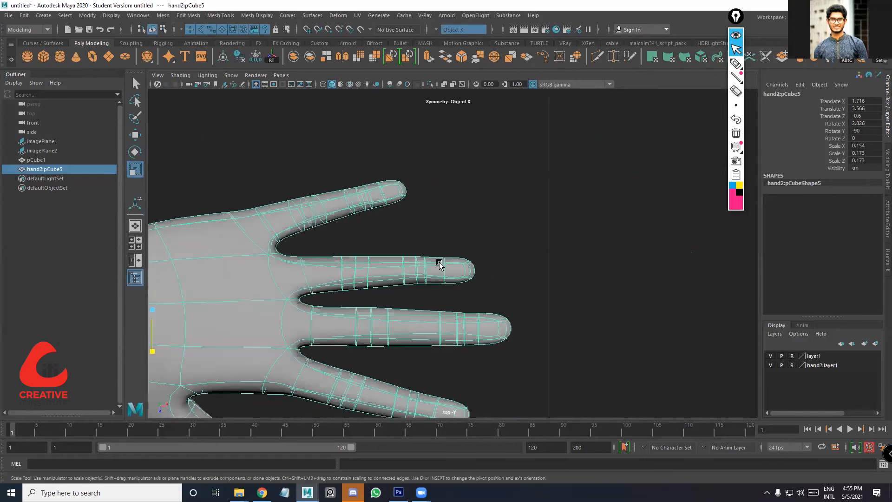
middle_click_drag(353, 284, 416, 244, "alt")
scroll(414, 246, "up", 3)
right_click_drag(442, 235, 398, 250)
left_click_drag(384, 250, 435, 309)
key("w")
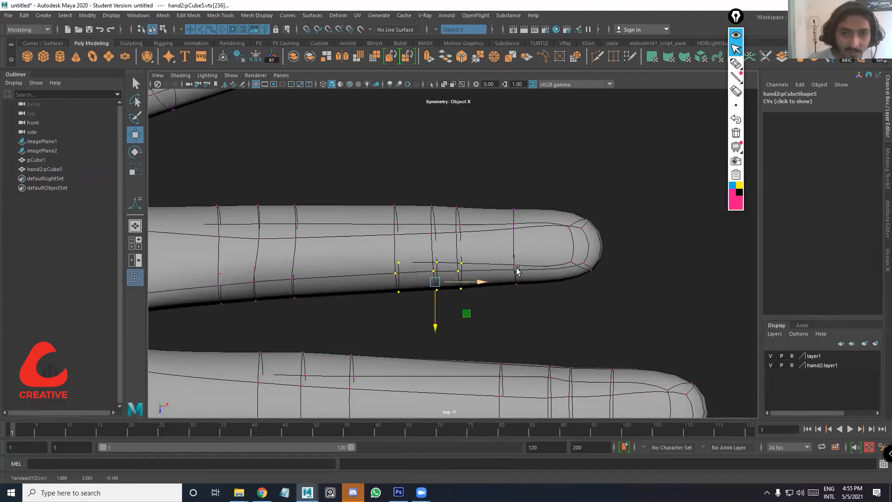
Try to shift the vertices on the index finger's outer joint, and undo the moves on both fingers
scroll(514, 267, "down", 12)
scroll(486, 251, "up", 8)
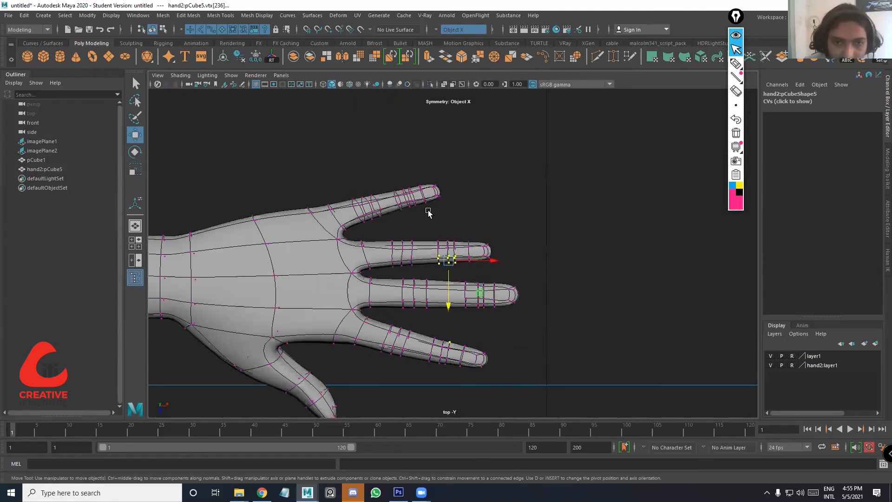
scroll(429, 210, "up", 3)
middle_click_drag(369, 274, 390, 217, "alt")
middle_click_drag(473, 332, 484, 301, "alt")
scroll(484, 302, "up", 2)
left_click_drag(446, 278, 475, 320)
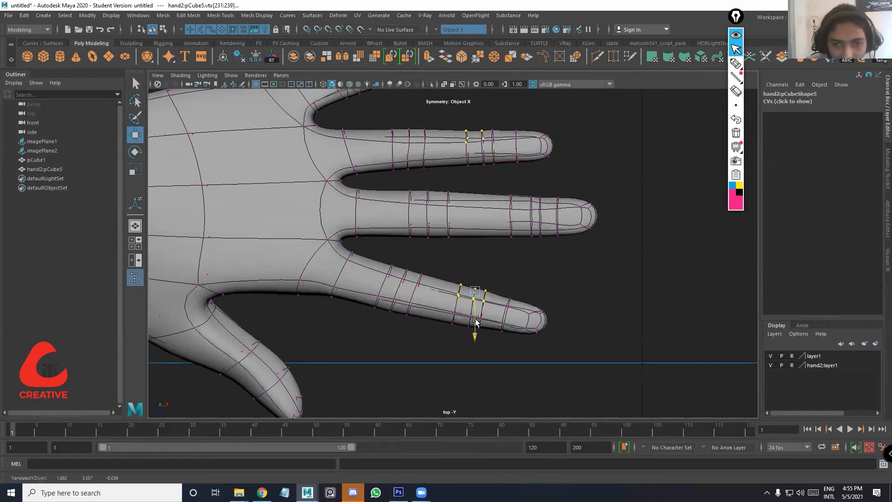
key("ctrl+z")
key("ctrl+z")
key("ctrl+z")
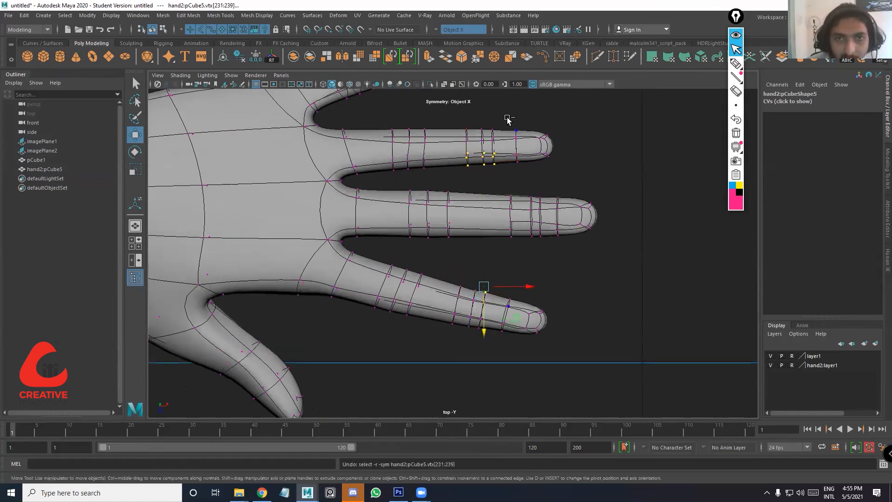
Turn symmetry off and slightly adjust the selected vertices on the ring finger's outer joint
left_click(436, 29)
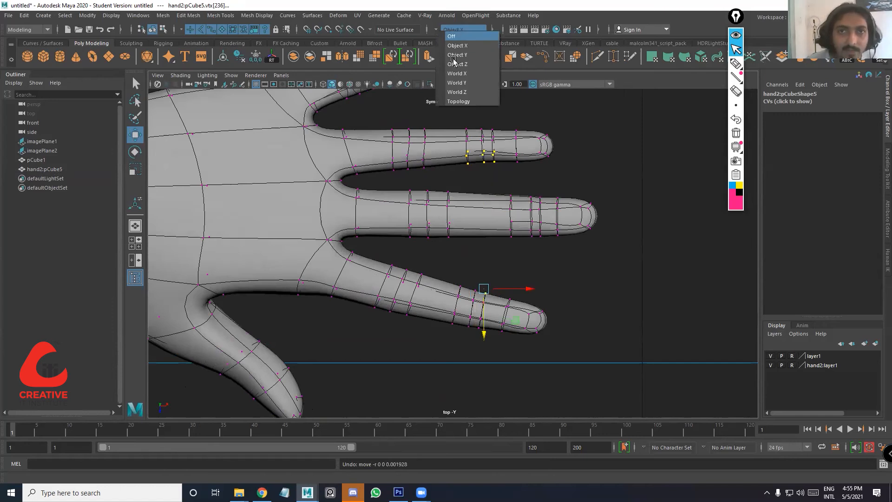
left_click(457, 33)
mouse_move(500, 177)
left_mouse_down()
mouse_move(462, 150)
mouse_move(484, 181)
left_mouse_up()
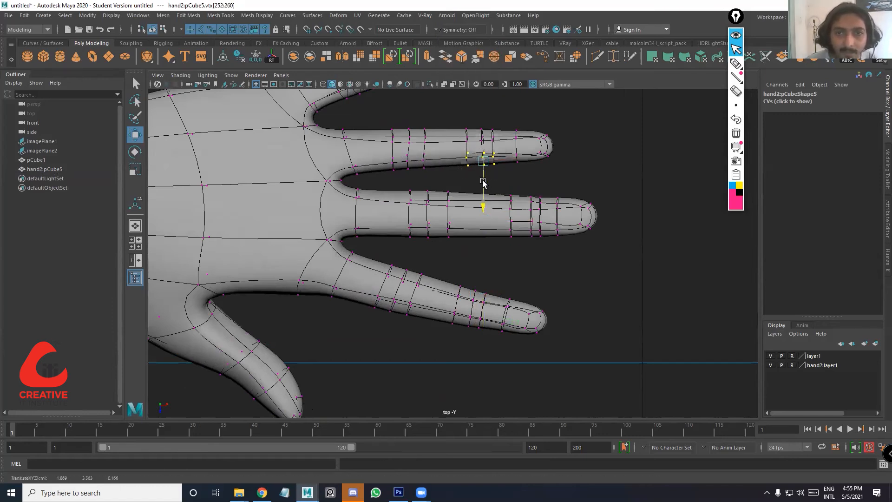
Reshape the index finger by slightly moving the vertices along both sides of its outer joint and at its tip
left_click_drag(497, 303, 447, 276)
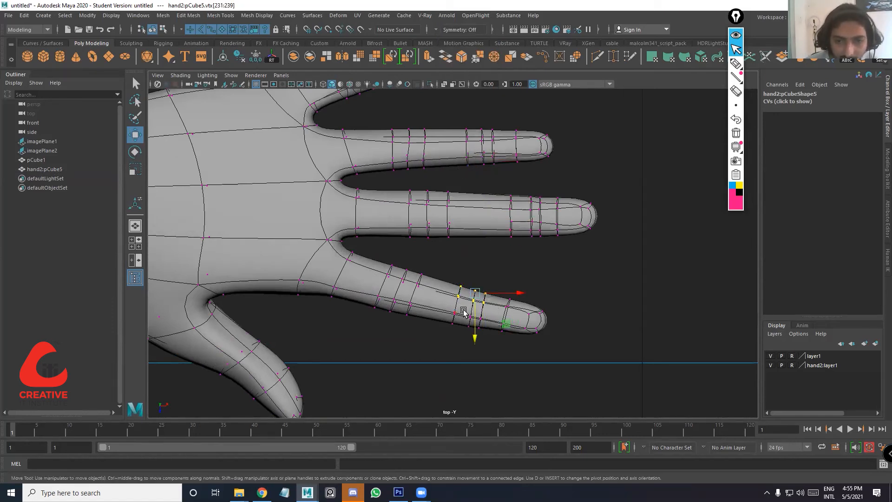
left_click_drag(486, 350, 441, 312)
left_click_drag(470, 345, 532, 363)
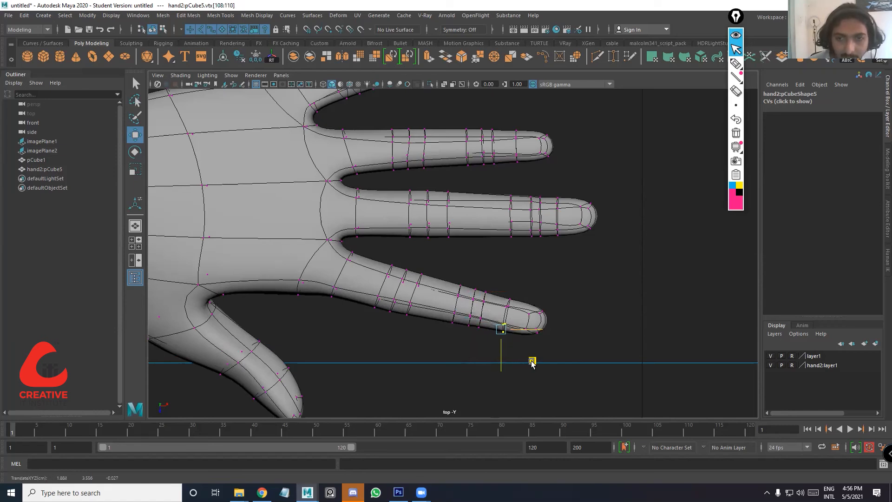
left_click_drag(560, 323, 517, 298)
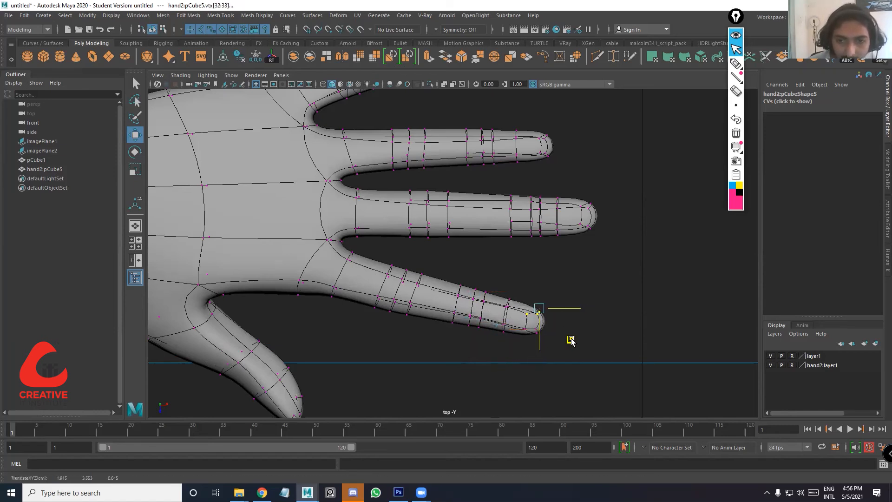
Narrow the hand's wrist by scaling its three vertex loops inward across the width
middle_click_drag(344, 321, 490, 245, "alt")
middle_click_drag(353, 141, 395, 166, "alt")
scroll(425, 226, "down", 10)
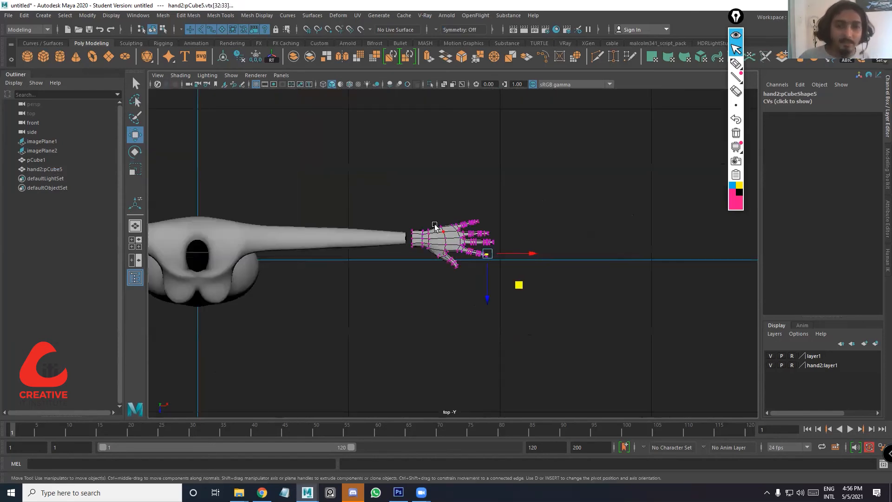
scroll(436, 225, "up", 5)
scroll(369, 211, "up", 3)
scroll(457, 296, "up", 1)
middle_click_drag(457, 296, 532, 331, "alt")
middle_click_drag(402, 168, 416, 168, "alt")
scroll(393, 183, "up", 3)
left_click_drag(468, 303, 344, 136)
key("r")
left_click_drag(411, 268, 412, 262)
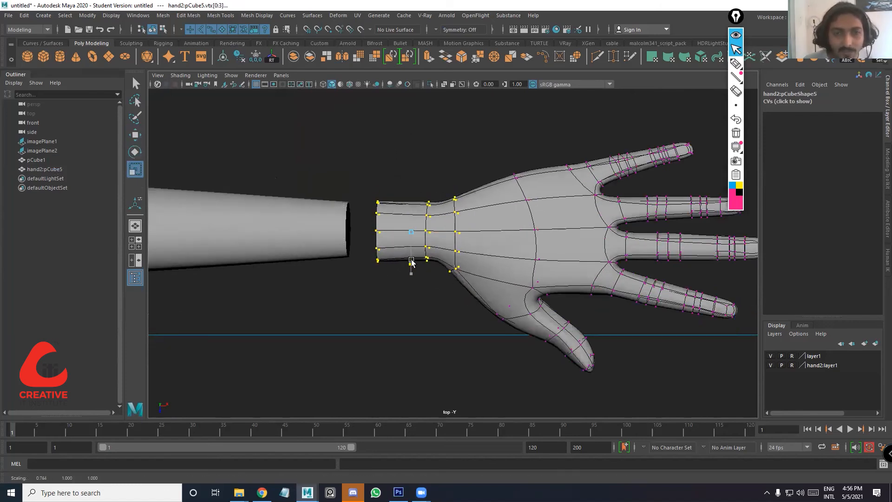
Pull the vertices on the little-finger side of the mid-palm slightly inward toward the wrist
left_click_drag(540, 216, 496, 145)
key("e")
key("w")
left_click_drag(552, 213, 548, 219)
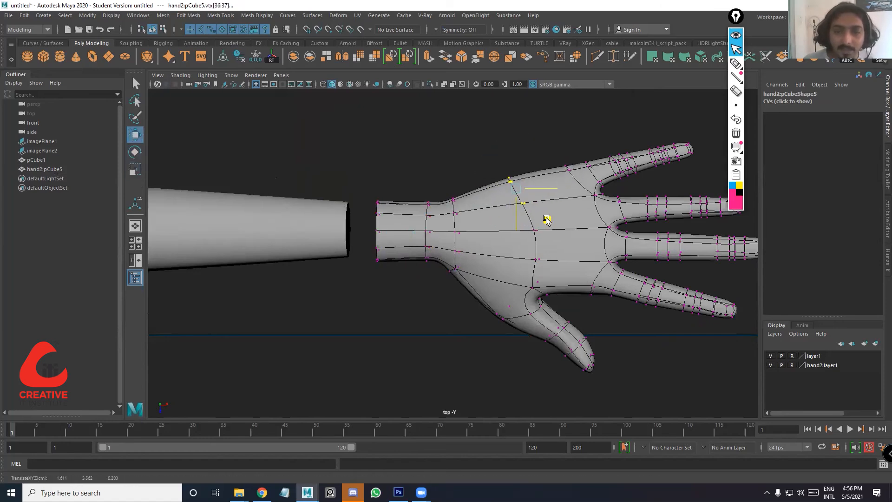
Try to rotate the vertex loop where the wrist meets the palm, and undo the rotation
left_click_drag(472, 289, 439, 174)
key("e")
key("r")
key("t")
key("e")
left_click_drag(443, 274, 444, 274)
key("ctrl+z")
key("r")
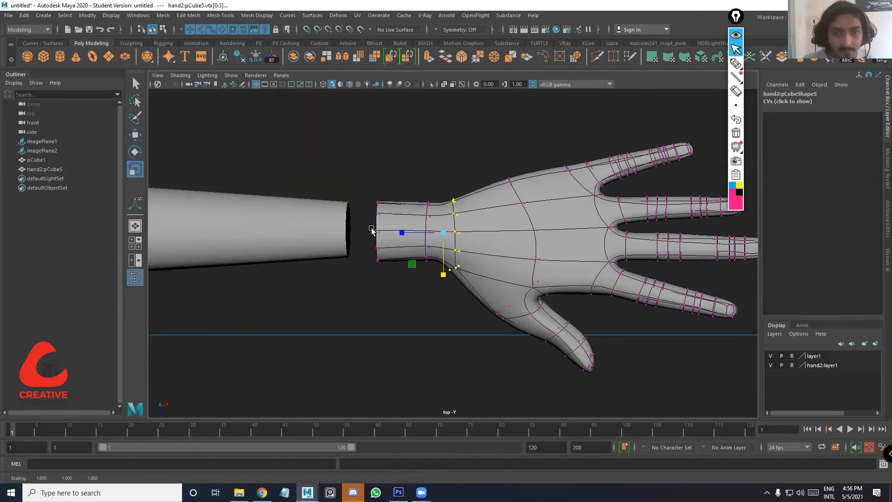
Select the open border edges of the hand's wrist in the perspective view and display the meshes unsmoothed
key("w")
right_click_drag(348, 207, 344, 182)
key("space")
key("space")
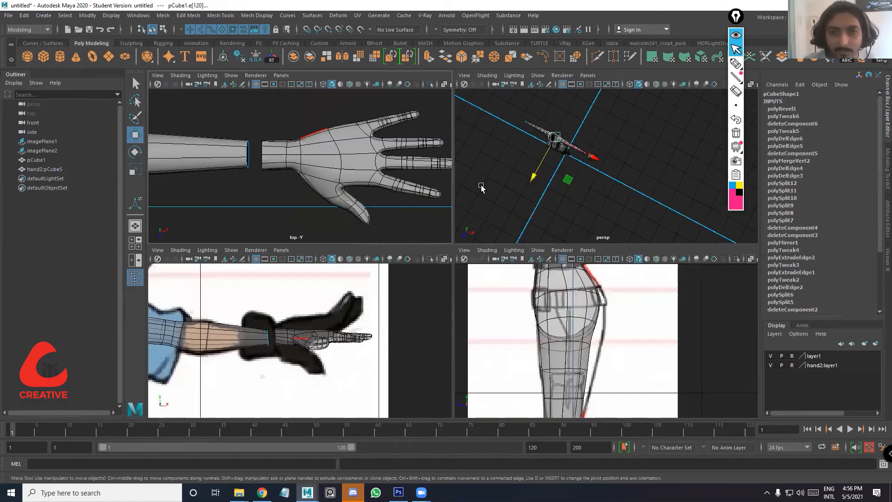
key("space")
scroll(400, 321, "up", 4)
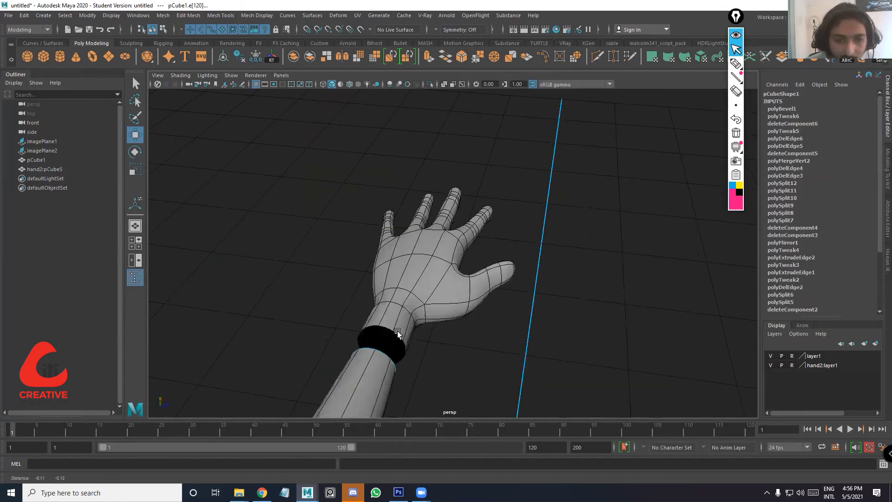
left_click(395, 333)
key("1")
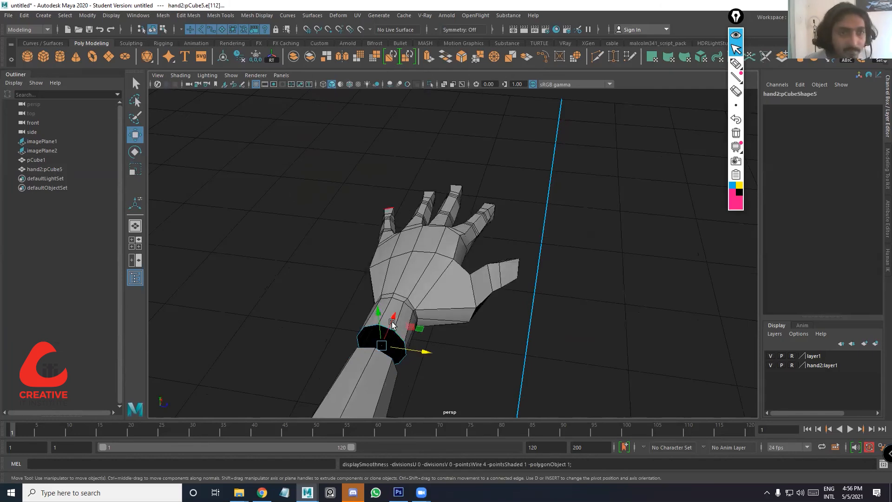
Turn on the Poly Count display and select the arm's open border edges to compare with the wrist's edge count
left_click(249, 18)
mouse_move(170, 19)
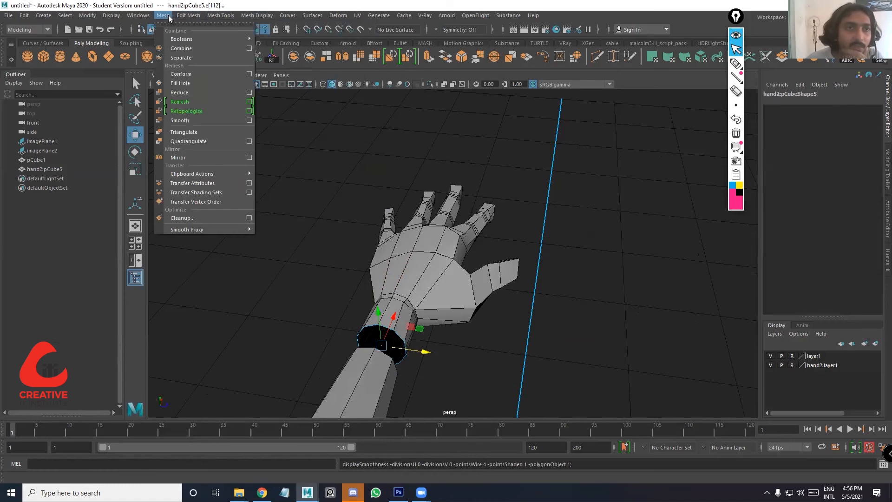
mouse_move(111, 15)
mouse_move(147, 48)
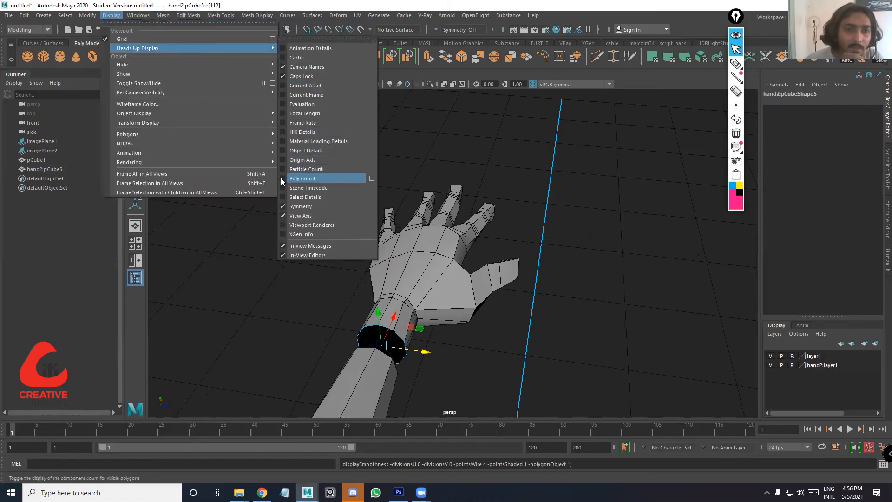
left_click(300, 179)
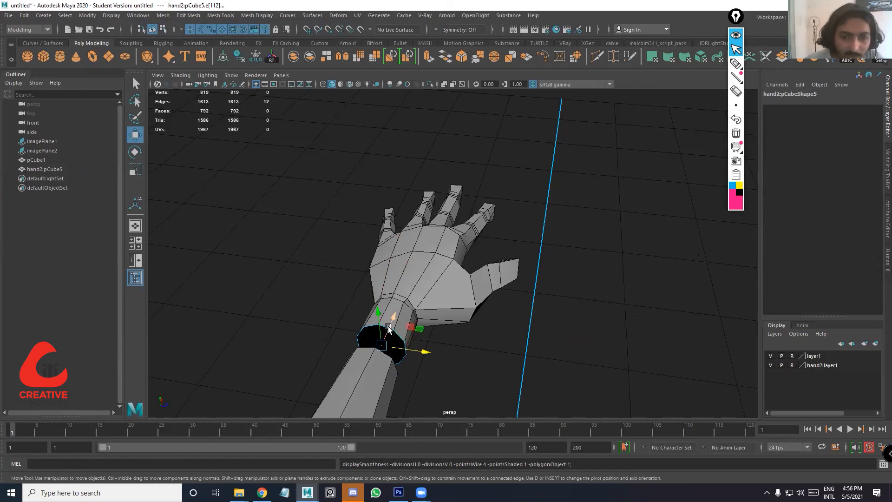
left_click(365, 325)
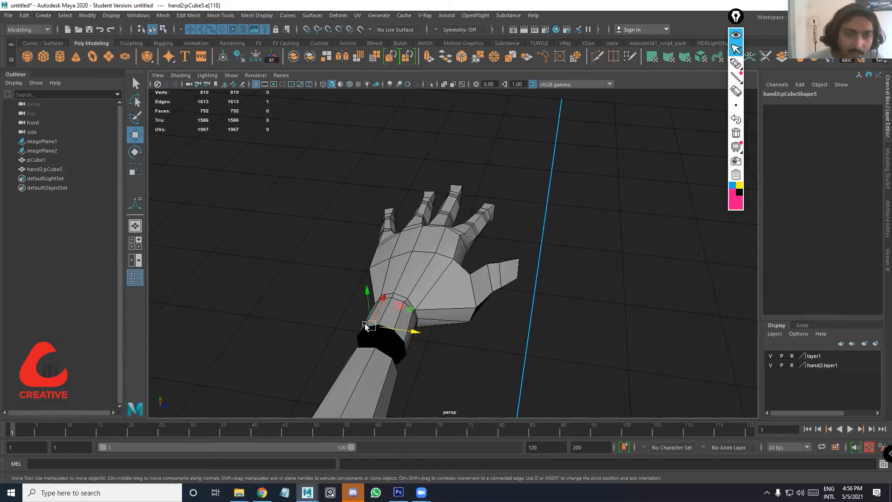
double_click(382, 352)
Insert two edge loops across the hand between the knuckles and the thumb with the Multi-Cut tool
left_click_drag(384, 354, 278, 112, "alt")
left_click_drag(444, 237, 585, 65, "alt")
key("e")
left_click(597, 56)
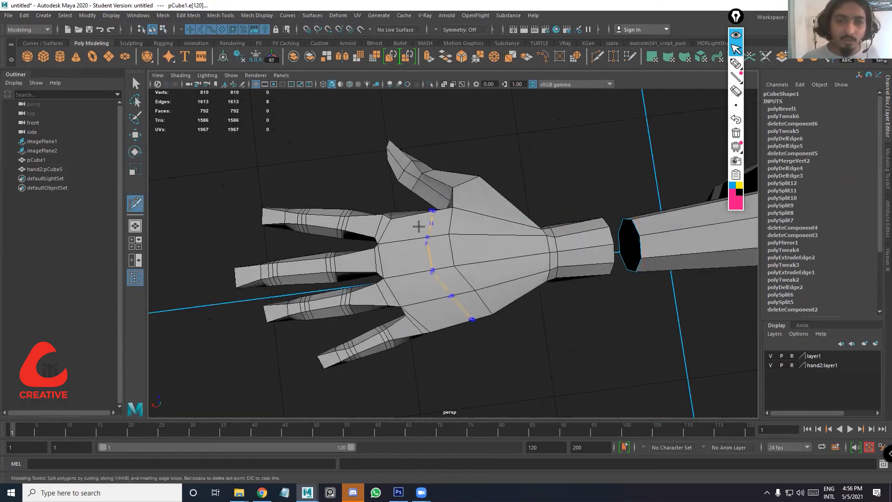
left_click(389, 242, "ctrl")
left_click(420, 237, "ctrl")
Cut diagonal edges between existing vertices across the middle of the hand to redirect its edge flow
left_click_drag(405, 188, 510, 281, "alt")
scroll(441, 228, "up", 5)
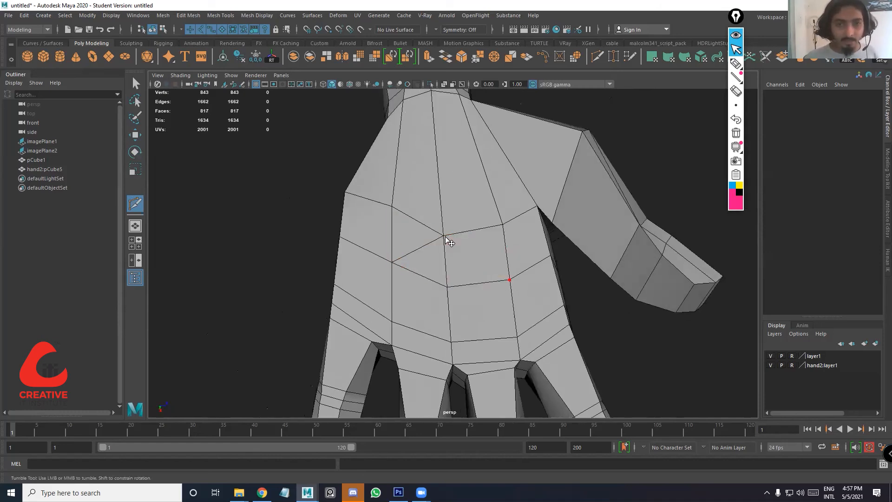
scroll(453, 259, "down", 4)
left_click_drag(452, 244, 490, 288, "alt")
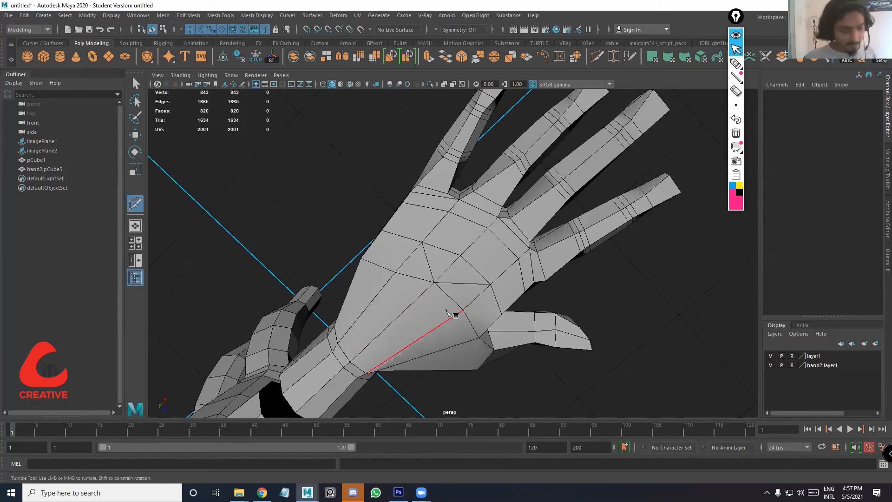
Check the recut hand in smooth preview and return it to the unsmoothed display
key("3")
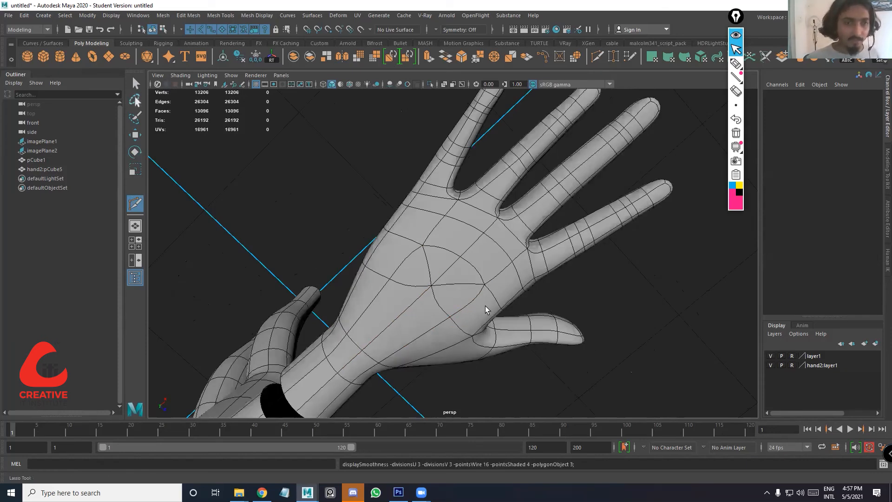
key("q")
key("1")
left_click_drag(465, 276, 420, 292, "alt")
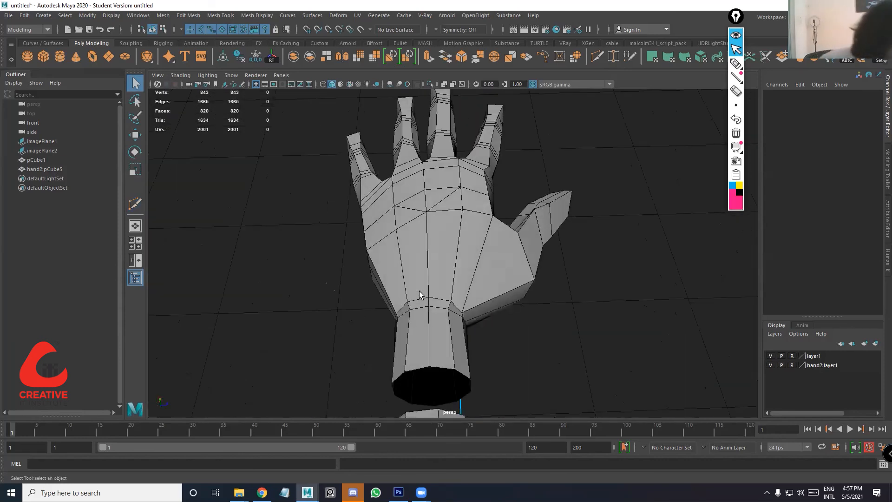
Delete the two lengthwise edge loops running from the wrist along each side of the hand's central edge loop
double_click(401, 251)
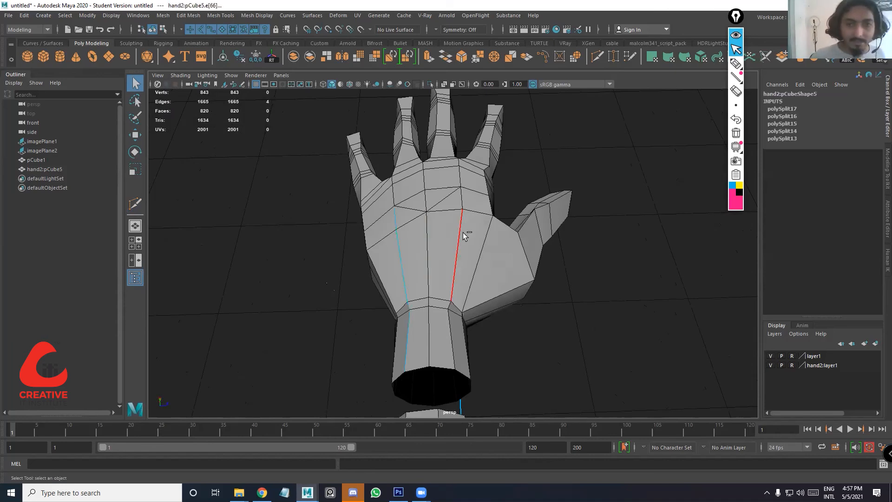
left_click_drag(438, 257, 405, 249, "alt")
double_click(403, 250, "shift")
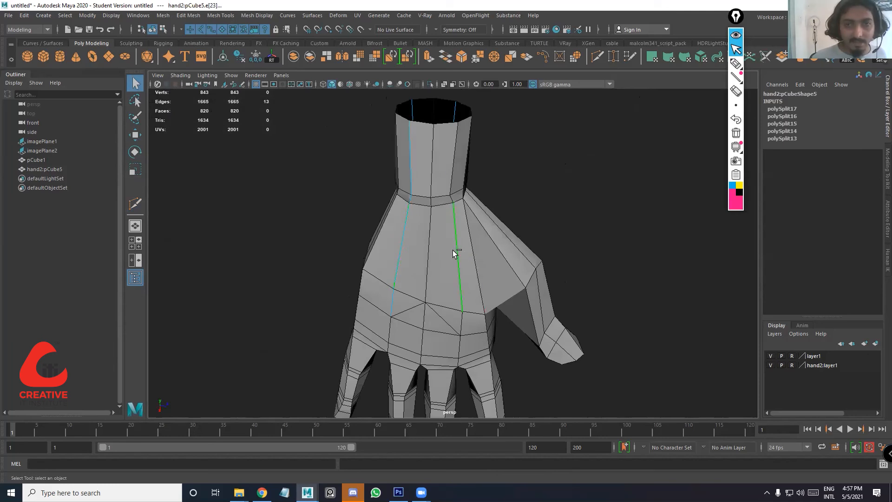
key("ctrl+Delete")
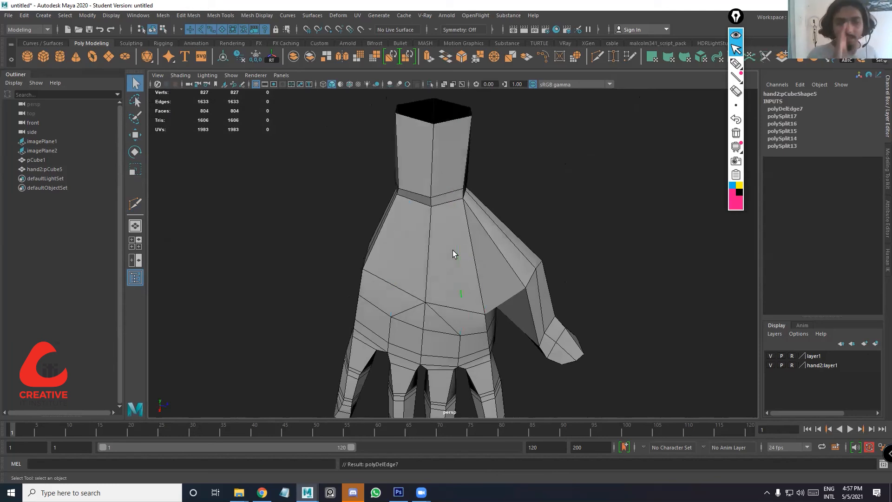
Circularize the wrist's open border and the adjacent edge loops where the wrist meets the hand
left_click_drag(452, 251, 513, 330, "alt")
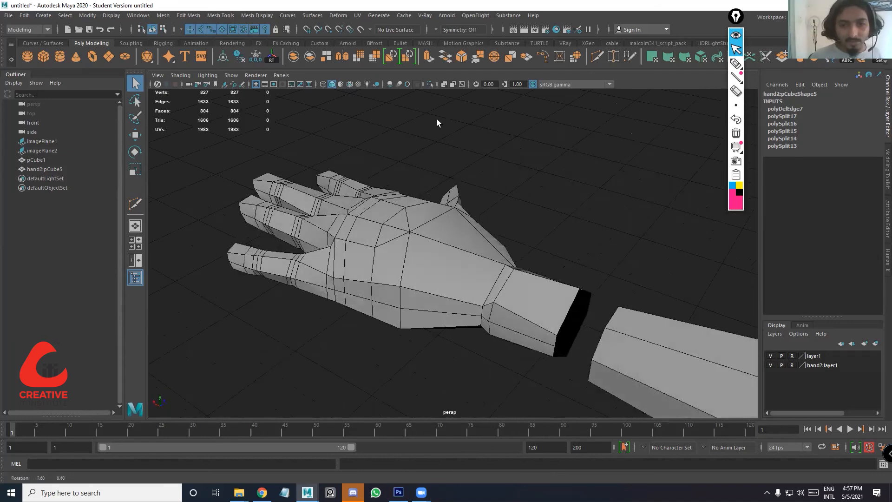
double_click(513, 330)
left_click(576, 57)
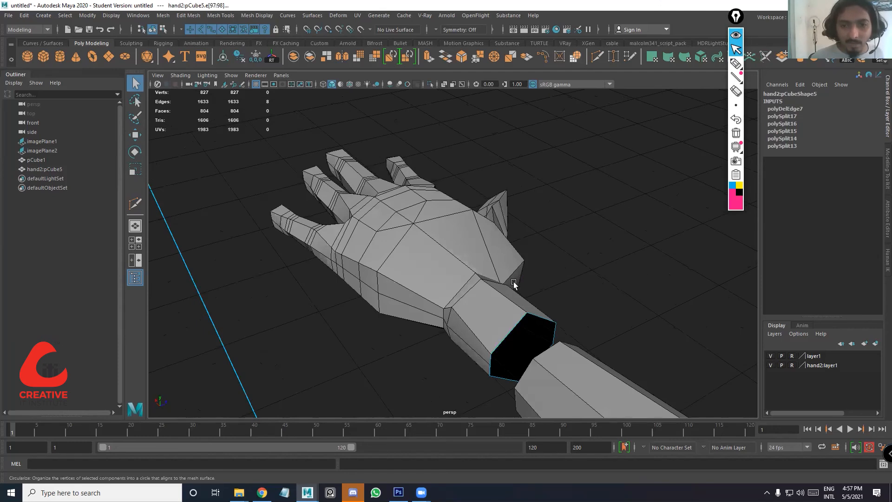
left_click_drag(540, 279, 522, 275, "alt")
double_click(524, 260)
left_click(577, 57)
double_click(575, 56)
left_click(578, 62)
left_click_drag(548, 210, 492, 302, "alt")
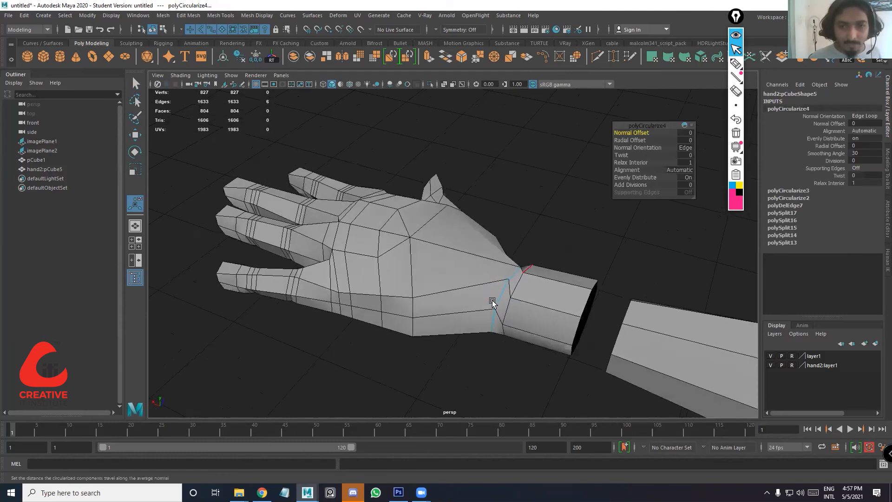
Rotate and scale the circularized edge loop where the wrist meets the palm to align it with the wrist
key("e")
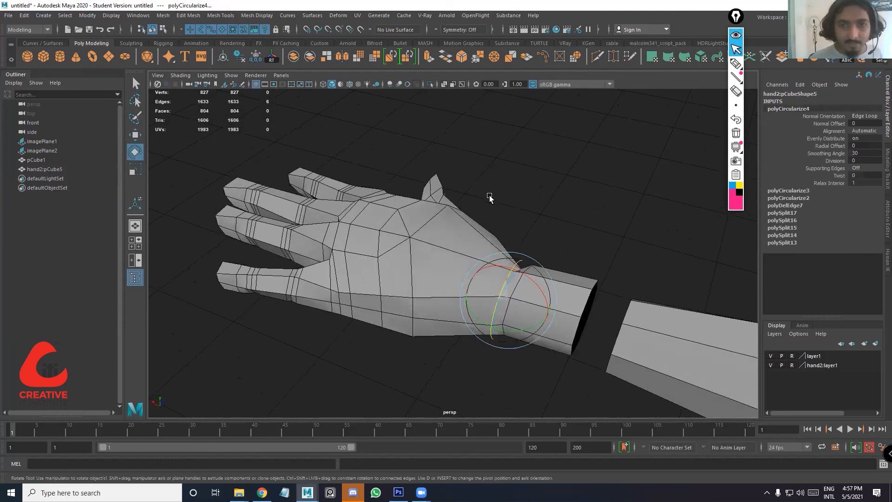
mouse_move(488, 195)
left_mouse_down("alt")
mouse_move(462, 195)
mouse_move(491, 190)
left_mouse_up("alt")
key("r")
middle_click_drag(490, 190, 497, 177)
key("w")
key("e")
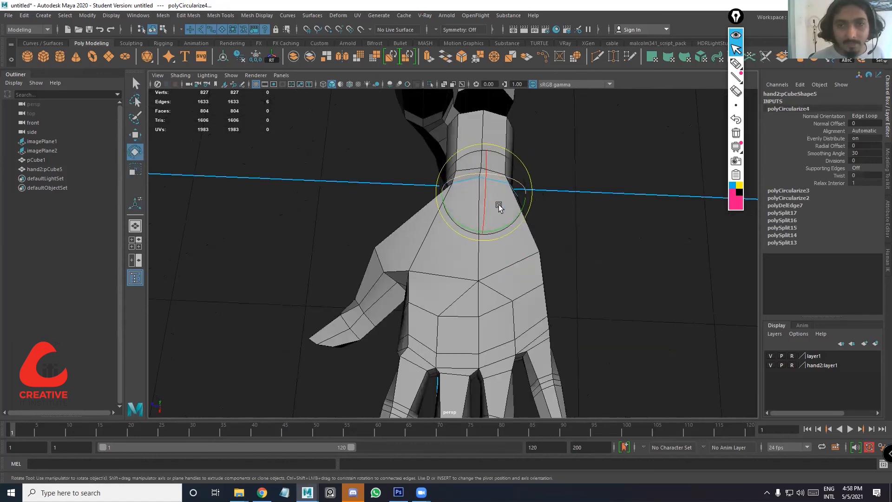
left_click_drag(372, 191, 431, 231, "alt")
left_click_drag(437, 300, 496, 244, "alt")
left_click_drag(506, 315, 494, 221, "alt")
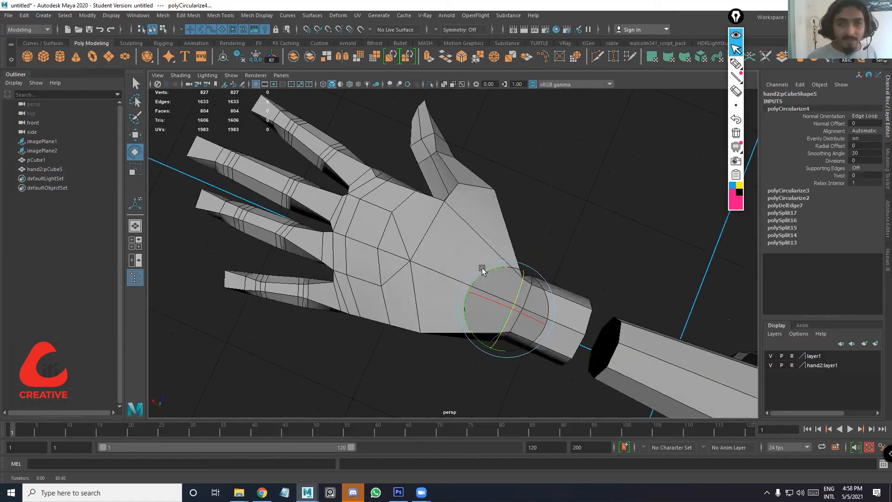
left_click_drag(482, 271, 478, 279, "alt")
scroll(490, 271, "up", 2)
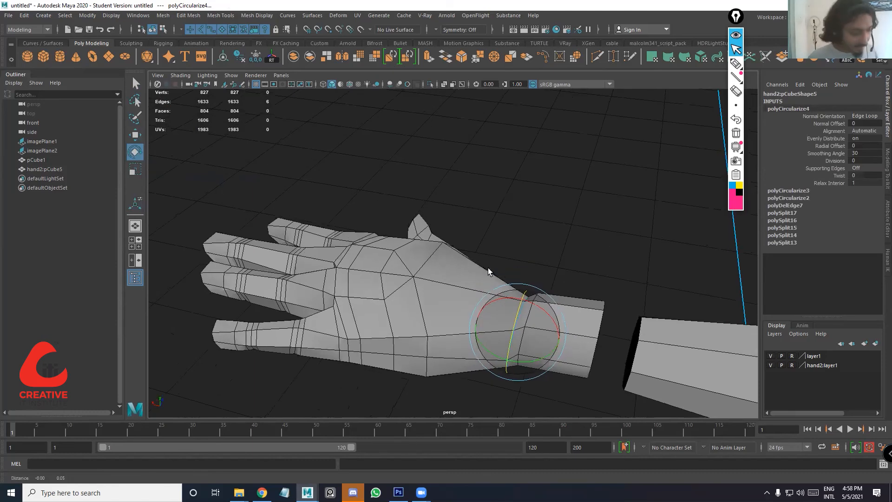
Delete the two short extra edges in the middle of the hand and preview the hand smoothed
scroll(493, 279, "up", 5)
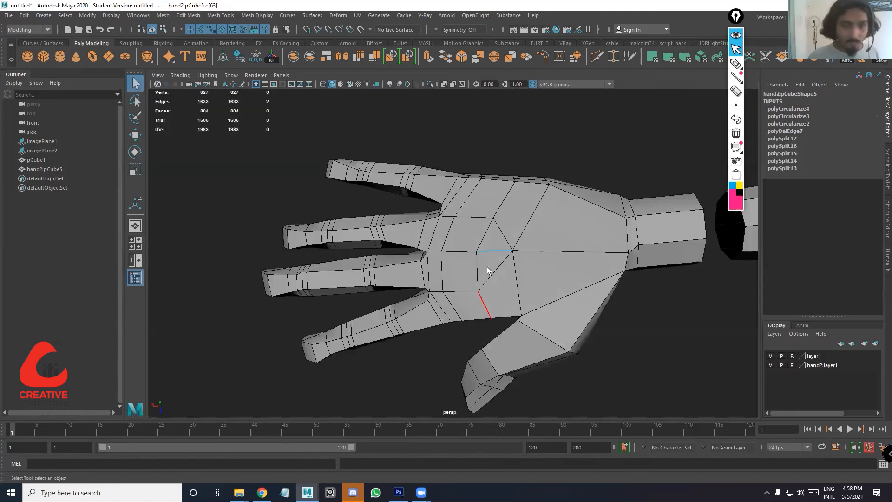
key("Delete")
key("2")
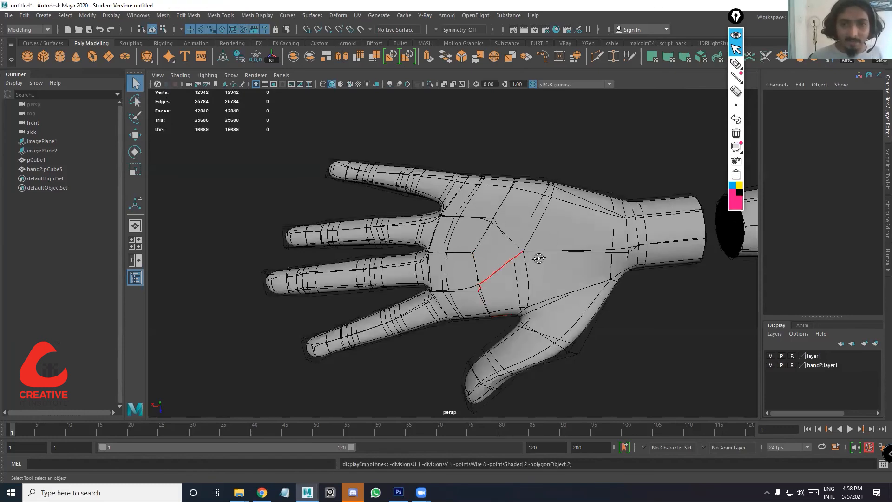
scroll(543, 251, "down", 3)
mouse_move(500, 221)
right_mouse_down()
mouse_move(536, 195)
mouse_move(528, 204)
right_mouse_up()
key("1")
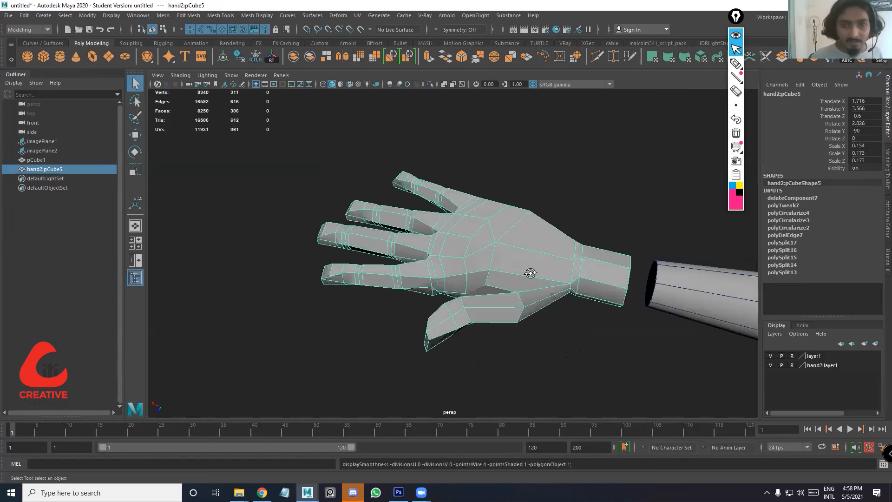
key("3")
Switch the hand to vertex editing and move vertices along the side of the hand near the wrist
left_click(411, 305)
left_click_drag(520, 273, 442, 310, "alt")
left_click(450, 304)
right_click_drag(436, 299, 434, 255)
left_click(445, 296)
left_click(486, 283)
left_click_drag(448, 188, 430, 237, "alt")
mouse_move(430, 237)
right_mouse_down()
mouse_move(450, 253)
mouse_move(437, 253)
right_mouse_up()
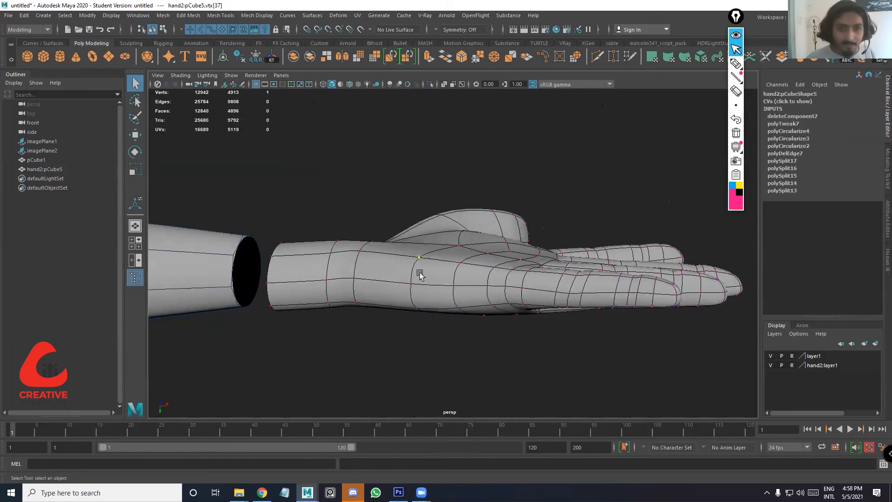
key("w")
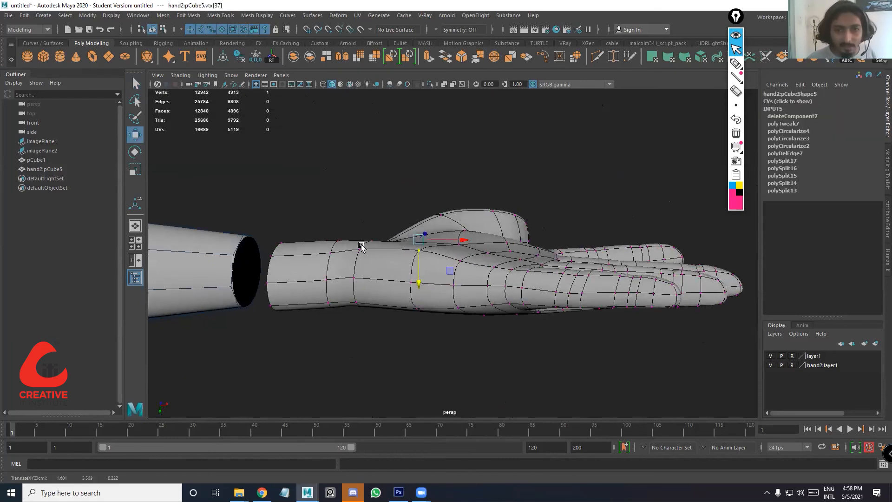
left_click(352, 251)
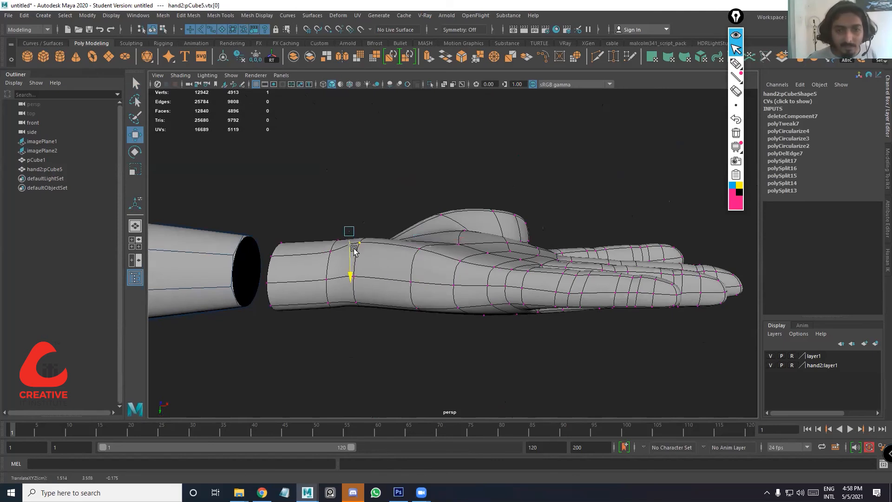
Undo the last change and reposition further vertices where the wrist widens into the hand
left_click(454, 270)
left_click_drag(545, 293, 443, 269, "alt")
left_click_drag(367, 264, 372, 289, "alt")
key("ctrl+z")
left_click(352, 276)
middle_click_drag(394, 289, 458, 285)
left_click_drag(457, 286, 534, 280, "alt")
Adjust the vertices around the base and tip of the thumb, undoing the unwanted changes
left_click(462, 240)
left_click(542, 256)
left_click_drag(573, 283, 577, 281)
left_click_drag(519, 307, 507, 323, "alt")
key("ctrl+z")
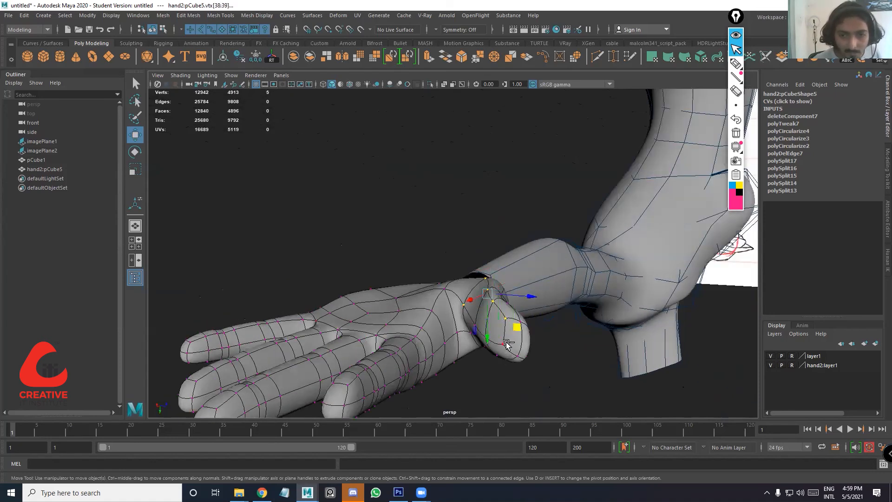
left_click_drag(478, 326, 471, 294, "alt")
left_click_drag(485, 348, 465, 325)
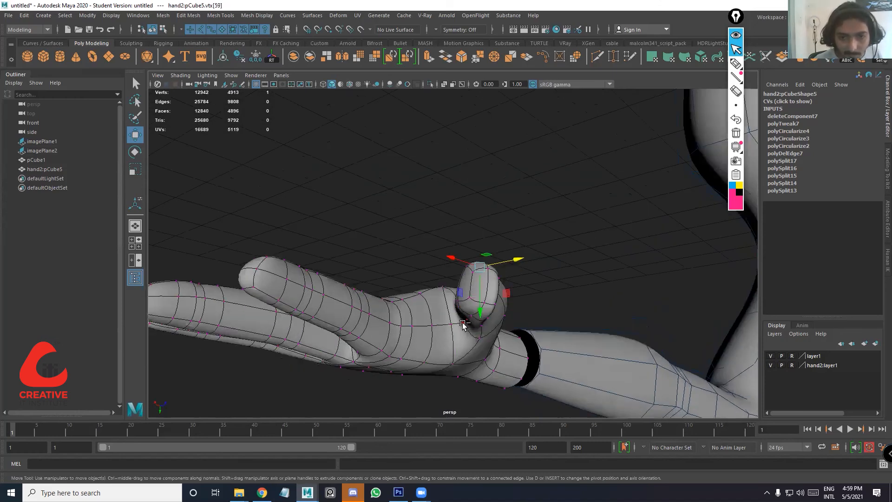
mouse_move(498, 310)
left_mouse_down()
mouse_move(492, 290)
mouse_move(471, 316)
mouse_move(499, 309)
mouse_move(506, 324)
left_mouse_up()
key("ctrl+z")
key("ctrl+z")
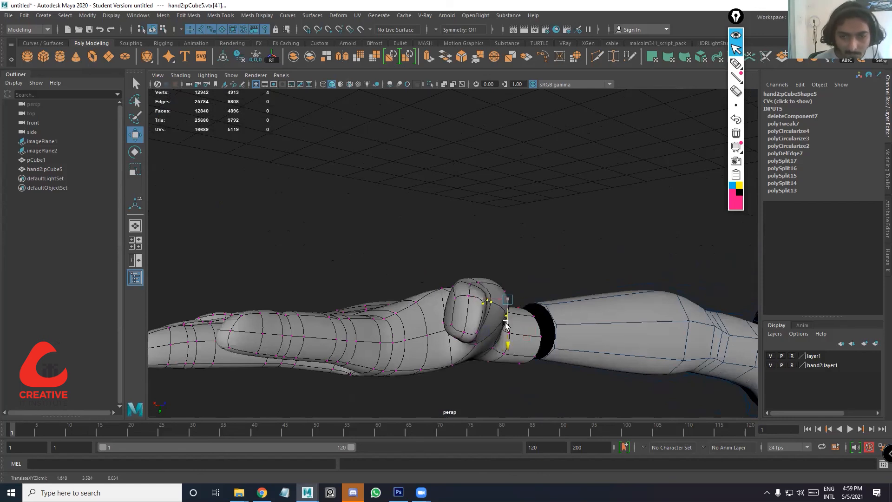
Move single vertices in the web between the thumb and the palm to smooth the transition
left_click_drag(477, 316, 534, 198, "alt")
left_click_drag(496, 239, 458, 248, "alt")
middle_click_drag(457, 200, 458, 247, "alt")
scroll(455, 252, "up", 6)
scroll(455, 252, "down", 6)
left_click_drag(412, 246, 421, 246, "alt")
left_click(423, 236)
mouse_move(432, 200)
left_mouse_down("alt")
mouse_move(440, 191)
mouse_move(448, 205)
left_mouse_up("alt")
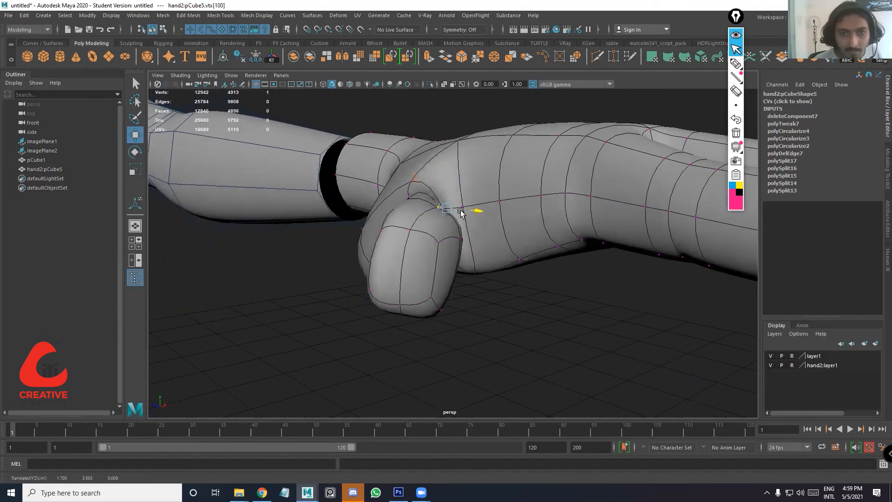
left_click_drag(432, 251, 359, 154, "alt")
left_click(377, 228)
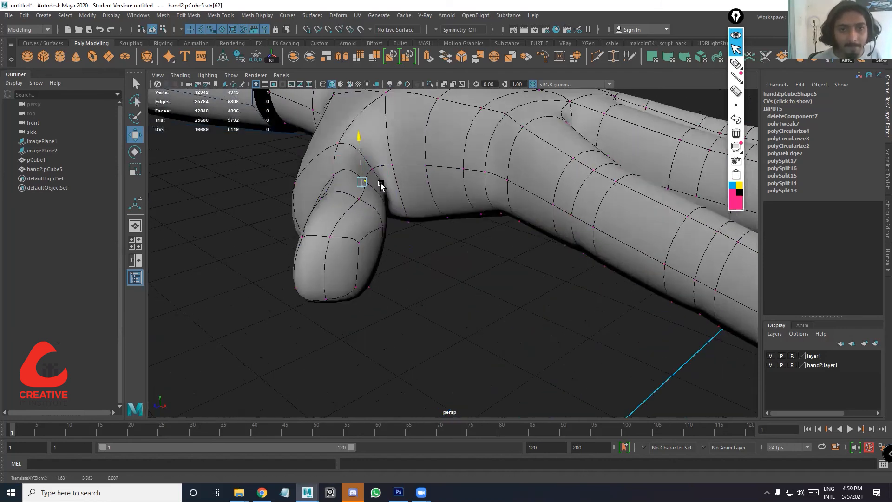
Reposition individual vertices along the thumb's inner side to round out its shape
left_click_drag(383, 182, 355, 265, "alt")
left_click(352, 294)
mouse_move(367, 307)
left_mouse_down("alt")
mouse_move(346, 259)
mouse_move(363, 310)
left_mouse_up("alt")
left_click(386, 312)
left_click(372, 323)
right_click_drag(372, 324, 328, 237)
left_click(351, 329)
left_click_drag(349, 214, 360, 199, "alt")
left_click(370, 217)
left_click_drag(516, 242, 538, 231, "alt")
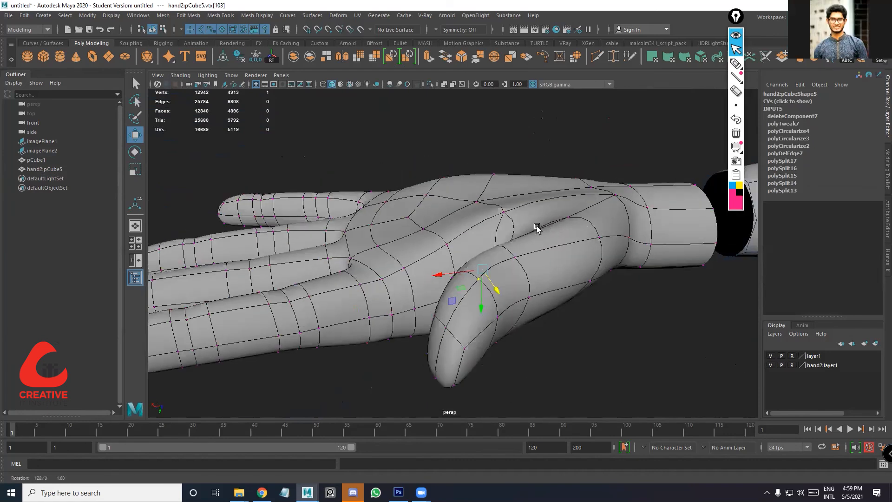
Move vertices near the thumb's tip and its junction with the palm to refine the thumb's contour
left_click_drag(482, 253, 459, 276, "alt")
left_click(442, 273)
left_click_drag(420, 309, 381, 250, "alt")
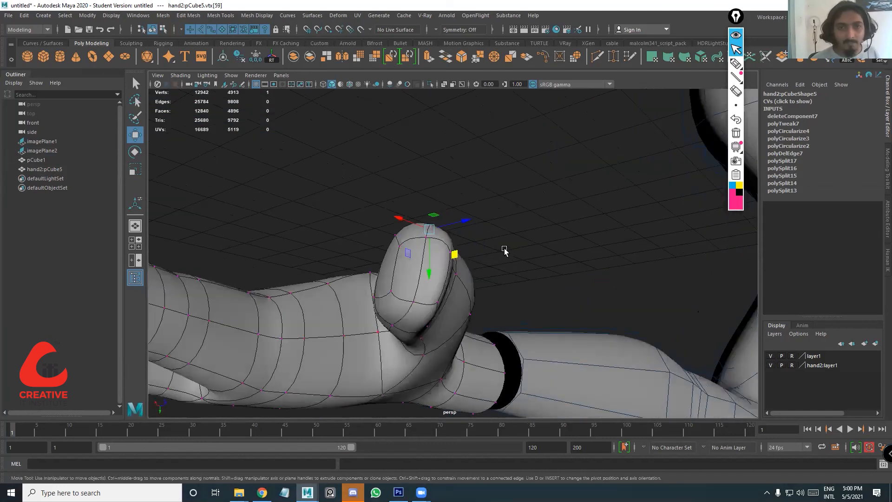
left_click(392, 326)
middle_click_drag(456, 309, 437, 301)
left_click_drag(437, 303, 467, 296, "alt")
scroll(464, 299, "up", 2)
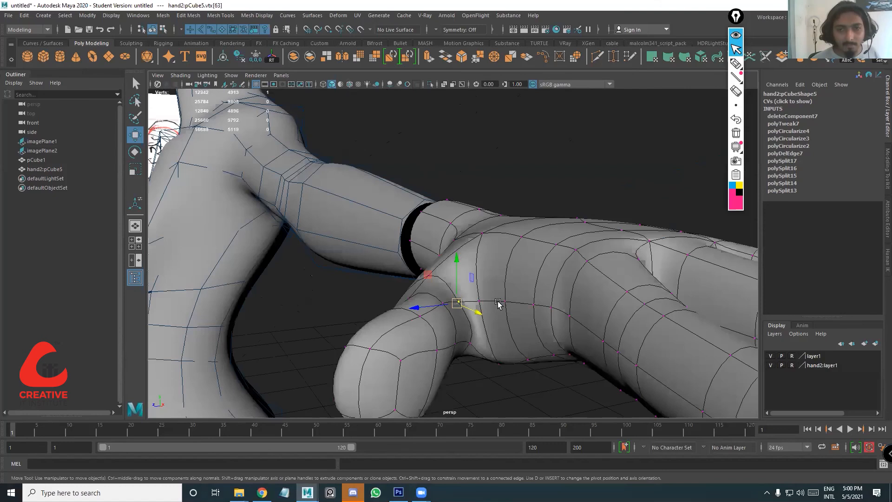
left_click_drag(502, 331, 424, 306, "alt")
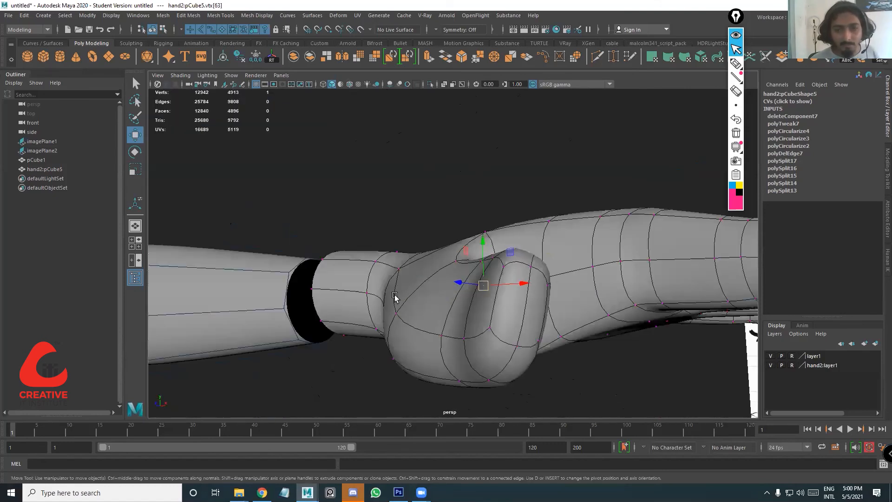
left_click_drag(505, 174, 519, 245, "alt")
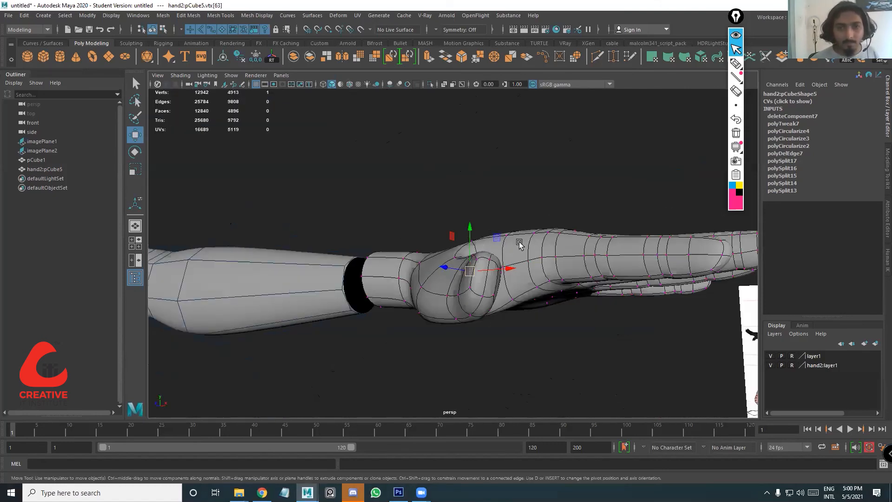
Scale down the vertices of the thumb's outer section to make its end smaller
left_click_drag(550, 295, 493, 238, "alt")
mouse_move(516, 267)
left_mouse_down("alt")
mouse_move(522, 262)
mouse_move(510, 260)
left_mouse_up("alt")
scroll(518, 262, "down", 5)
middle_click_drag(475, 305, 492, 307)
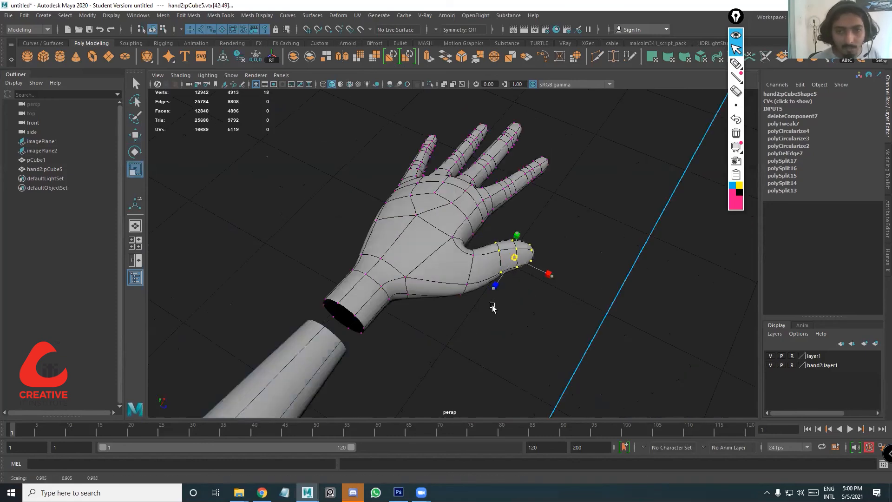
left_click_drag(455, 265, 477, 298, "alt")
left_click_drag(472, 254, 412, 219, "alt")
middle_click_drag(411, 219, 291, 188)
Select the vertex ring at the base of the thumb and reposition it with the Move tool
left_click_drag(460, 311, 404, 260, "alt")
left_click(433, 244, "shift")
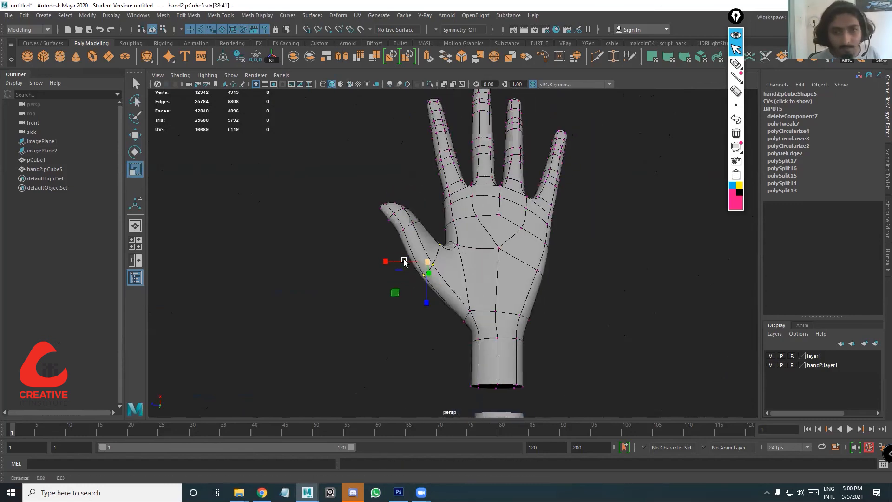
key("q")
key("w")
left_click_drag(474, 242, 588, 256, "alt")
left_click_drag(503, 278, 454, 275, "alt")
left_click_drag(454, 229, 449, 201, "alt")
scroll(488, 243, "up", 3)
scroll(441, 265, "up", 2)
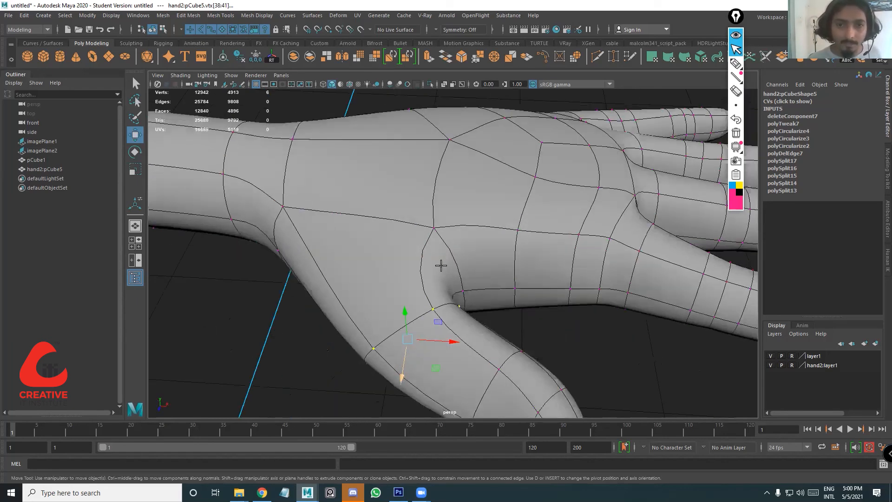
Return the hand to the unsmoothed display and insert an edge loop around the thumb with the Multi-Cut tool
scroll(442, 266, "down", 3)
key("1")
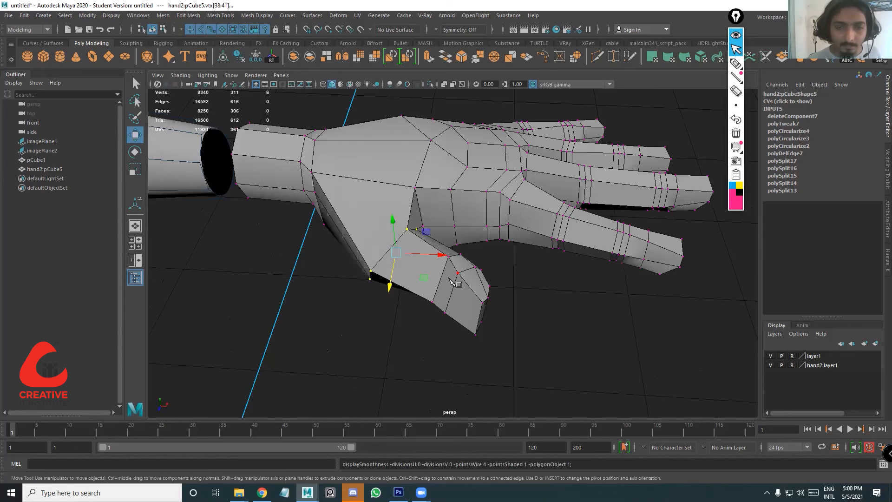
left_click_drag(450, 279, 445, 304, "alt")
left_click(598, 57)
left_click(449, 276, "ctrl")
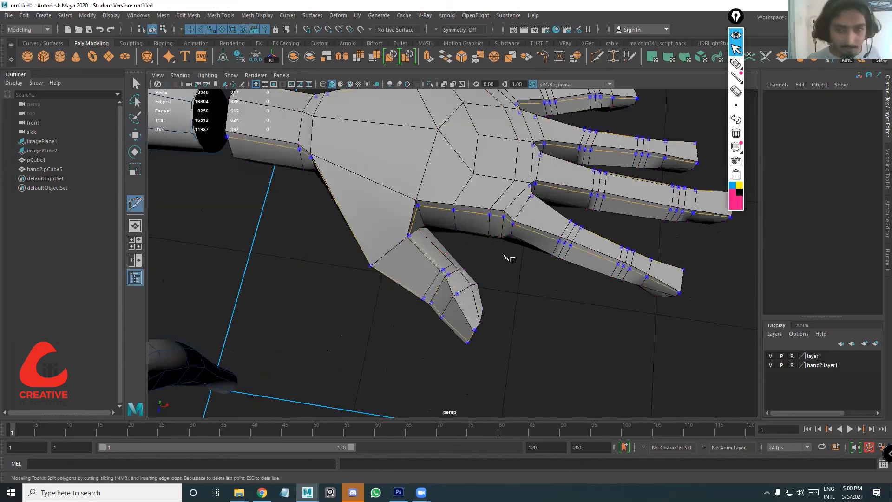
Display the hand smoothed and reposition vertices on the upper side of the thumb's outer section with the Move tool
left_click_drag(534, 256, 246, 127, "alt")
key("3")
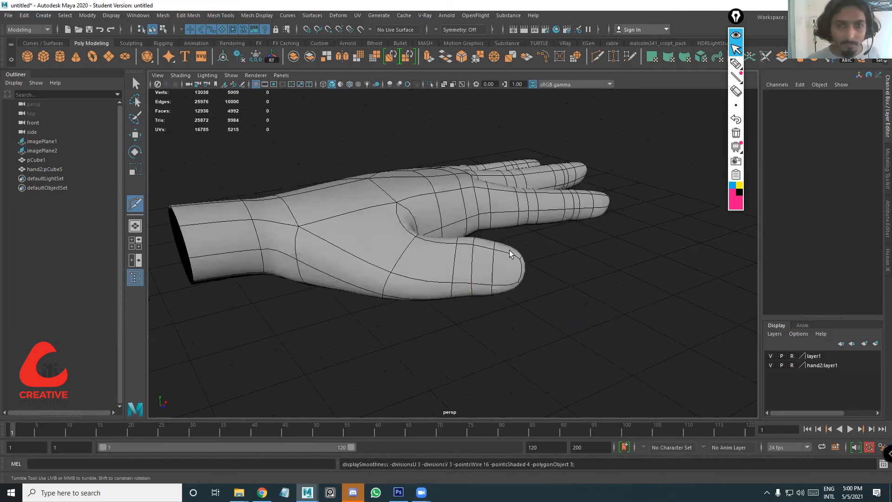
key("q")
right_click_drag(488, 239, 451, 237)
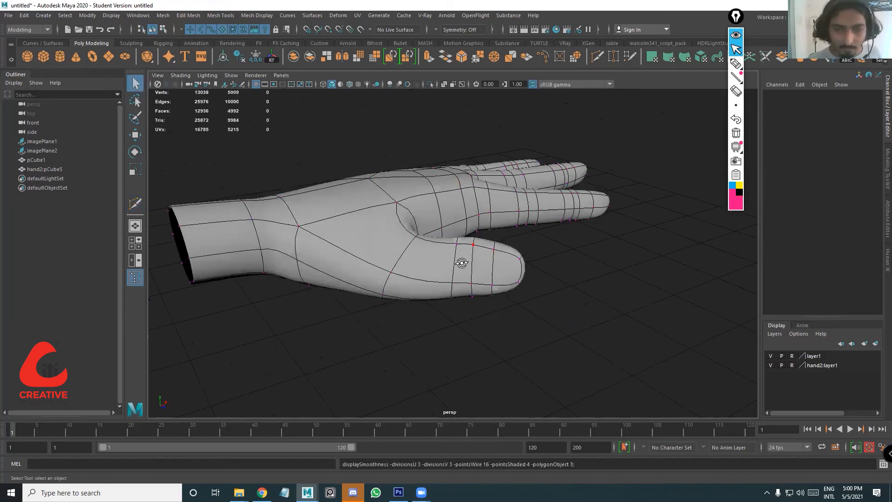
left_click_drag(455, 251, 468, 277, "alt")
key("w")
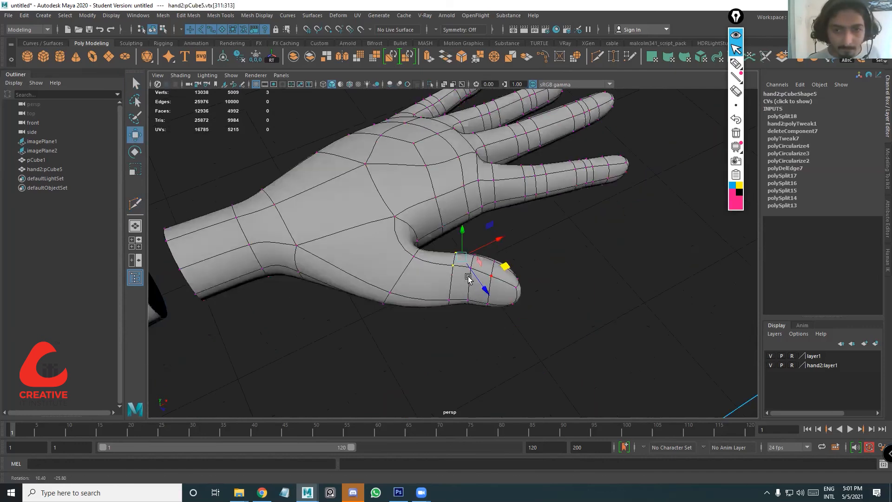
left_click_drag(409, 275, 435, 273, "alt")
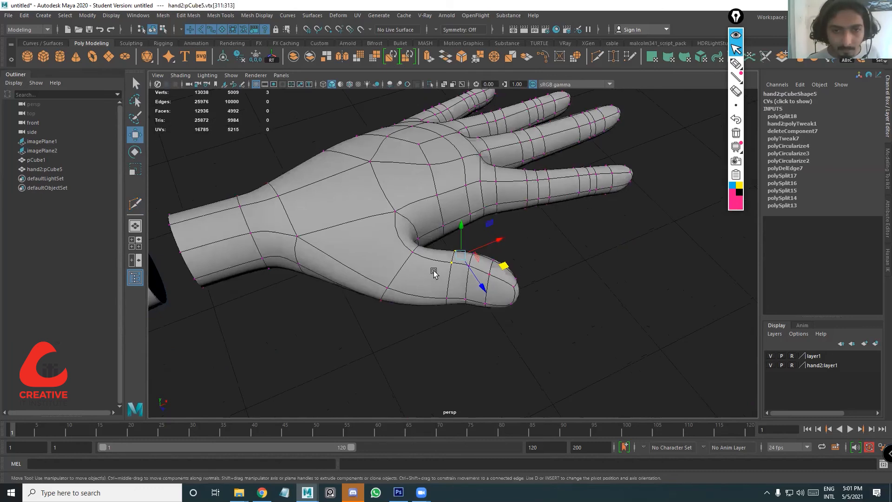
Select individual edges around the thumb's middle section and move them to round out its contour
right_click(467, 236)
right_click_drag(537, 249, 531, 227)
left_click_drag(522, 223, 467, 225, "alt")
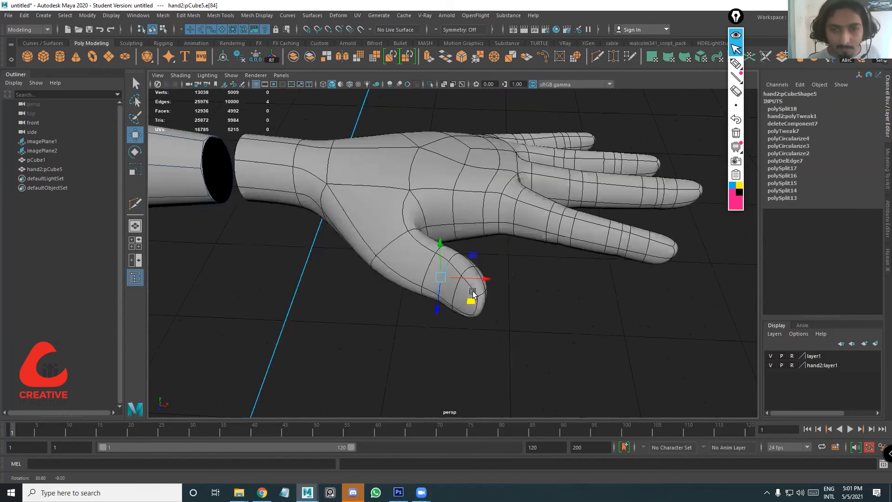
left_click_drag(471, 294, 469, 270, "alt")
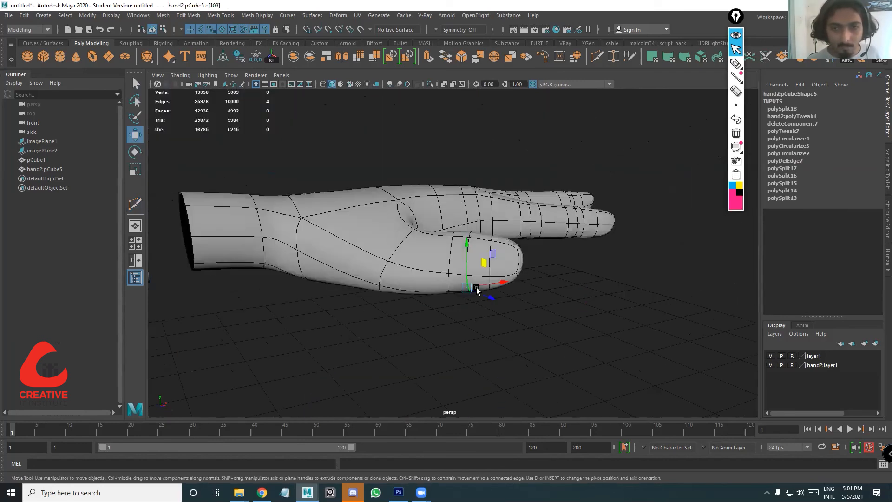
left_click_drag(478, 292, 493, 261, "alt")
left_click_drag(406, 236, 475, 249, "alt")
left_click(475, 248)
left_click_drag(448, 175, 377, 221, "alt")
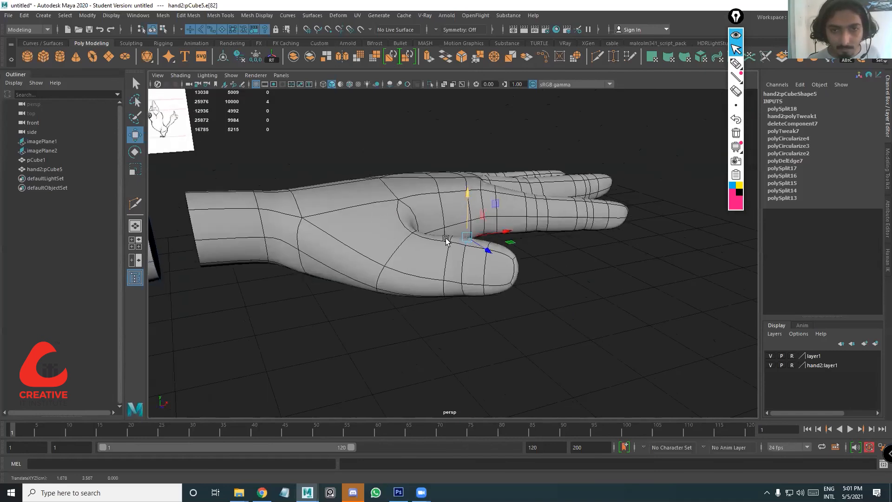
left_click_drag(462, 254, 389, 221, "alt")
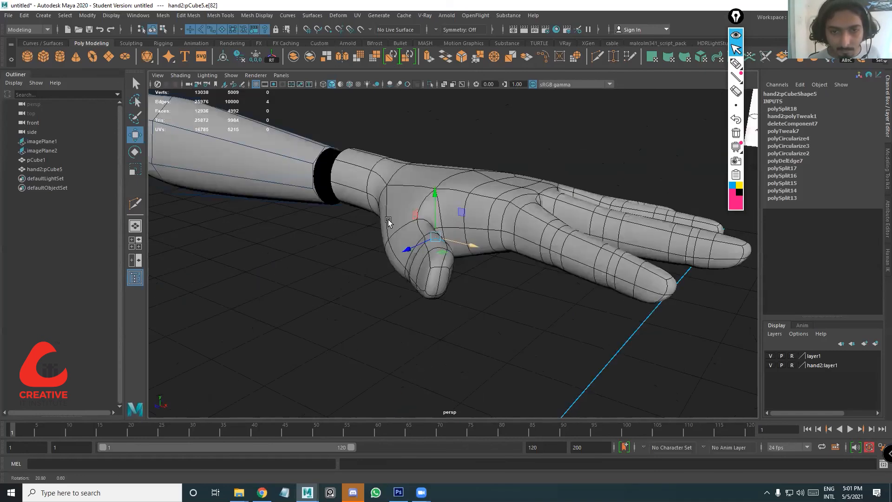
Move edges on the thumb's inner side and near its tip to refine its thickness
left_click_drag(424, 251, 427, 281, "alt")
left_click(426, 283)
left_click_drag(439, 183, 514, 205, "alt")
left_click_drag(568, 213, 553, 261, "alt")
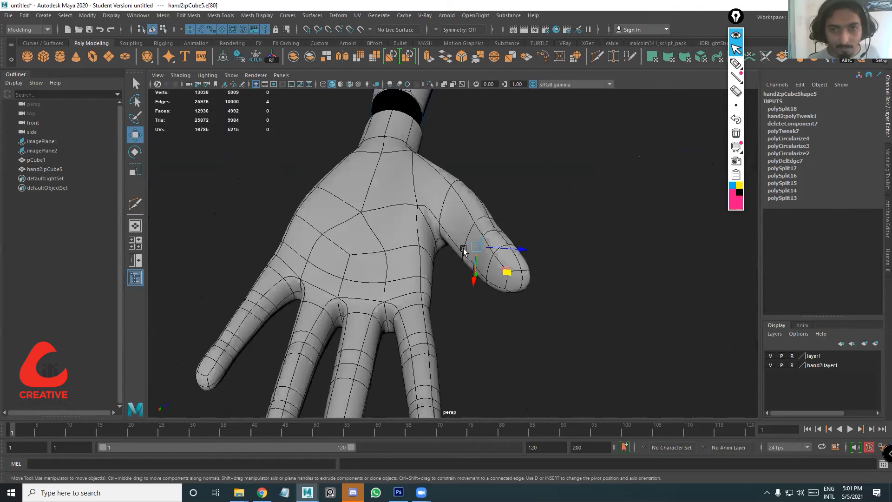
left_click_drag(464, 251, 543, 237, "alt")
left_click_drag(470, 271, 620, 62, "alt")
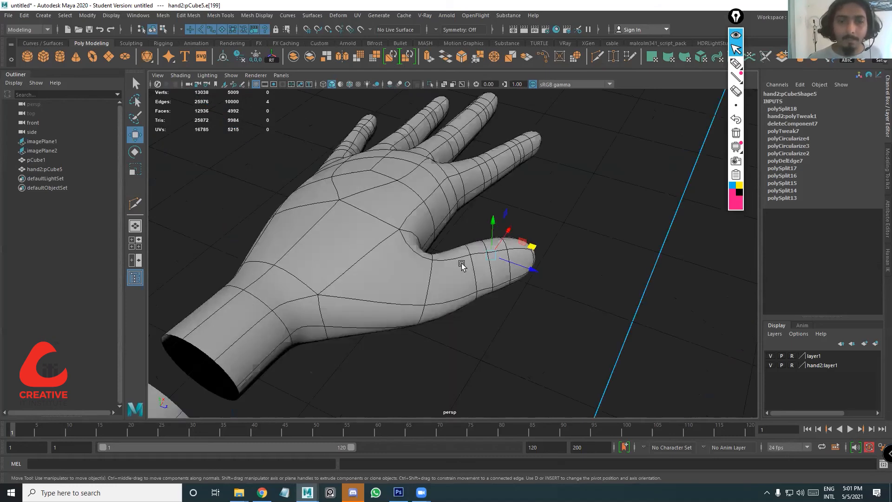
Bevel the edge loop at the thumb's base with a fraction of 1 and 2 segments
left_click_drag(462, 260, 494, 226, "alt")
left_click_drag(623, 142, 628, 141, "alt")
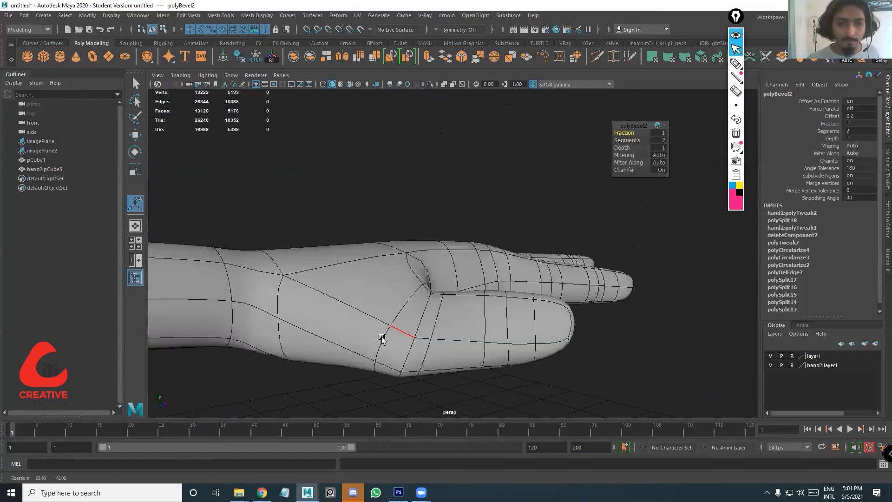
mouse_move(380, 335)
left_mouse_down("alt")
mouse_move(395, 339)
mouse_move(375, 327)
left_mouse_up("alt")
Try to reposition an edge of the bevelled loop at the thumb's base, and undo the move
left_click(396, 338)
key("w")
left_click(428, 357)
left_click_drag(417, 353, 422, 293)
left_click(426, 292)
key("ctrl+z")
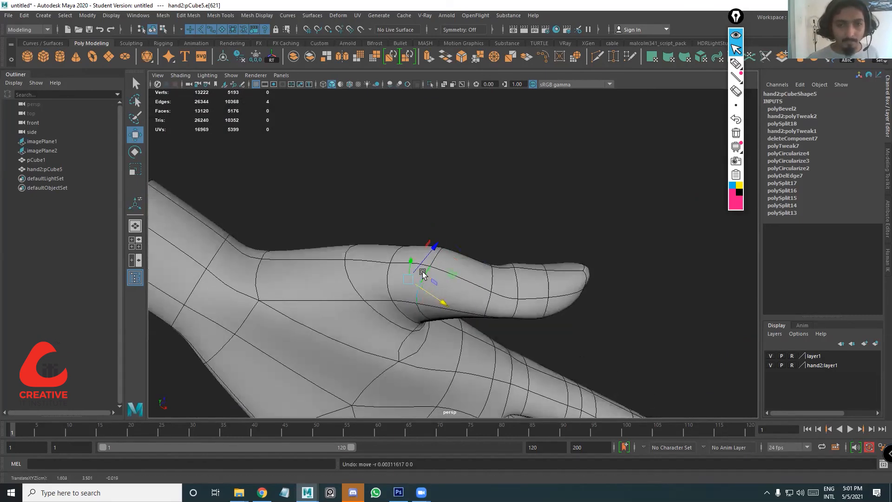
Set the transform constraint to Edge Slide and slide vertices of the thumb's base loops along their edges
right_click(423, 237)
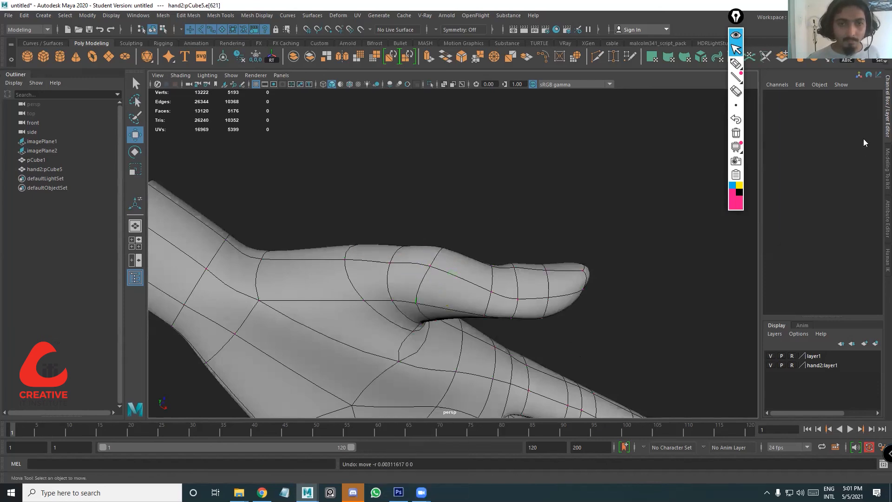
left_click(887, 169)
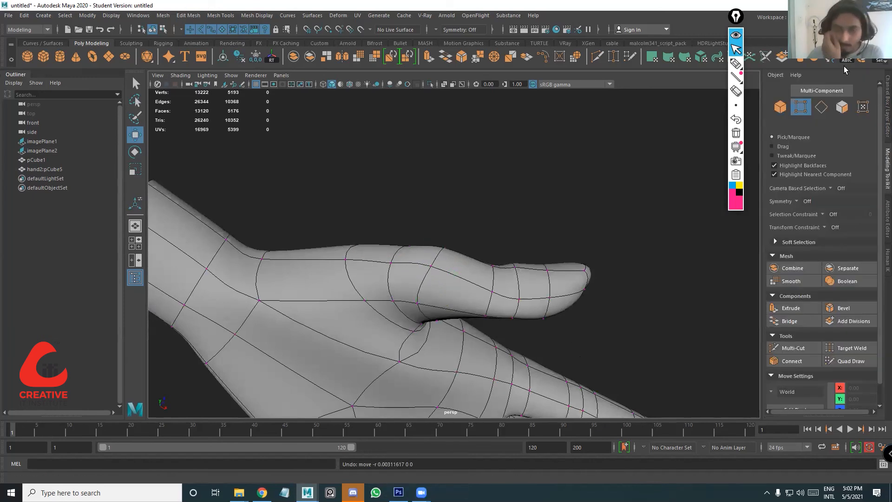
left_click(825, 227)
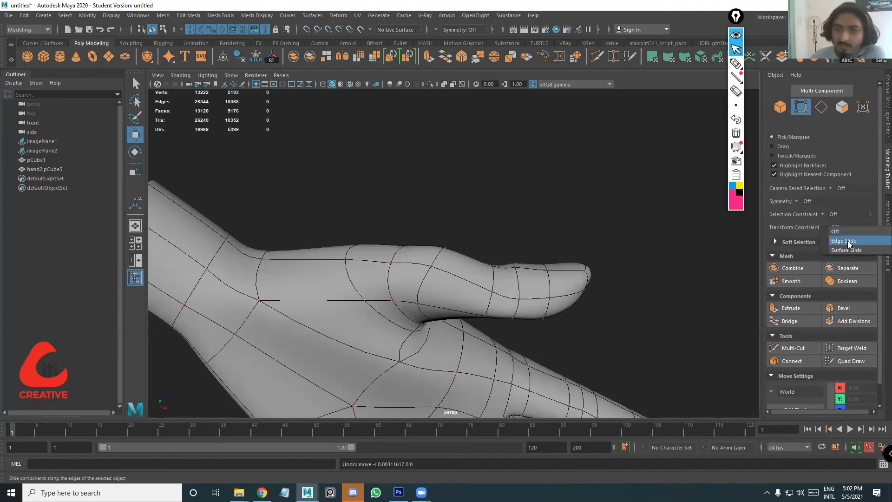
left_click(444, 270)
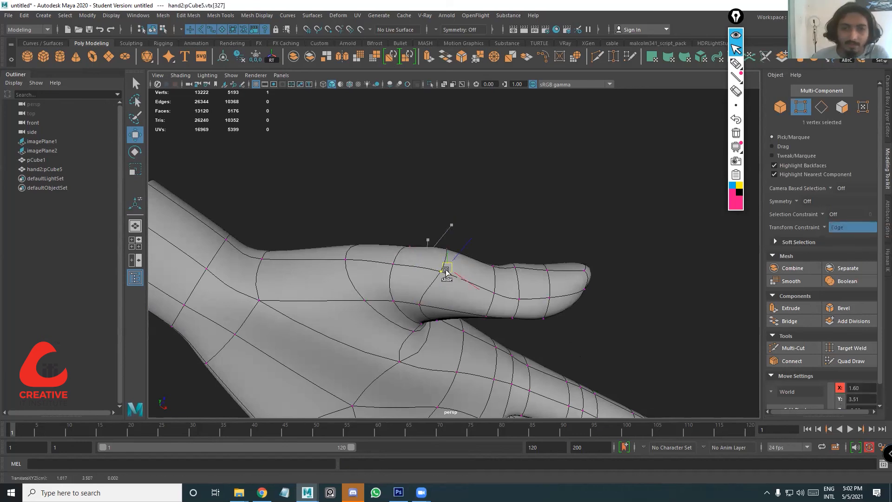
left_click_drag(446, 271, 436, 270)
left_click(394, 301)
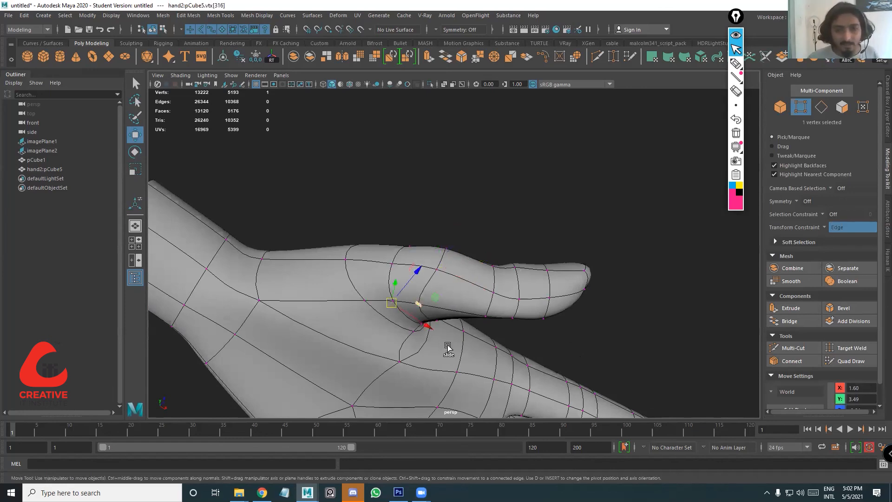
Check the thumb's base unsmoothed and slide more vertices between thumb and palm to even out the loop spacing
left_click_drag(462, 352, 465, 243, "alt")
key("1")
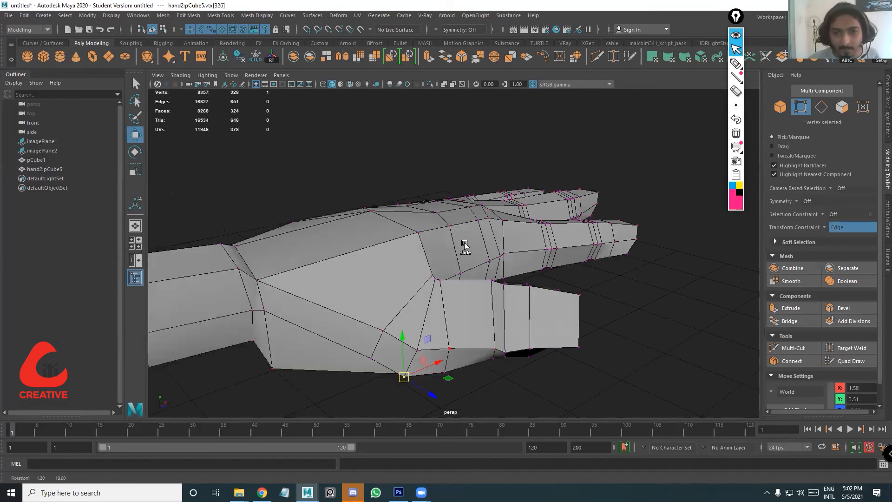
left_click_drag(464, 243, 466, 251, "alt")
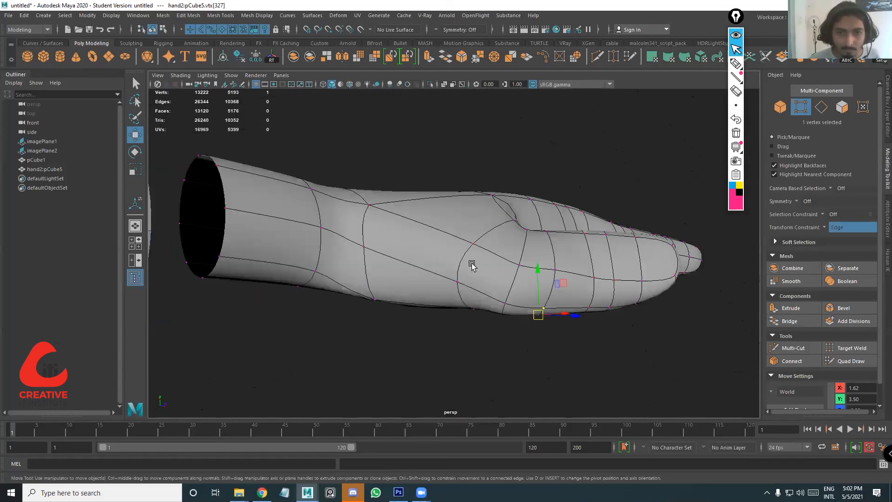
left_click(457, 281)
left_click_drag(458, 291, 445, 211)
left_click_drag(467, 251, 461, 216, "alt")
left_click(460, 216)
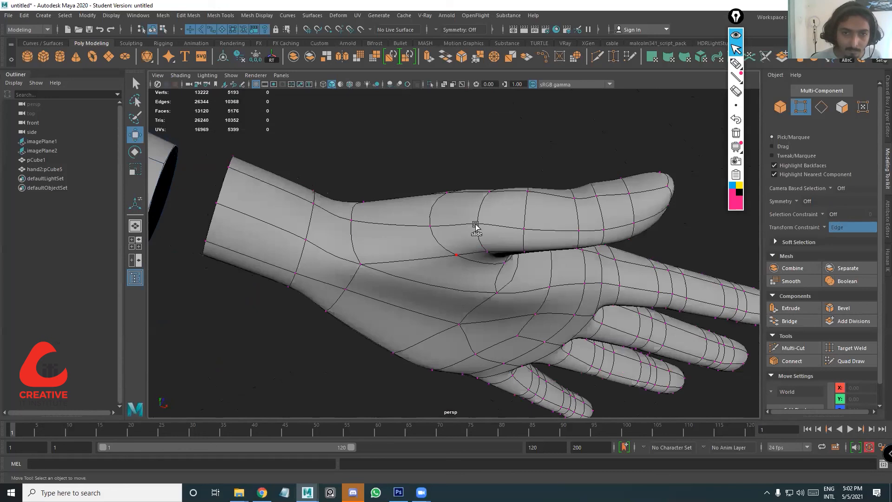
left_click(464, 227)
left_click_drag(464, 227, 472, 207, "alt")
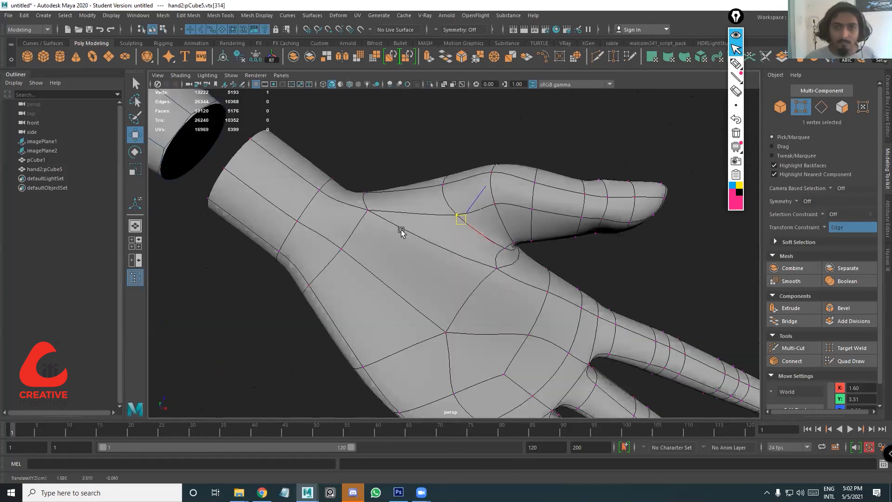
Select vertices on the thumb's outer section and adjust their positions to refine its shape
left_click_drag(389, 268, 453, 272, "alt")
left_click_drag(503, 284, 514, 264, "alt")
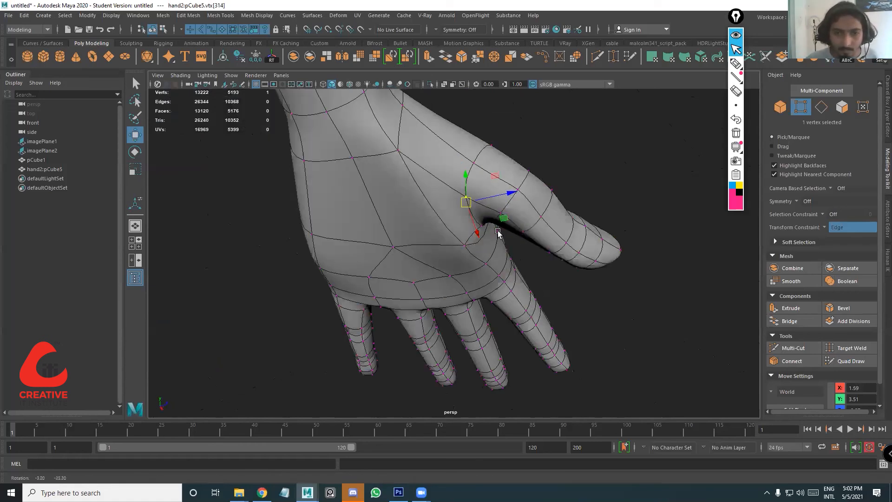
left_click_drag(498, 233, 502, 223, "alt")
left_click_drag(510, 255, 492, 246, "alt")
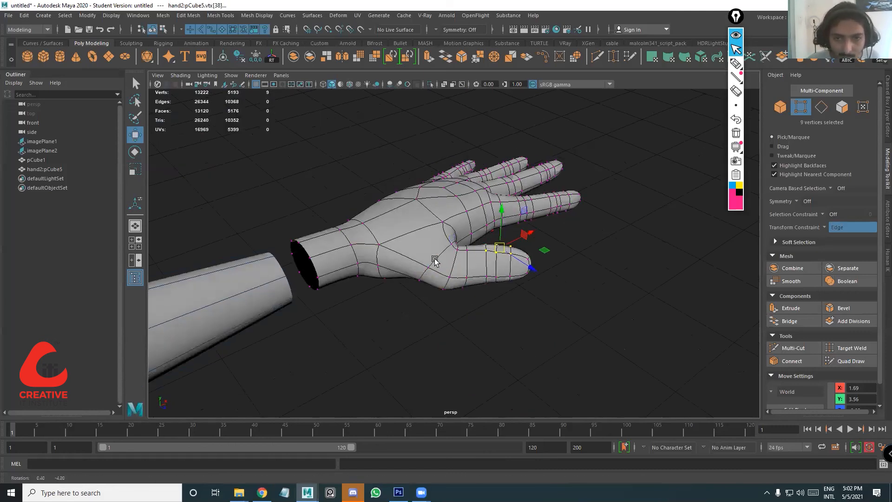
left_click_drag(419, 259, 412, 242, "alt")
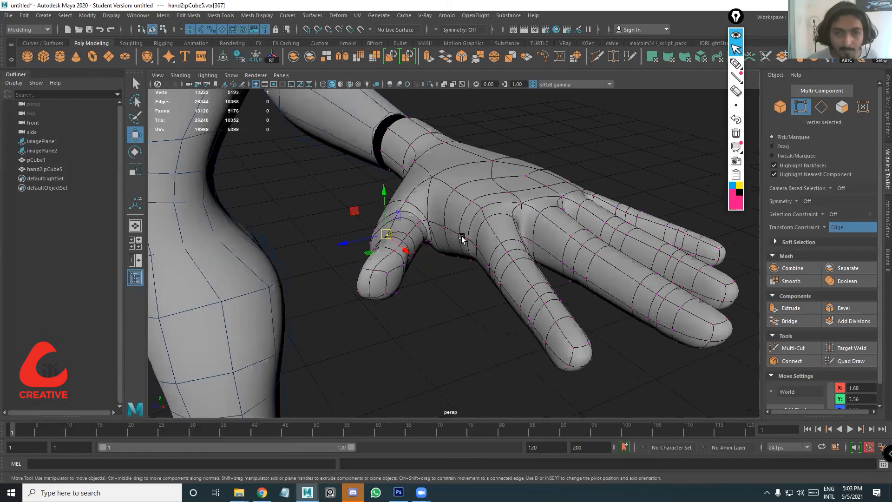
left_click_drag(459, 266, 457, 268, "alt")
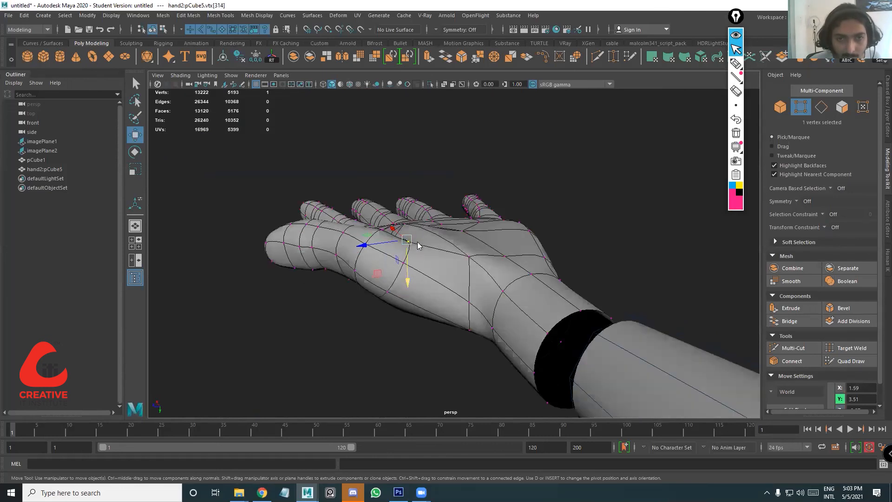
With the transform constraint off, lower two palm-side vertices at the thumb's base along the vertical axis
middle_click_drag(418, 247, 518, 265)
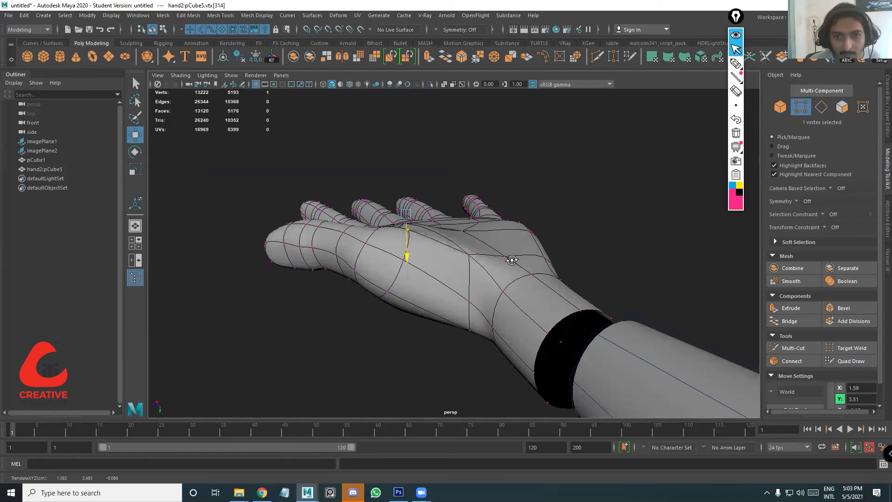
left_click_drag(541, 266, 549, 276, "alt")
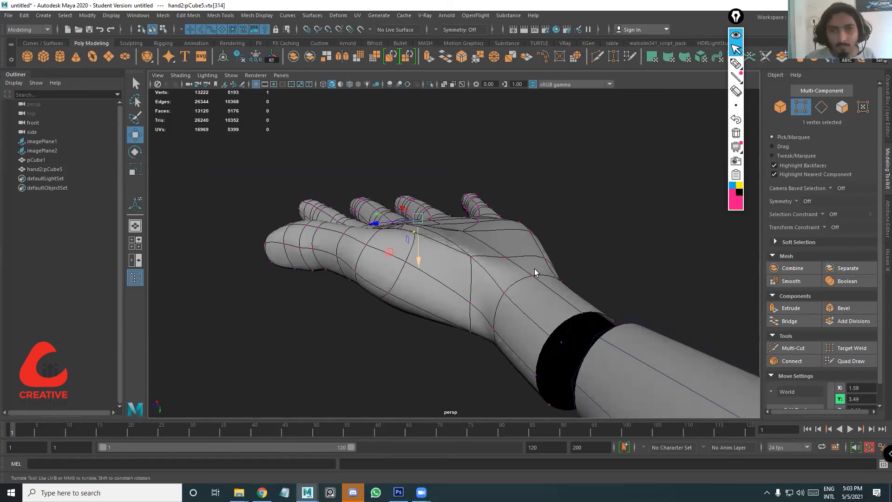
left_click_drag(487, 249, 491, 279, "alt")
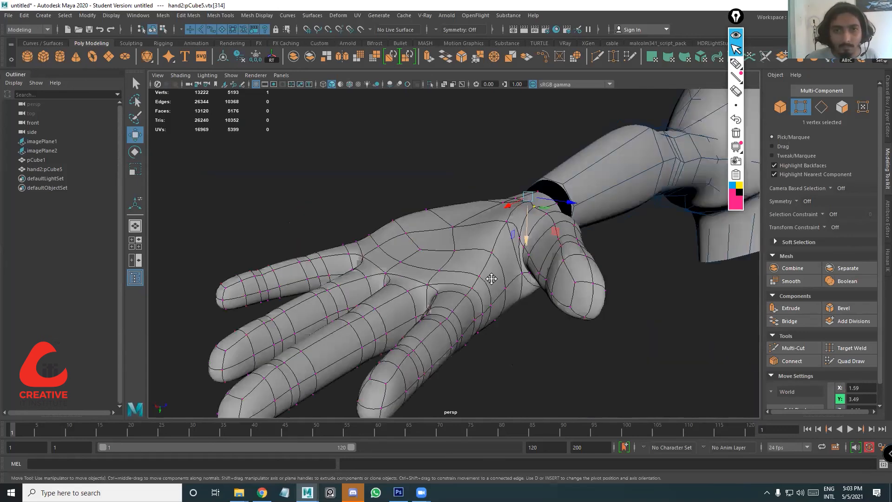
left_click_drag(473, 165, 480, 197, "alt")
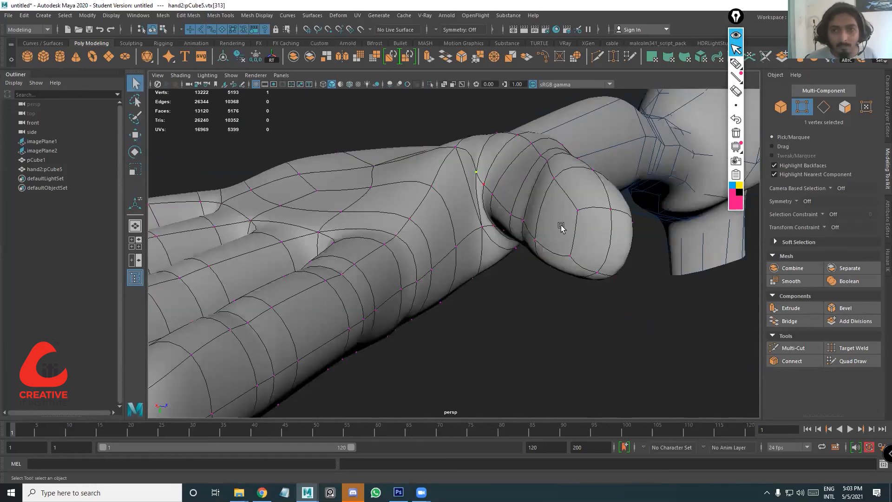
key("w")
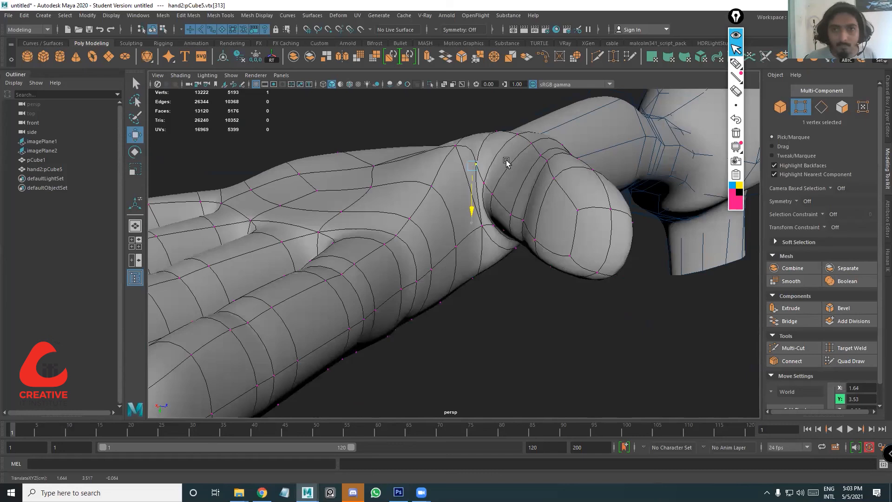
left_click_drag(587, 264, 520, 303, "alt")
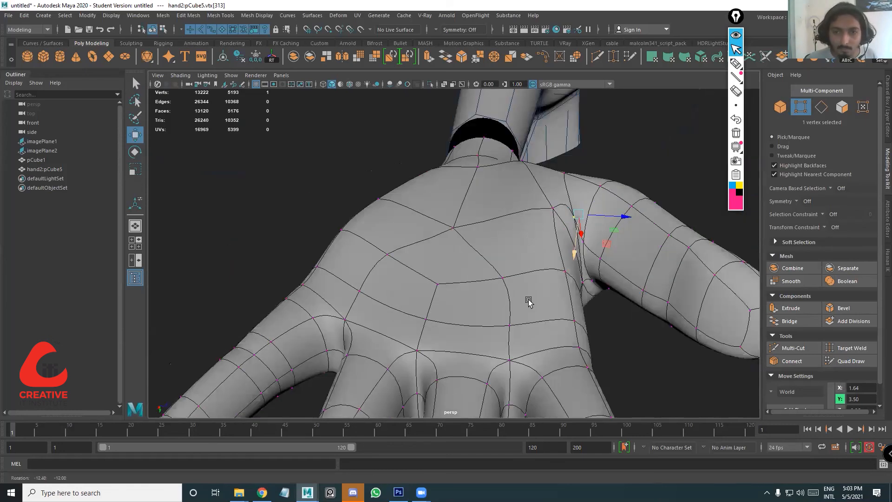
Reposition the palm vertex beside the thumb in the unsmoothed display, and return the hand to the smoothed view in object mode
key("1")
left_click_drag(578, 326, 600, 321, "alt")
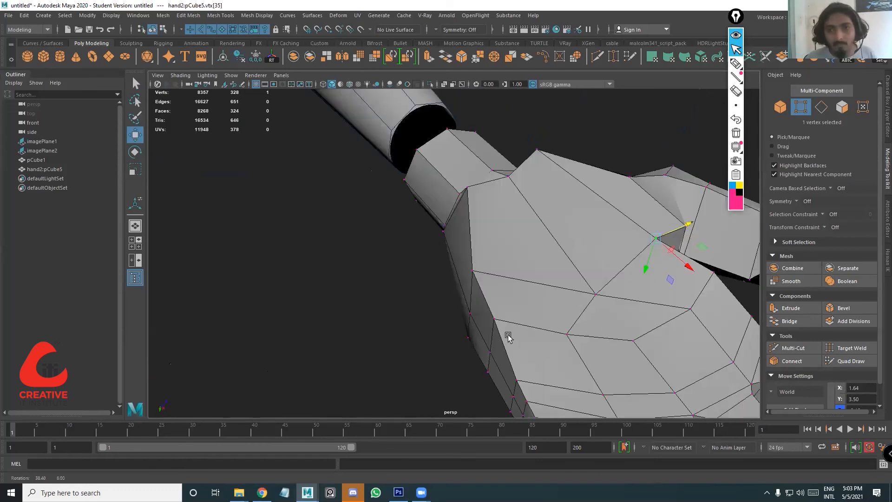
left_click_drag(508, 338, 506, 372, "alt")
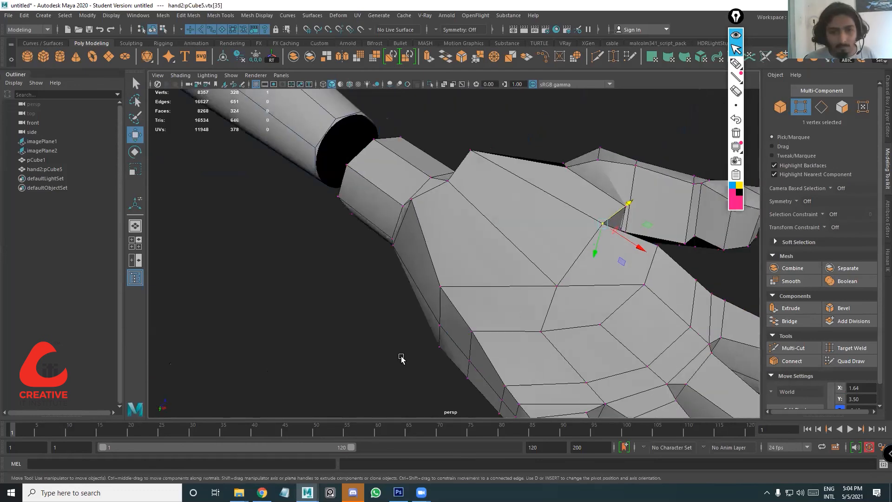
key("3")
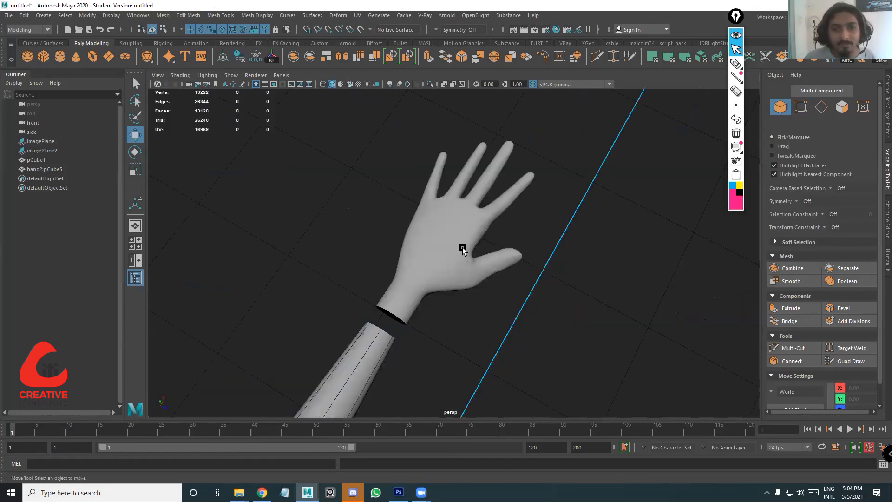
left_click_drag(464, 251, 399, 186, "alt")
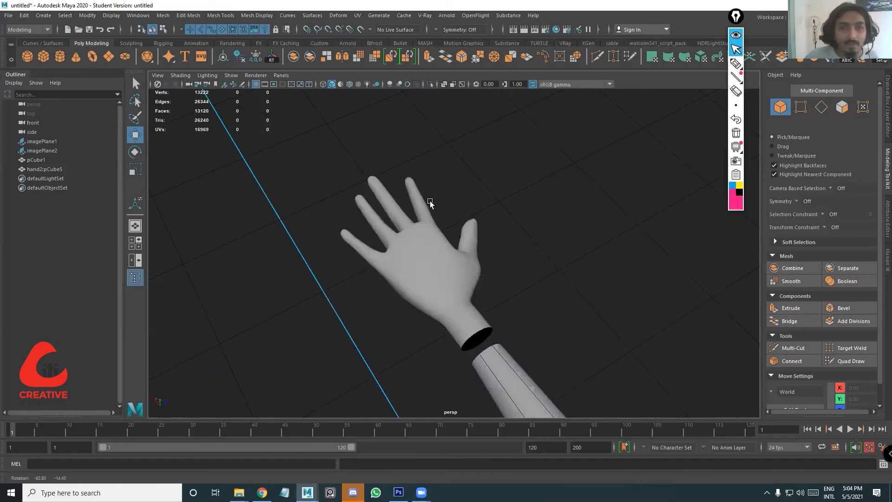
Select the hand and the body together and combine them into one mesh
left_click_drag(494, 279, 540, 291, "alt")
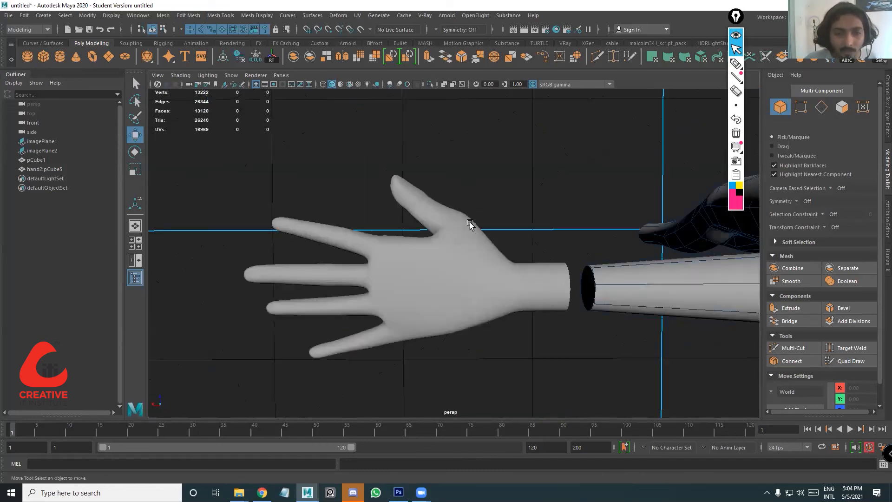
left_click(458, 235)
key("space")
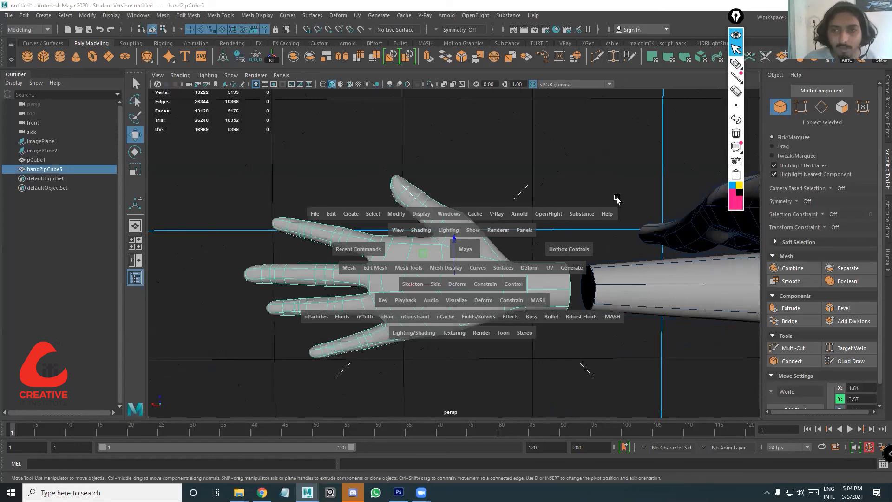
key("space")
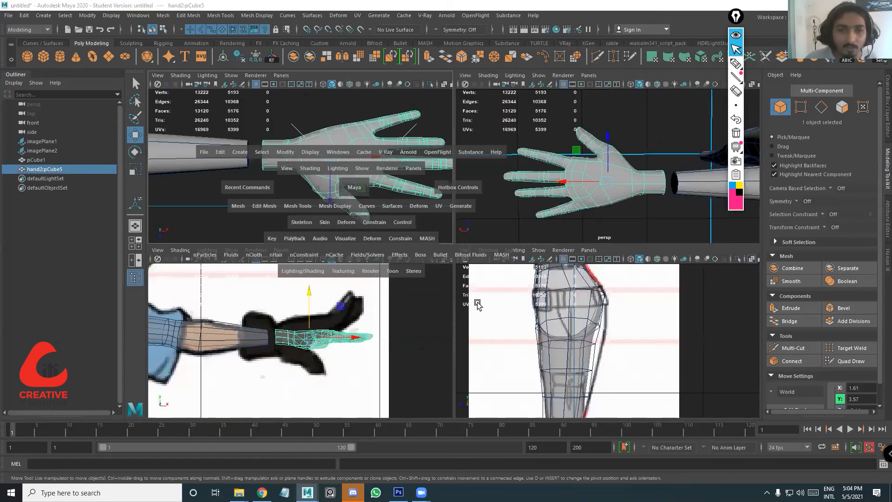
key("space")
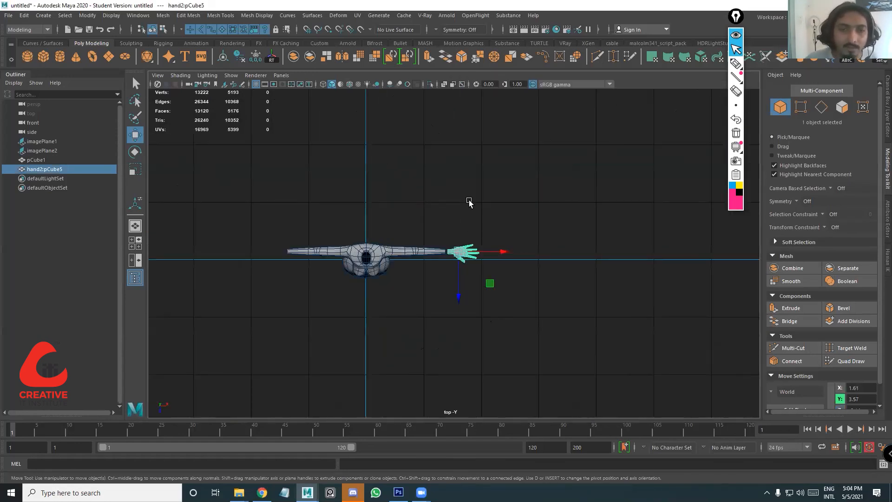
scroll(468, 201, "up", 5)
left_click_drag(489, 312, 388, 155)
left_click_drag(469, 187, 441, 192, "alt")
left_click(441, 55)
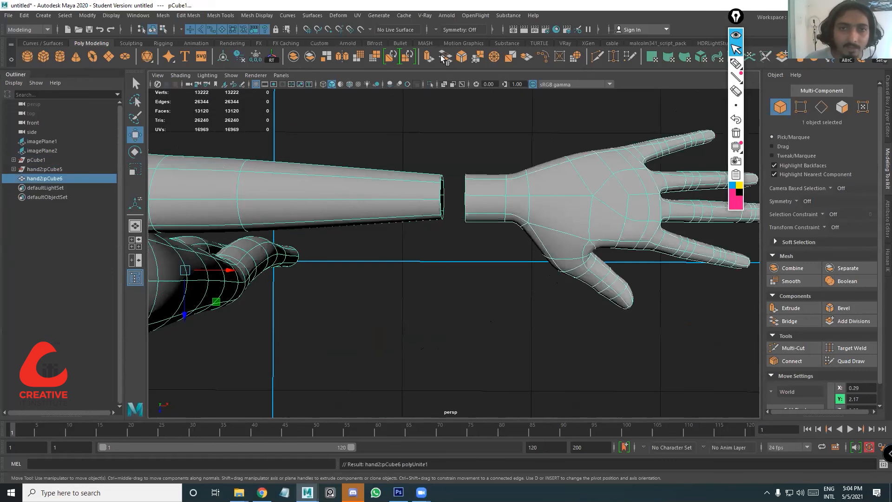
Bridge the hand's open wrist edge loop to the forearm's open edge loop
right_click_drag(465, 193, 466, 186)
double_click(466, 188)
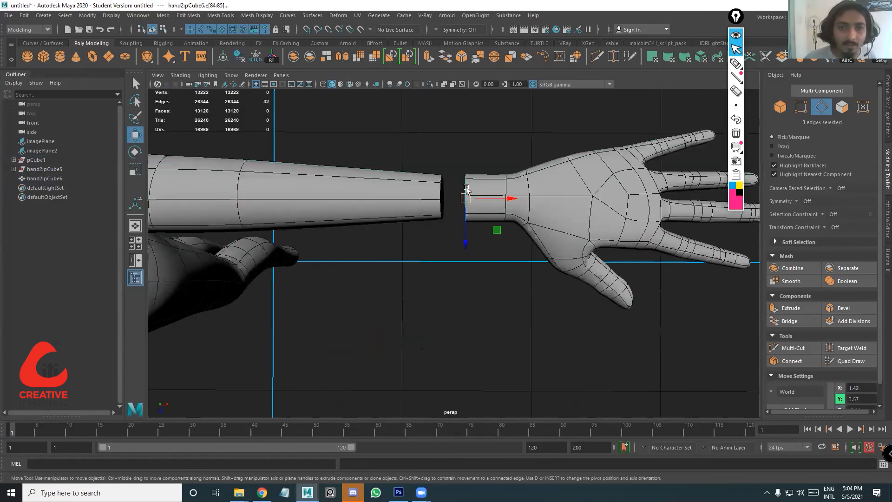
double_click(442, 189, "shift")
left_click(446, 56)
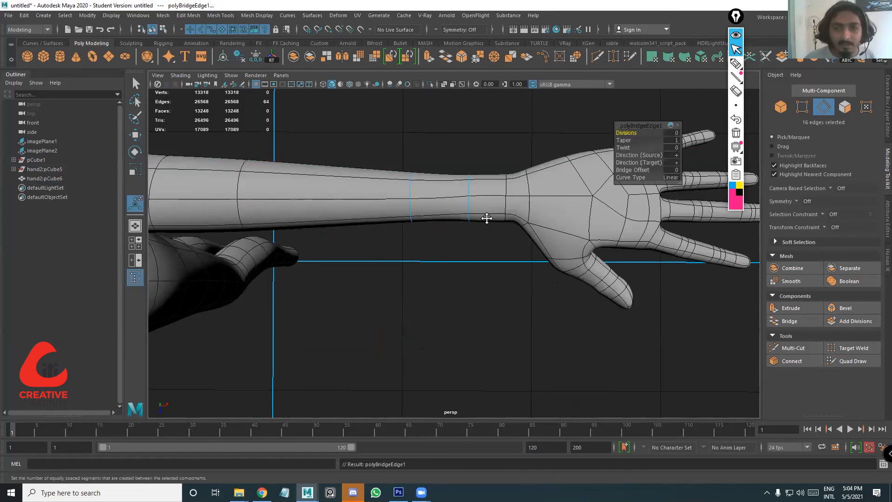
In the unsmoothed top view, select the wrist's vertex loops where the hand meets the arm and activate the Scale tool
key("1")
double_click(512, 187)
middle_click_drag(550, 202, 509, 208, "alt")
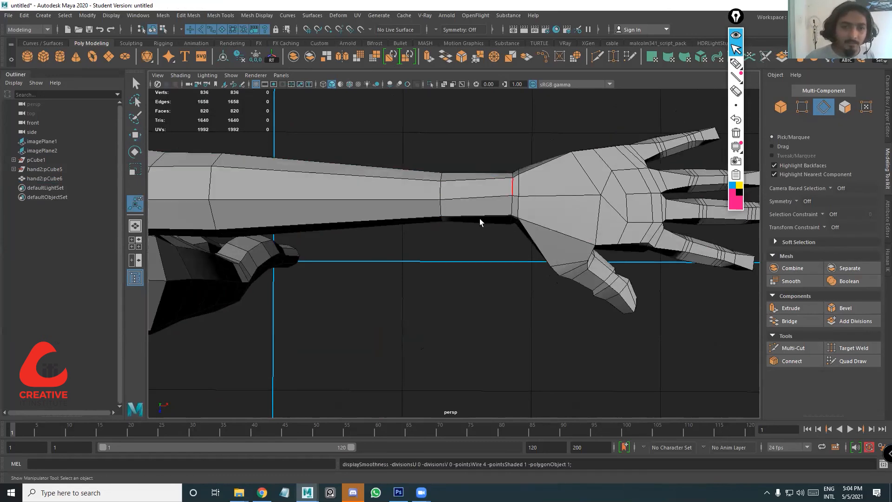
key("F9")
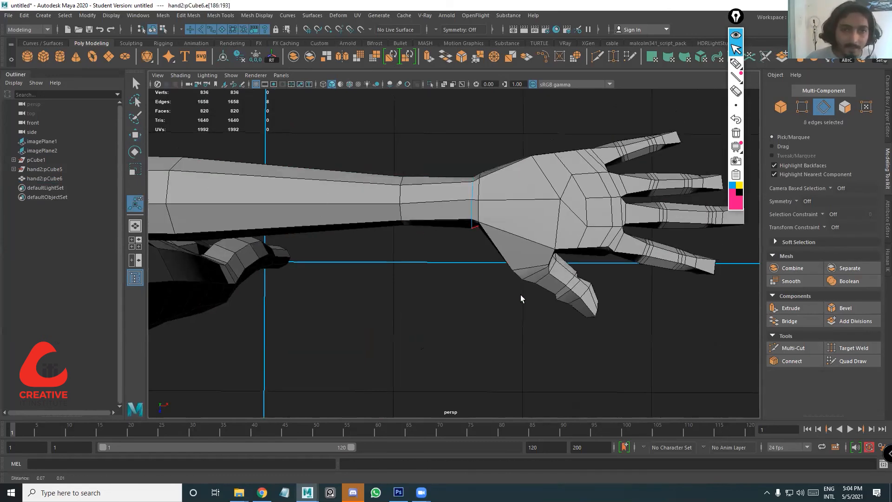
scroll(543, 301, "up", 5)
key("space")
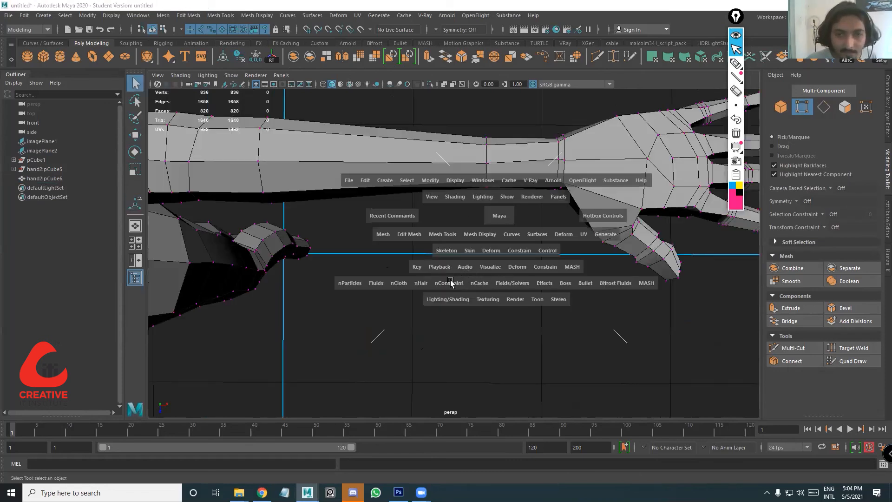
key("space")
key("space")
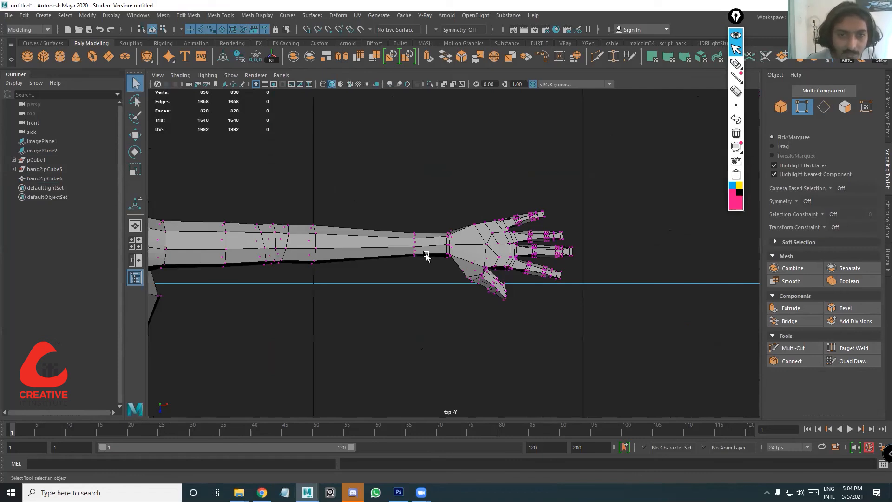
left_click_drag(465, 219, 434, 272)
key("r")
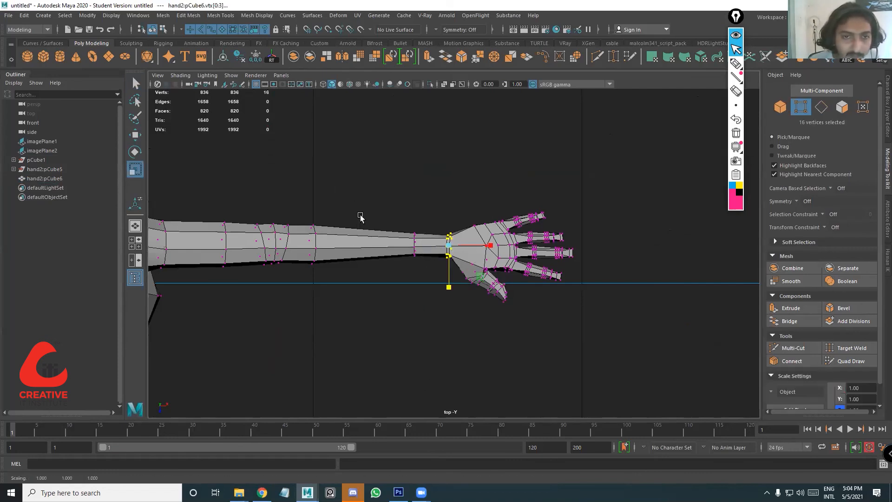
scroll(361, 221, "up", 2)
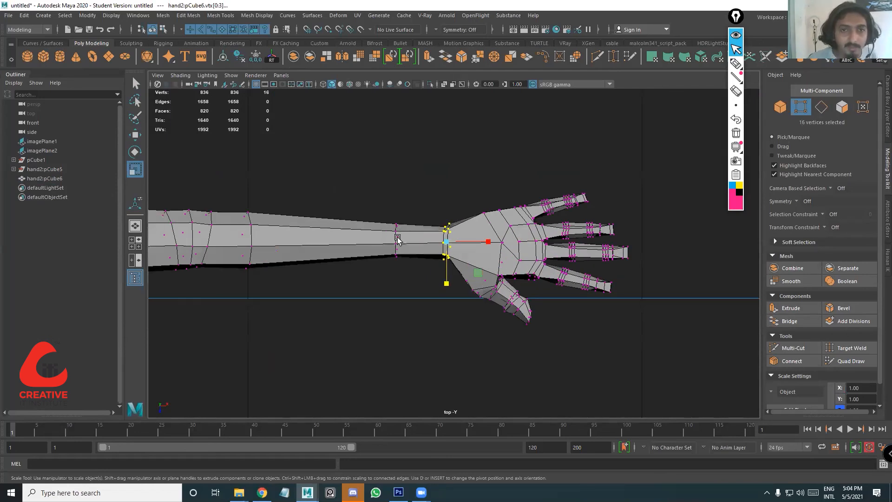
In the smoothed front view, insert one edge loop just before the wrist and another across the forearm with Multi-Cut
key("space")
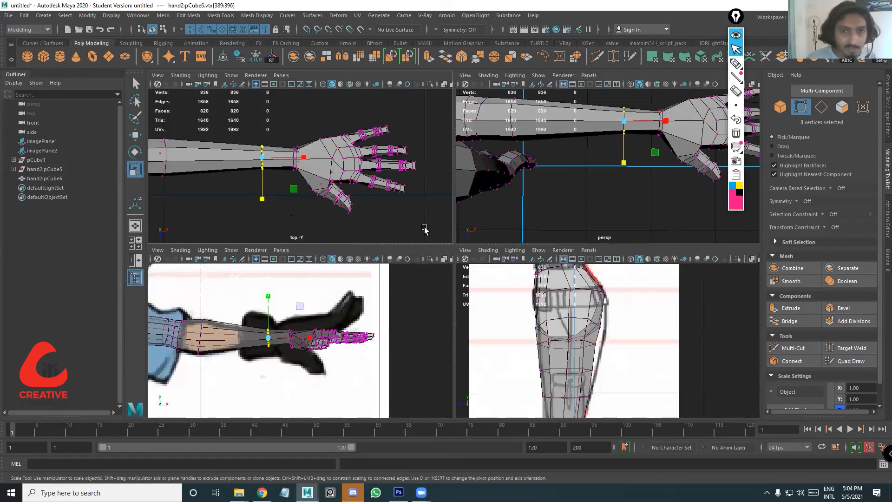
key("space")
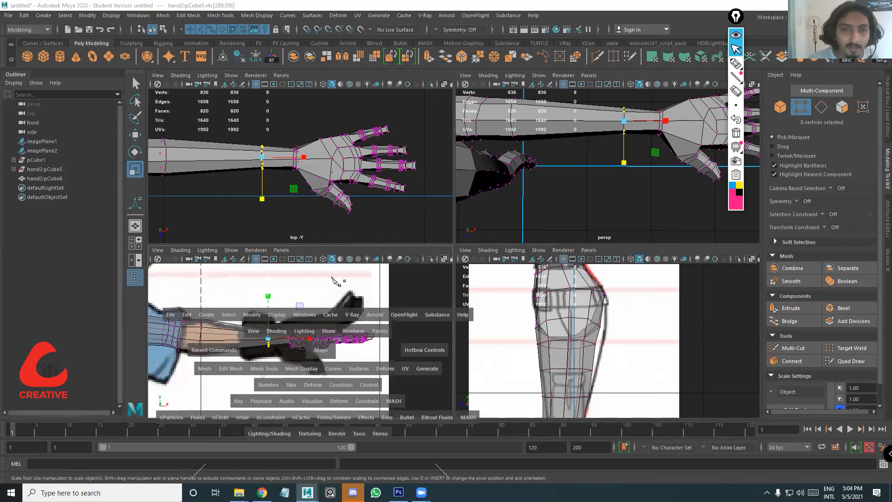
key("space")
key("3")
key("ctrl+shift+x")
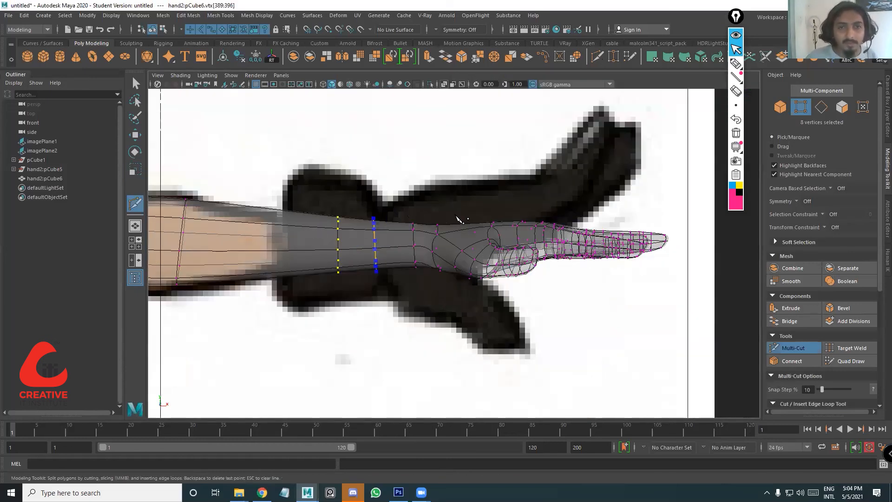
key("Return")
middle_click_drag(278, 235, 442, 215, "alt")
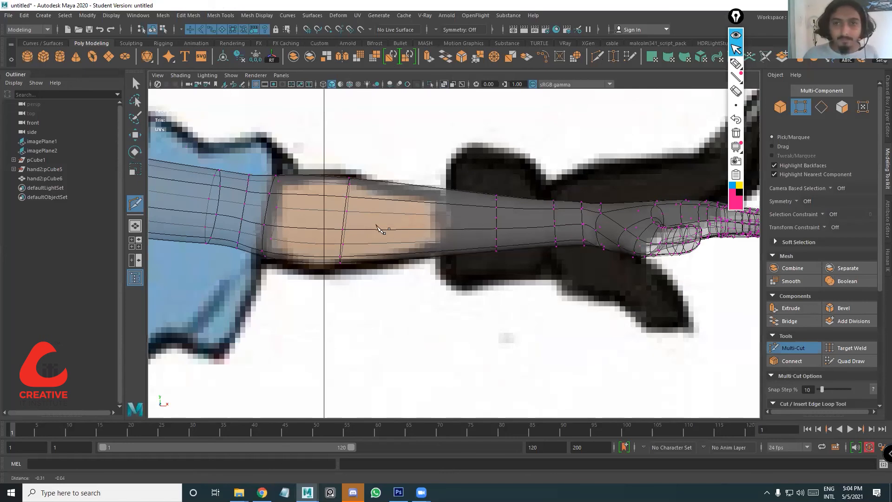
right_click_drag(381, 230, 203, 130, "alt")
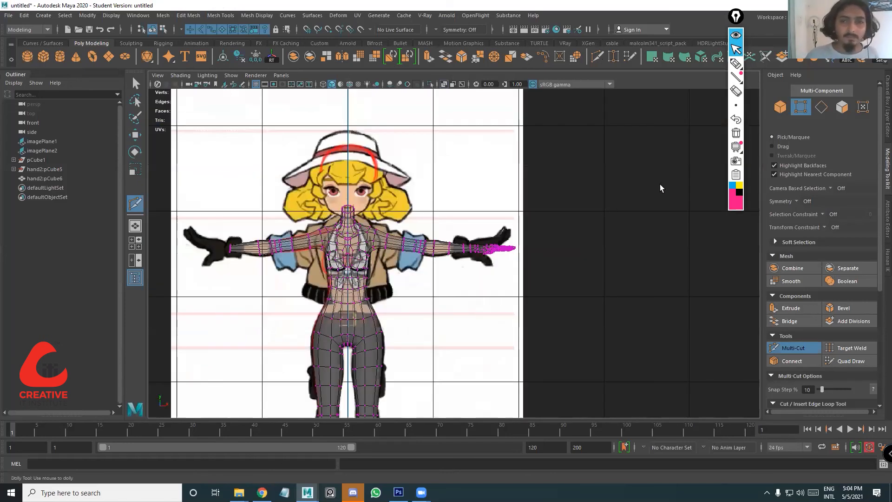
right_click_drag(569, 215, 448, 164, "alt")
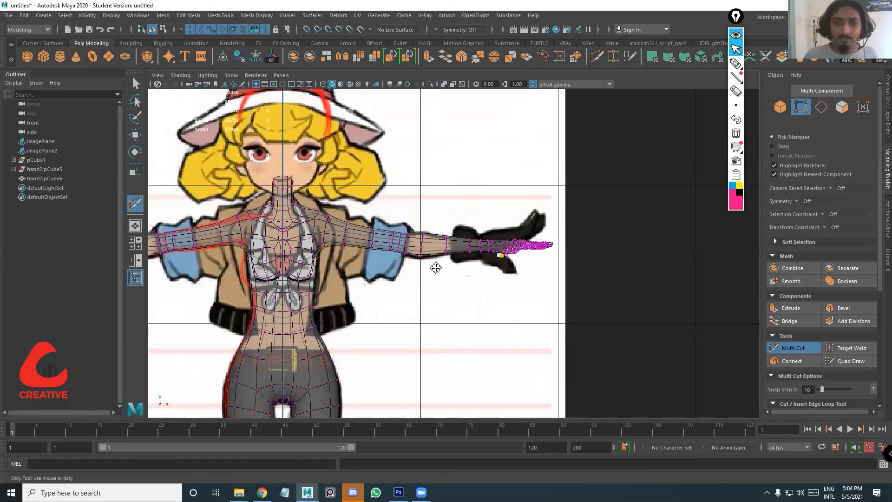
scroll(450, 253, "up", 2)
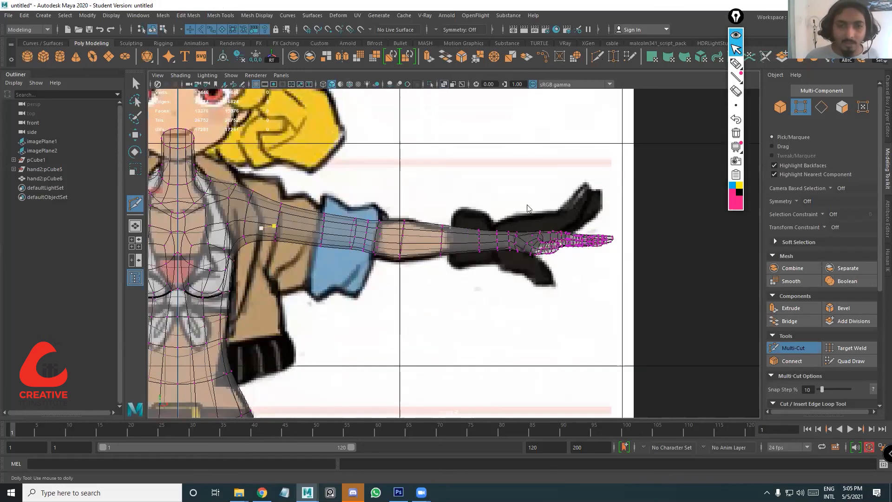
key("q")
Inspect the joined arm and hand against the whole body in perspective, and leave component mode
key("space")
left_click_drag(432, 258, 503, 282, "alt")
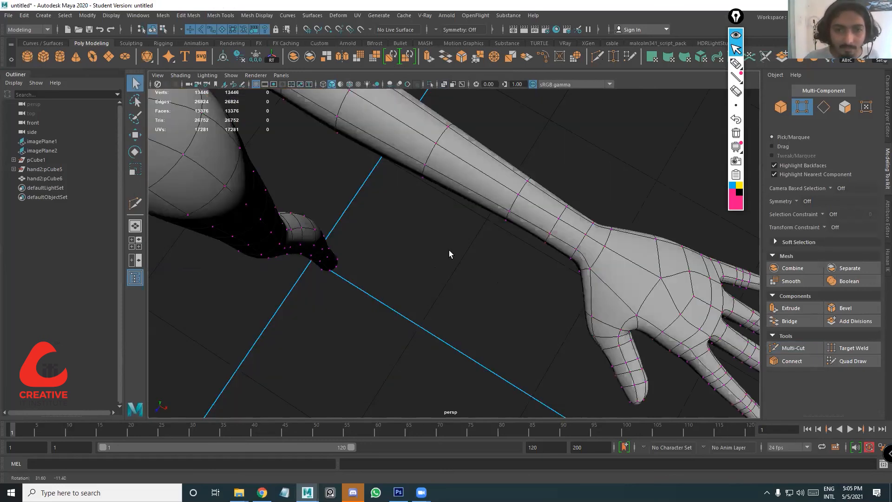
left_click_drag(450, 254, 435, 206, "alt")
scroll(497, 171, "down", 4)
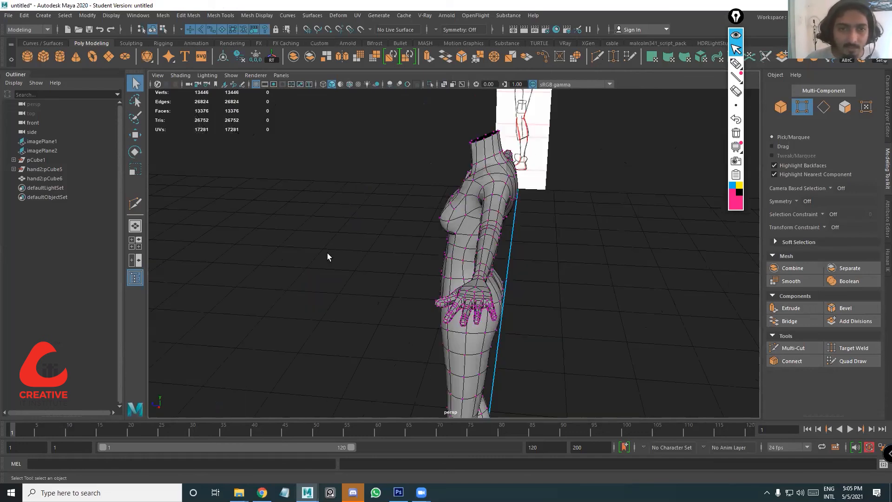
left_click_drag(356, 253, 350, 204, "alt")
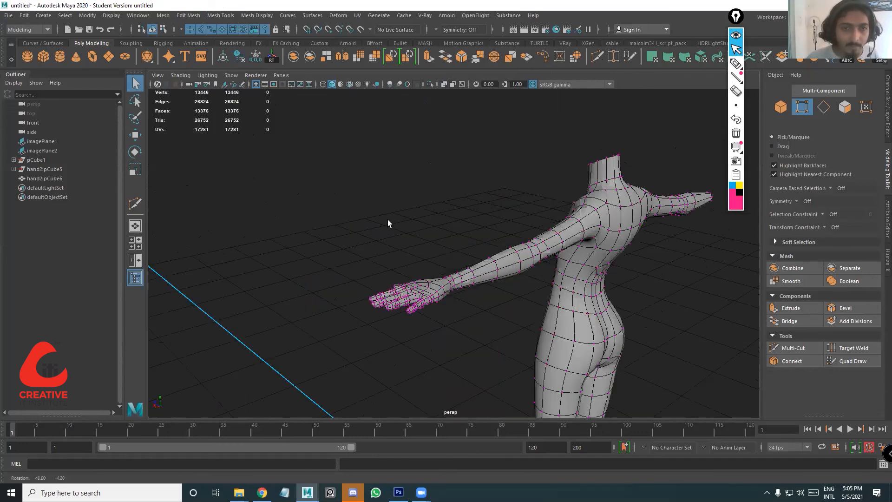
key("F8")
Select three edges across the palm beneath the finger bases with the Move tool active
key("f")
middle_click_drag(265, 218, 403, 227, "alt")
right_click_drag(403, 271, 398, 263)
left_click(395, 246)
left_click_drag(366, 238, 370, 239, "alt")
left_click(401, 251, "shift")
left_click(439, 260, "shift")
left_click_drag(479, 247, 520, 253, "alt")
key("w")
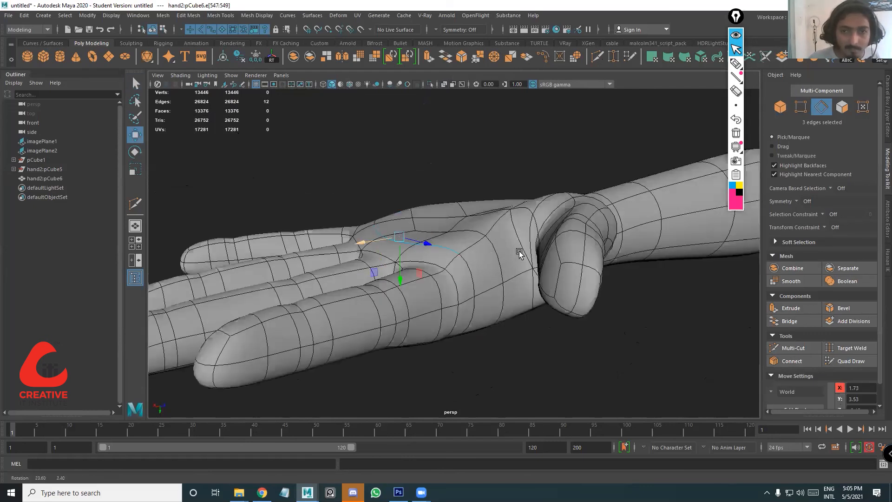
left_click_drag(458, 271, 324, 287, "alt")
Select palm vertices at the heel of the hand in the unsmoothed display, and restore the smoothed display
left_click_drag(347, 286, 306, 320)
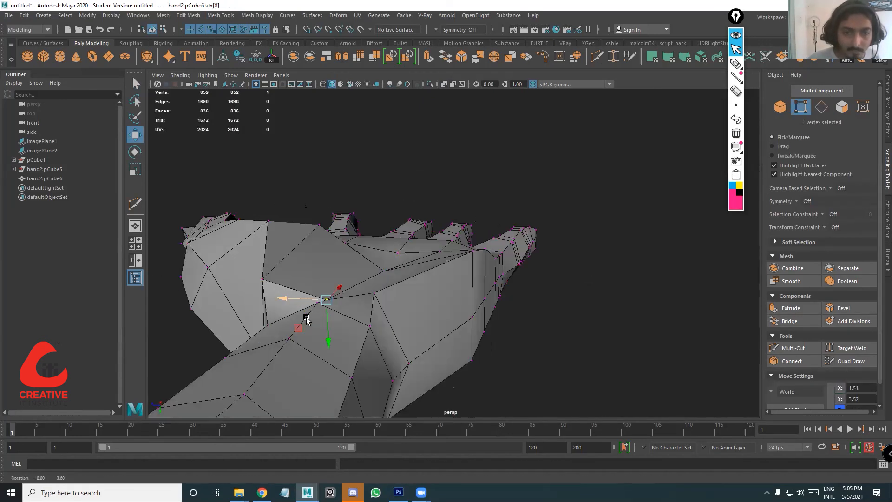
left_click_drag(253, 292, 251, 278, "alt")
left_click(246, 301)
left_click_drag(311, 305, 325, 305, "alt")
key("3")
Slide the central palm vertex toward the wrist and check the palm's topology in the unsmoothed display
left_click_drag(463, 356, 437, 320, "alt")
left_click(520, 309)
left_click(504, 316)
left_click_drag(494, 317, 534, 327)
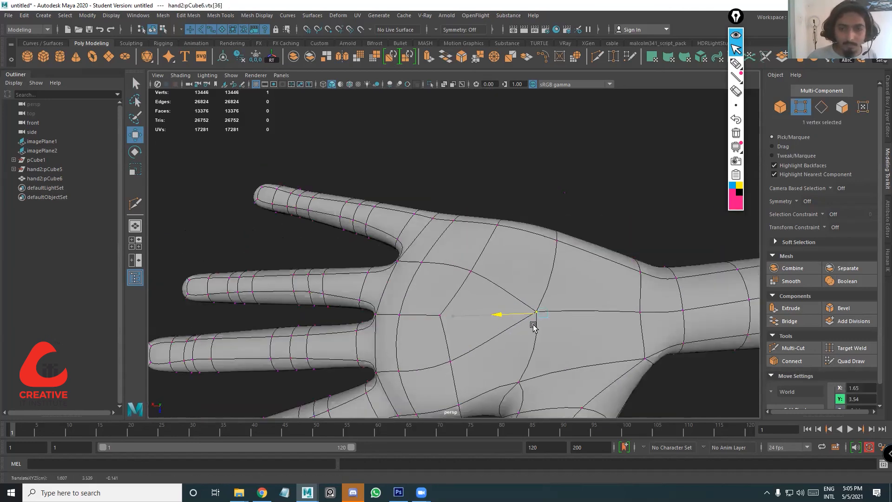
key("q")
key("1")
left_click_drag(484, 339, 418, 357, "alt")
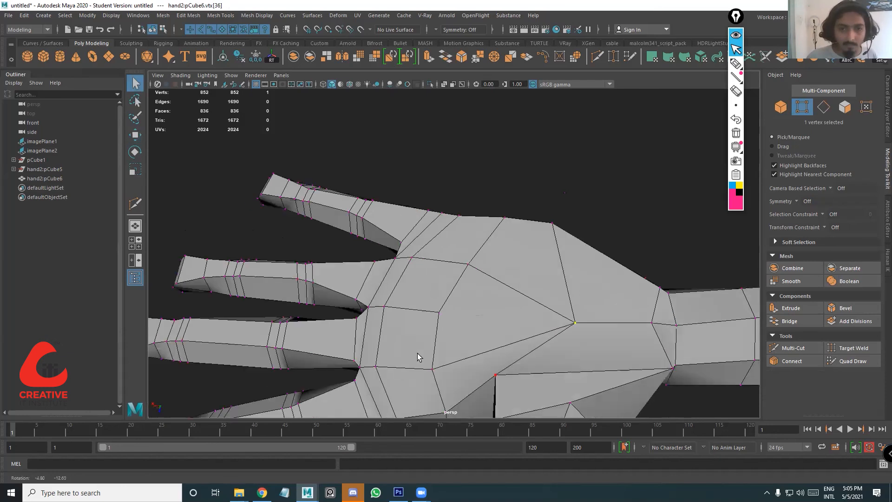
In the smoothed display, select vertices along the knuckles on the back of the hand and raise one slightly along the vertical axis
left_click_drag(342, 319, 427, 225, "alt")
key("3")
key("w")
left_click(458, 240)
left_click_drag(488, 260, 542, 265, "alt")
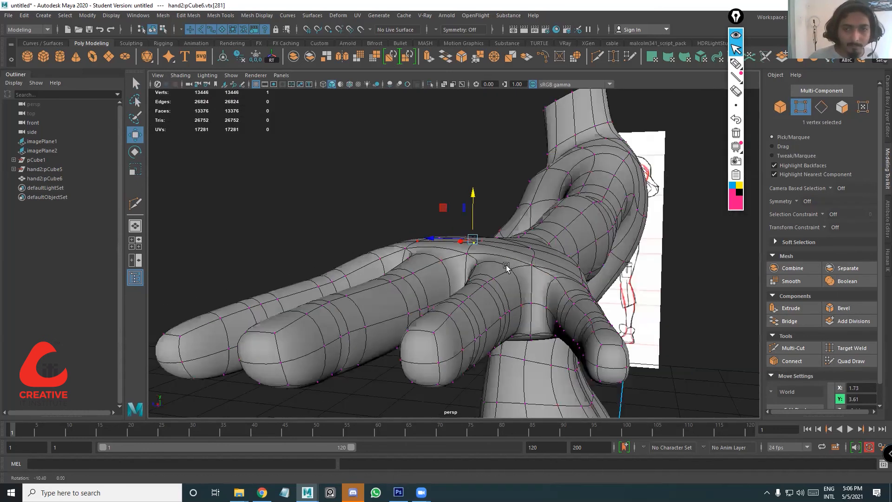
left_click_drag(443, 267, 502, 265, "alt")
left_click(426, 242)
left_click_drag(425, 200, 425, 196)
Review the hand and the whole body from several angles, and select the body in object mode
left_click_drag(542, 219, 488, 306, "alt")
left_click_drag(554, 326, 621, 343, "alt")
double_click(338, 385)
left_click_drag(338, 385, 424, 293, "alt")
left_click_drag(367, 259, 317, 149, "alt")
left_click(331, 256)
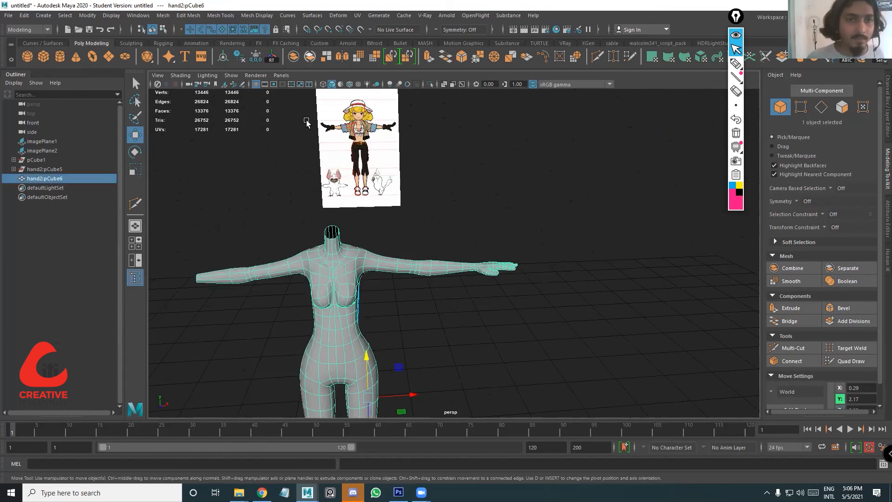
Extrude the neck's open edge loop straight up to about Y 4.33, and return to object mode
left_click_drag(379, 228, 397, 215, "alt")
right_click_drag(360, 216, 358, 181, "alt")
double_click(358, 217)
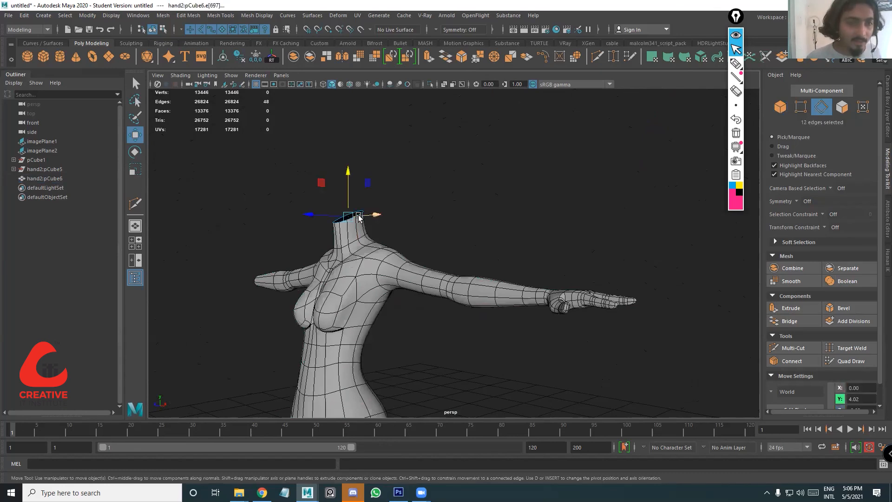
key("ctrl+e")
key("w")
left_click_drag(344, 192, 346, 147)
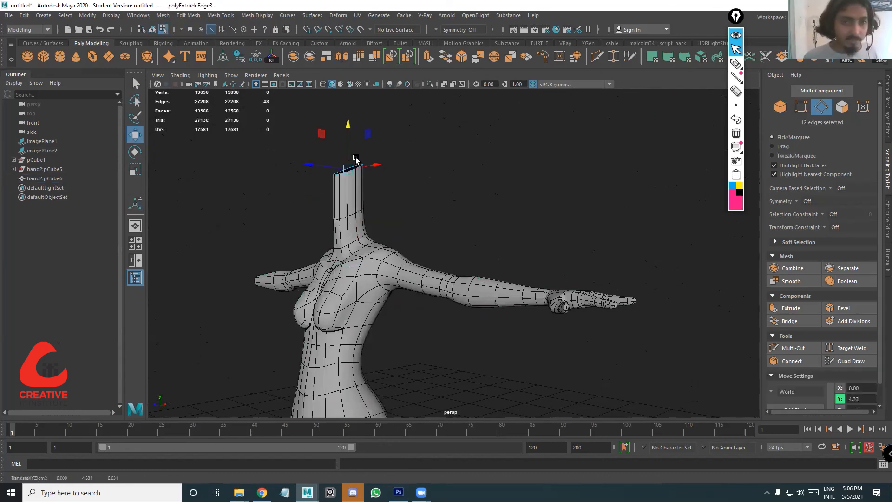
right_click_drag(351, 212, 411, 172)
Extrude the open edge loops of both lower legs straight down to about Y -0.25, and return to object mode
scroll(437, 250, "down", 1)
scroll(438, 250, "down", 3)
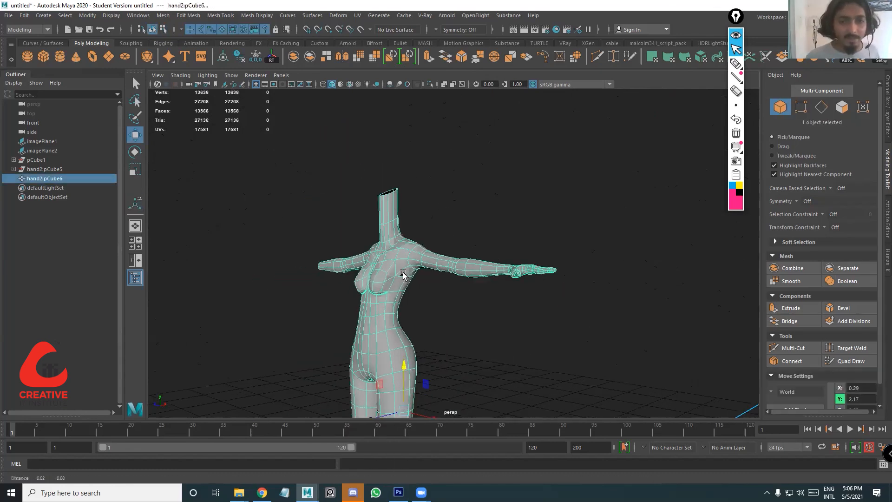
middle_click_drag(404, 275, 458, 70, "alt")
left_click_drag(441, 239, 440, 224, "alt")
middle_click_drag(441, 210, 447, 74, "alt")
scroll(445, 224, "up", 3)
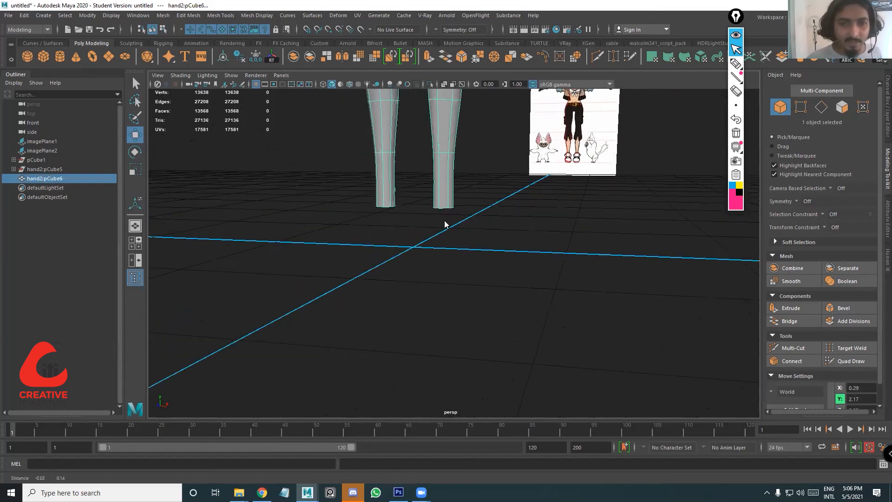
right_click_drag(444, 233, 445, 210)
double_click(389, 225)
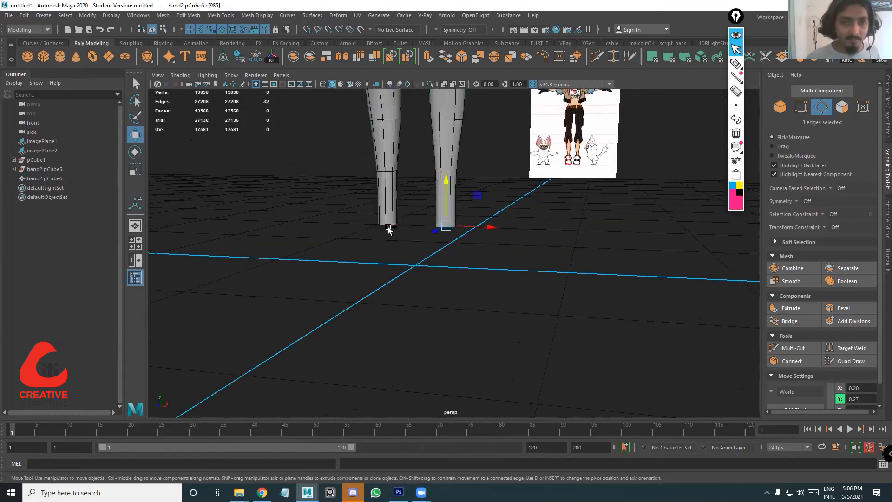
key("ctrl+e")
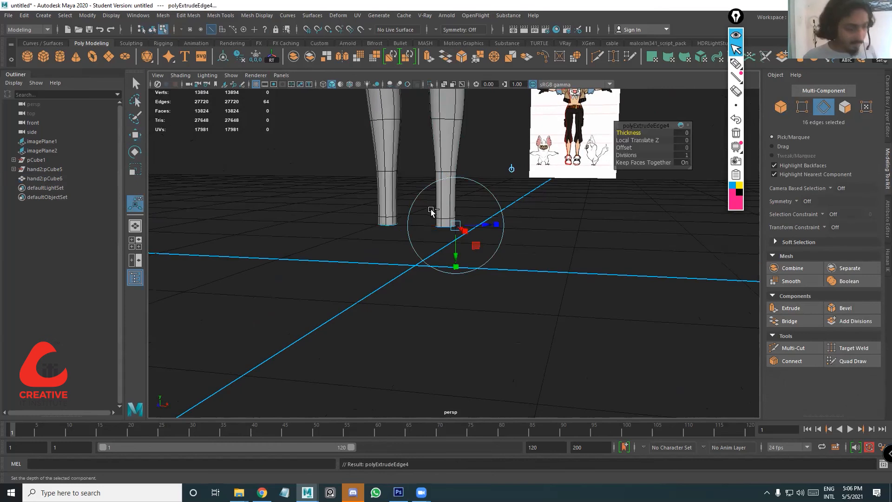
key("w")
left_click_drag(415, 195, 498, 267)
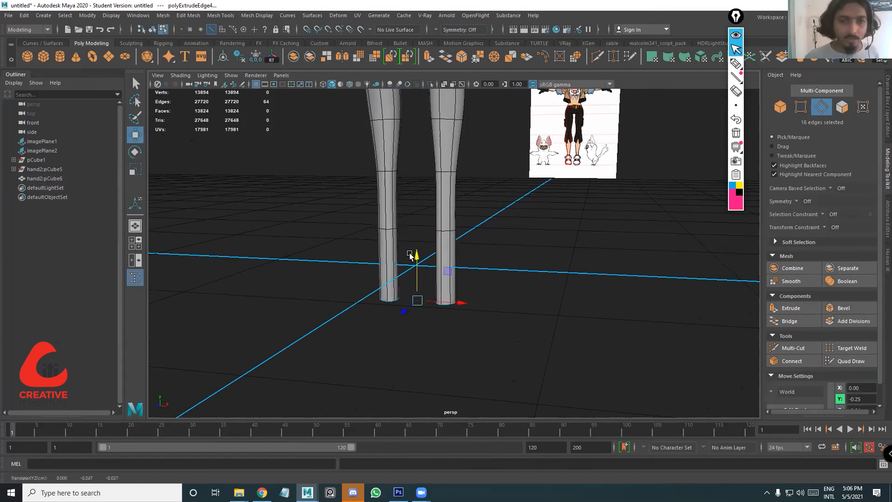
key("F8")
Mirror the body geometry so the finished hand is copied onto the opposite arm
left_click_drag(476, 313, 459, 214, "alt")
right_click_drag(459, 215, 418, 133, "alt")
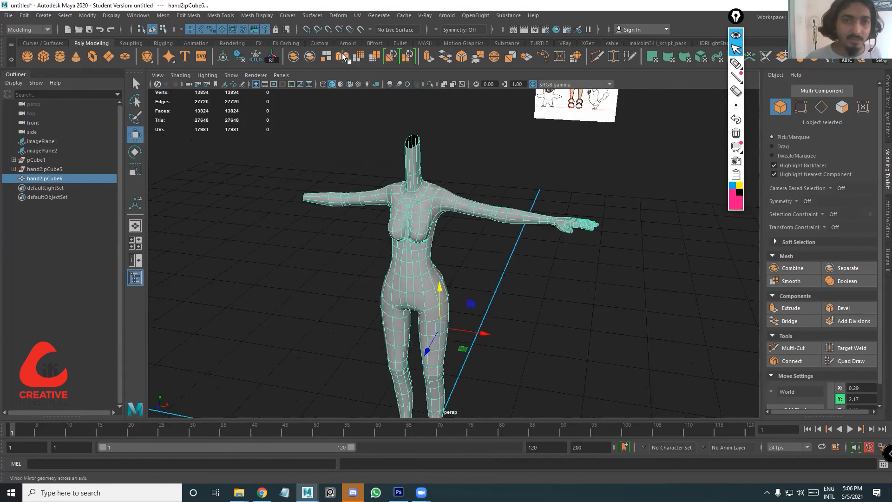
left_click(407, 56)
Delete the ring of pinched, extruded faces at the top of the neck
left_click_drag(438, 186, 432, 144, "alt")
right_click_drag(381, 191, 420, 222, "alt")
left_click_drag(344, 169, 405, 187)
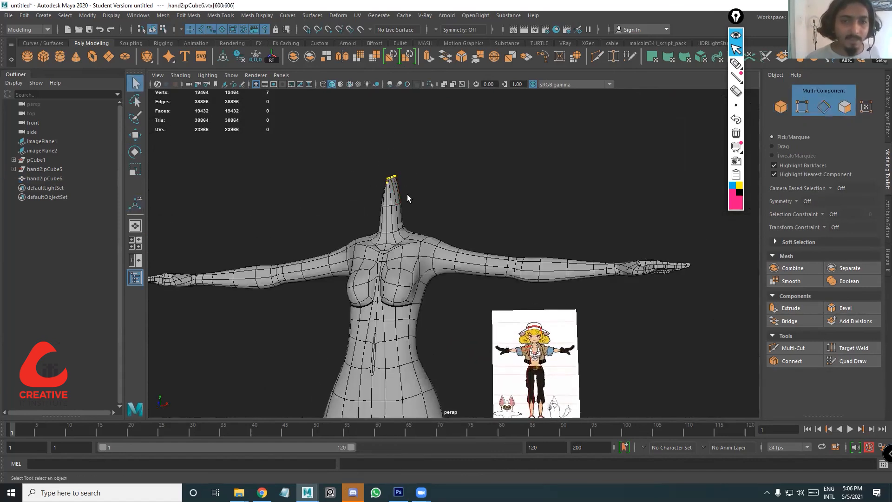
right_click_drag(402, 194, 400, 213)
left_click_drag(464, 191, 352, 172)
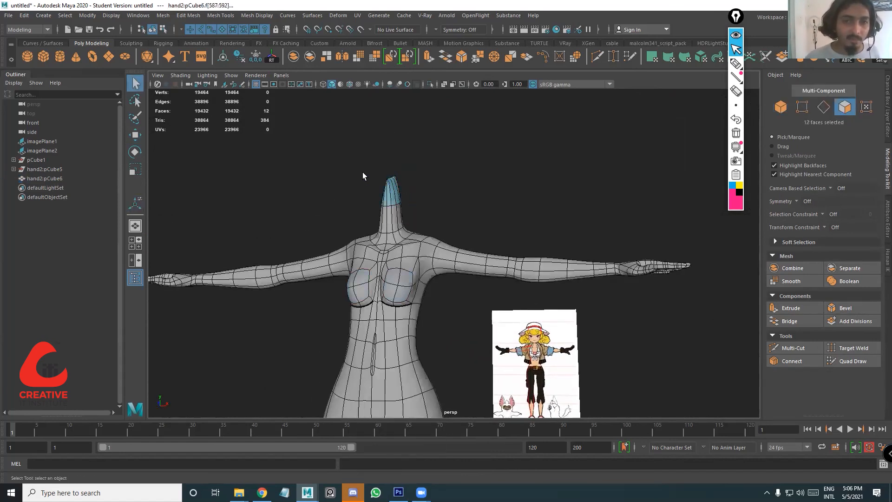
key("Delete")
Delete the extruded faces at the lower ends of both legs
right_click_drag(453, 256, 425, 302, "alt")
middle_click_drag(426, 302, 426, 135, "alt")
middle_click_drag(425, 274, 412, 158, "alt")
left_click_drag(398, 274, 417, 296, "alt")
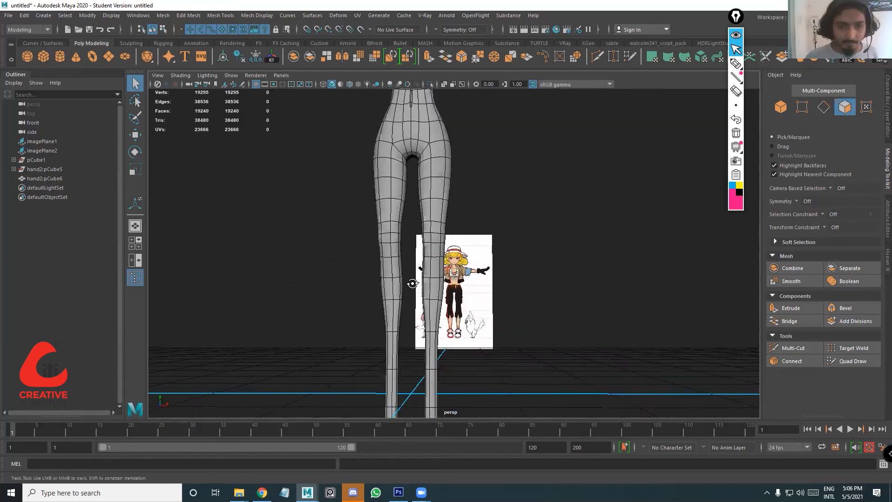
middle_click_drag(418, 302, 422, 158, "alt")
right_click_drag(460, 329, 490, 332, "alt")
left_click_drag(483, 331, 290, 274)
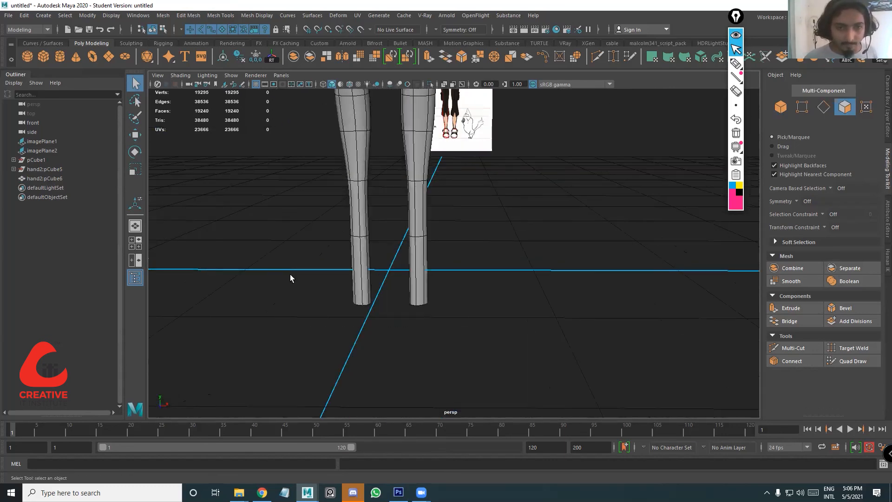
key("Delete")
Delete the extra edges forming the narrow sliver down the centre of the belly
middle_click_drag(417, 225, 417, 386, "alt")
middle_click_drag(414, 182, 408, 335, "alt")
scroll(375, 192, "up", 2)
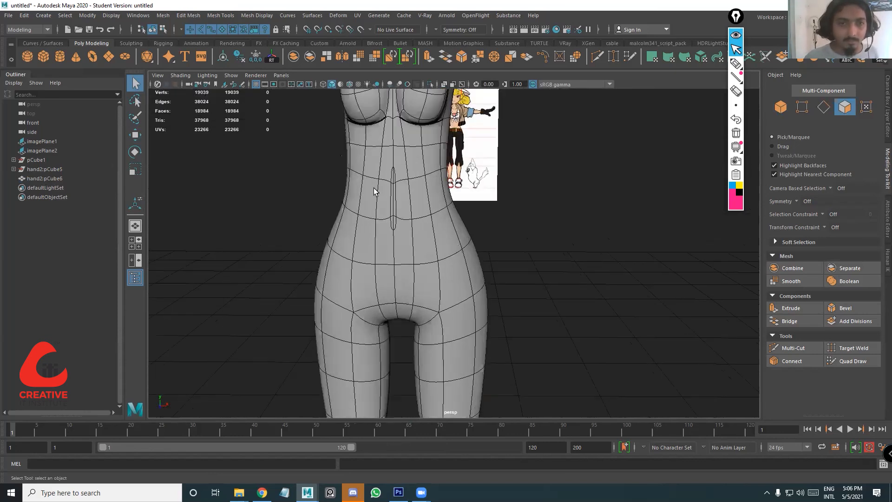
scroll(374, 188, "up", 4)
middle_click_drag(358, 161, 366, 192, "alt")
right_click_drag(366, 192, 358, 162)
double_click(358, 164)
key("Delete")
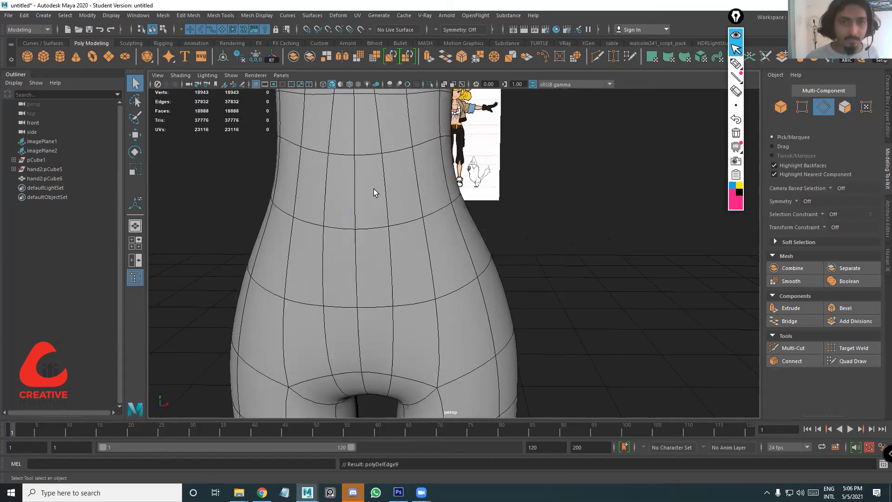
Review the torso and the mirrored body from the front, side and back, selecting and deselecting it in object mode
scroll(389, 224, "down", 5)
left_click_drag(403, 215, 453, 243, "alt")
middle_click_drag(433, 197, 442, 215, "alt")
scroll(382, 205, "up", 5)
middle_click_drag(382, 205, 433, 240, "alt")
scroll(404, 228, "down", 5)
left_click_drag(444, 241, 564, 219, "alt")
scroll(537, 188, "up", 3)
scroll(537, 188, "down", 3)
left_click_drag(573, 173, 526, 193, "alt")
right_click(526, 193)
left_click(447, 201)
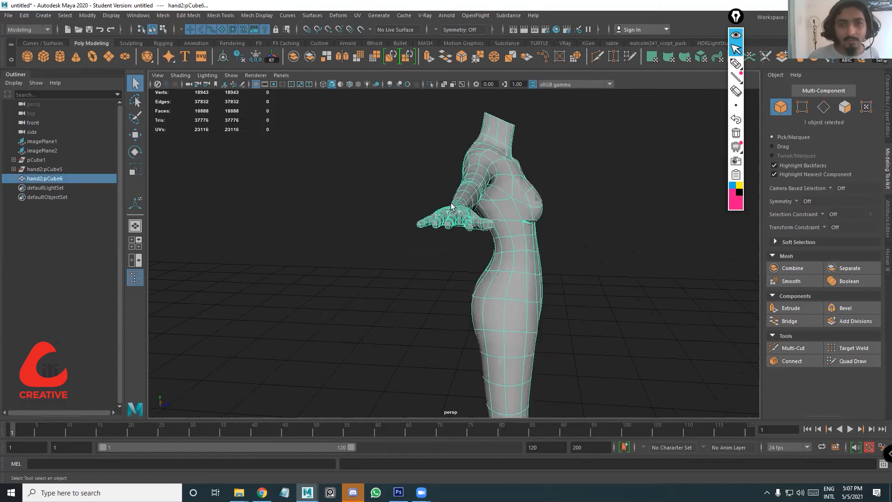
left_click_drag(453, 207, 444, 271, "alt")
left_click(467, 296)
scroll(466, 297, "down", 4)
left_click_drag(534, 284, 168, 328, "alt")
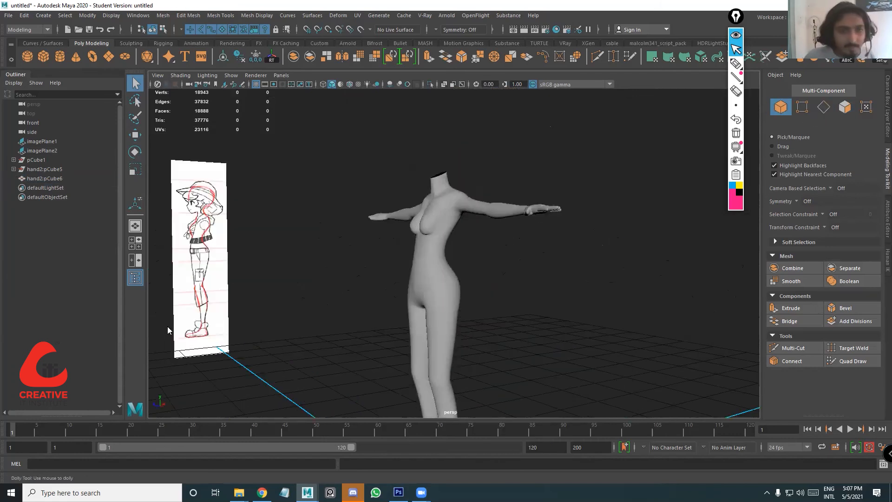
right_click_drag(168, 326, 203, 412, "alt")
middle_click_drag(203, 411, 169, 331, "alt")
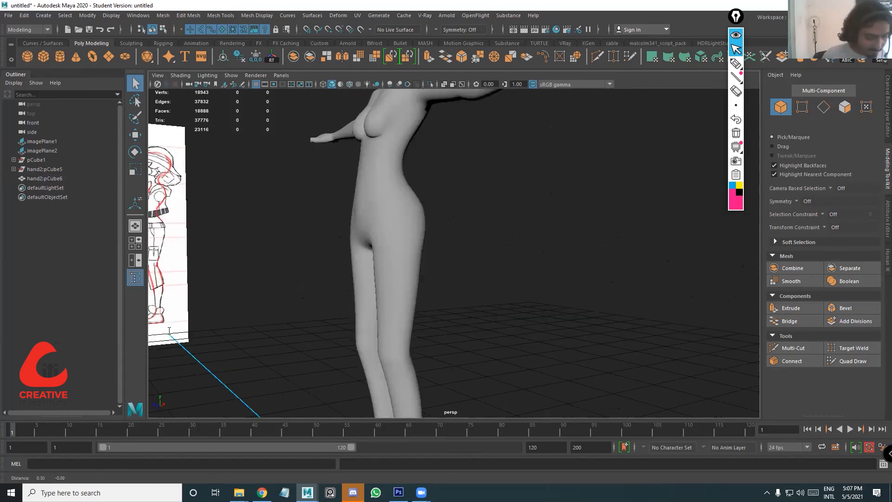
Save the scene under the new name "body 3" as Maya Binary in the hand modeling scenes folder, accepting the student version notice
key("ctrl+shift+s")
type("bo")
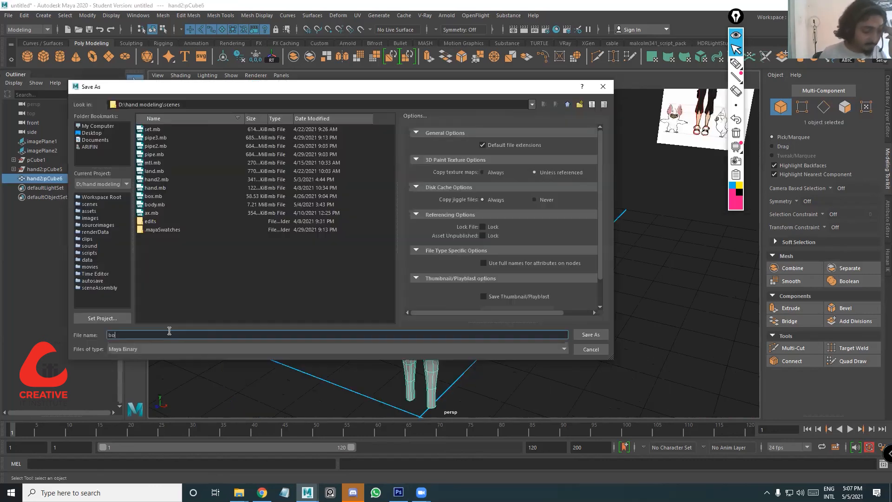
type("dy")
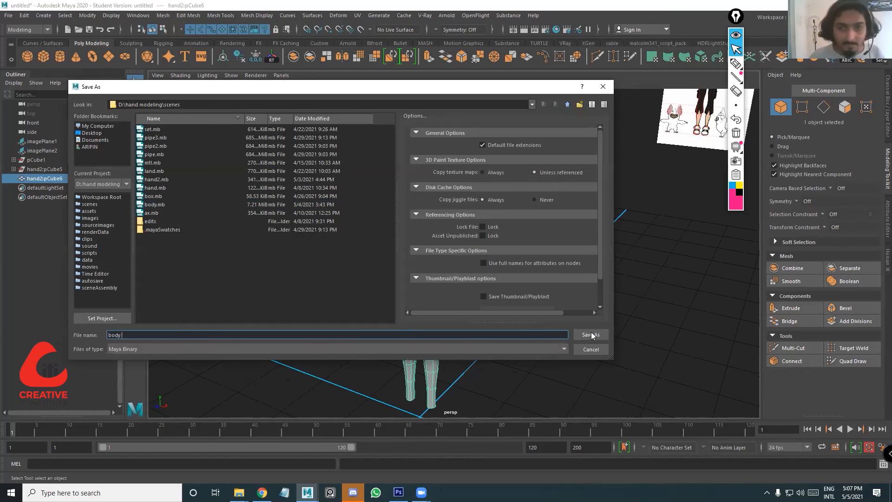
type(" 3")
key("Return")
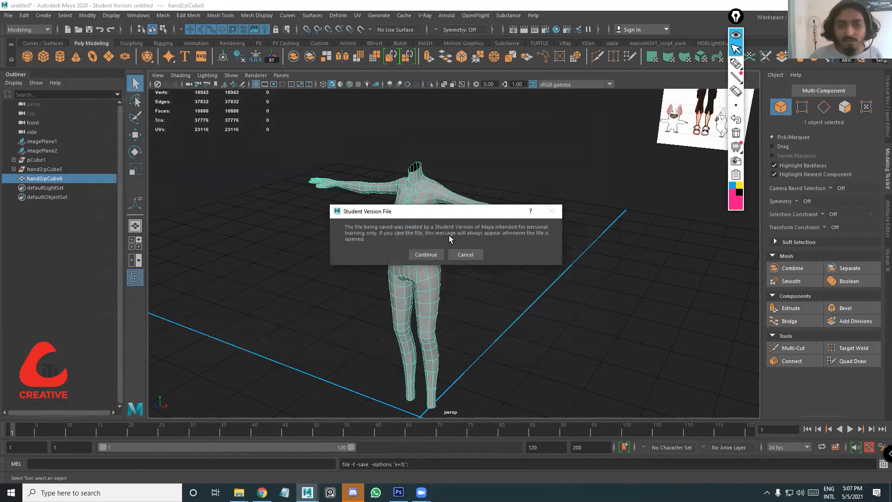
left_click(418, 253)
Inspect the upper body, shoulders and both arms with and without the wireframe highlight
right_click_drag(486, 218, 492, 252, "alt")
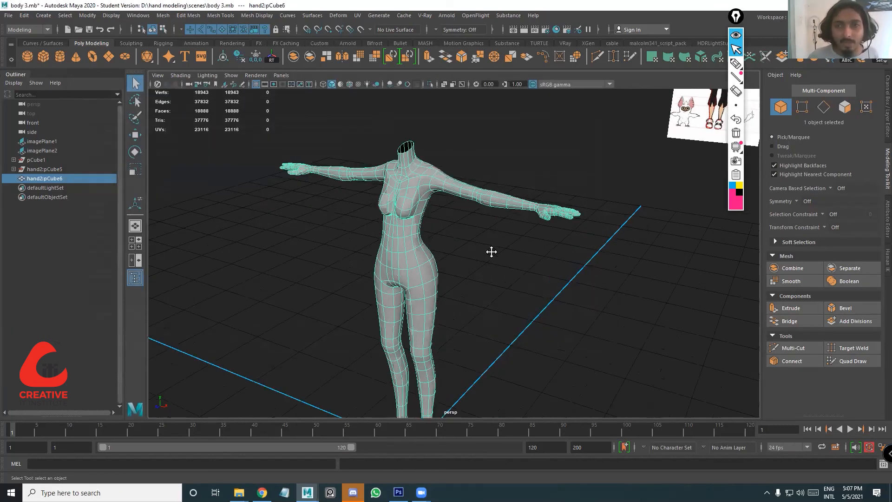
left_click(373, 165)
right_click_drag(373, 165, 461, 156, "alt")
middle_click_drag(461, 156, 485, 251, "alt")
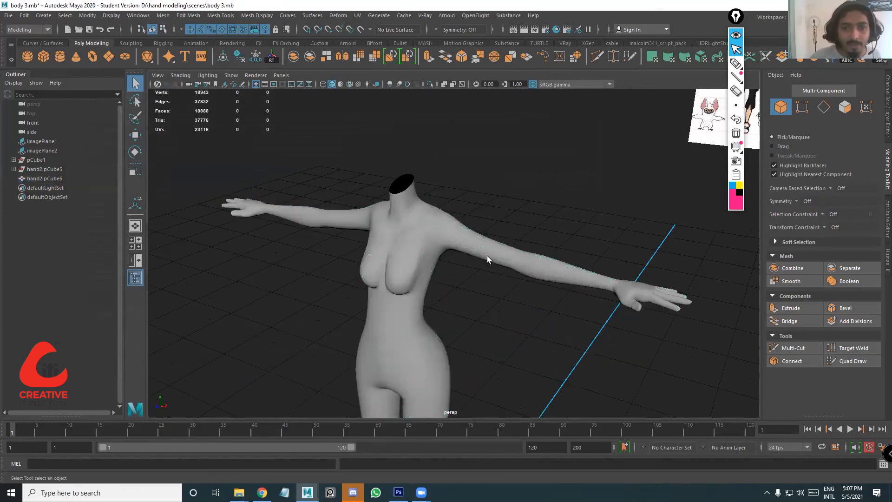
left_click_drag(488, 260, 555, 266, "alt")
left_click_drag(468, 319, 506, 321, "alt")
mouse_move(445, 272)
middle_mouse_down("alt")
mouse_move(442, 299)
mouse_move(462, 287)
middle_mouse_up("alt")
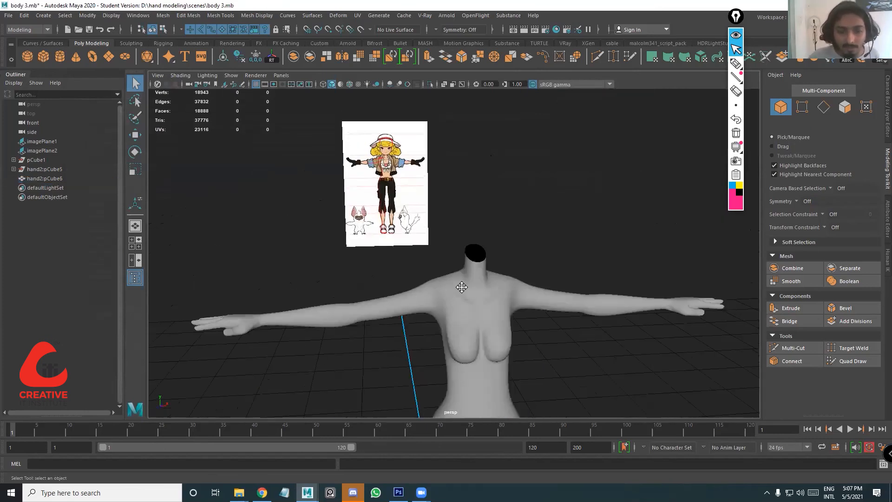
left_click(461, 288)
left_click_drag(475, 304, 523, 317, "alt")
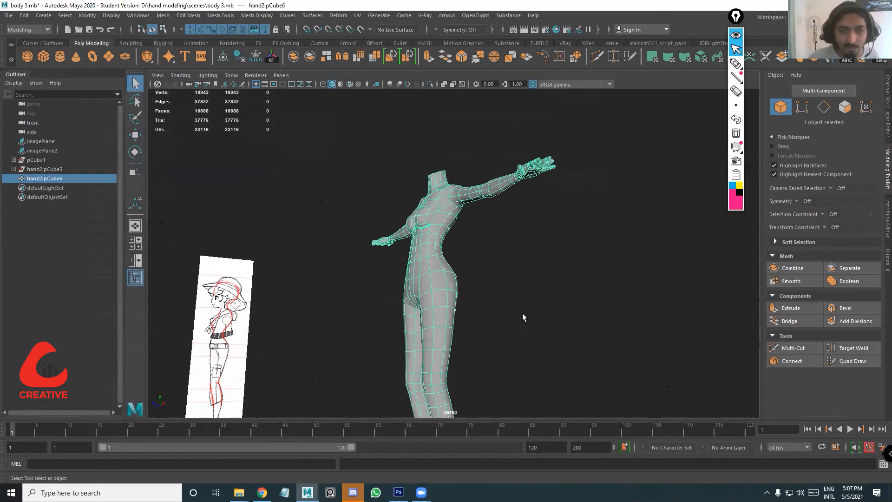
Inspect the whole body from above, below, front and side, comparing its proportions with the reference images
right_click_drag(523, 317, 498, 212, "alt")
mouse_move(515, 190)
left_mouse_down("alt")
mouse_move(485, 239)
mouse_move(547, 224)
mouse_move(532, 283)
mouse_move(472, 284)
left_mouse_up("alt")
left_click(505, 239)
left_click_drag(499, 313, 517, 320, "alt")
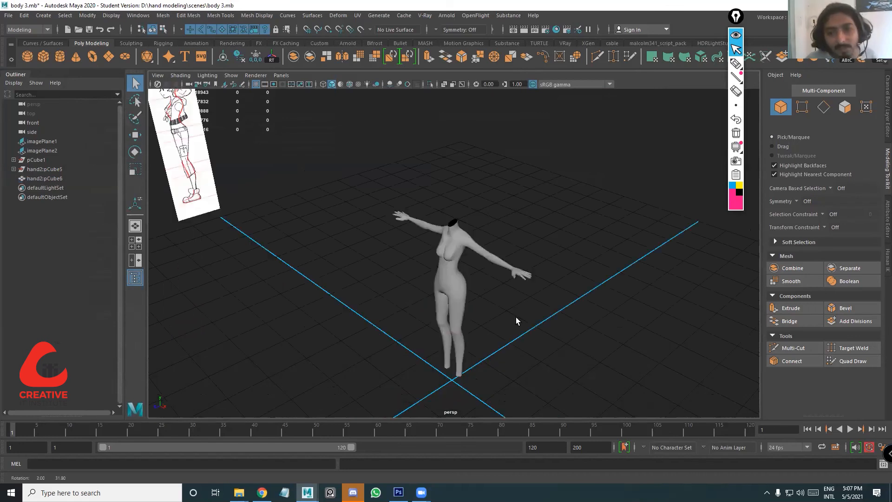
scroll(474, 305, "up", 5)
left_click_drag(490, 223, 405, 302, "alt")
middle_click_drag(405, 301, 473, 242, "alt")
left_click_drag(462, 247, 473, 287, "alt")
left_click_drag(466, 249, 411, 308, "alt")
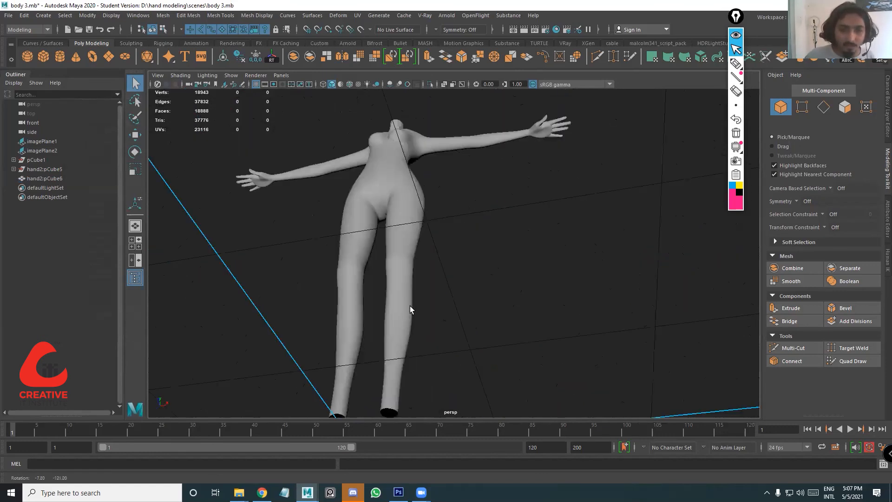
right_click_drag(411, 309, 442, 297, "alt")
scroll(432, 295, "down", 3)
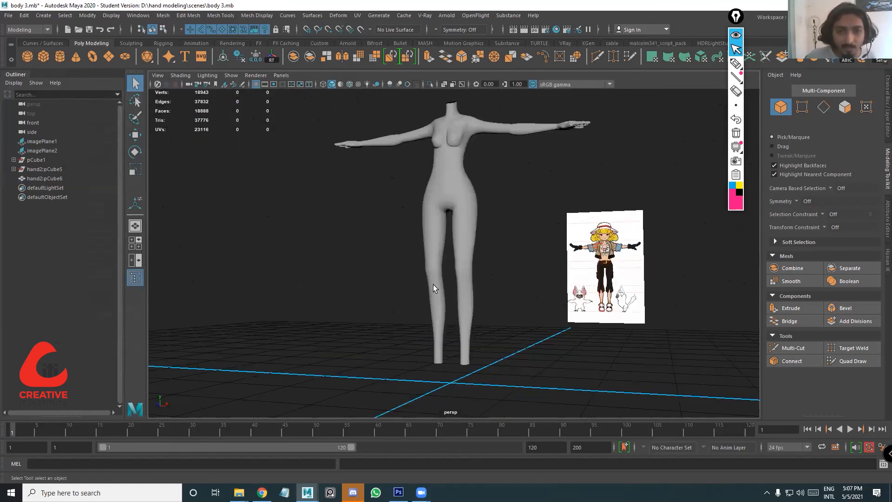
left_click_drag(419, 294, 414, 238, "alt")
left_click_drag(353, 371, 418, 325, "alt")
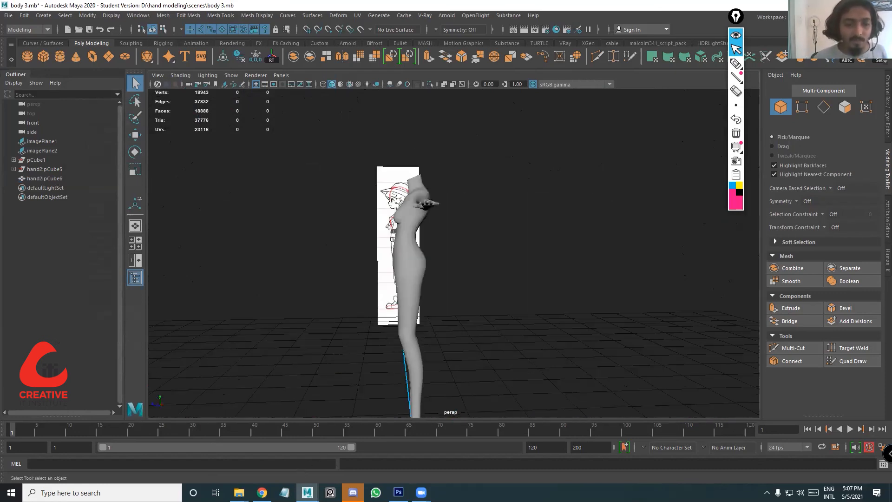